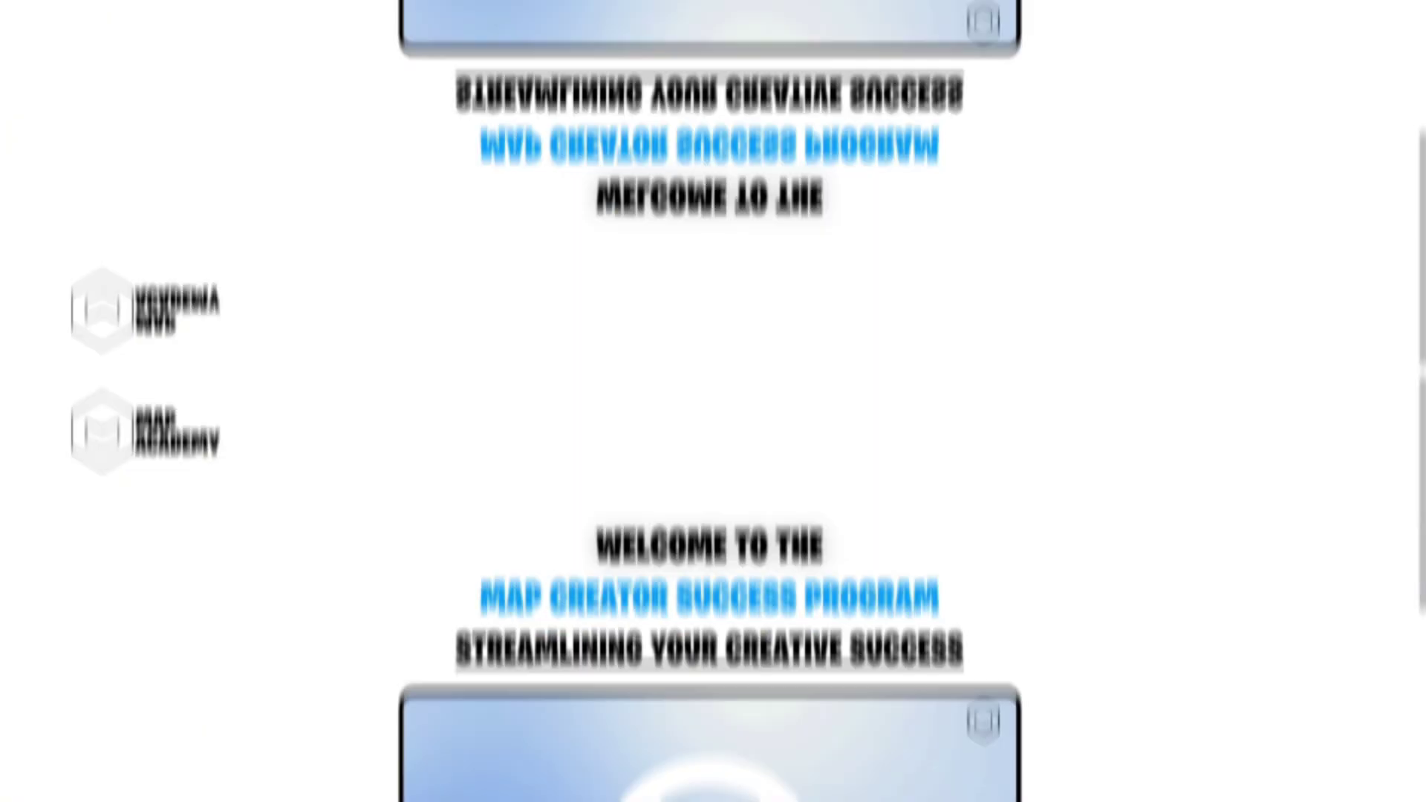
scroll(713, 401, "down", 12)
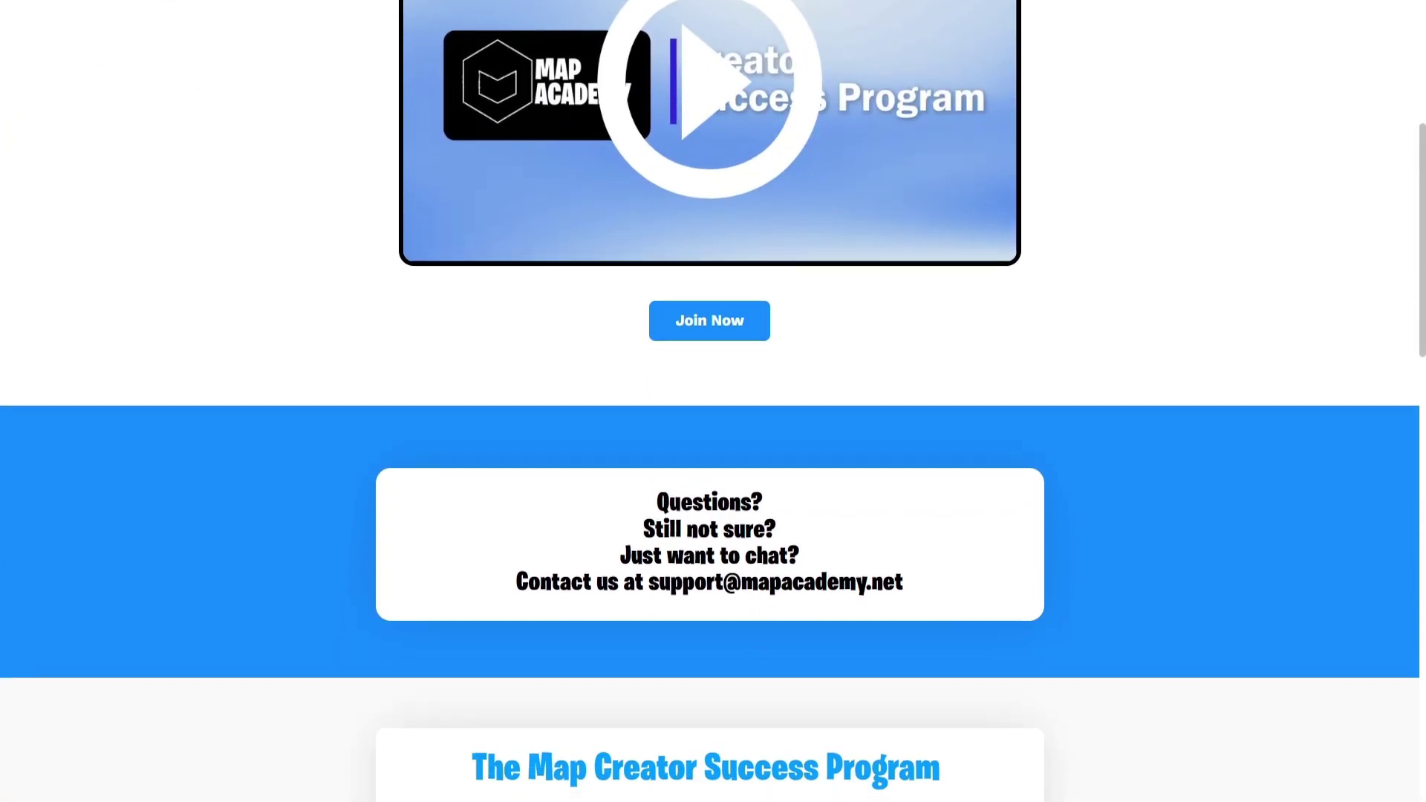
scroll(713, 401, "down", 6)
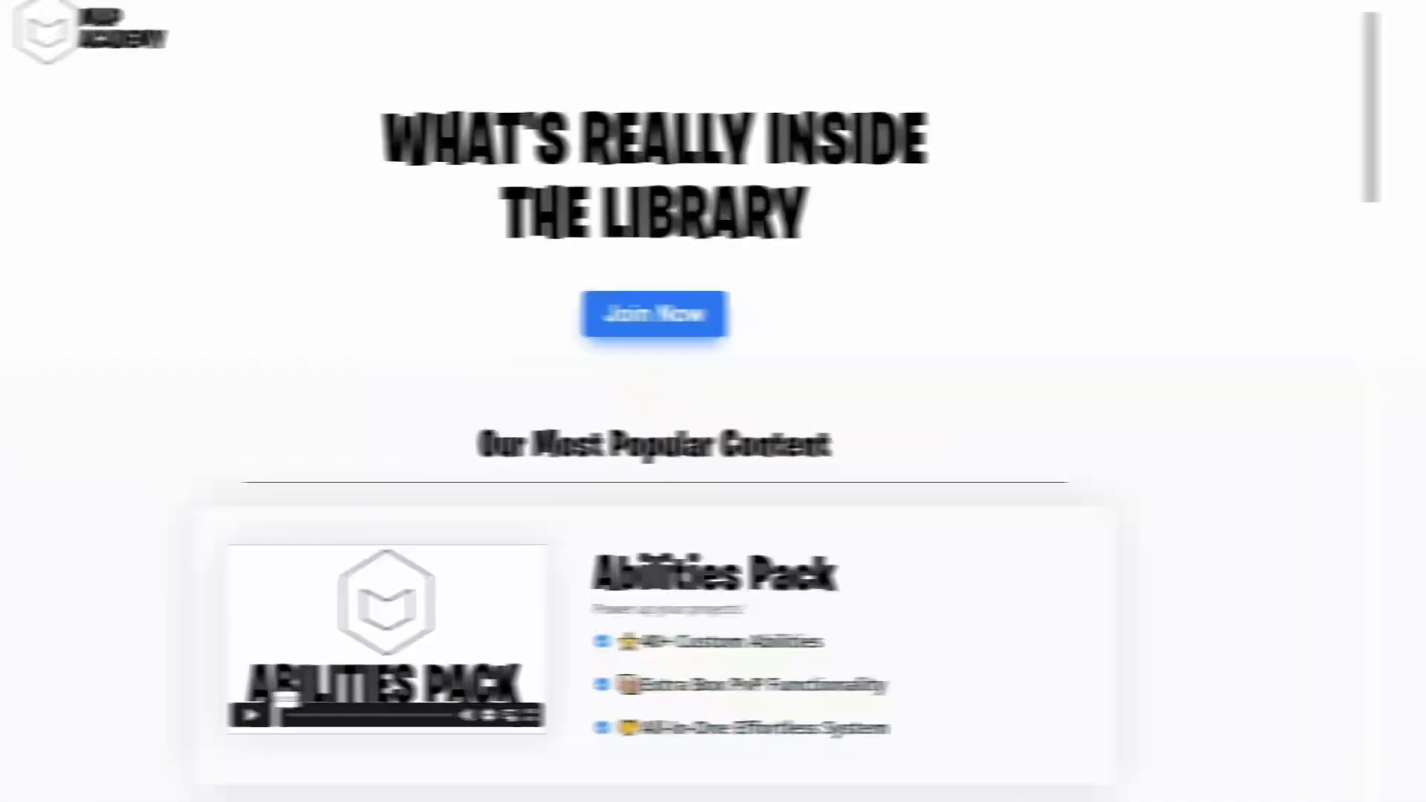
scroll(713, 401, "down", 5)
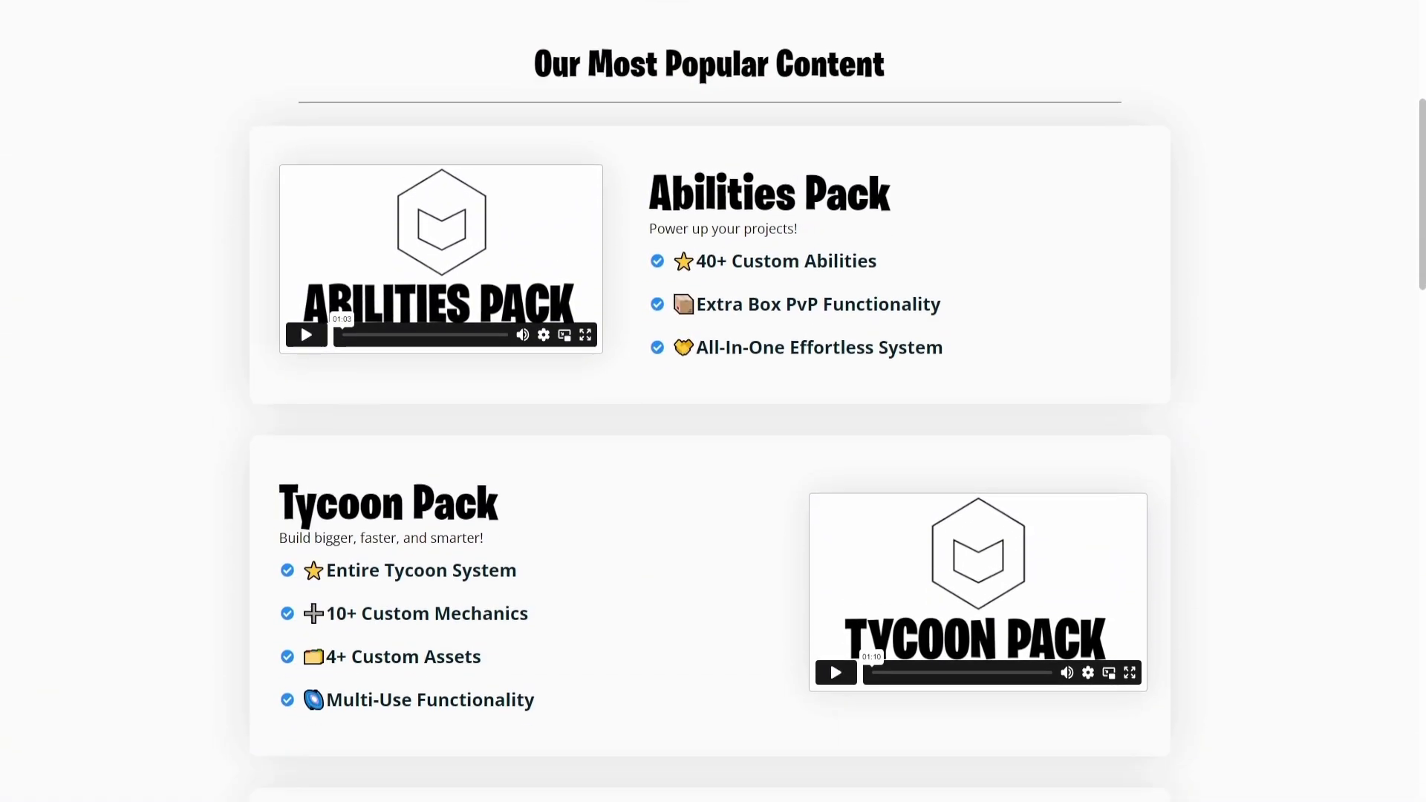
scroll(713, 401, "down", 1)
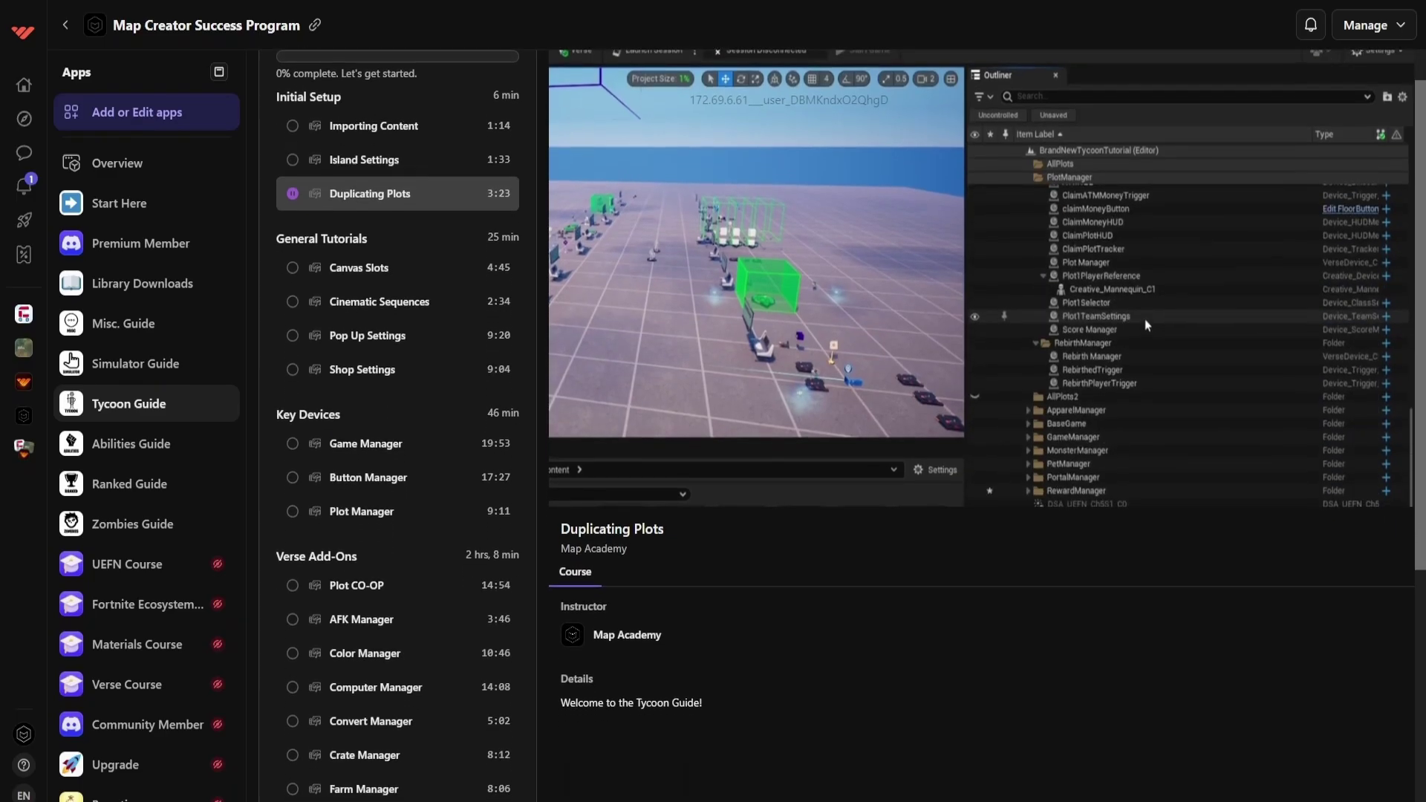
scroll(397, 423, "down", 2)
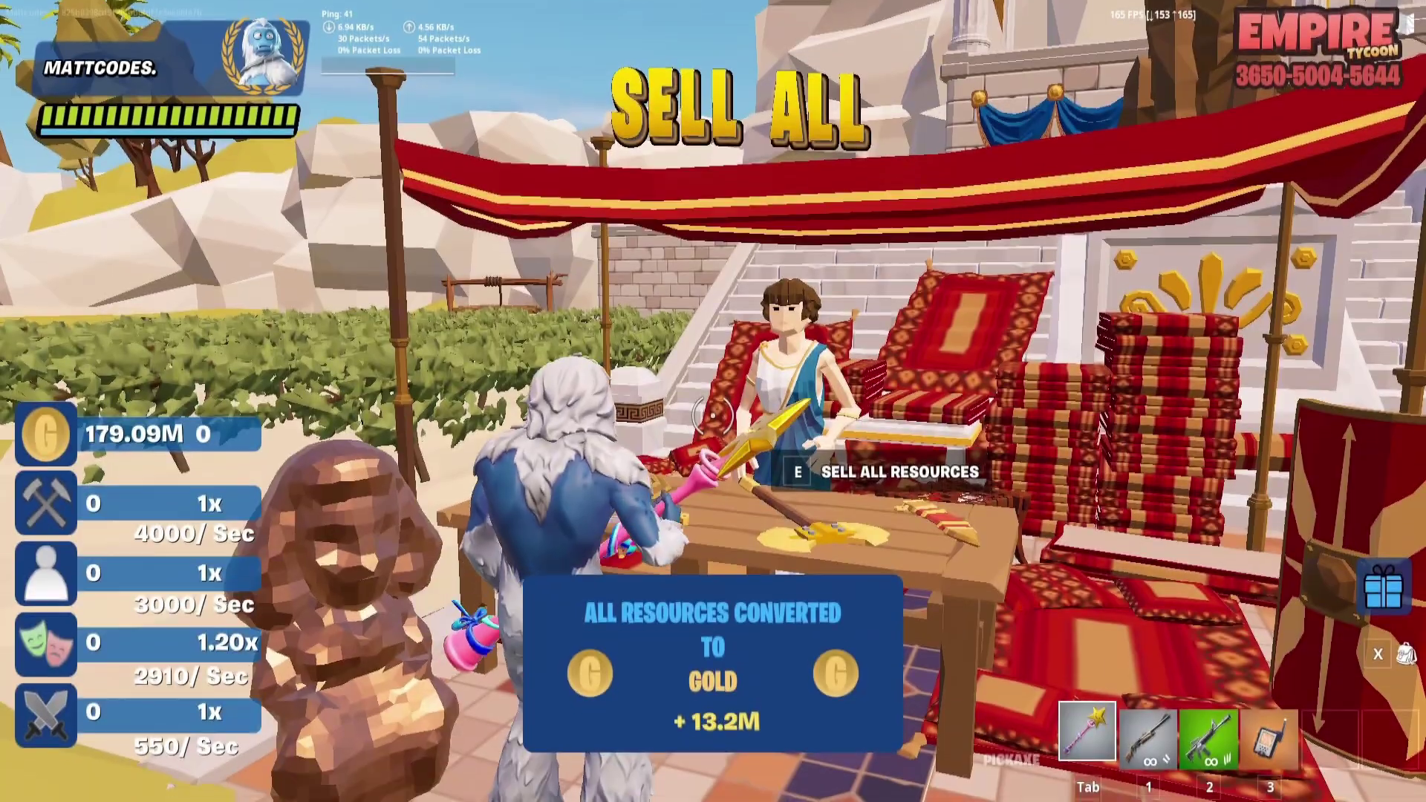
key("w")
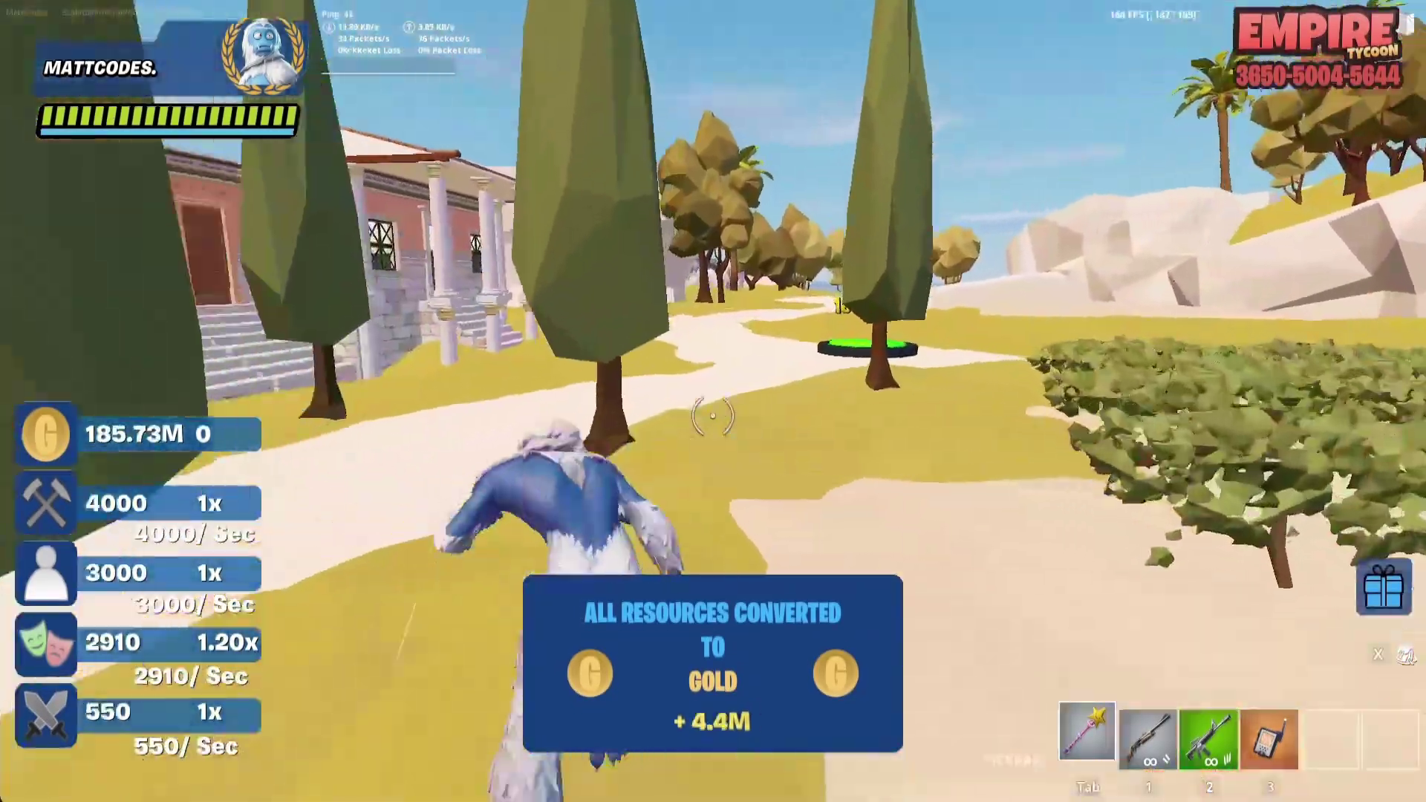
key("w")
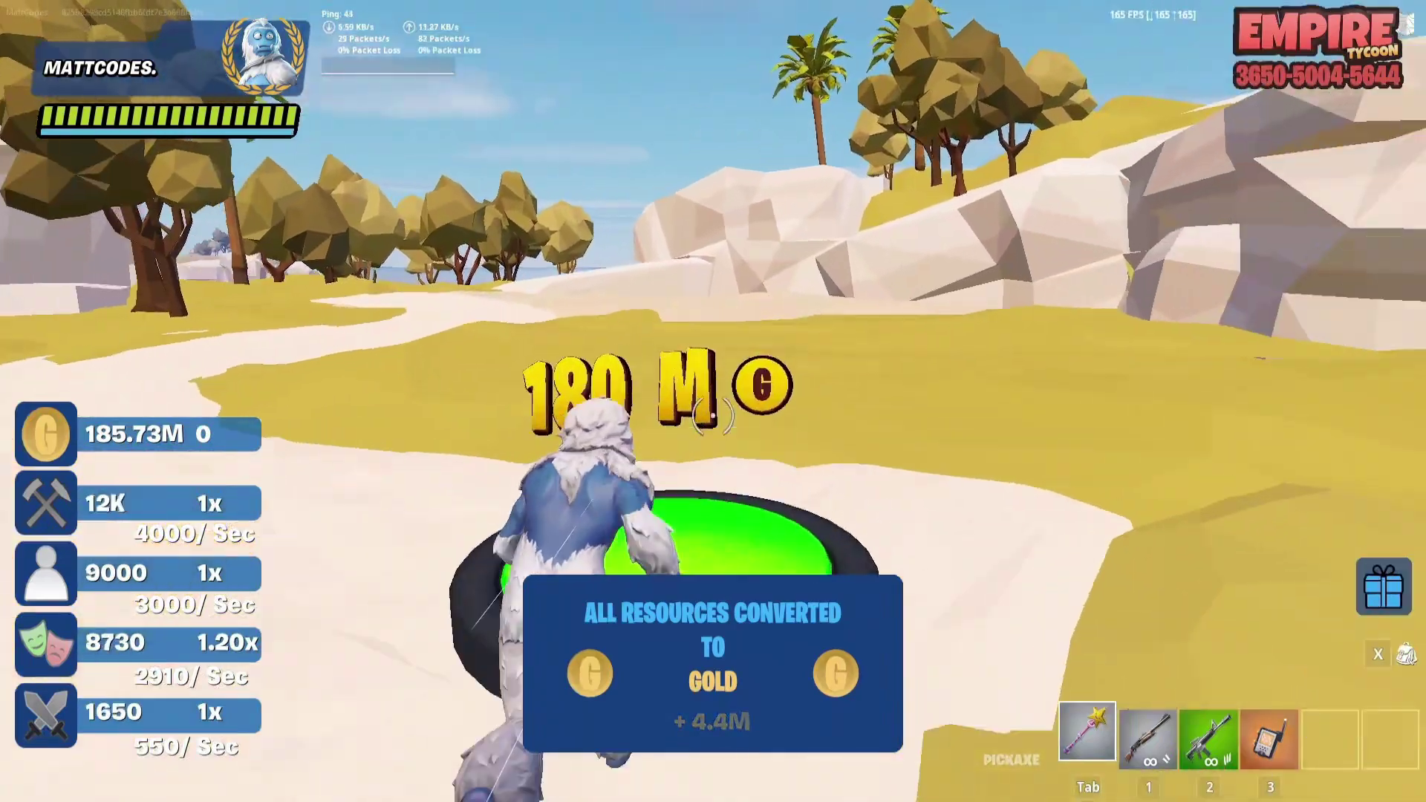
key("w")
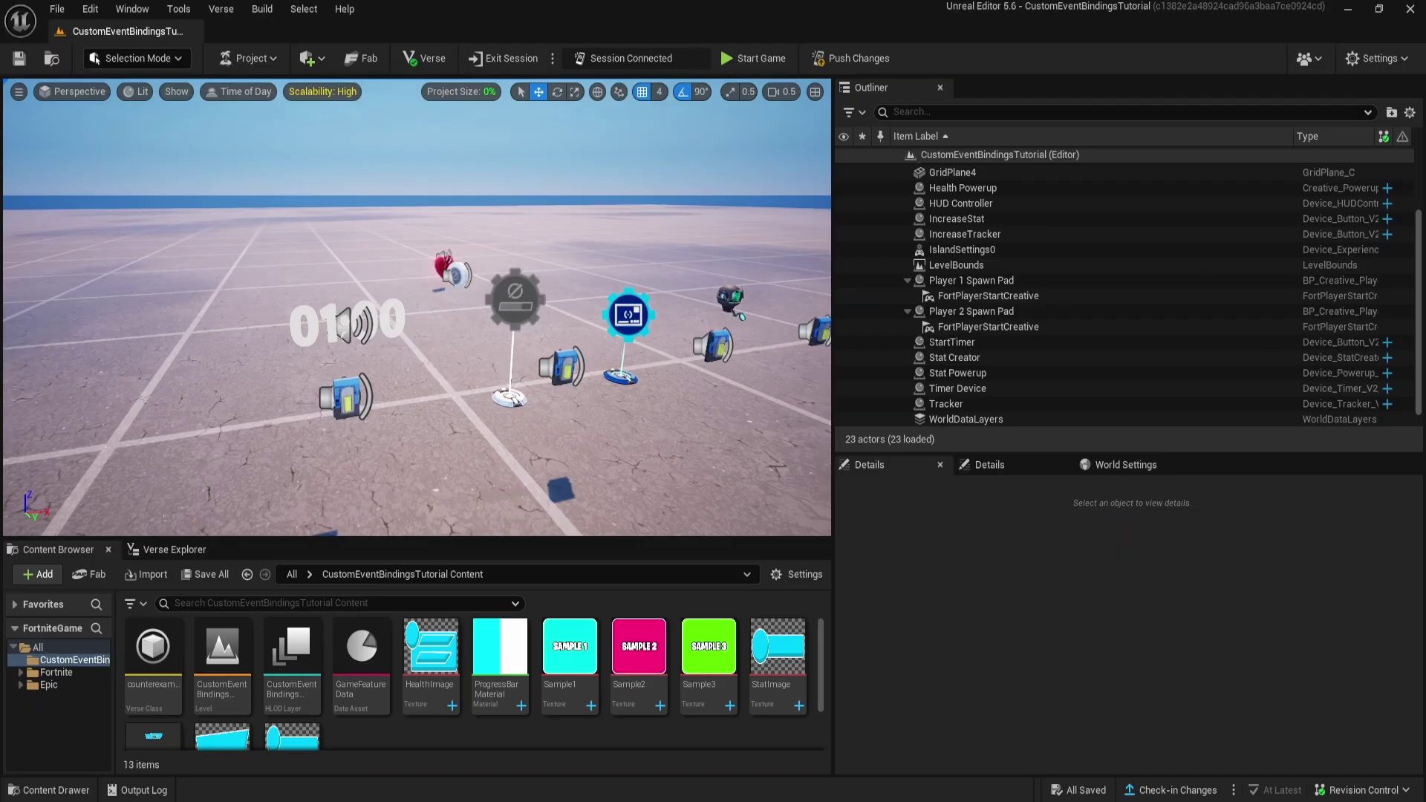
right_click_drag(416, 308, 424, 346)
key("w")
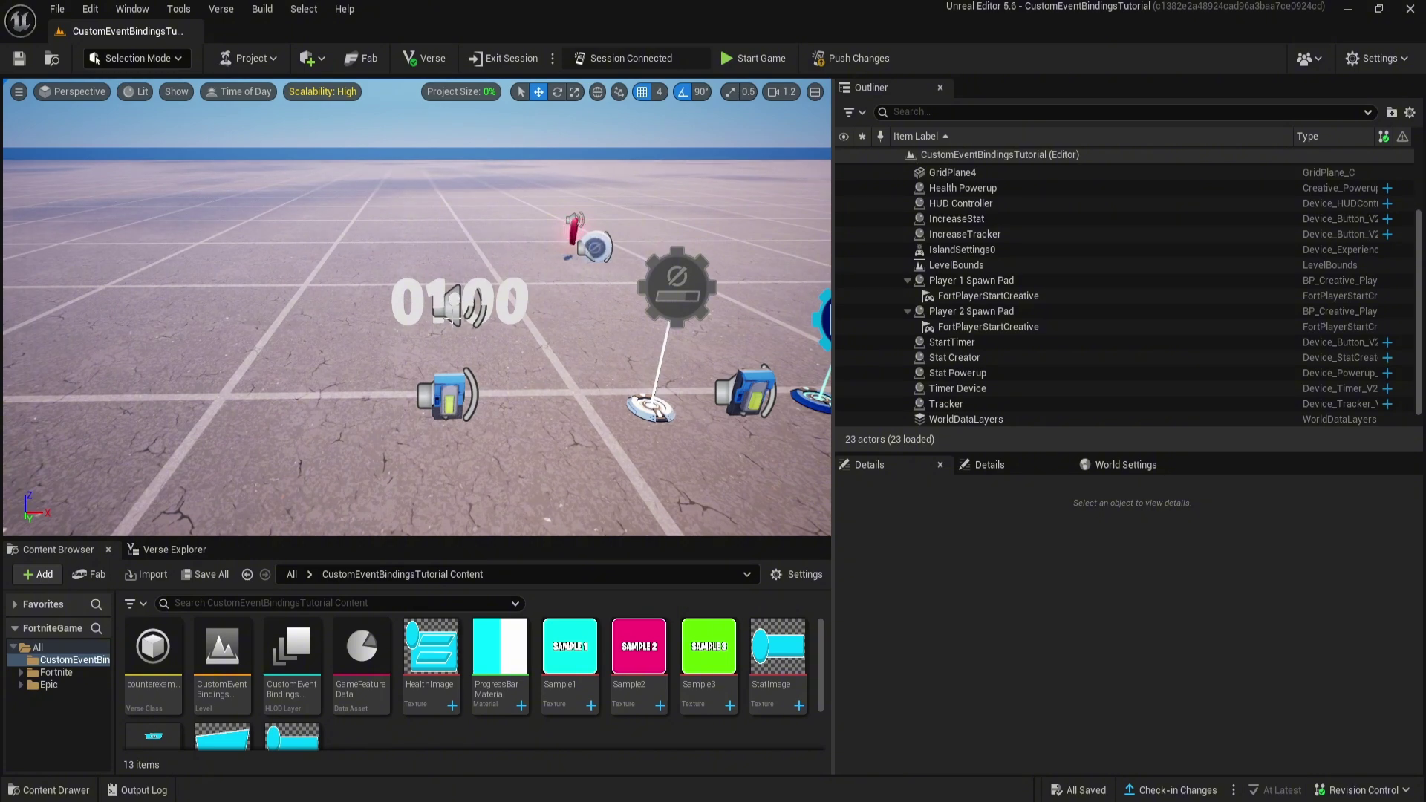
right_click_drag(425, 346, 446, 379)
key("s")
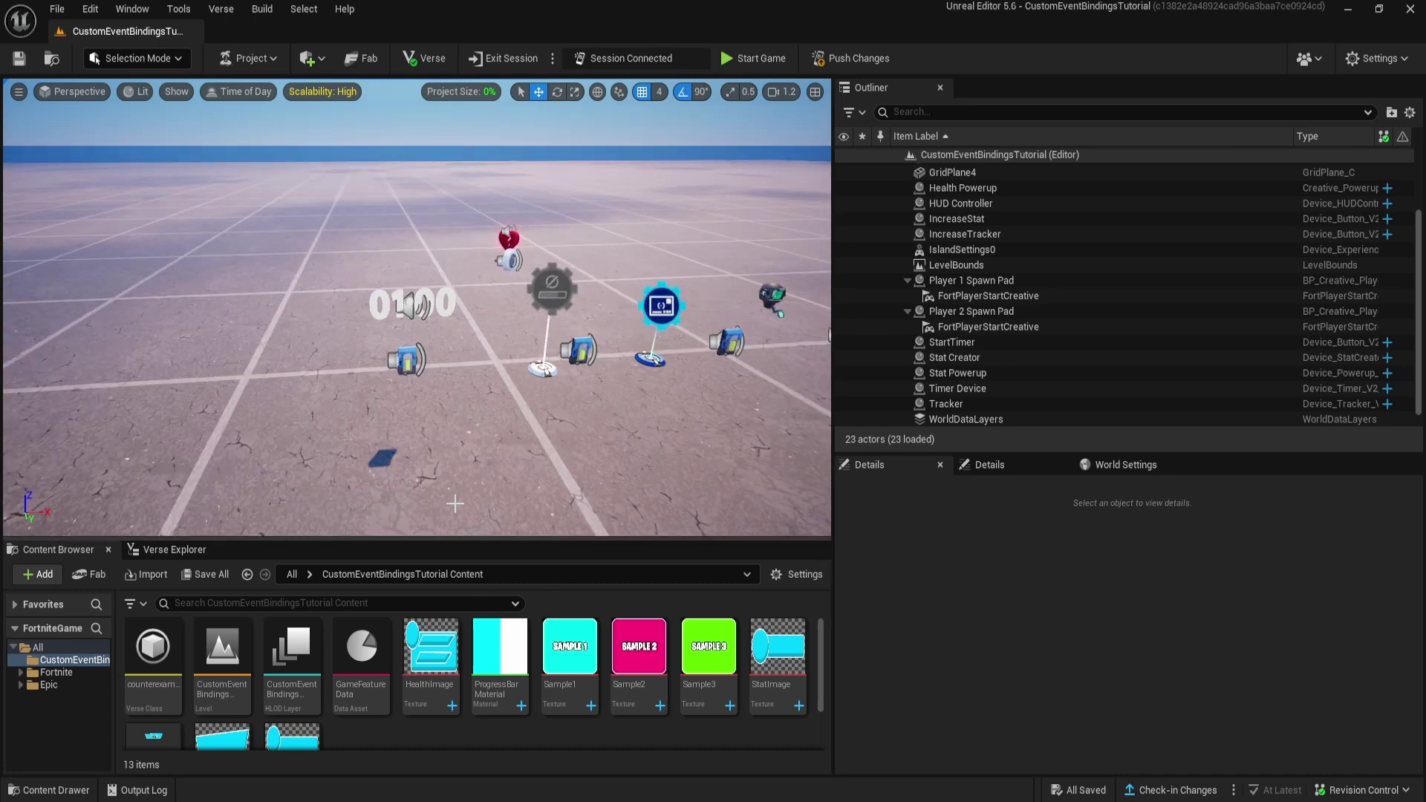
- Create a User Widget blueprint named TimerWidget in the CustomEventBindingsTutorial content folder and open it for editing
scroll(430, 654, "down", 1)
right_click(413, 702)
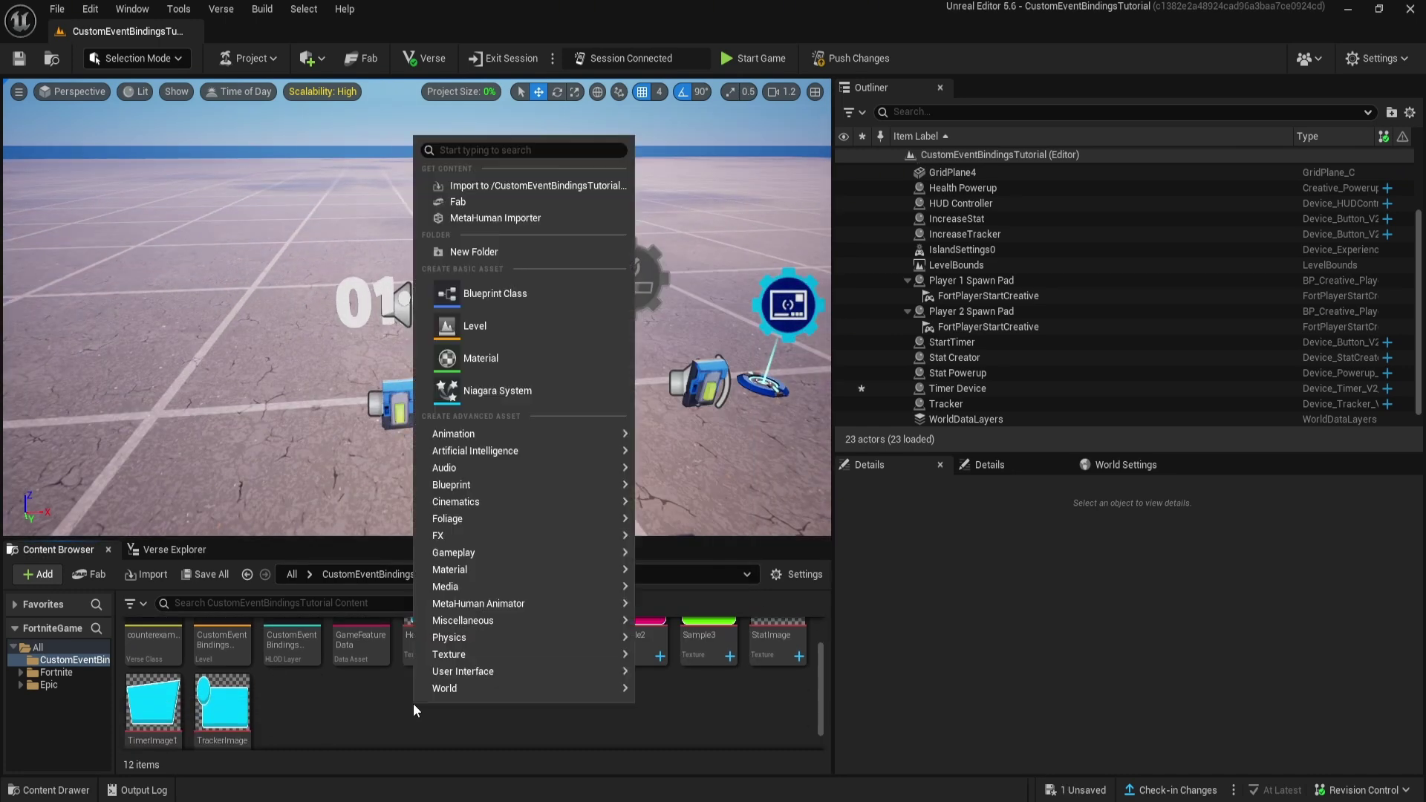
mouse_move(506, 668)
left_click(701, 681)
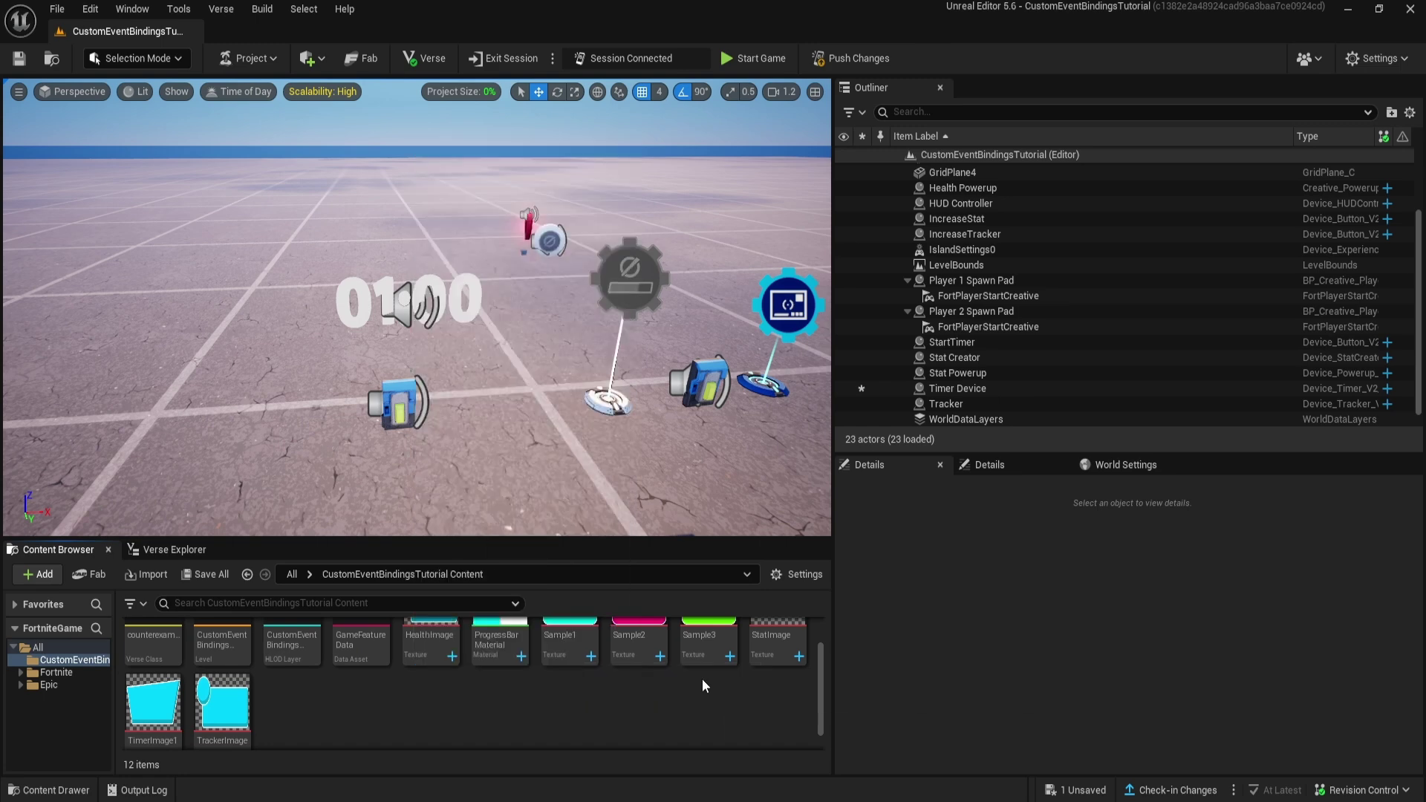
left_click(583, 305)
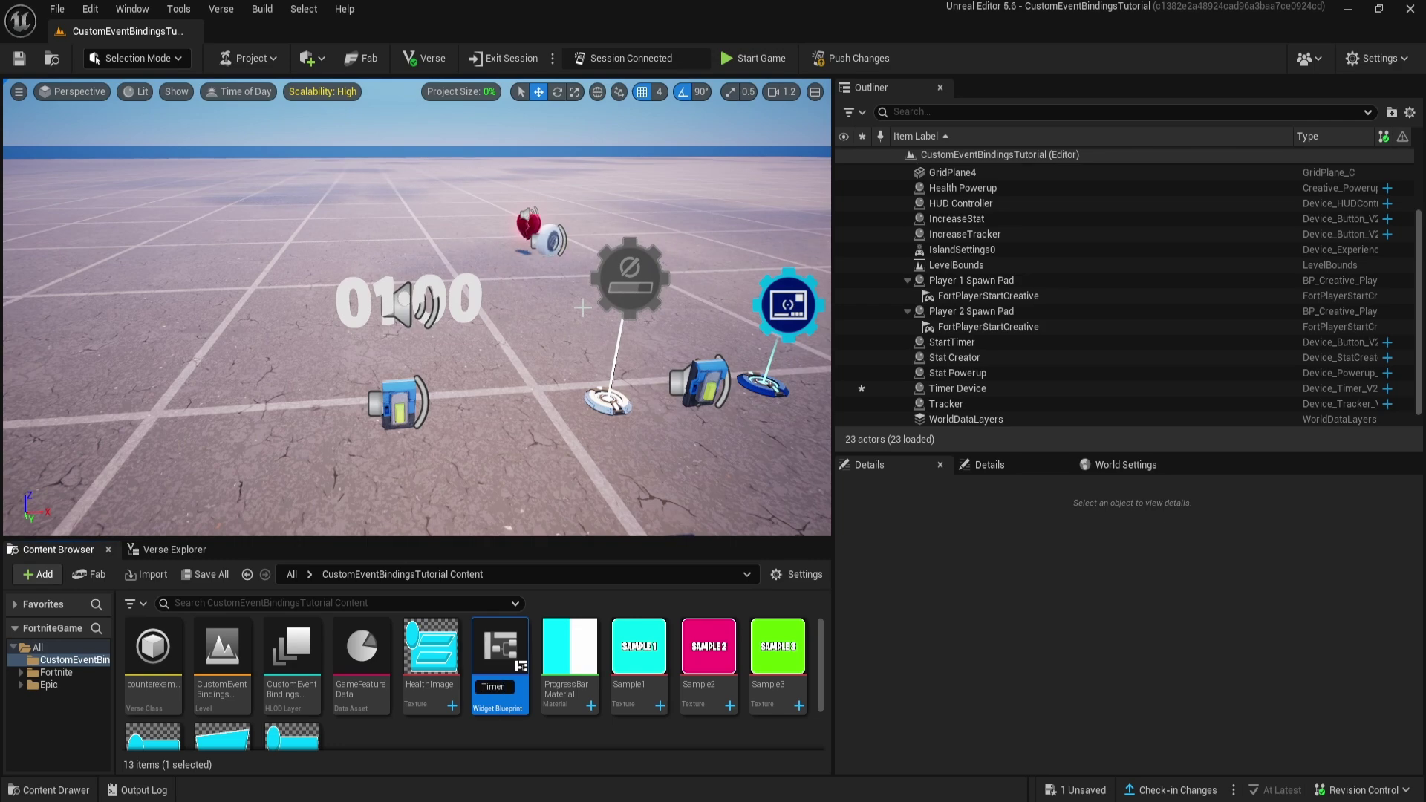
key("Return")
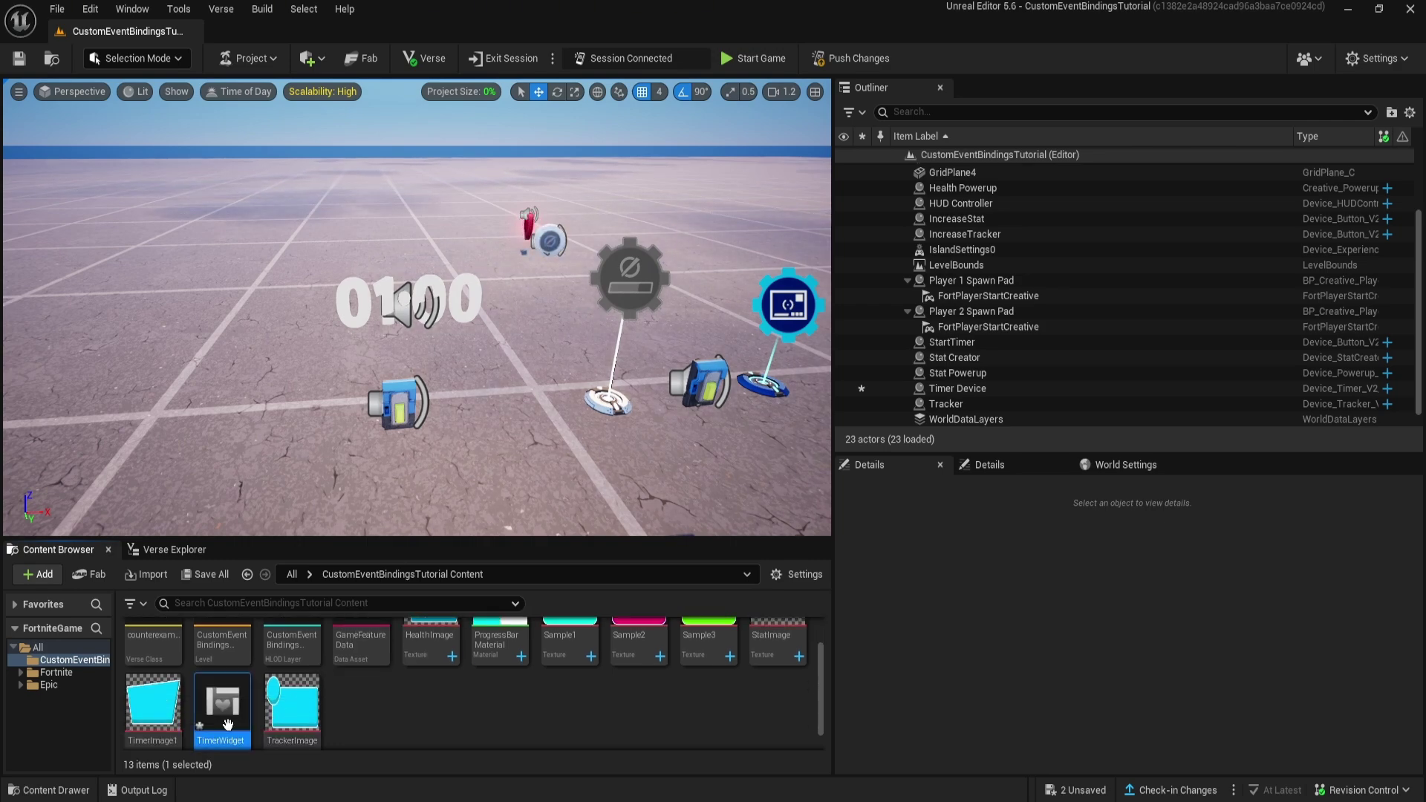
double_click(229, 720)
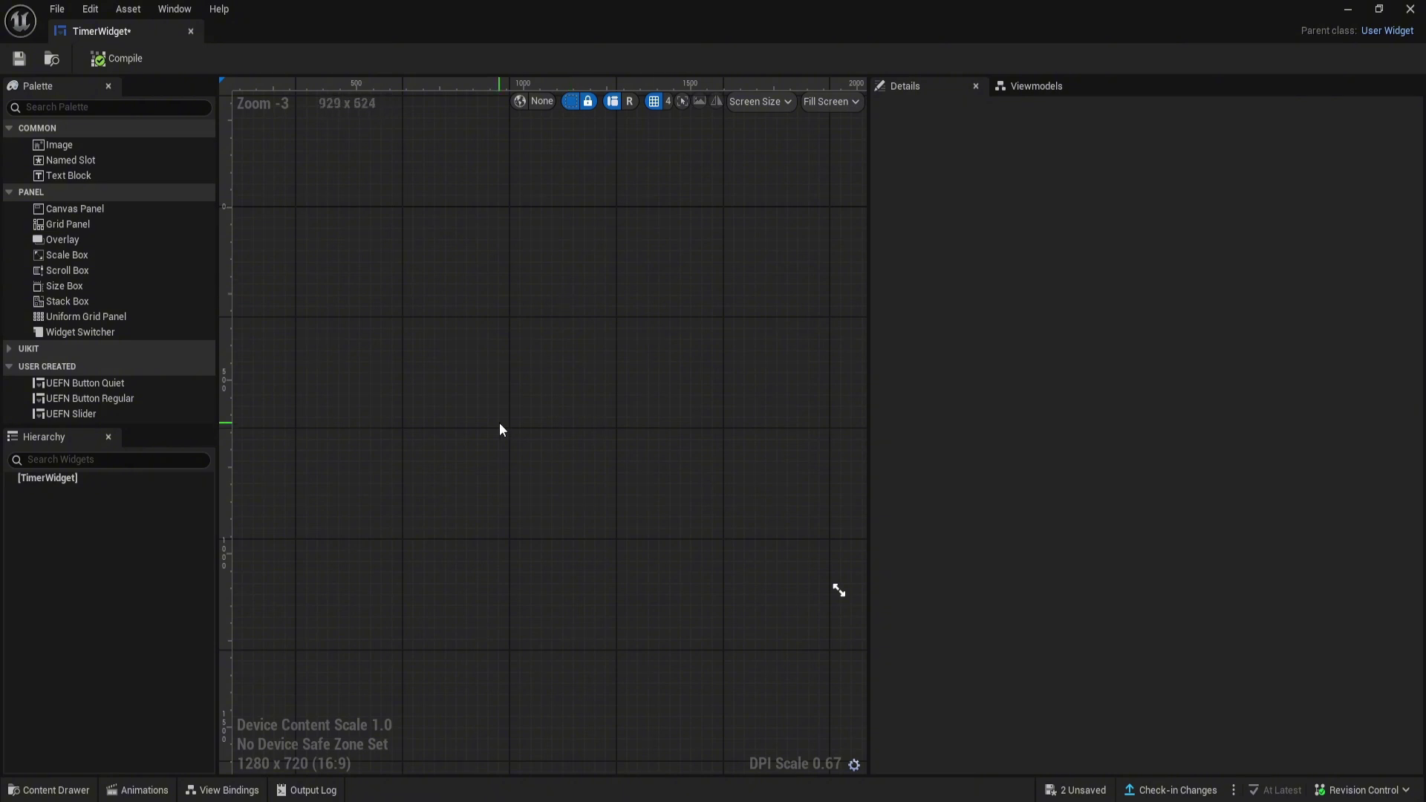
- Add a Canvas Panel as the root element of the TimerWidget and leave it deselected
left_click_drag(109, 211, 482, 379)
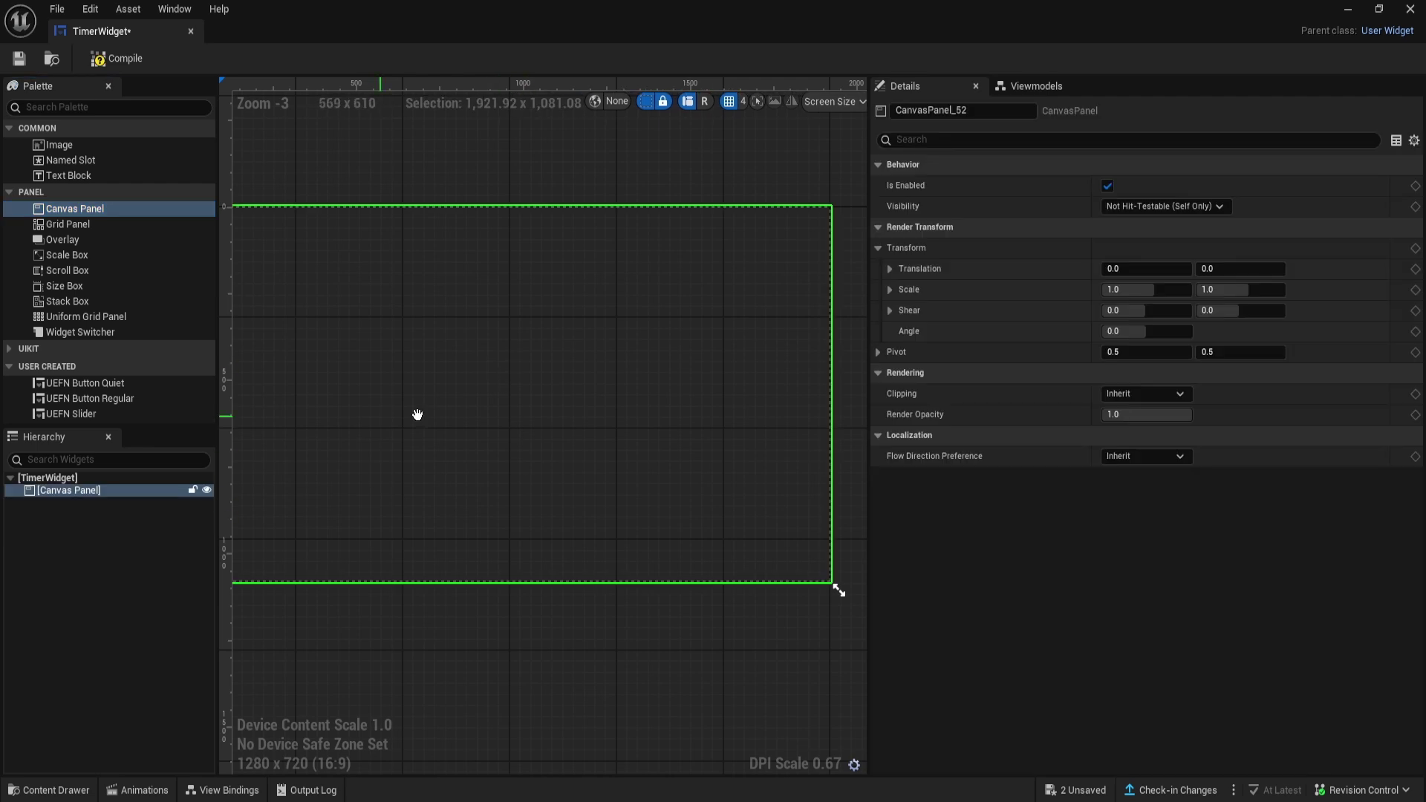
scroll(570, 492, "down", 2)
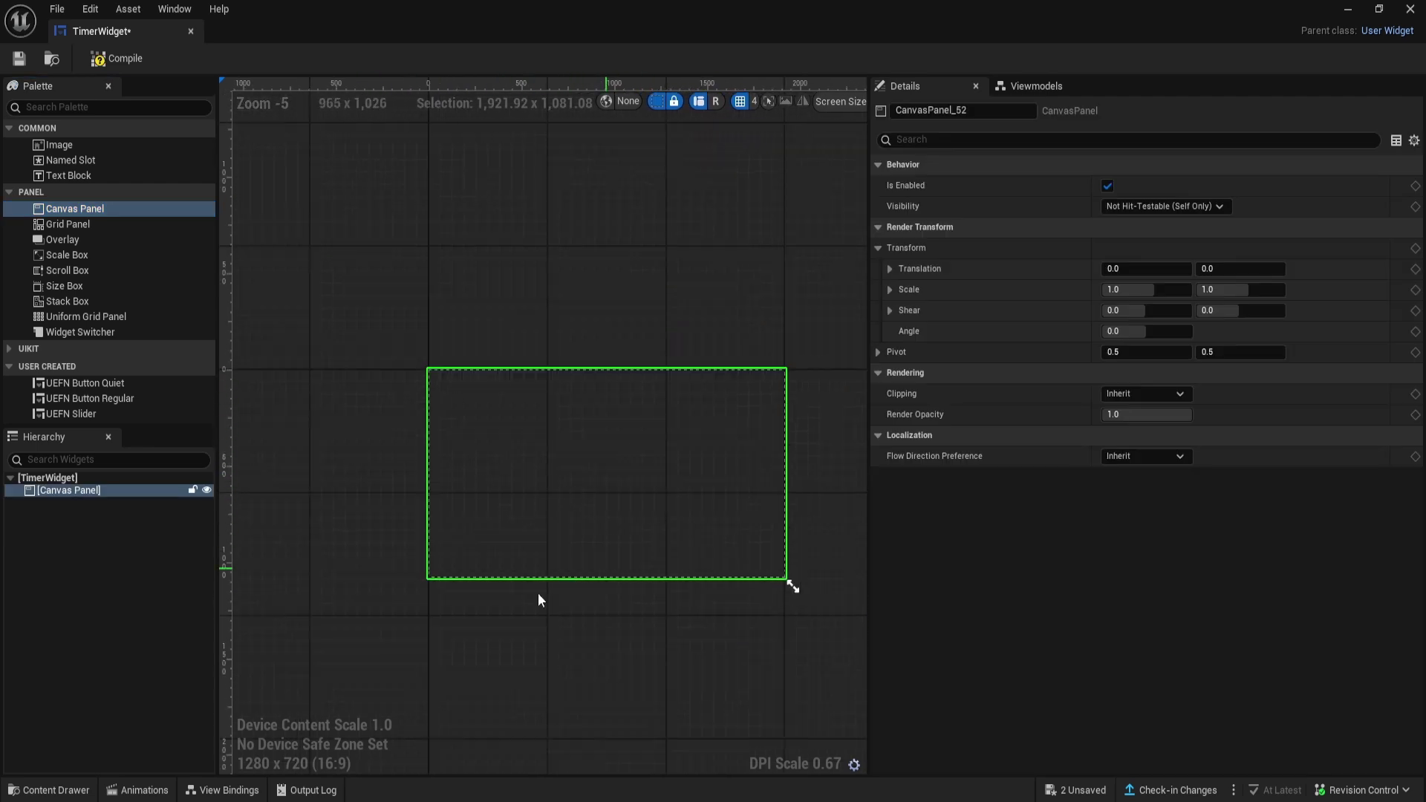
scroll(586, 482, "up", 4)
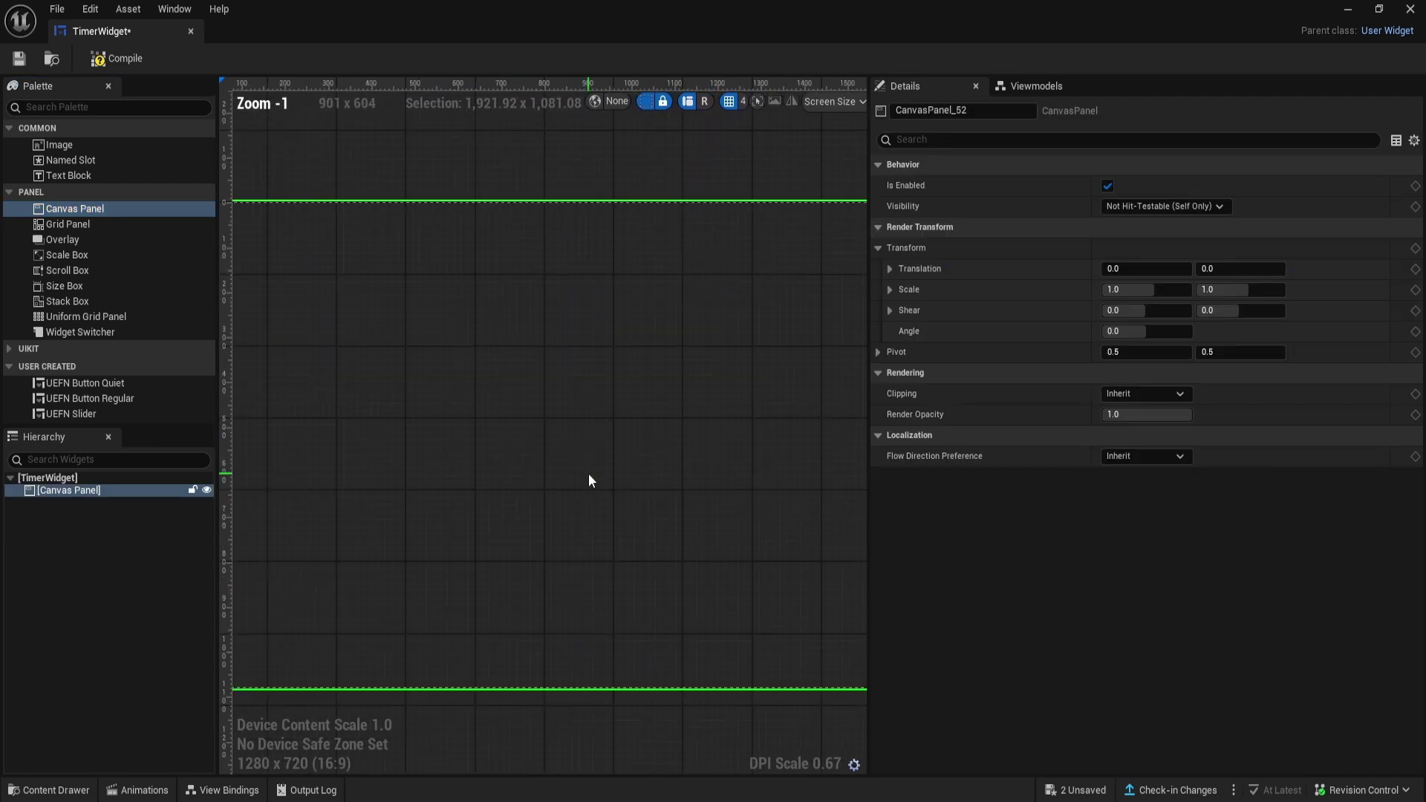
scroll(589, 473, "down", 2)
left_click(498, 630)
left_click(535, 587)
- Place an Image on the canvas panel near its upper middle, at about X 884, Y 124
scroll(378, 341, "up", 1)
scroll(379, 340, "down", 2)
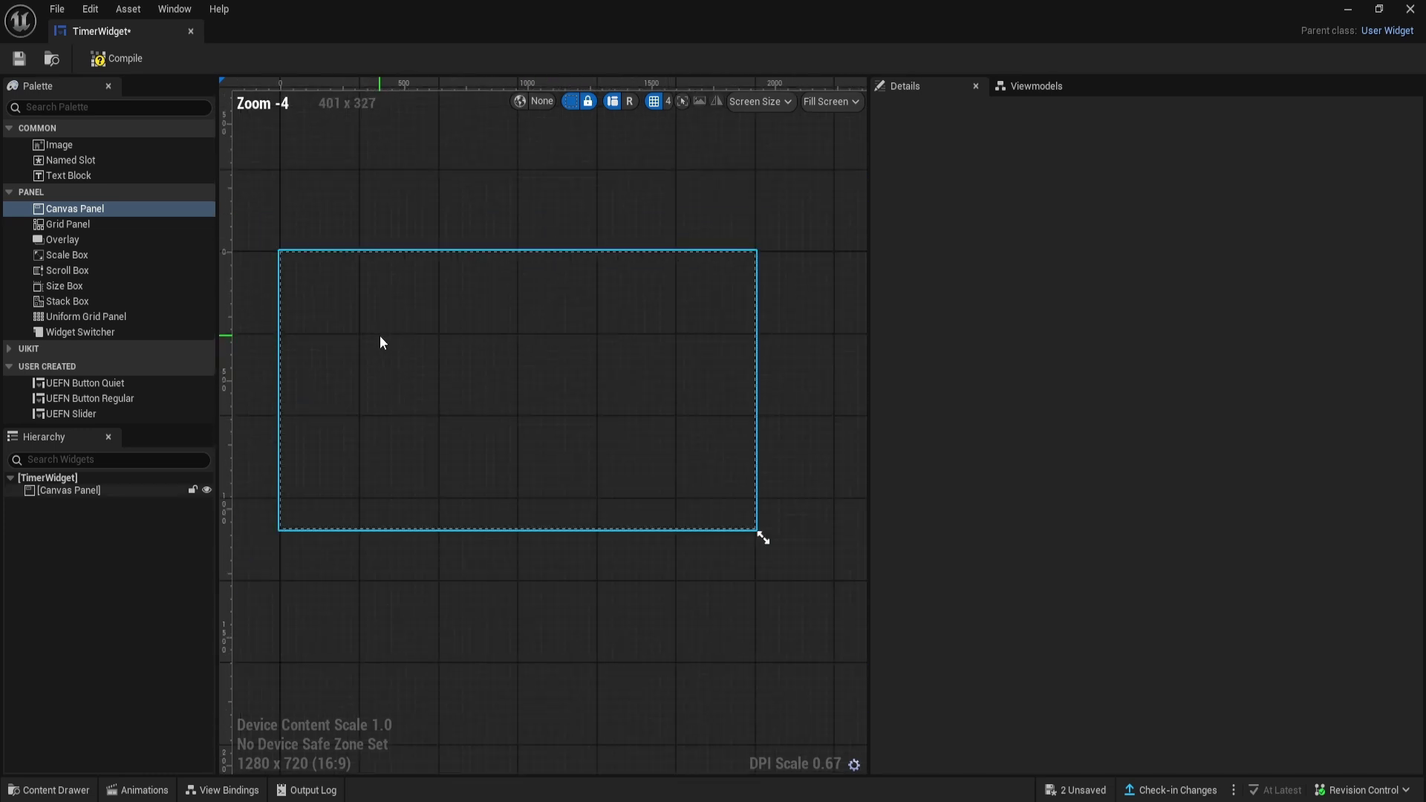
scroll(456, 287, "up", 2)
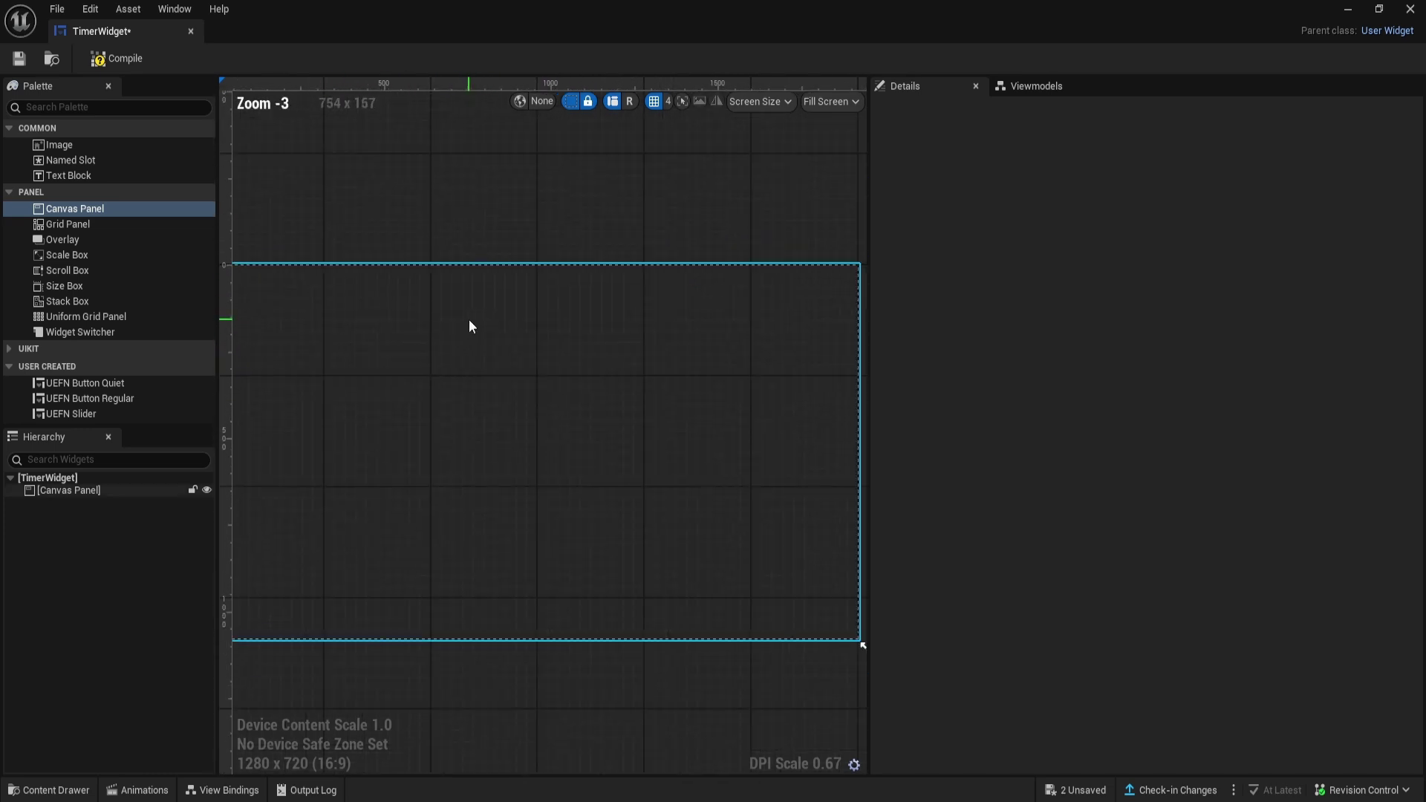
scroll(471, 324, "down", 2)
scroll(493, 334, "up", 1)
scroll(493, 336, "down", 1)
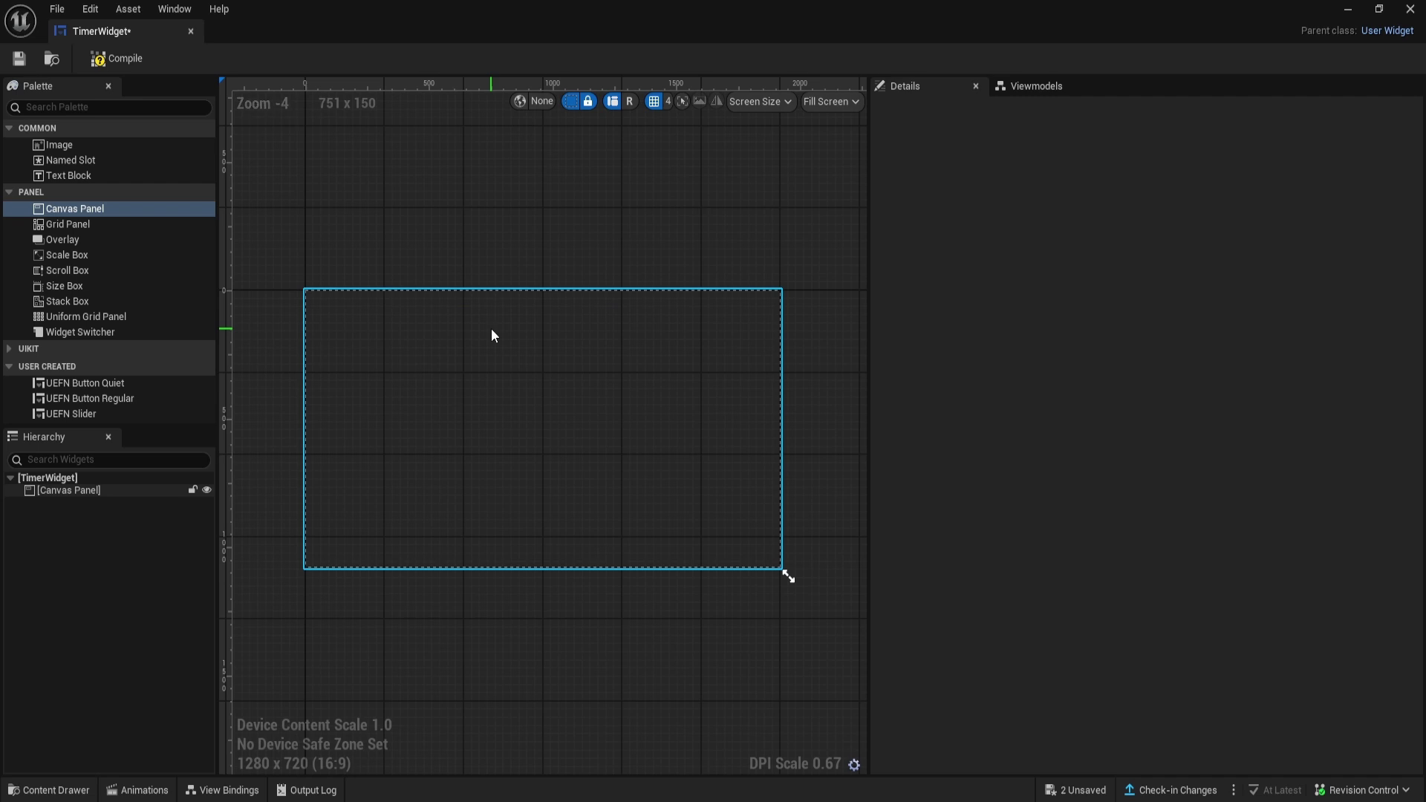
left_click_drag(92, 145, 528, 330)
scroll(548, 390, "up", 2)
scroll(548, 390, "down", 2)
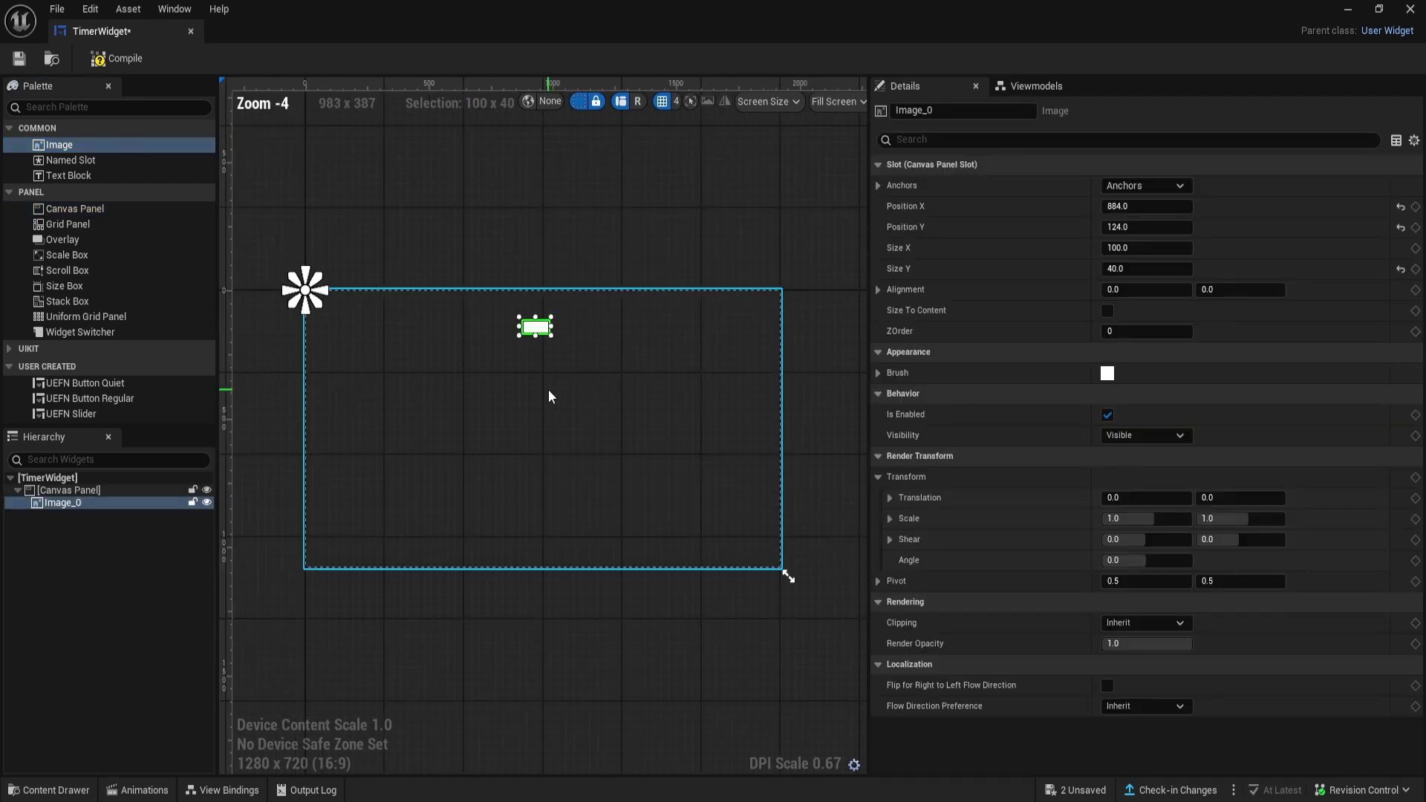
- Anchor the image to the top centre of the canvas and set its horizontal alignment to 0.5
left_click(1143, 186)
left_click(1161, 234)
scroll(822, 404, "up", 2)
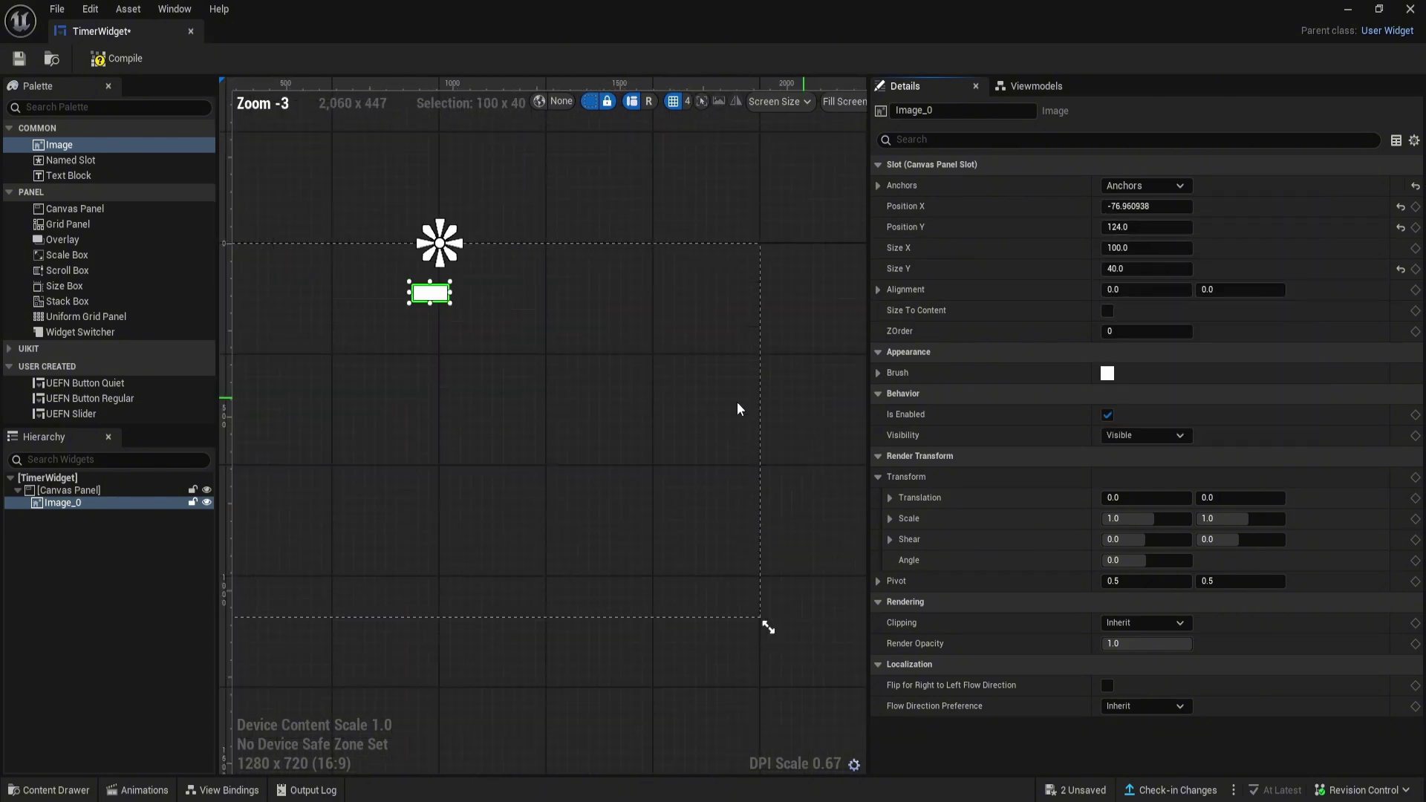
scroll(737, 407, "down", 1)
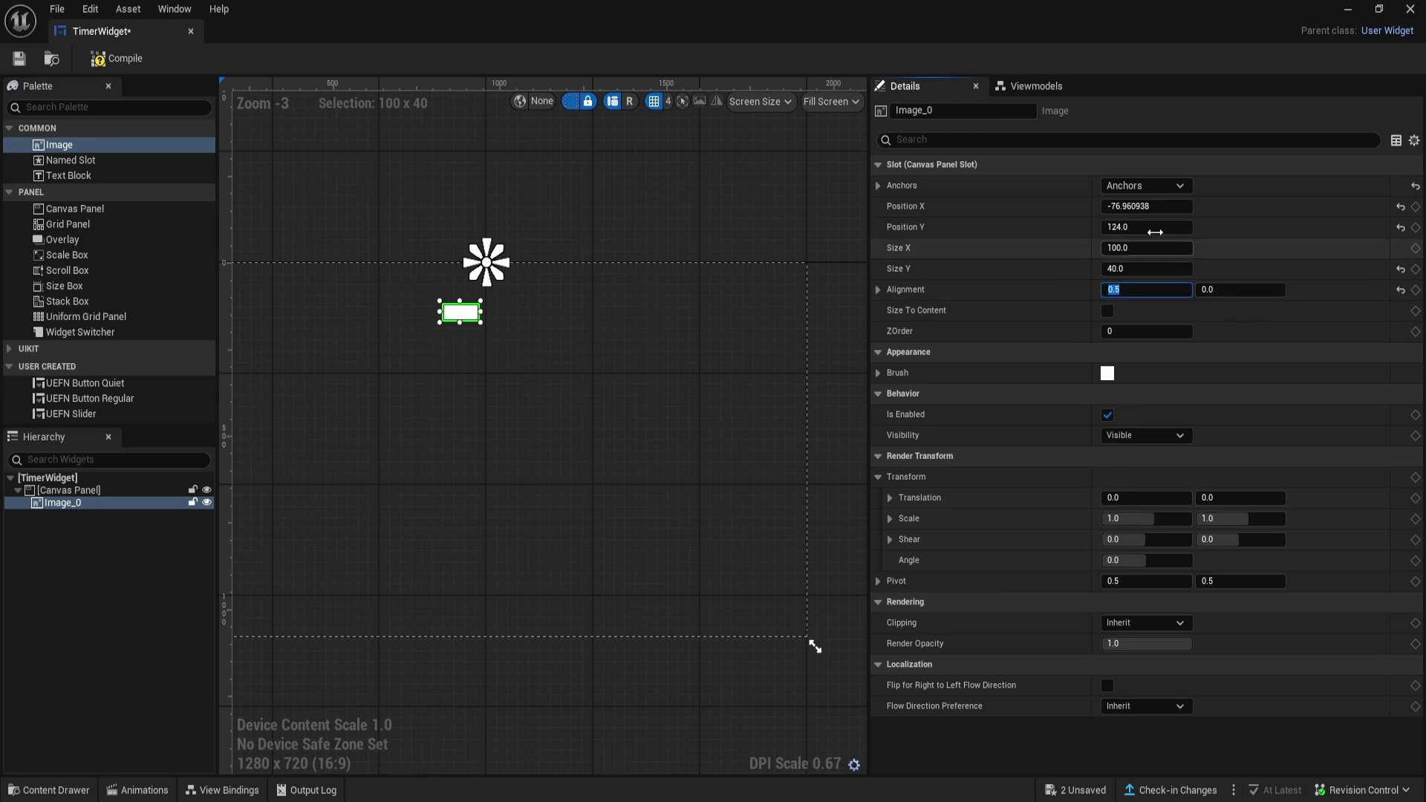
- Set the image's Position X to 0 so it is centred on its anchor
left_click(1147, 205)
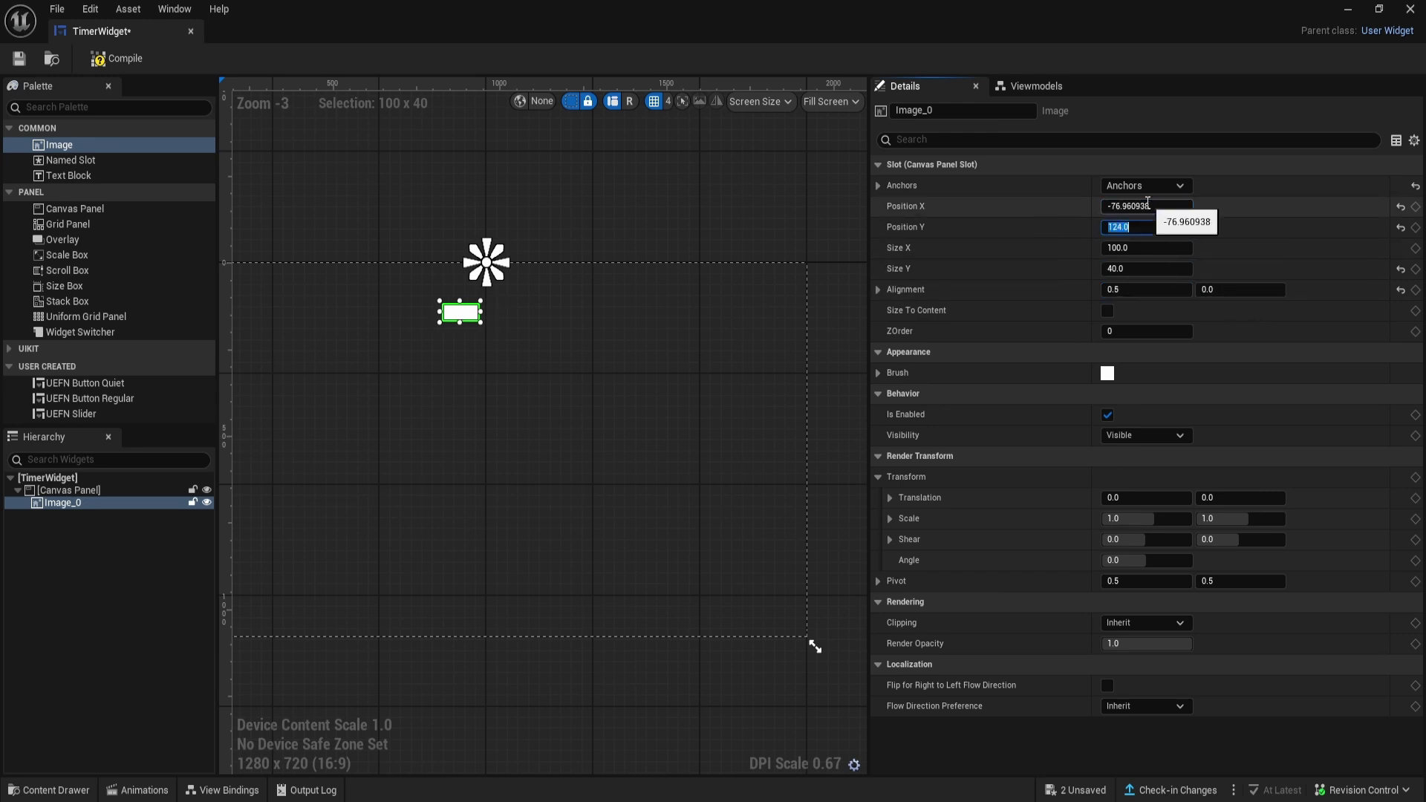
left_click(1147, 206)
type("0")
key("Return")
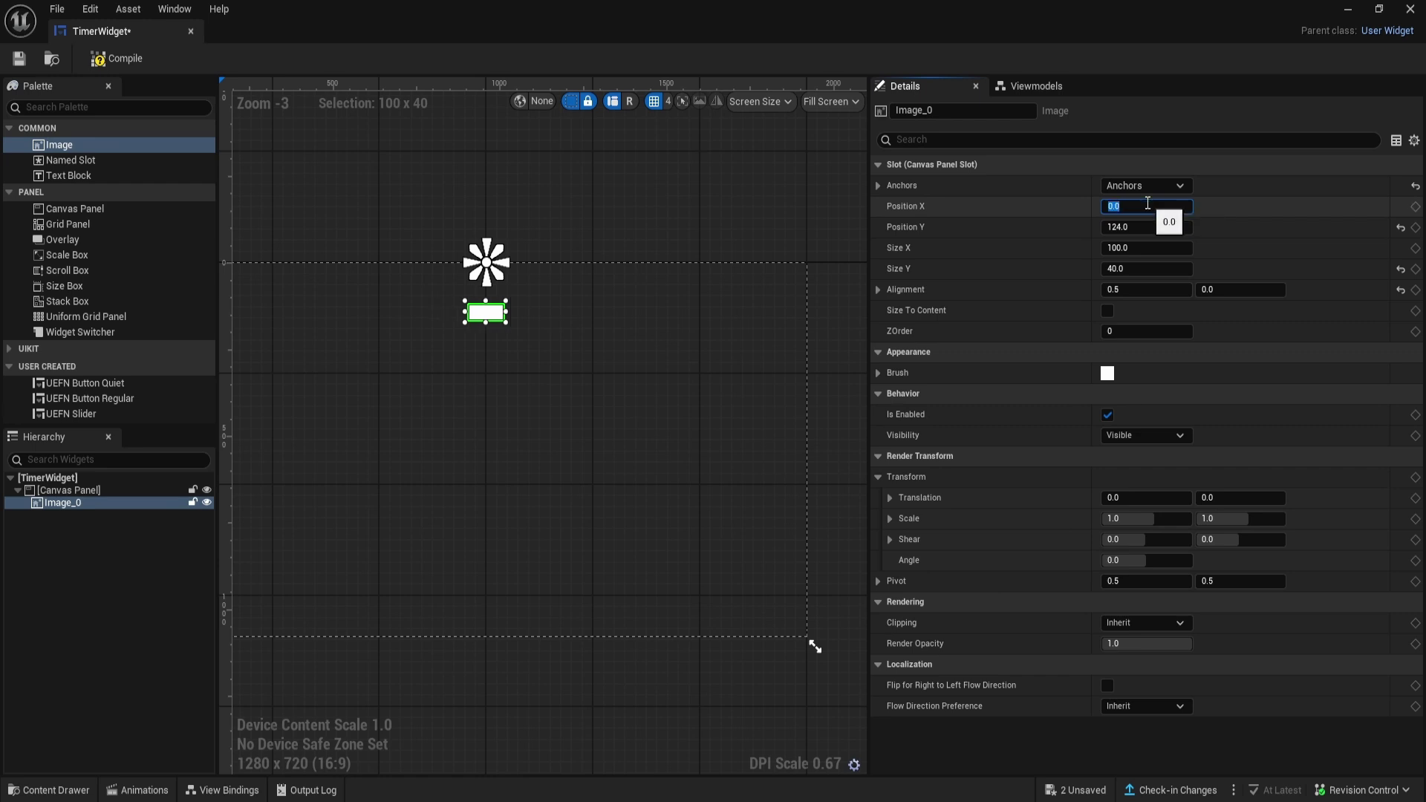
scroll(595, 401, "up", 1)
scroll(594, 401, "down", 1)
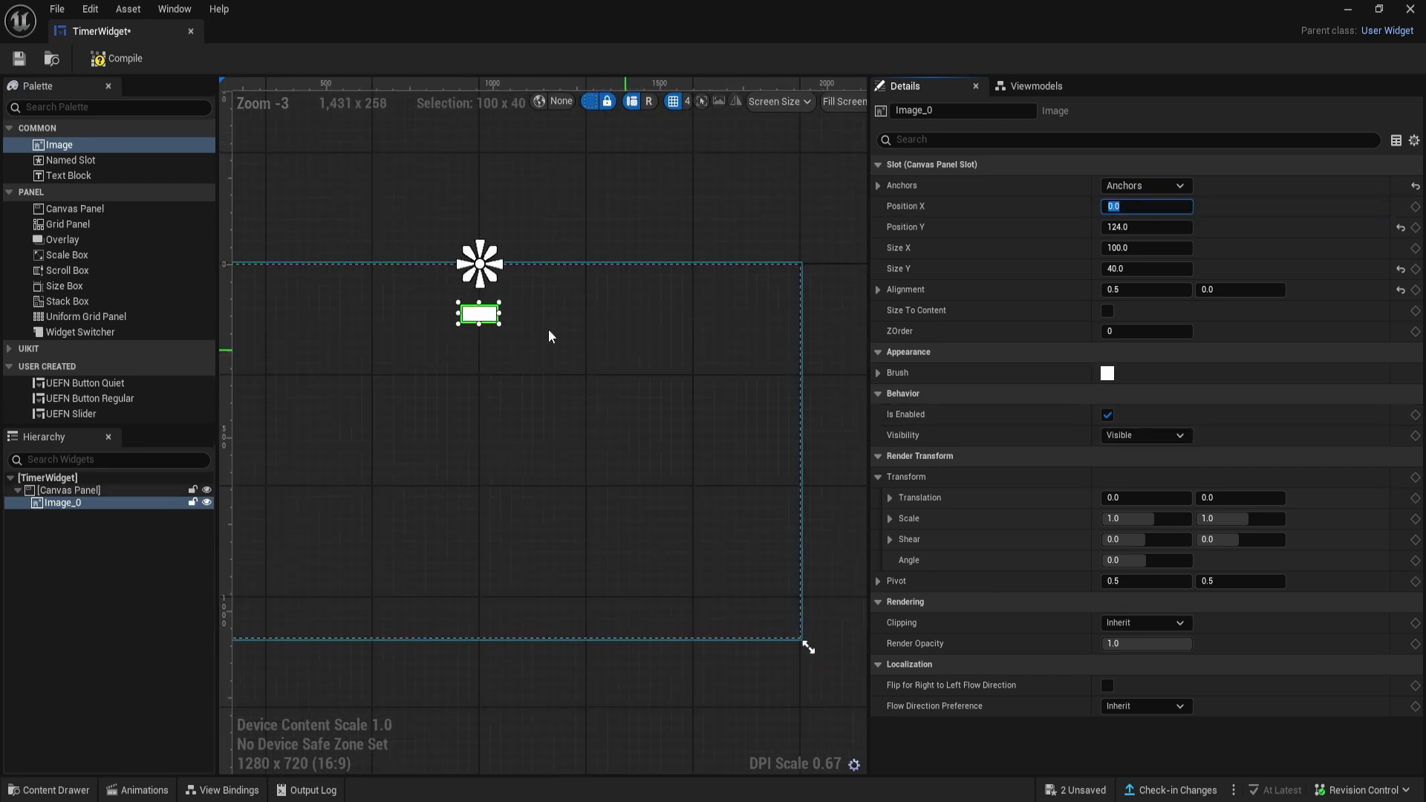
- Search the image's brush assets for "timer" and assign the TimerImage1 texture
left_click(879, 376)
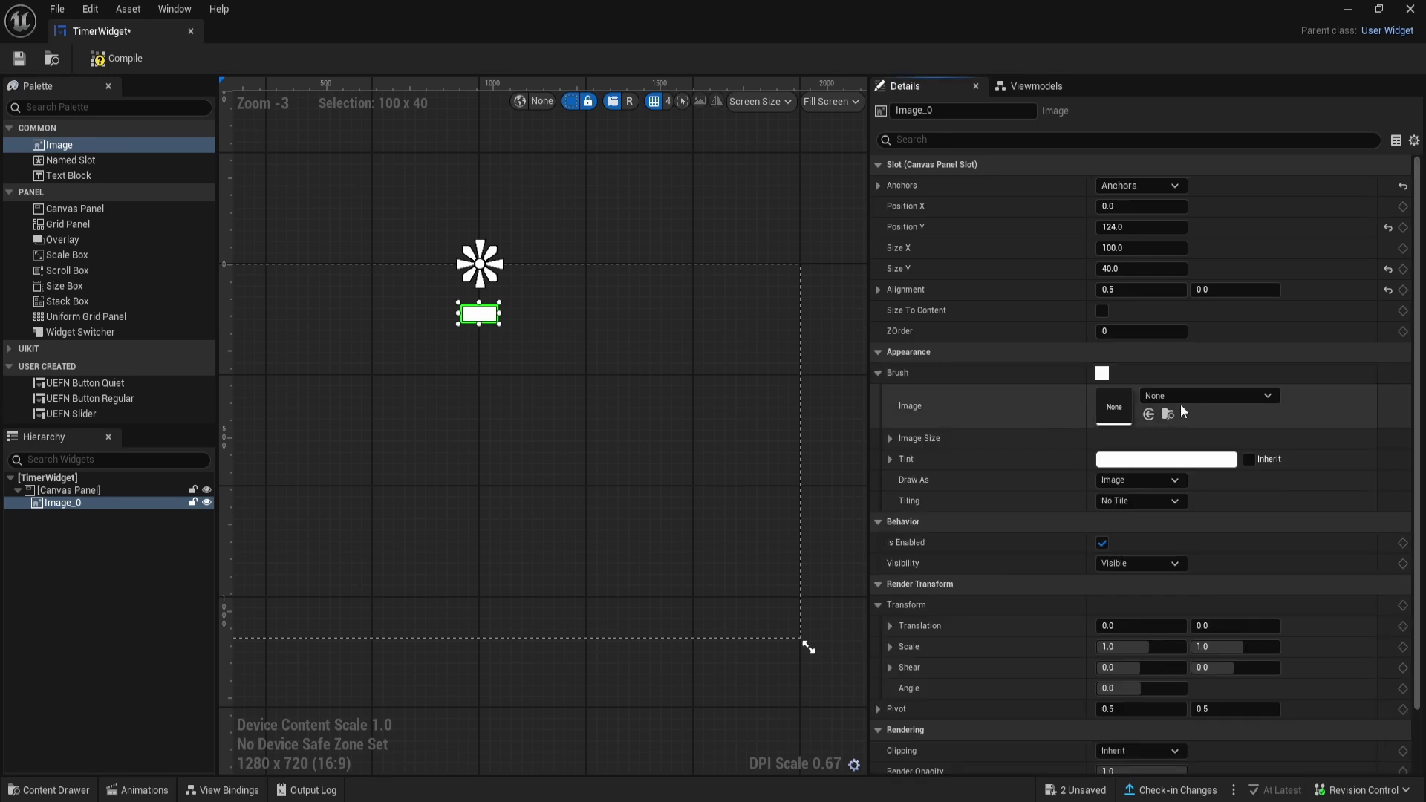
left_click(1188, 395)
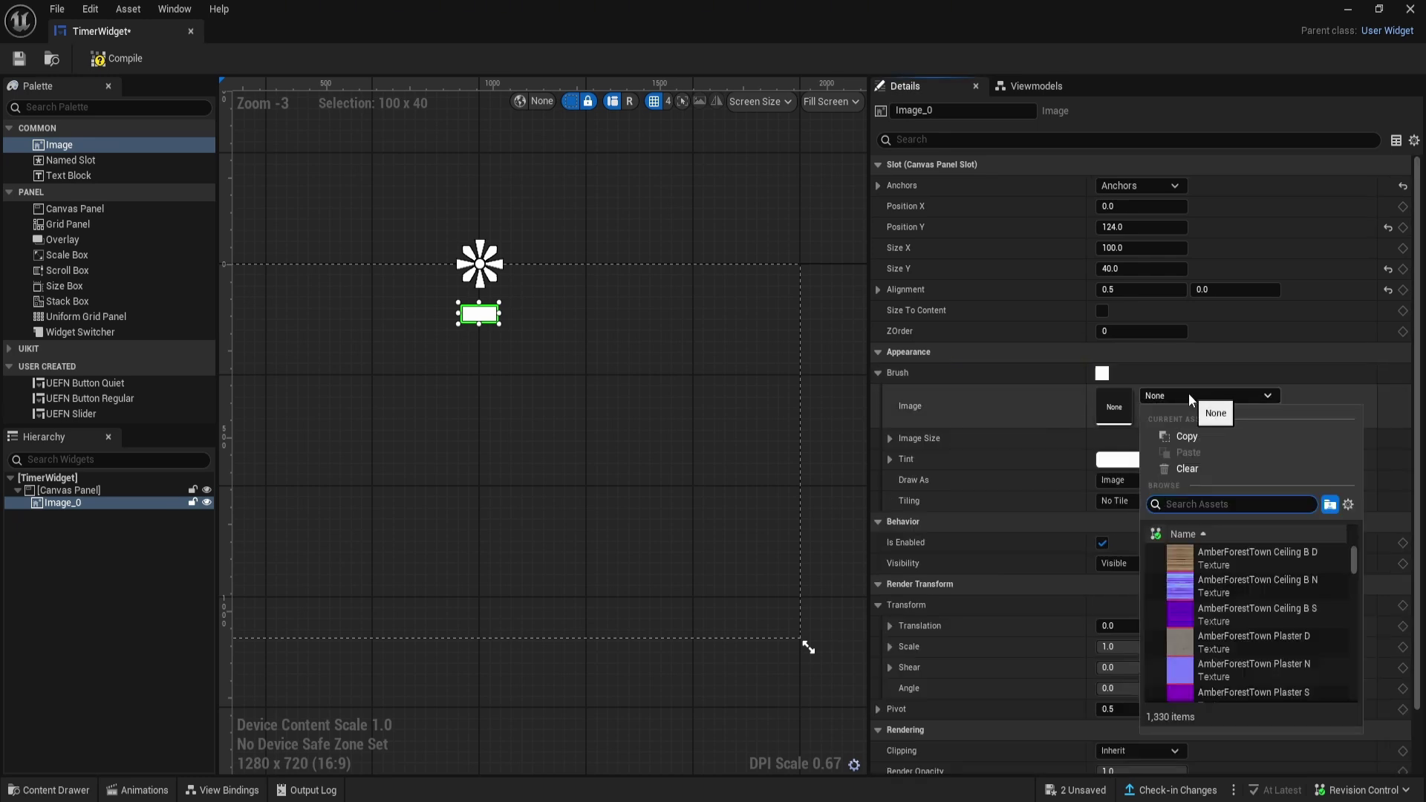
type("timer")
left_click(1250, 560)
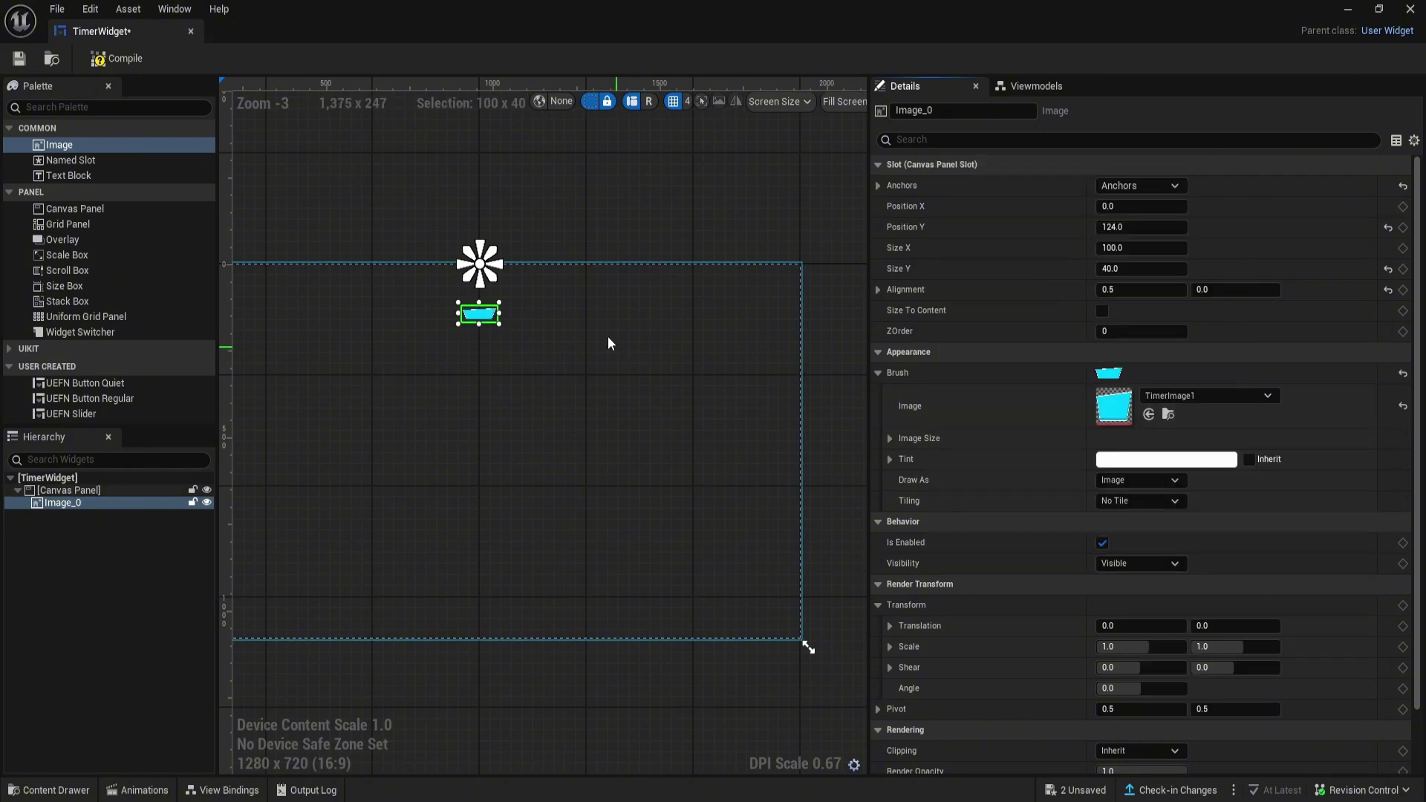
- Enlarge the timer image on the canvas and set its size to exactly 512 by 256
scroll(579, 335, "up", 11)
scroll(460, 345, "down", 7)
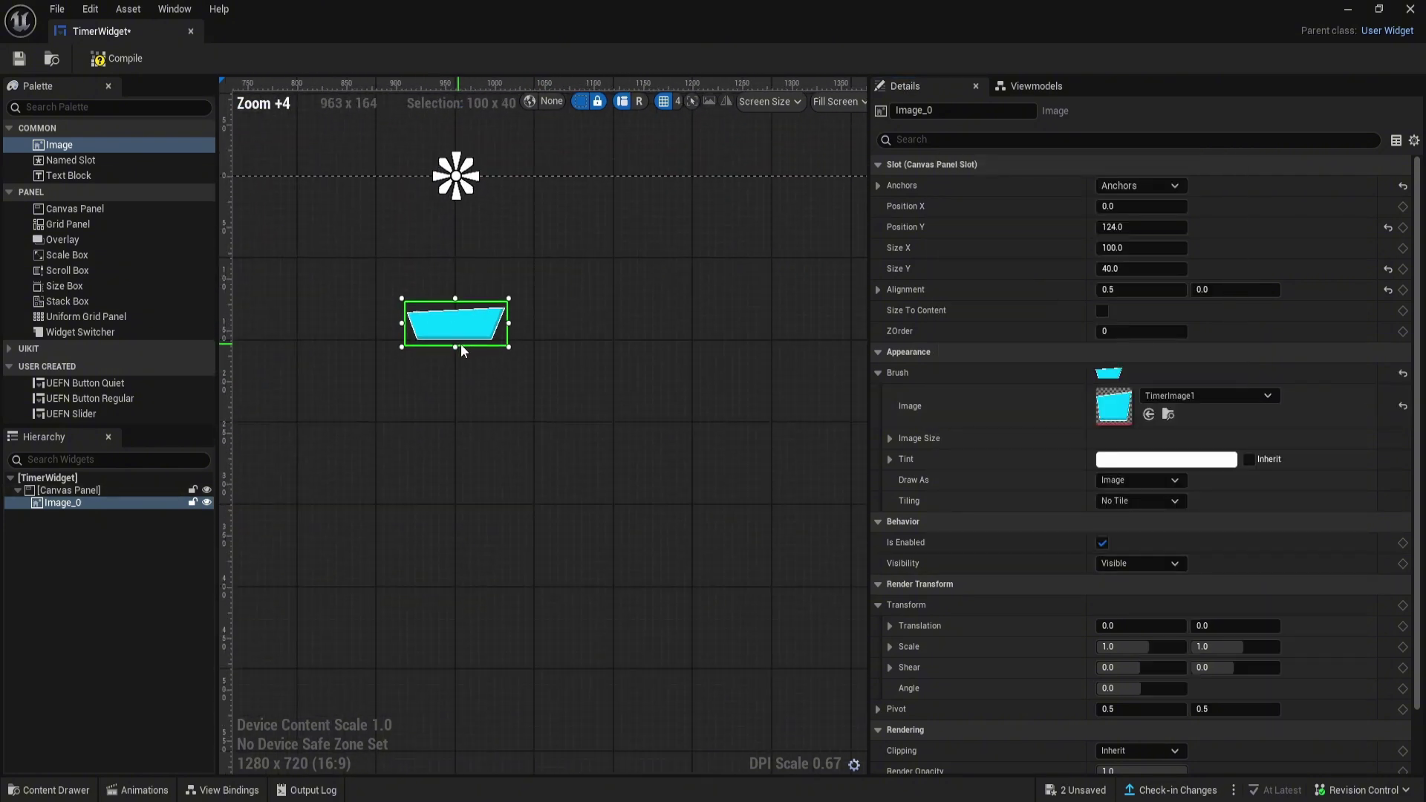
left_click_drag(511, 351, 770, 522)
left_click_drag(670, 451, 594, 421)
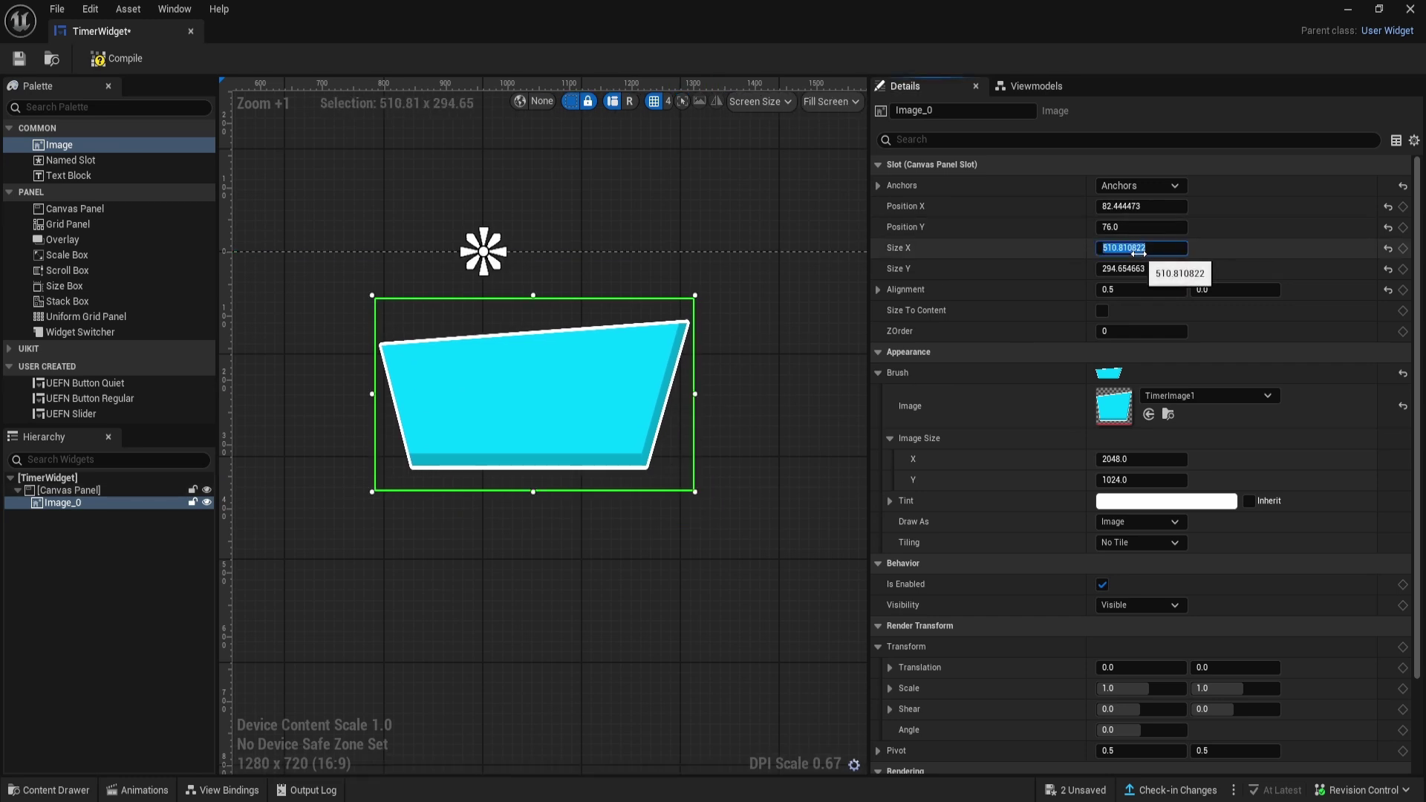
type("512")
key("Return")
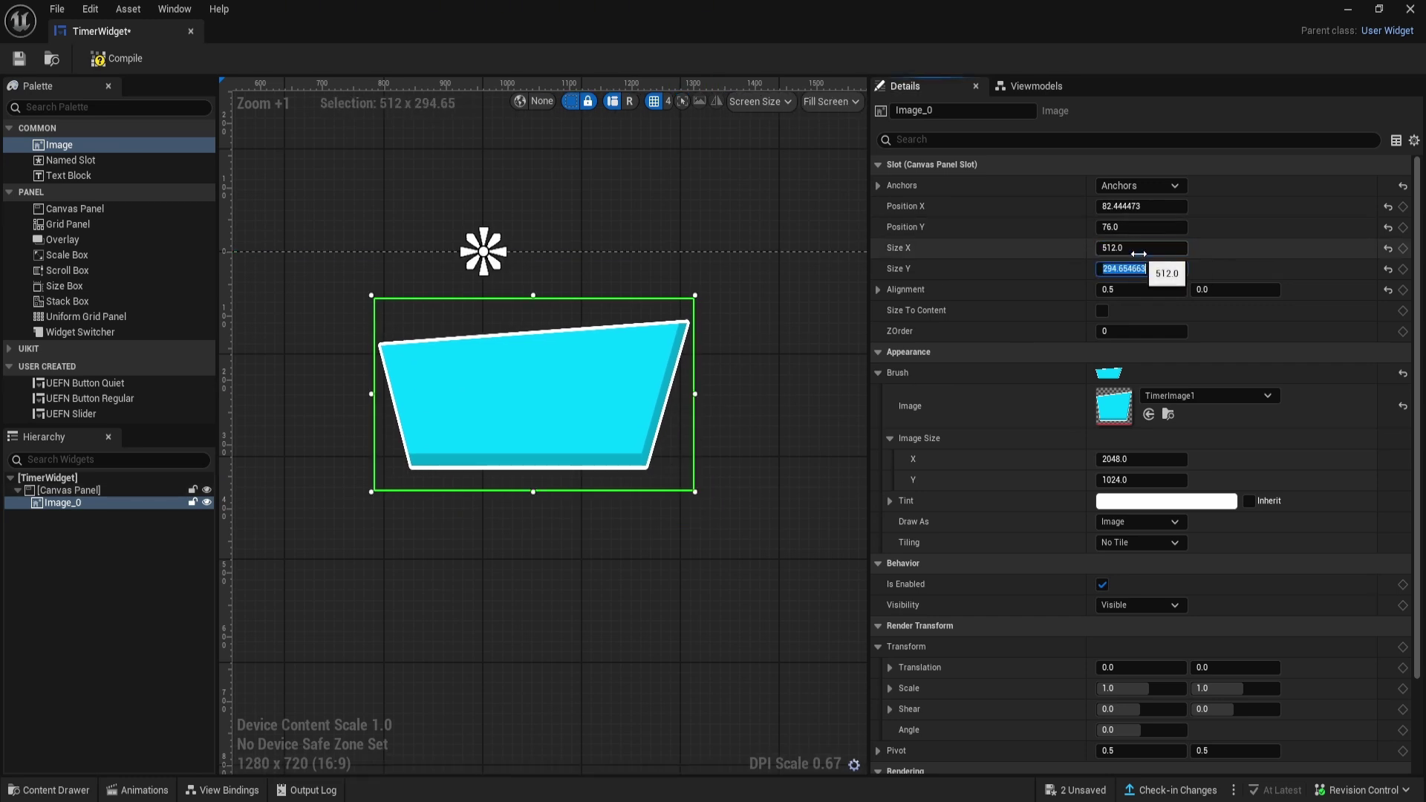
key("Return")
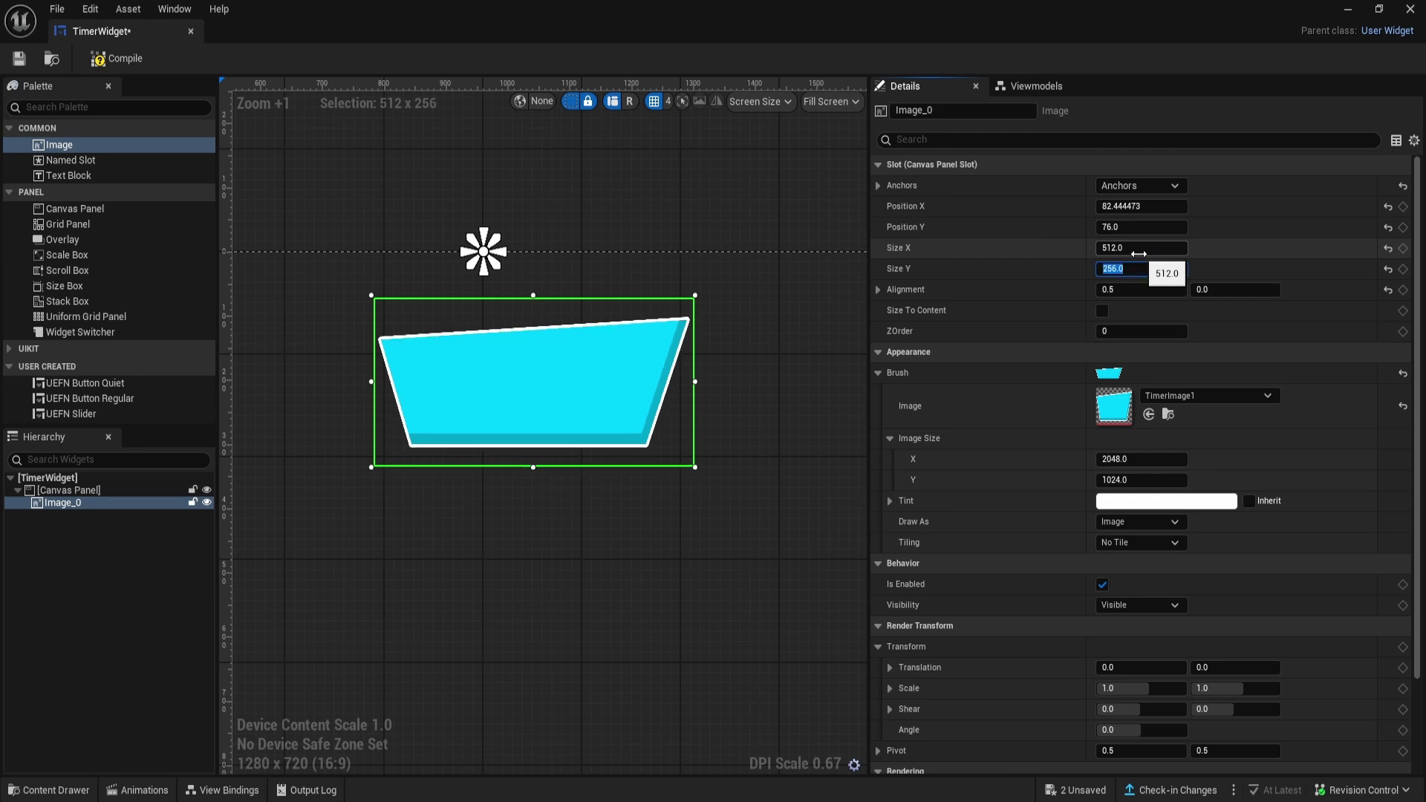
- Reposition the timer image at Position X 0 and Position Y 50
left_click(1141, 207)
type("0")
key("Tab")
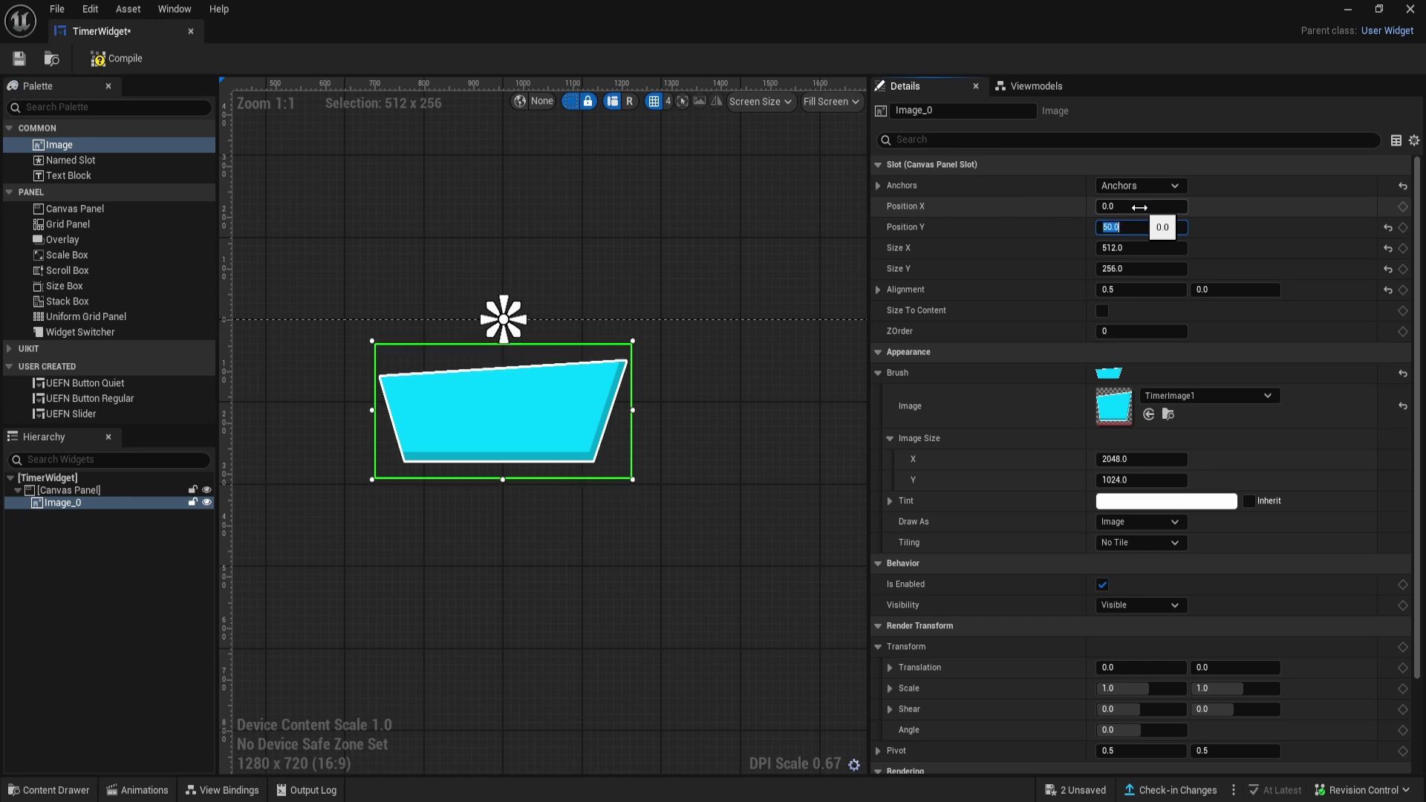
- Add a Text Block to the canvas over the blue timer image, at about X 1.5 and Y 180
left_click(612, 293)
left_click(92, 175)
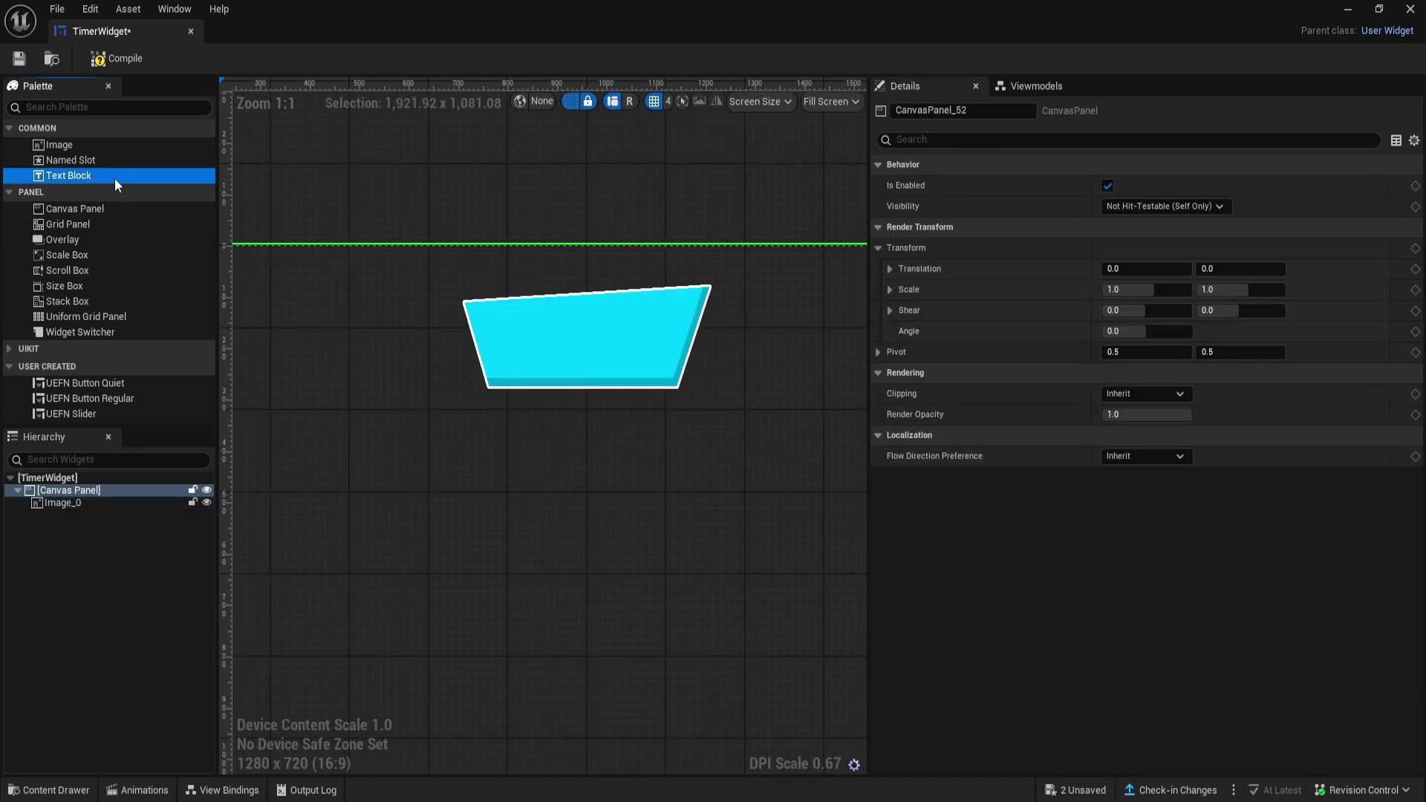
left_click_drag(114, 178, 630, 352)
scroll(555, 325, "up", 2)
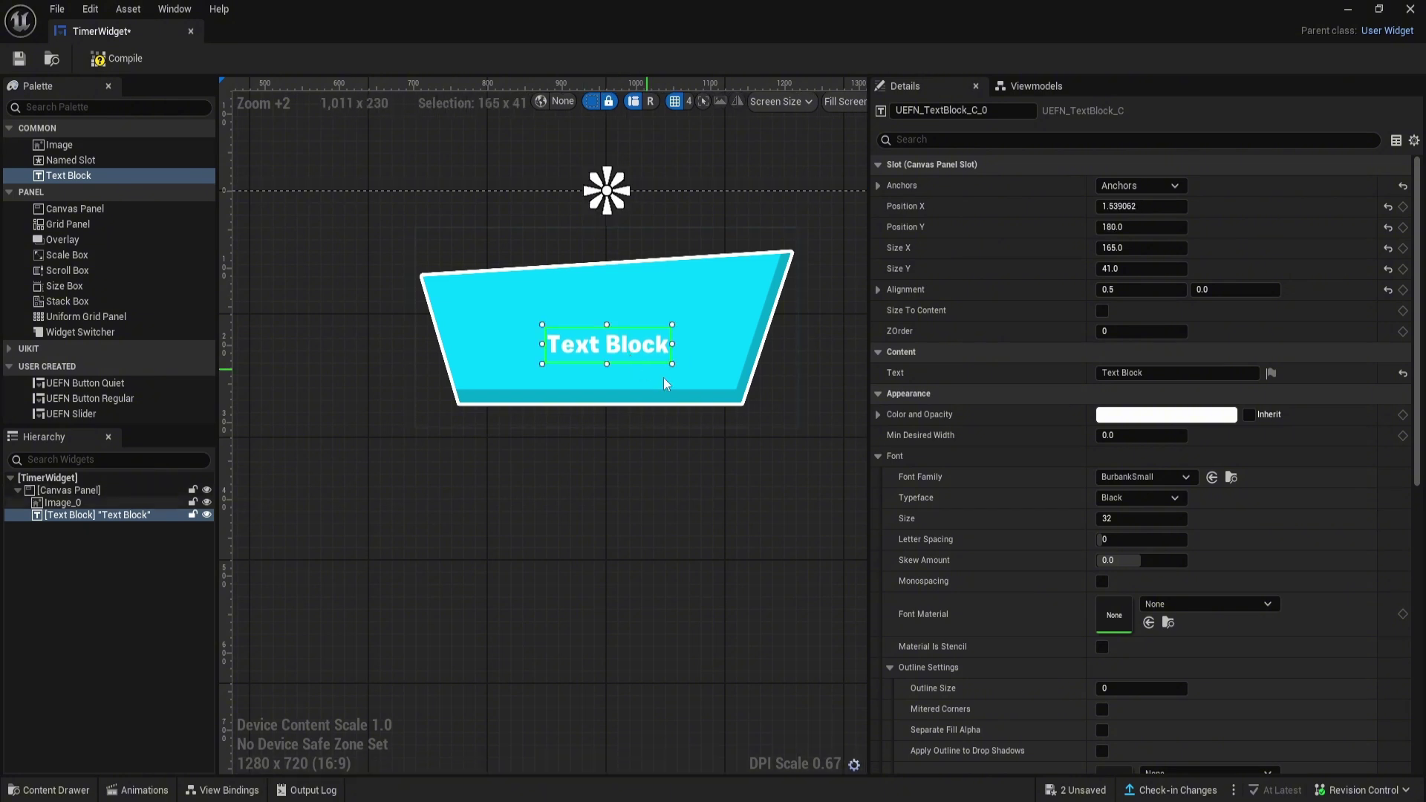
- Change the text block's content to 00:00
left_click(1144, 372)
key("BackSpace")
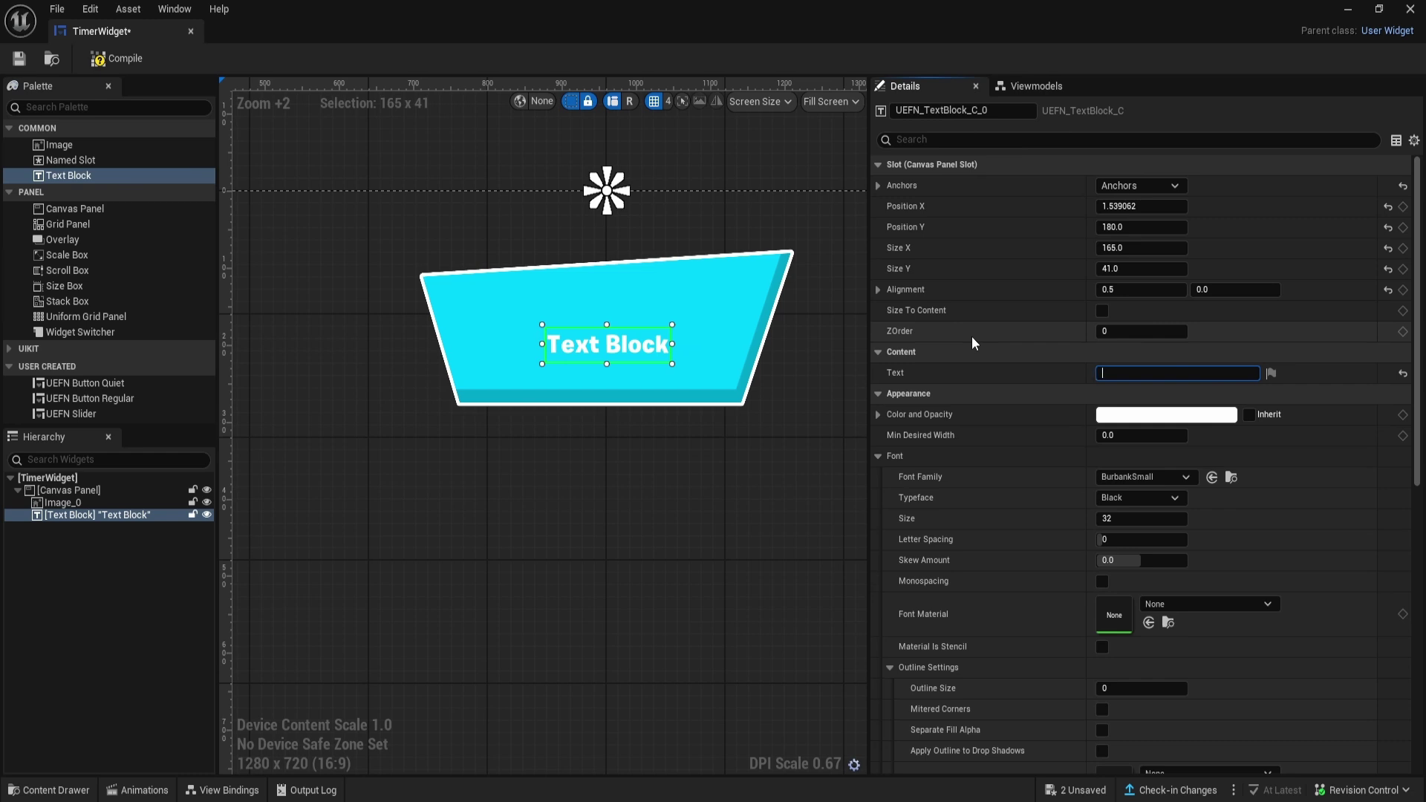
type("00:00")
key("Return")
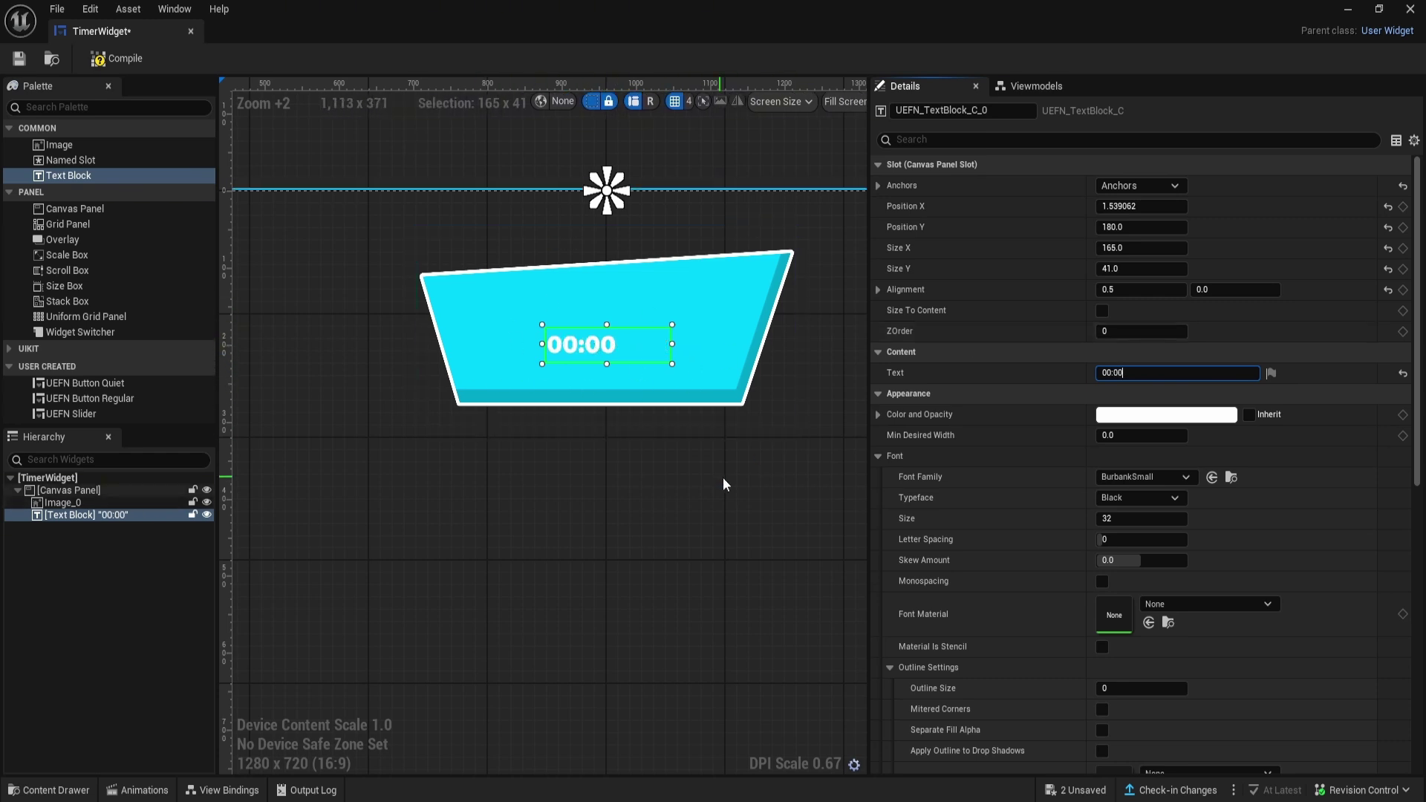
- Centre the justification of the 00:00 text and give it an outline size of 15
scroll(1023, 594, "down", 2)
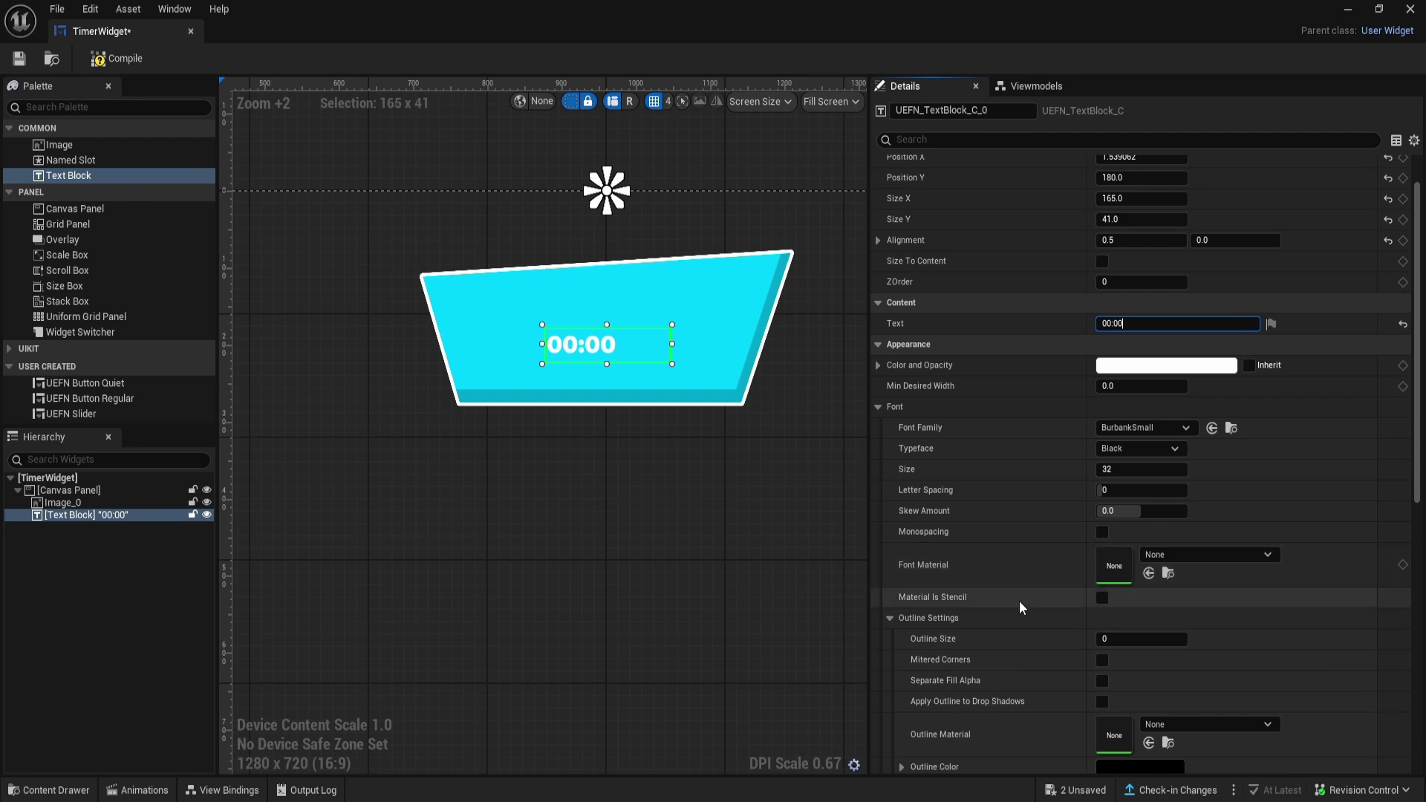
scroll(1019, 600, "down", 7)
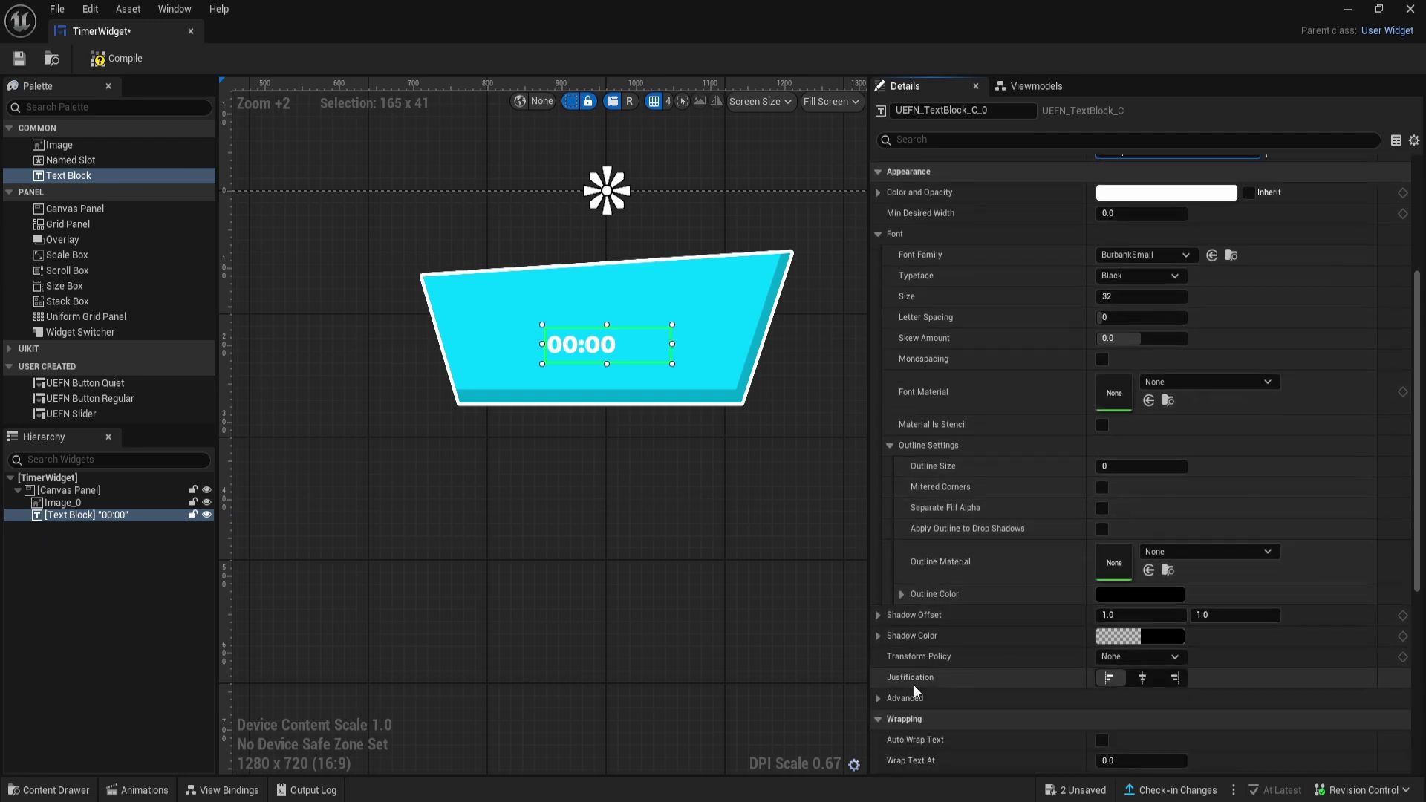
left_click(1143, 678)
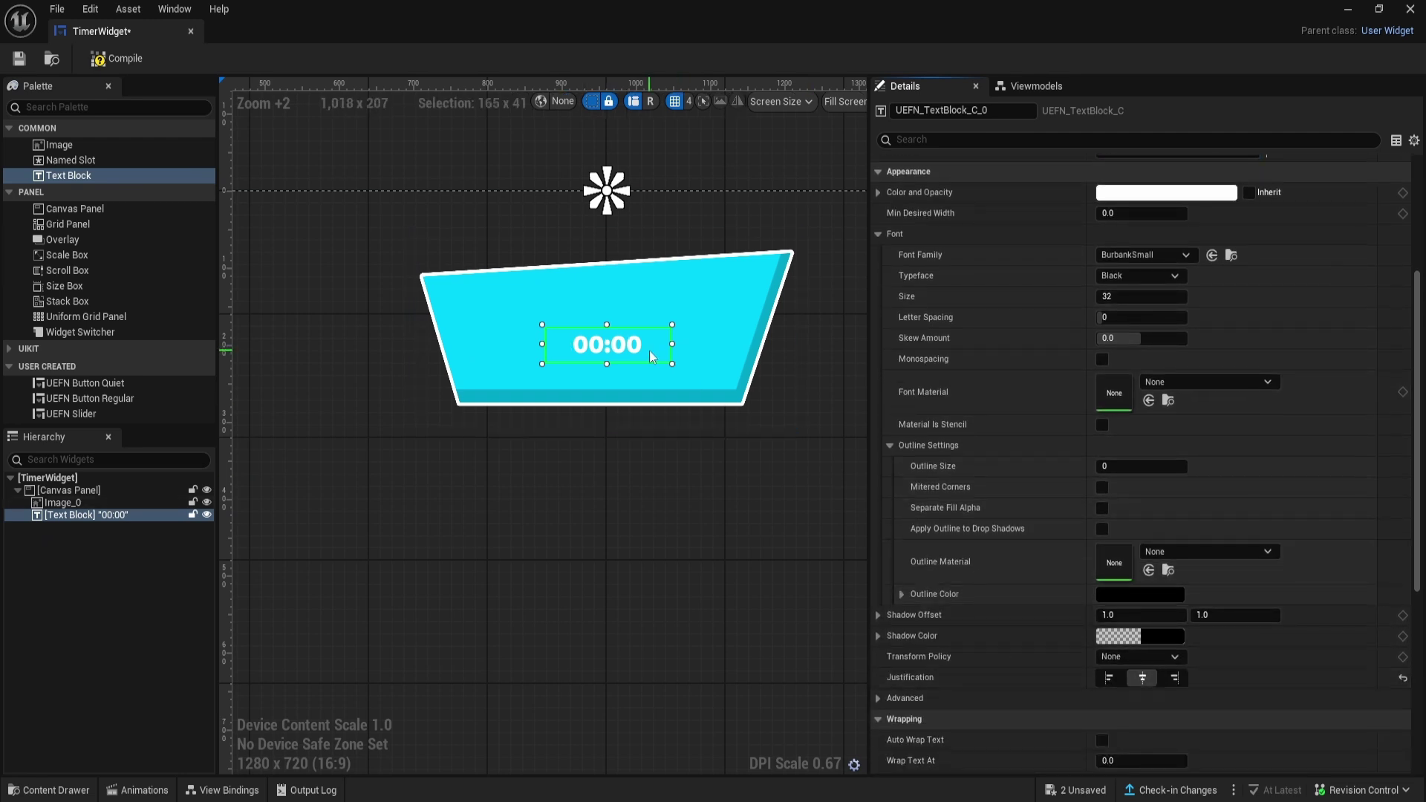
scroll(832, 494, "up", 1)
scroll(1021, 519, "up", 3)
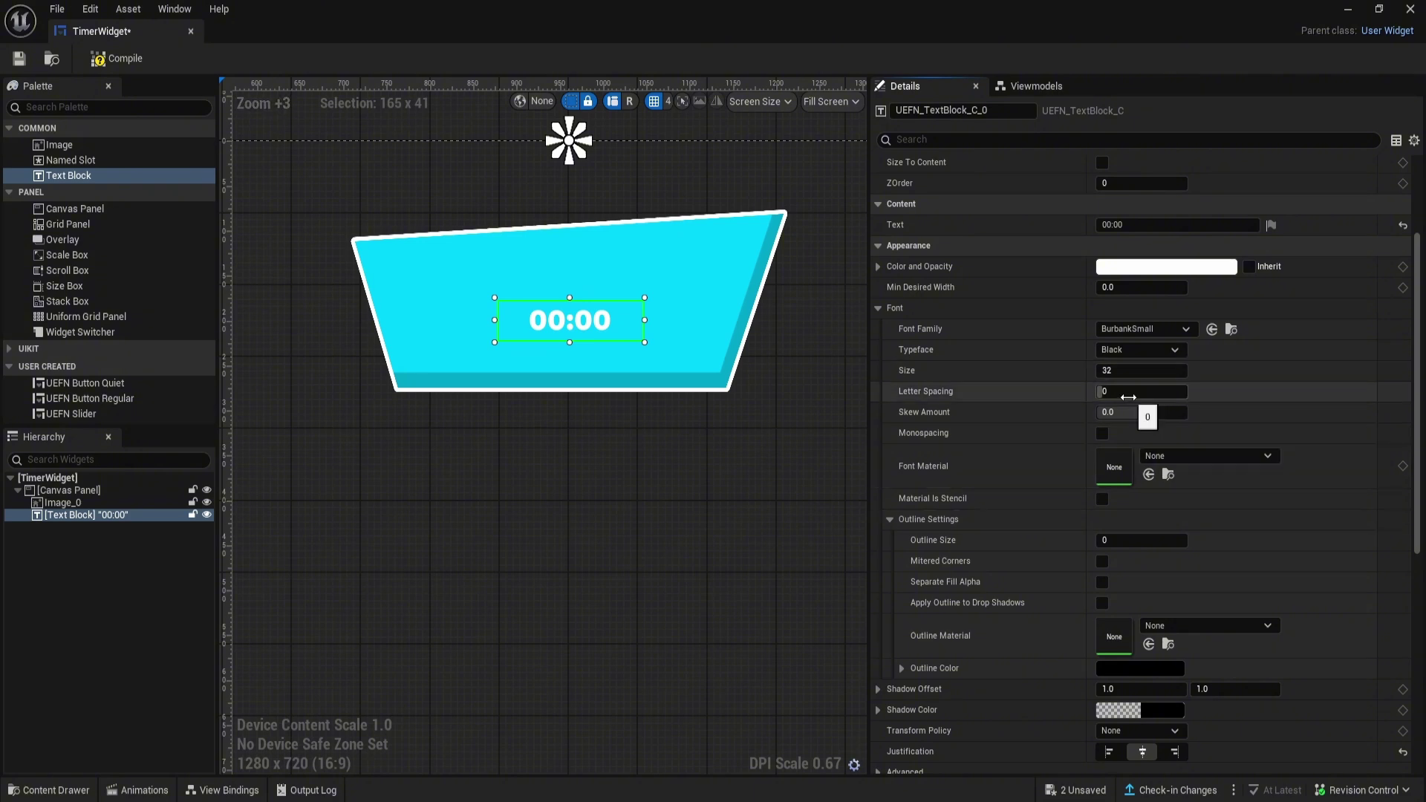
scroll(1127, 397, "up", 1)
mouse_move(1141, 564)
left_mouse_down()
mouse_move(1188, 565)
mouse_move(1141, 564)
left_mouse_up()
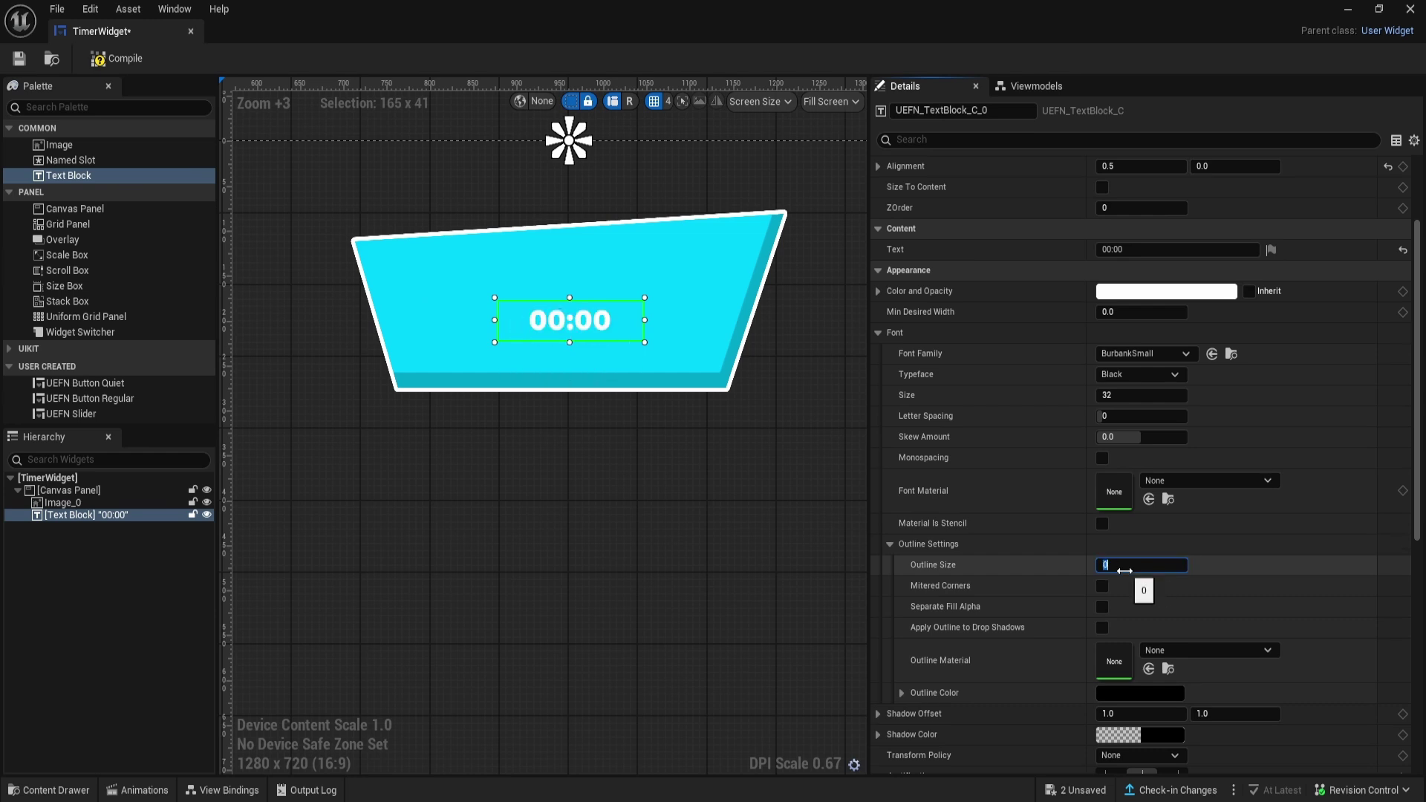
type("15")
key("Return")
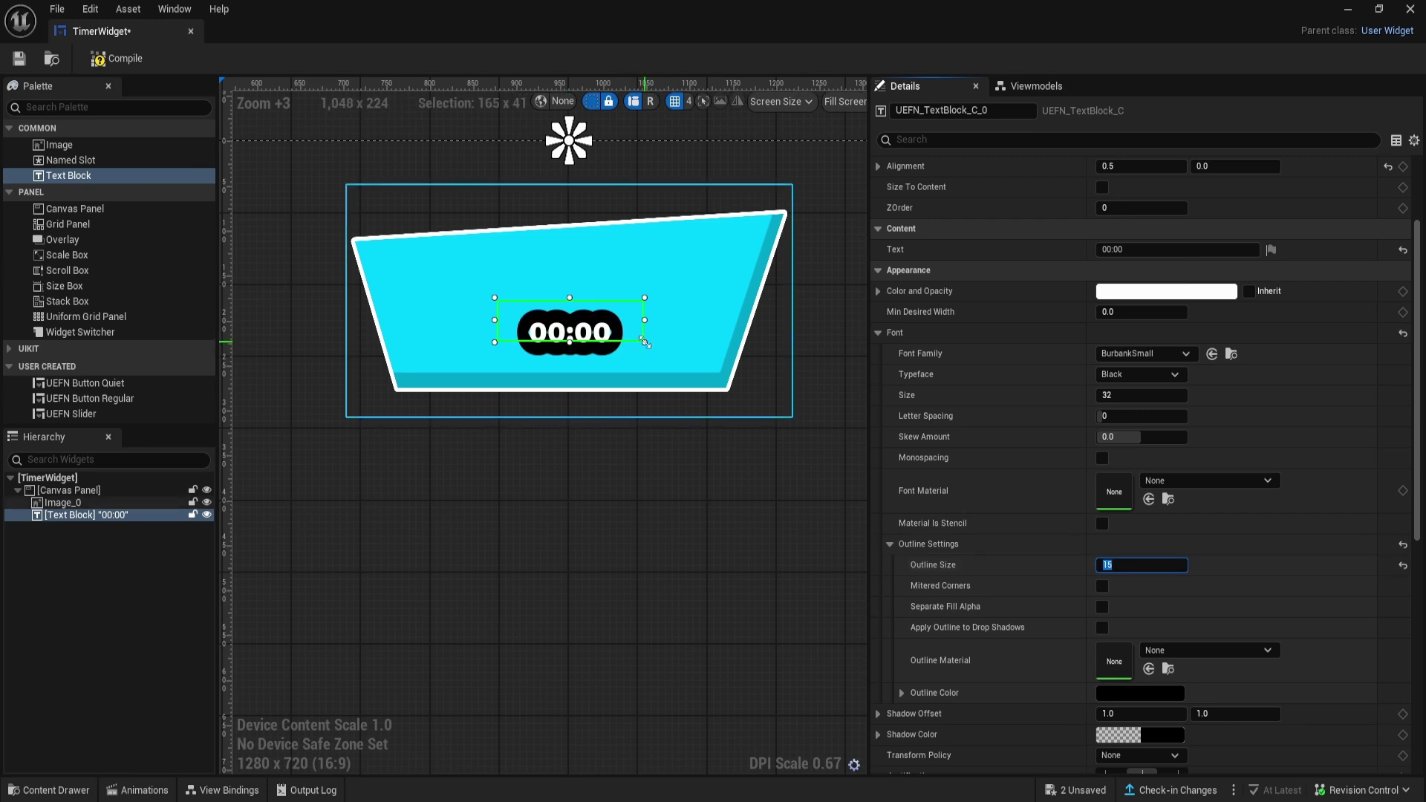
- Enlarge the 00:00 text block's frame to about 191 by 57 and set its font size to 90
mouse_move(645, 342)
left_mouse_down()
mouse_move(669, 369)
mouse_move(667, 357)
left_mouse_up()
mouse_move(1142, 394)
left_mouse_down()
mouse_move(1114, 394)
mouse_move(1195, 396)
mouse_move(1162, 396)
left_mouse_up()
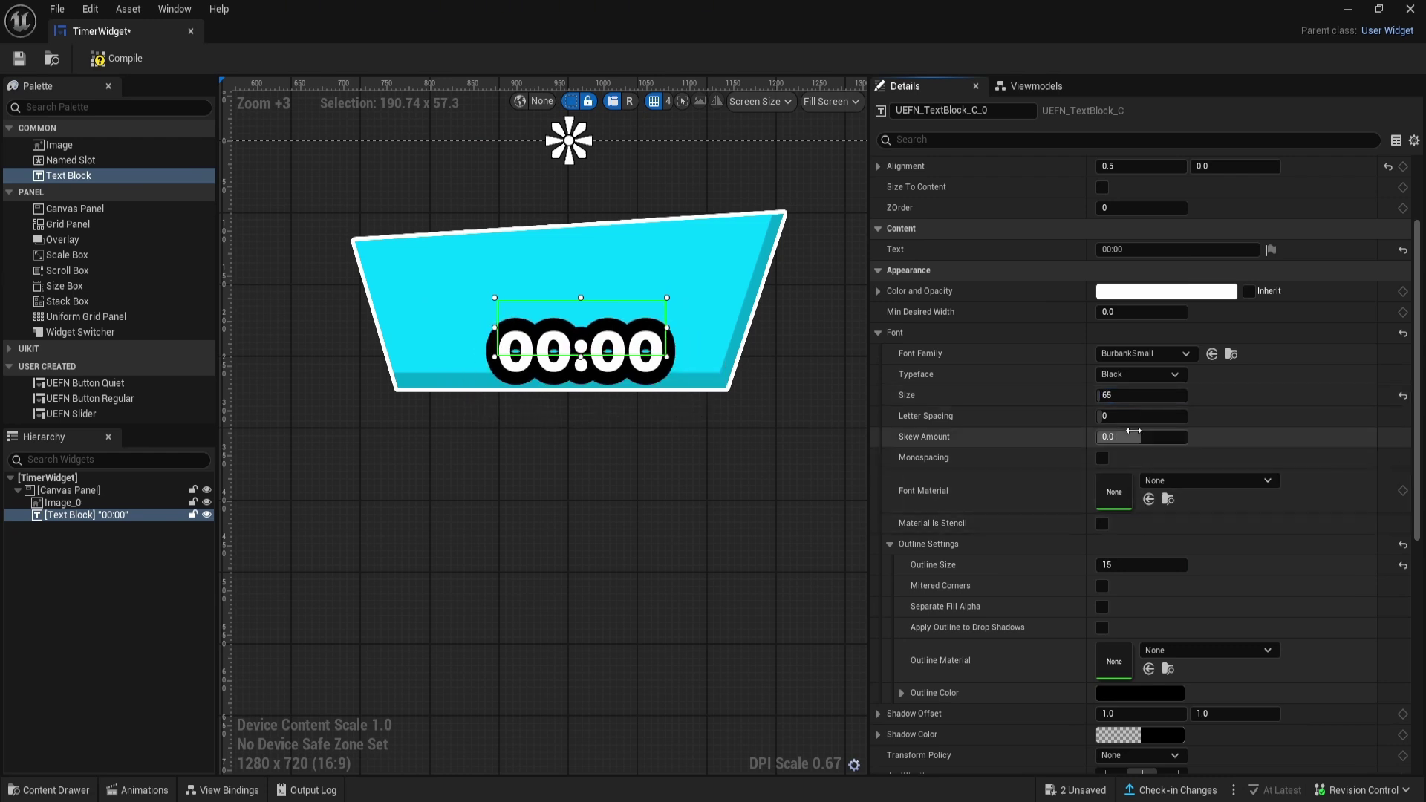
left_click_drag(1098, 395, 1128, 395)
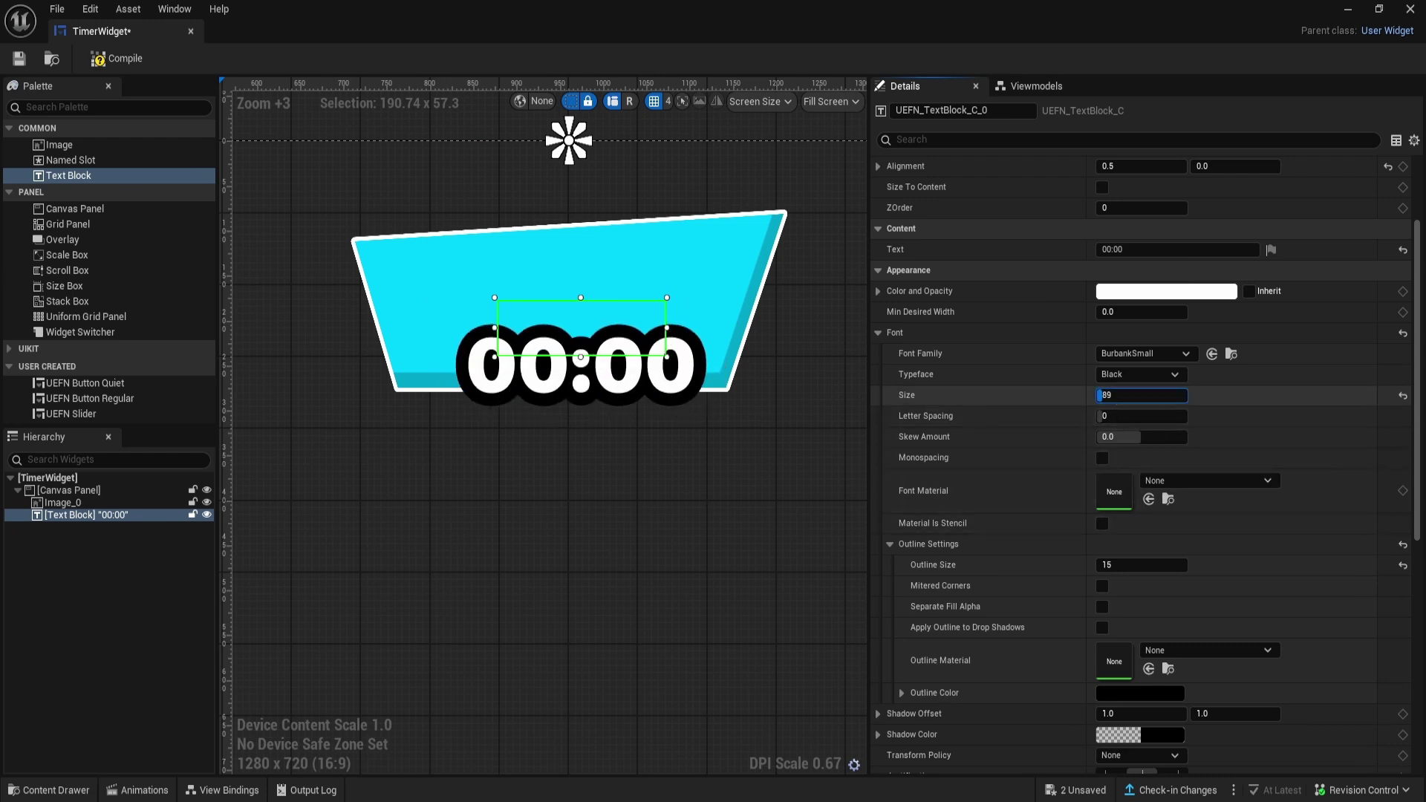
key("Return")
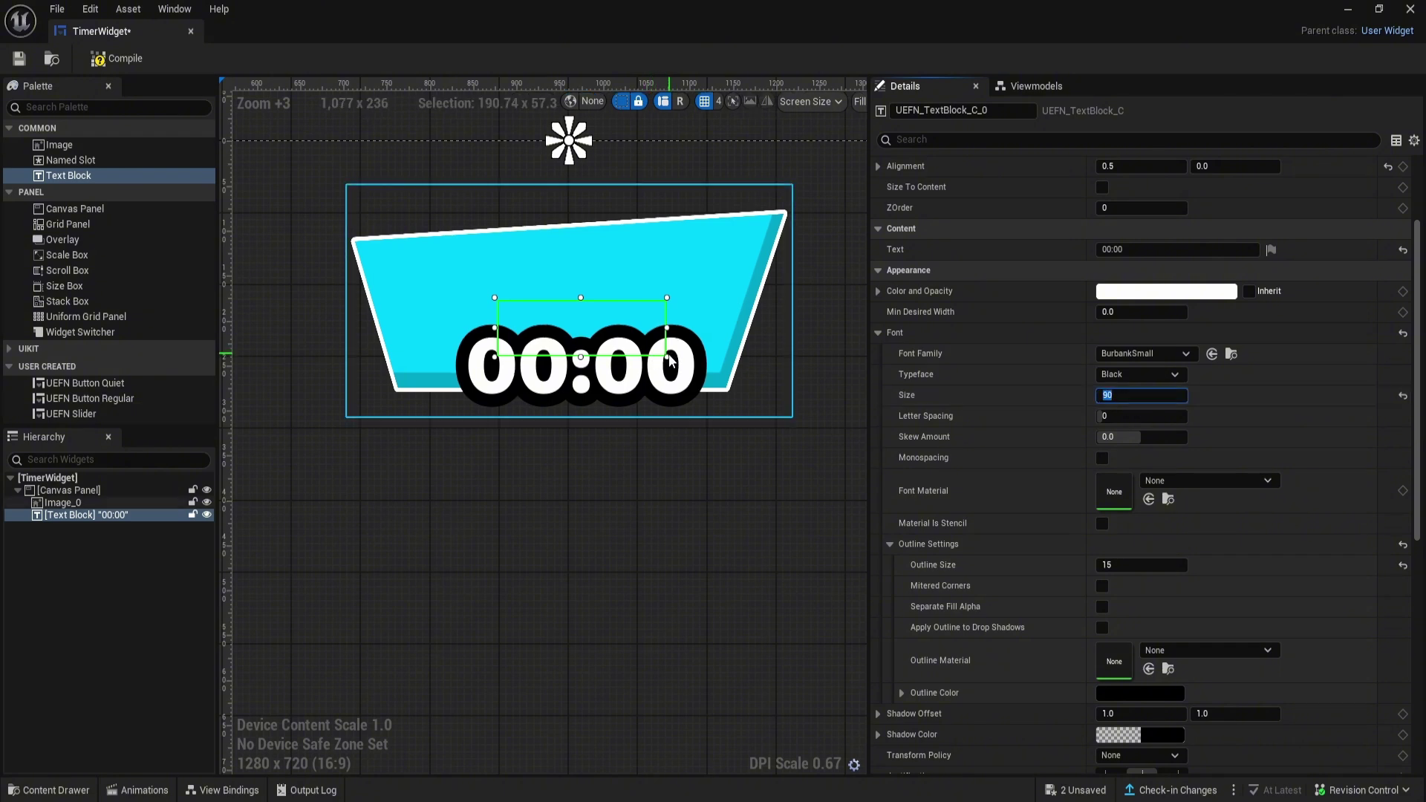
- Resize the 00:00 text block's frame to about 284 by 140 and move it to about X -7, Y 136 over the timer image
left_click_drag(667, 358, 748, 429)
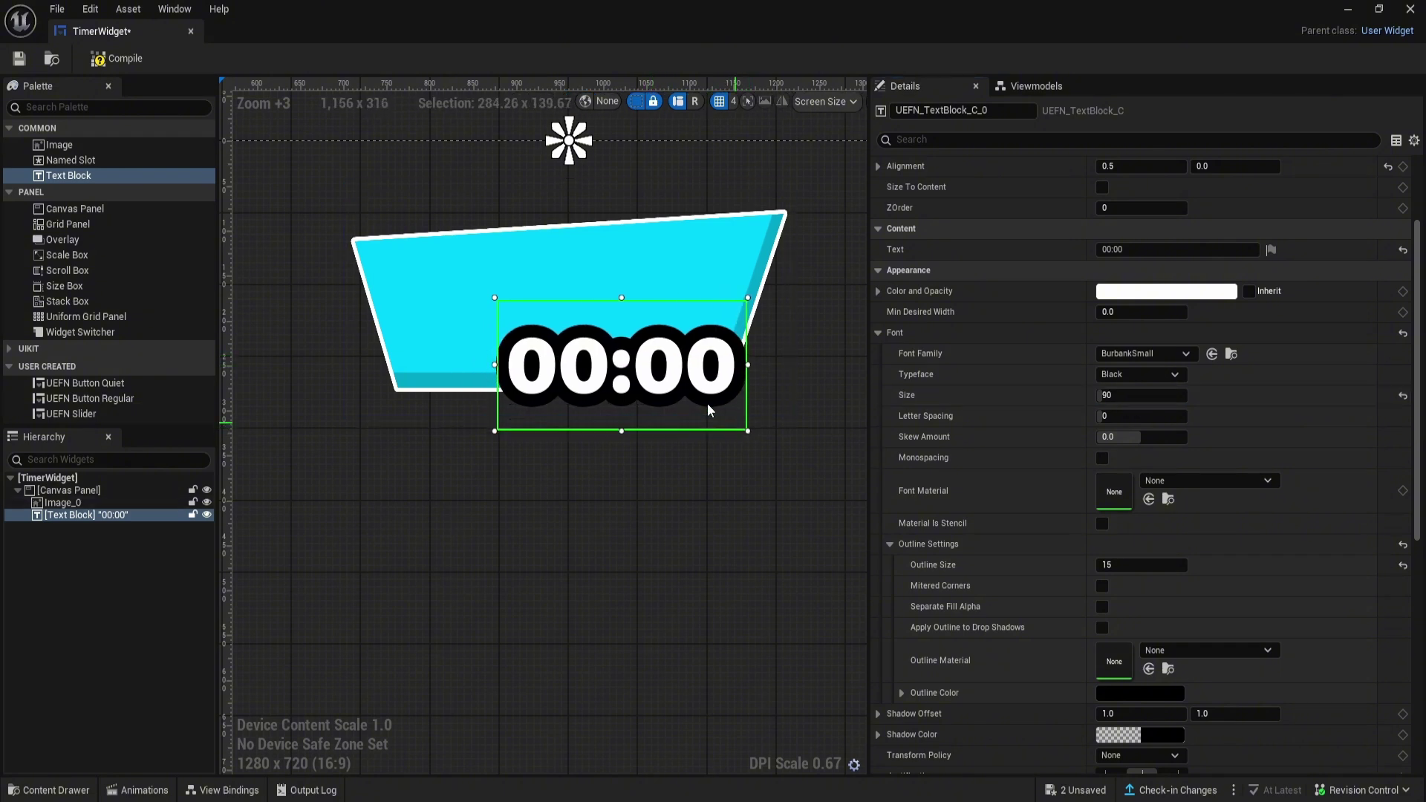
left_click_drag(654, 355, 601, 332)
scroll(625, 421, "down", 5)
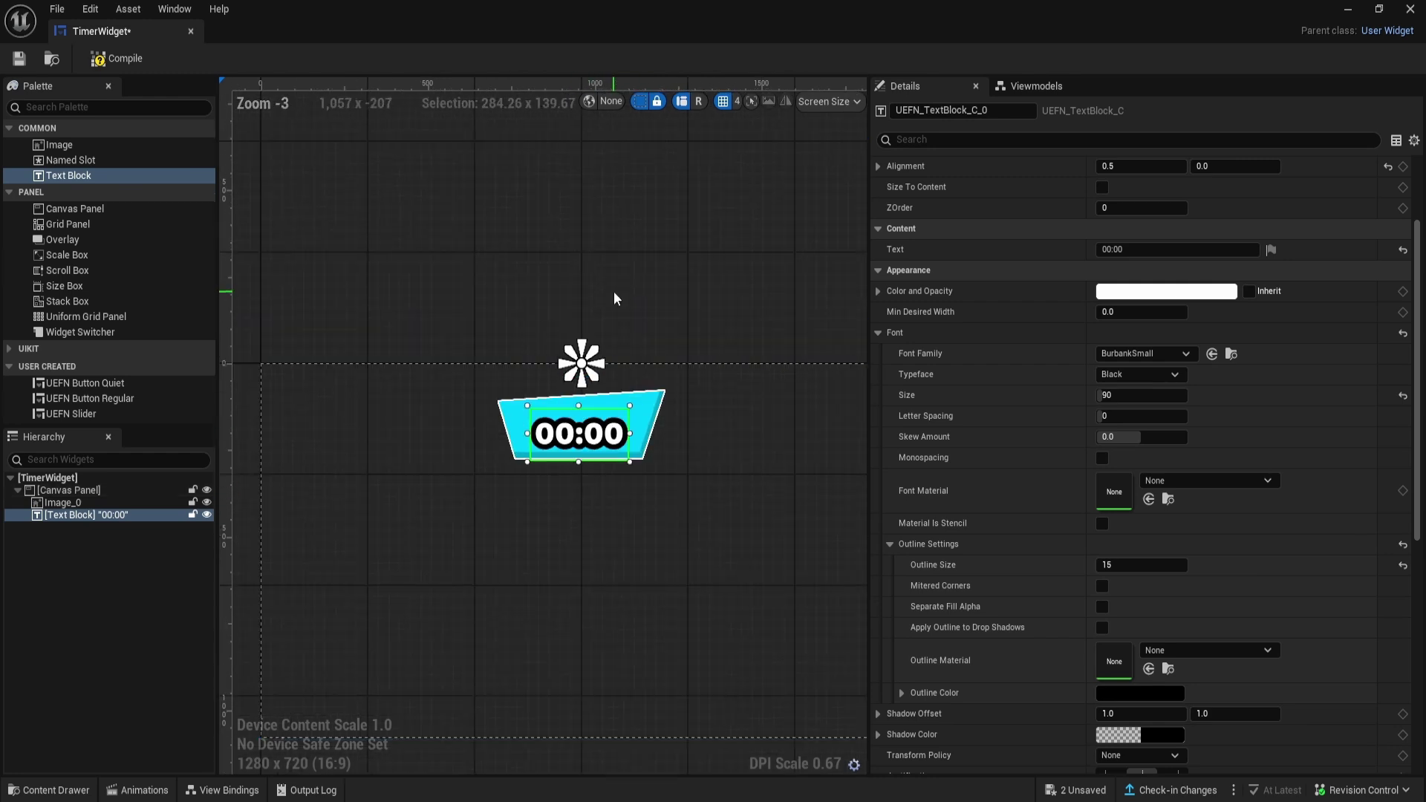
scroll(700, 422, "up", 2)
- Reduce the outline size of the 00:00 text to 13
left_click(1125, 563)
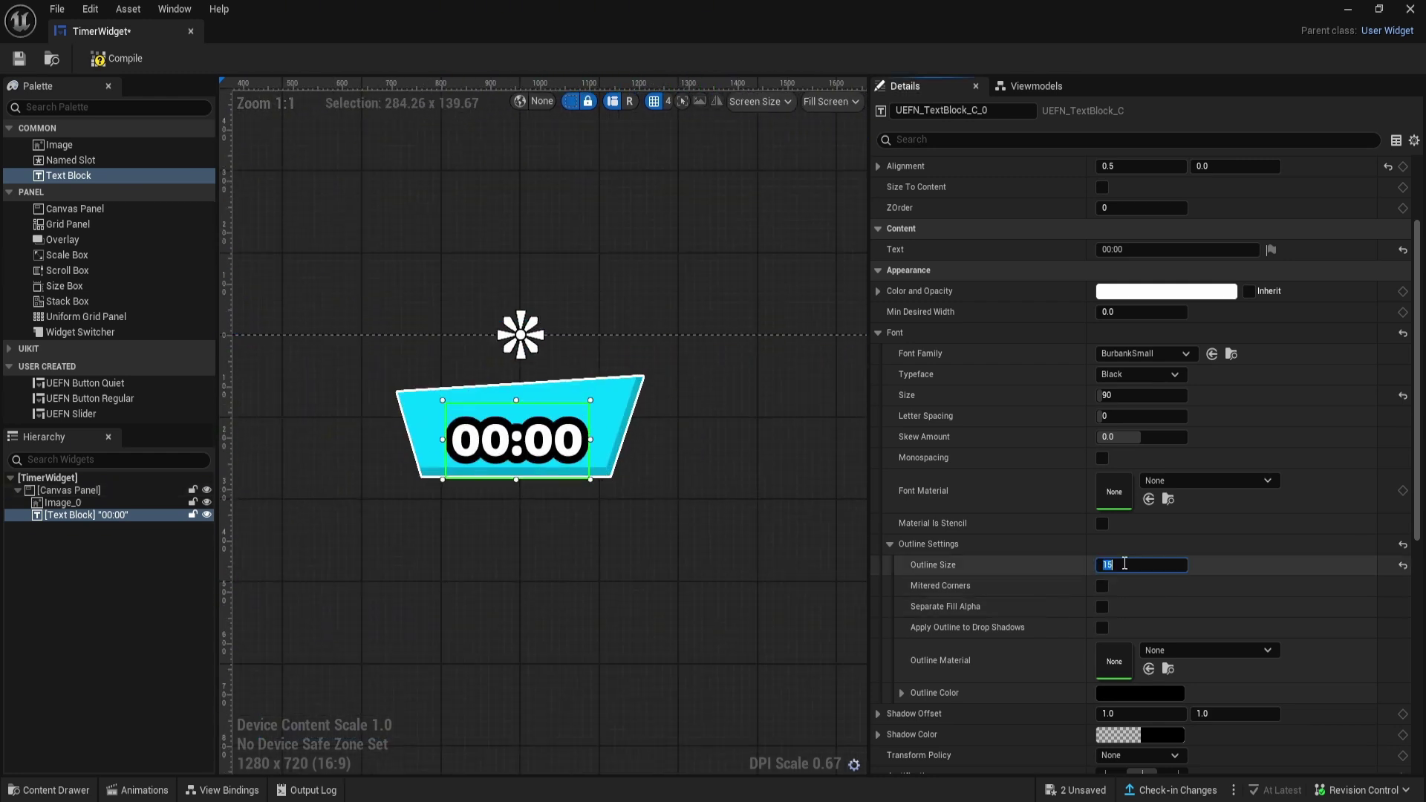
left_click(705, 260)
scroll(490, 479, "up", 4)
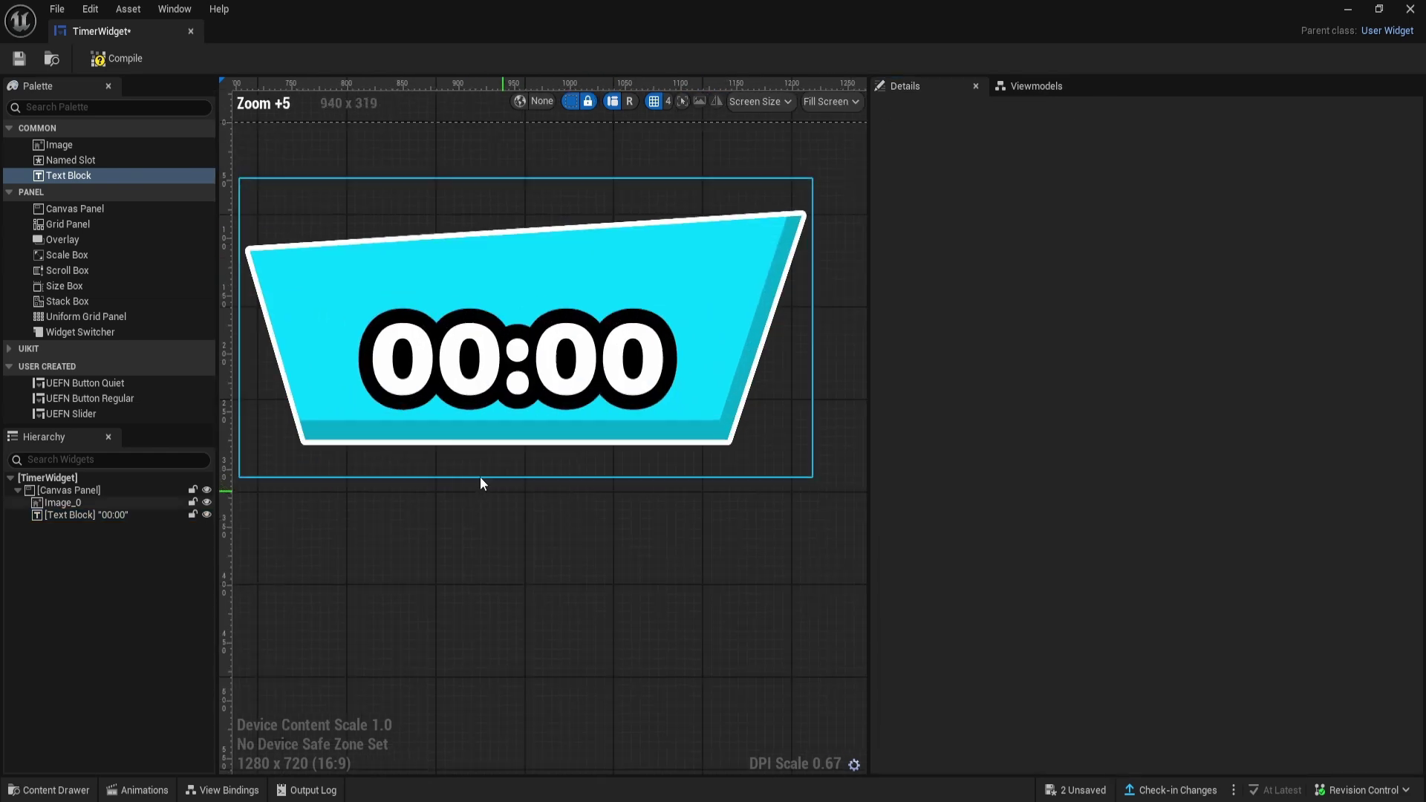
scroll(431, 496, "down", 1)
- Duplicate the 00:00 text block and place the copy above the original, at about X 9 and Y 68
left_click(508, 421)
scroll(547, 534, "down", 4)
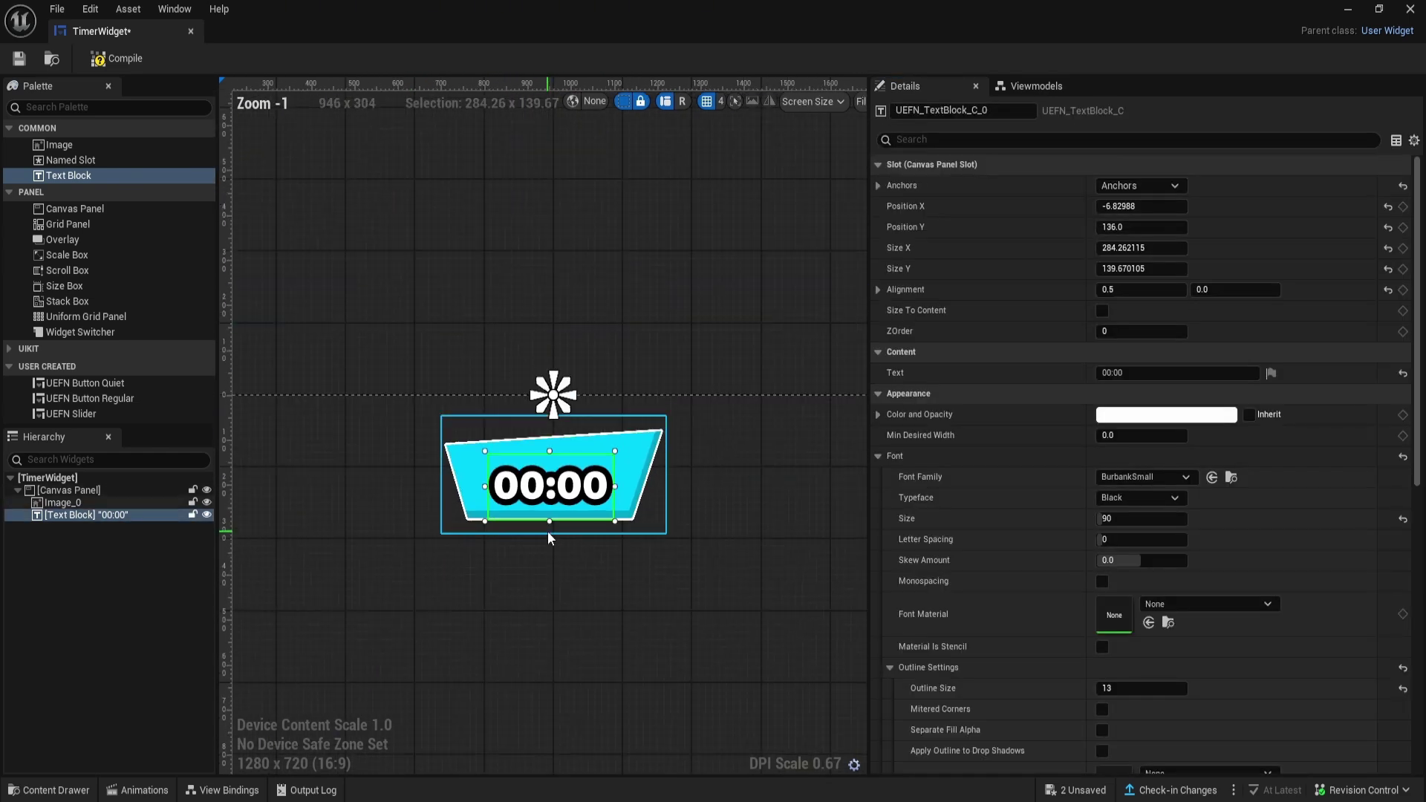
key("ctrl+d")
left_click_drag(547, 531, 545, 475)
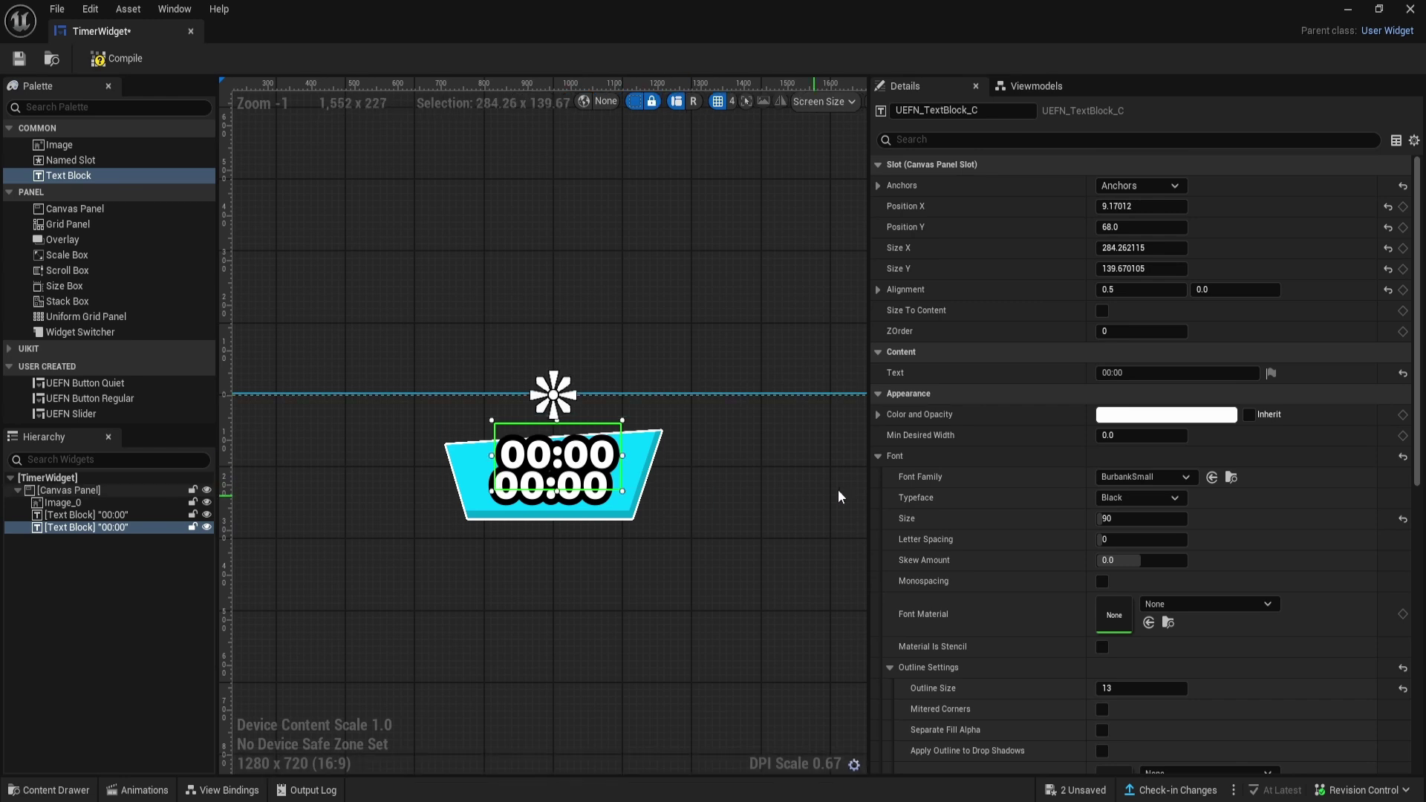
- Change the duplicated text block's content to Timers Name
scroll(579, 496, "up", 1)
right_click_drag(458, 598, 462, 600)
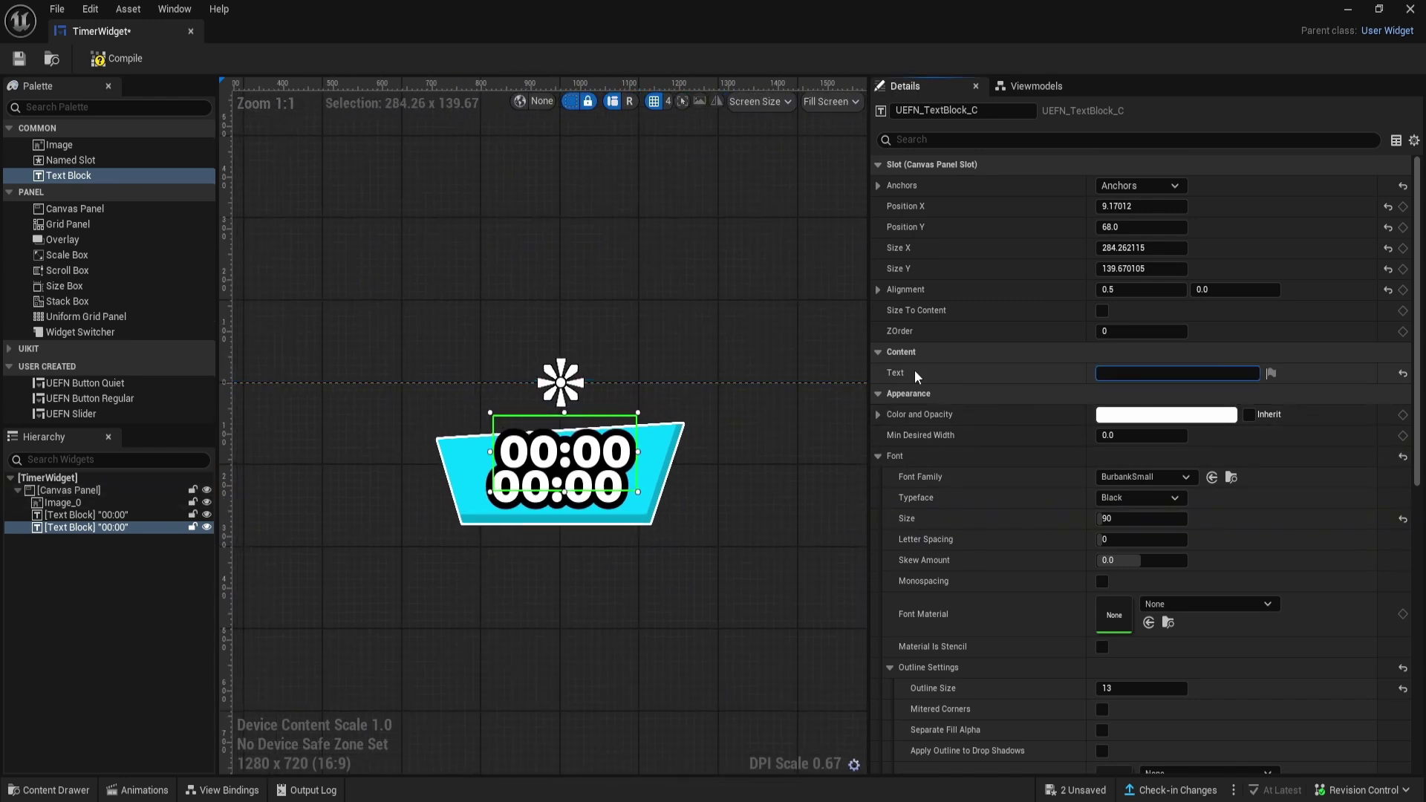
type("Timers Name")
key("Return")
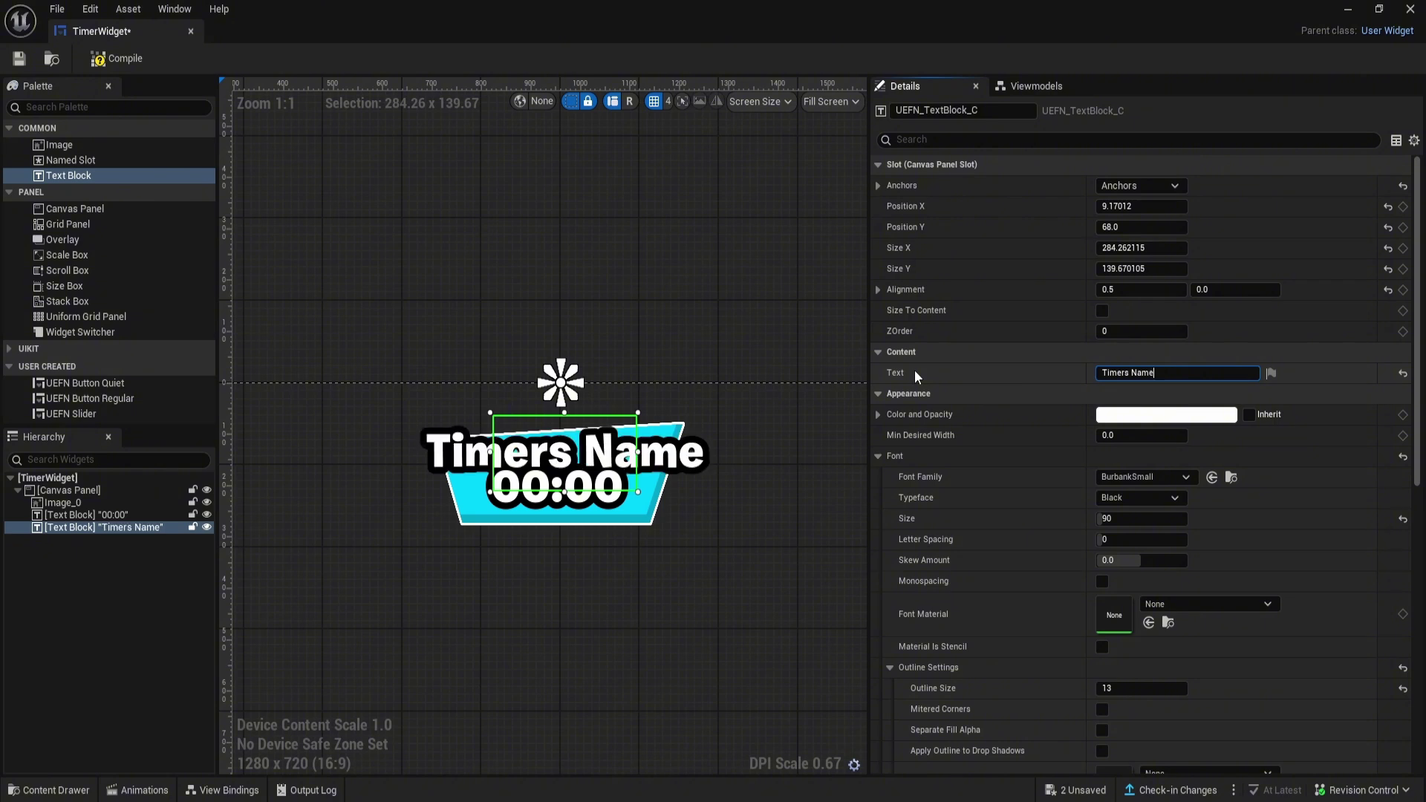
- Set the Timers Name text to font size 20 and outline size 3
left_click(1134, 519)
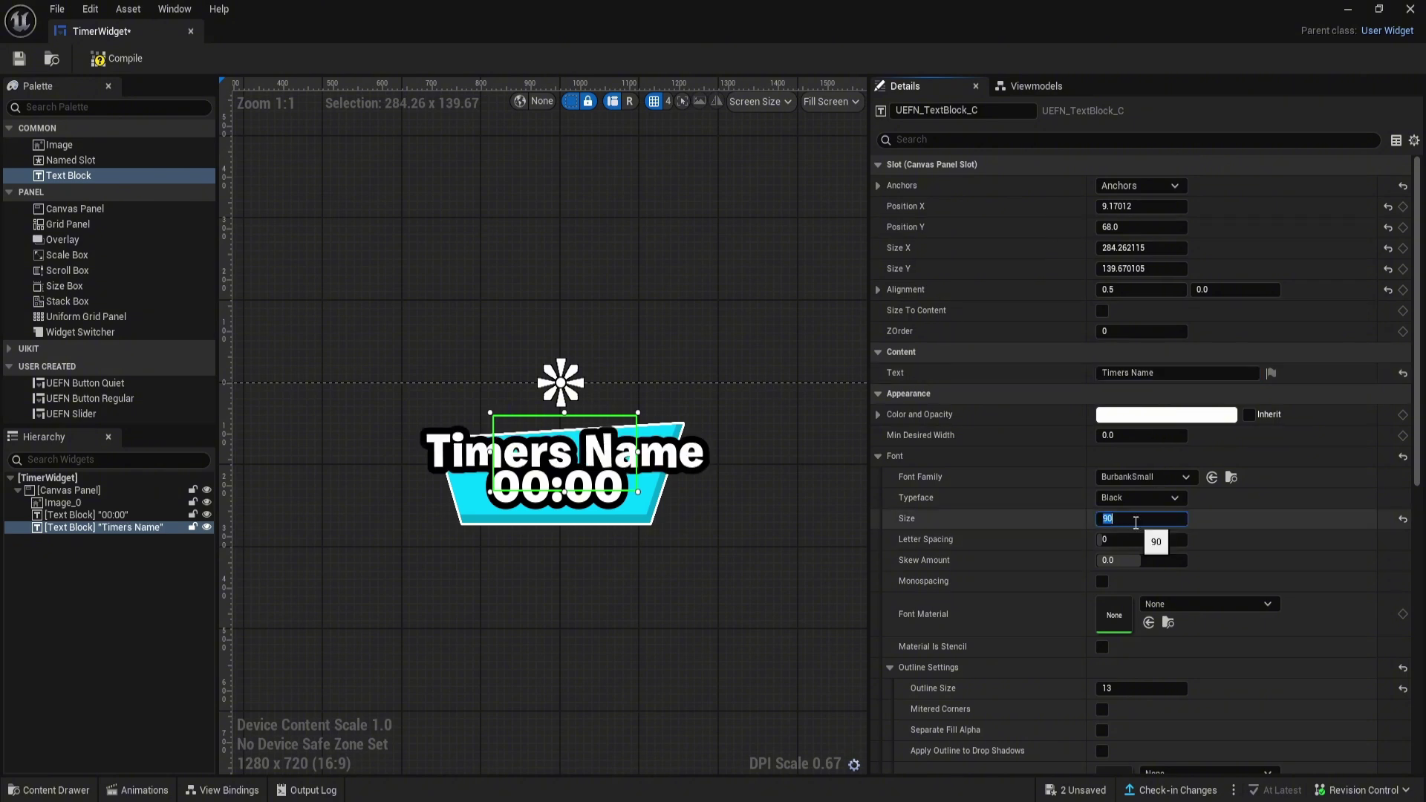
type("20")
key("Return")
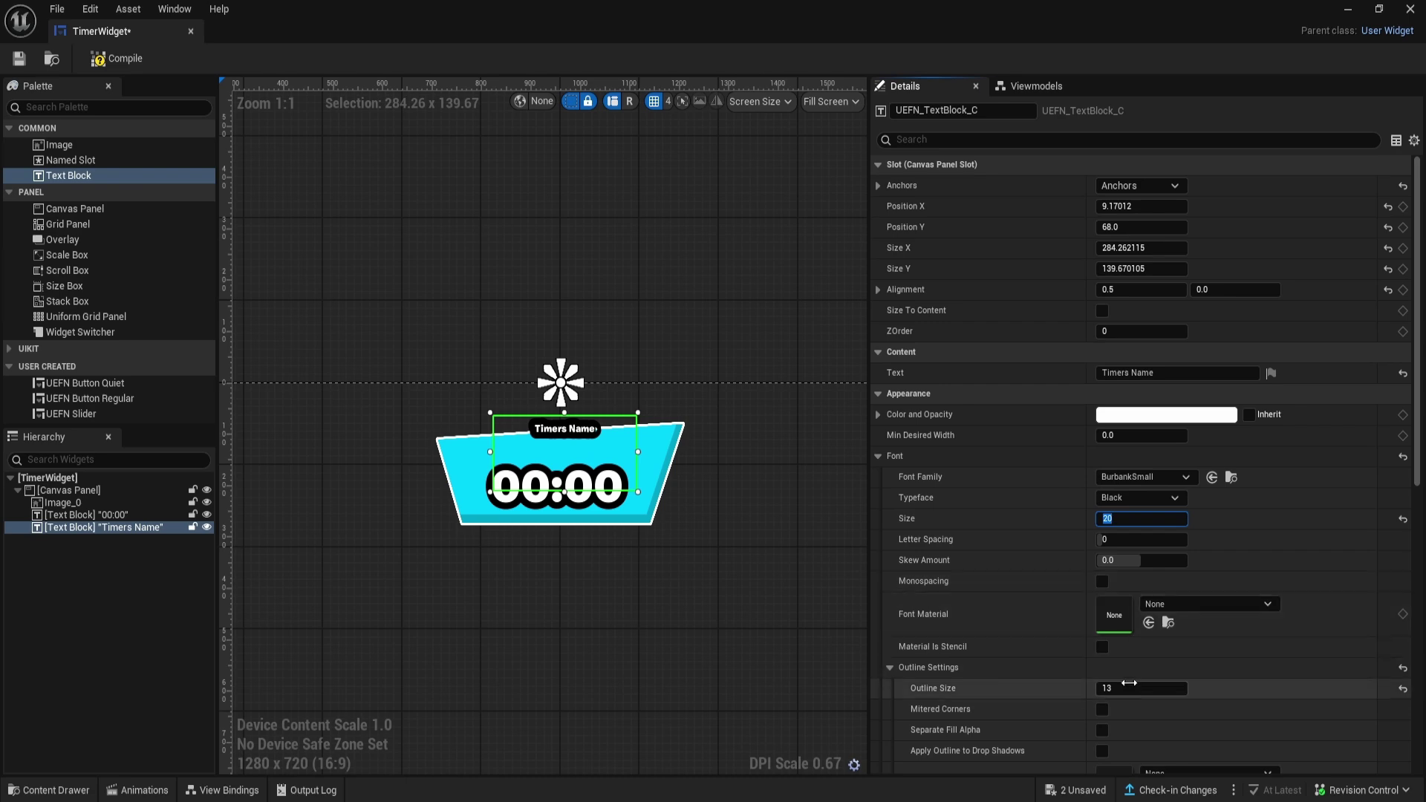
left_click(1132, 688)
- Move the Timers Name text block down to about X -7, Y 120 so its label sits just above the 00:00 digits
scroll(716, 496, "up", 6)
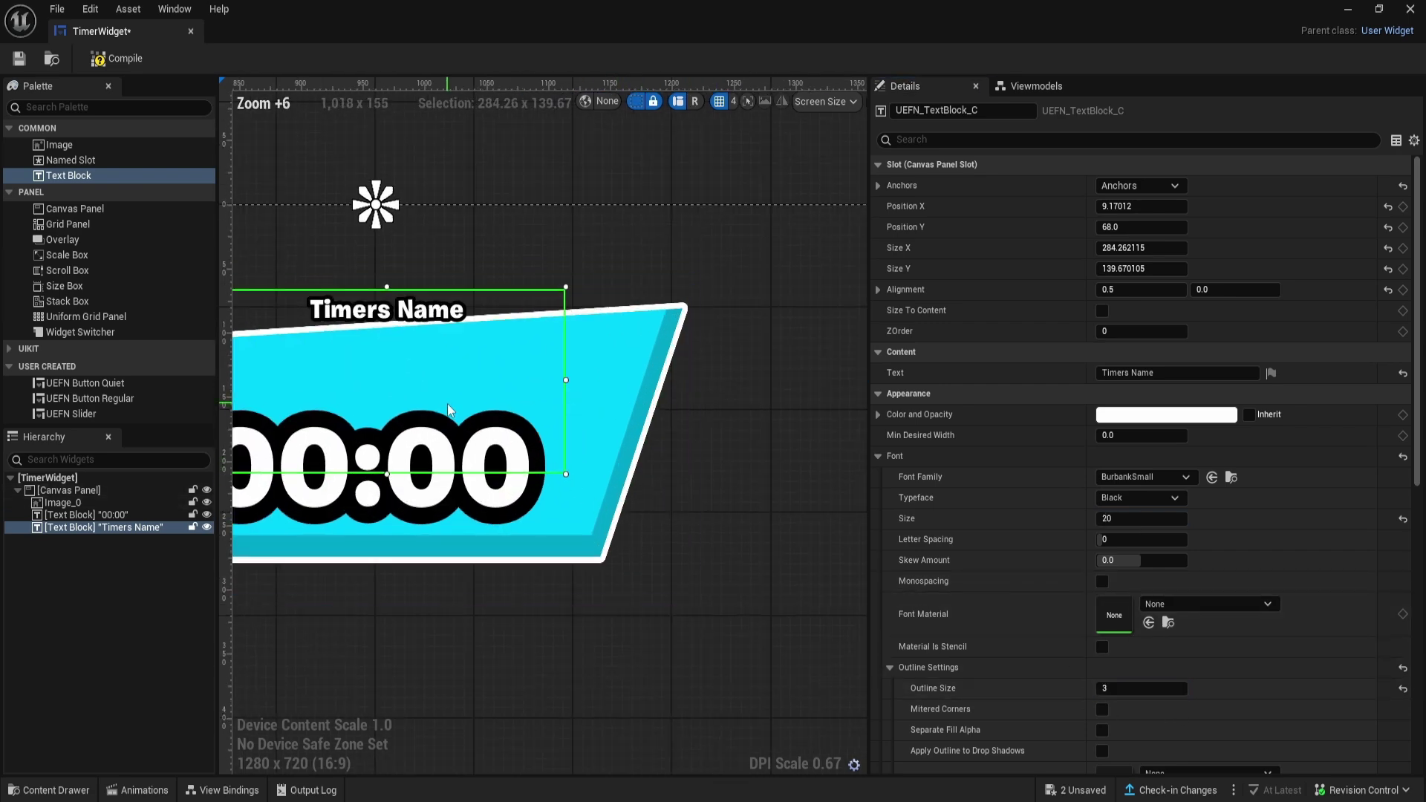
left_click_drag(493, 408, 445, 477)
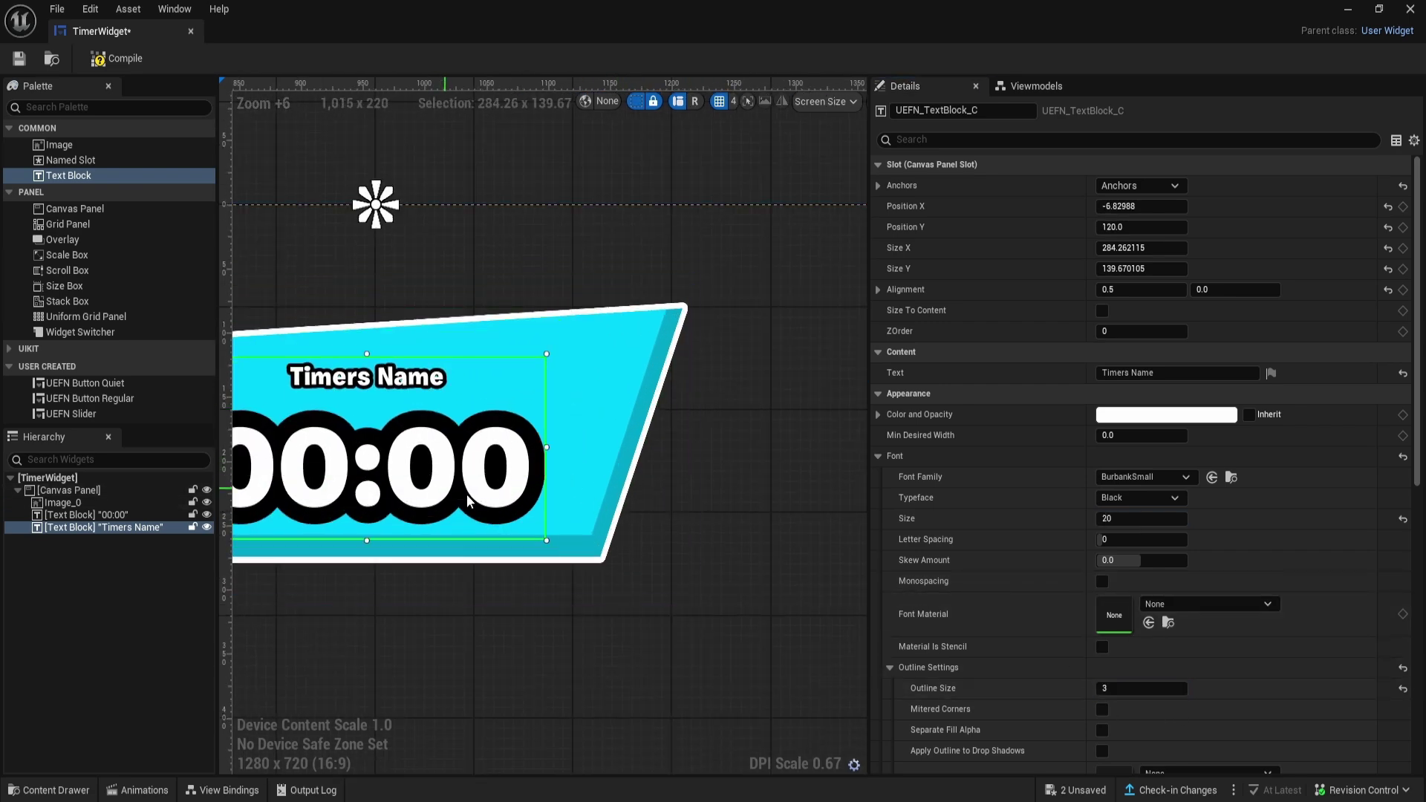
scroll(525, 572, "down", 3)
left_click(486, 668)
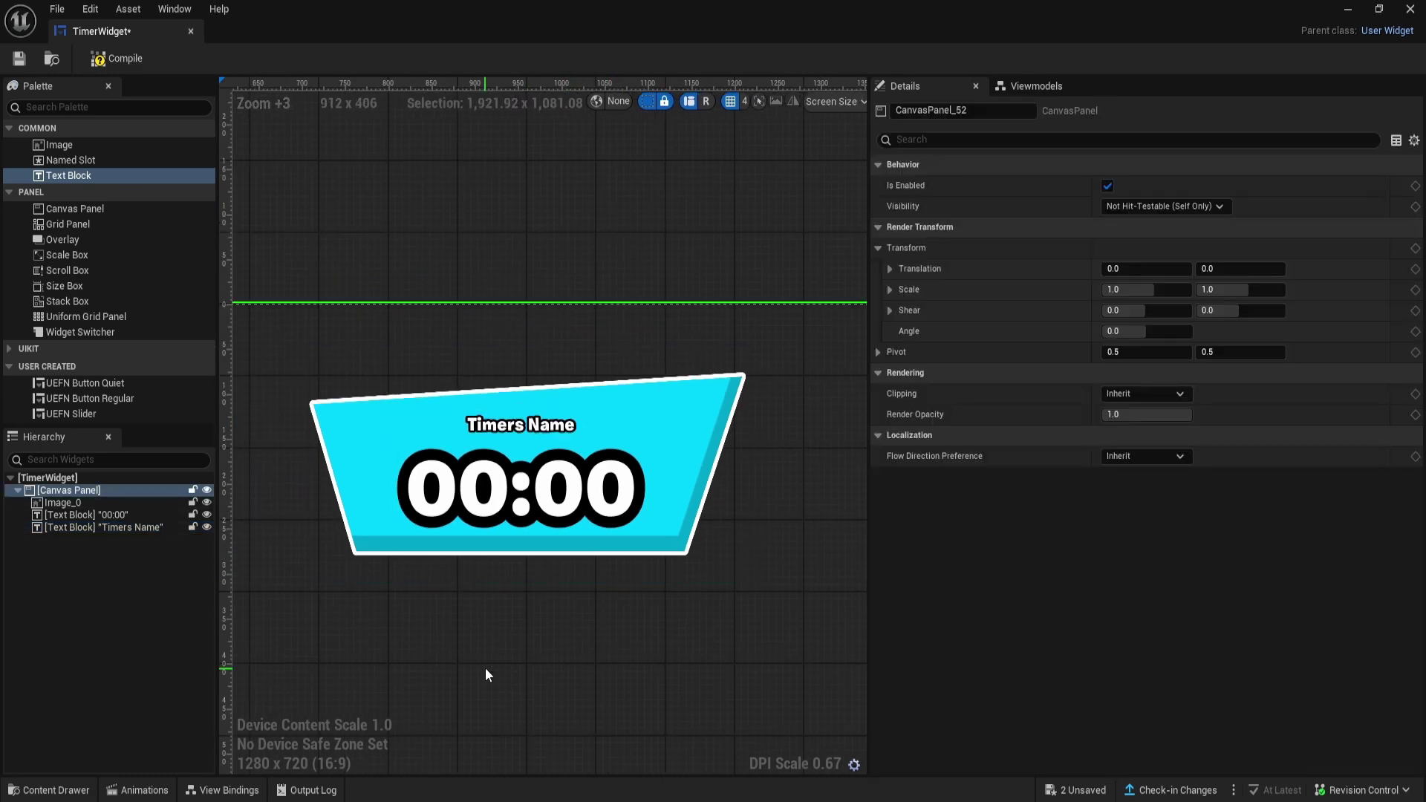
scroll(481, 617, "down", 5)
scroll(490, 520, "up", 3)
- Increase the Timers Name text's font size to 25
left_click(566, 256)
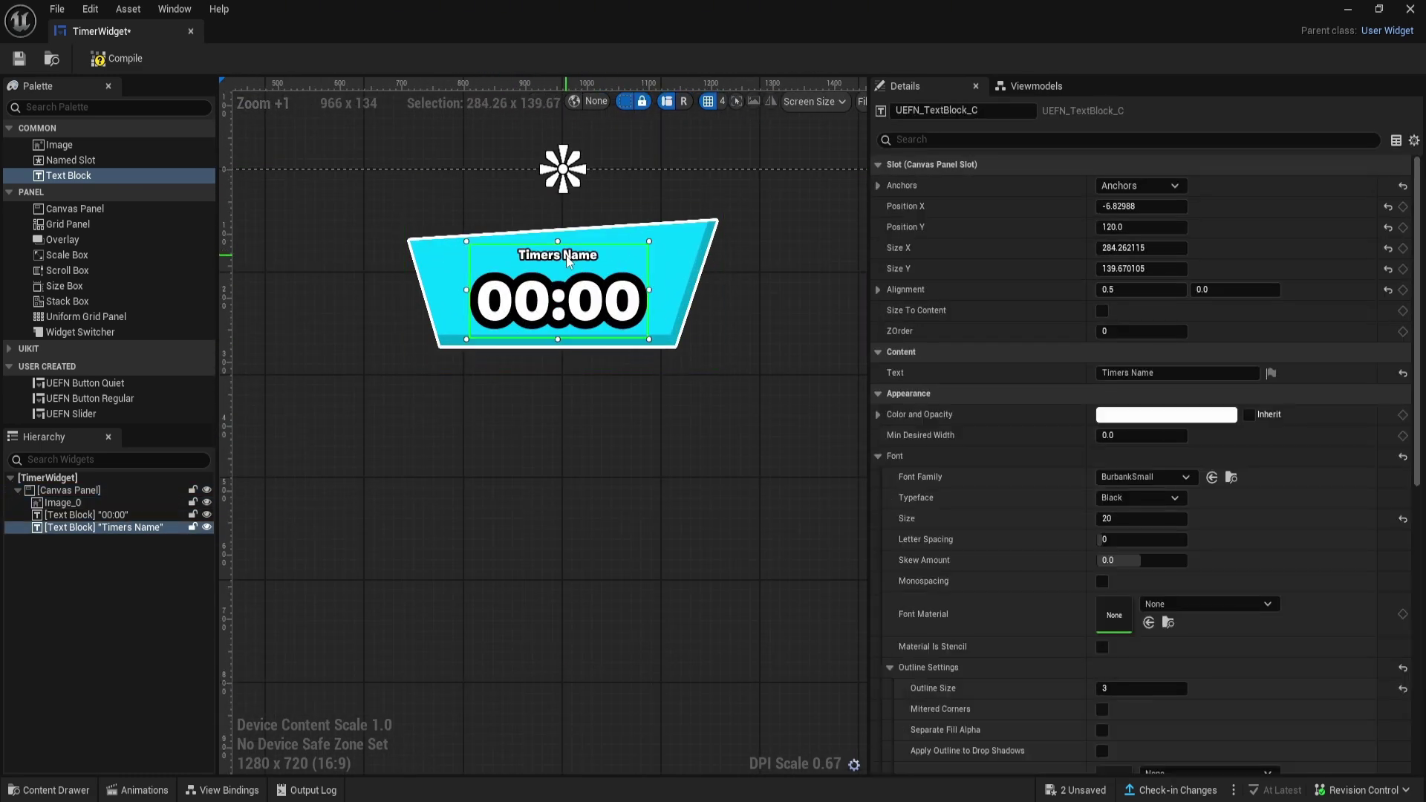
scroll(764, 484, "up", 4)
left_click(1154, 519)
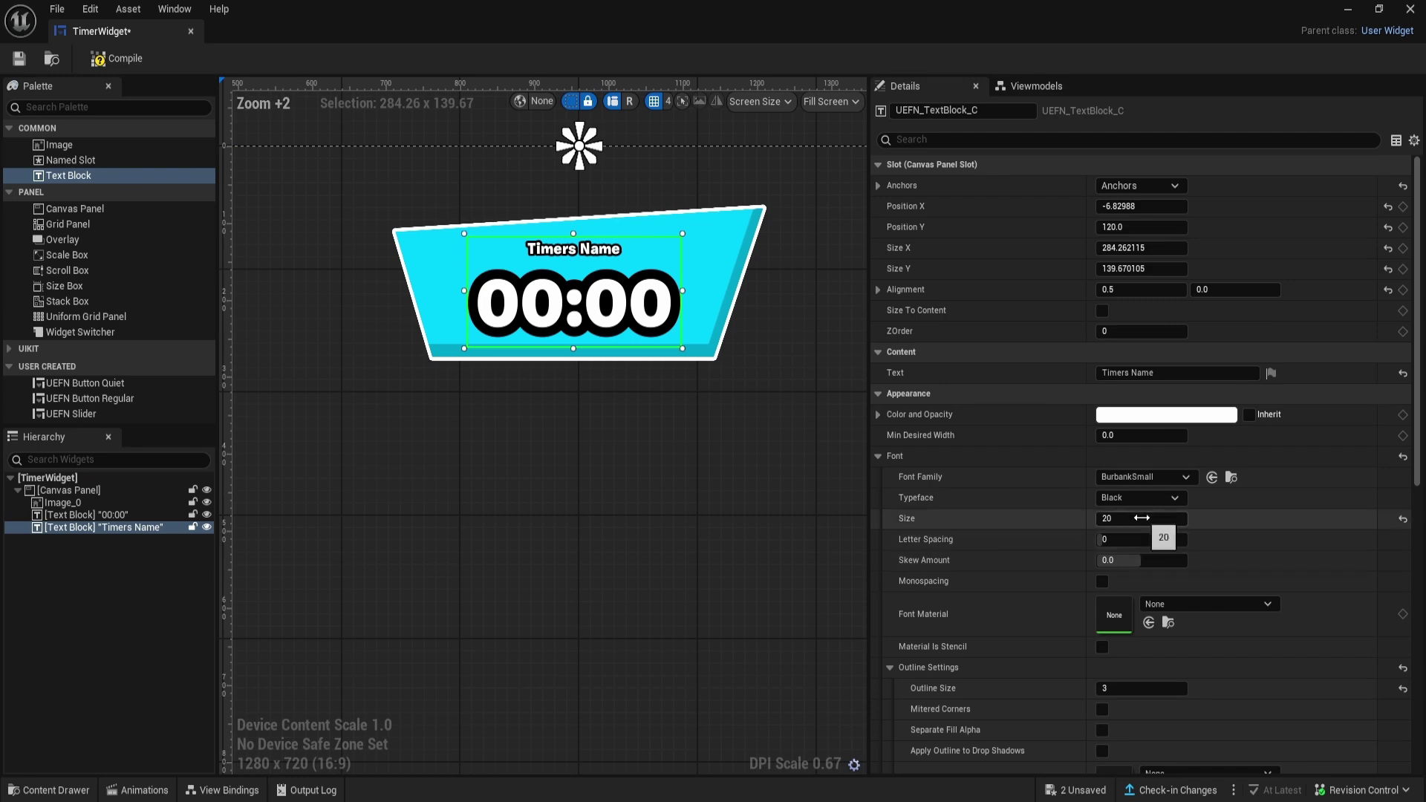
type("25")
key("Return")
scroll(762, 366, "down", 2)
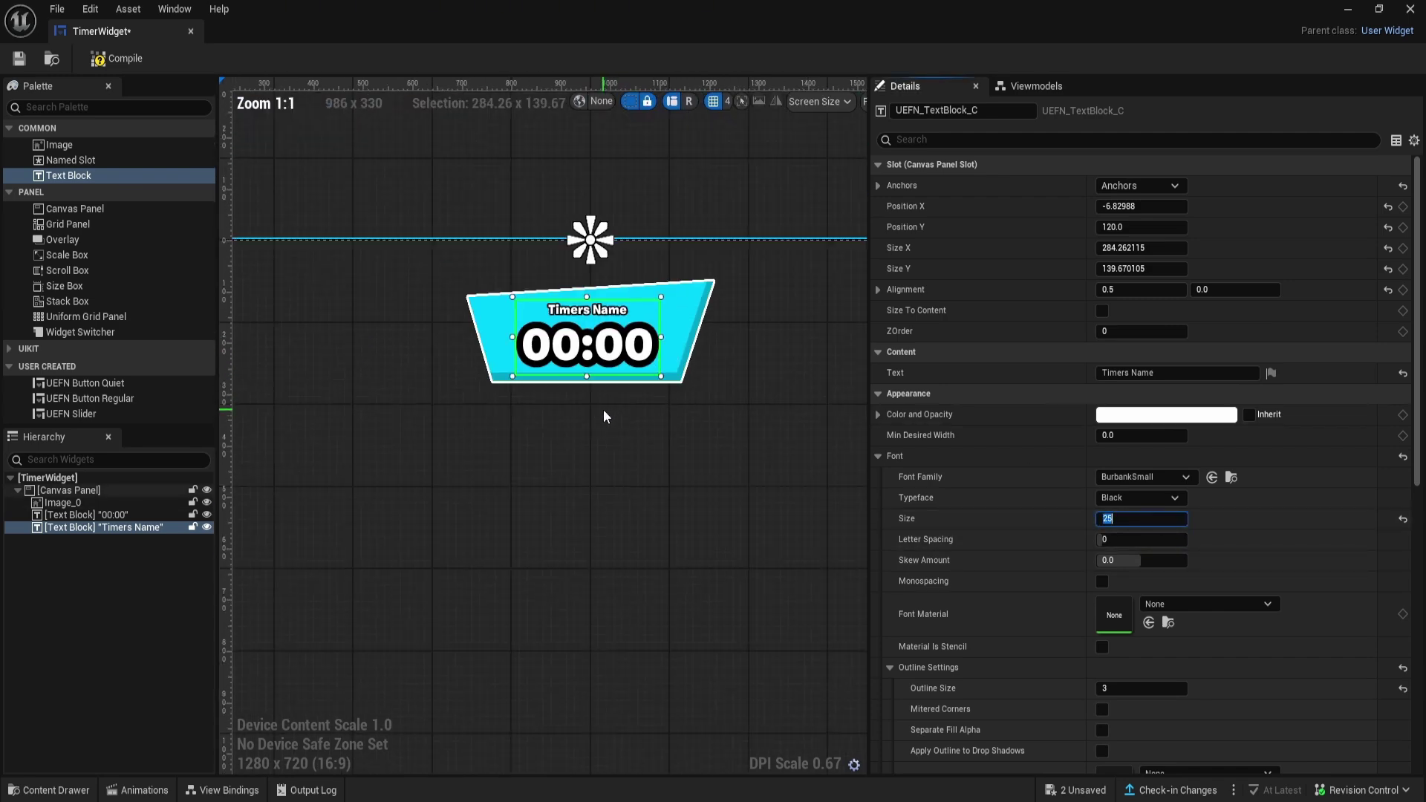
left_click(603, 408)
scroll(603, 409, "up", 1)
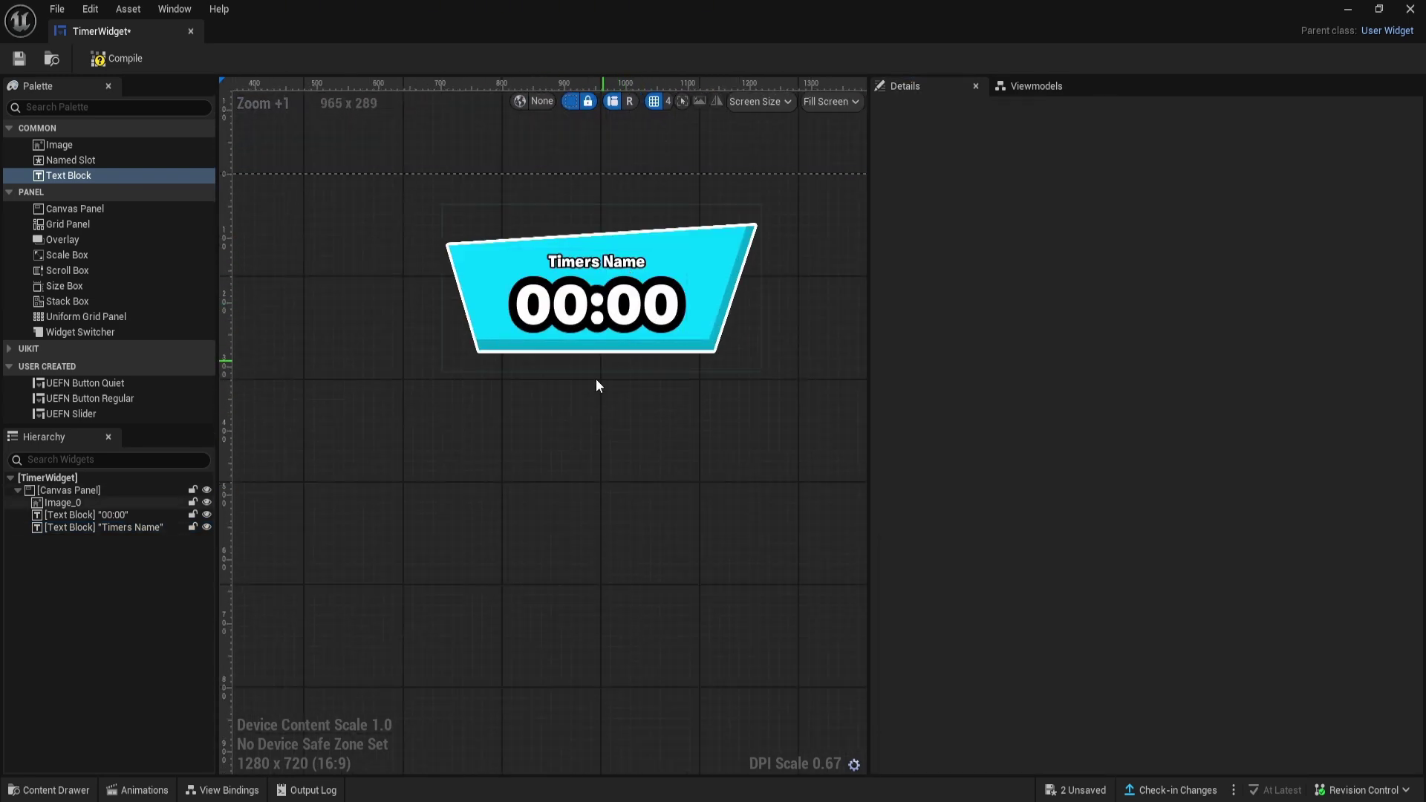
scroll(595, 380, "up", 3)
scroll(643, 452, "down", 4)
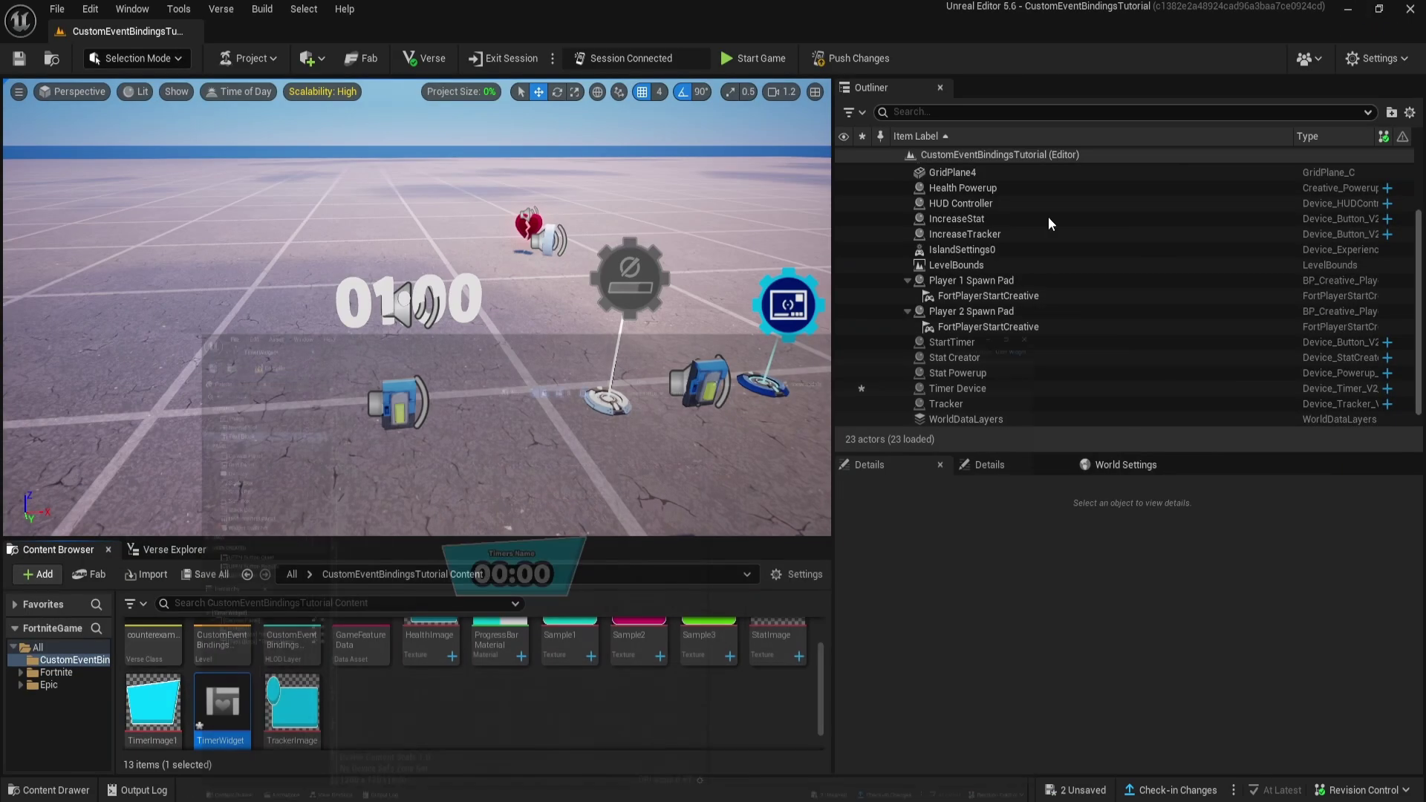
- Reopen the TimerWidget and add the Device - Timer View Model as its viewmodel
left_click(1347, 8)
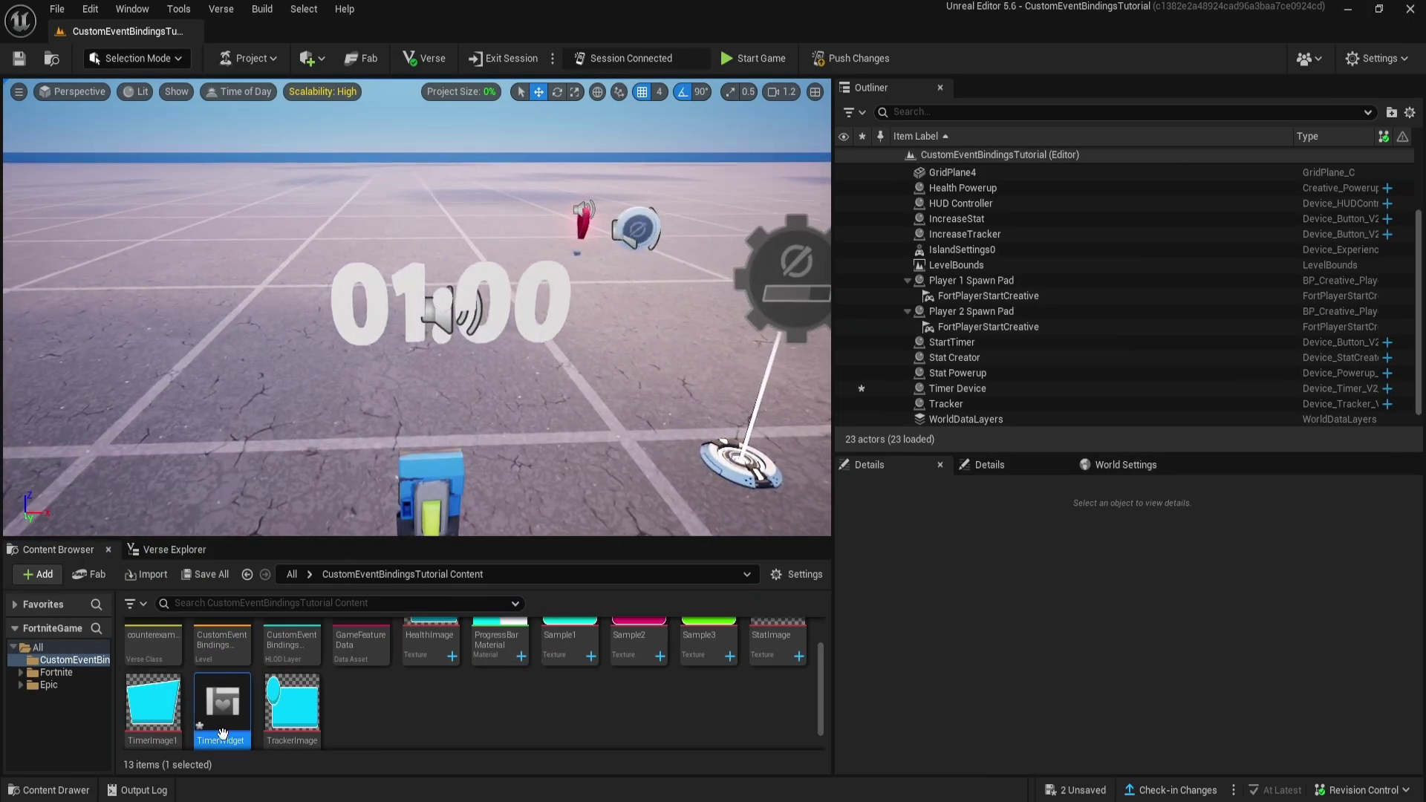
double_click(221, 736)
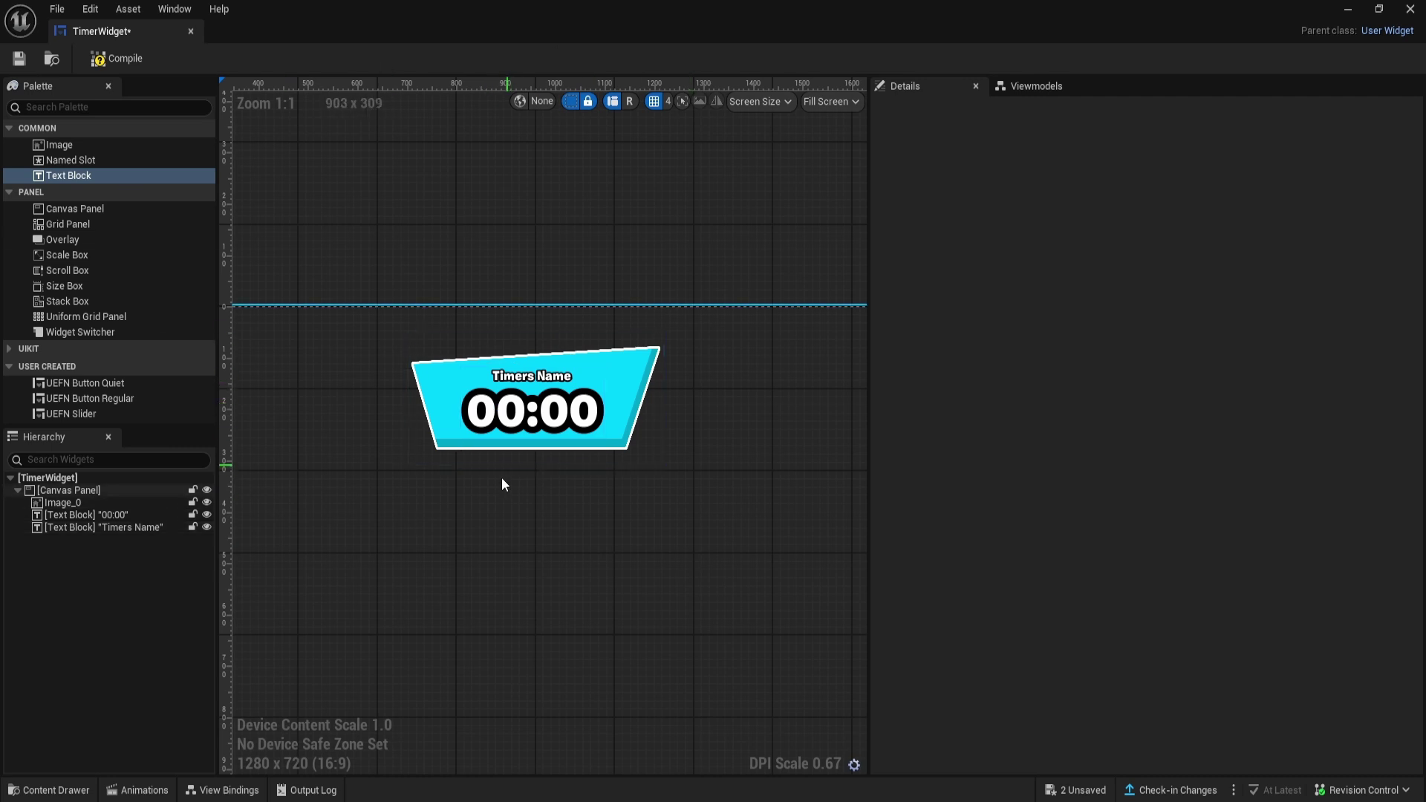
left_click(214, 791)
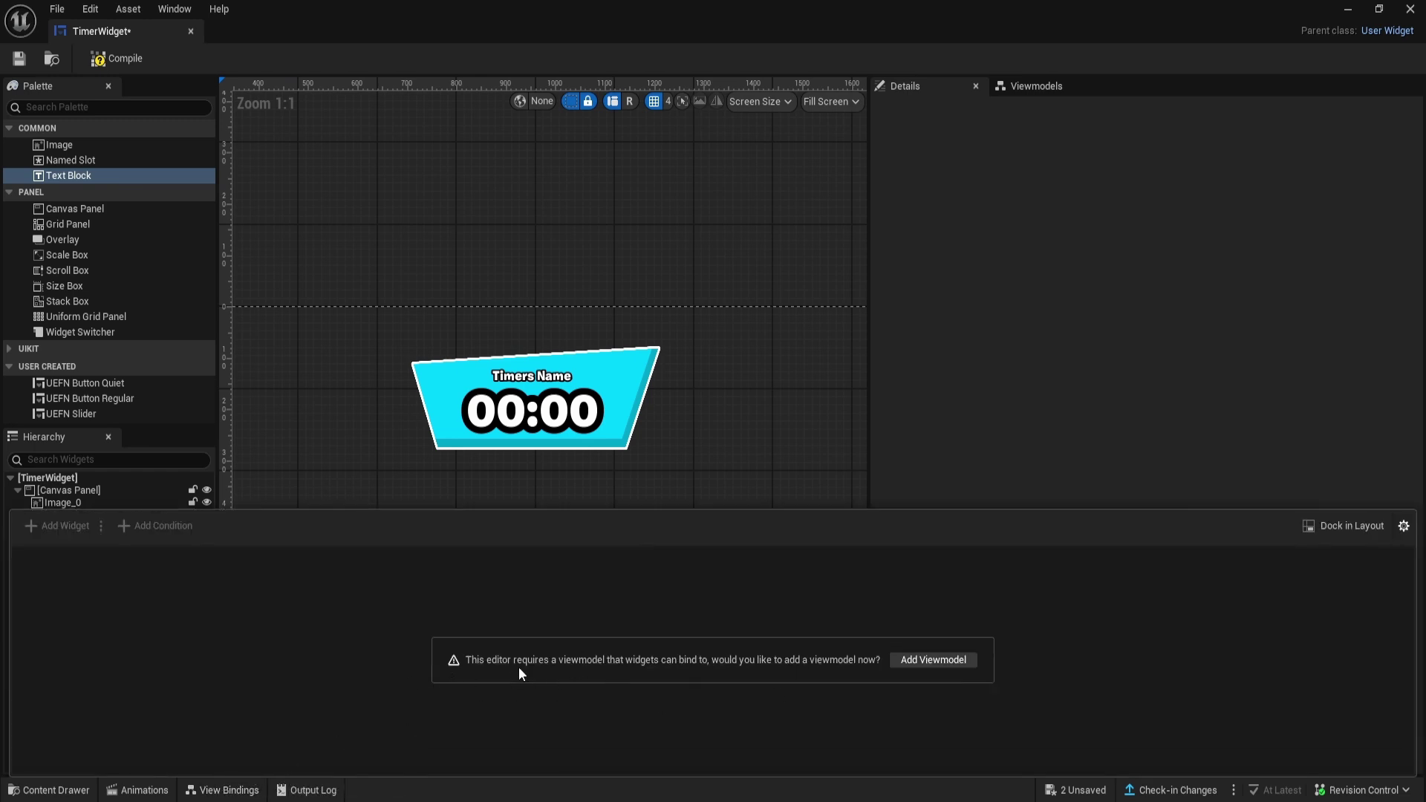
left_click(947, 660)
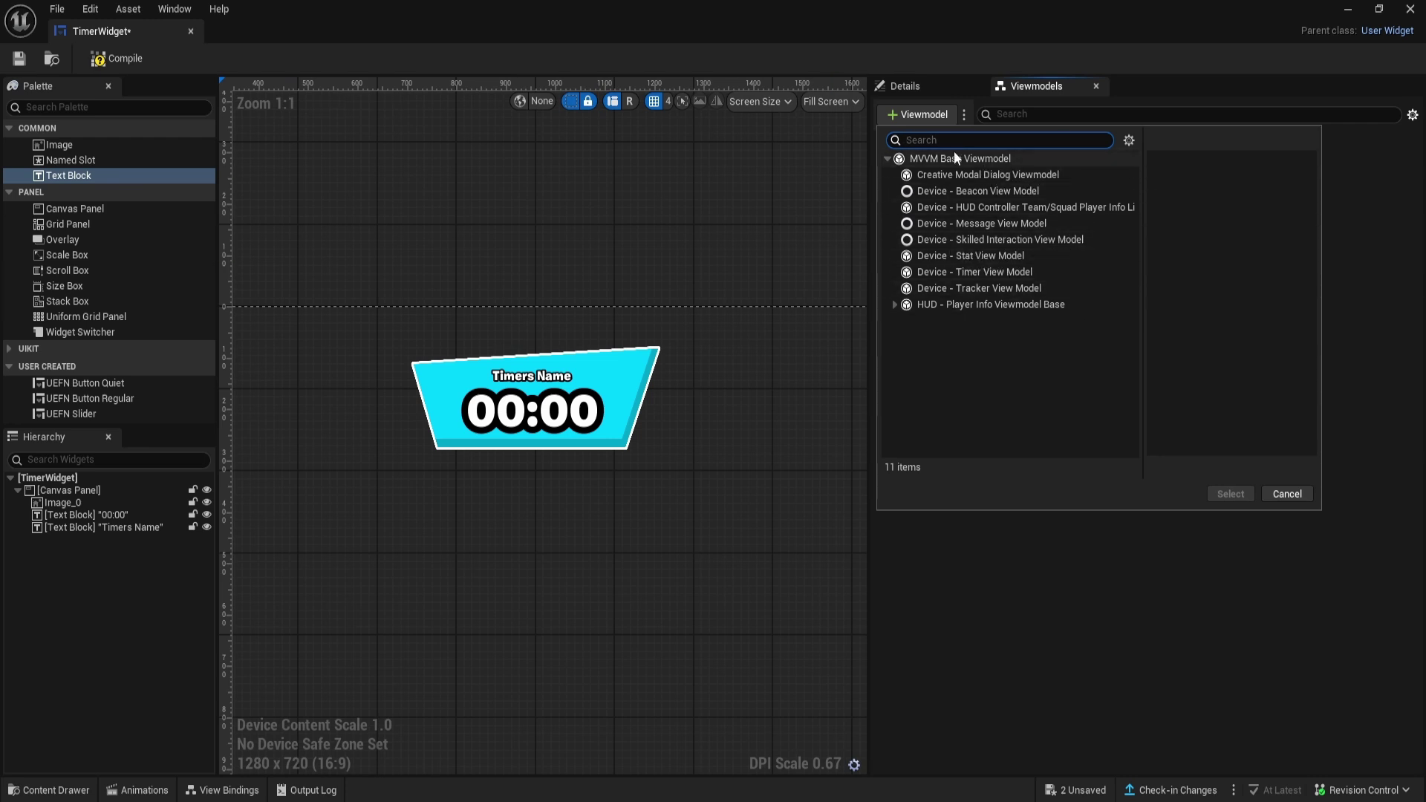
left_click(957, 277)
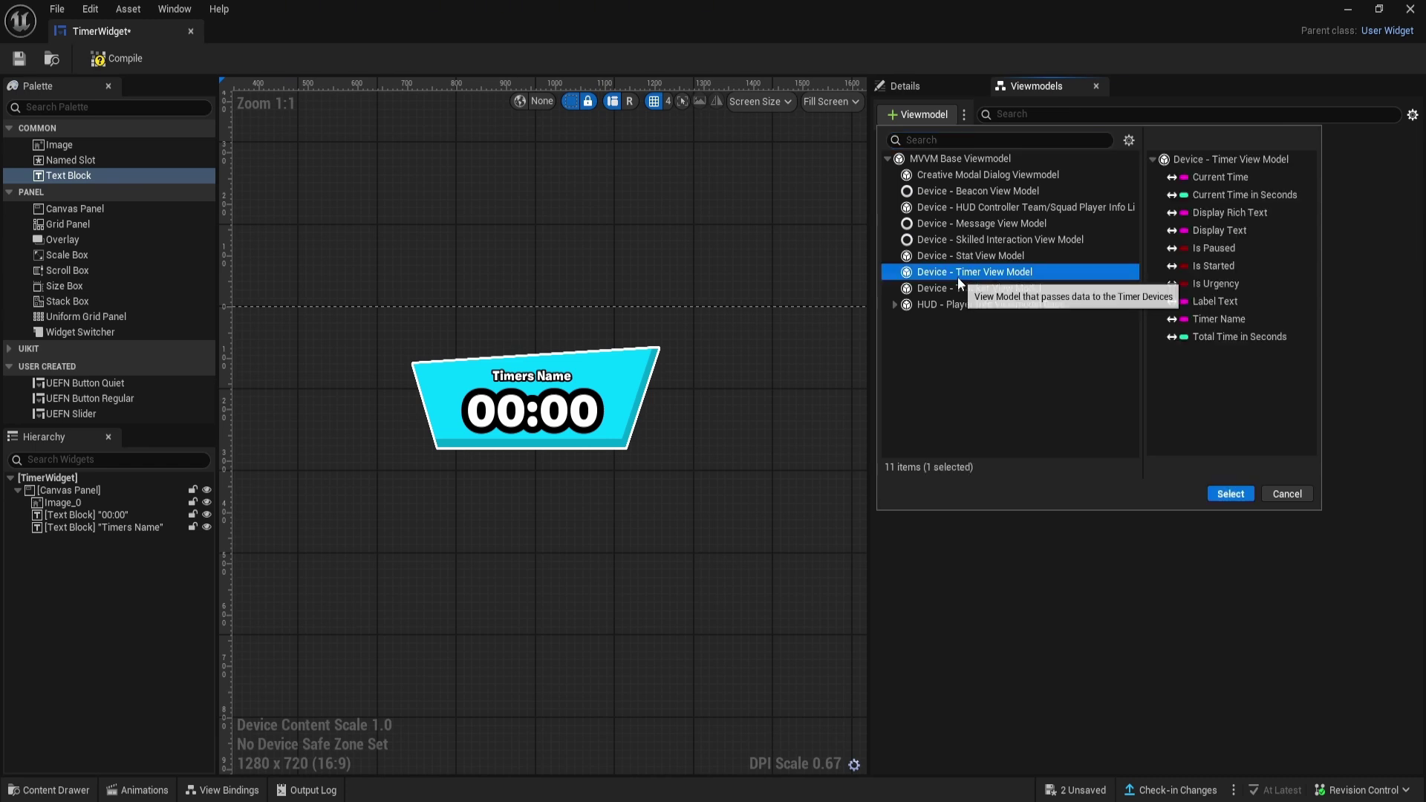
left_click(1229, 493)
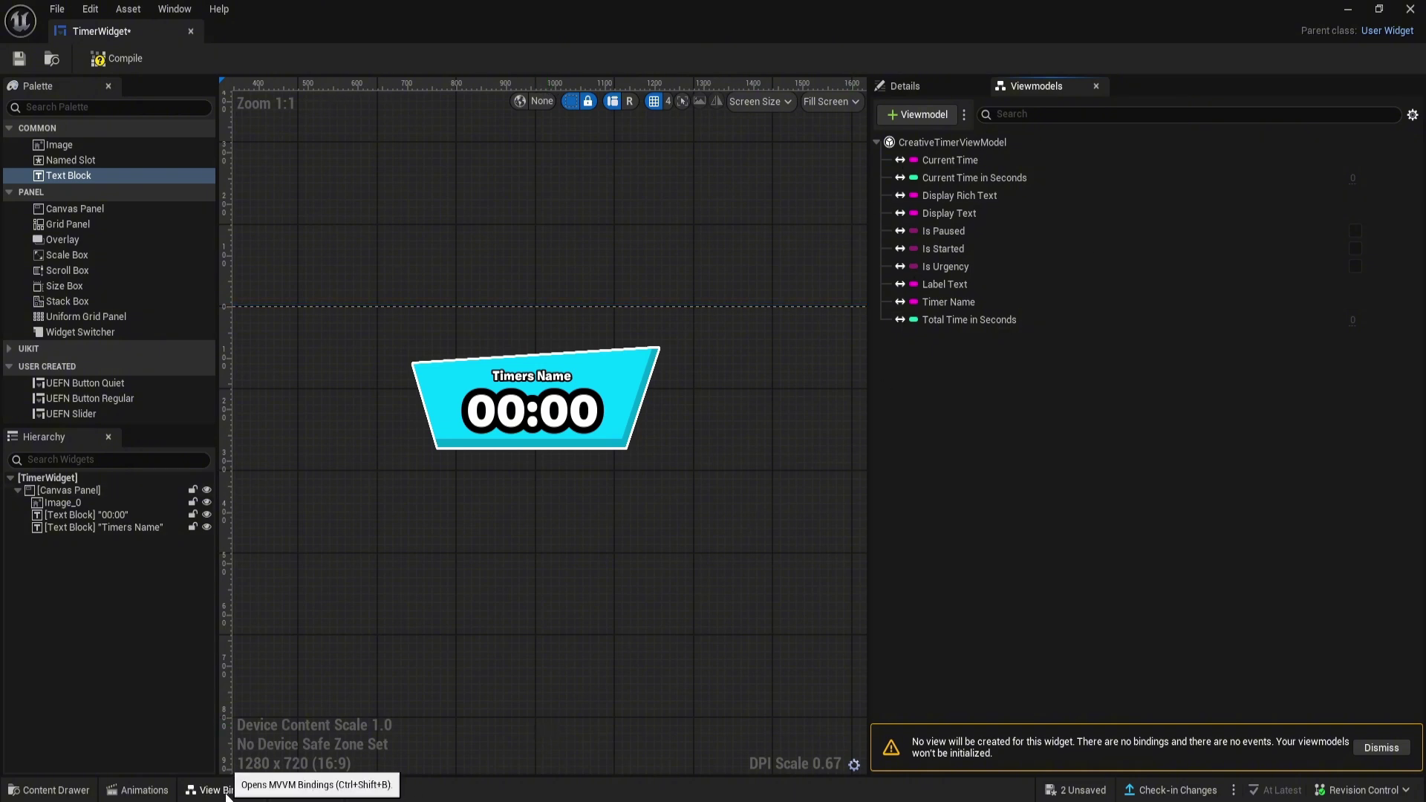
- Dock the view bindings in the widget editor's layout and add a binding for the Timers Name text block
left_click(216, 790)
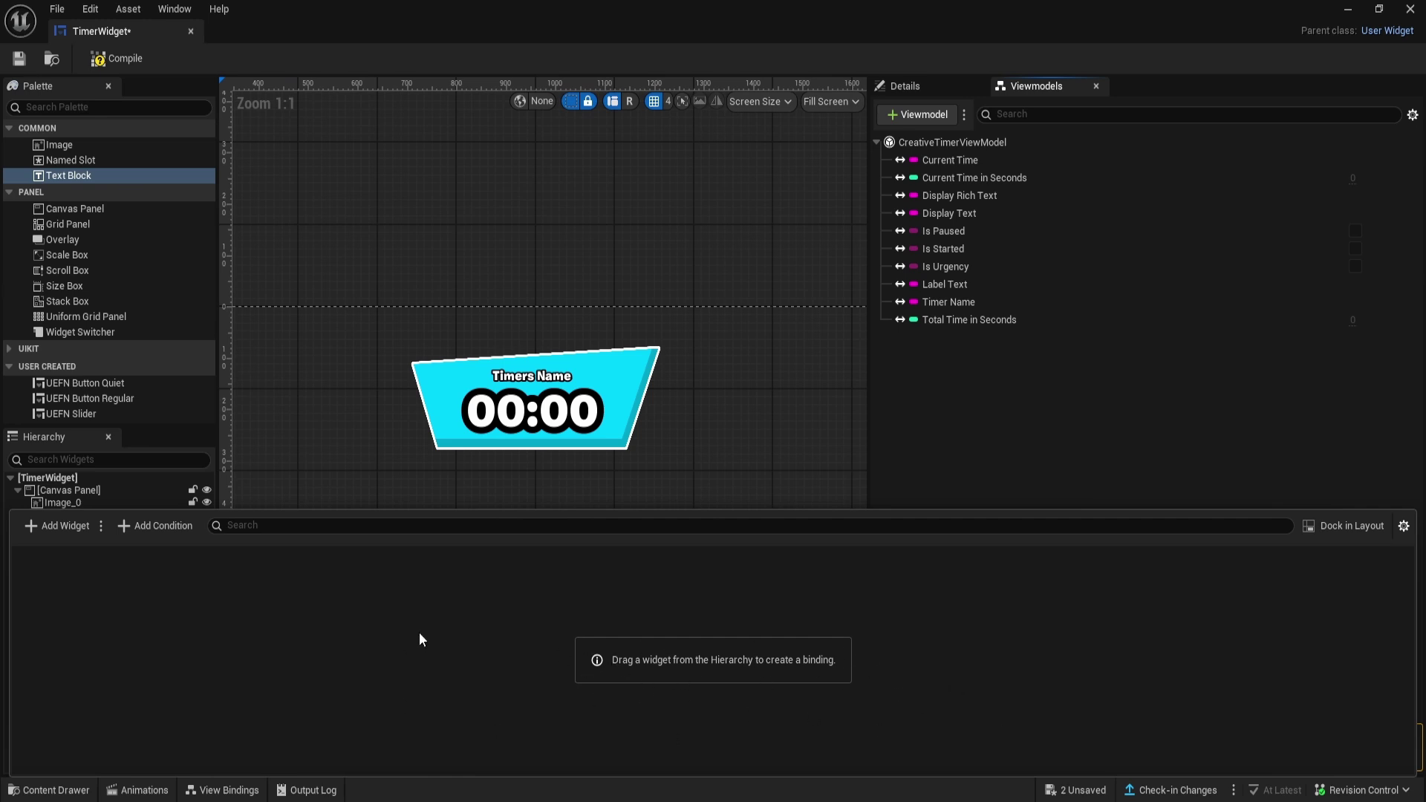
left_click(1334, 528)
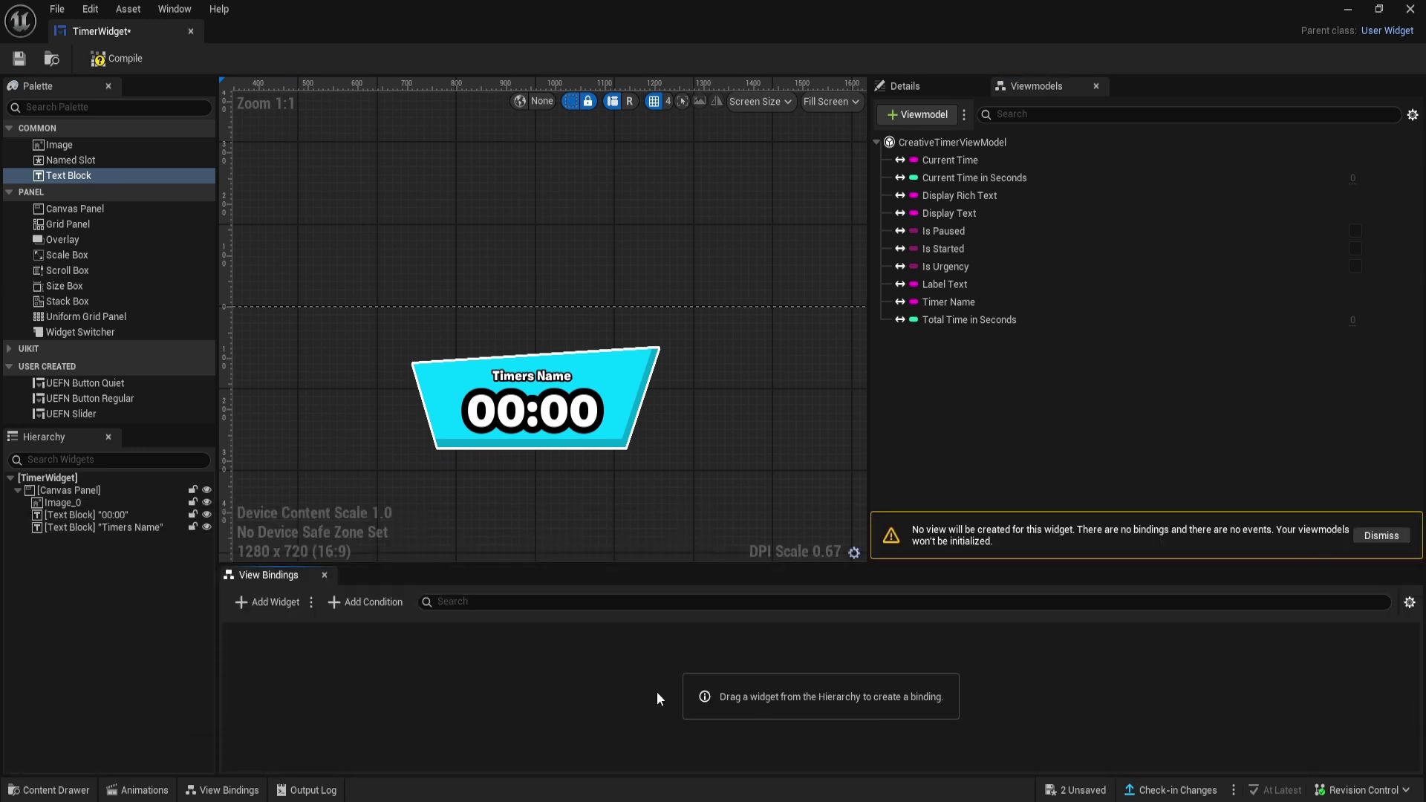
scroll(320, 520, "up", 1)
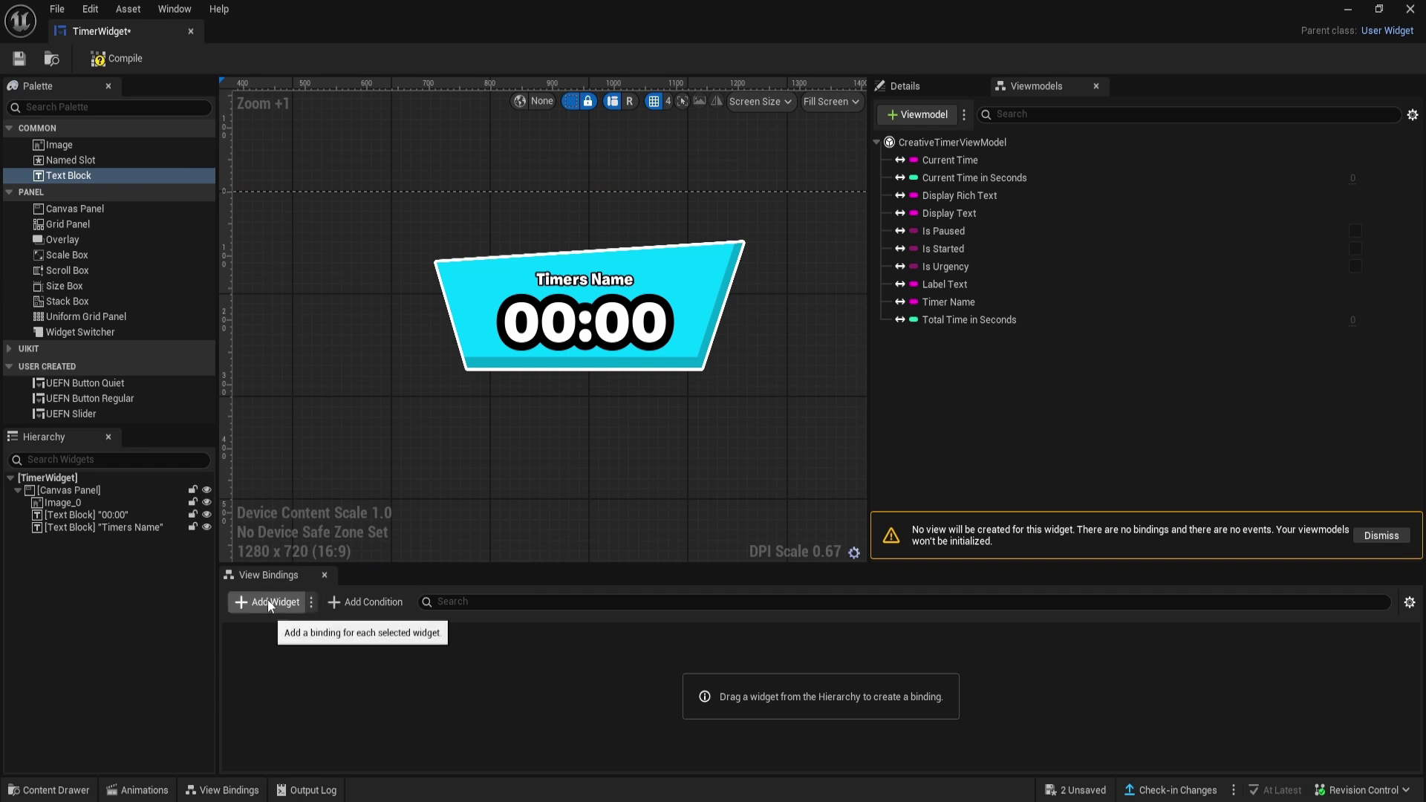
scroll(573, 444, "up", 2)
scroll(572, 435, "down", 3)
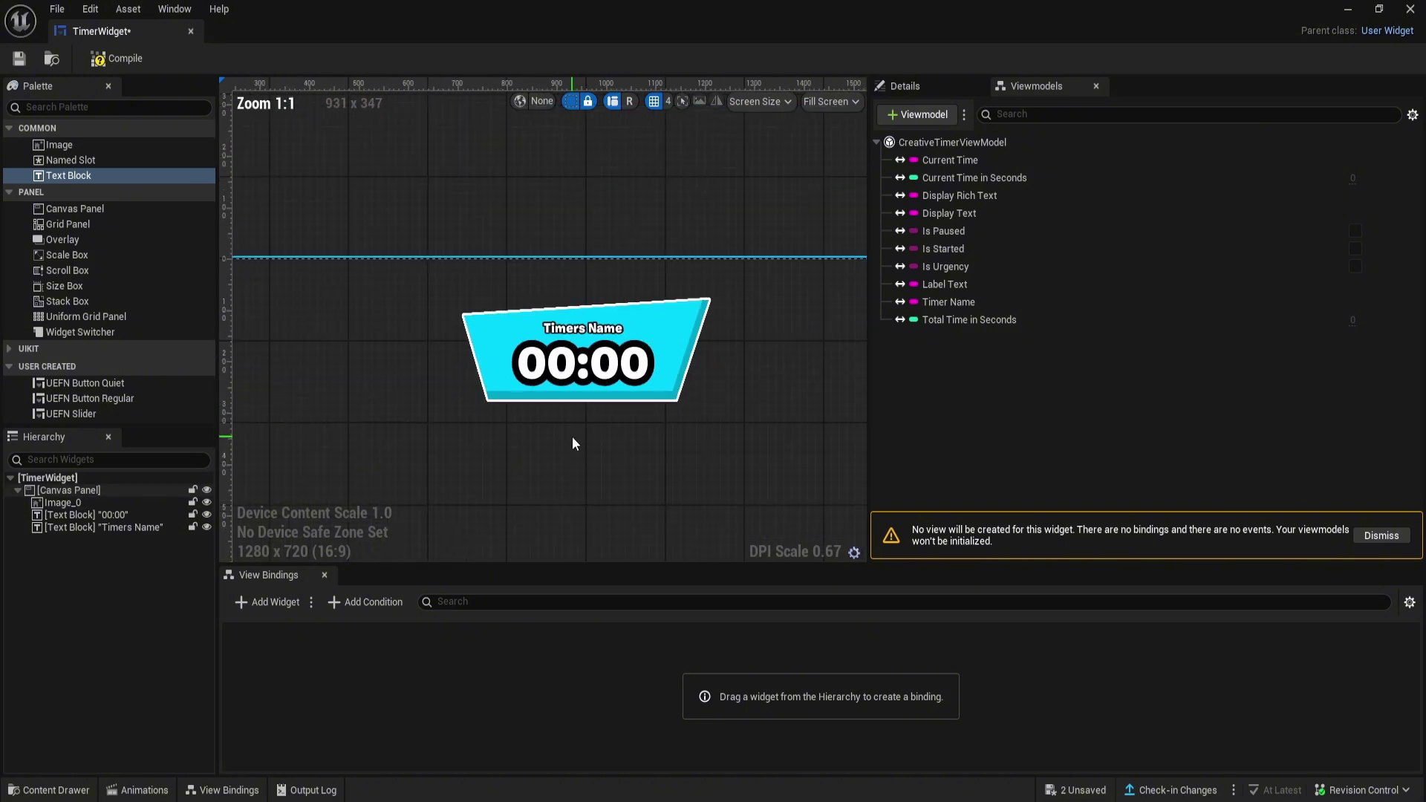
left_click(592, 370)
scroll(592, 371, "up", 3)
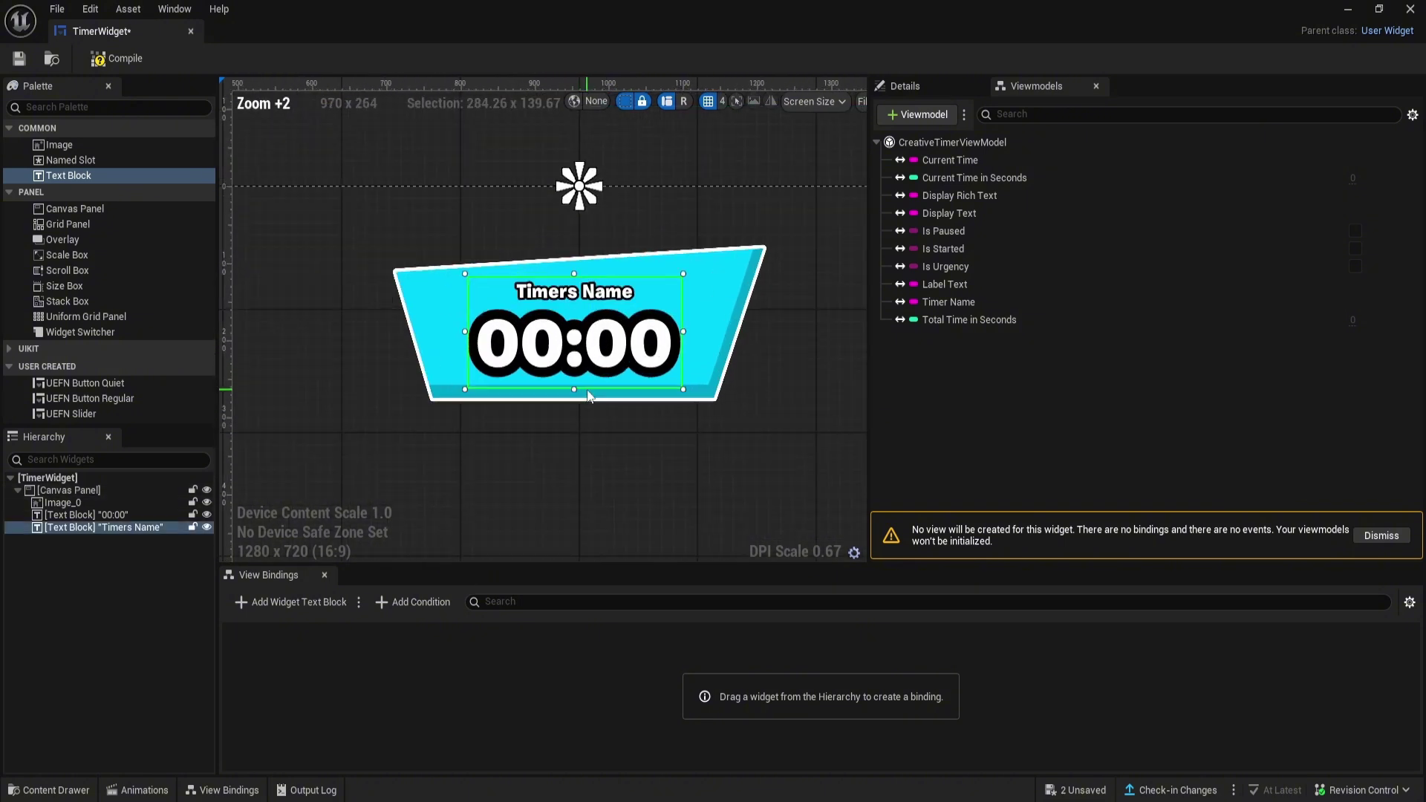
left_click(285, 603)
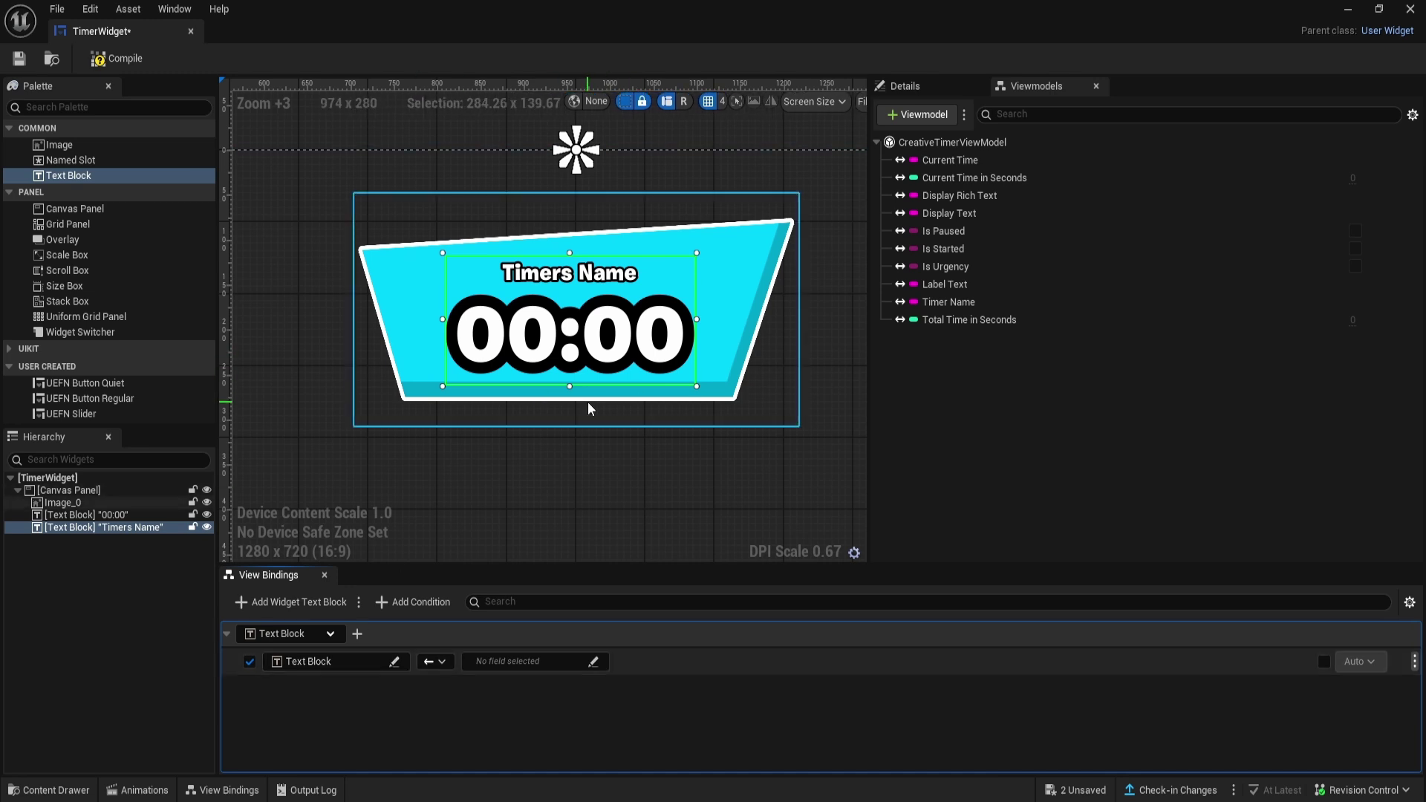
- Rename the Timers Name text block to TimeDisplay in the widget hierarchy
left_click(92, 528)
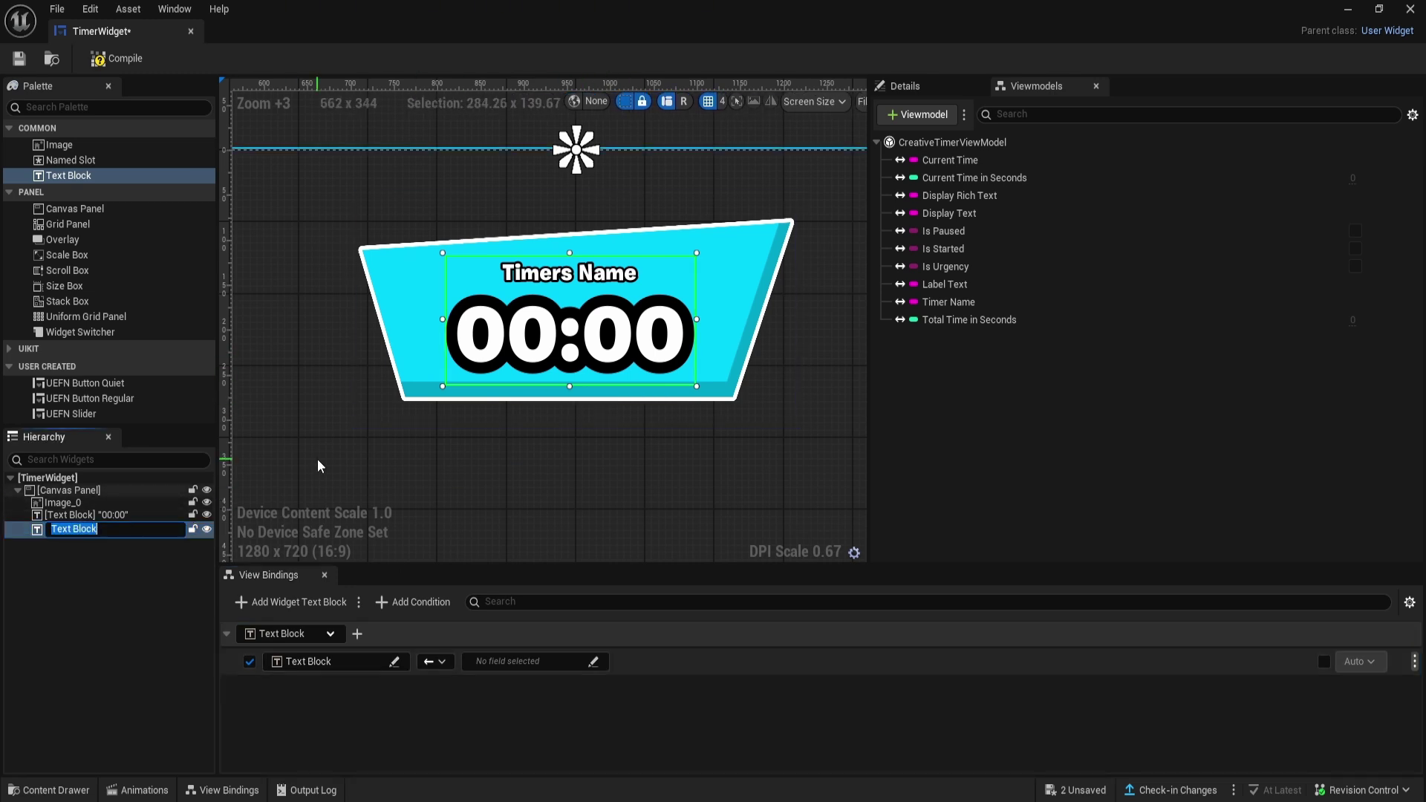
key("BackSpace")
type("TimeDisplay")
key("Return")
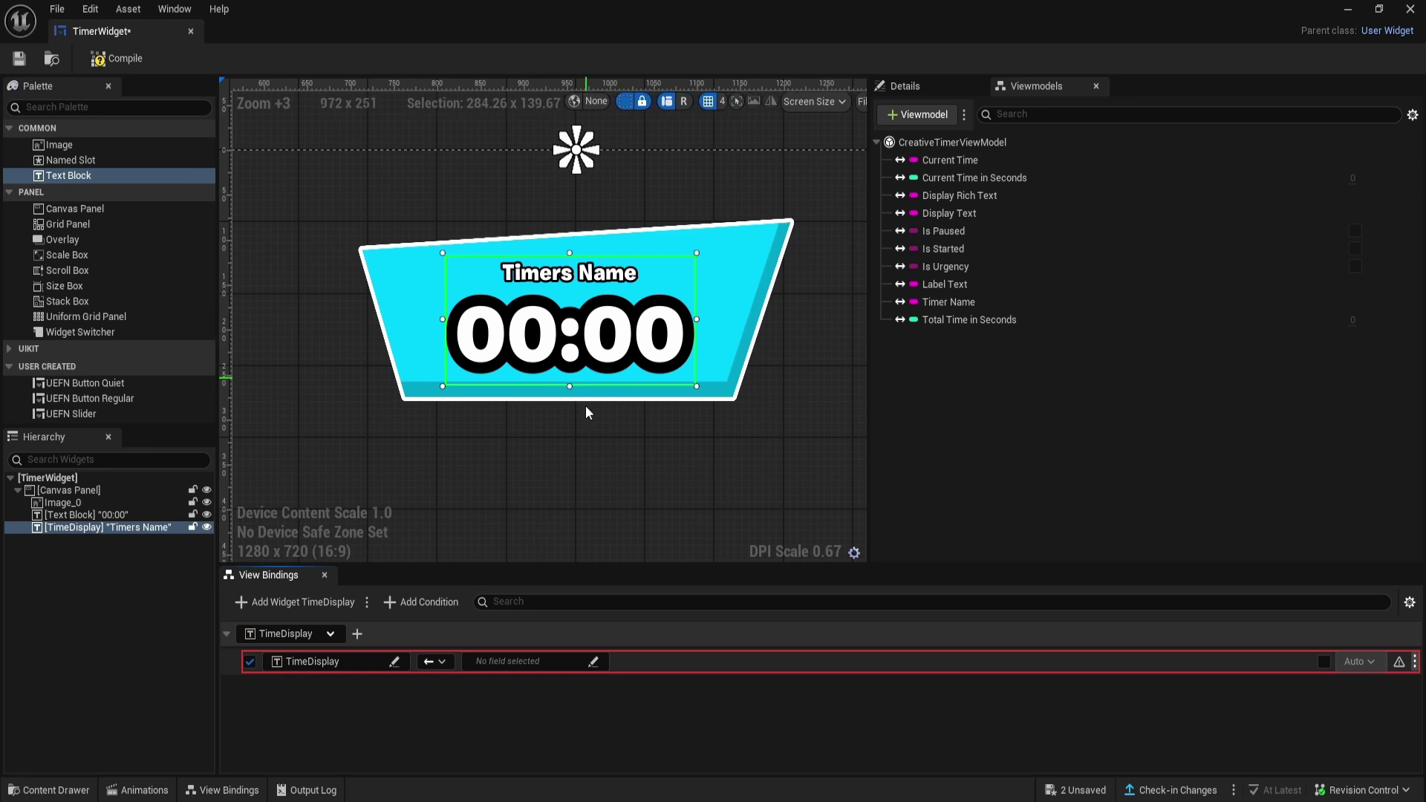
- Bind the TimeDisplay widget's Text property to Current Time of the CreativeTimerViewModel
left_click(367, 665)
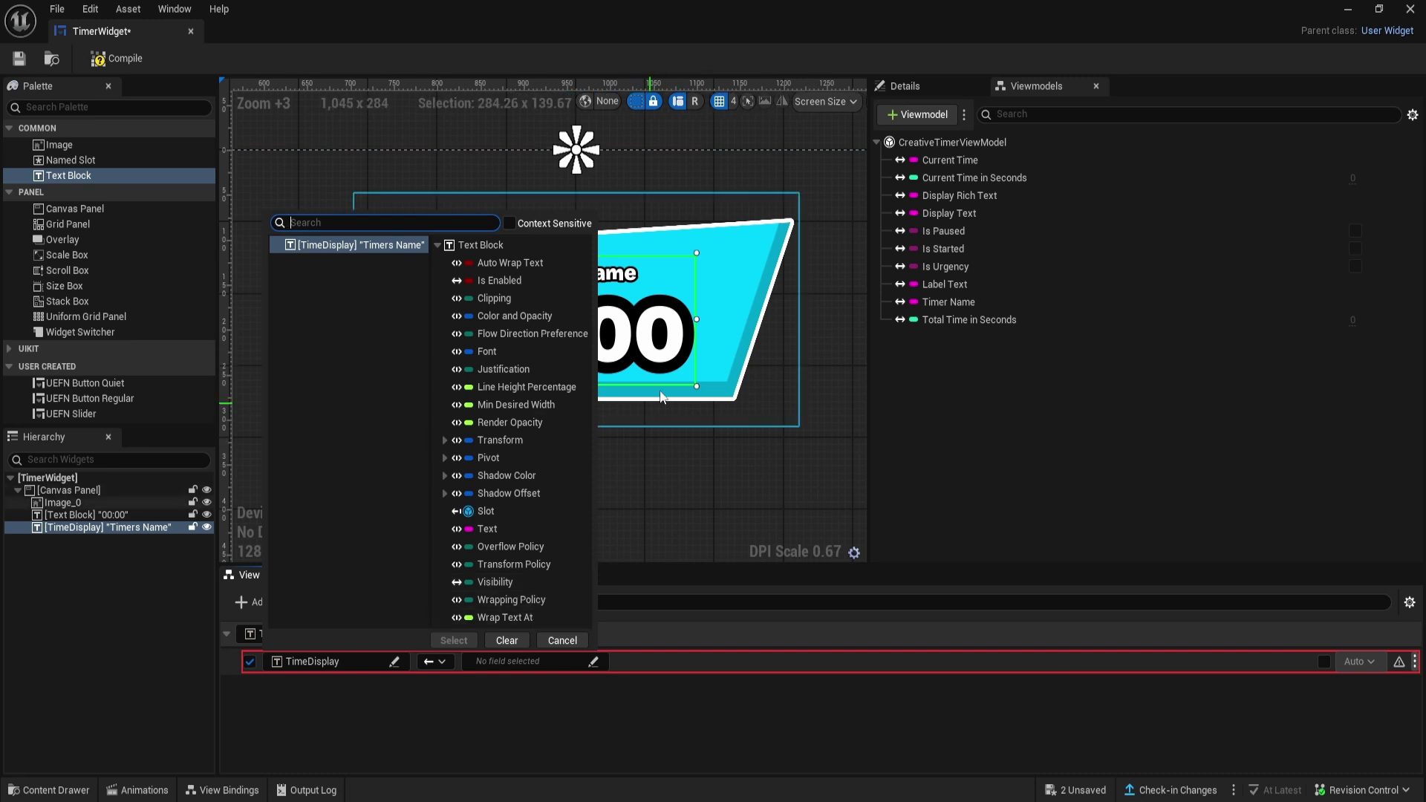
left_click(487, 529)
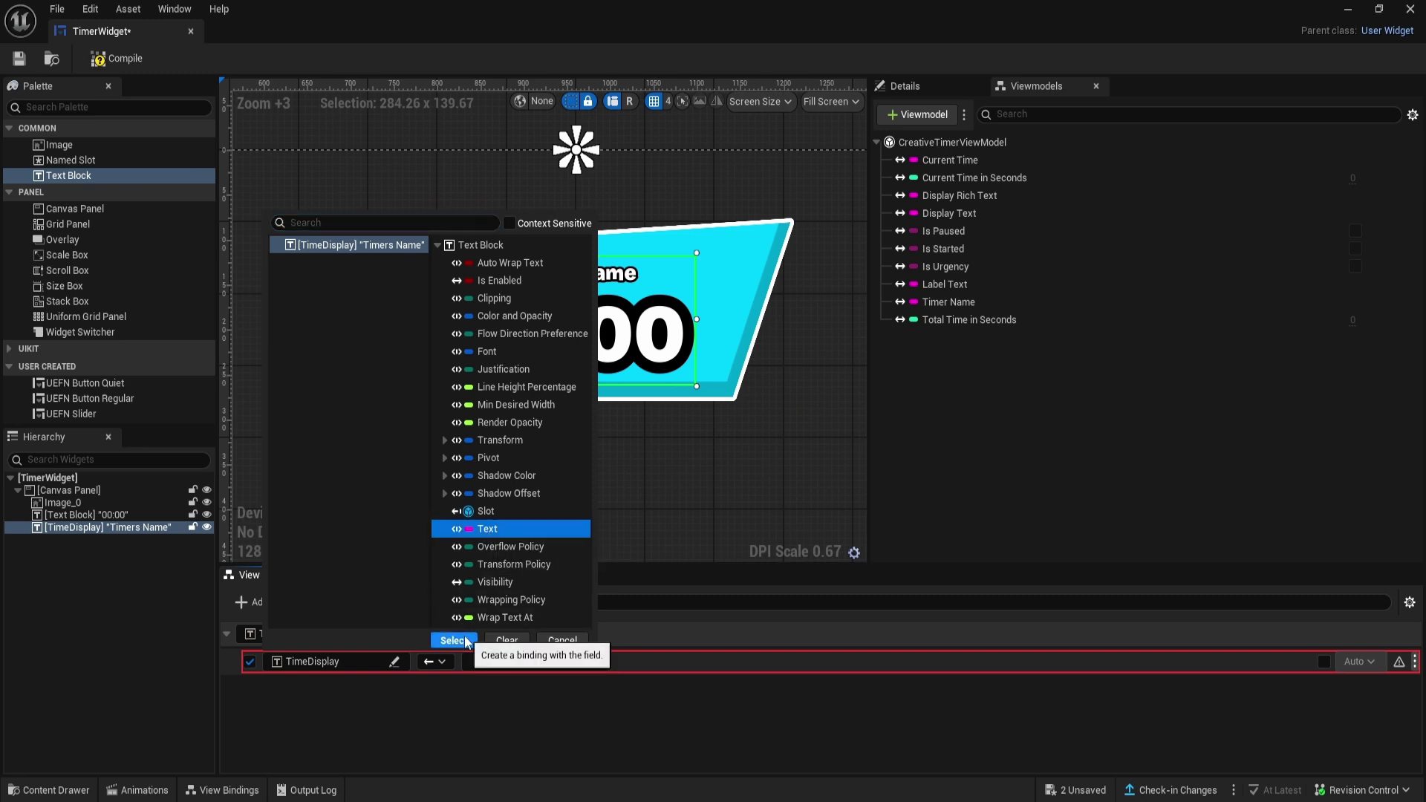
left_click(454, 640)
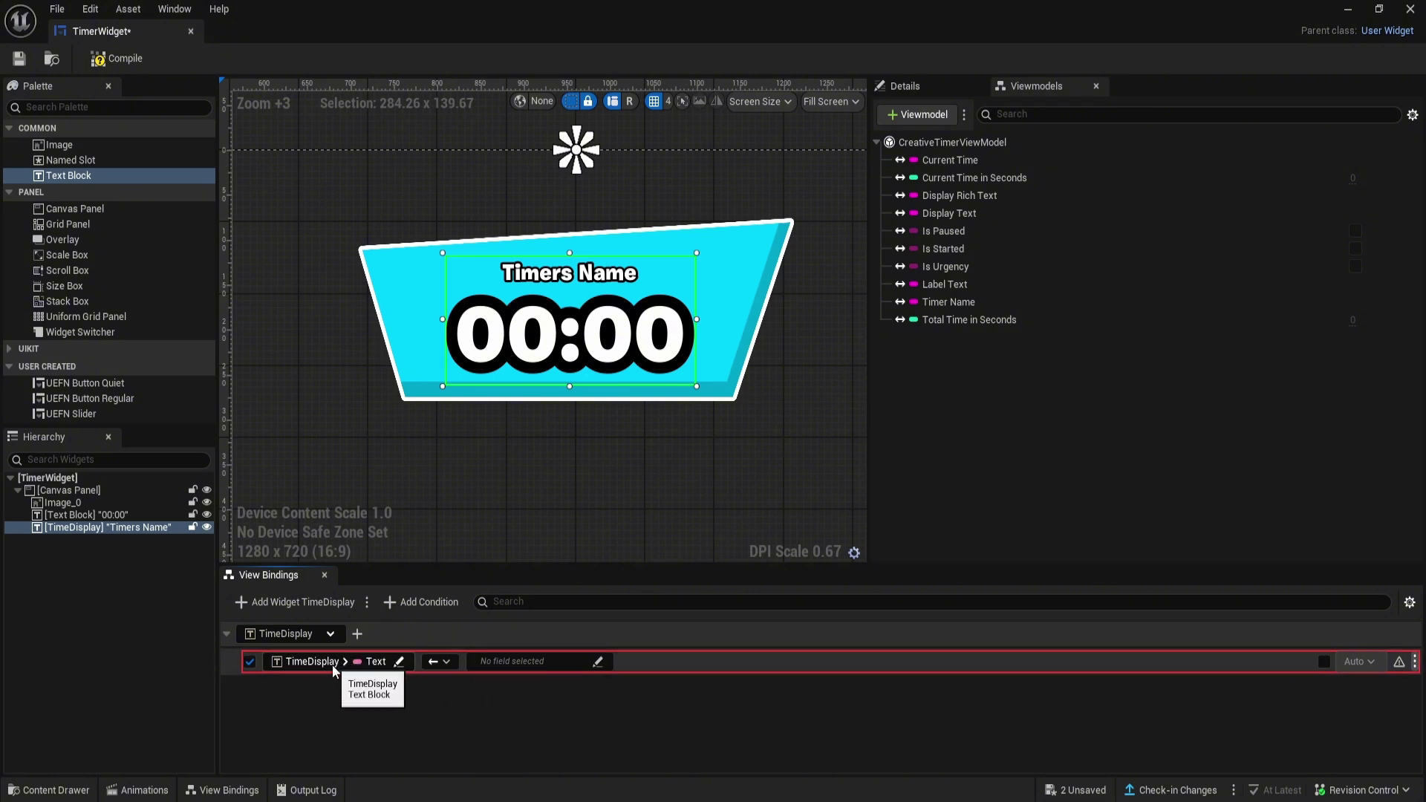
left_click(575, 663)
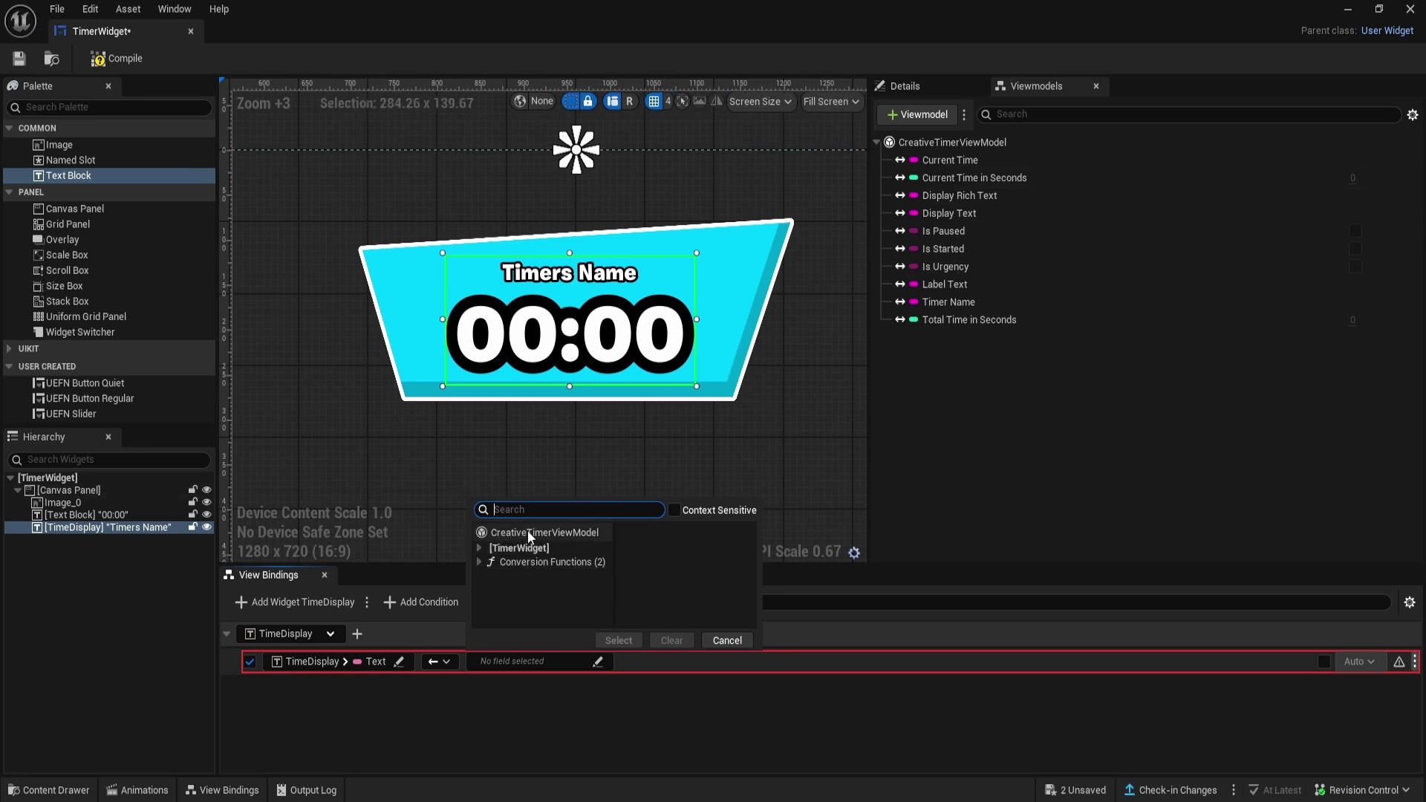
left_click(552, 532)
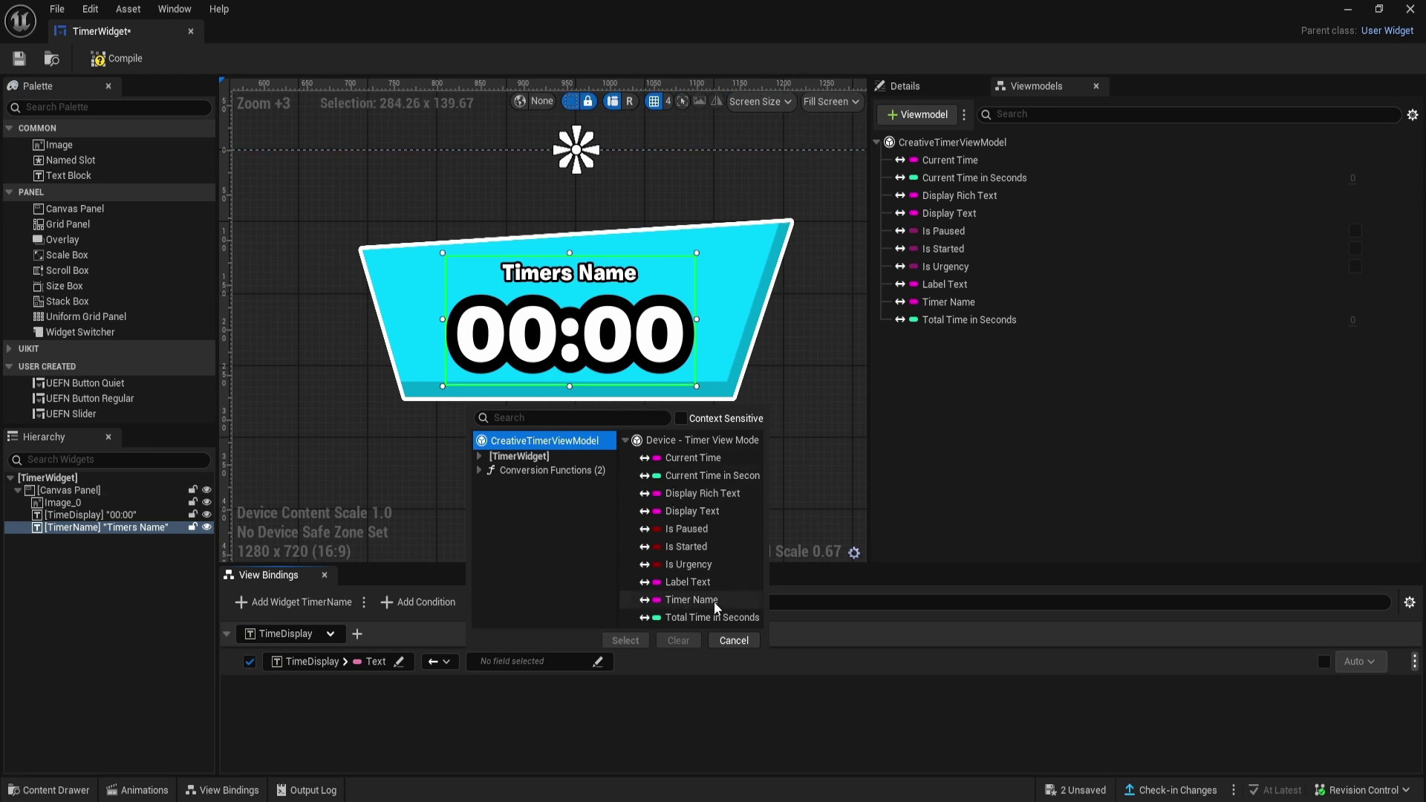
left_click(711, 460)
left_click(625, 641)
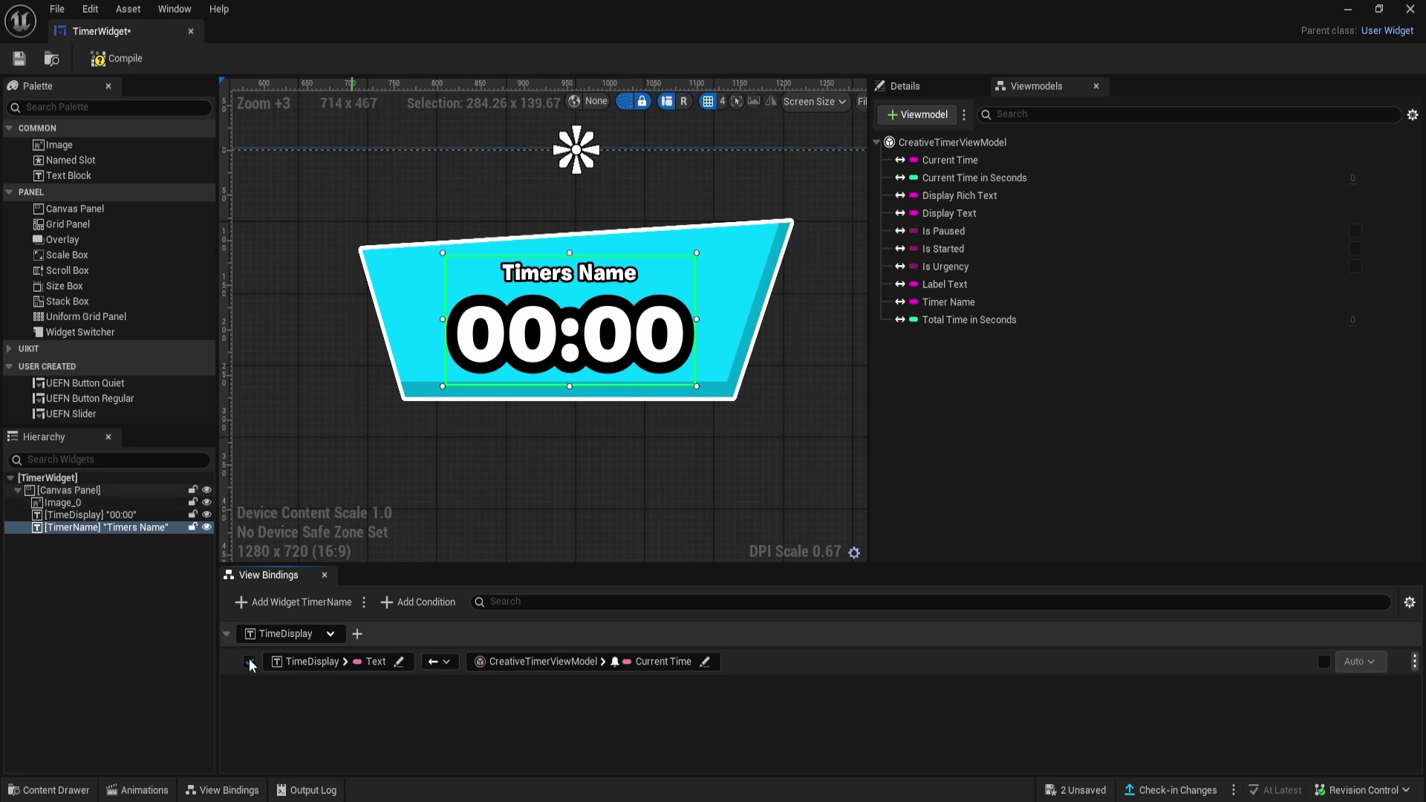
- Shrink the TimerName text block's height to about 35 so its box fits around the Timers Name label
left_click(137, 515)
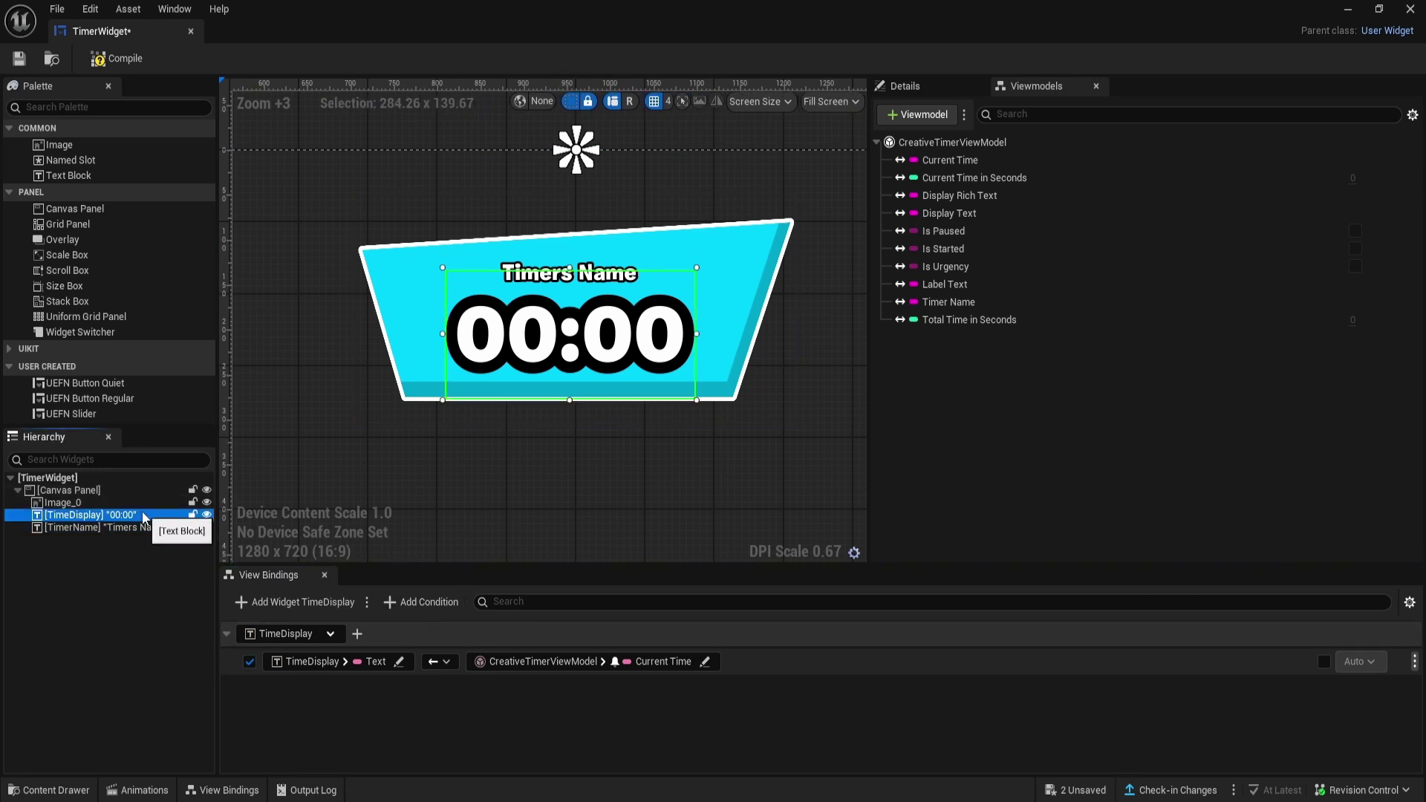
left_click(141, 527)
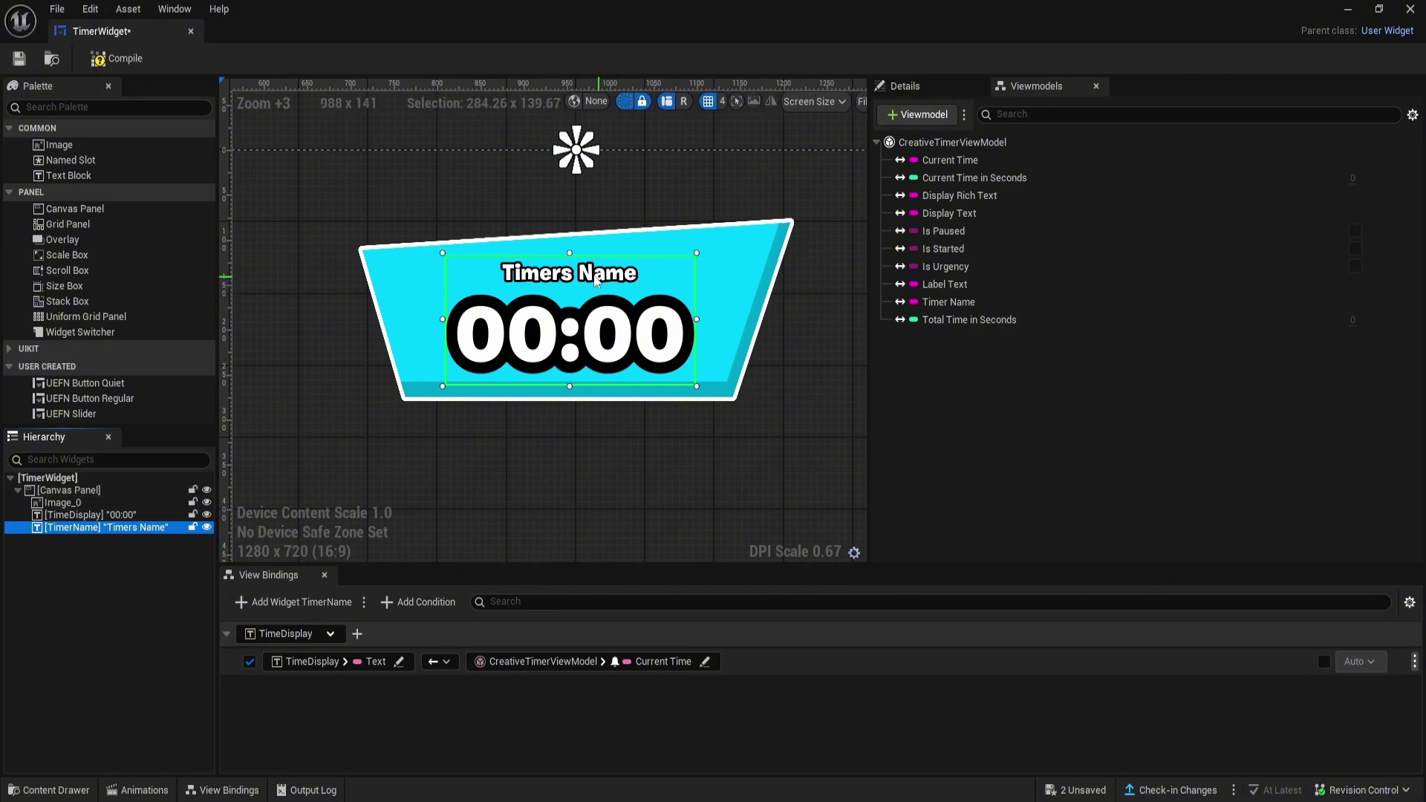
left_click_drag(570, 386, 564, 293)
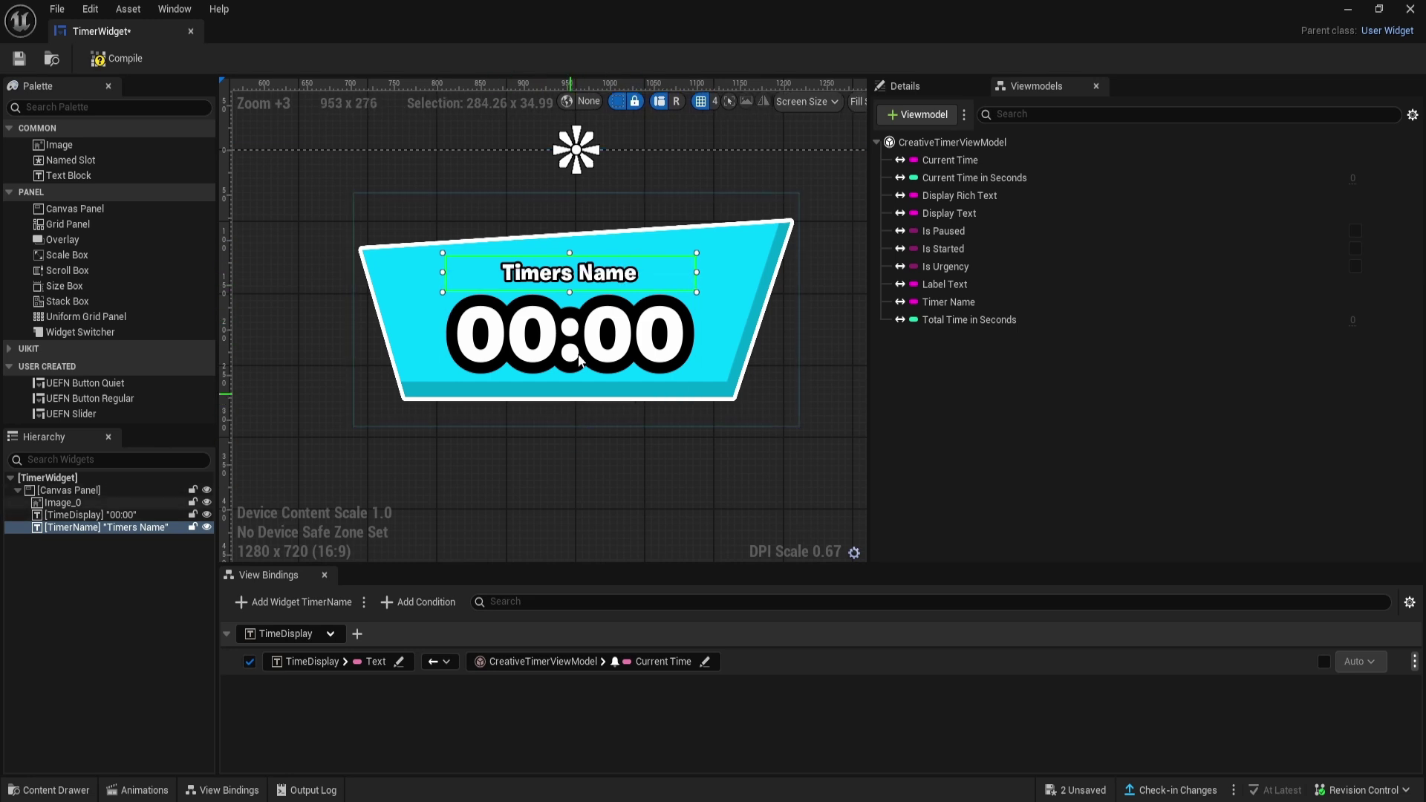
- Add a binding for the TimerName widget linking its Text property to Label Text of the CreativeTimerViewModel
left_click(302, 607)
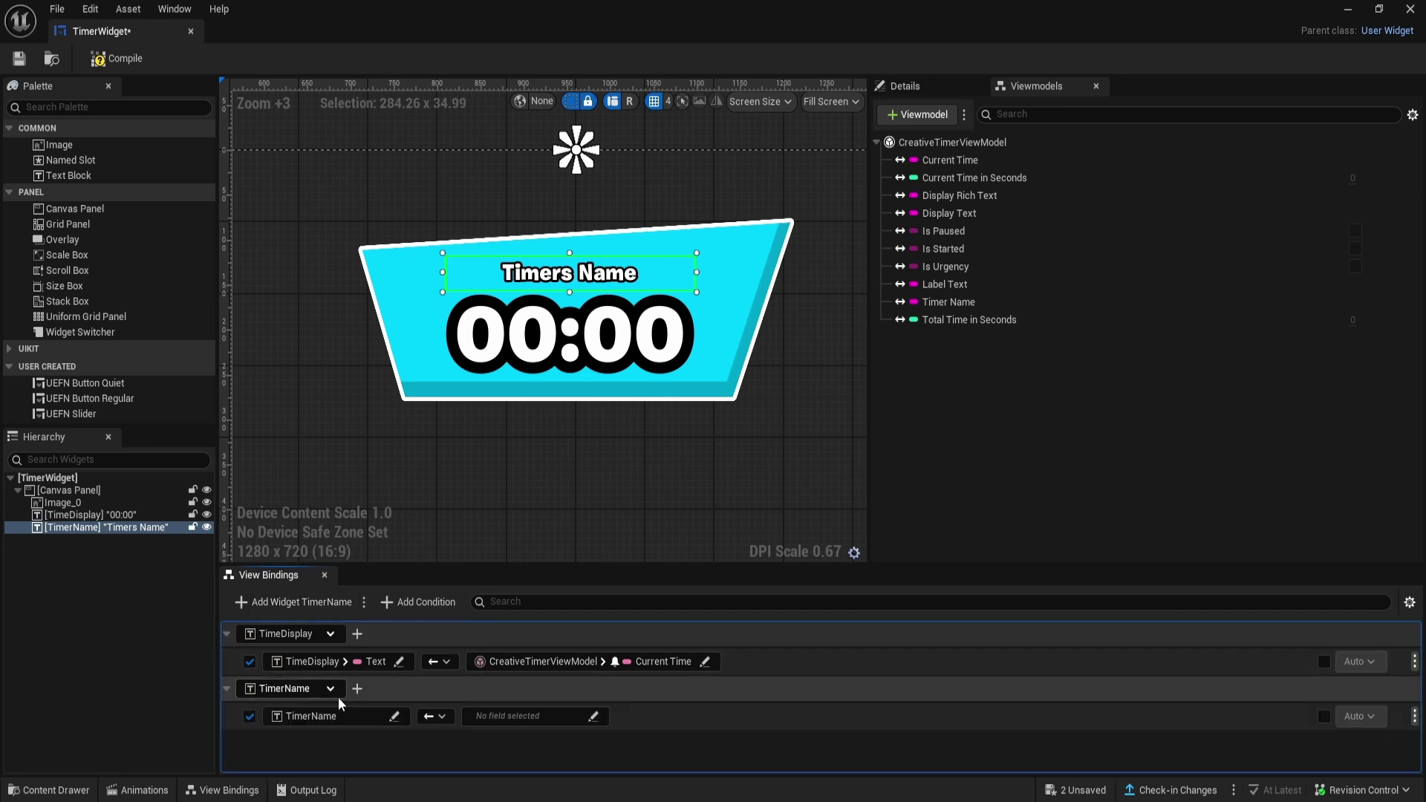
left_click(368, 728)
left_click(511, 590)
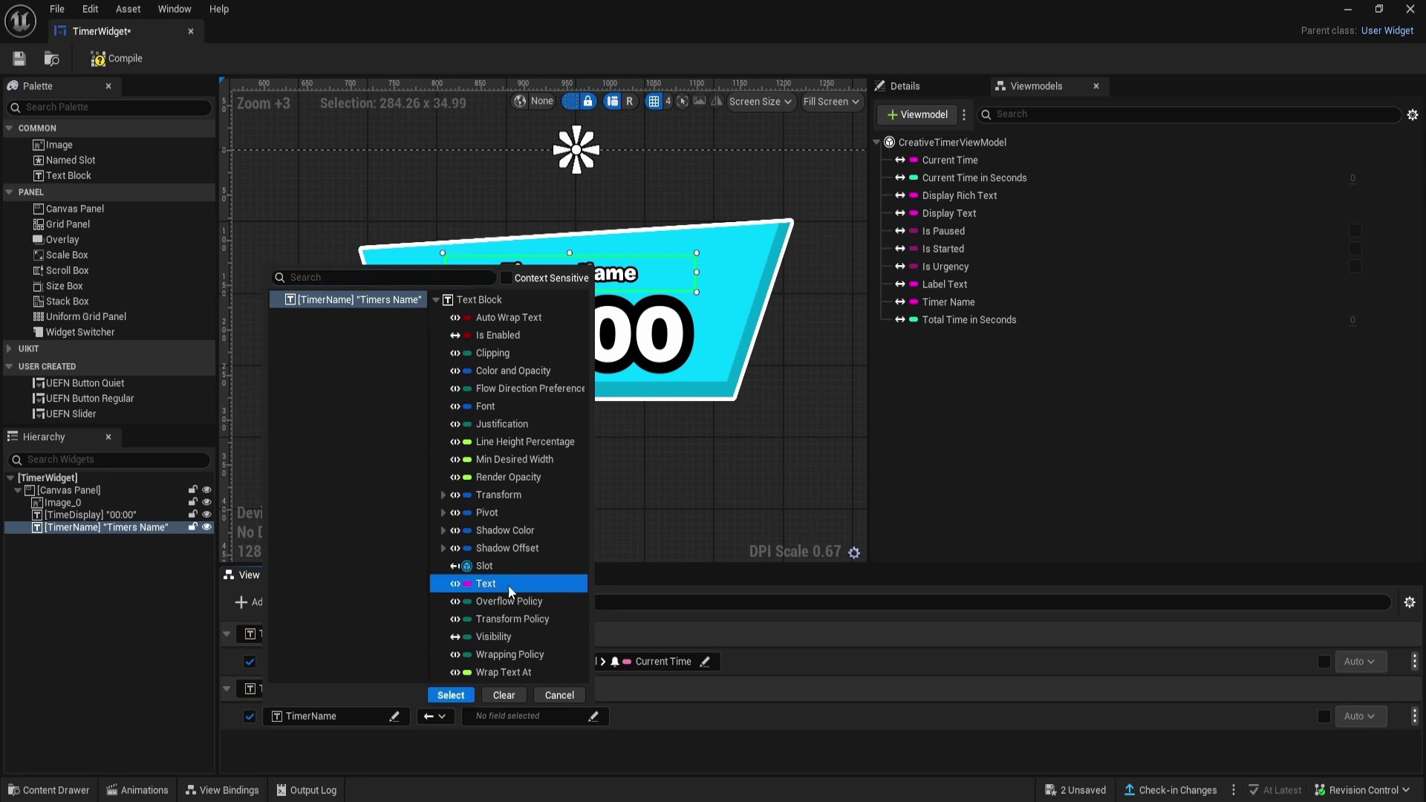
left_click(450, 695)
left_click(520, 715)
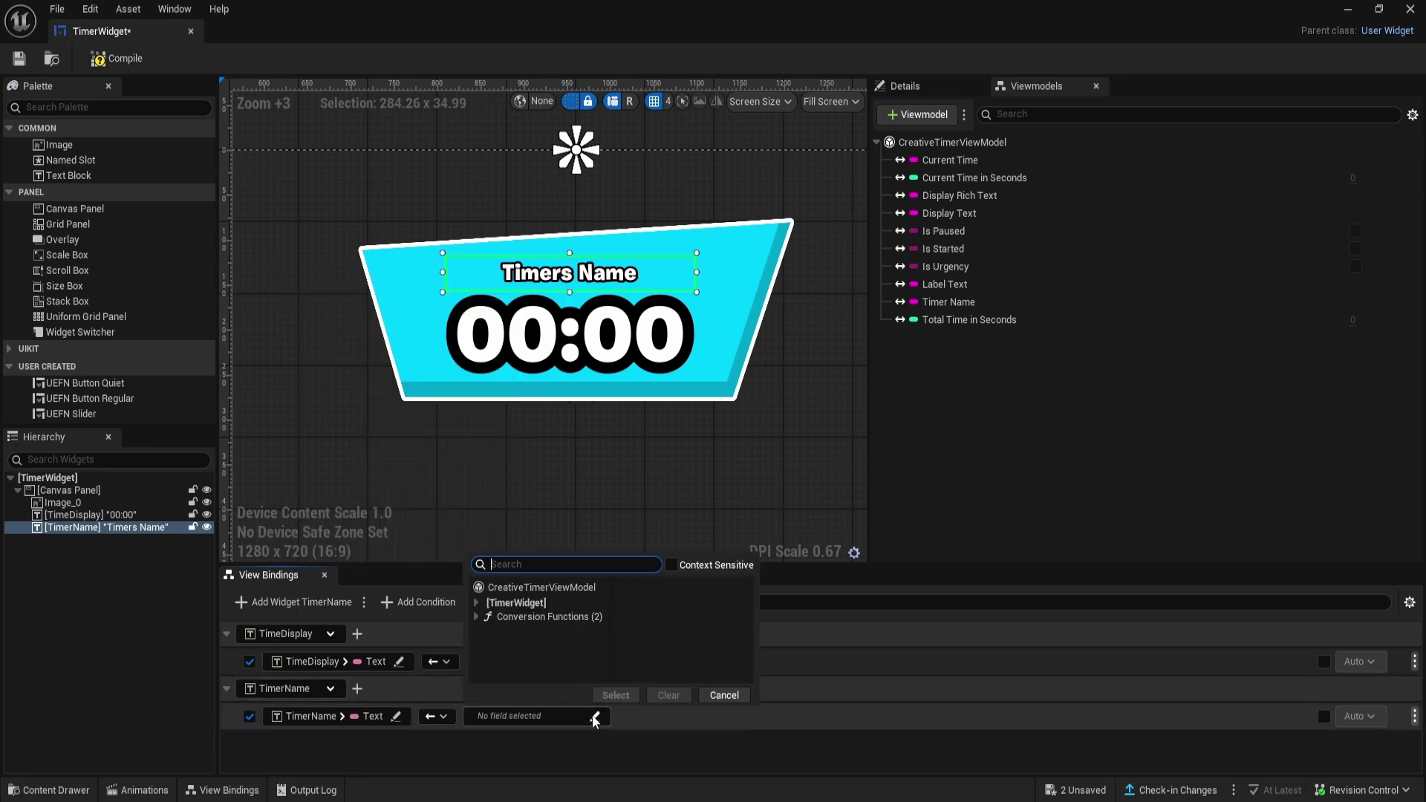
left_click(556, 588)
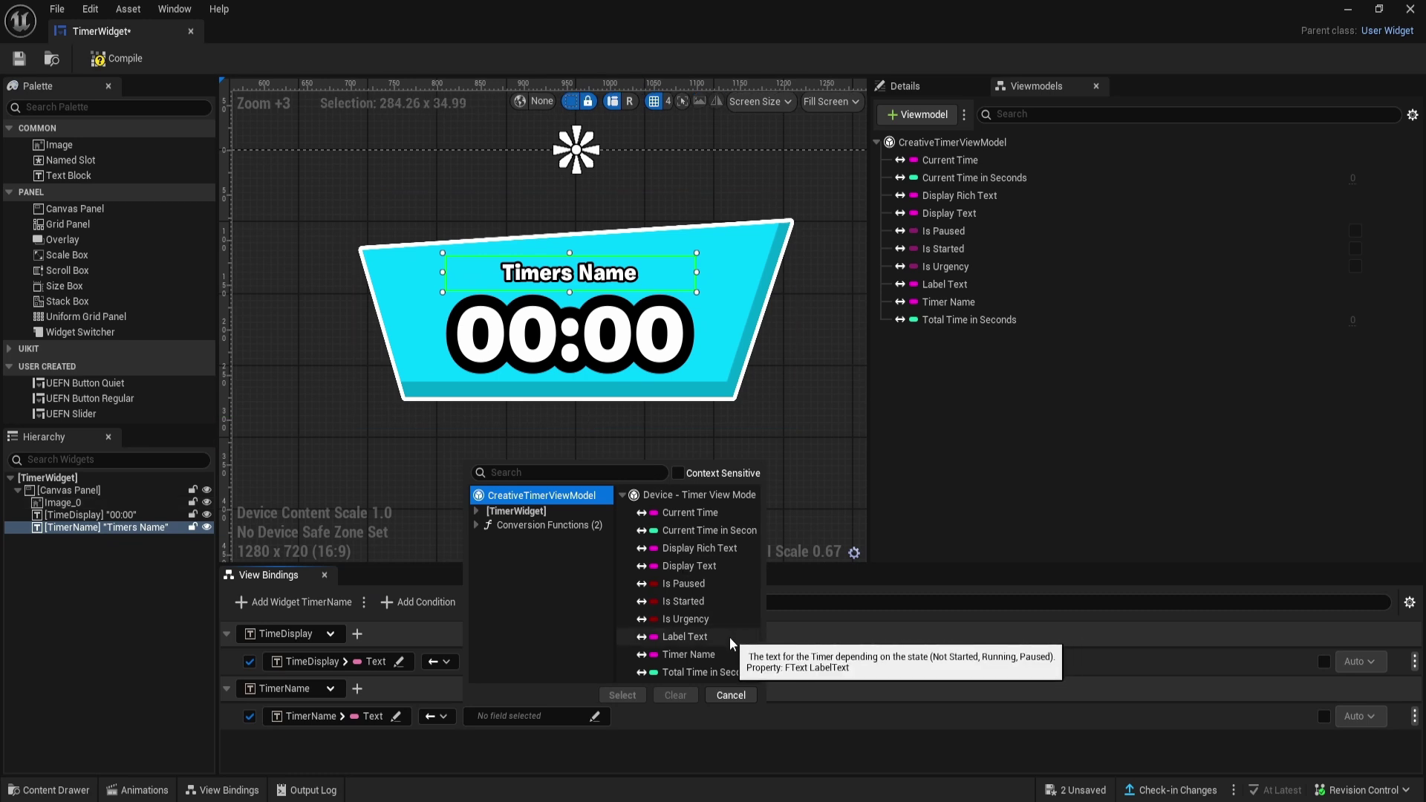
left_click(684, 636)
left_click(622, 695)
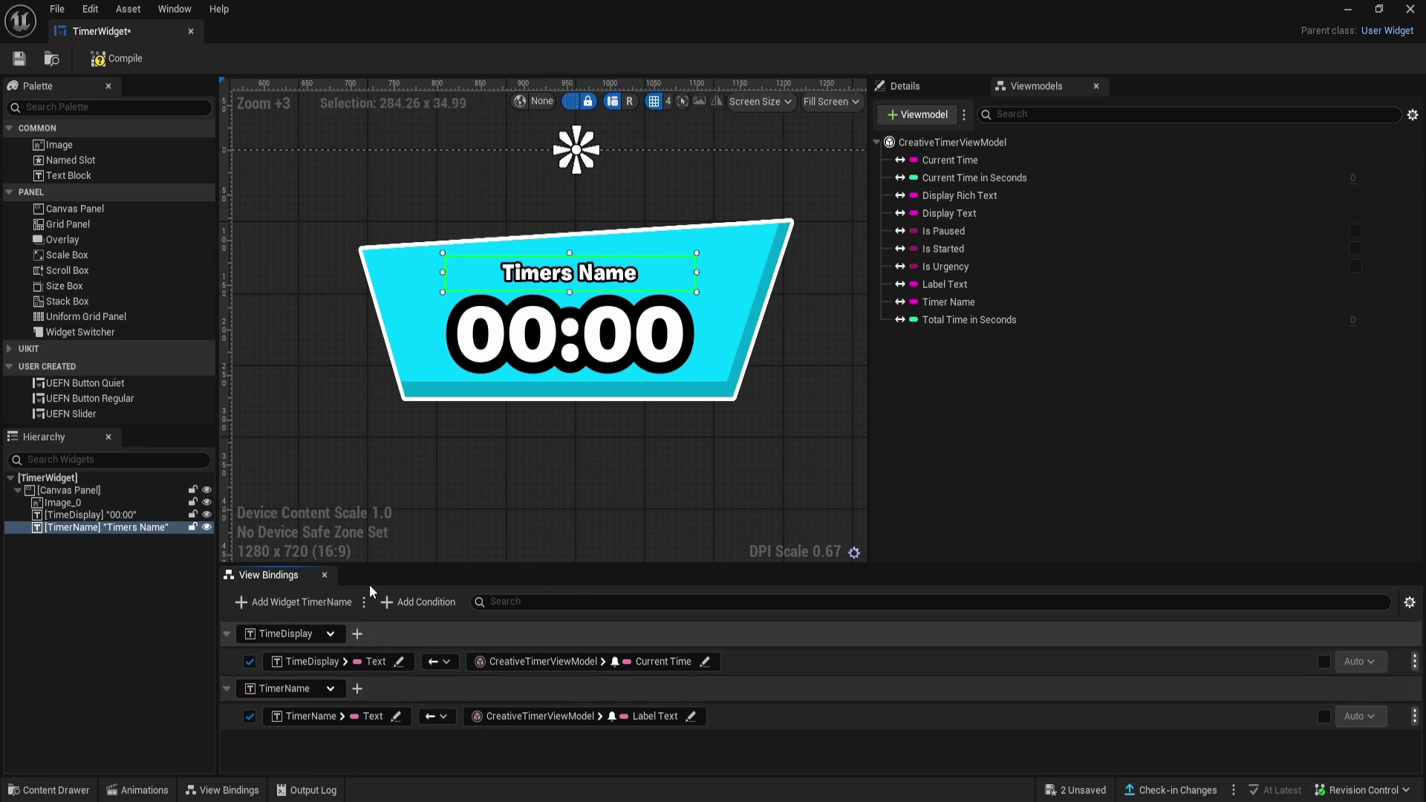
- Compile and save the TimerWidget, and close its editor
scroll(461, 477, "up", 4)
scroll(461, 476, "down", 6)
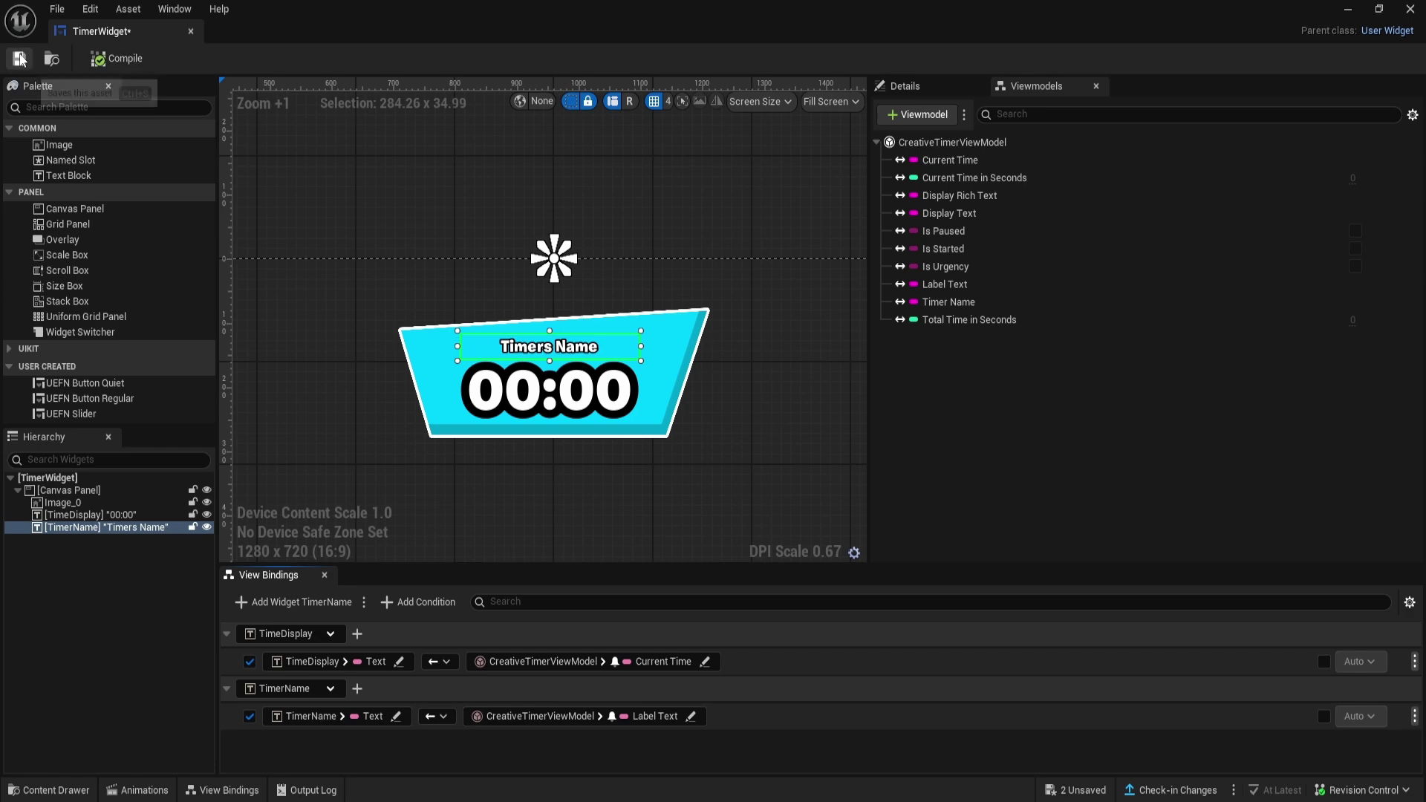
key("ctrl+s")
scroll(755, 398, "down", 7)
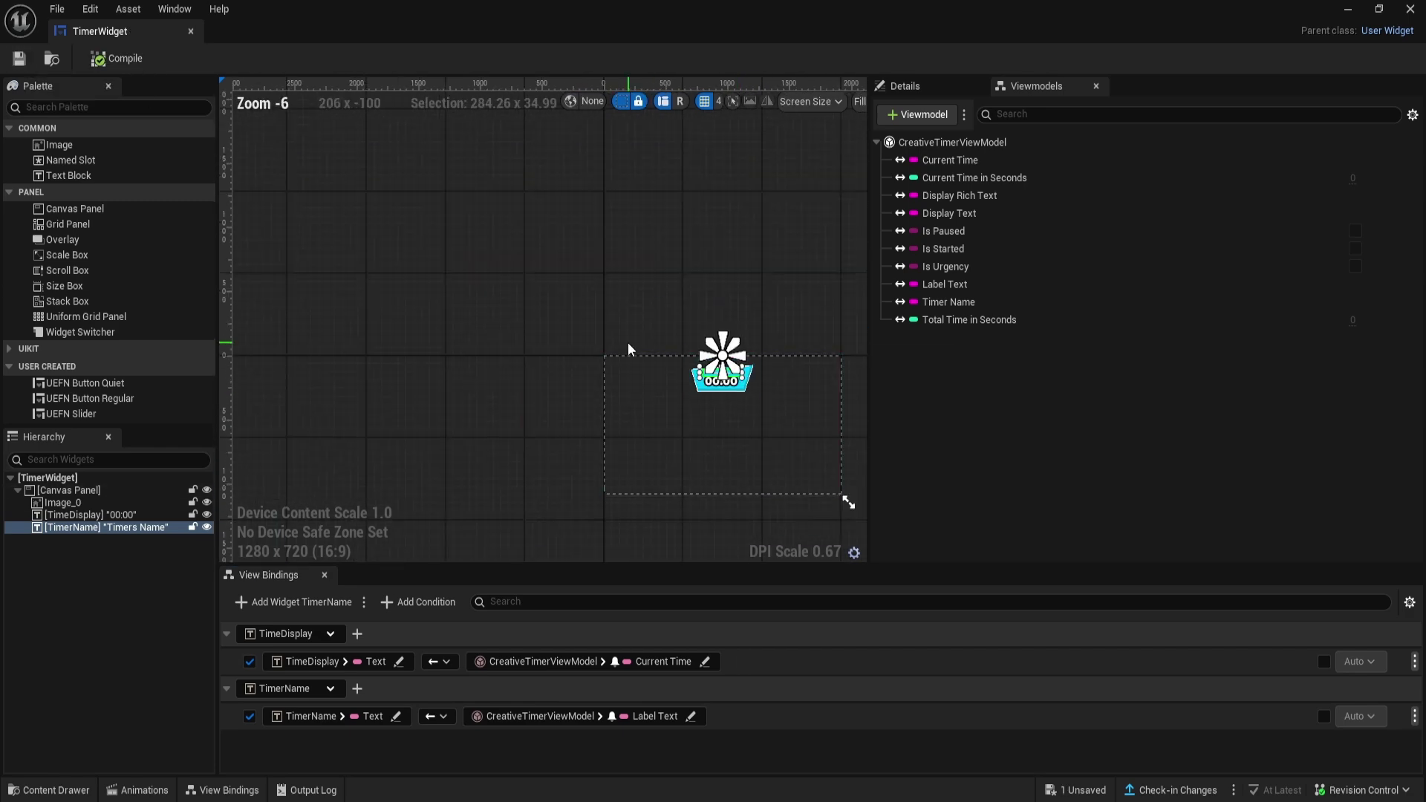
scroll(743, 420, "up", 4)
scroll(697, 403, "down", 2)
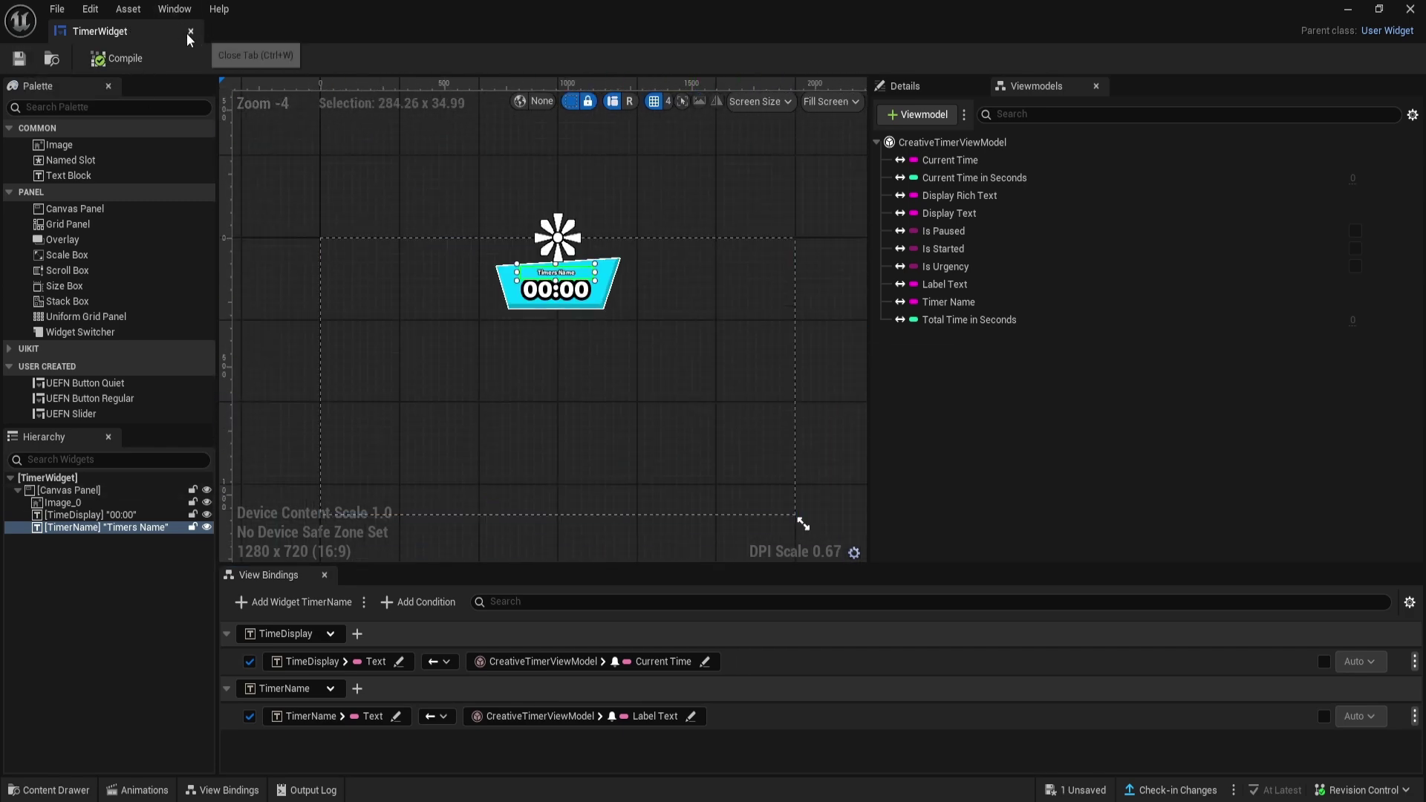
left_click(190, 31)
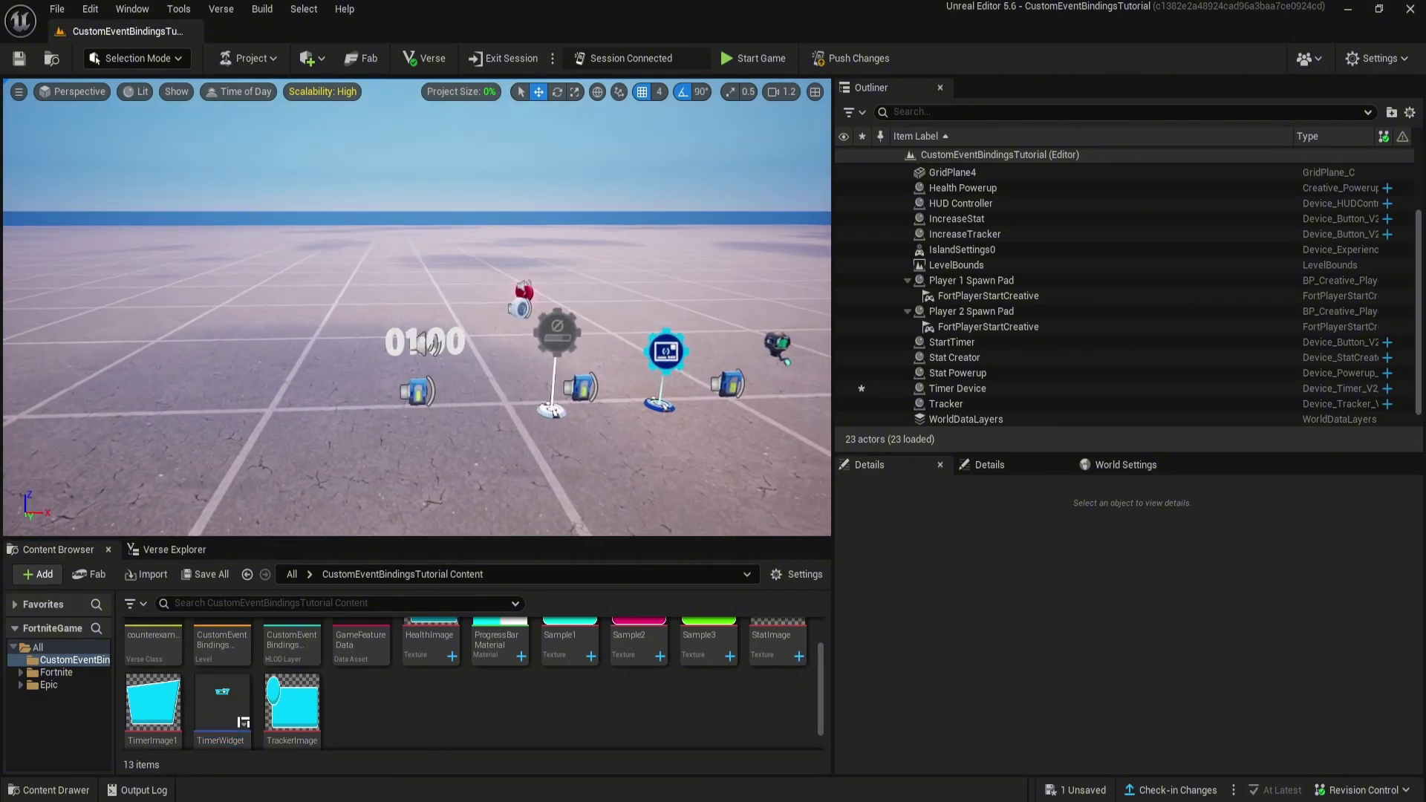
- Set the Timer Running Text of the Timer Device in the level to "Hurry Up!"
key("w")
right_click_drag(360, 431, 449, 367)
key("w")
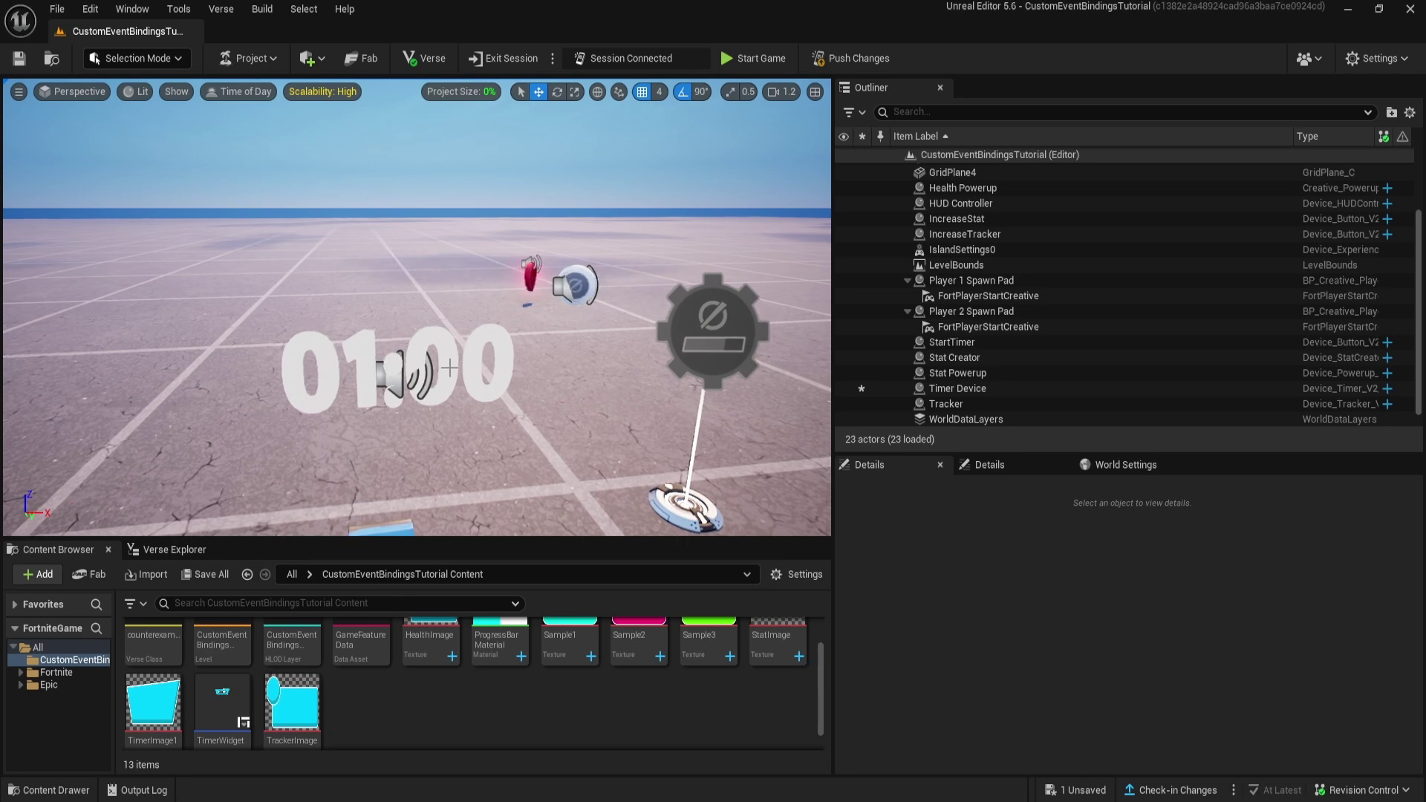
left_click(449, 367)
scroll(980, 713, "down", 3)
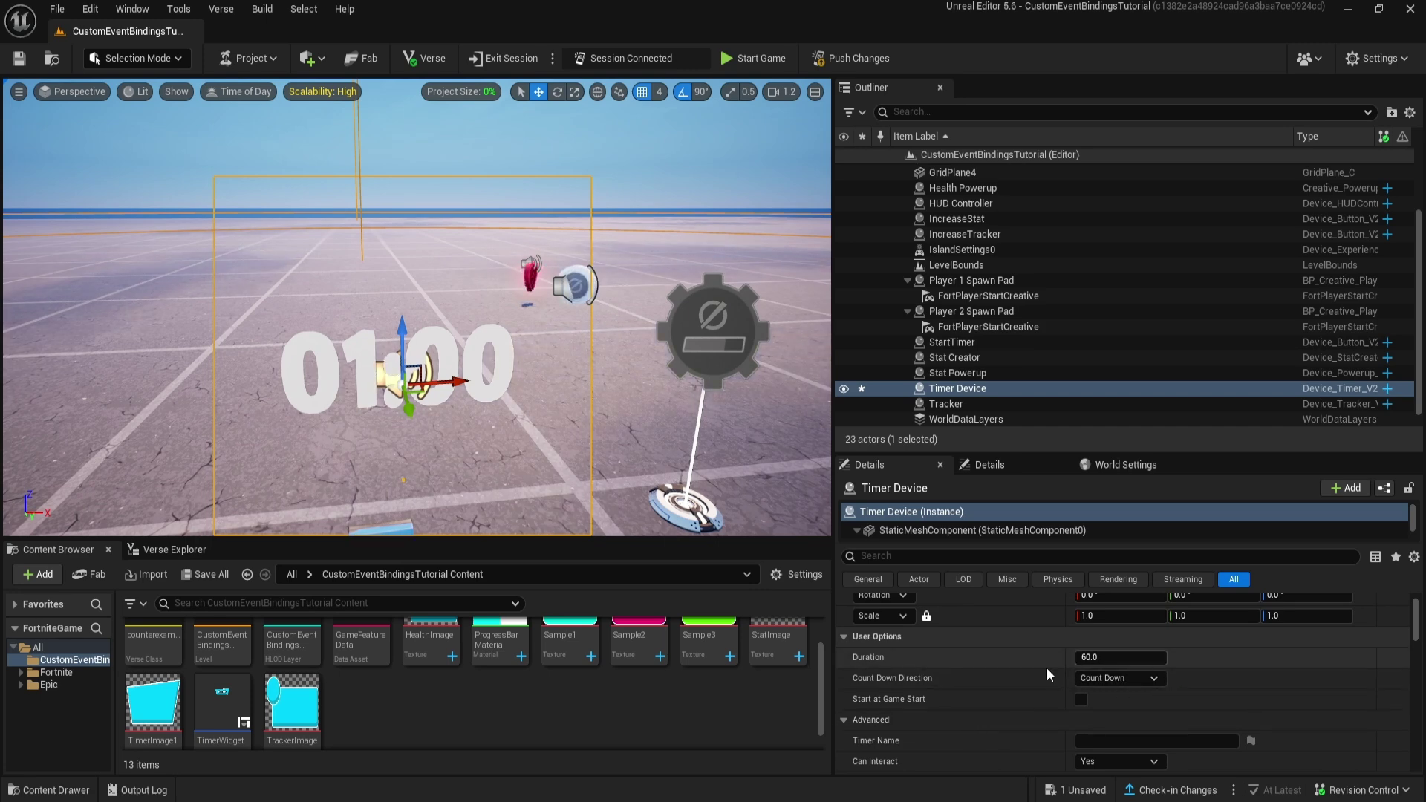
scroll(1063, 714, "down", 6)
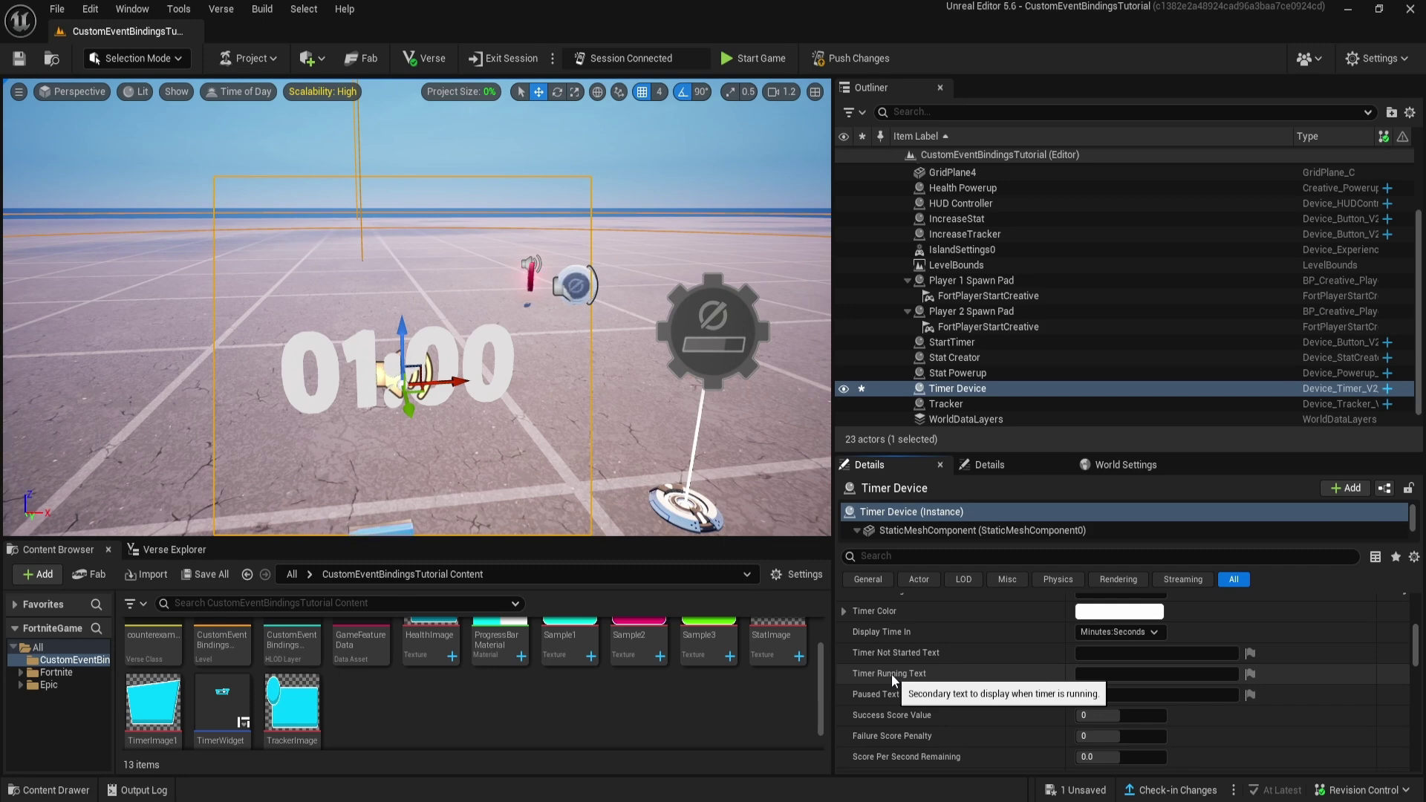
left_click(1129, 673)
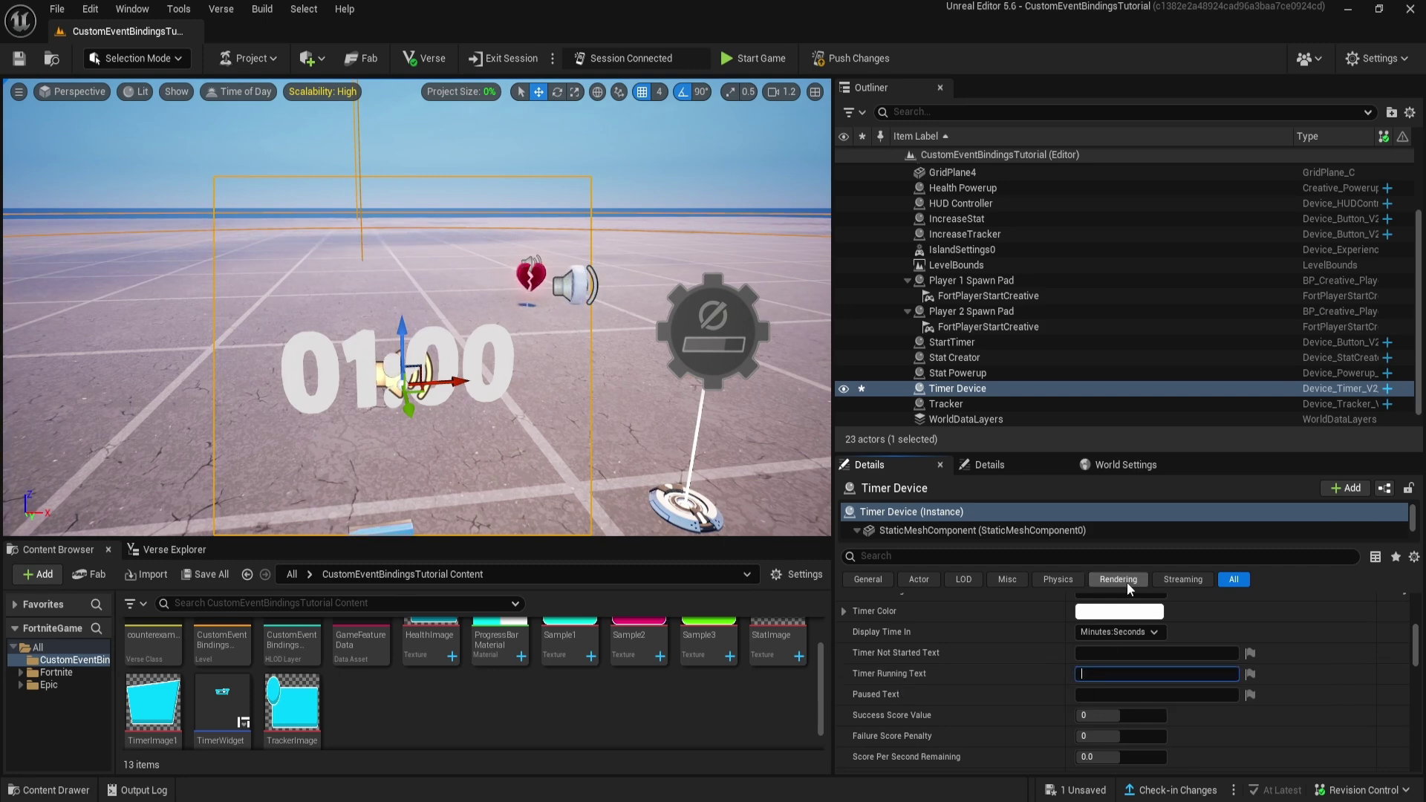
type("Hurry Up!")
key("Return")
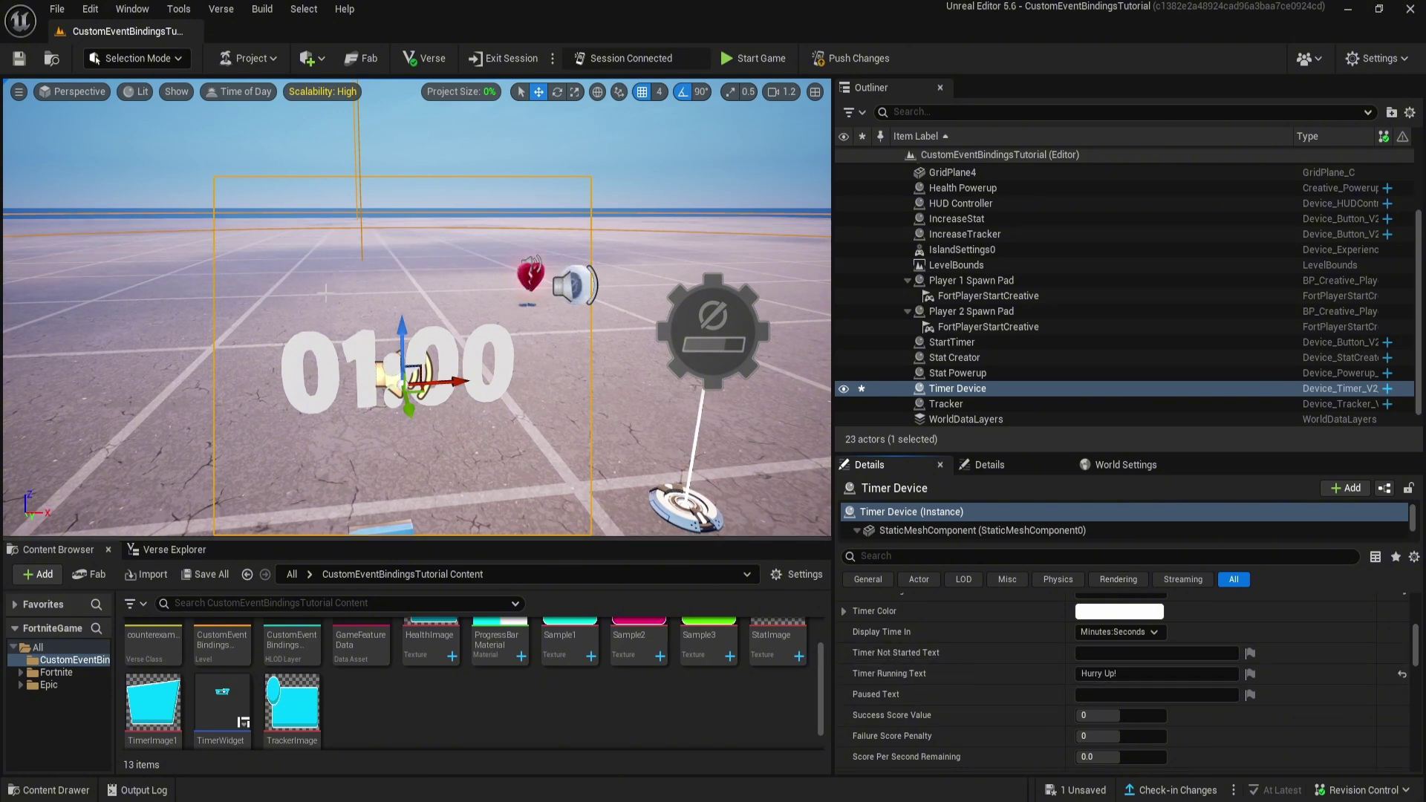
- Assign TimerWidget as the Timer Device's Custom Widget Class in its user options
scroll(1043, 688, "down", 10)
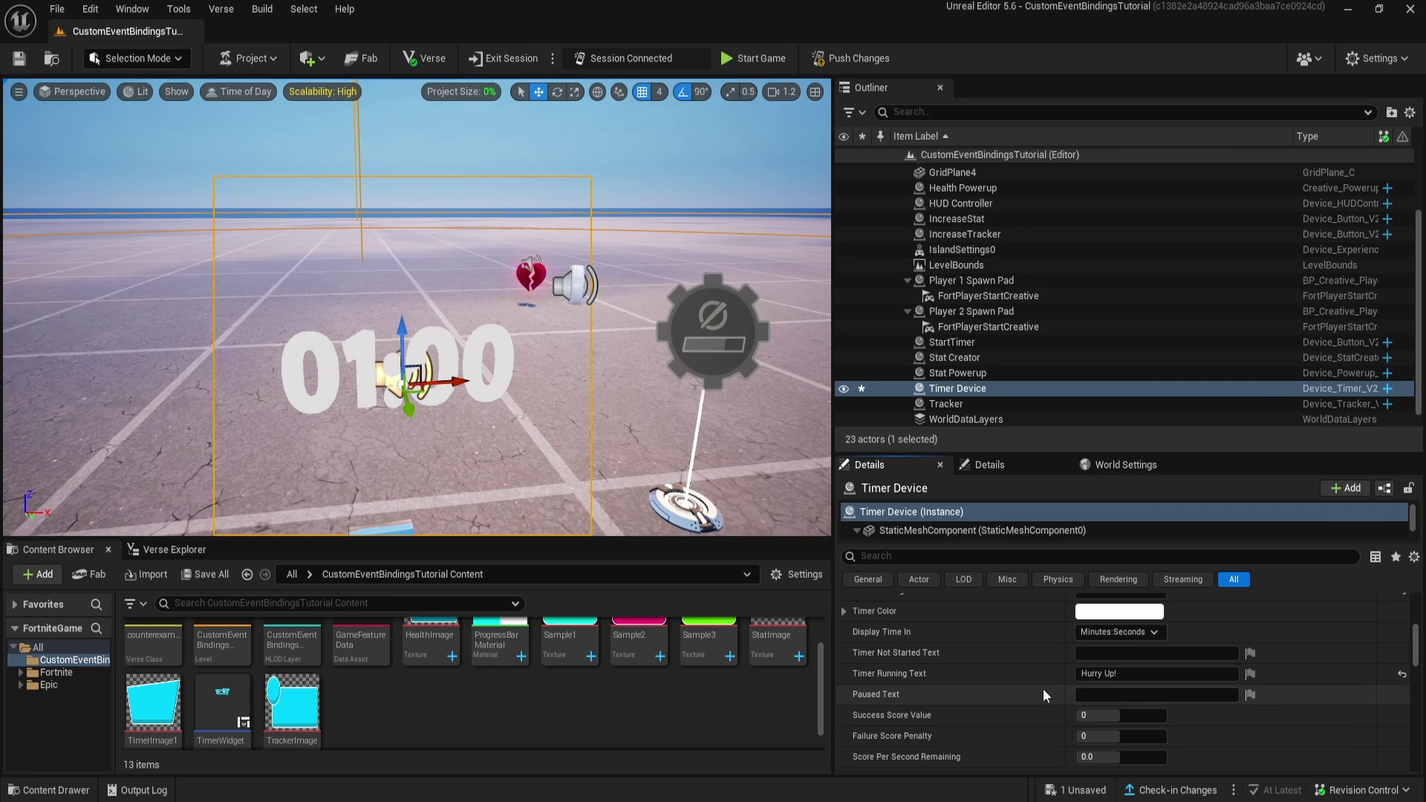
scroll(1009, 689, "down", 15)
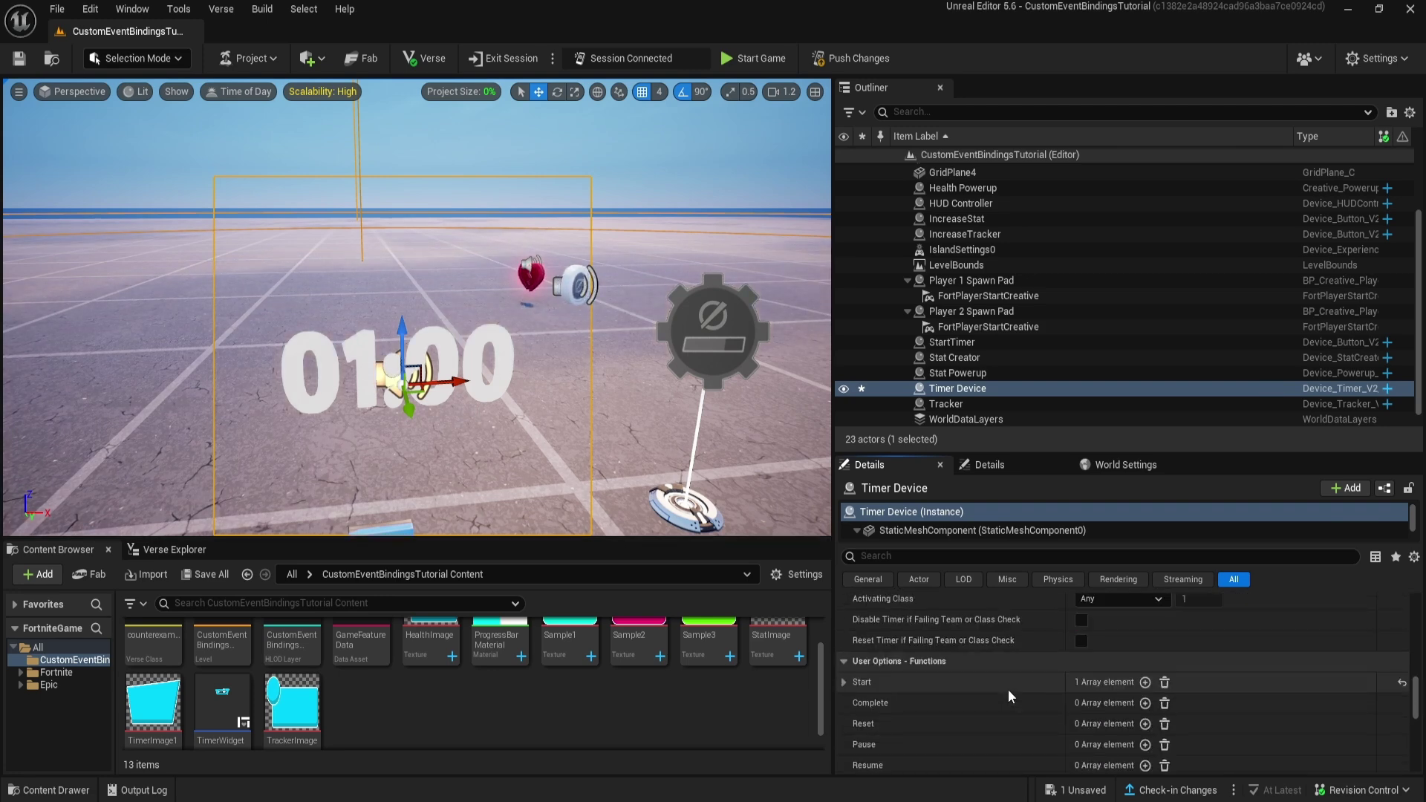
scroll(1008, 693, "down", 10)
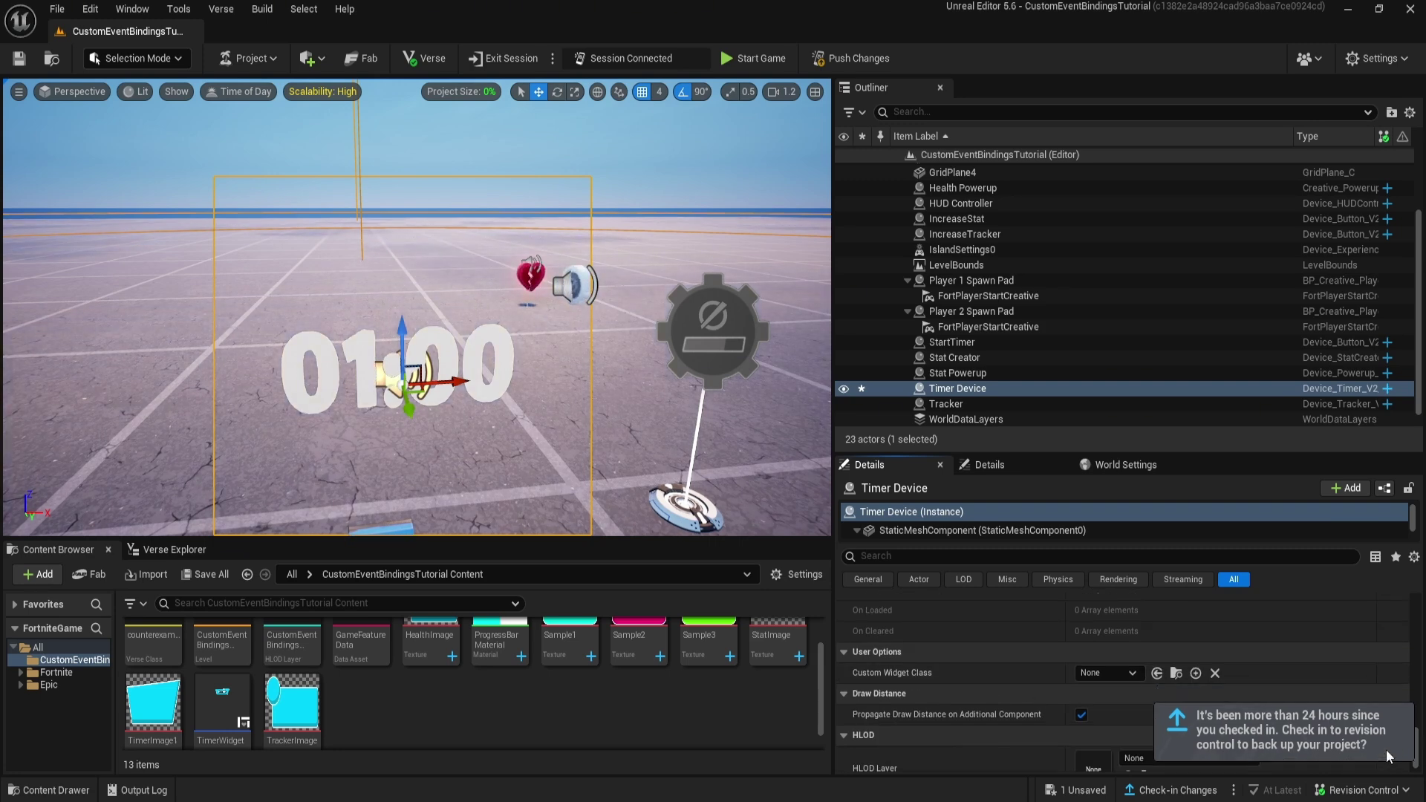
left_click(1117, 680)
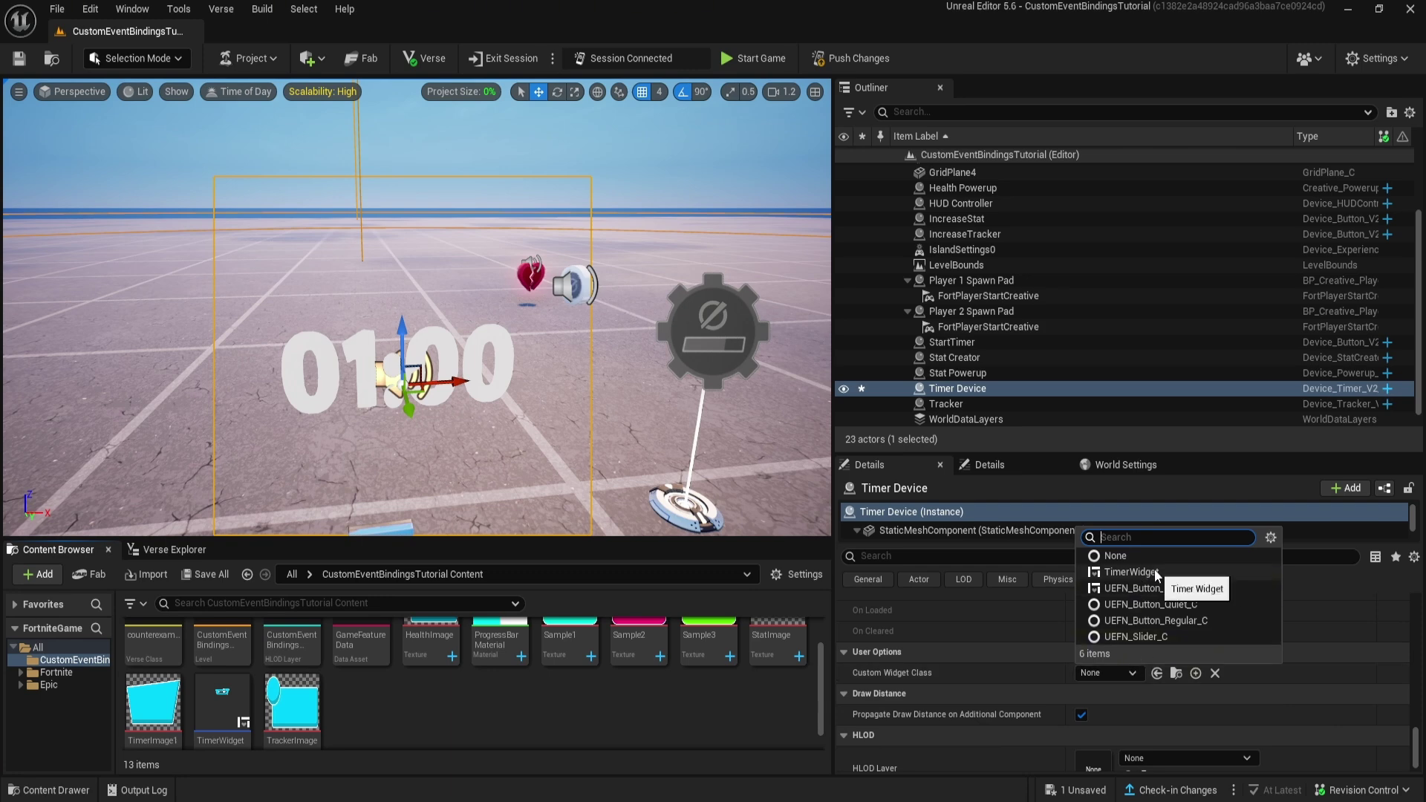
left_click(1130, 571)
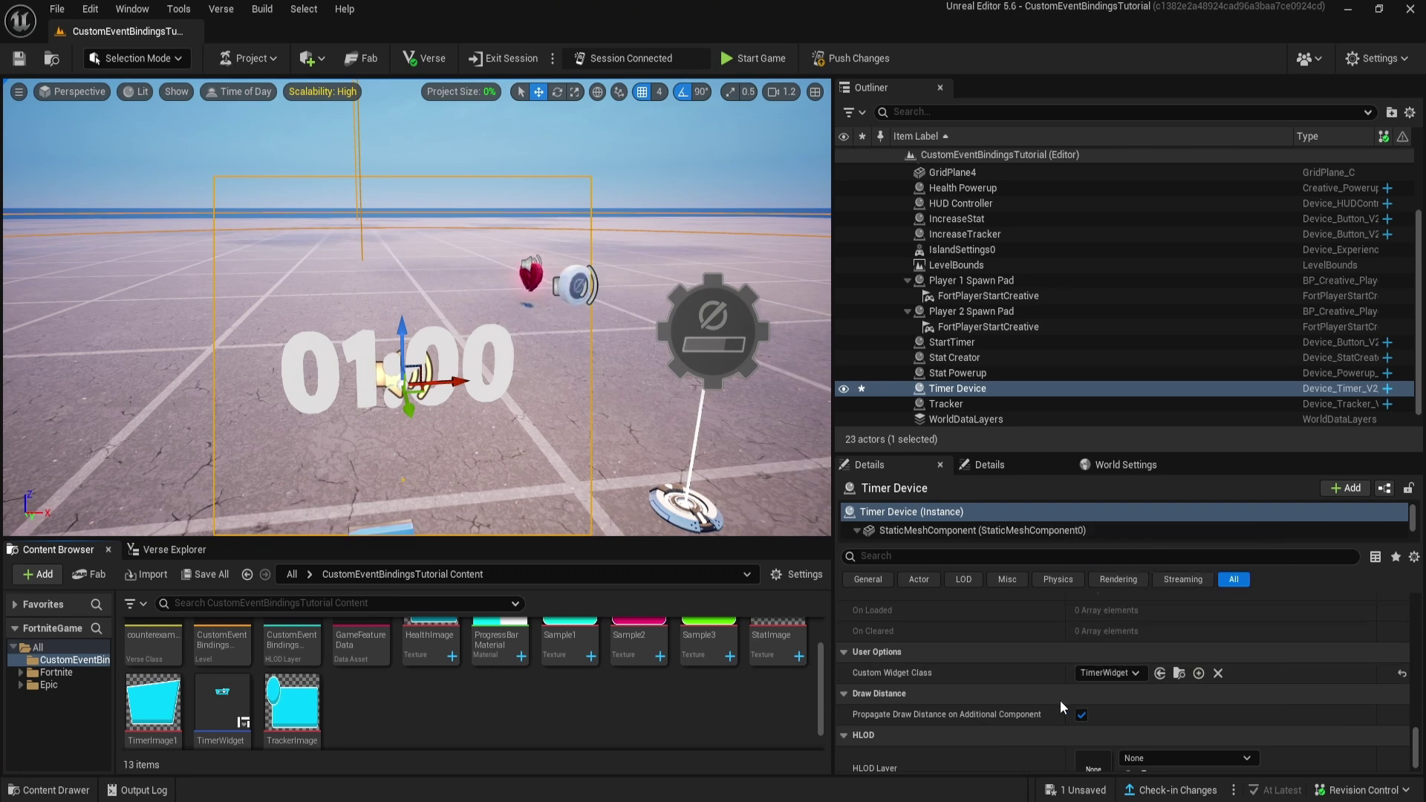
- Check which device and event are bound to the Timer Device's Start function
scroll(1039, 699, "up", 5)
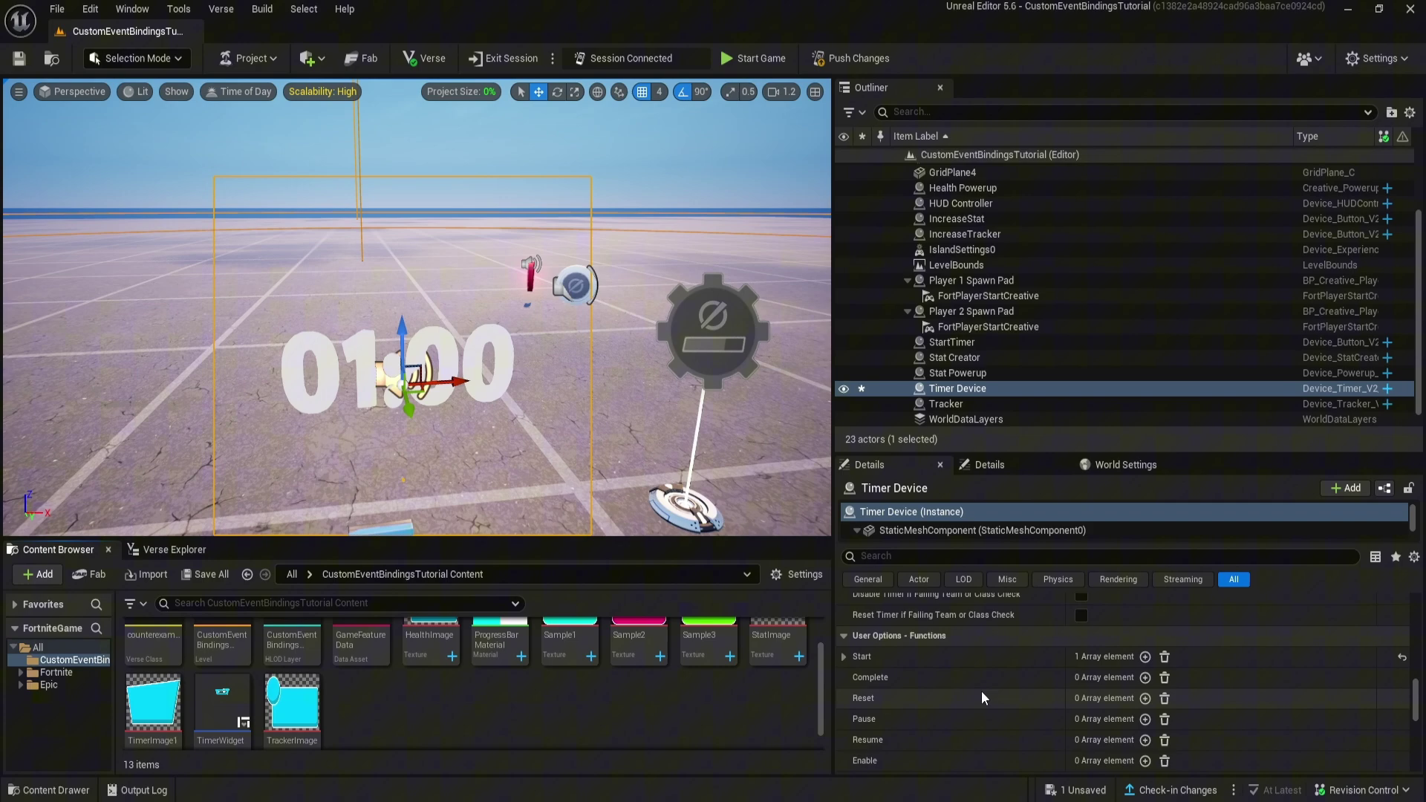
left_click(845, 656)
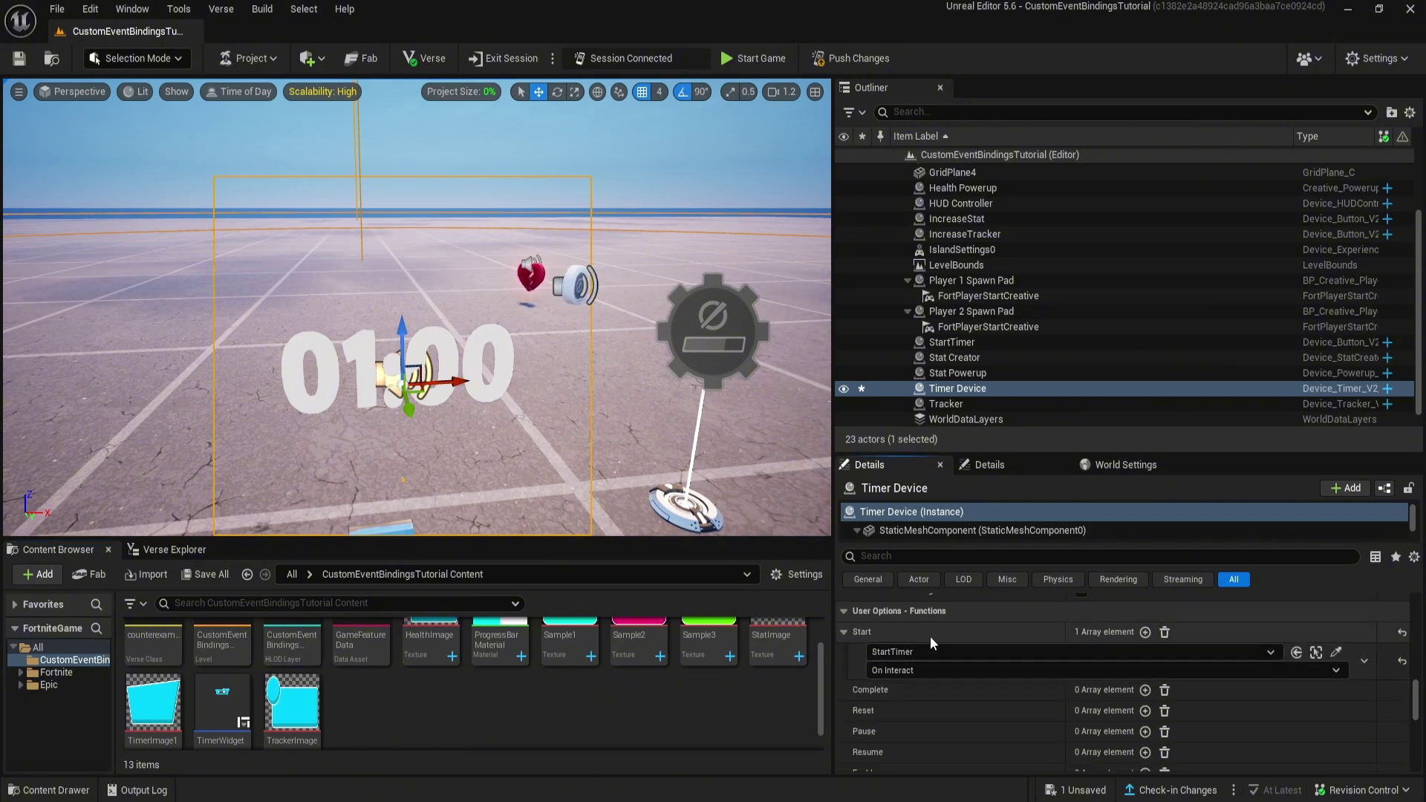
scroll(416, 312, "down", 5)
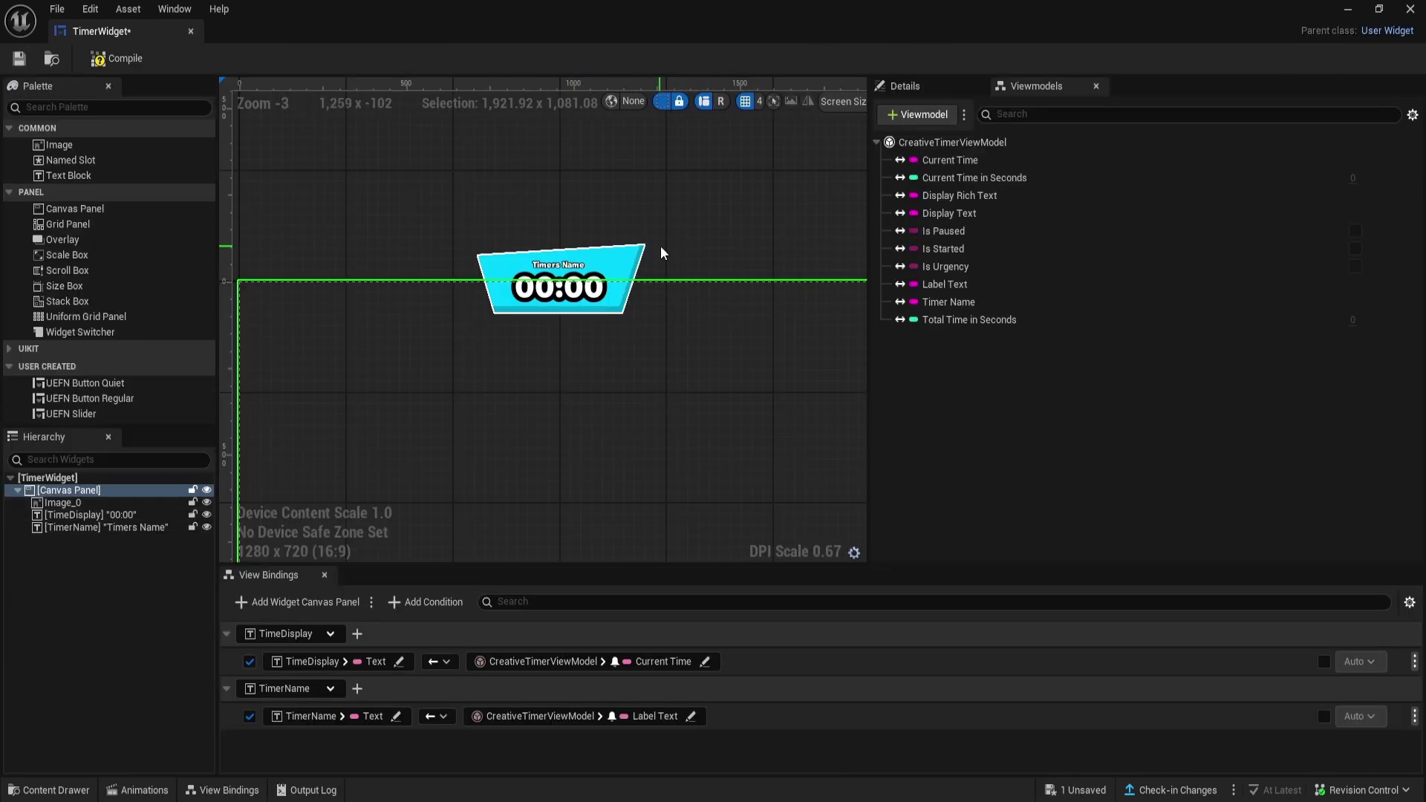
- Hide the view bindings of TimerWidget, check the timer's placement against the canvas edge, then compile, save and close the widget
left_click(323, 574)
scroll(499, 341, "up", 1)
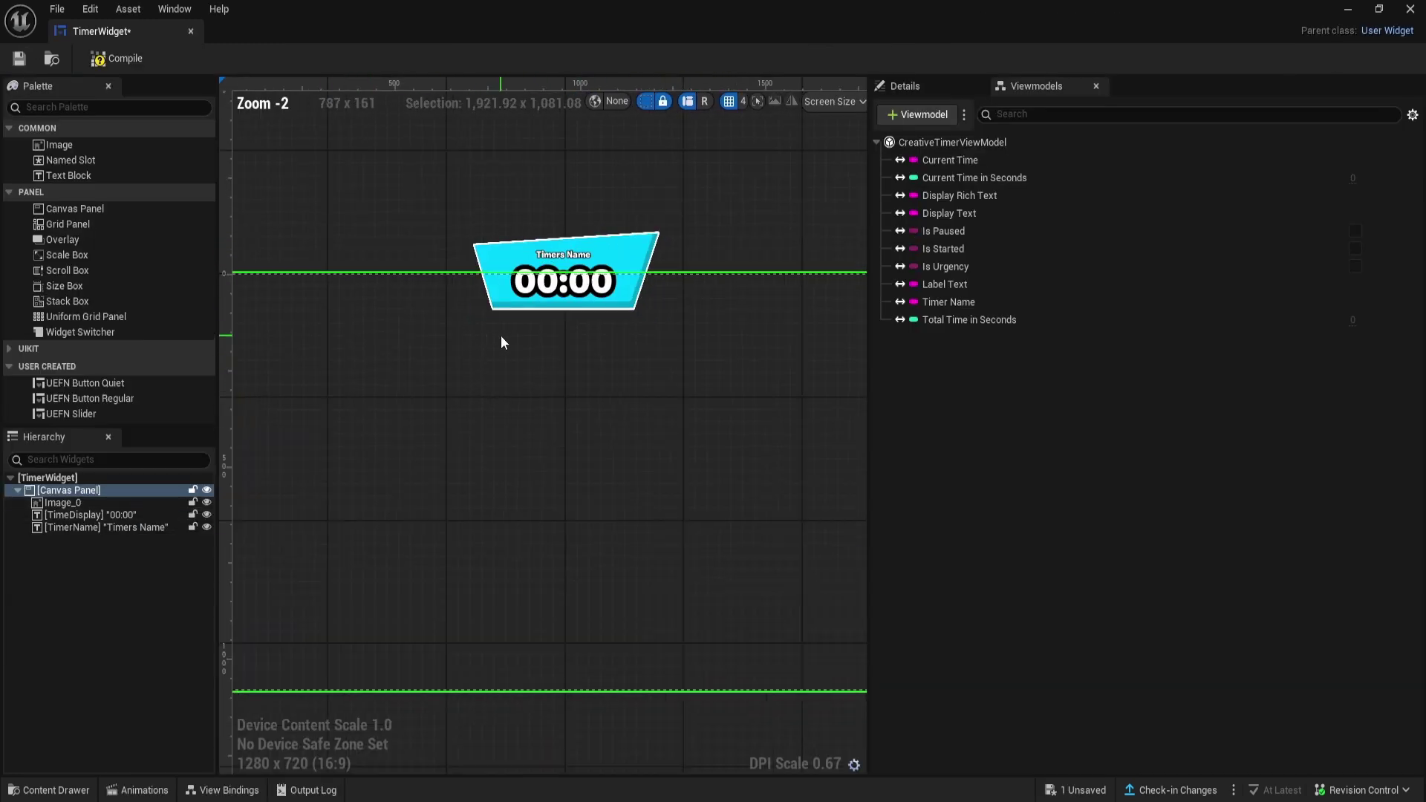
scroll(505, 350, "down", 2)
scroll(553, 320, "up", 2)
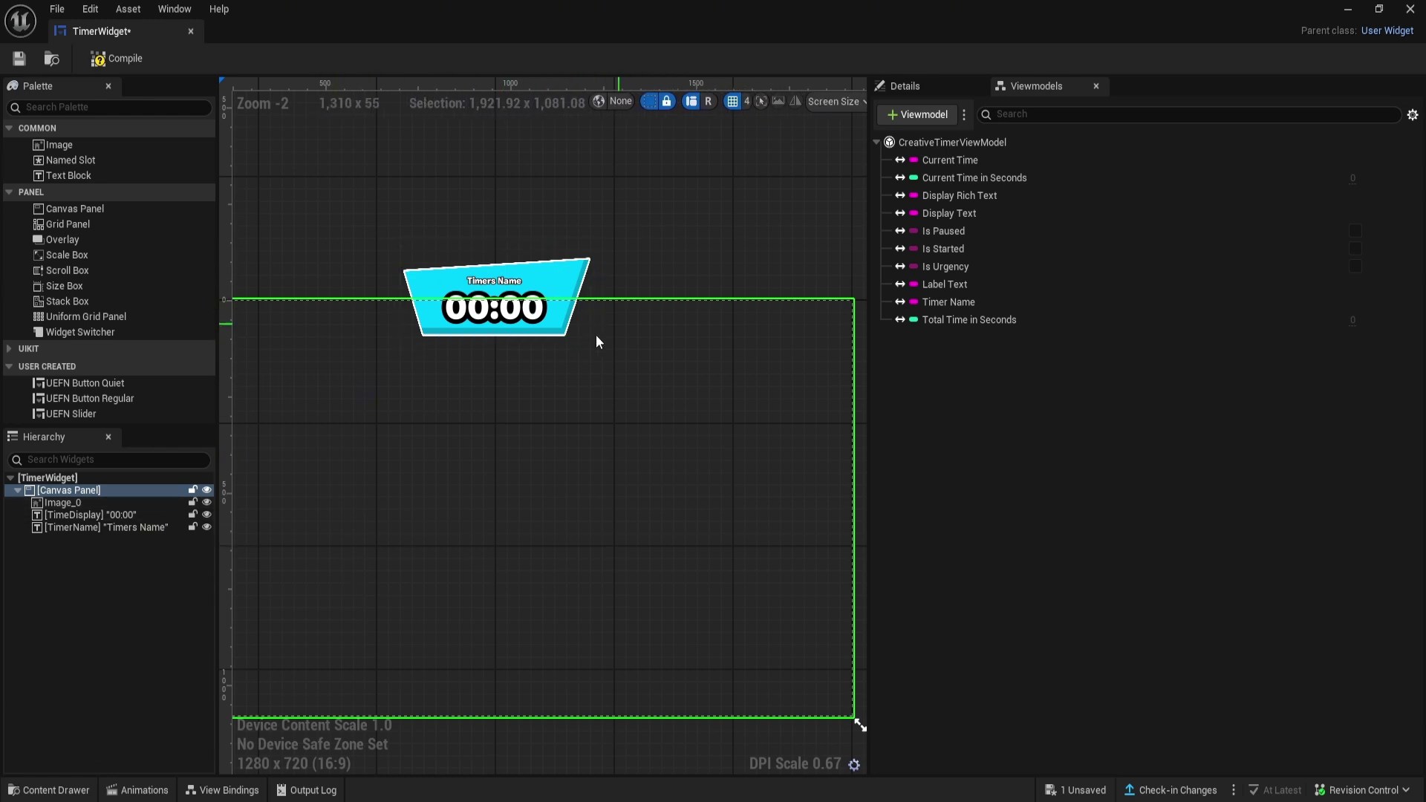
scroll(555, 505, "up", 3)
scroll(517, 471, "down", 5)
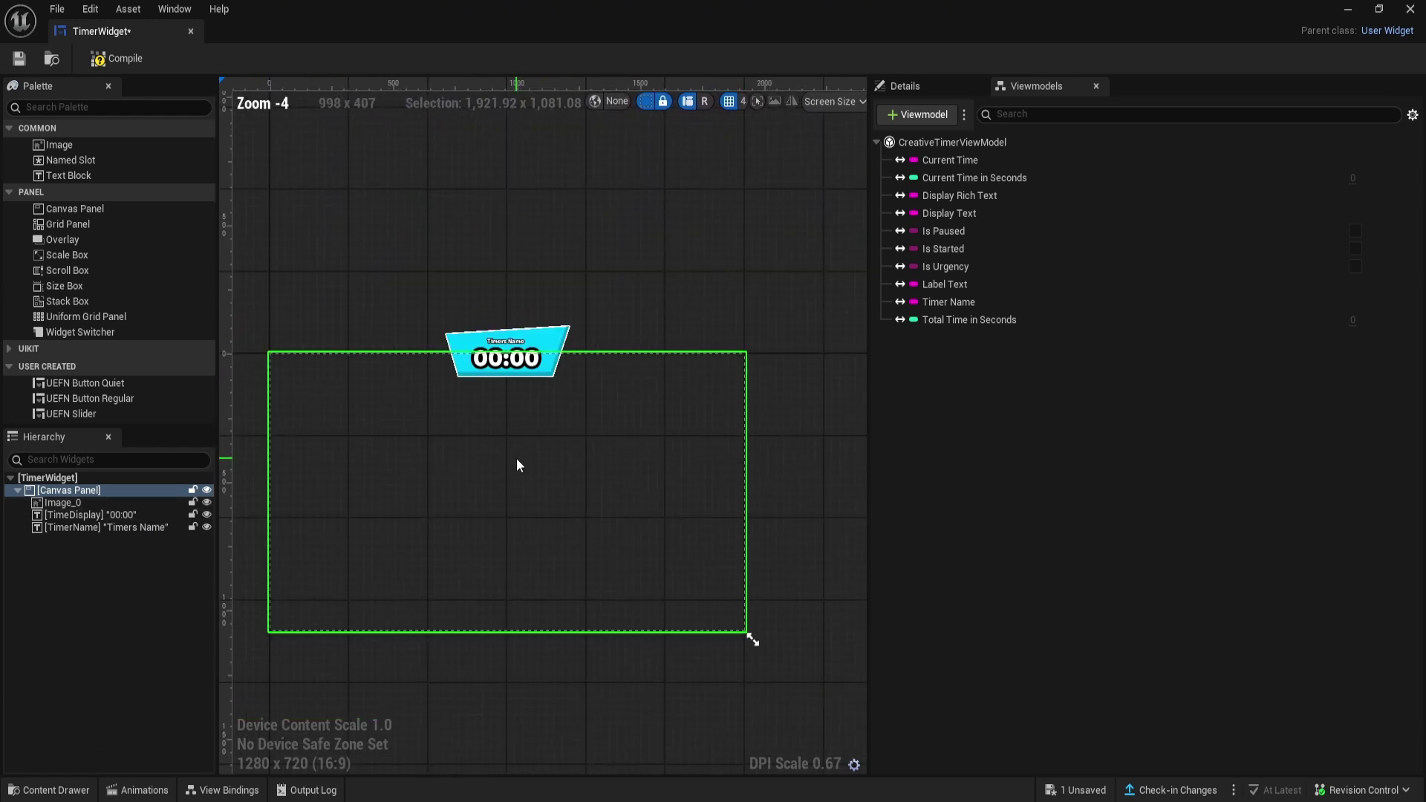
scroll(470, 353, "up", 3)
scroll(470, 353, "up", 1)
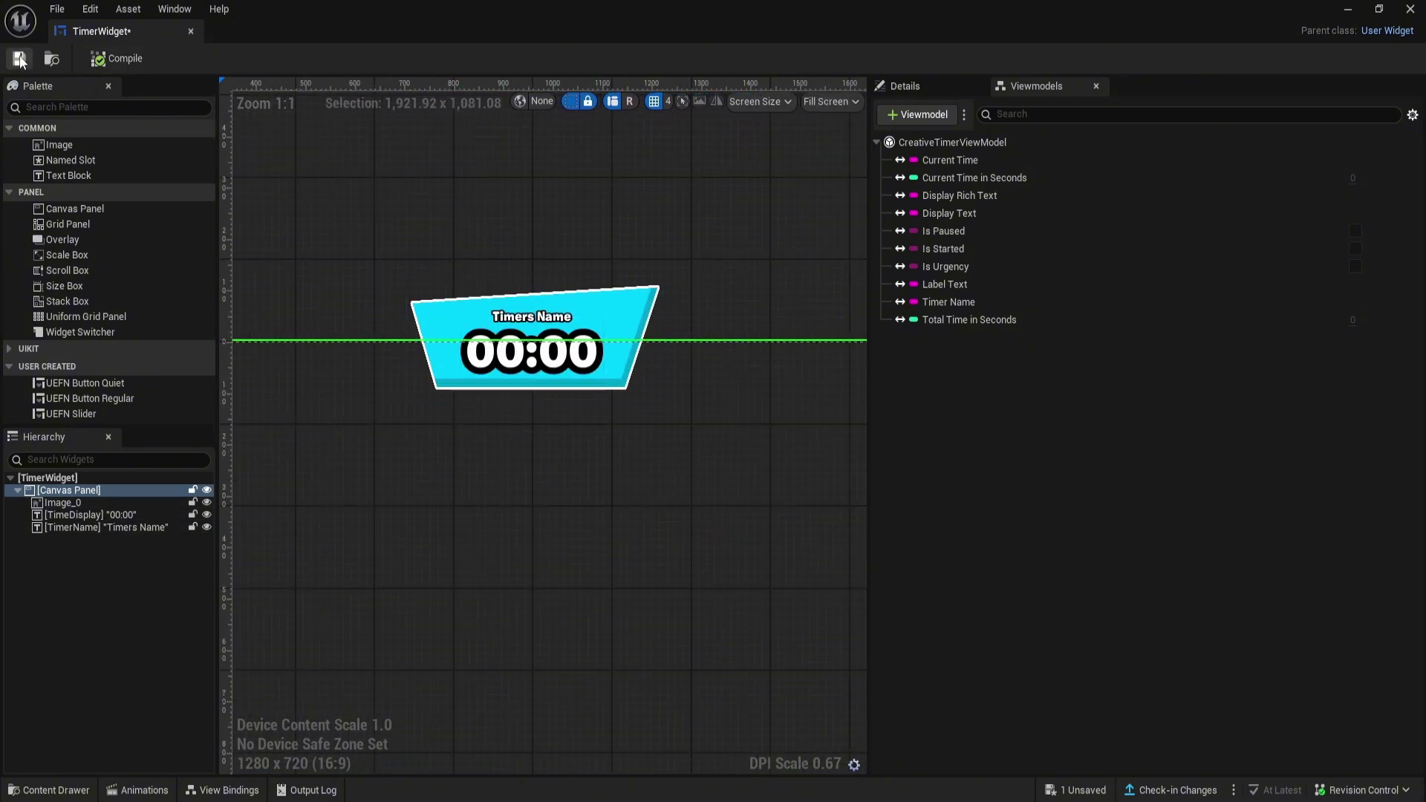
left_click(21, 59)
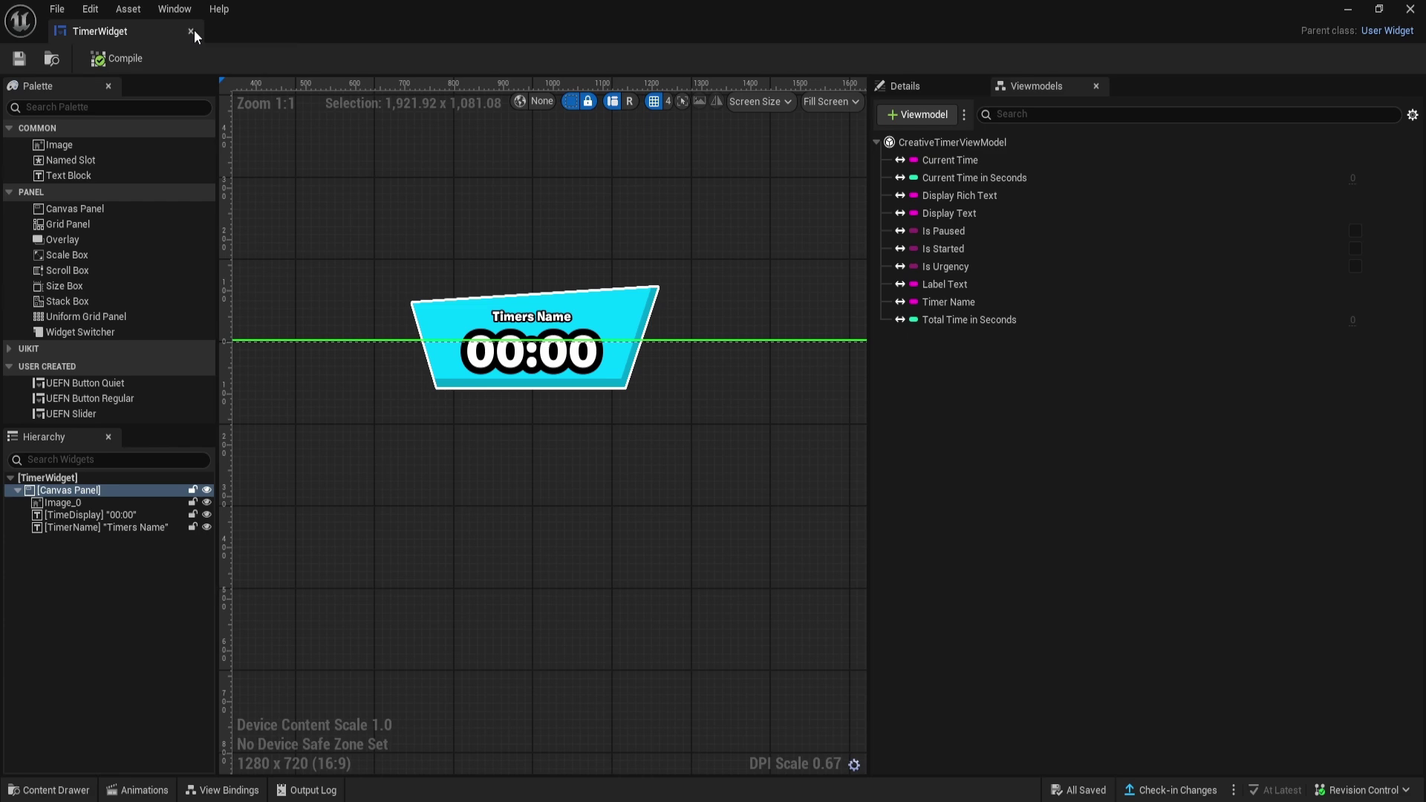
left_click(190, 32)
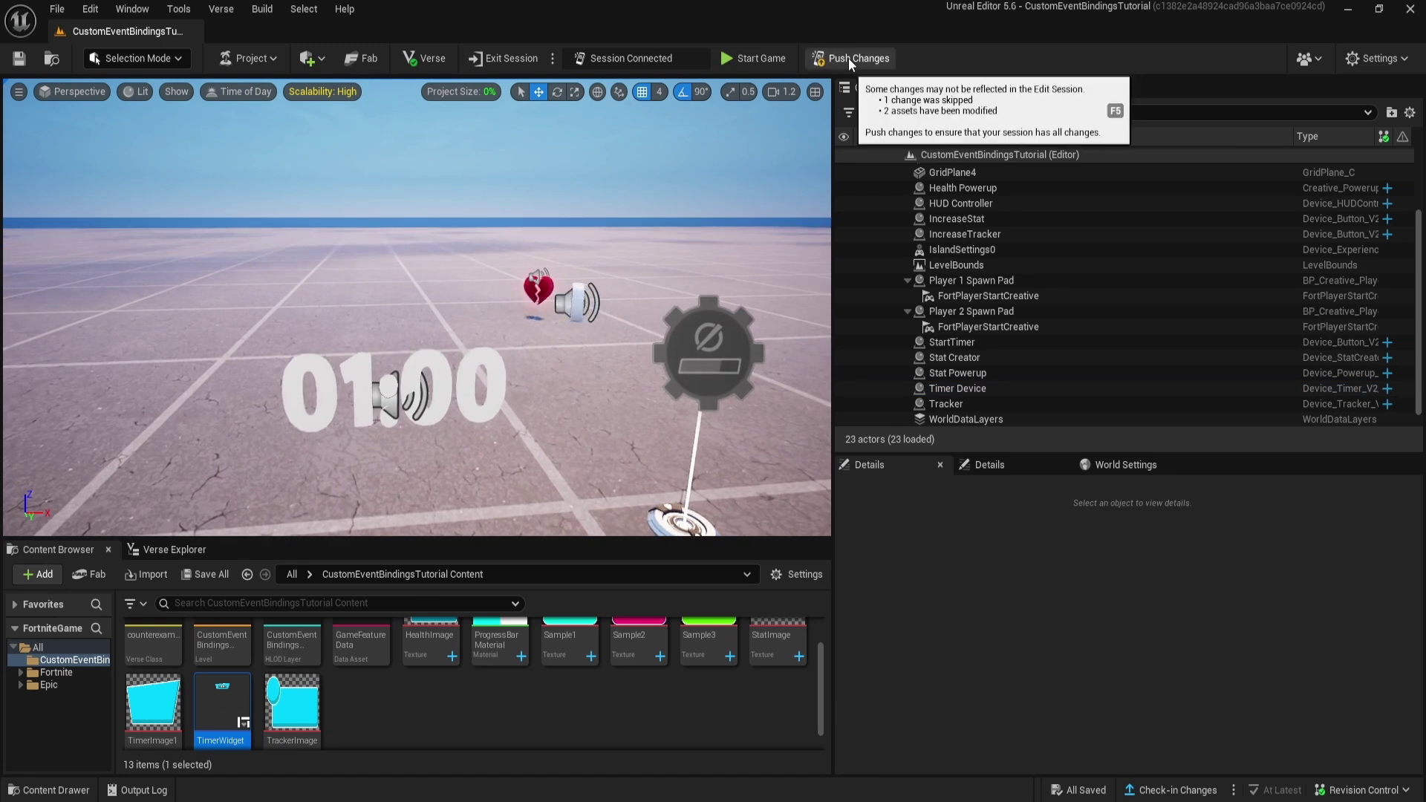
- Push the changes to the live session, start the game and activate the Start Timer button
left_click(847, 58)
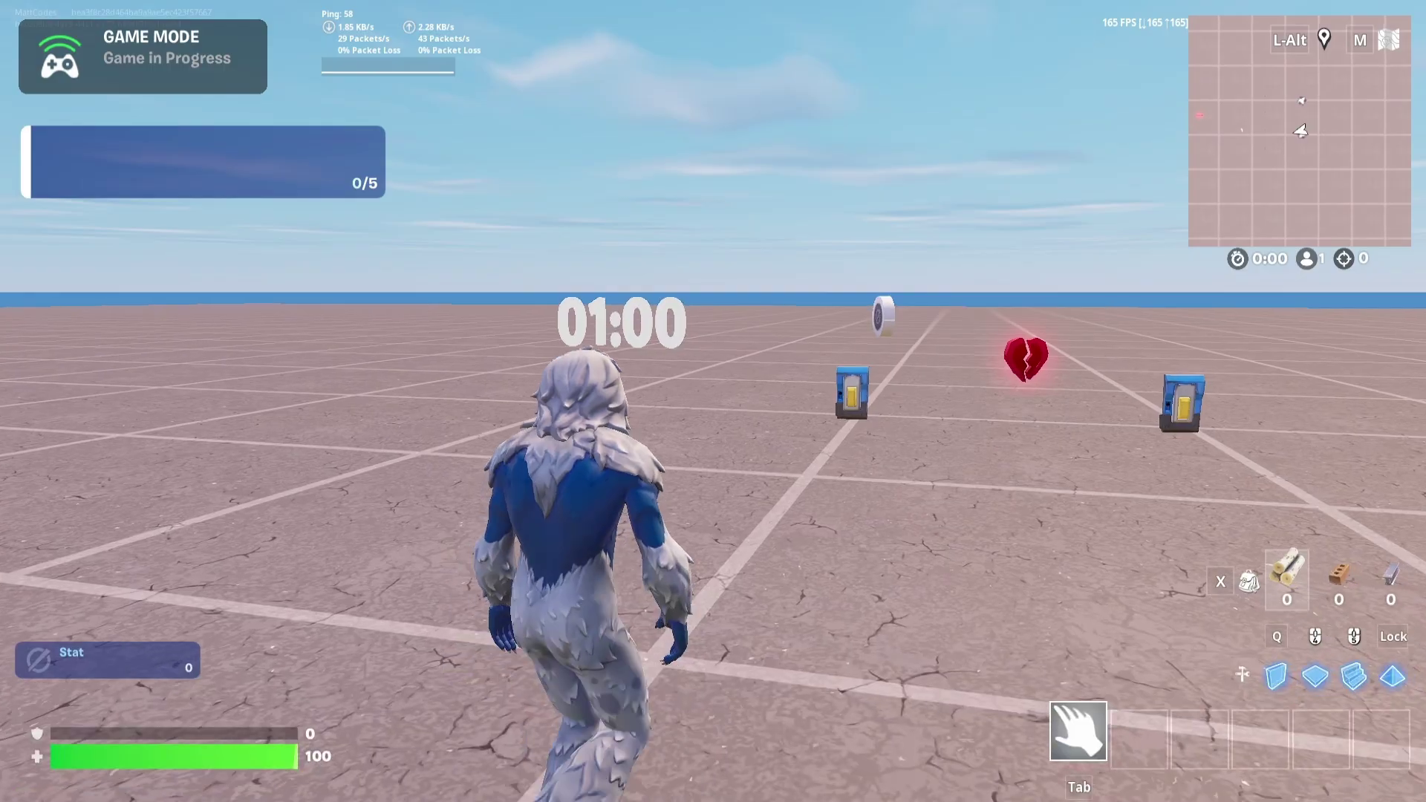
key("w")
key("e")
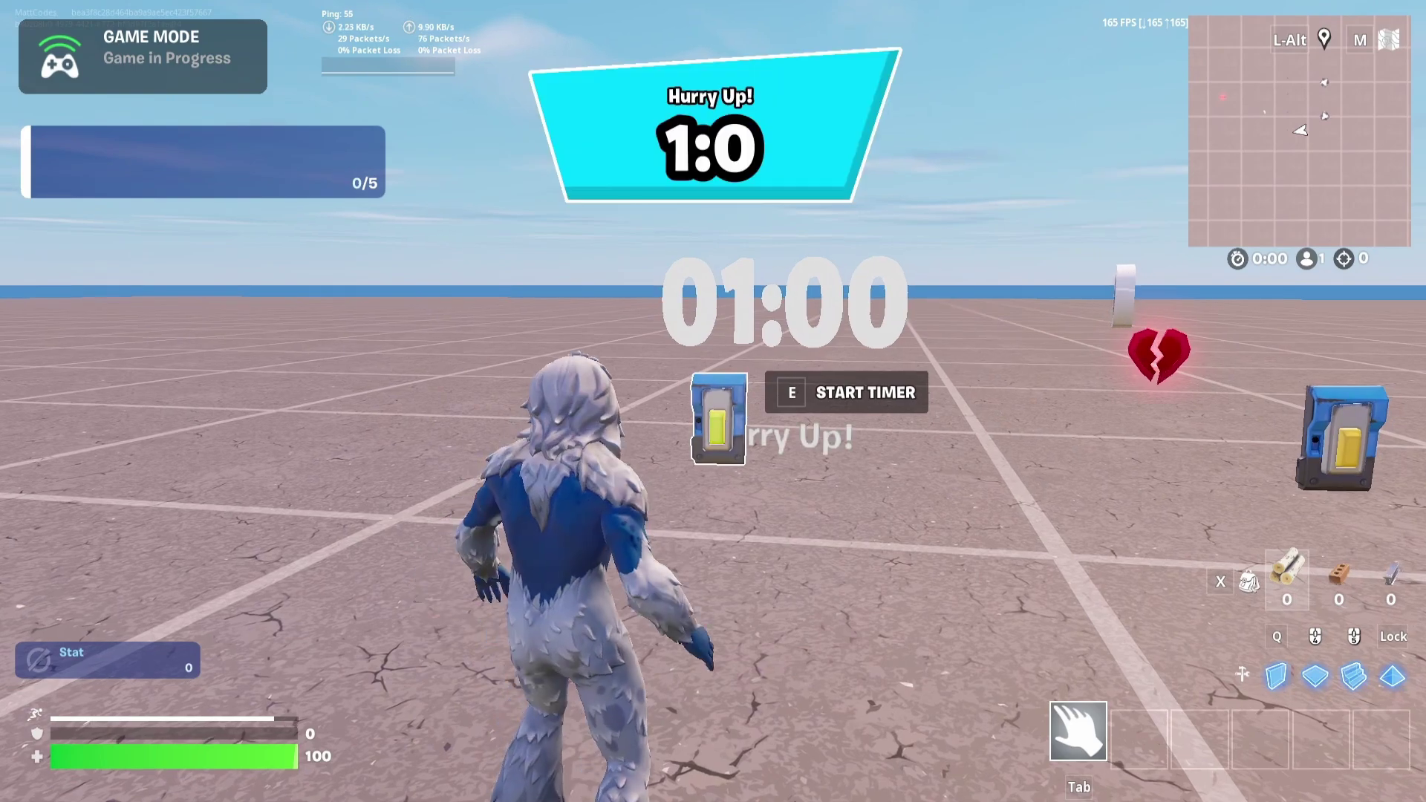
- Examine the custom timer's countdown and label on the HUD while moving around the island, and end the game
key("a")
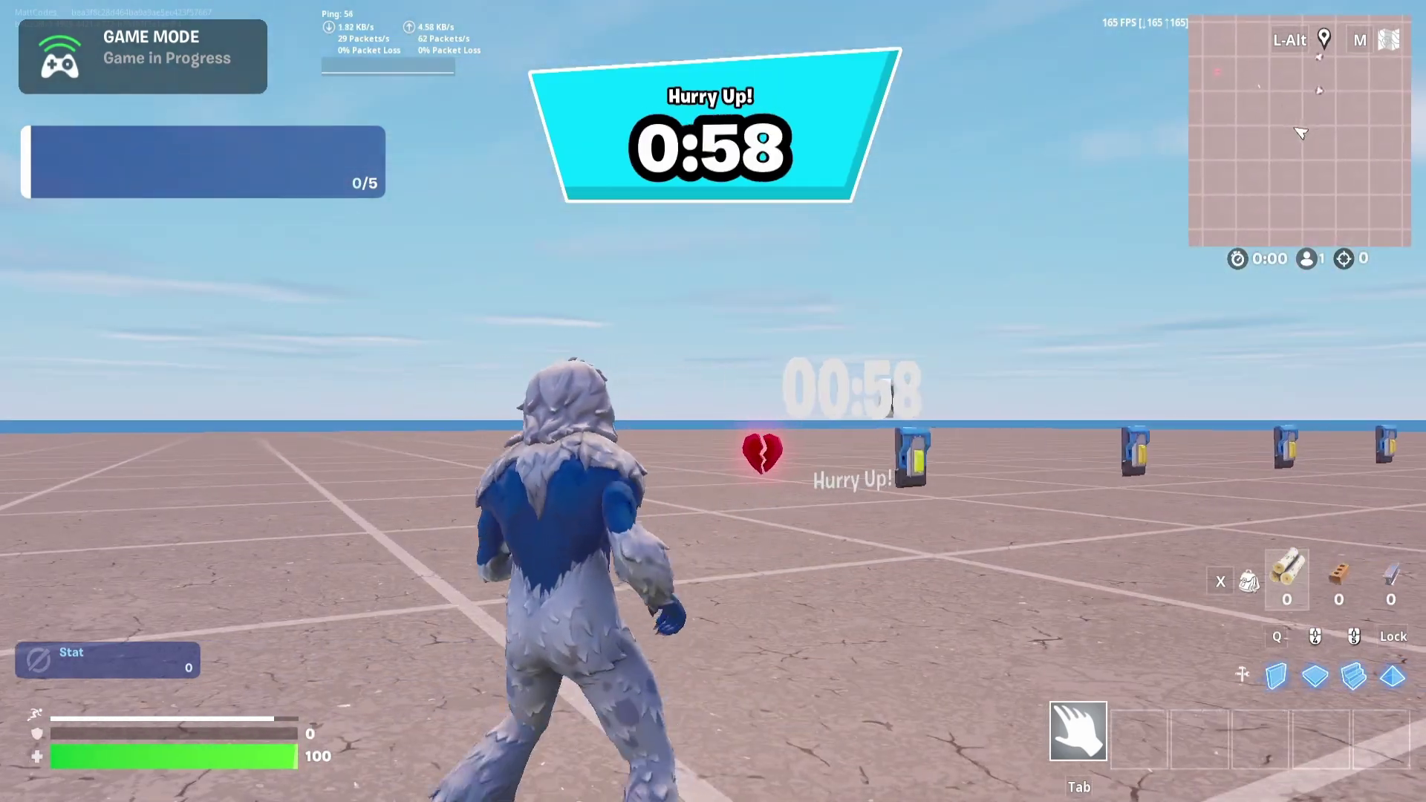
key("d")
key("ctrl")
key("ctrl")
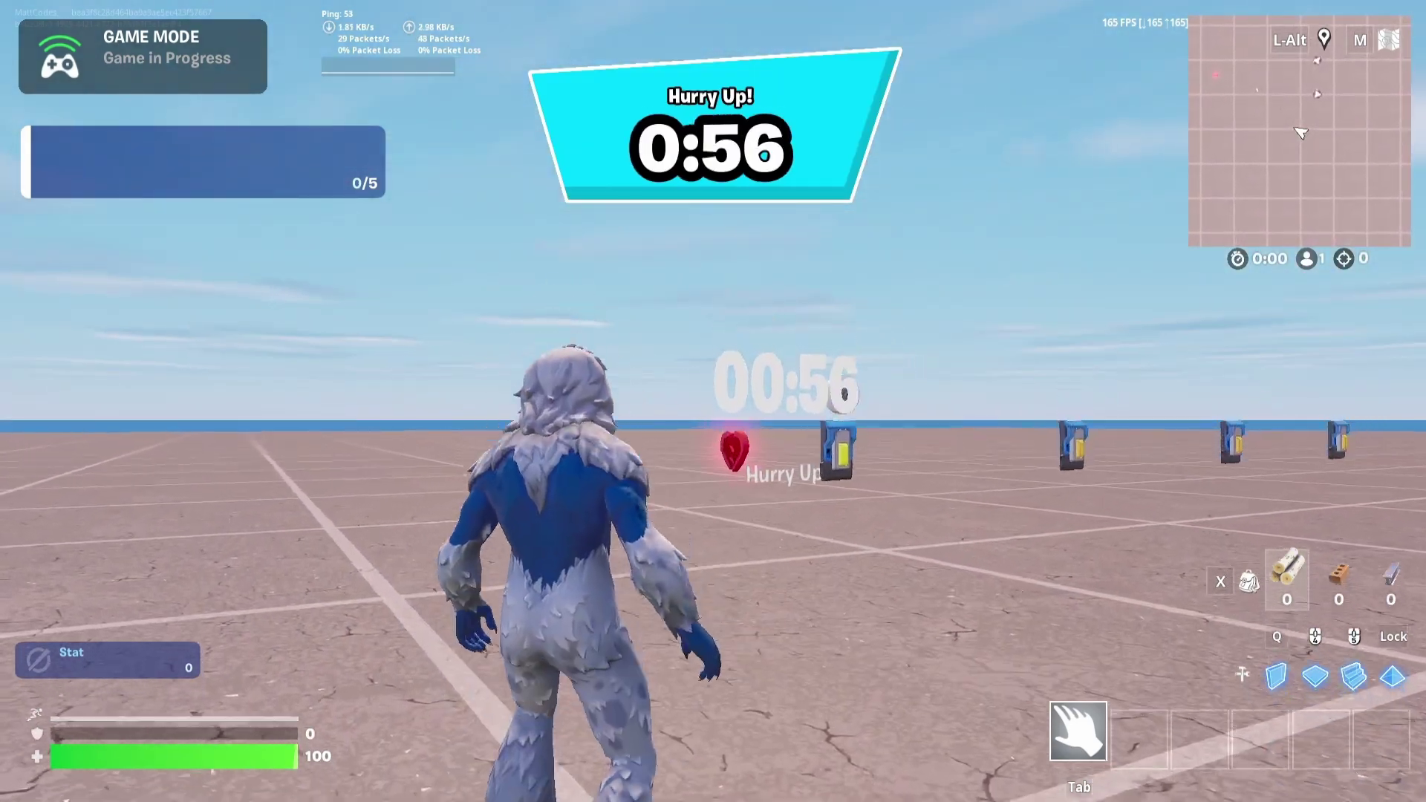
key("w")
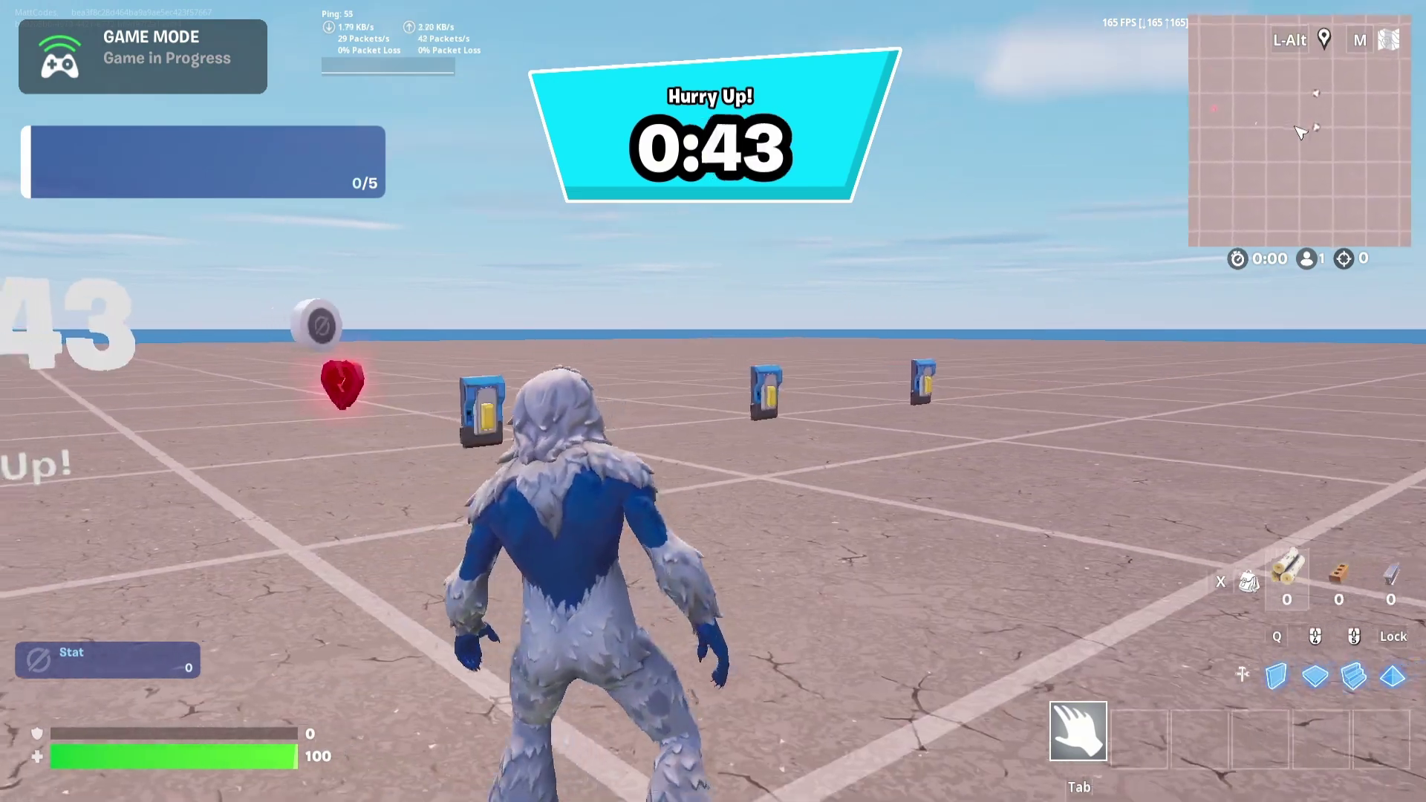
key("w")
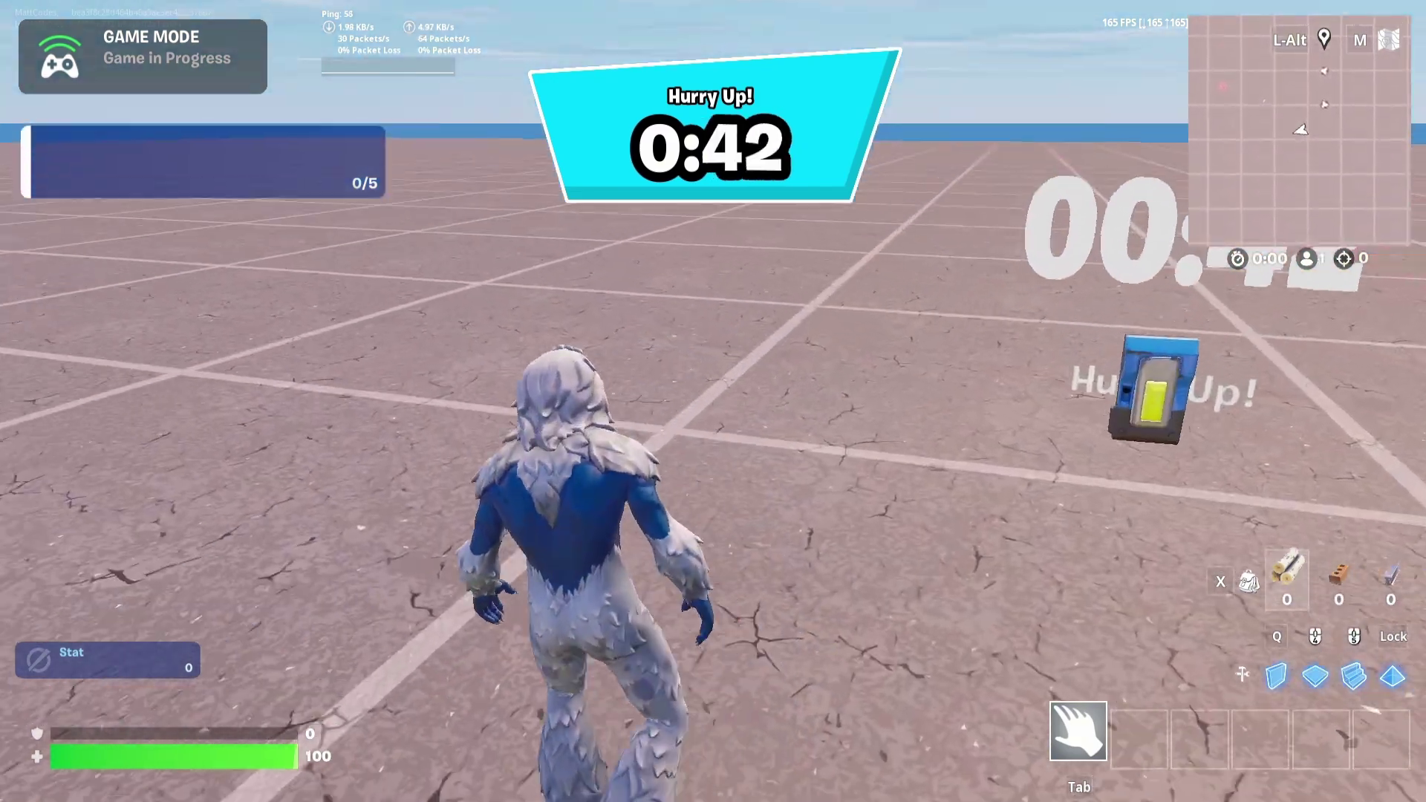
key("w")
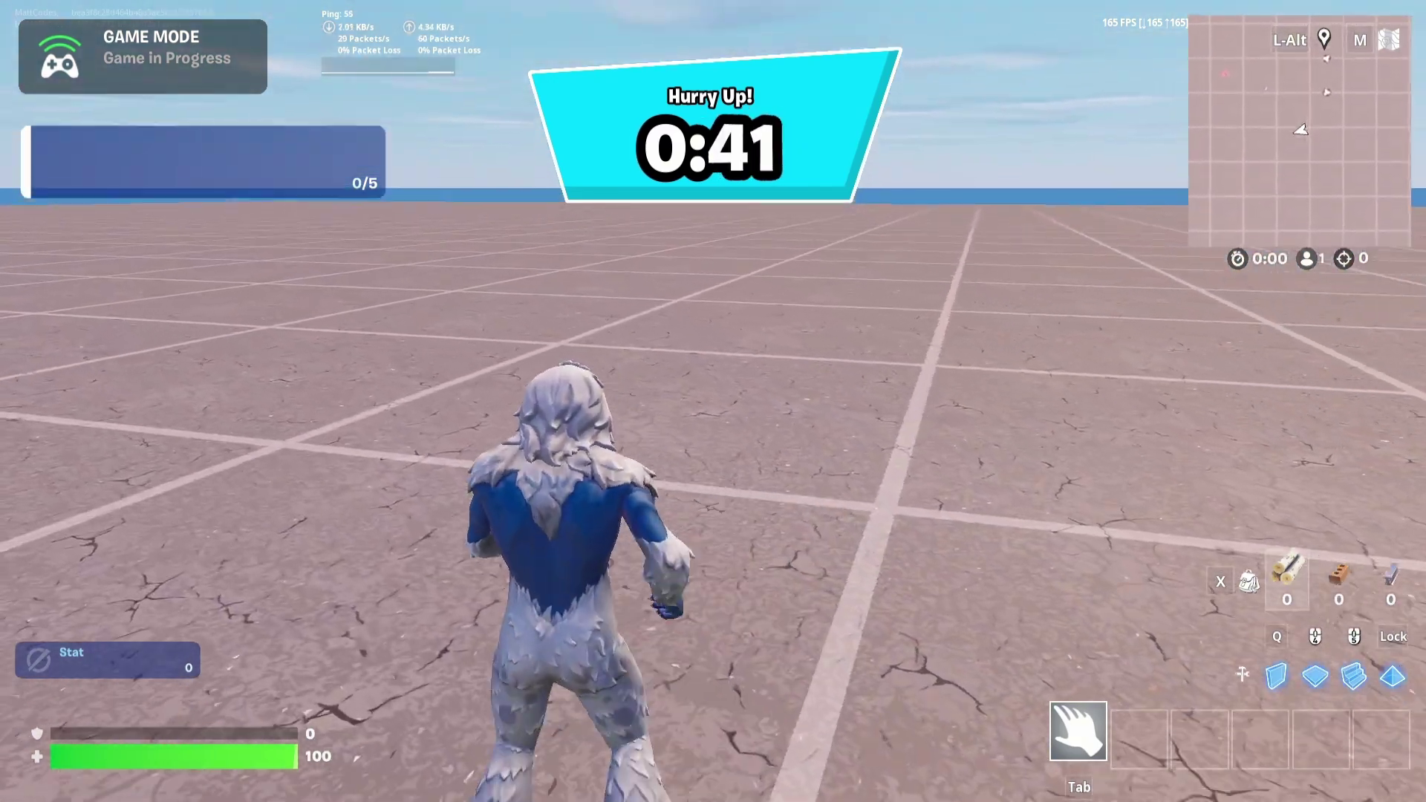
key("w")
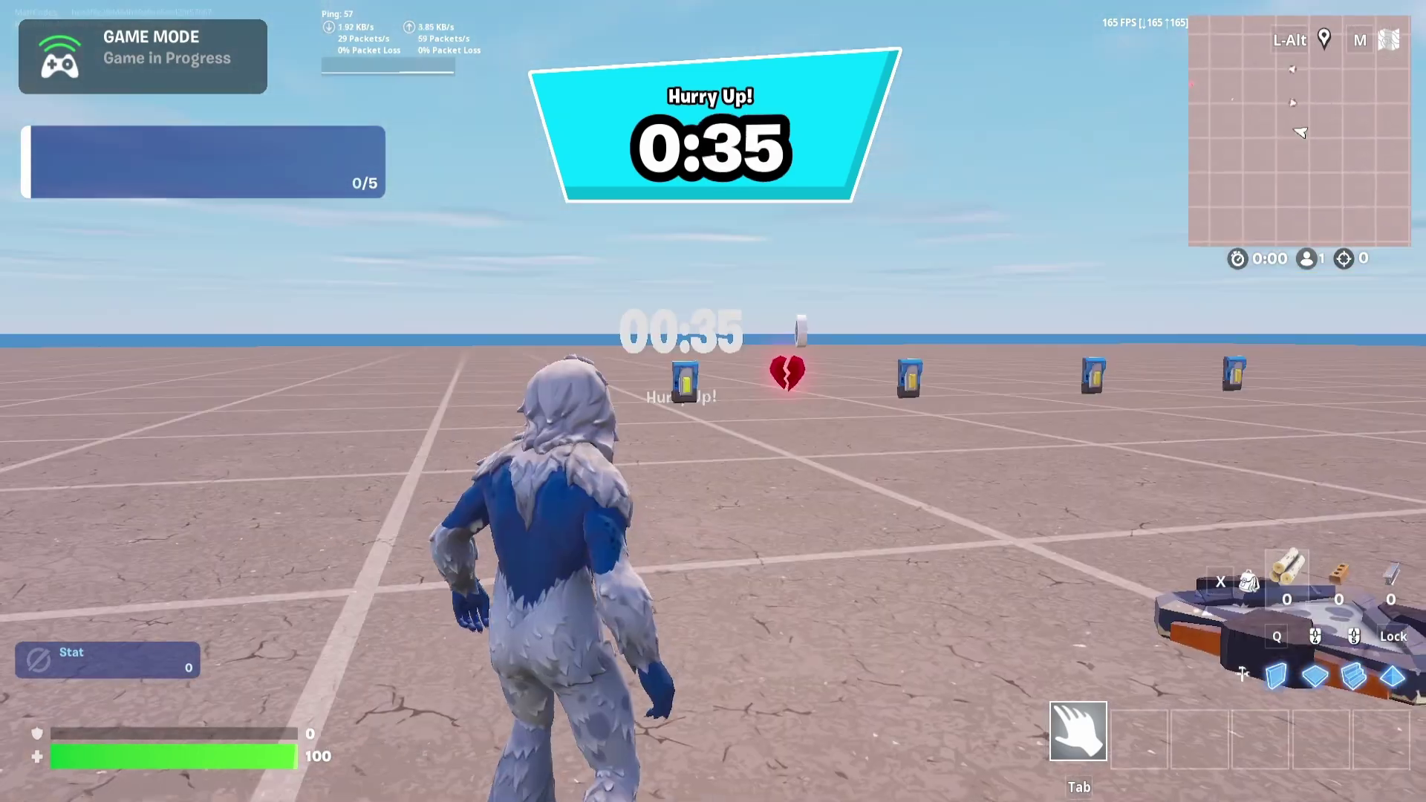
key("w")
key("w")
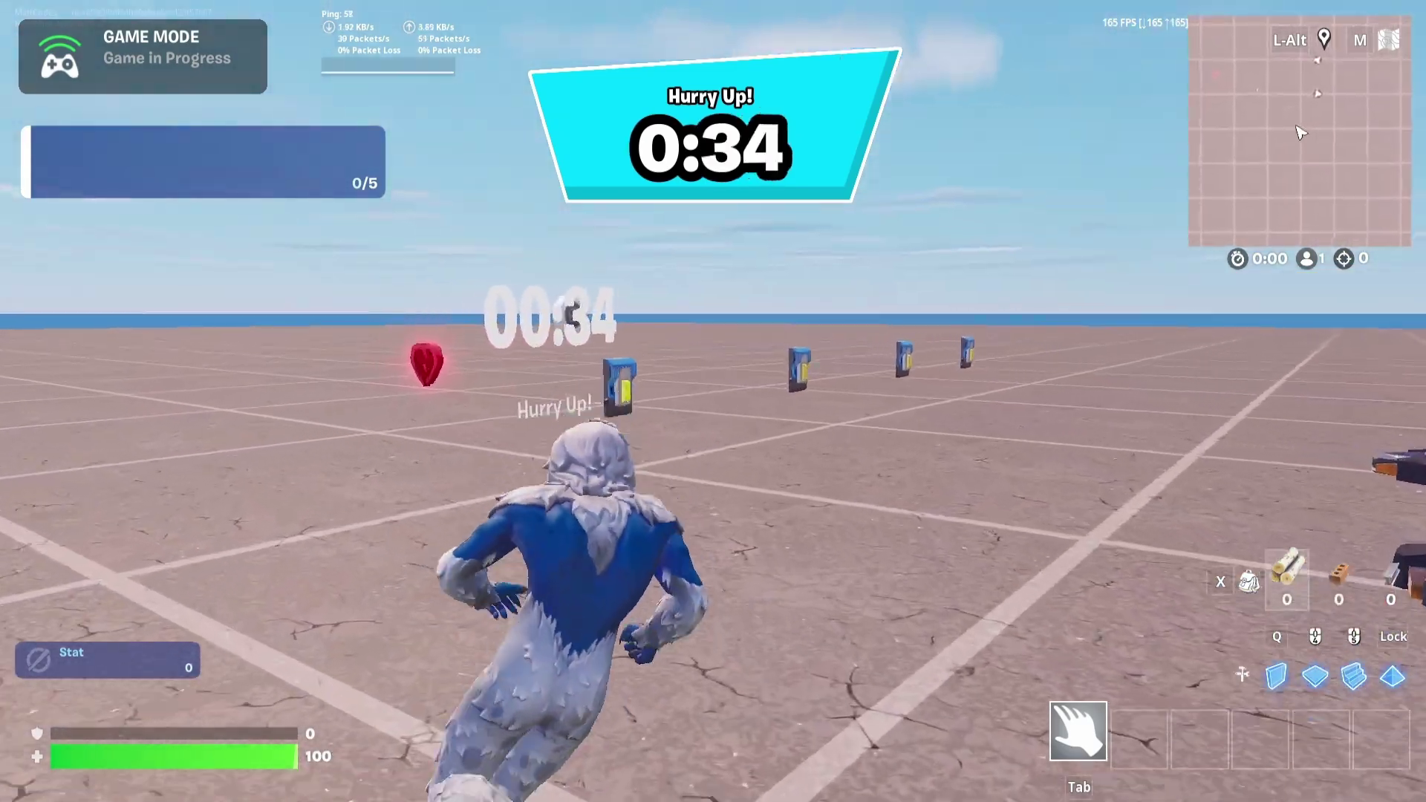
key("w")
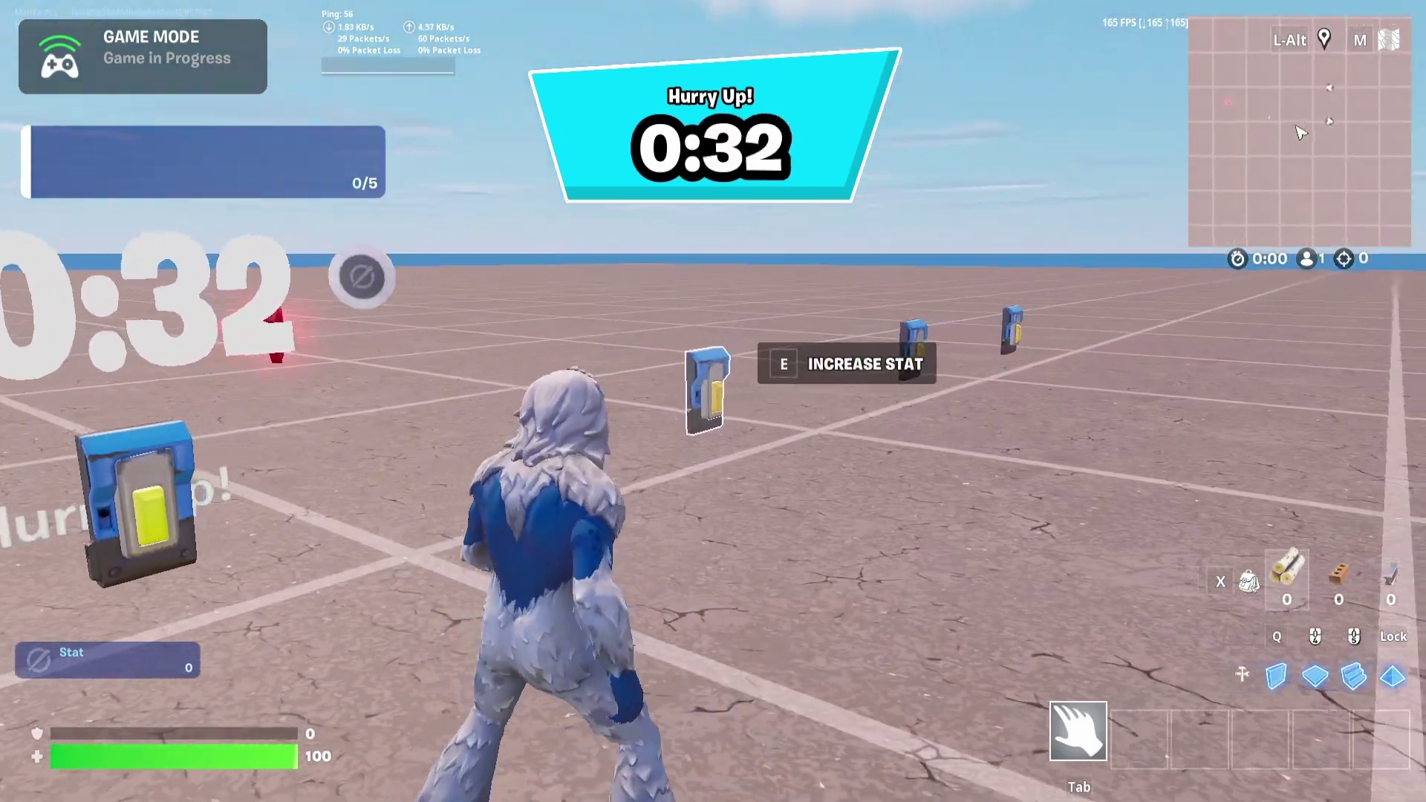
key("Escape")
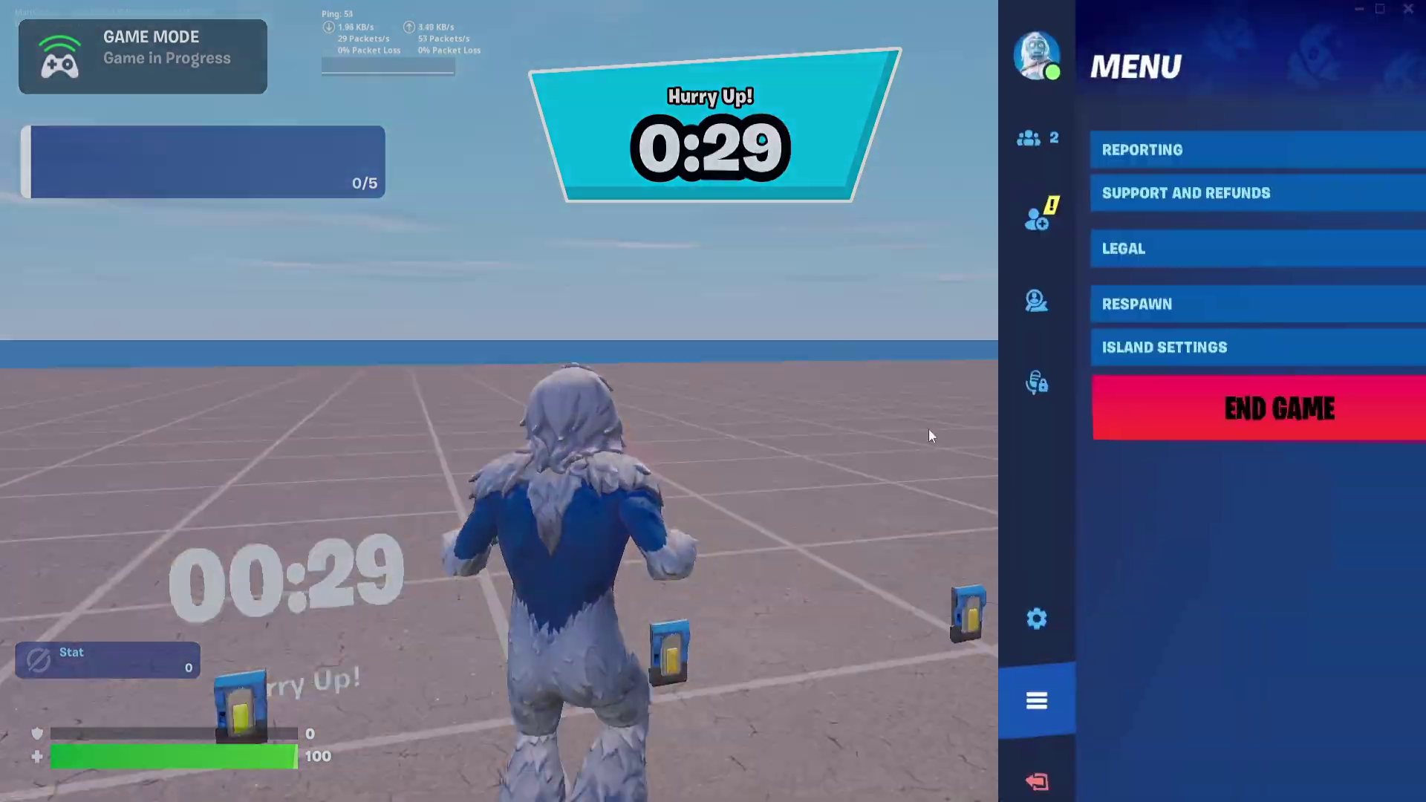
left_click(1247, 407)
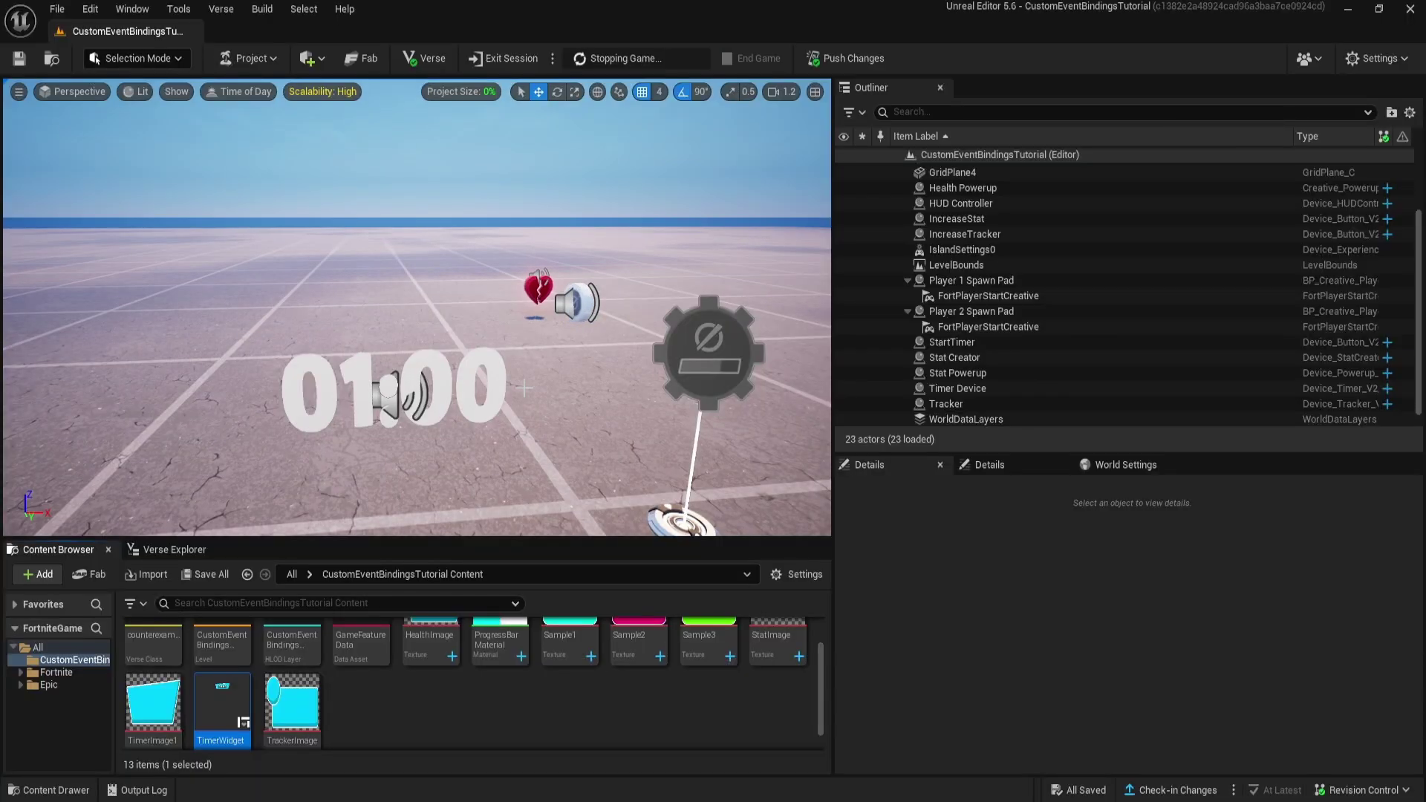
- Select the Tracker device above its button in the level
key("s")
right_click_drag(525, 388, 587, 384)
key("w")
key("w")
scroll(594, 386, "down", 3)
key("s")
left_click(421, 336)
right_click_drag(626, 481, 627, 480)
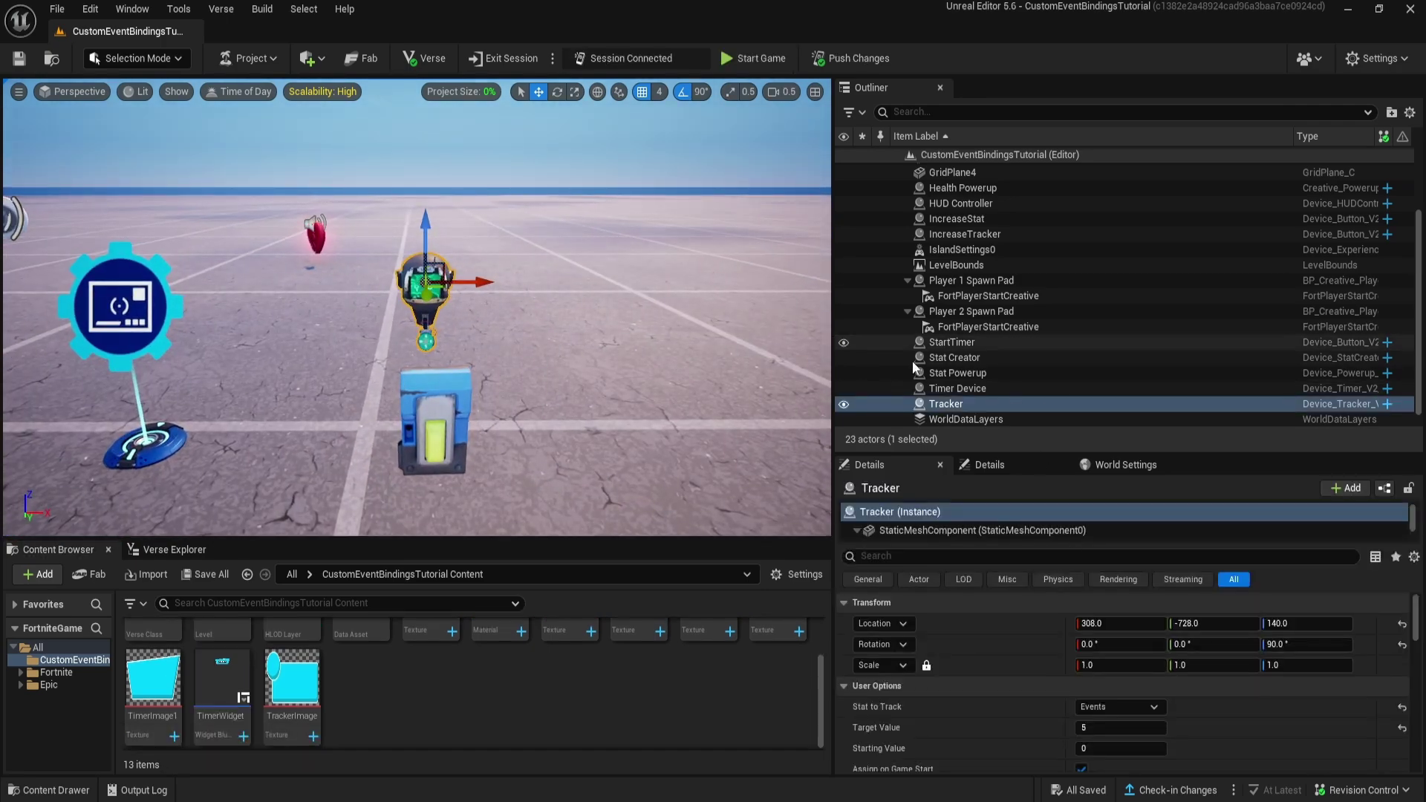
- Create a Widget Blueprint named TrackerWidget in the project content folder and open it for editing
scroll(448, 714, "down", 1)
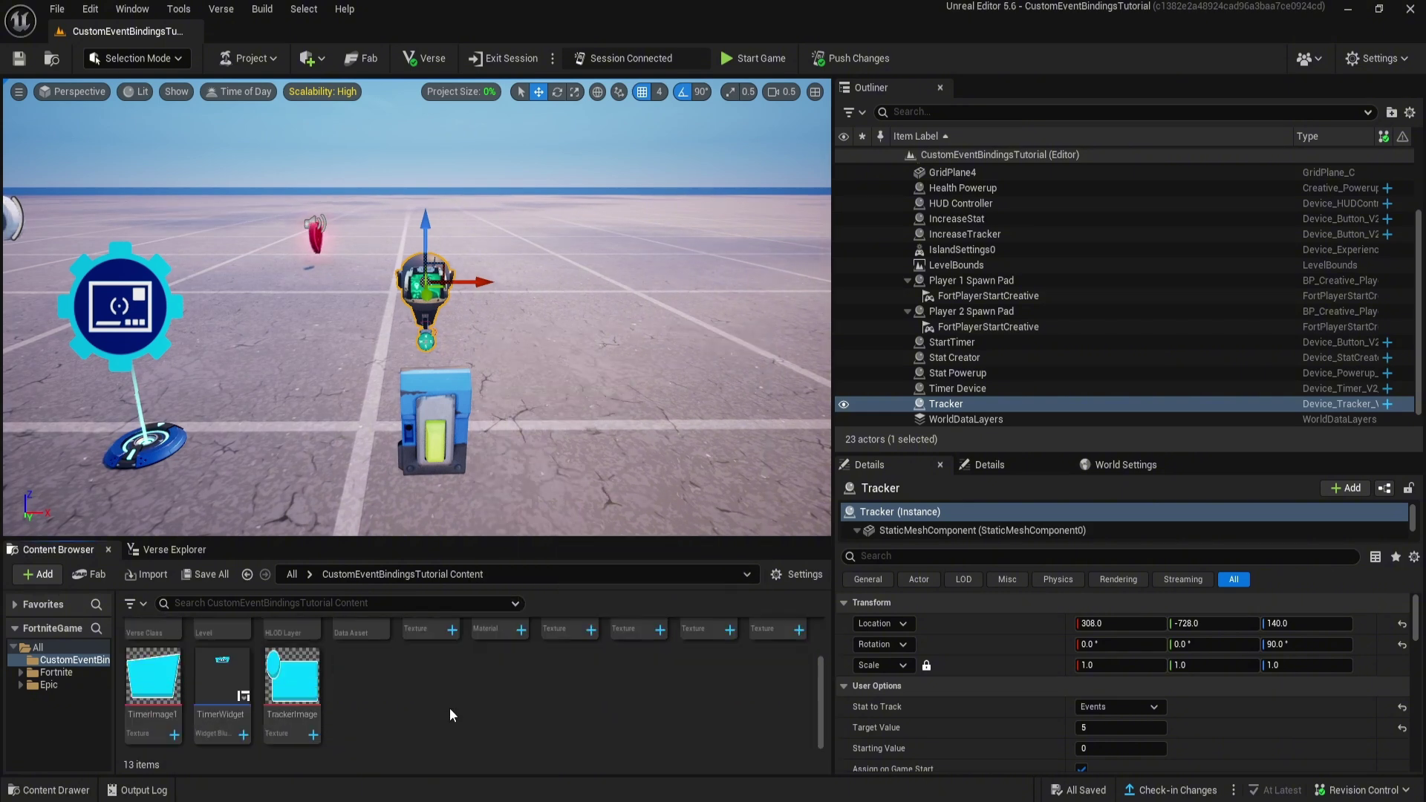
right_click(402, 680)
mouse_move(496, 646)
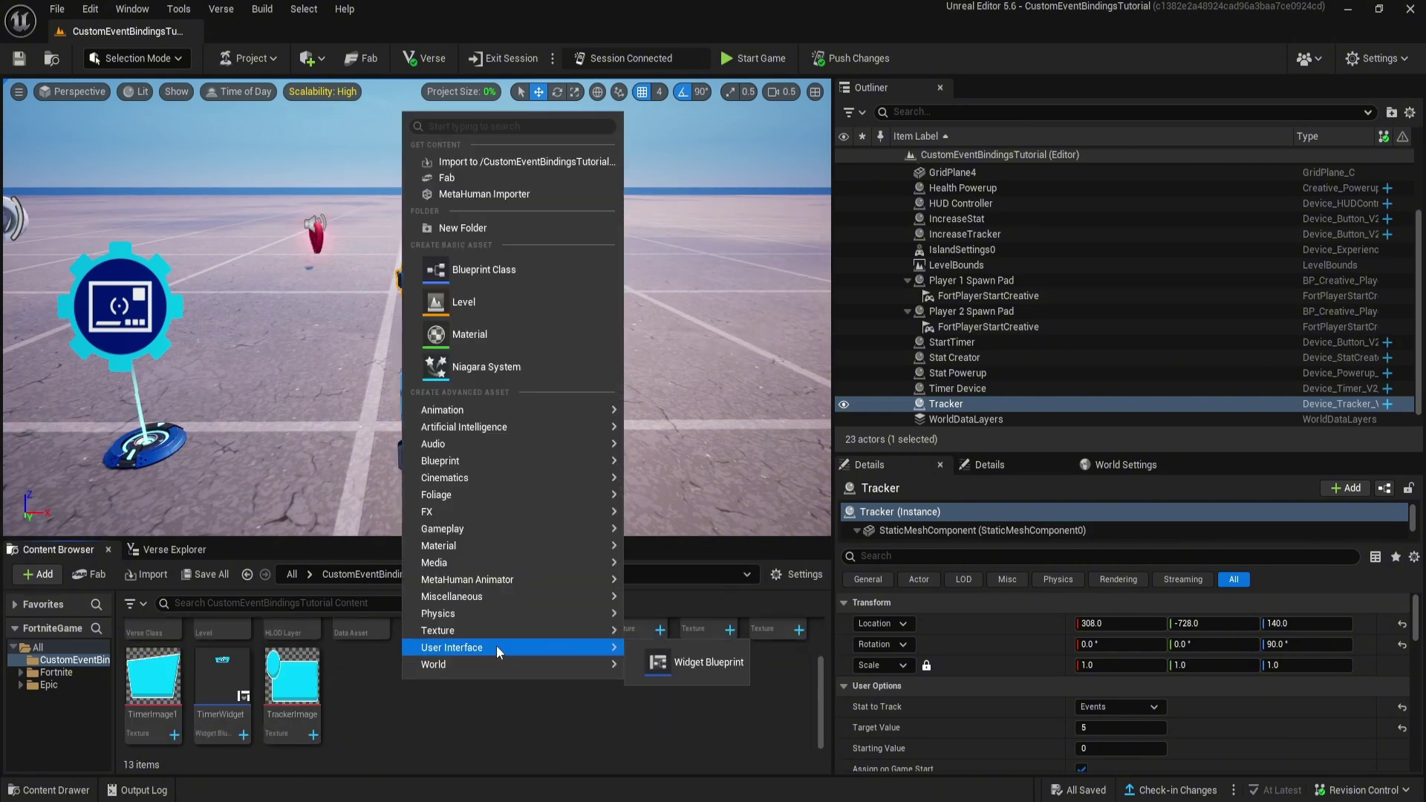
left_click(701, 661)
left_click(573, 315)
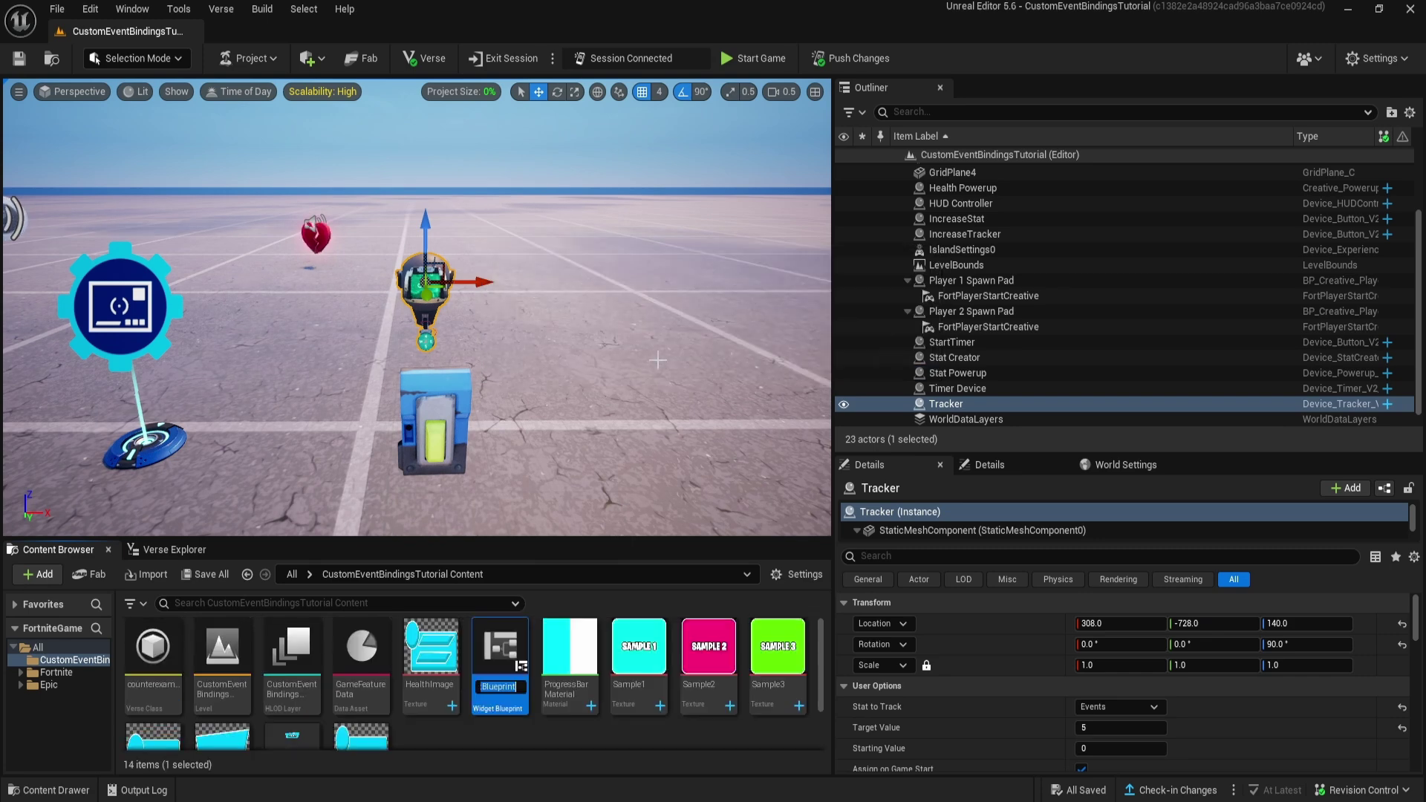
type("TrackerWidget")
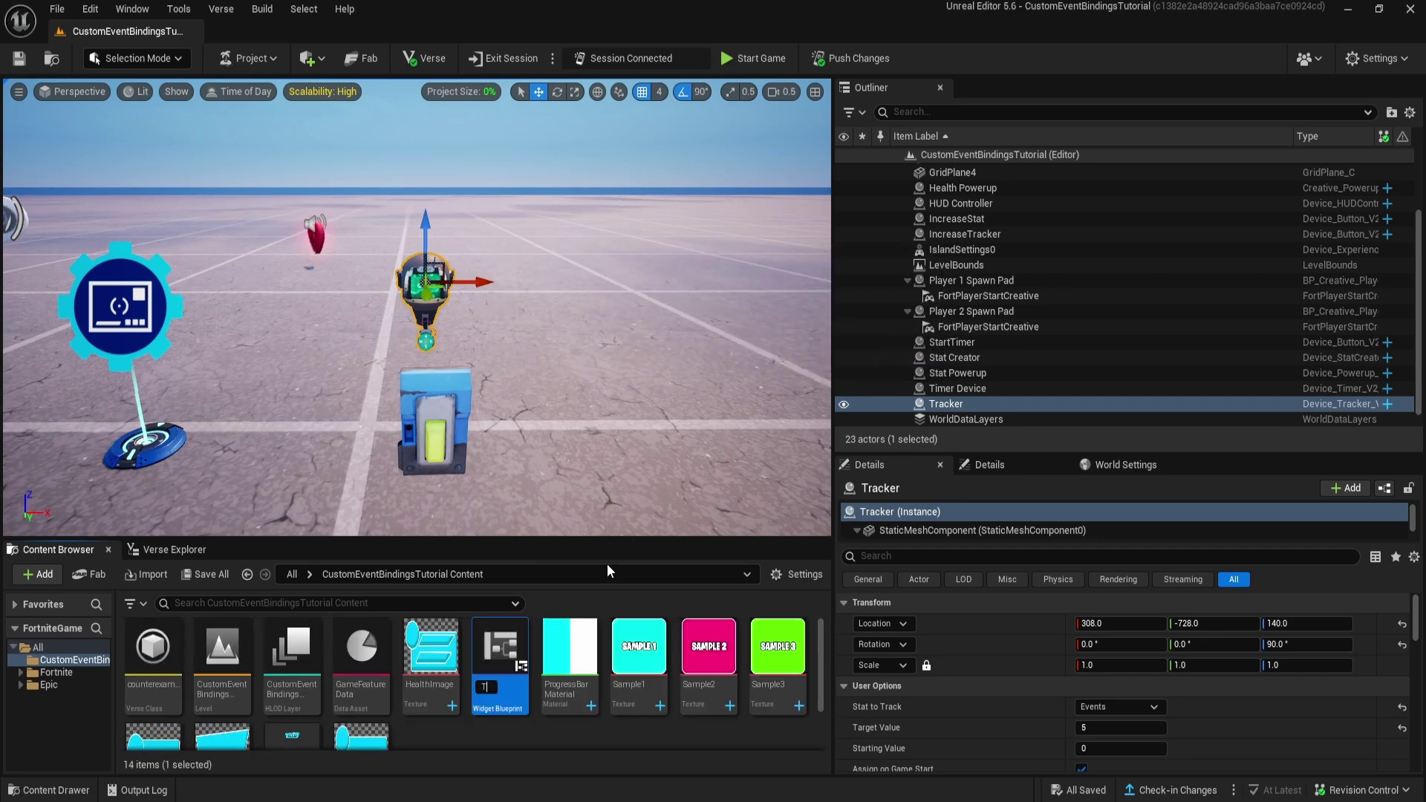
key("Return")
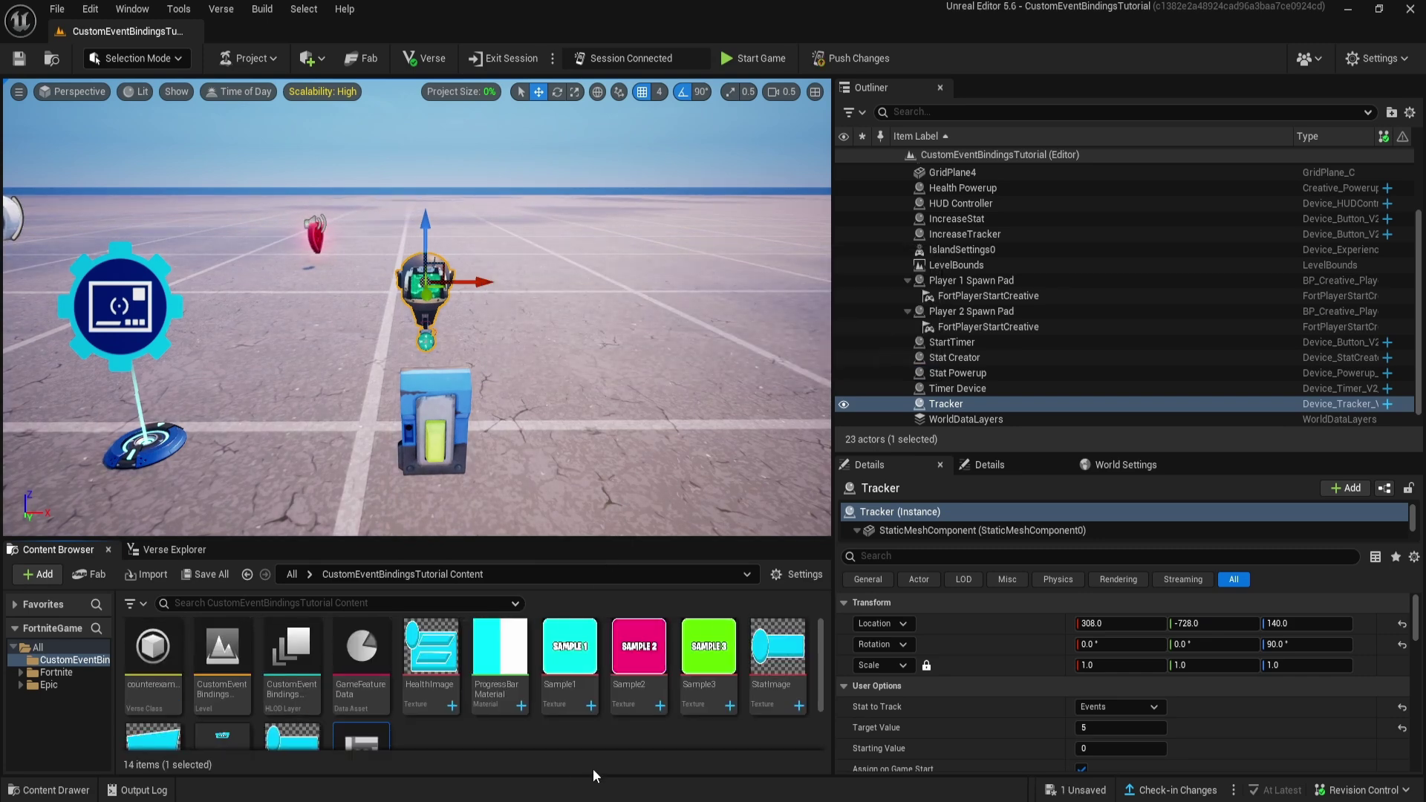
double_click(387, 694)
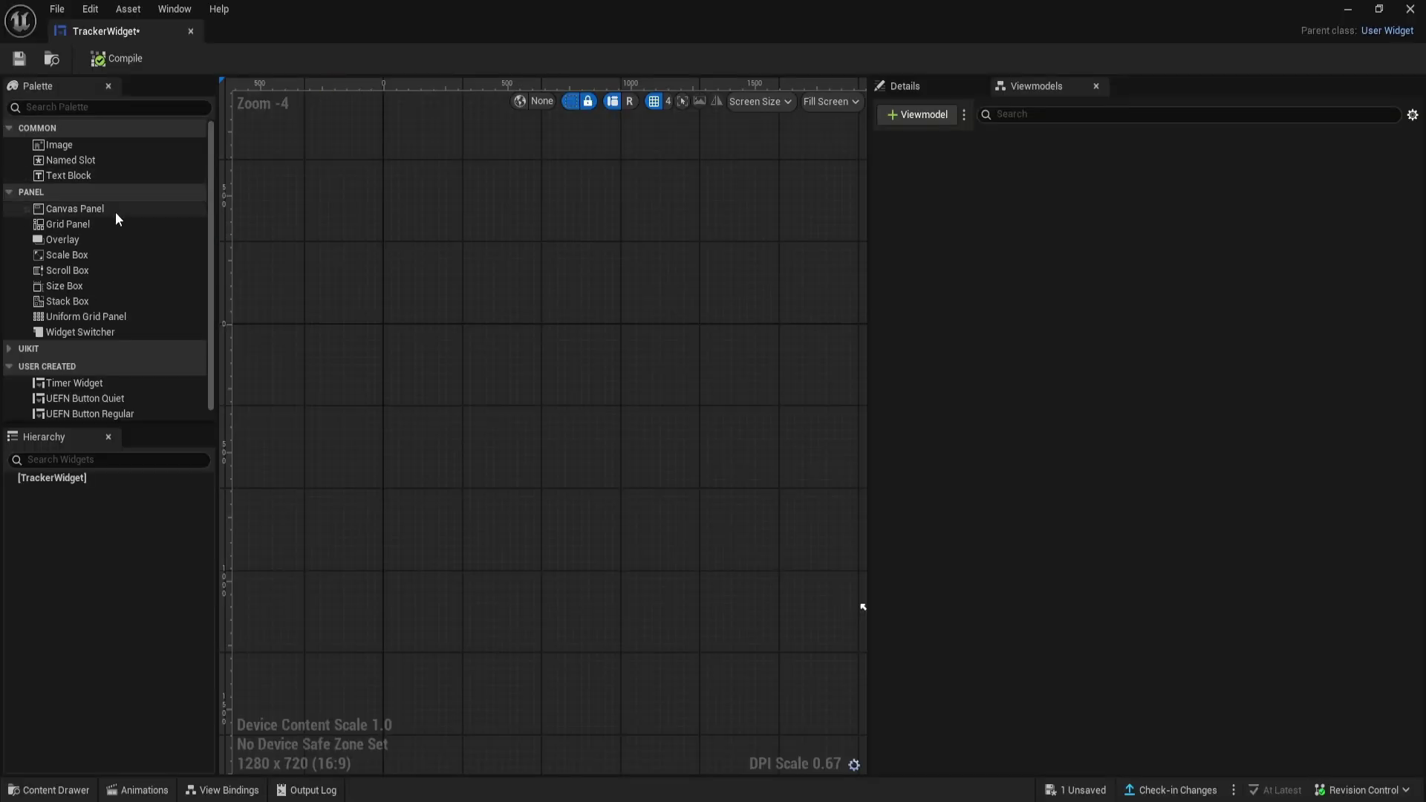
- Add a Canvas Panel to TrackerWidget and place an image about 327 by 158 on it at X 56, Y 80
left_click_drag(572, 397, 564, 404)
scroll(548, 413, "up", 3)
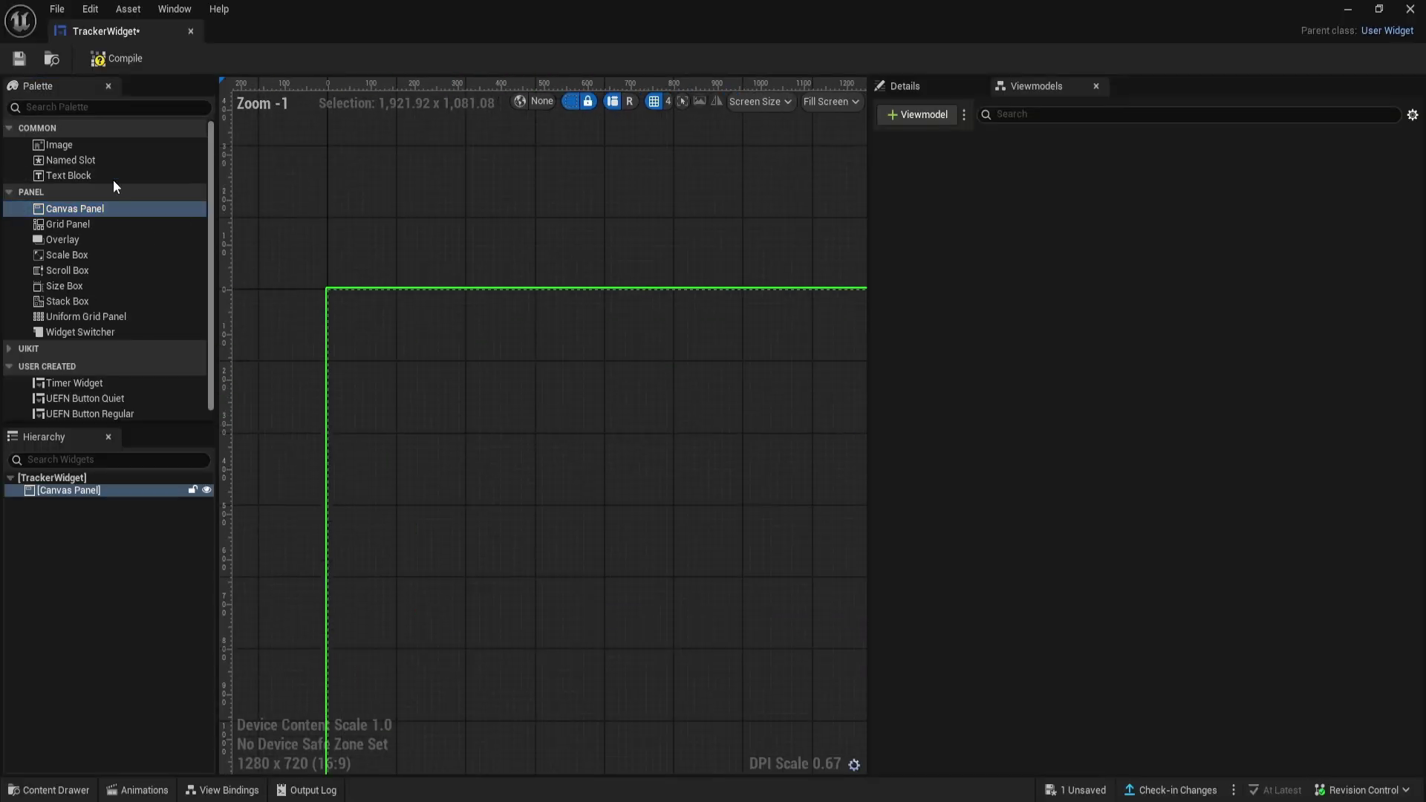
left_click_drag(67, 150, 532, 413)
scroll(367, 340, "up", 6)
scroll(519, 419, "down", 3)
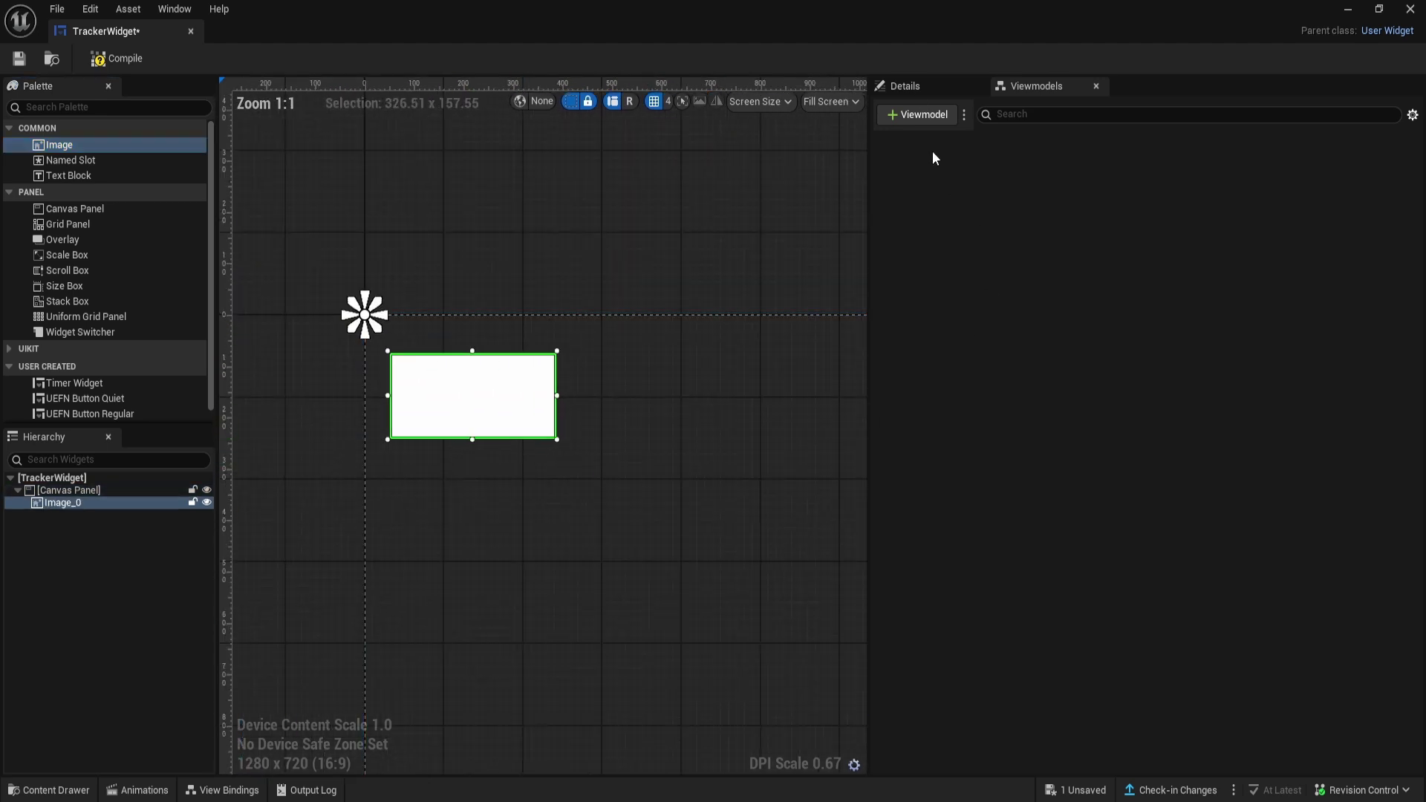
- Assign the TrackerImage texture to the new image's brush
left_click(904, 86)
left_click(1197, 396)
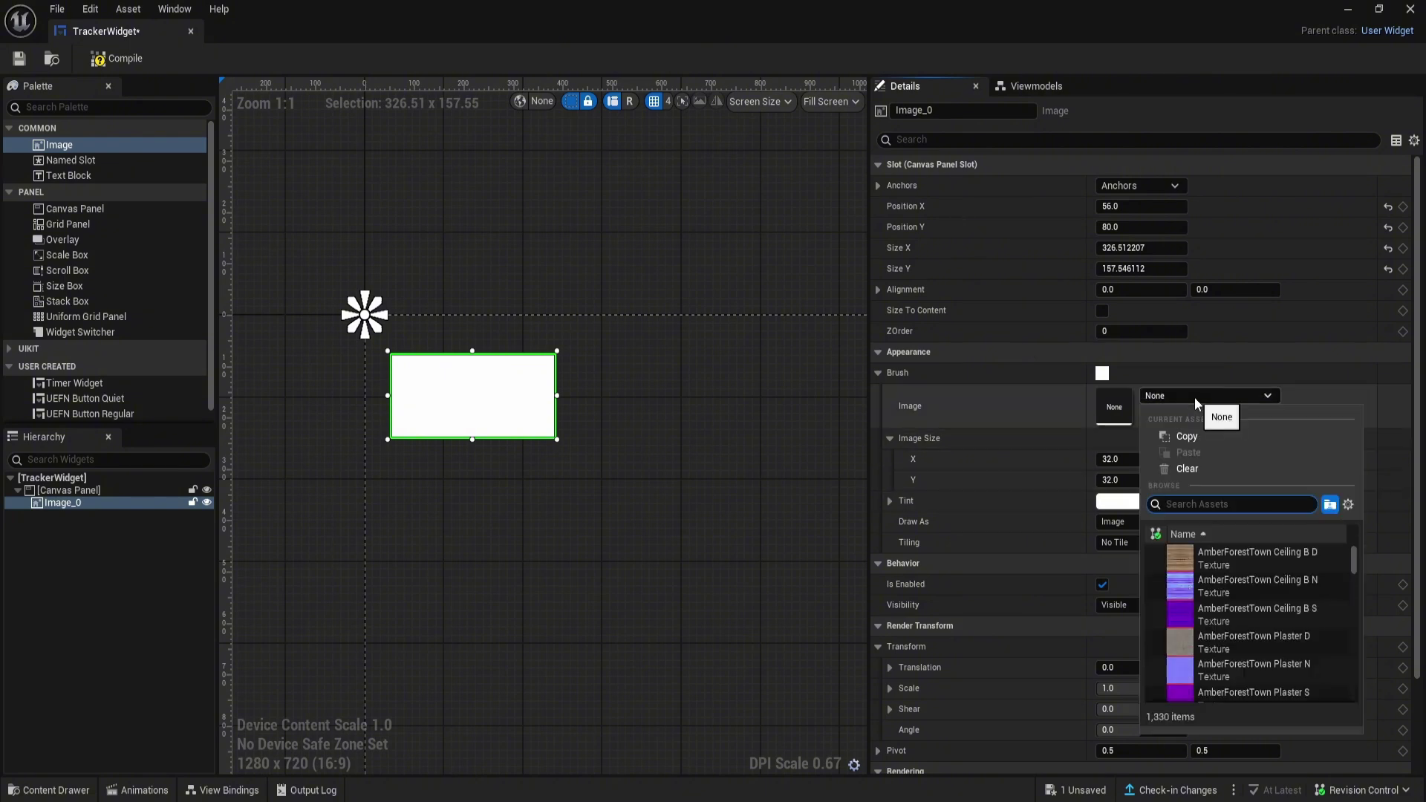
left_click(1254, 555)
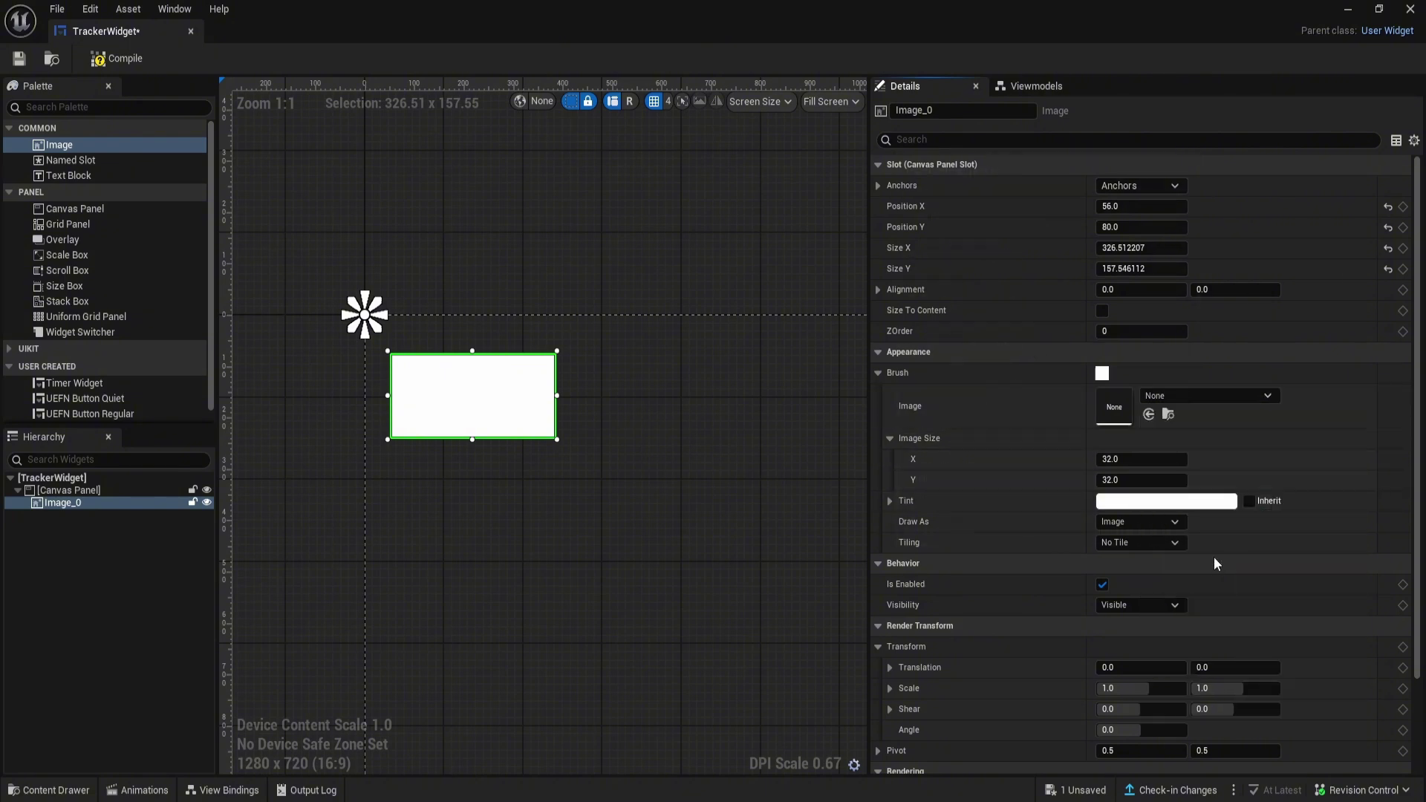
scroll(532, 447, "up", 3)
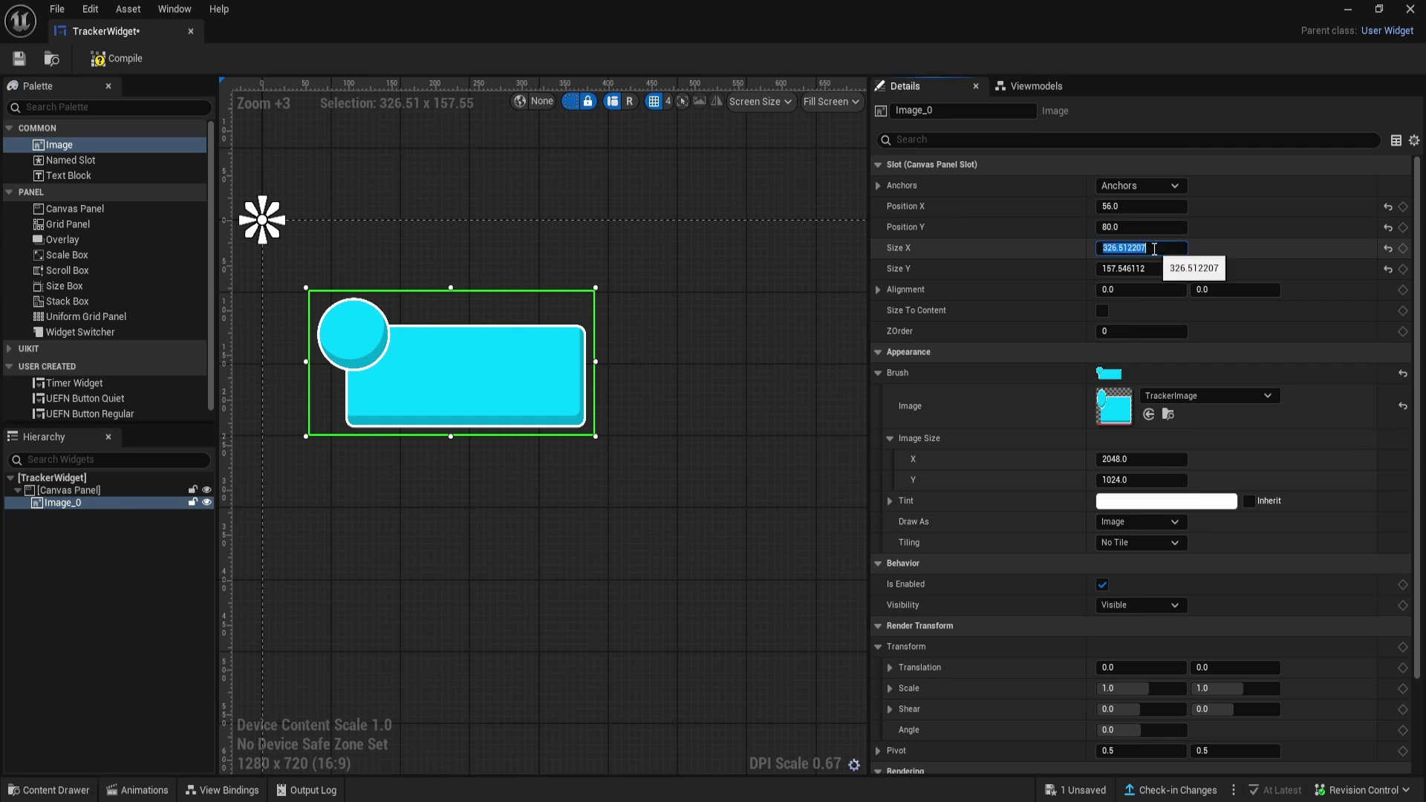
- Set the background image's size to 512 by 256
left_click(1154, 249)
type("512")
key("Tab")
type("256")
key("Tab")
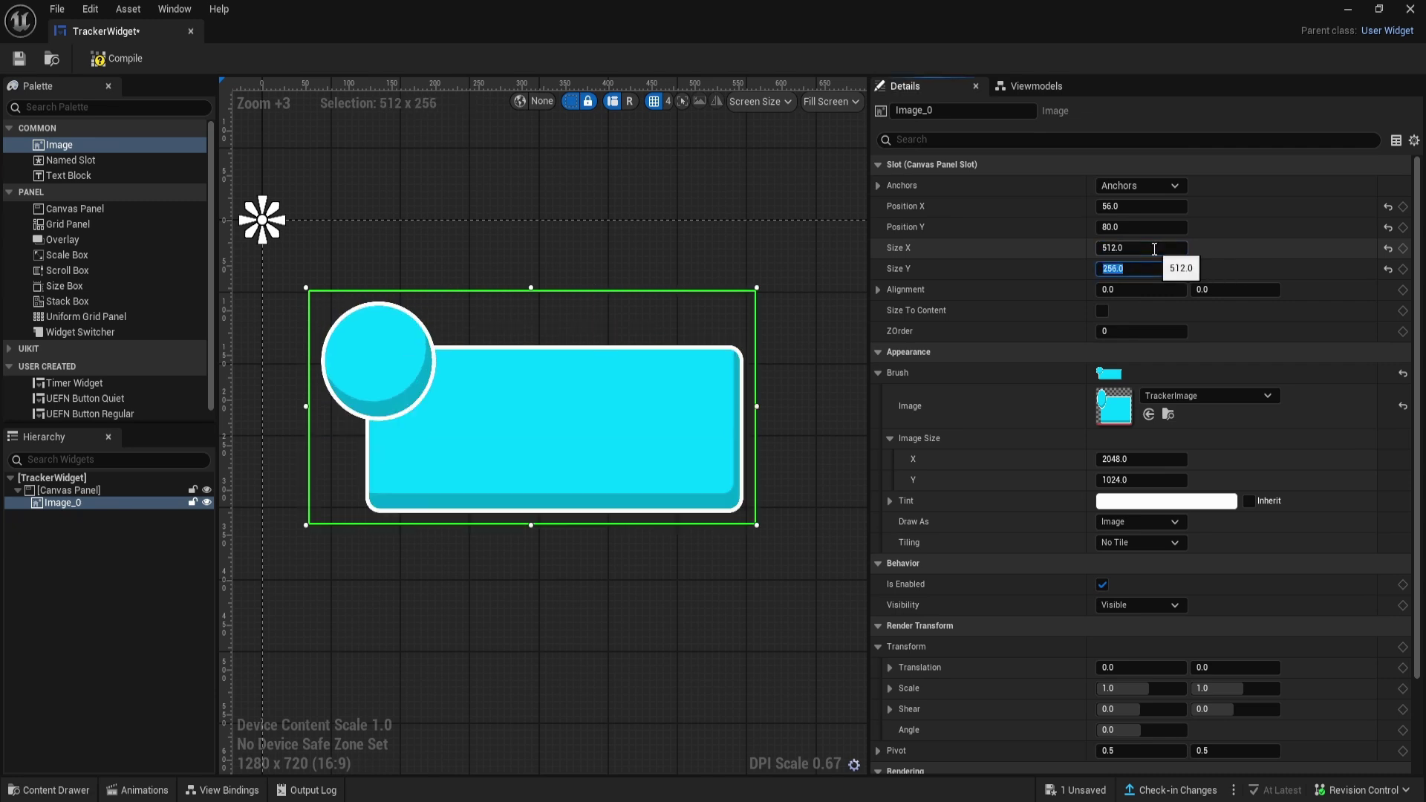
- Anchor the background image to the canvas's centre-left edge, place it about X 44, Y -128, and shrink it to about 391 by 192
left_click_drag(465, 421, 478, 487)
scroll(430, 398, "down", 2)
scroll(432, 397, "down", 3)
scroll(478, 487, "up", 5)
left_click_drag(334, 296, 334, 483)
scroll(496, 416, "down", 2)
left_click_drag(638, 470, 564, 430)
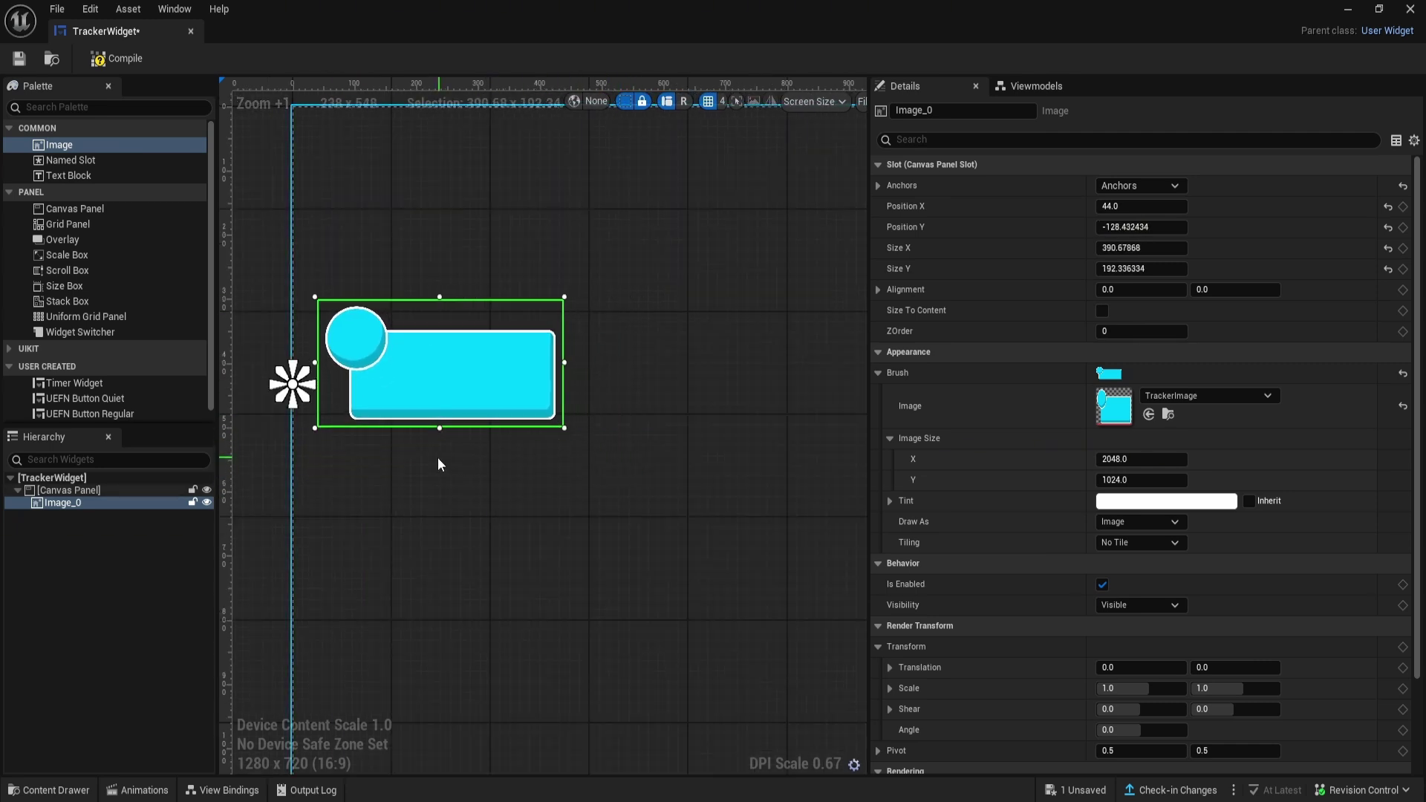
- Add a second image about 67 by 64 and centre it on the circle of the background image
scroll(438, 465, "up", 2)
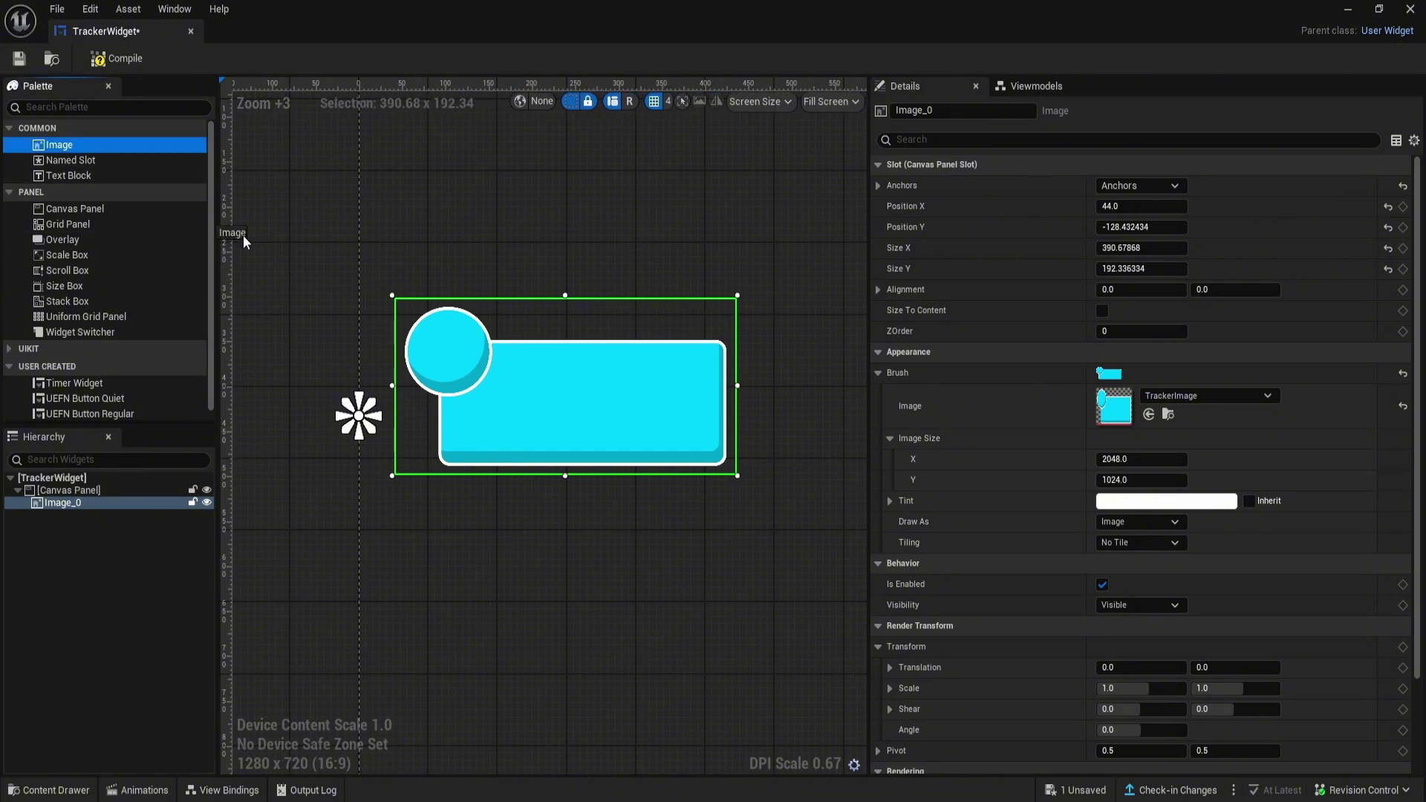
left_click_drag(245, 241, 477, 365)
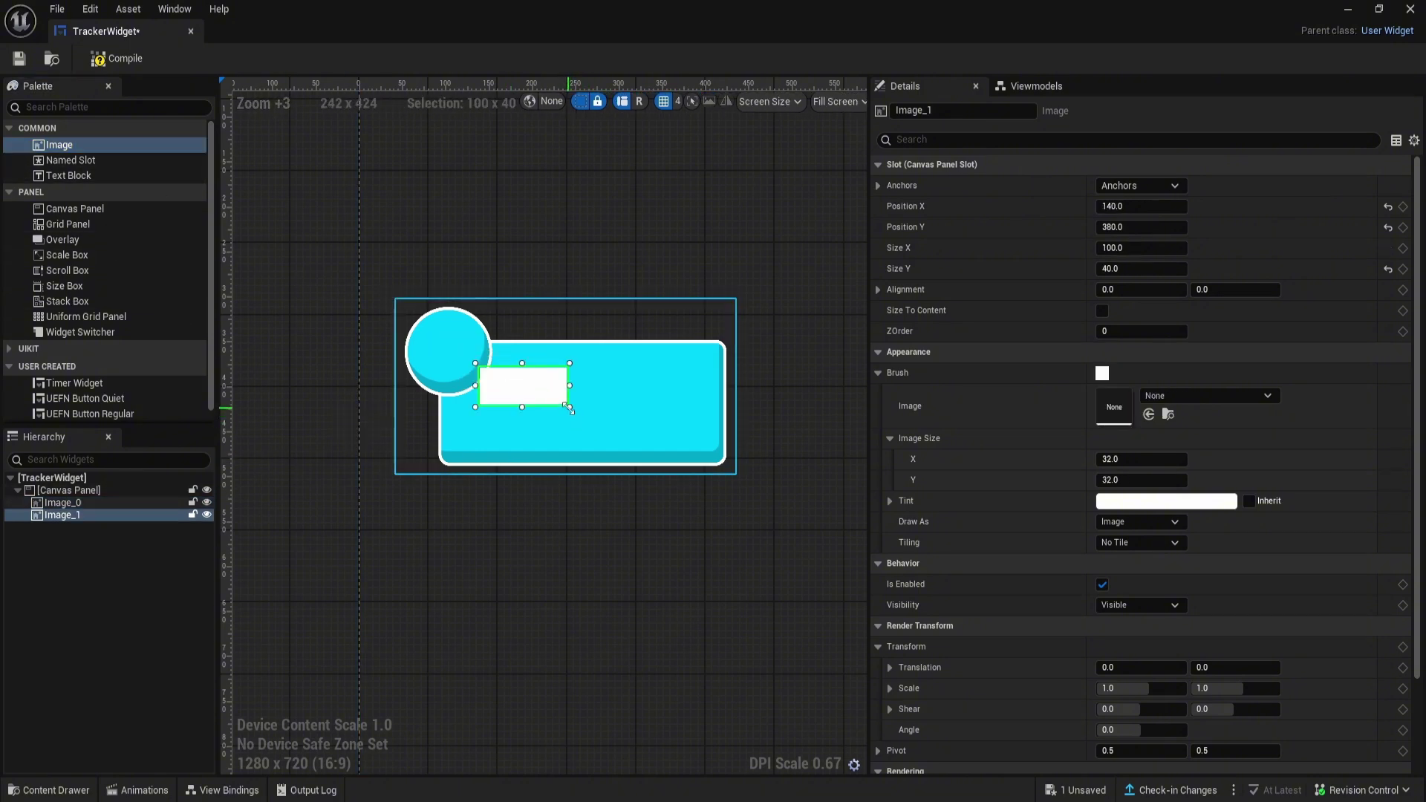
left_click_drag(568, 409, 469, 349)
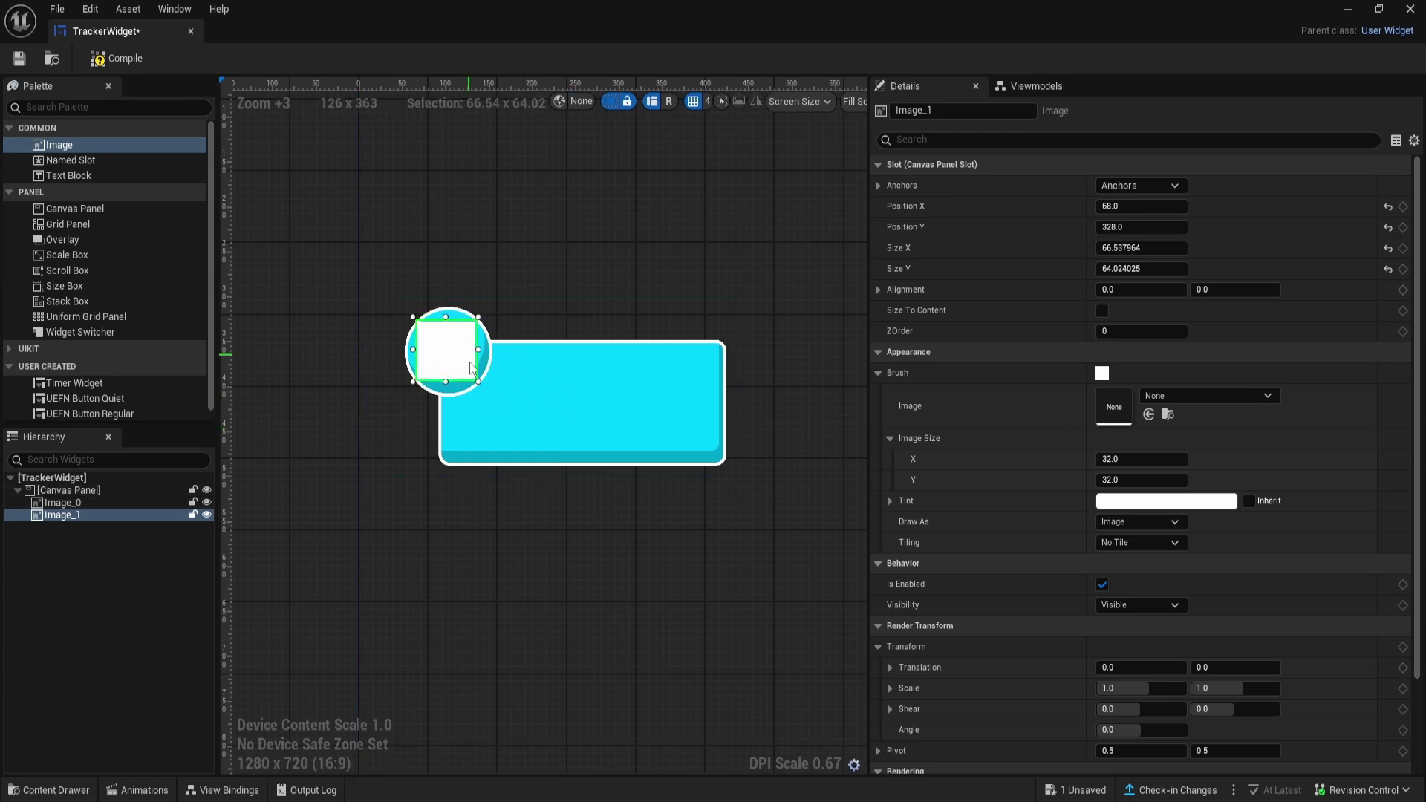
- Assign the T_UI_IconLibrary_sword_64 texture to the image on the circle
scroll(481, 393, "up", 4)
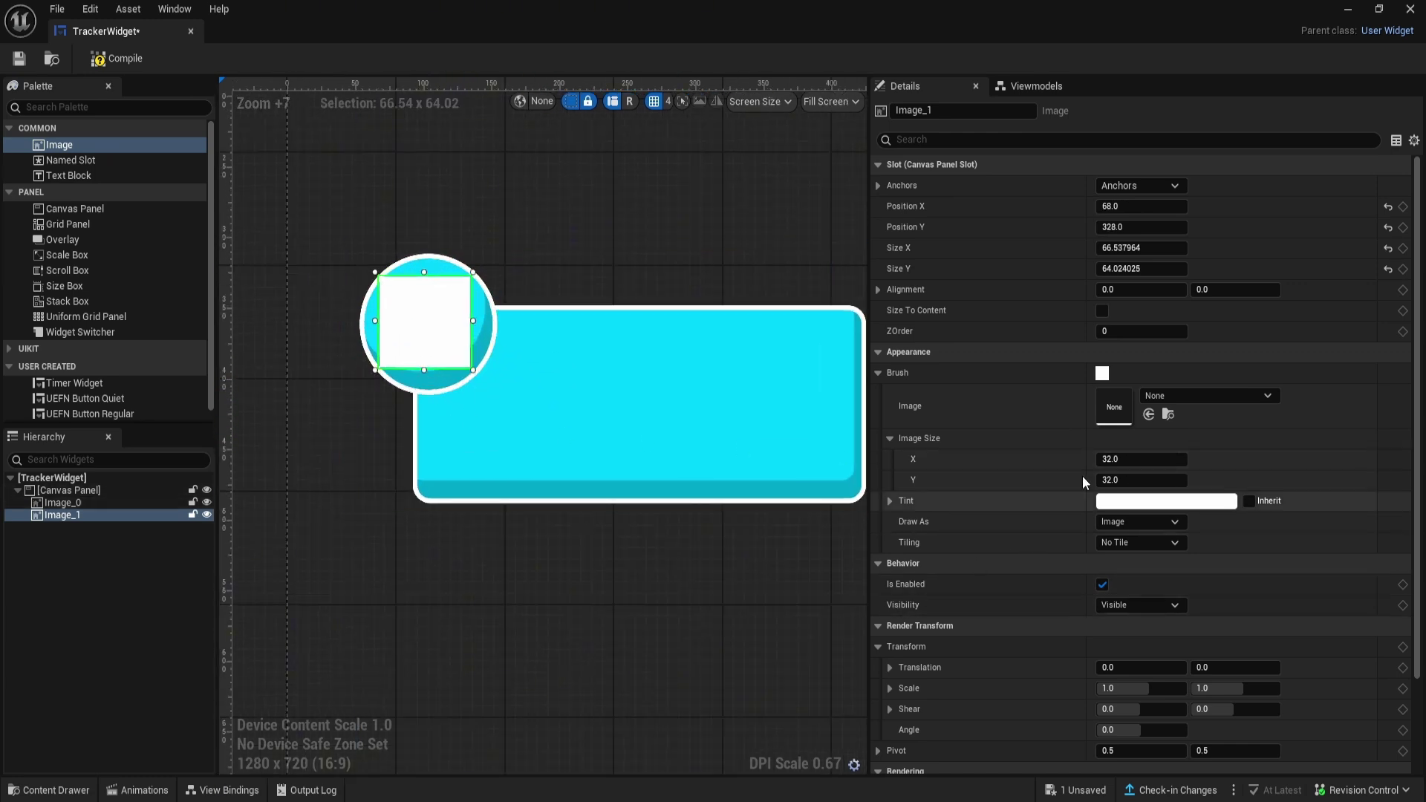
left_click(1178, 397)
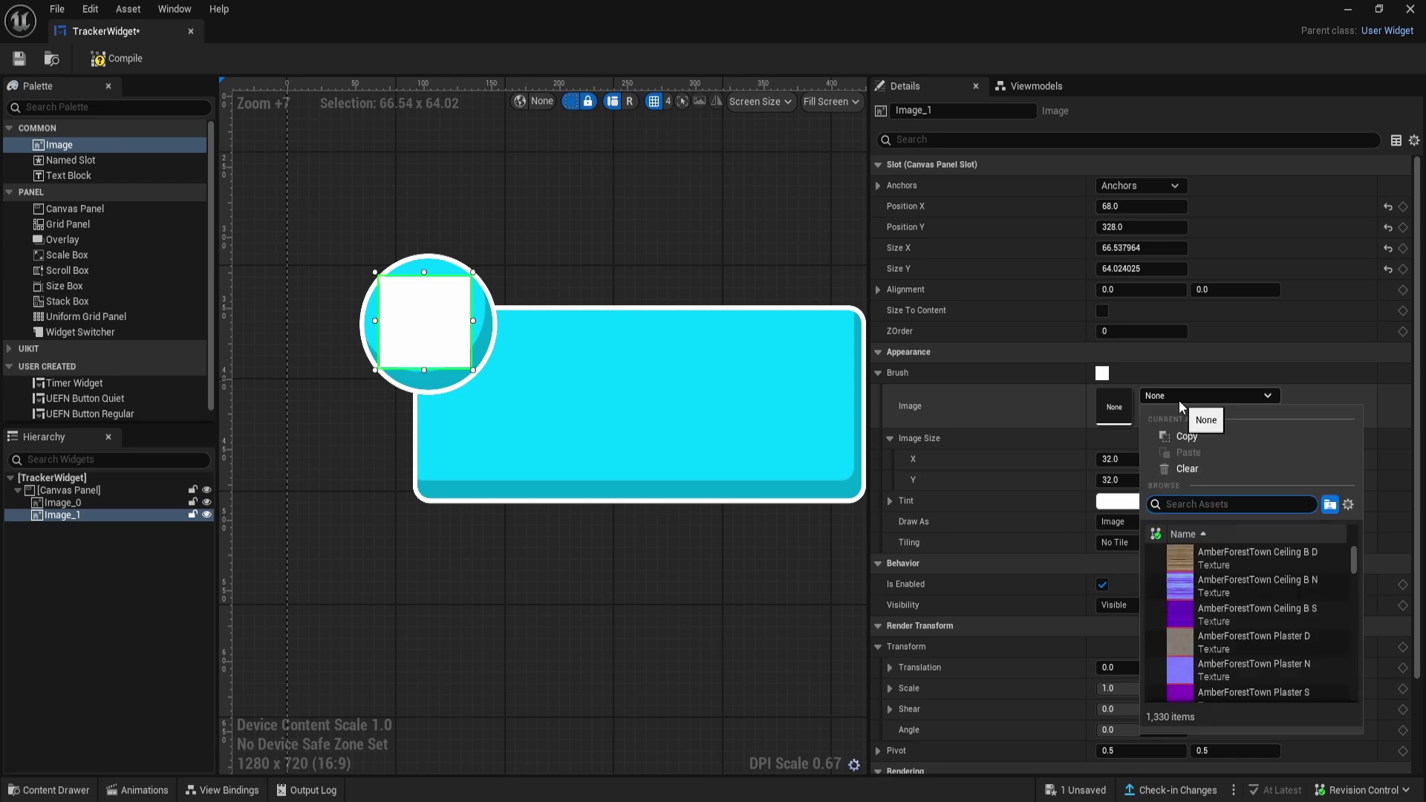
type("sword")
left_click(1240, 559)
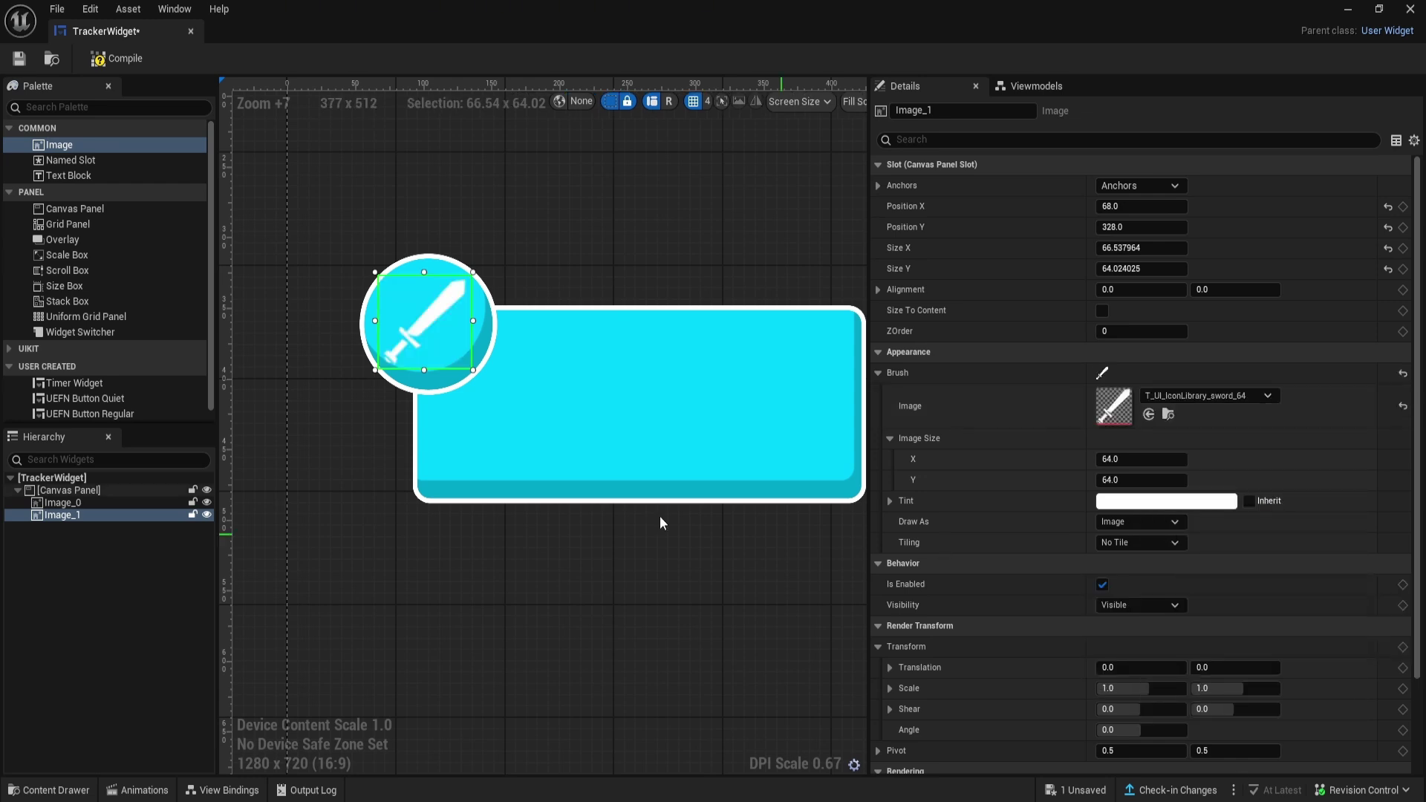
scroll(435, 359, "up", 4)
scroll(444, 425, "down", 6)
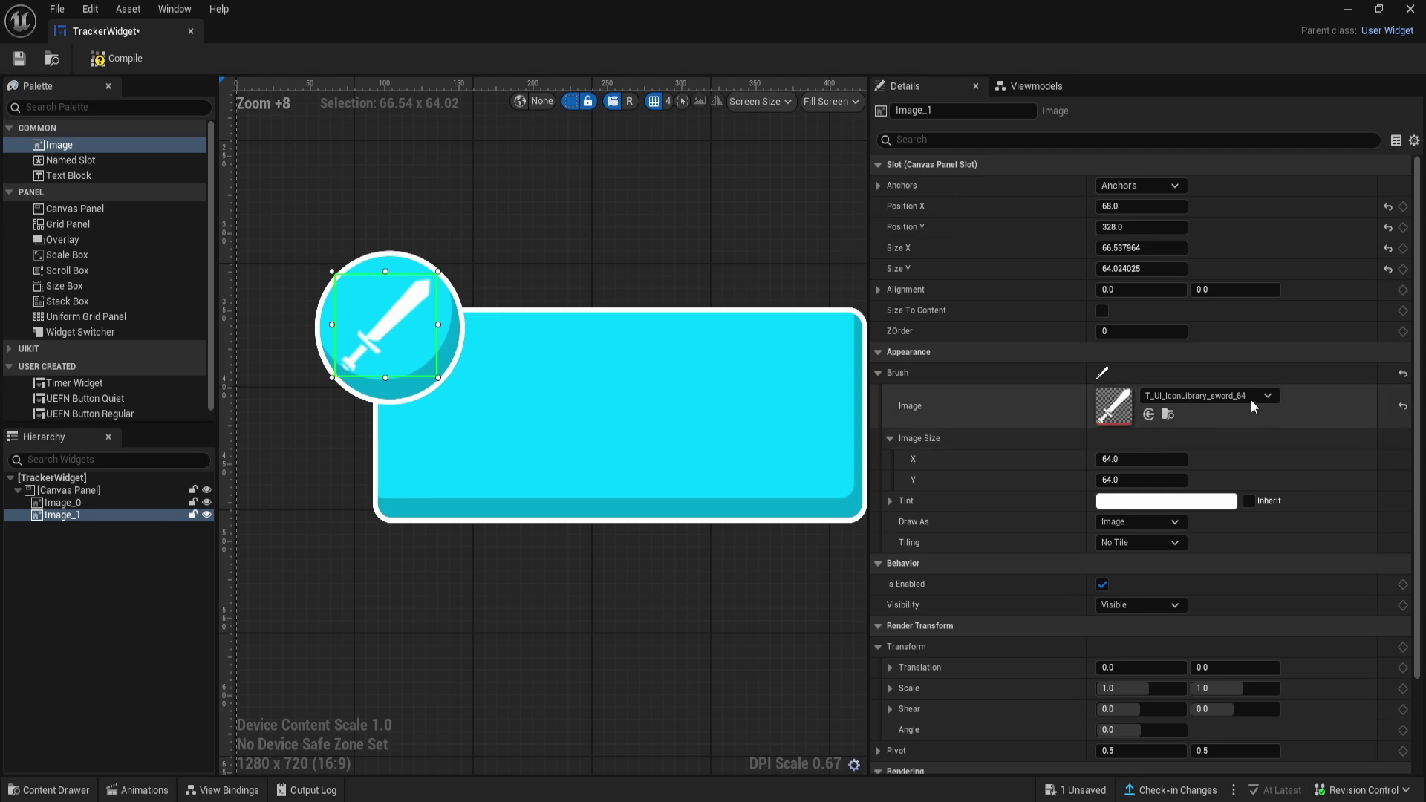
scroll(391, 341, "up", 3)
scroll(391, 341, "down", 4)
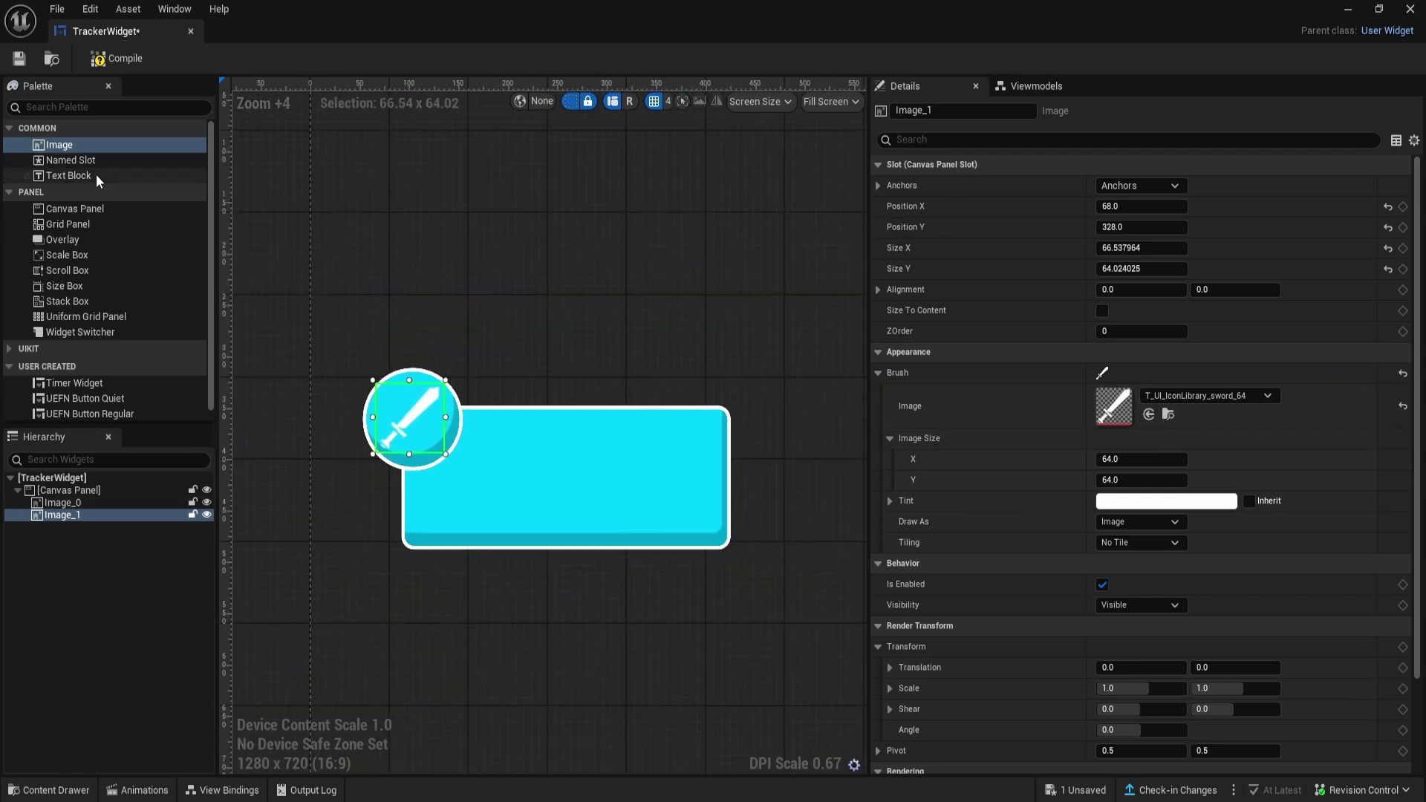
- Add a text block about 165 by 41 on the background image's rectangle and anchor it to the canvas's centre-left edge
left_click_drag(420, 361, 528, 456)
scroll(436, 479, "down", 2)
left_click_drag(342, 158, 342, 473)
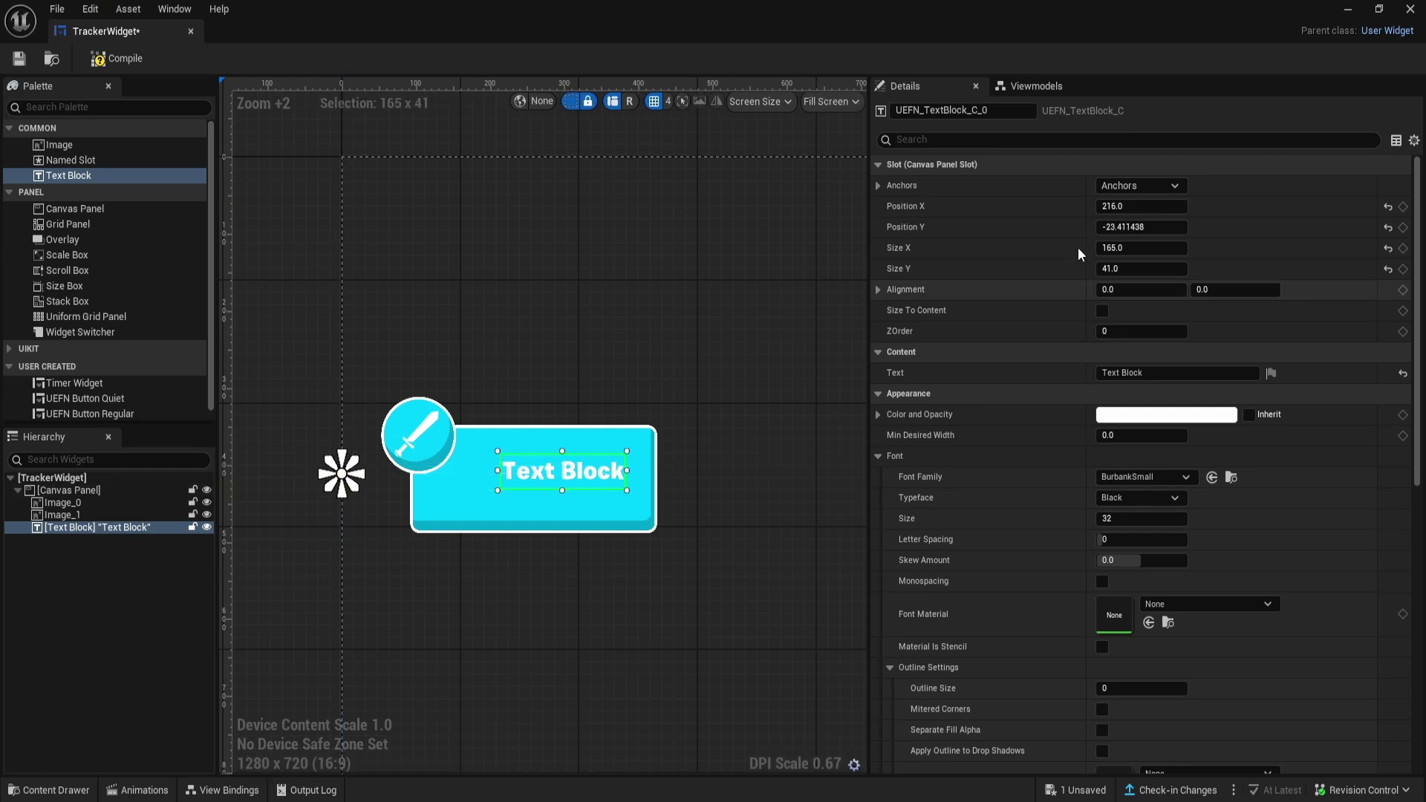
left_click(1158, 187)
left_click(1159, 187)
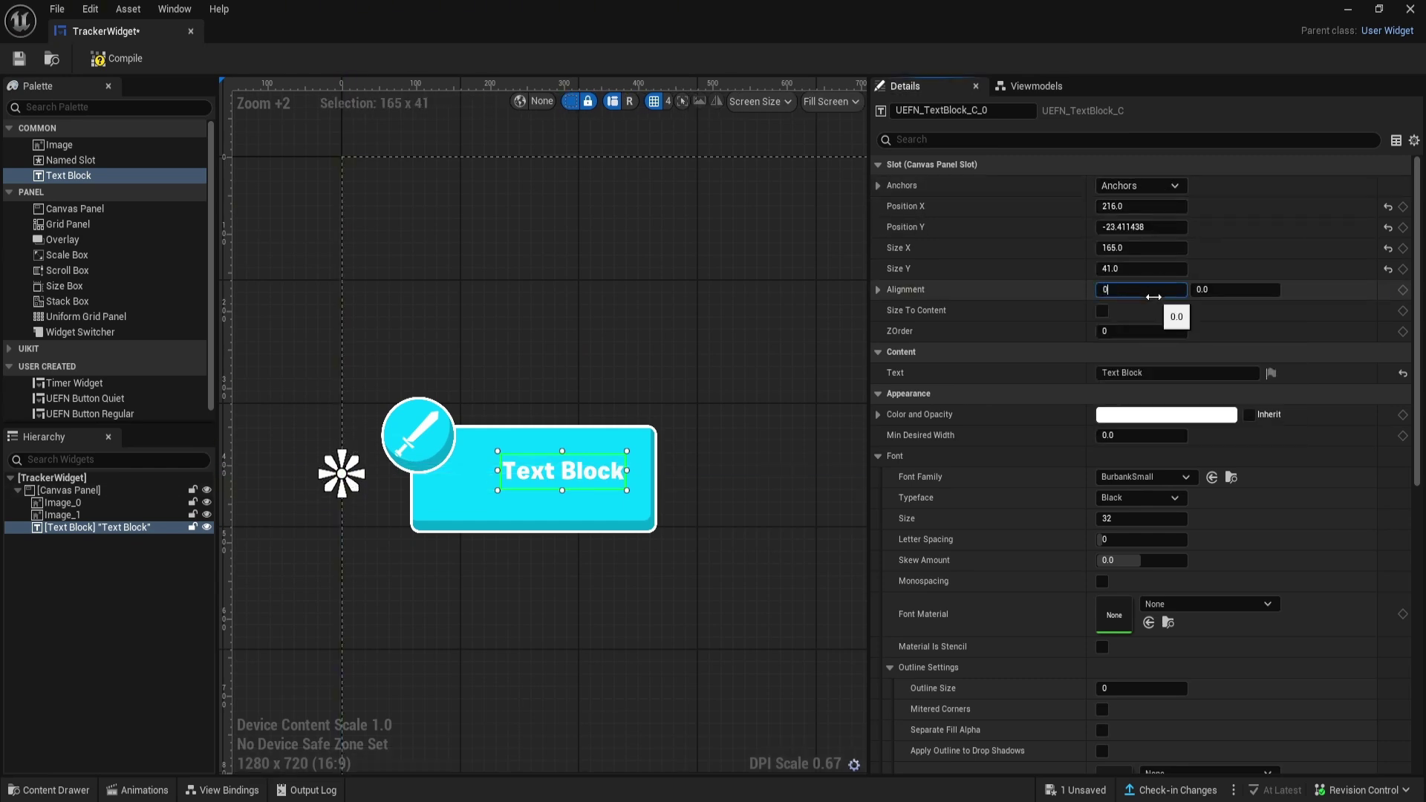
- Set the text block's alignment to 0.5 by 0.5 and its position to X 240, Y -30
left_click(1148, 206)
type("240")
key("Tab")
type("-3")
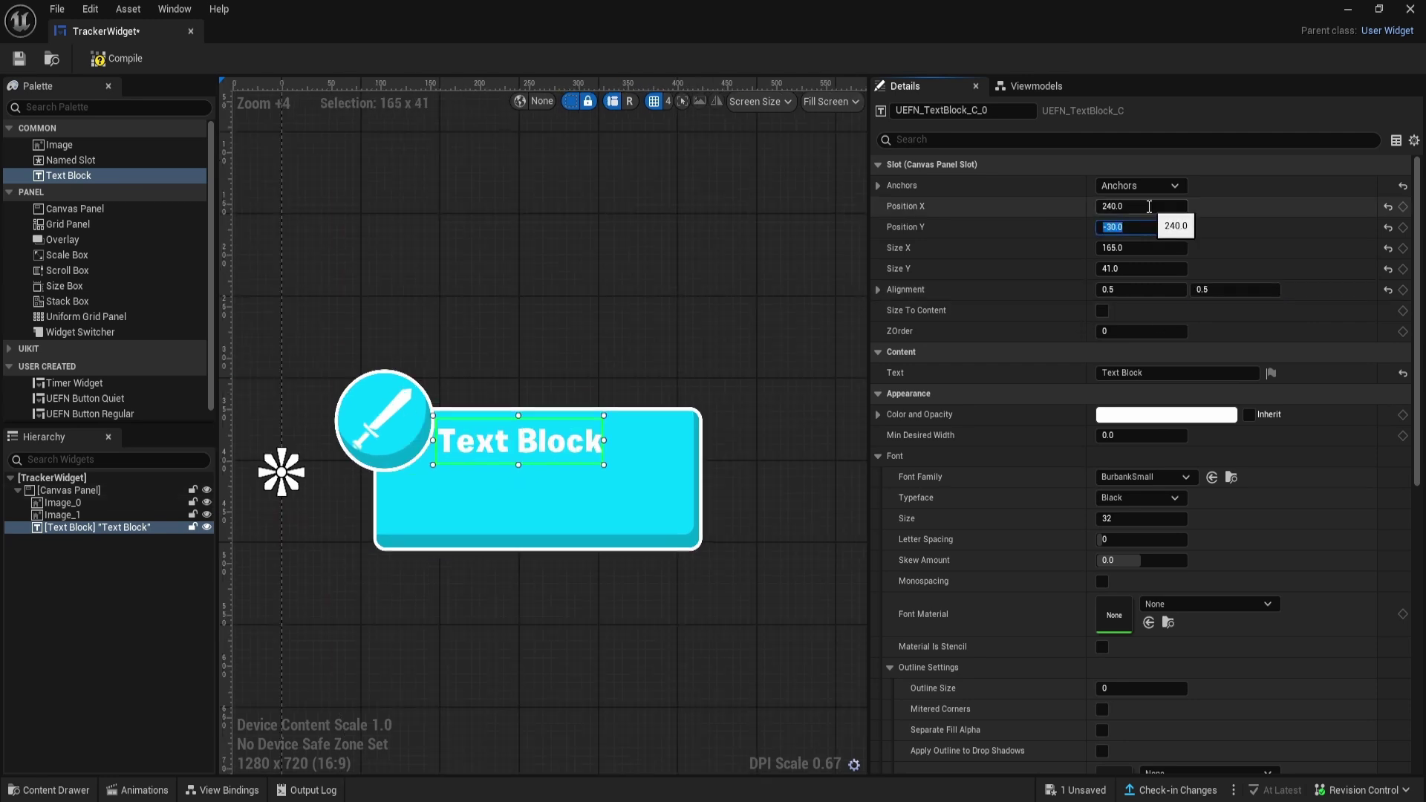
key("Return")
- Move the text block just above the rectangle, beside the sword icon, at about X 238.5, Y -79
scroll(631, 512, "up", 5)
left_click_drag(488, 412, 492, 410)
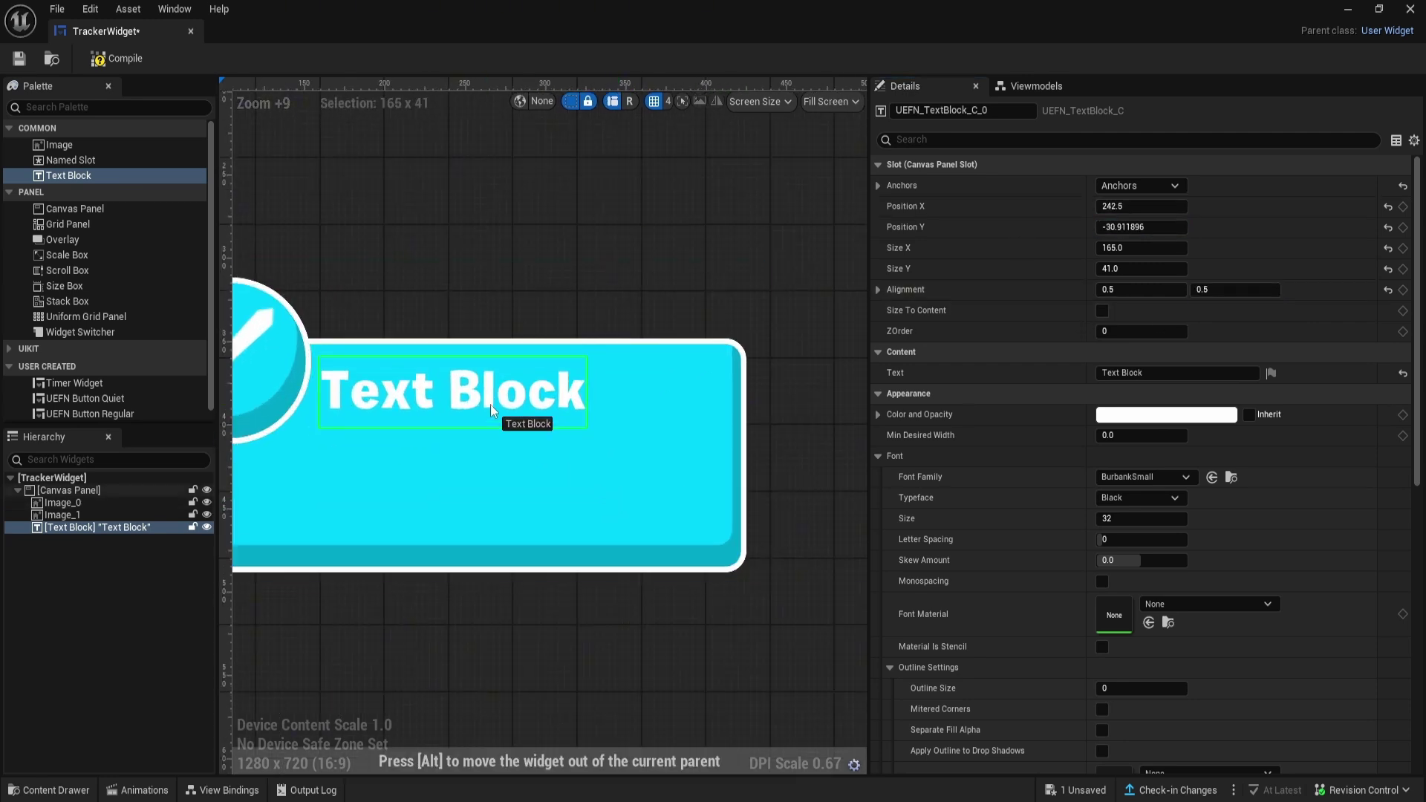
scroll(414, 519, "down", 4)
scroll(479, 481, "up", 4)
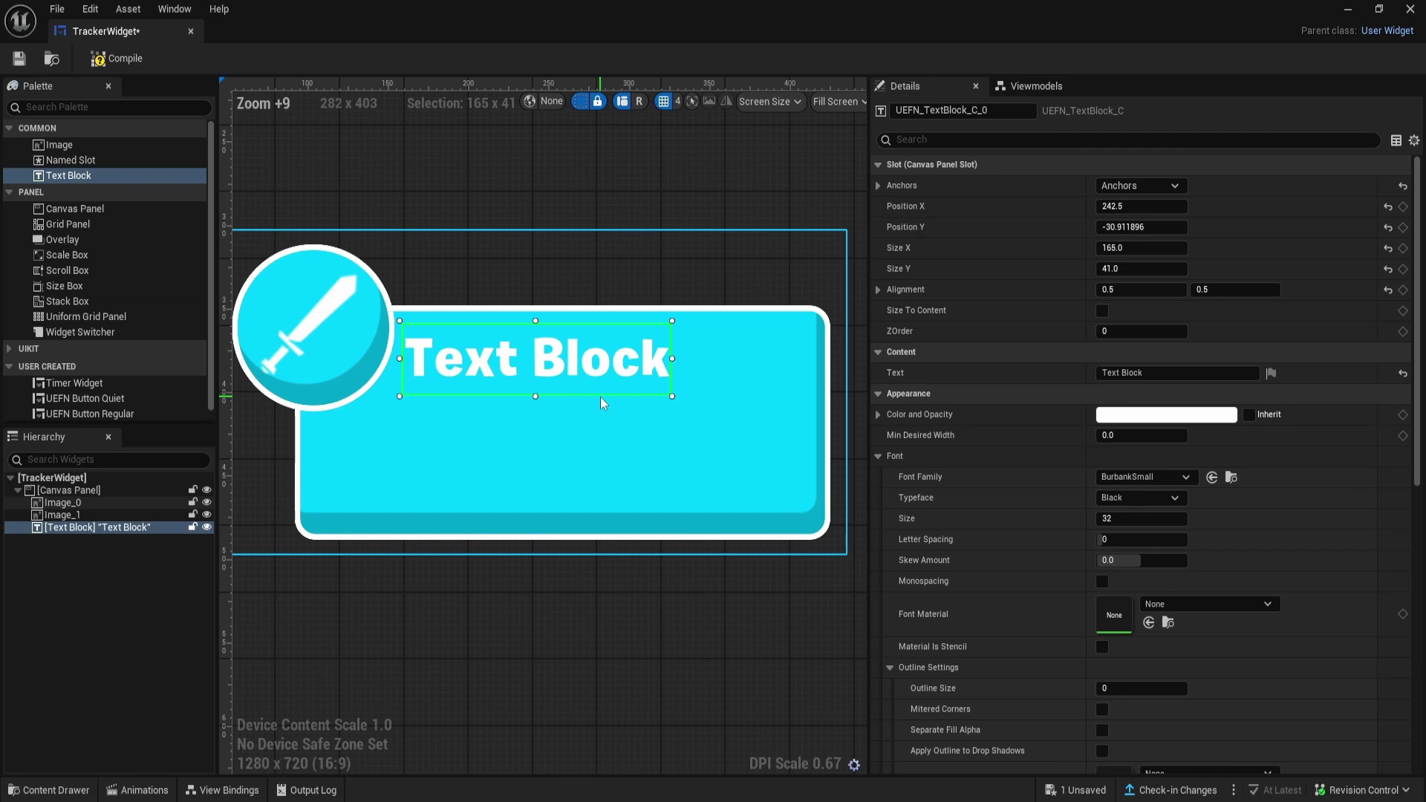
left_click_drag(604, 382, 590, 303)
key("Down")
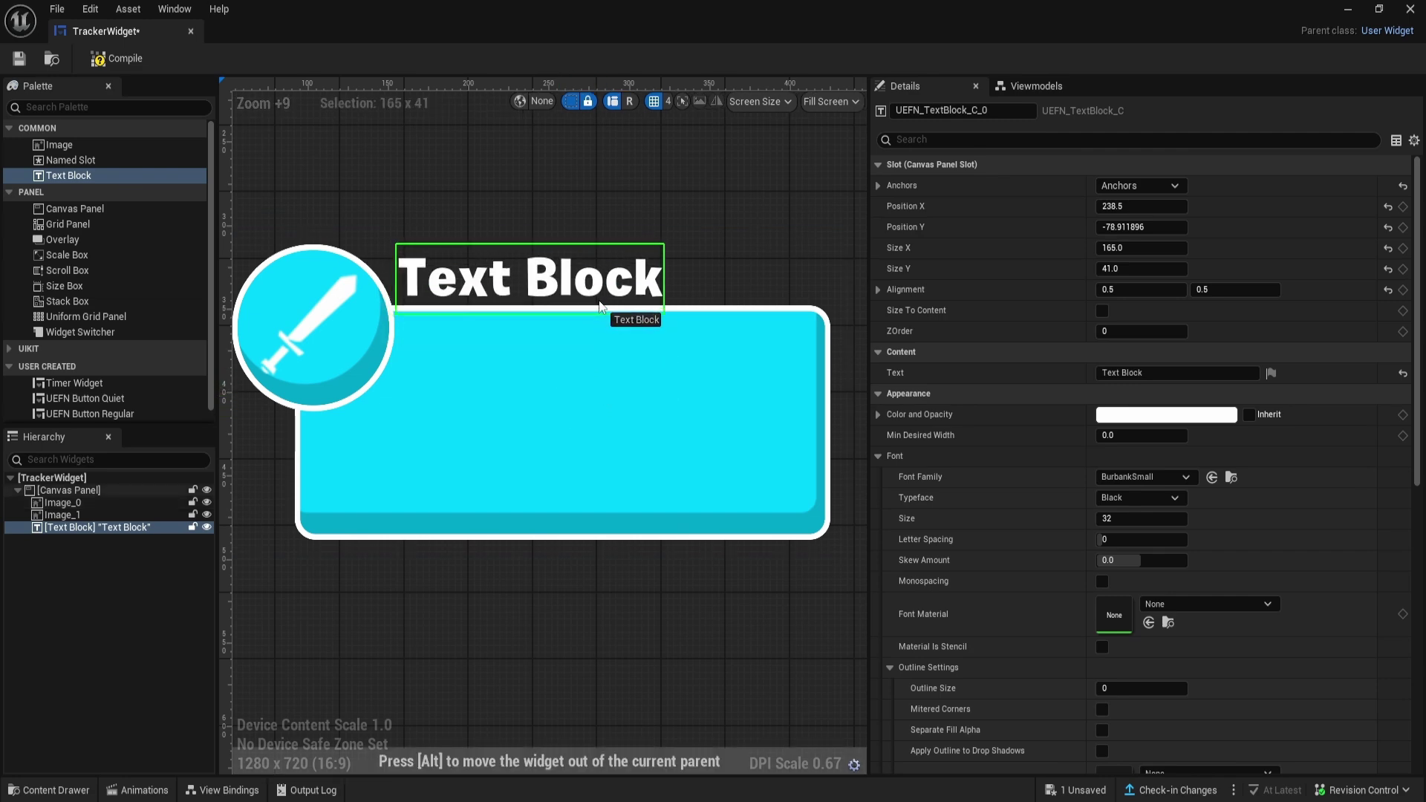
- Set the text block's font size to 24 and its outline size to 3
scroll(538, 477, "up", 5)
scroll(537, 477, "down", 7)
scroll(594, 407, "down", 4)
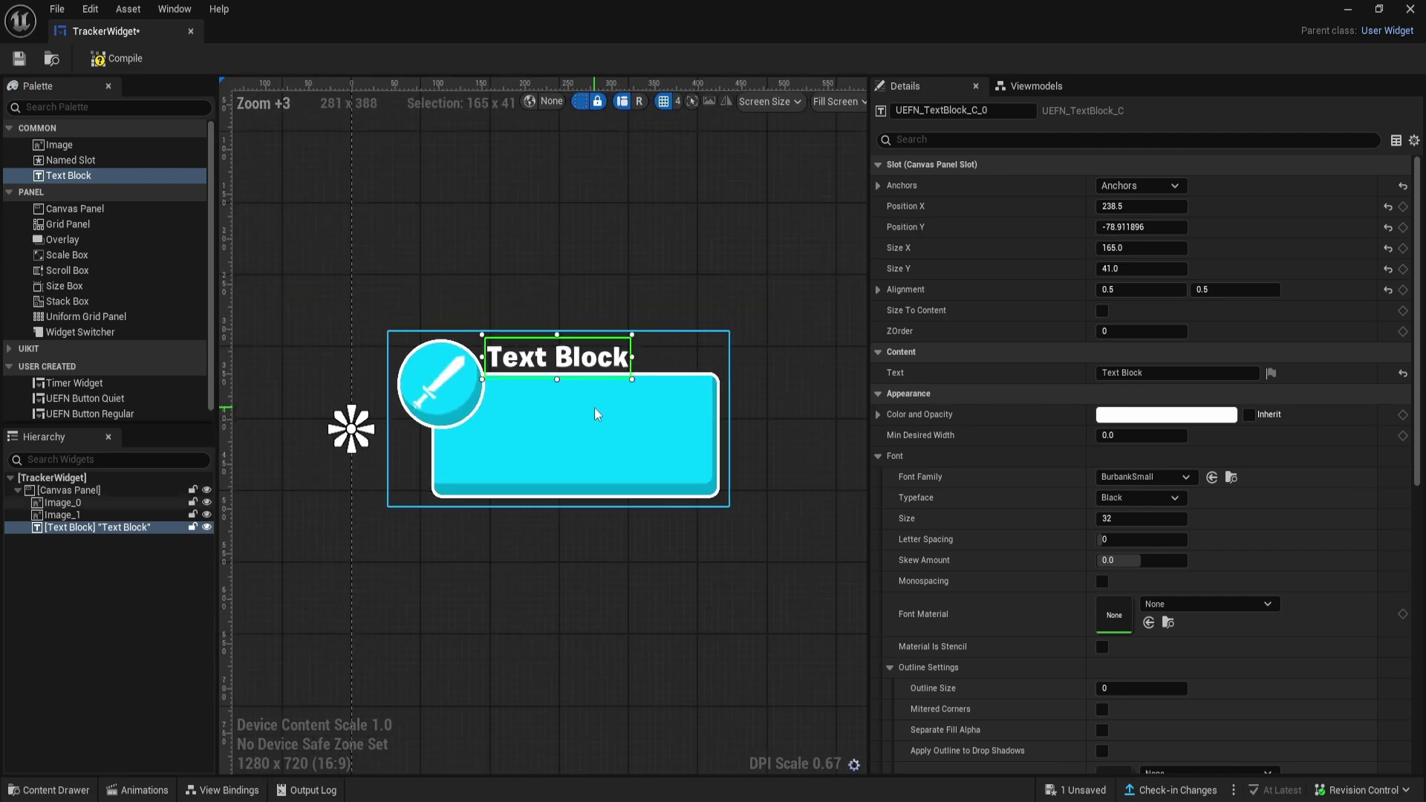
scroll(557, 386, "up", 3)
left_click(1153, 520)
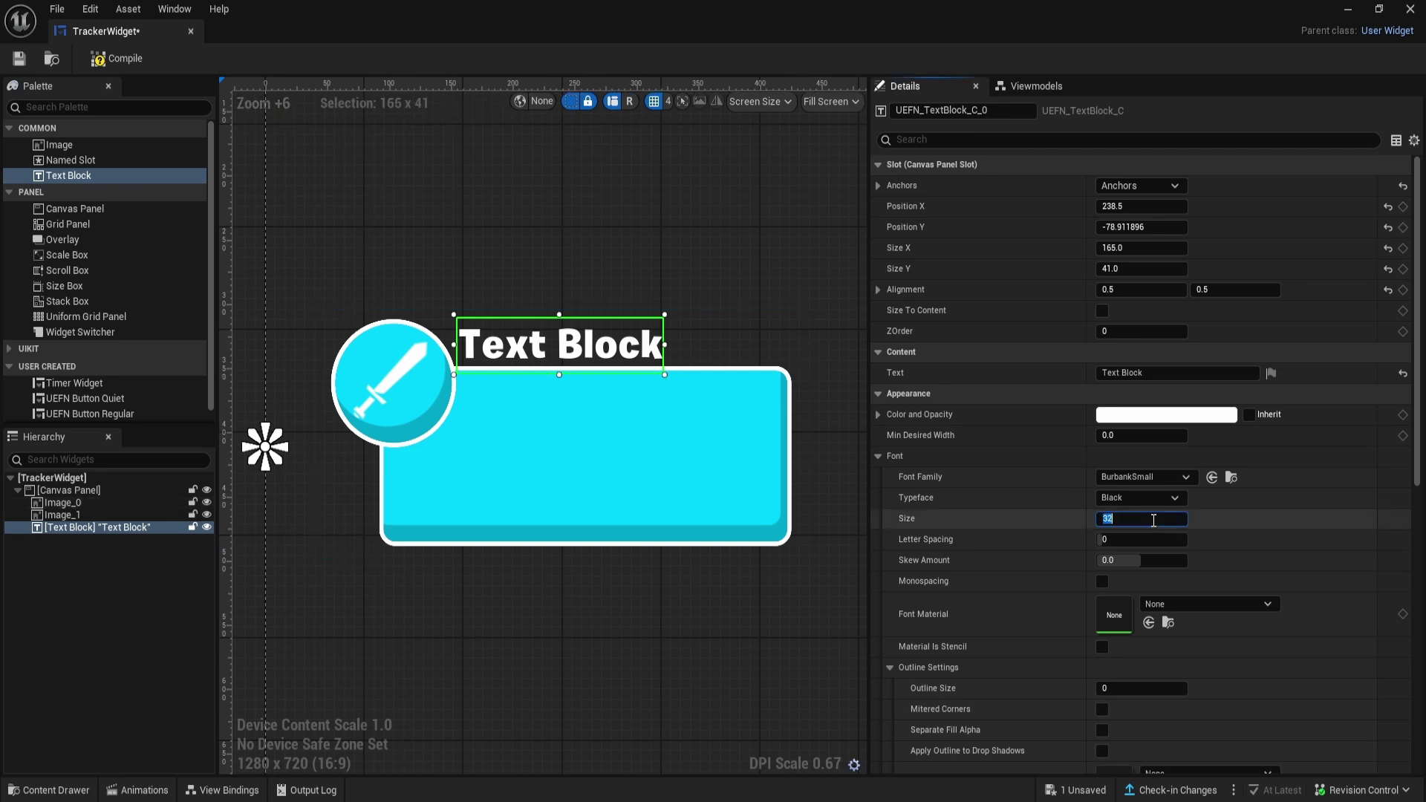
type("24")
key("Return")
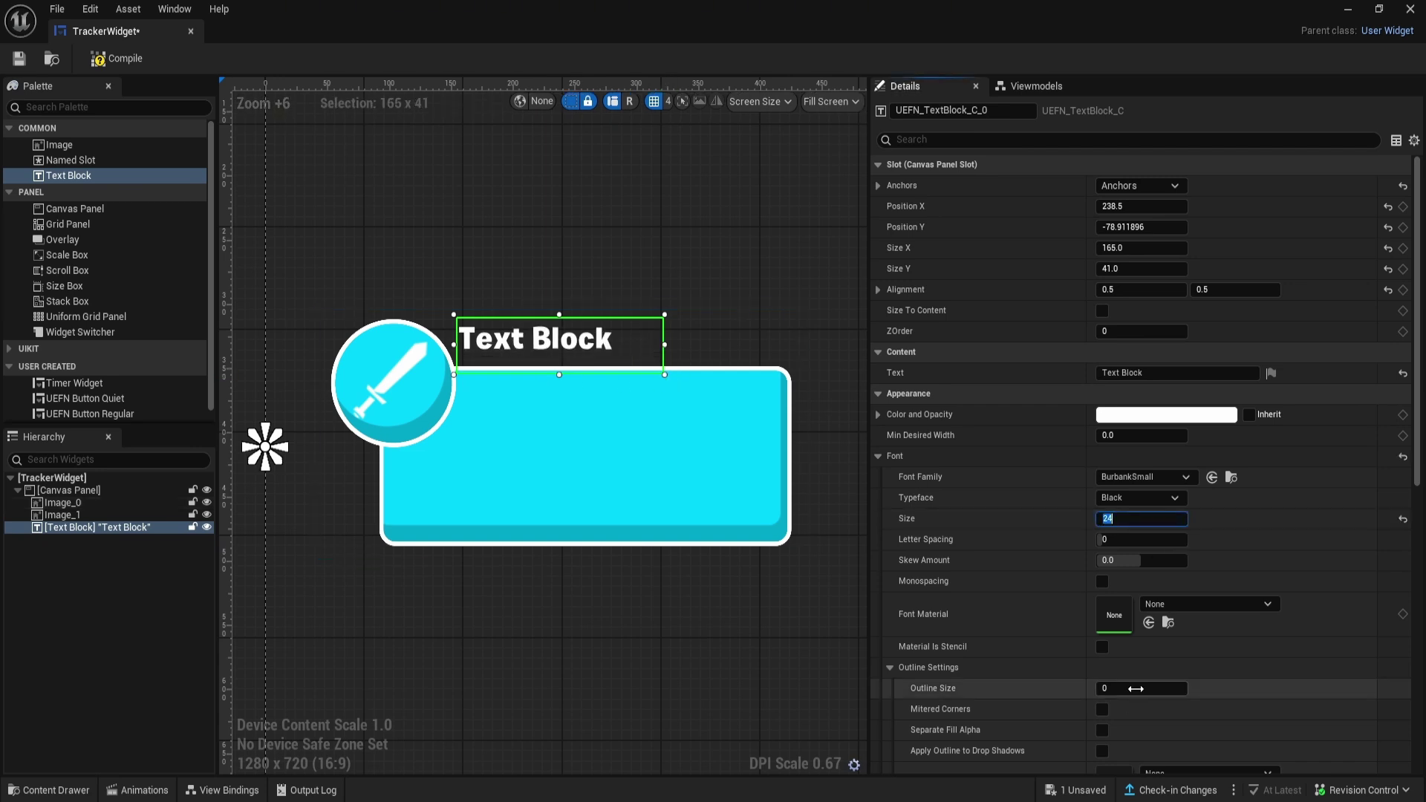
type("3")
key("Return")
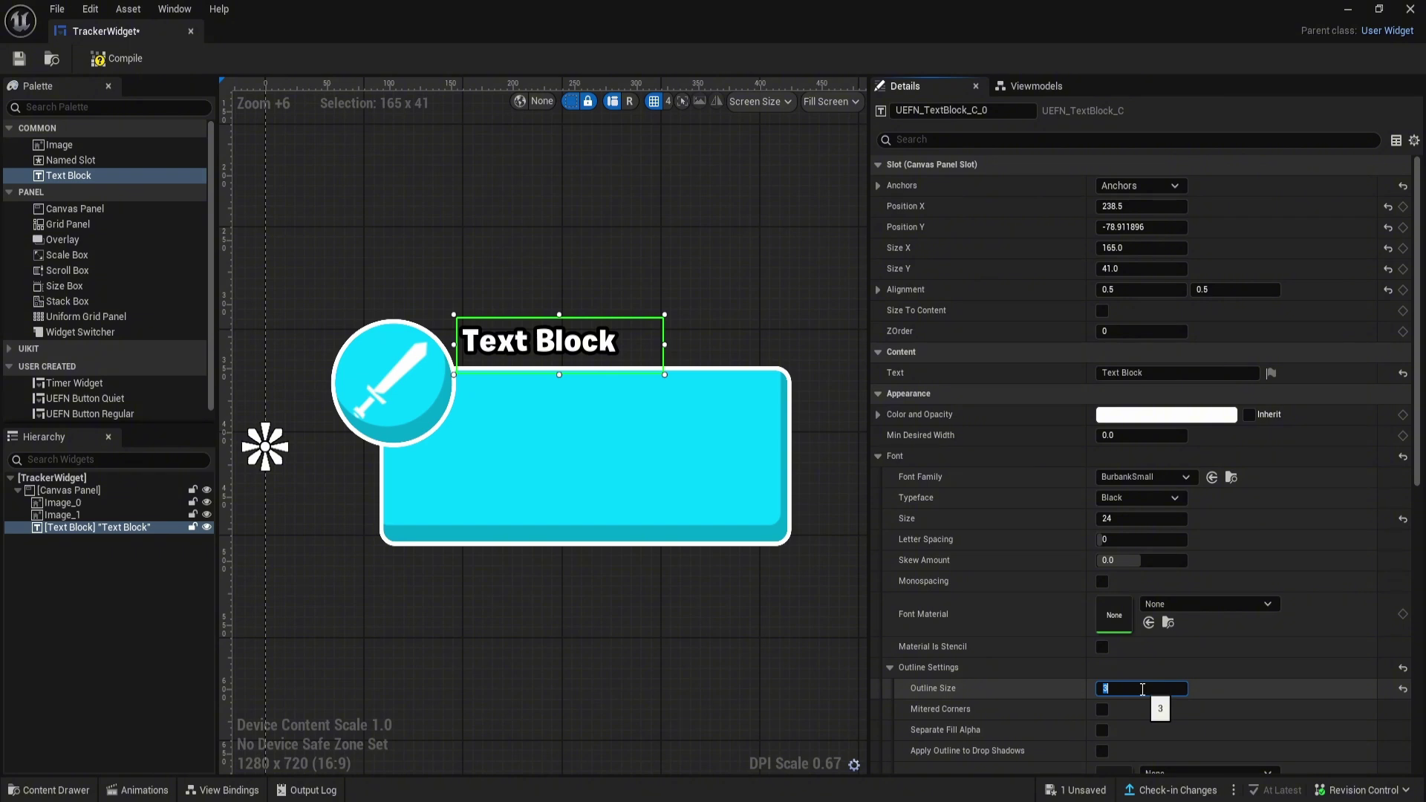
- Nudge the text block down to about Y -75 and change its text to "Trackers Name"
scroll(625, 444, "down", 1)
key("Down")
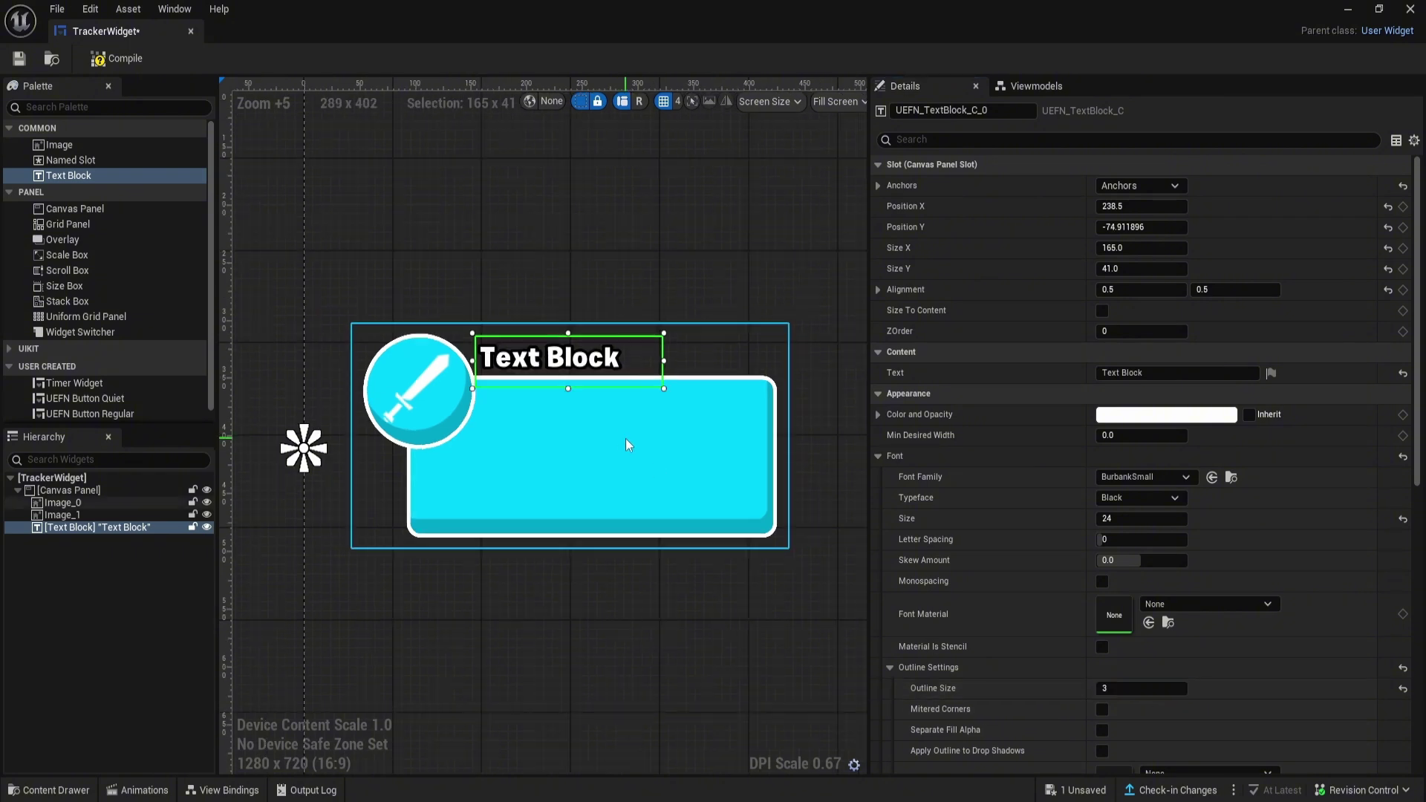
left_click(1158, 372)
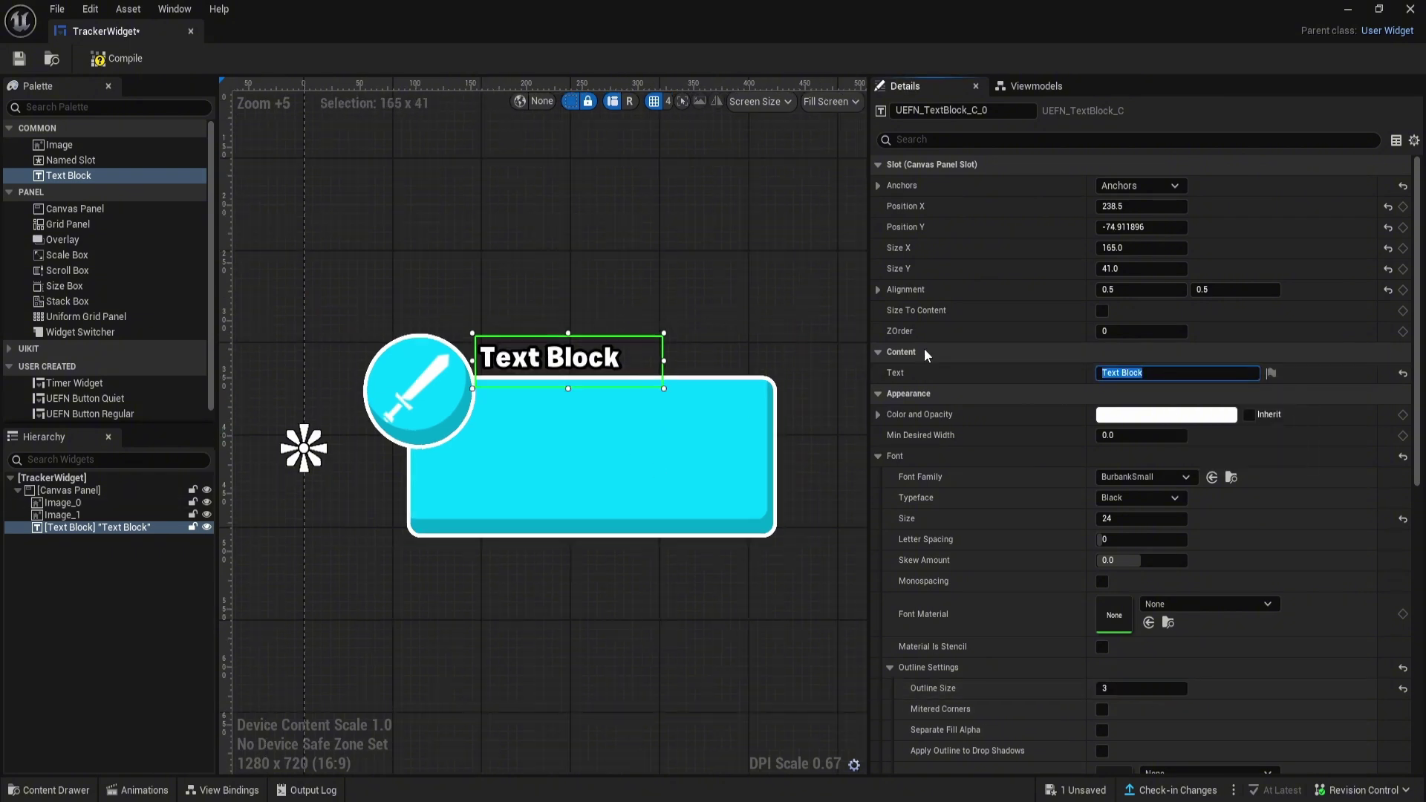
type("Trackers Name")
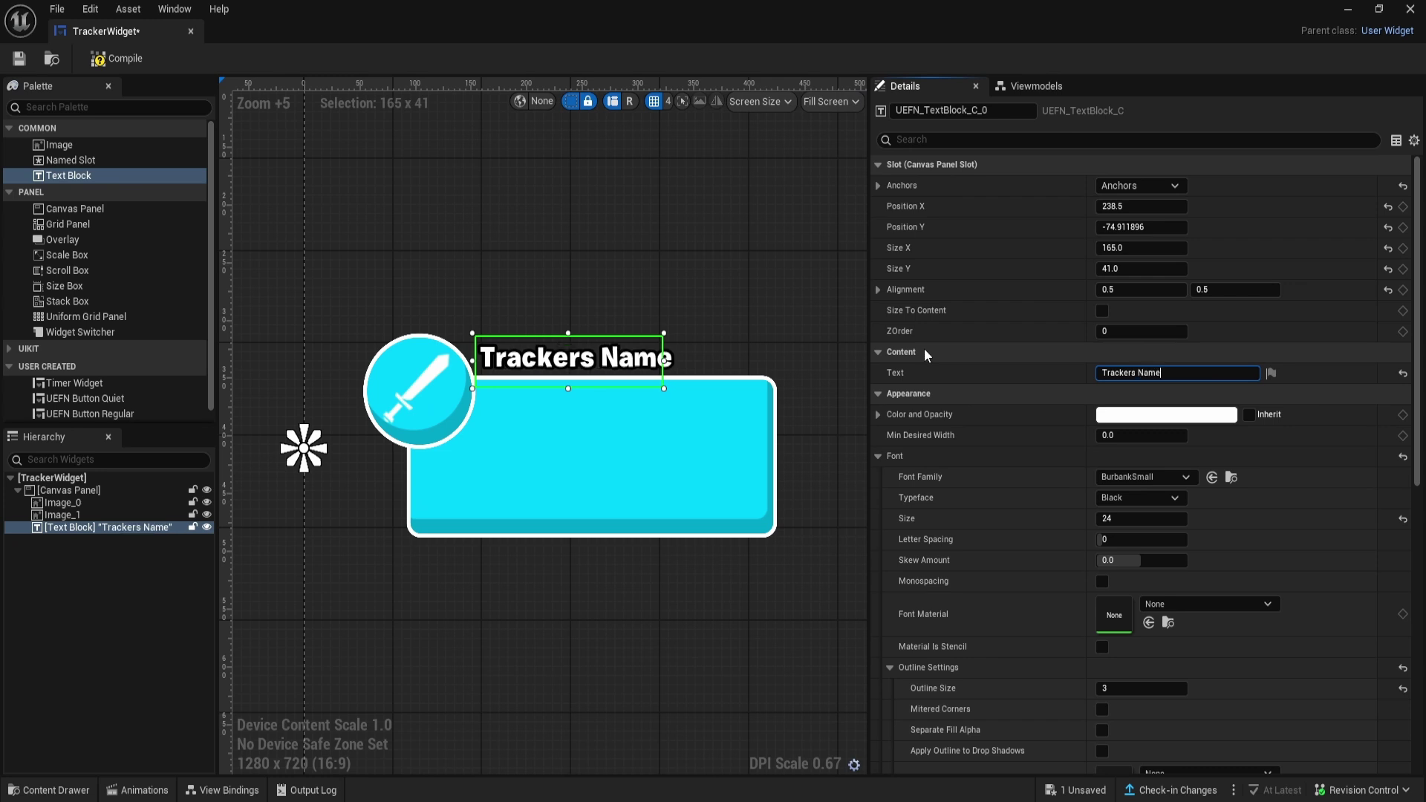
- Rename the "Trackers Name" text block to TrackerName and the sword image to IconImage
double_click(141, 528)
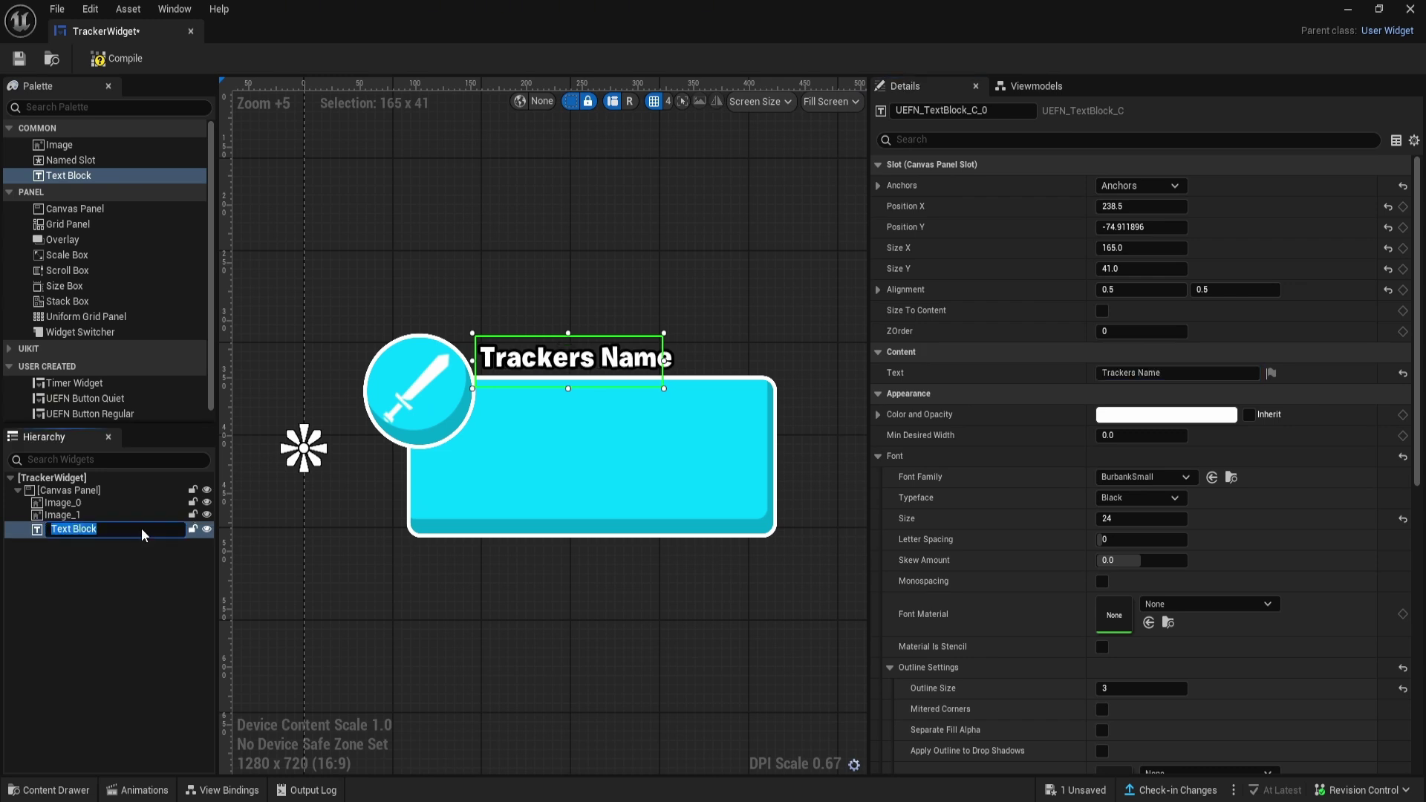
type("TrackerName")
key("Return")
left_click(83, 515)
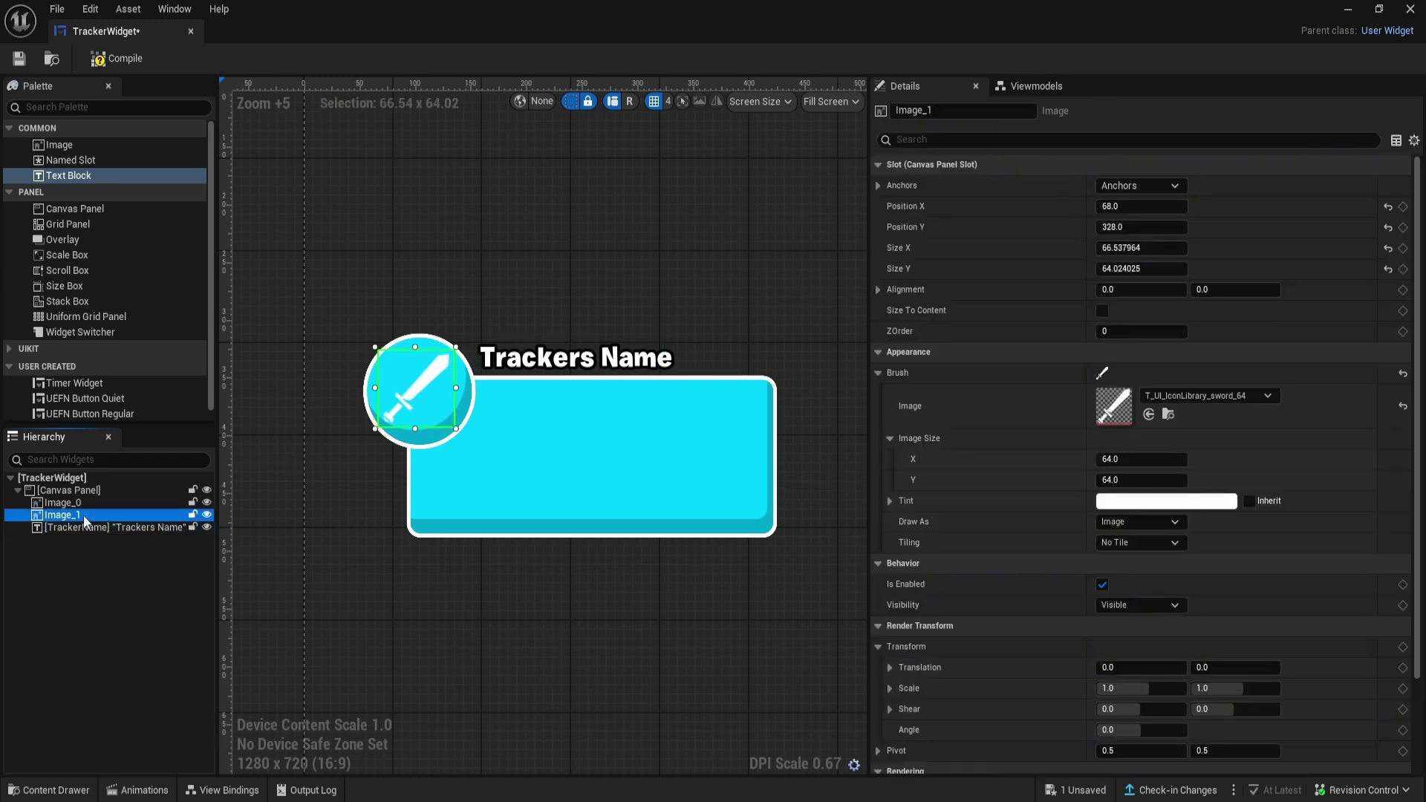
left_click(83, 515)
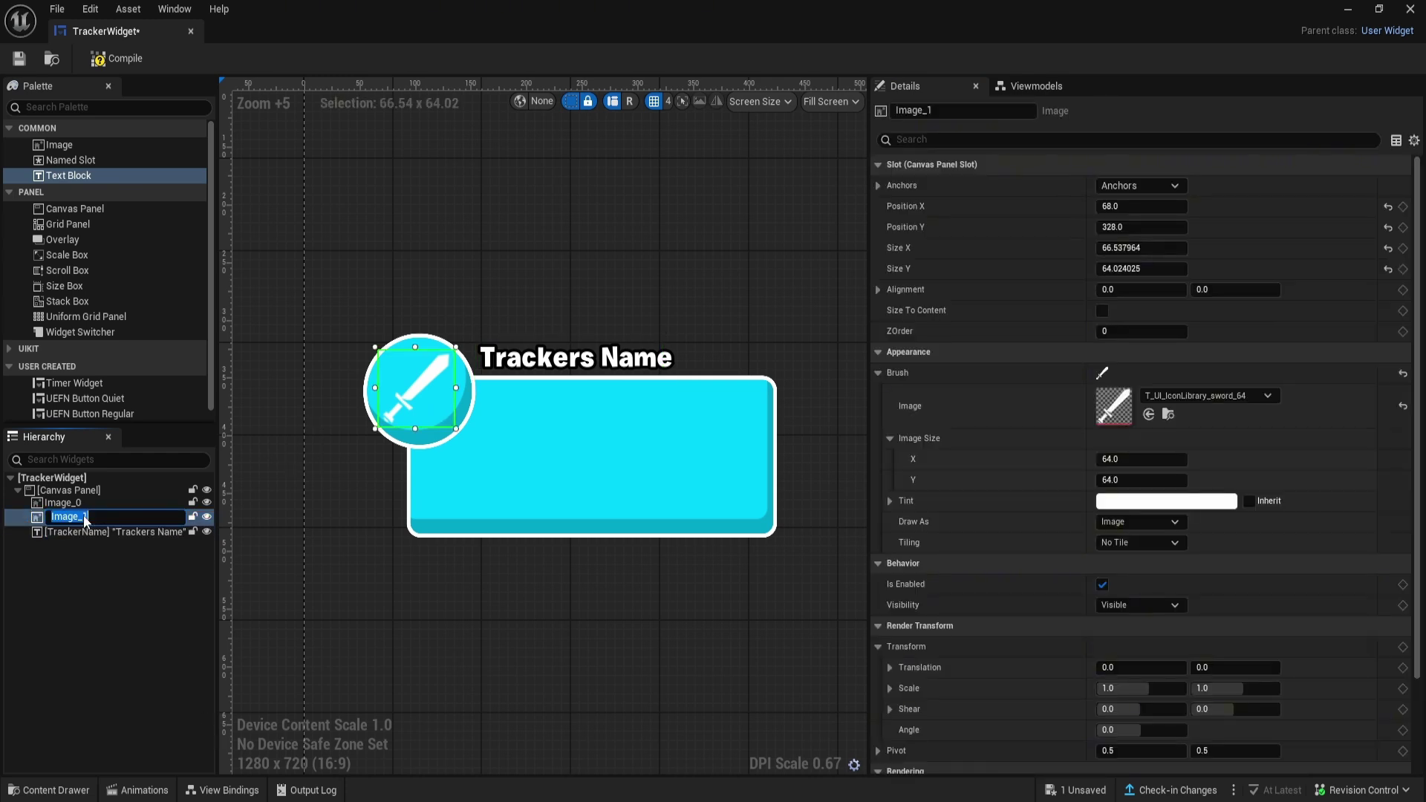
type("IconImage")
key("Return")
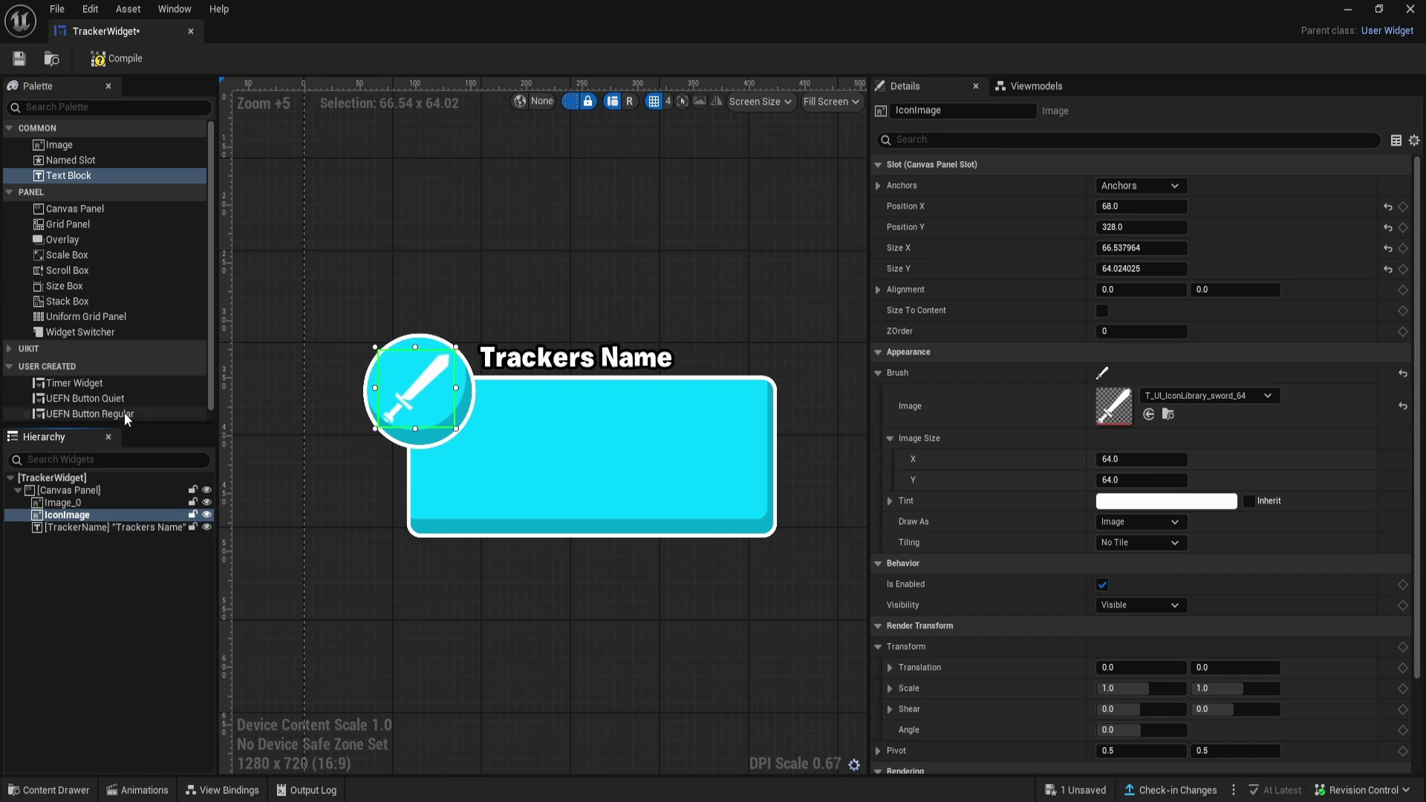
- Duplicate the TrackerName text block and place the copy directly below it inside the rectangle, at about X 238.5, Y -31
left_click(142, 527)
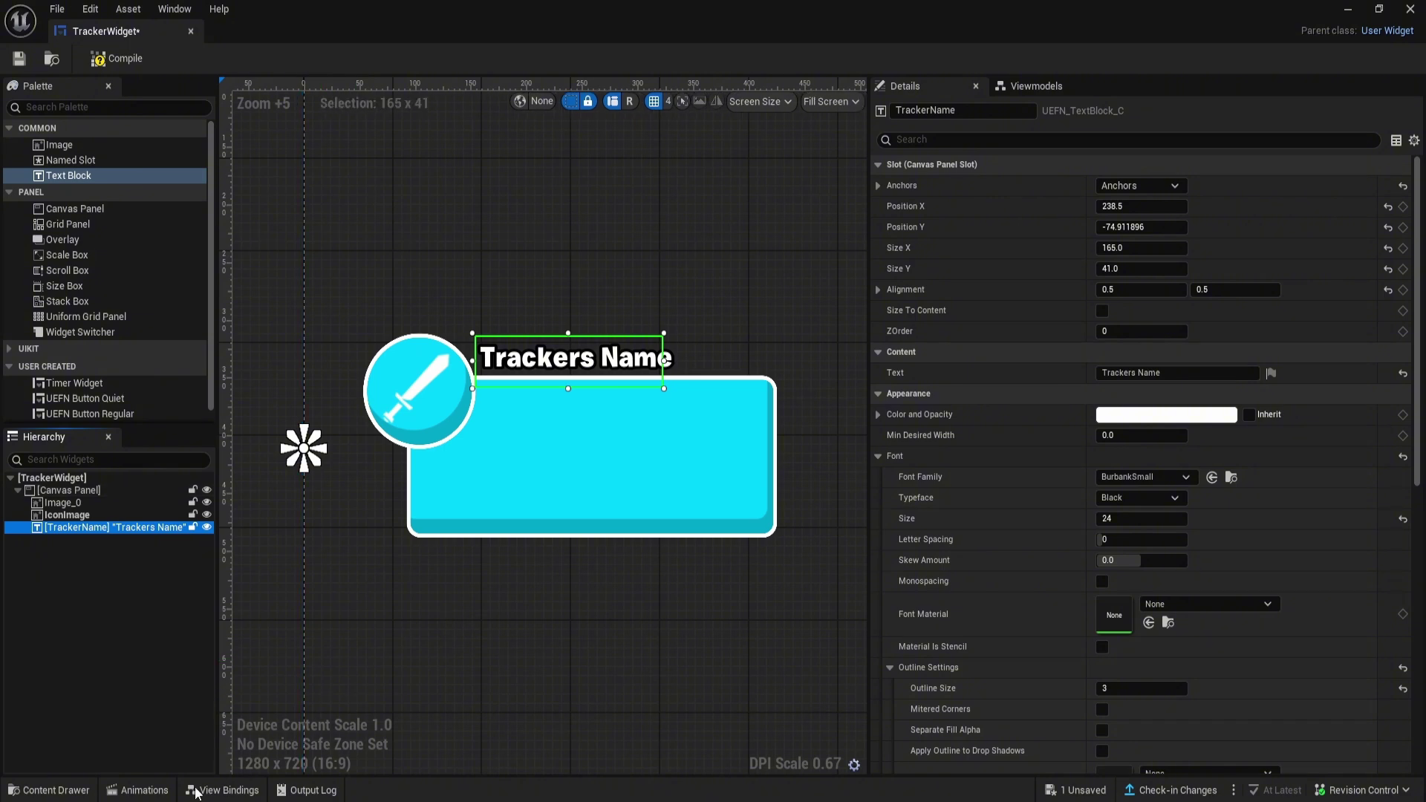
left_click(218, 790)
left_click(218, 790)
scroll(600, 467, "down", 1)
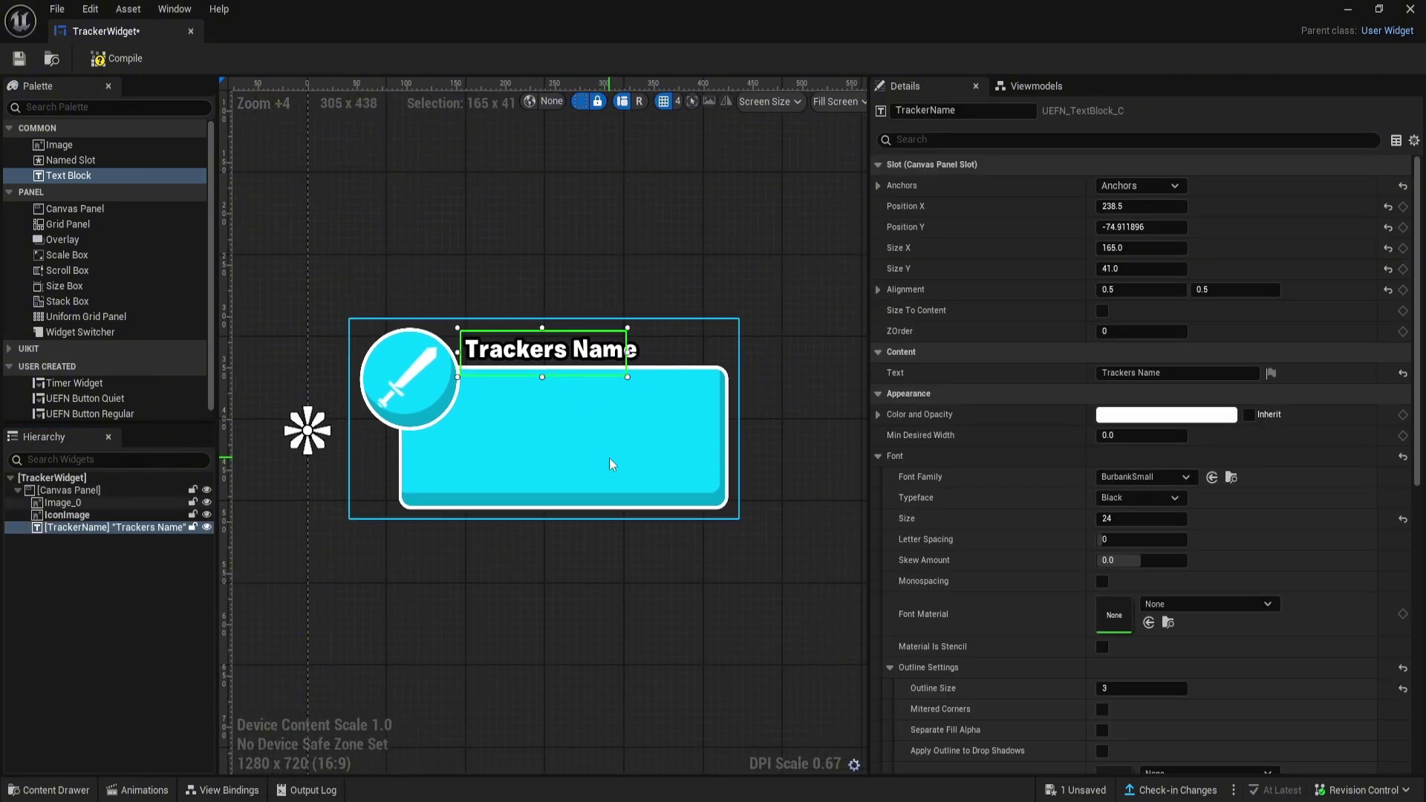
key("ctrl+d")
left_click_drag(680, 404, 581, 407)
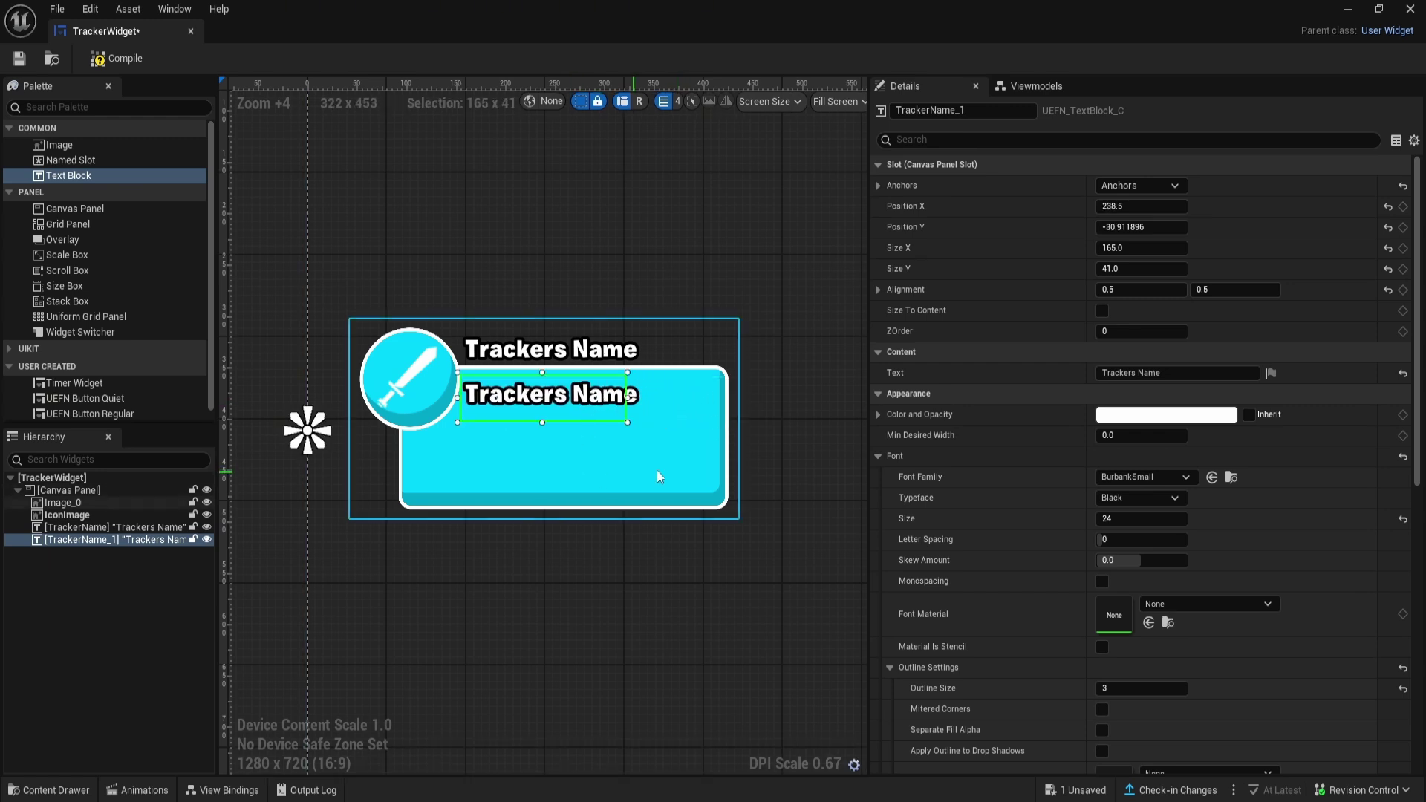
- Set the duplicated text block's font size to 20
left_click(1141, 519)
type("20")
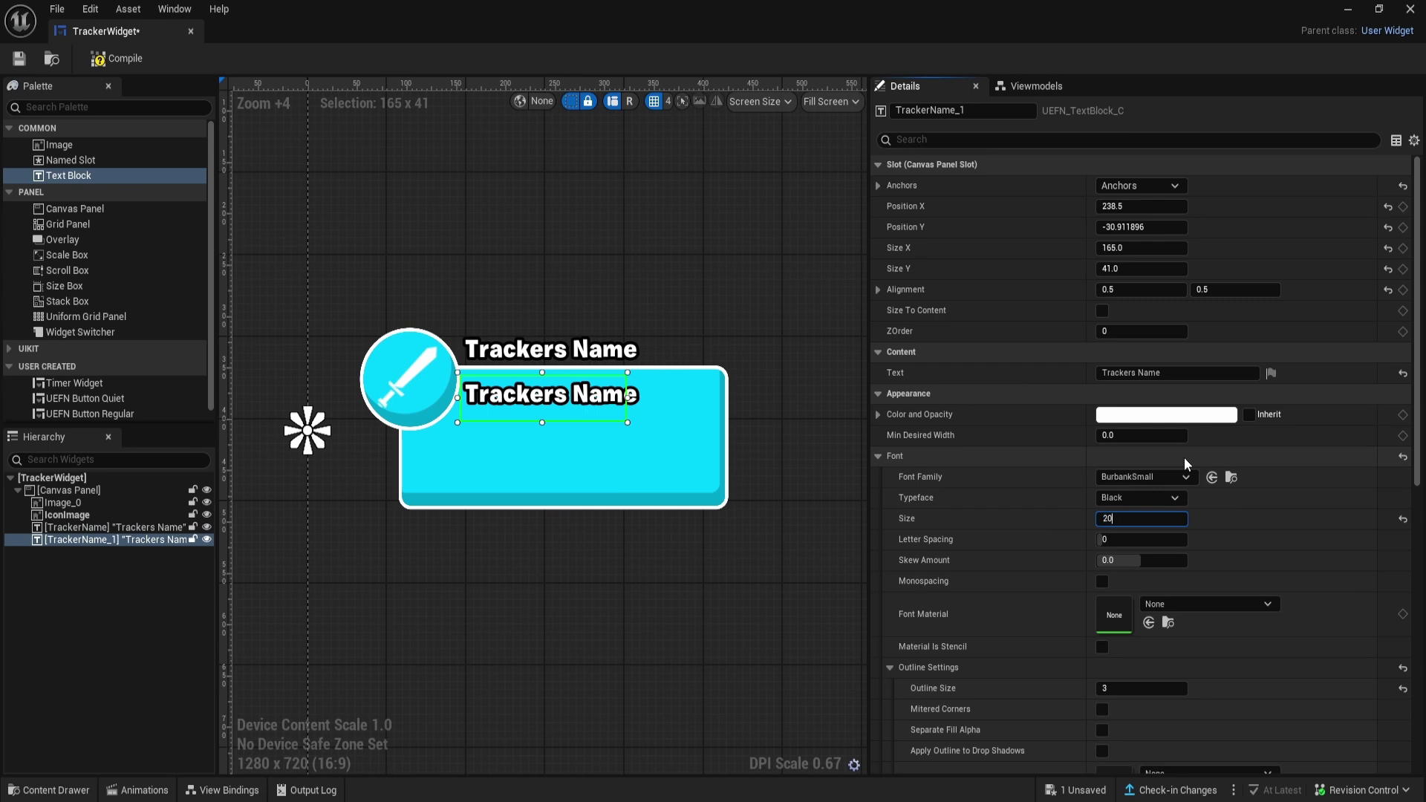
key("Return")
scroll(697, 515, "up", 4)
right_click_drag(625, 510, 723, 545)
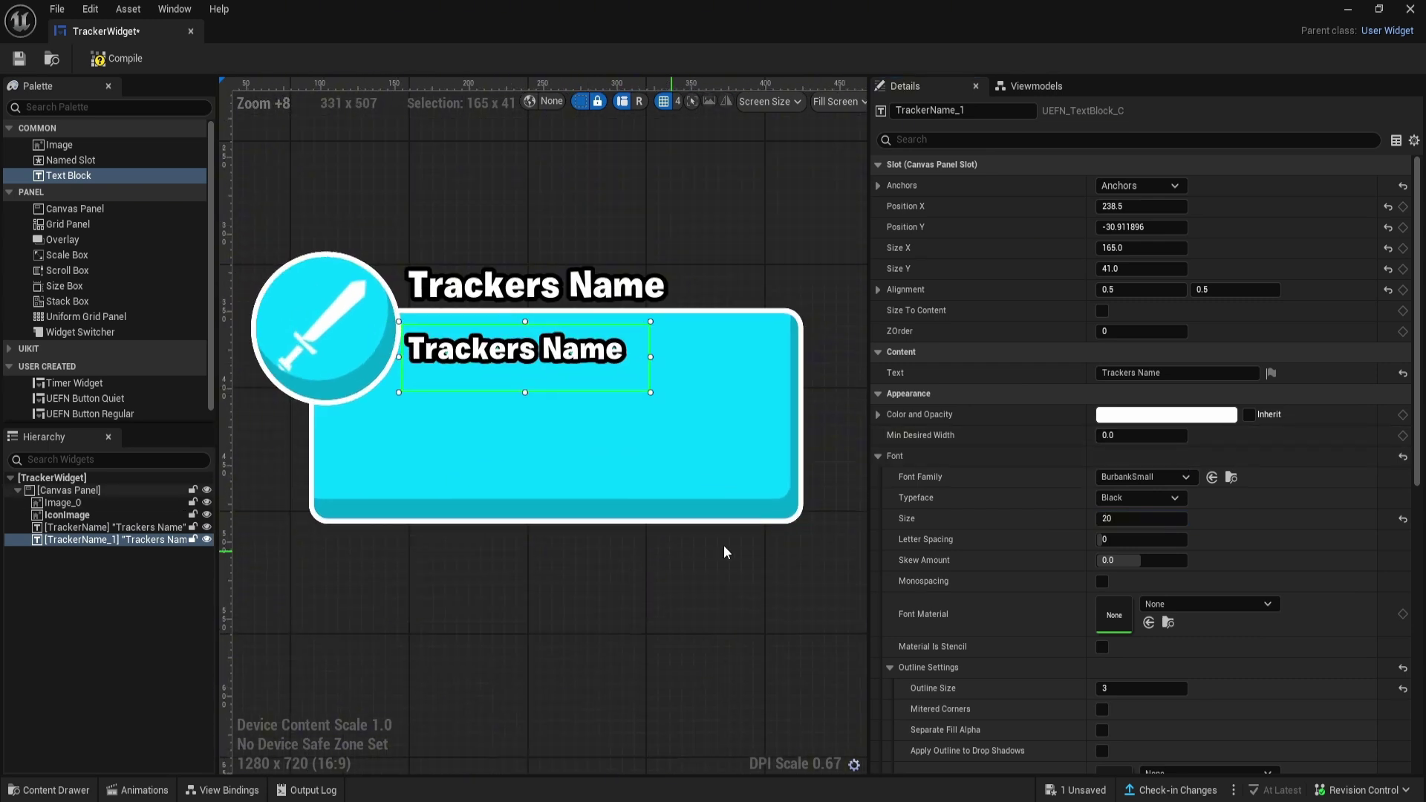
- Change the duplicated block's text to "Trackers Description" and set its outline size to 2
double_click(1141, 373)
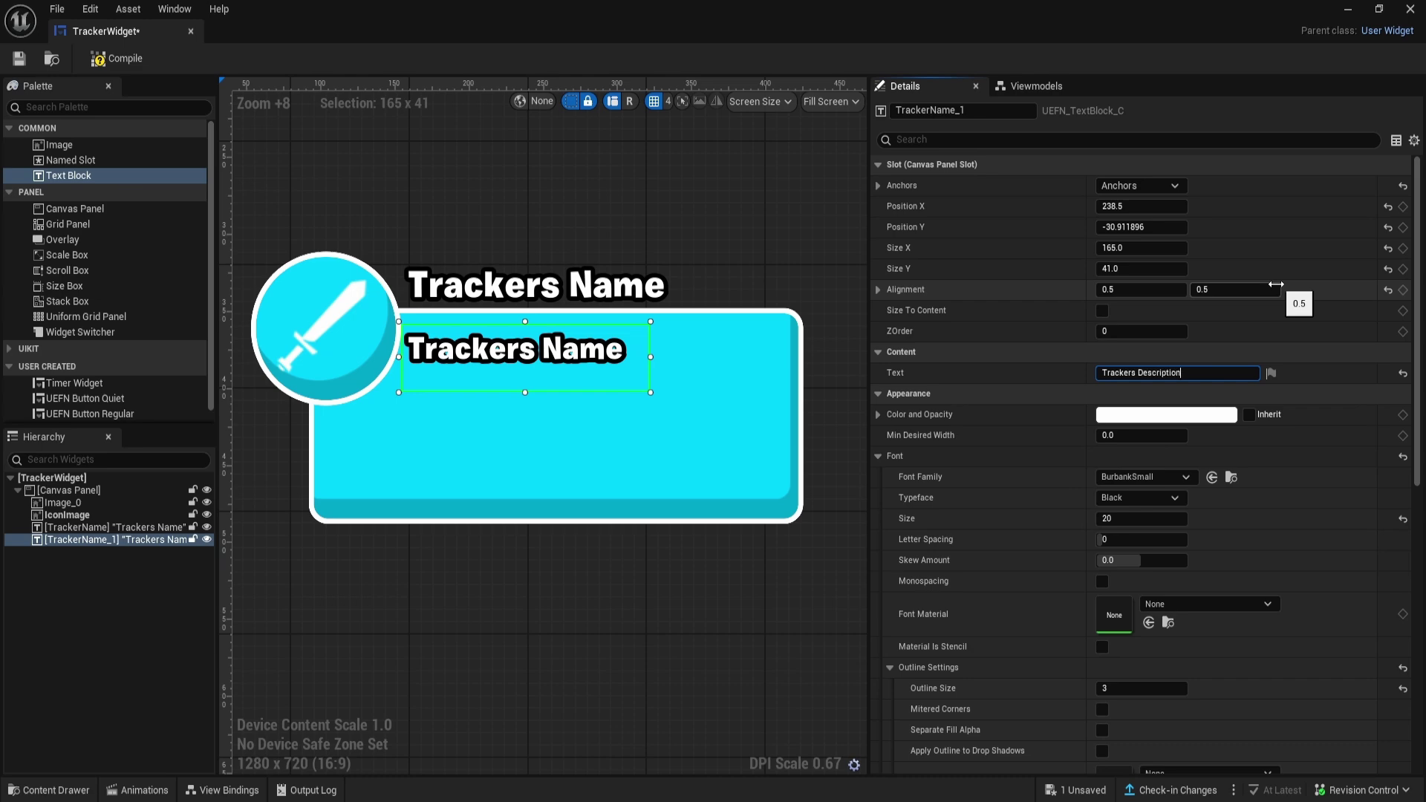
type("Description")
key("Return")
key("Home")
type("2")
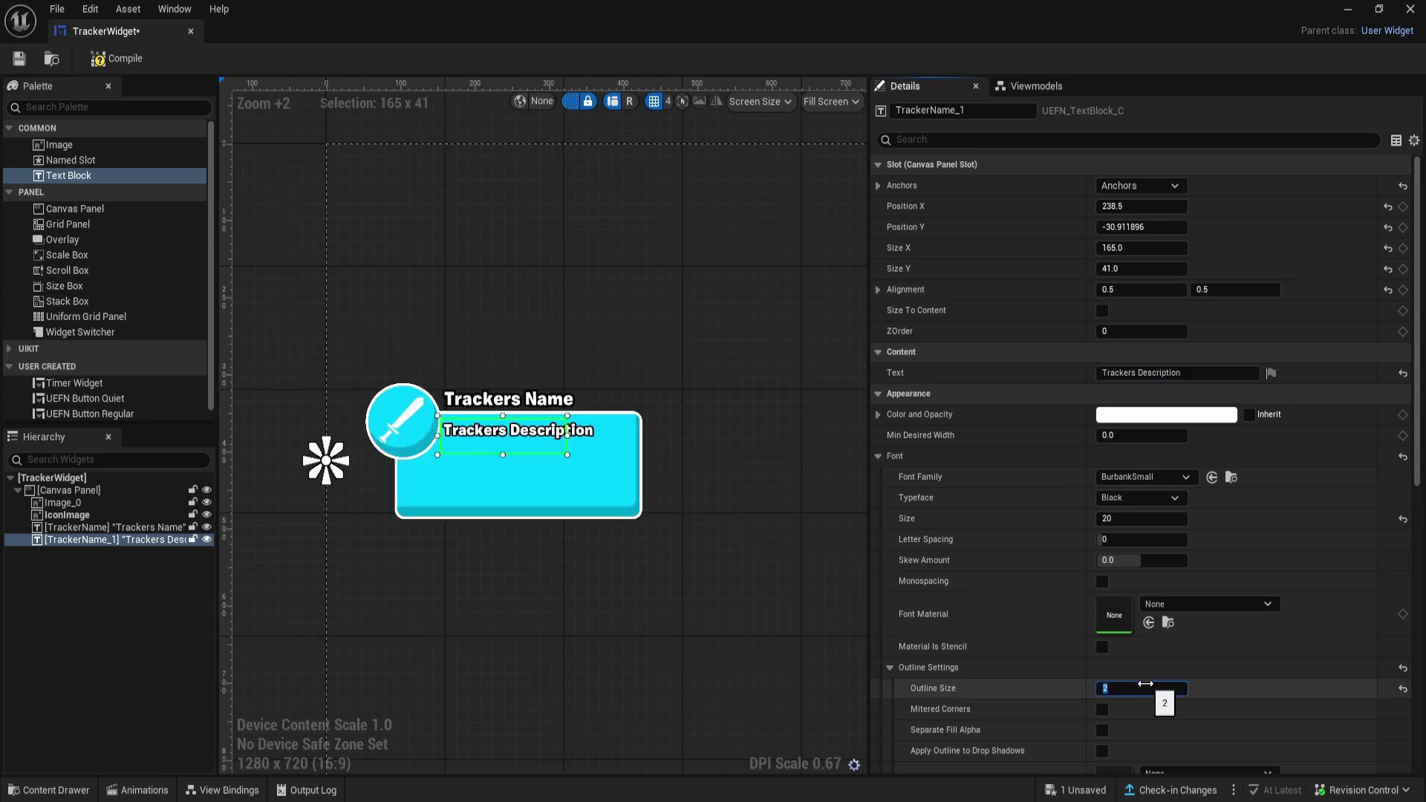
- Copy the "Trackers Description" text block and place the copy near the rectangle's bottom edge, at about X 298.5, Y 55
scroll(488, 343, "up", 2)
key("ctrl+v")
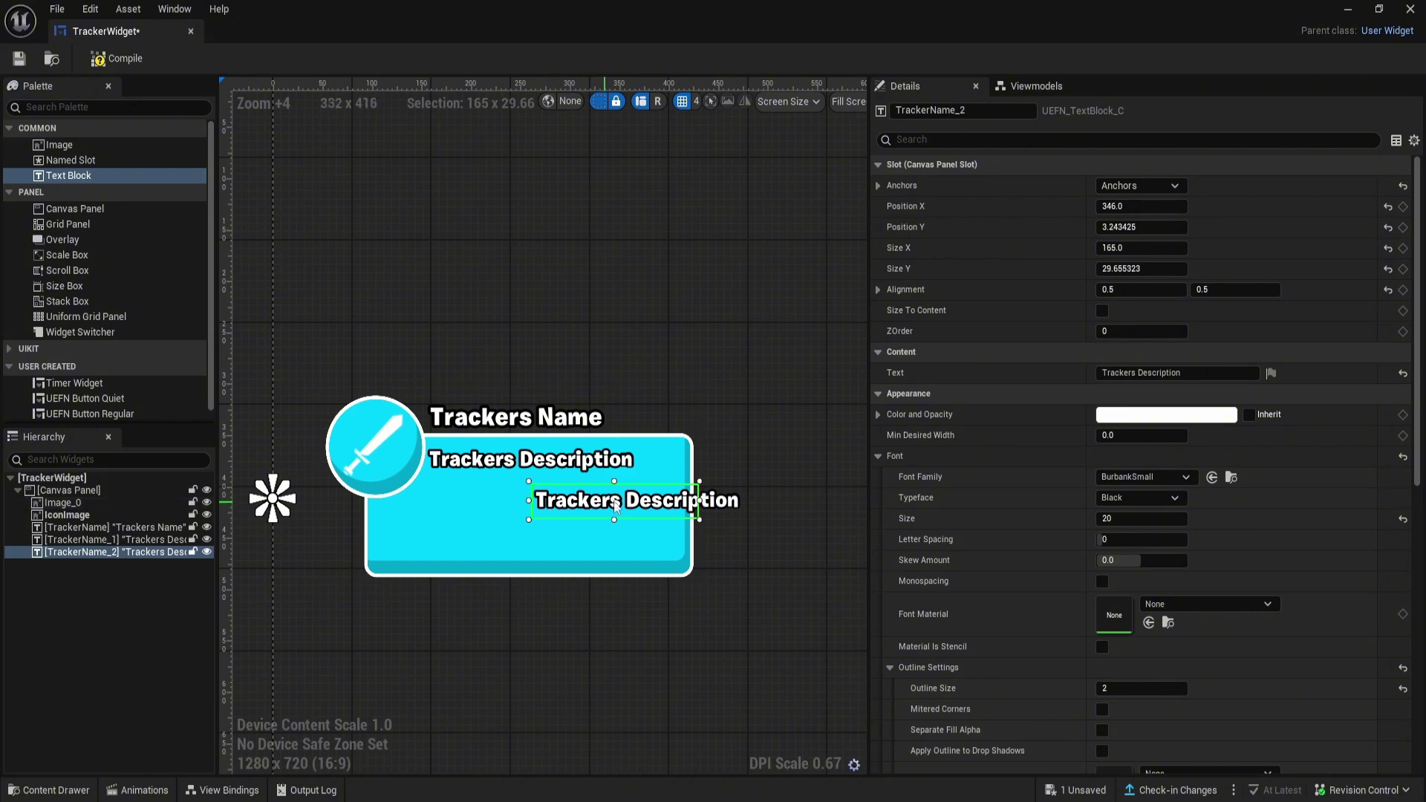
left_click_drag(615, 505, 626, 542)
scroll(586, 621, "down", 2)
scroll(583, 632, "up", 2)
scroll(609, 564, "up", 1)
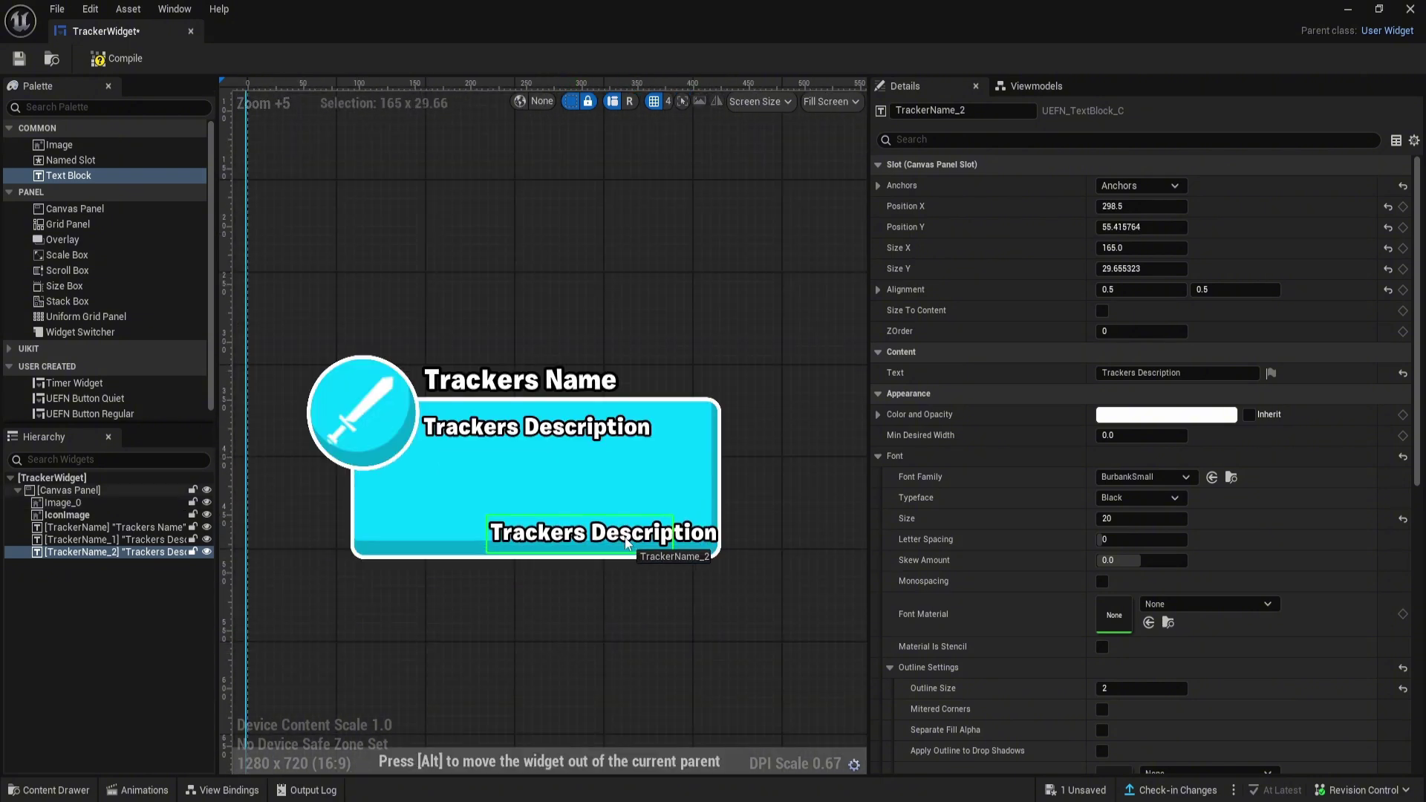
scroll(594, 605, "up", 2)
- Change the lower text block's text to "1" and justify it to the right
left_click(1176, 372)
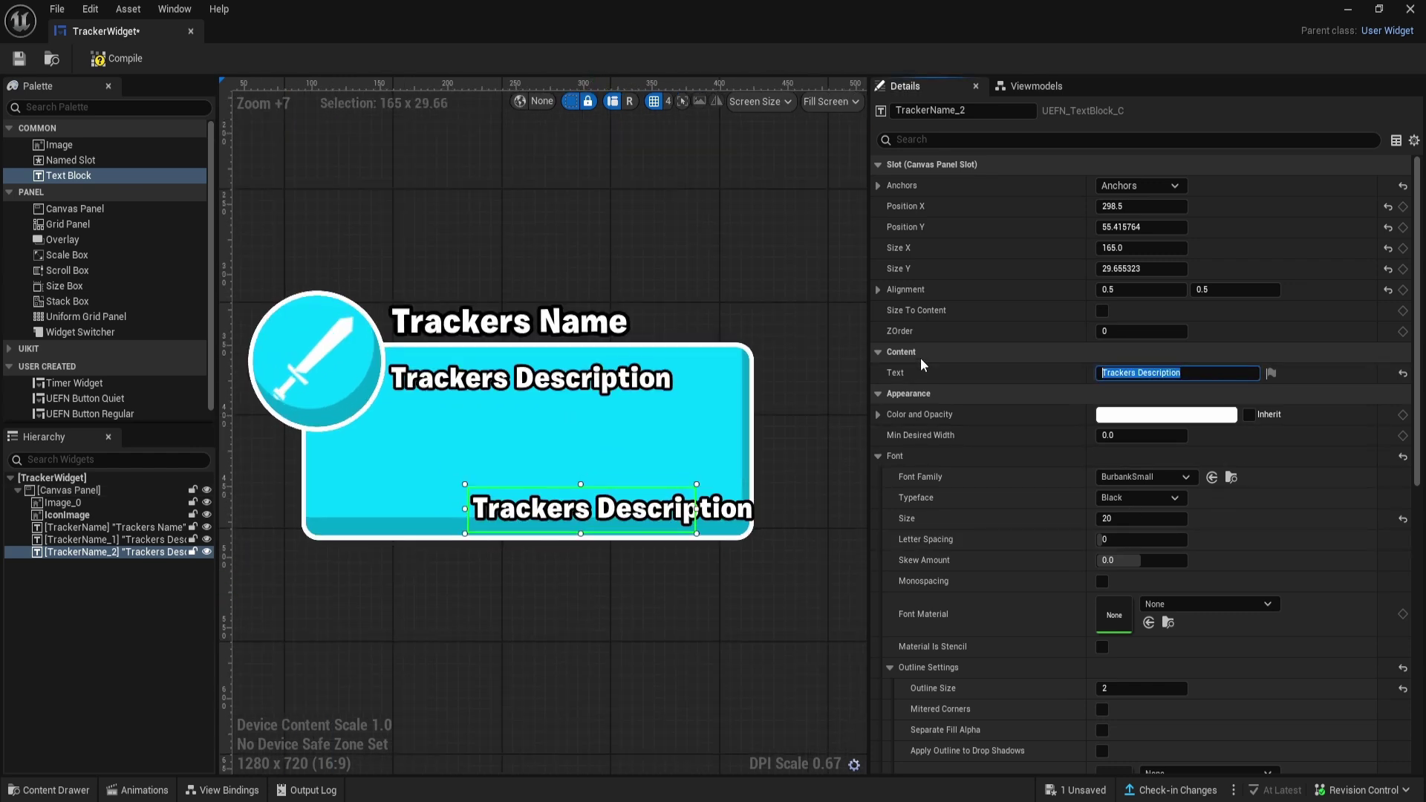
type("1")
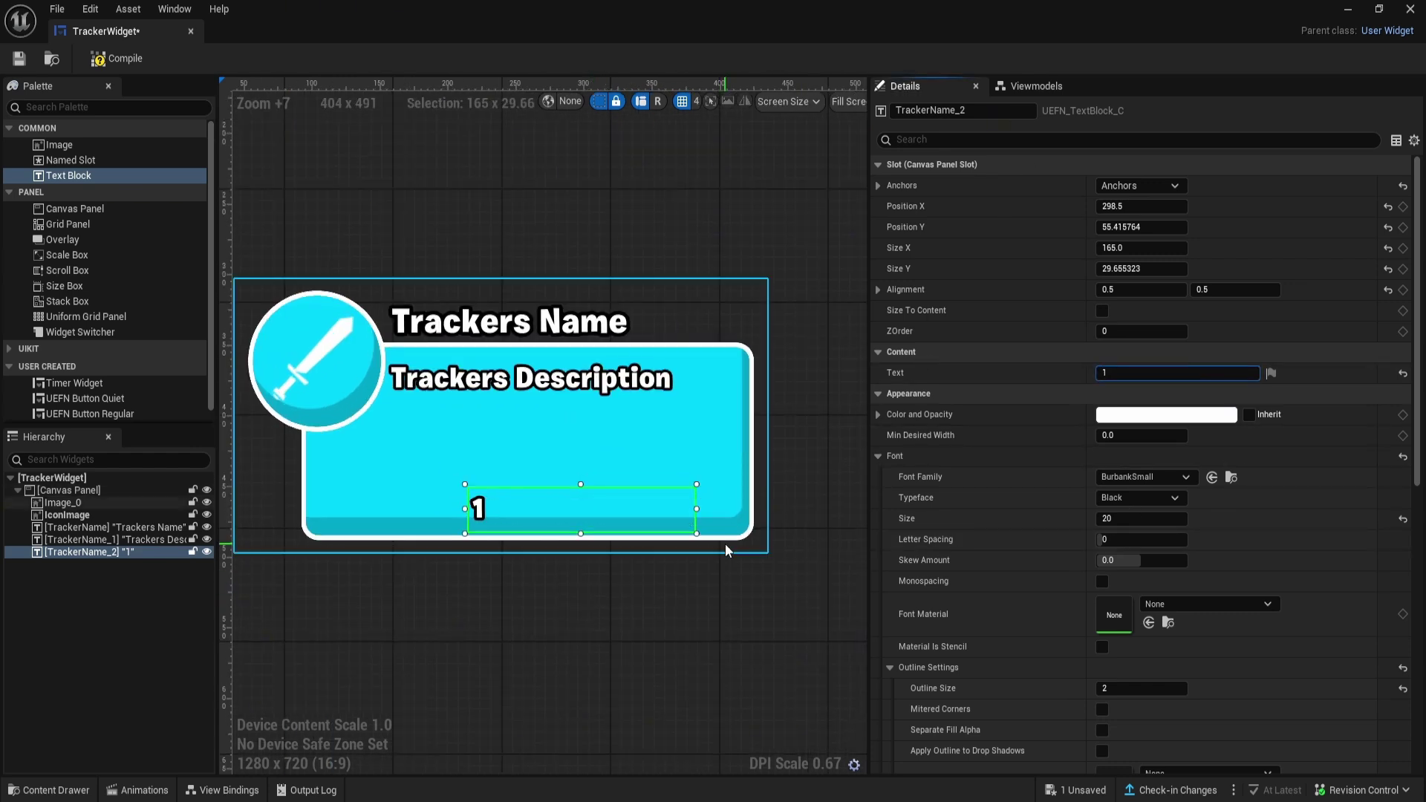
scroll(992, 550, "down", 5)
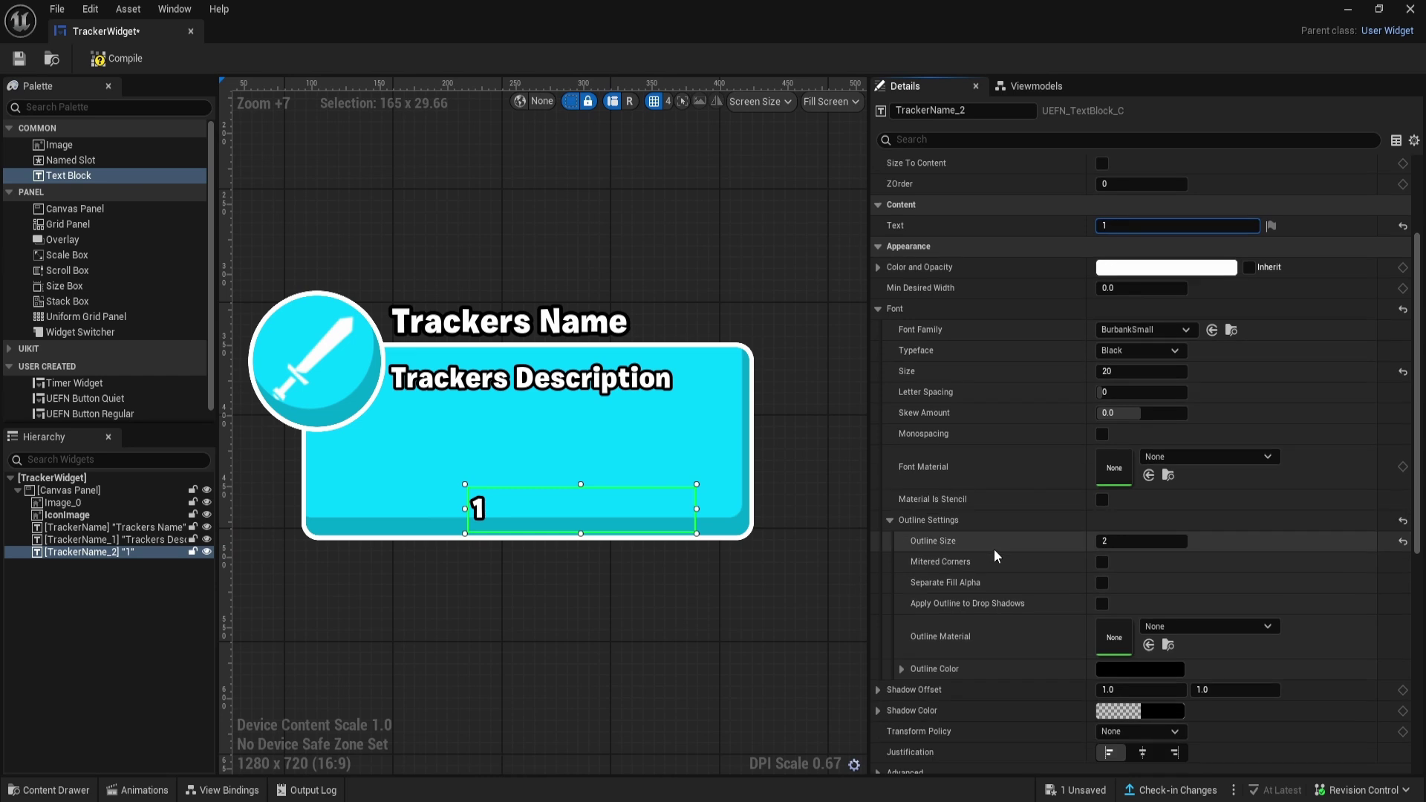
left_click(1173, 702)
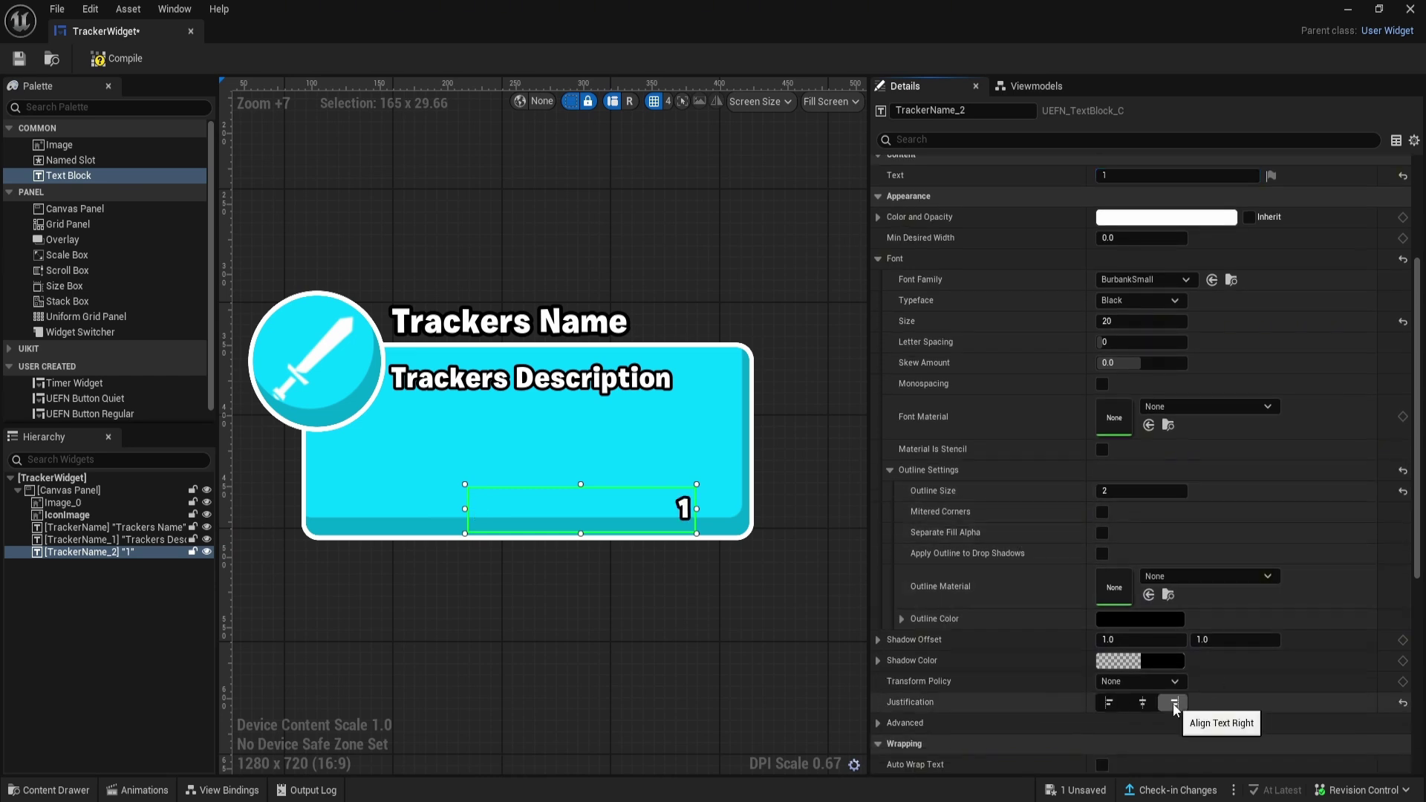
- Narrow the "1" text block to about 21 wide near the rectangle's lower right corner
mouse_move(653, 515)
left_mouse_down()
mouse_move(502, 523)
mouse_move(478, 509)
mouse_move(636, 507)
left_mouse_up()
left_click(537, 512)
left_click(655, 508)
scroll(658, 557, "up", 2)
- Duplicate the "1" text block, change the copy's text to "/" and place it just right of the number, at about X 354.7, Y 55.4
key("ctrl+d")
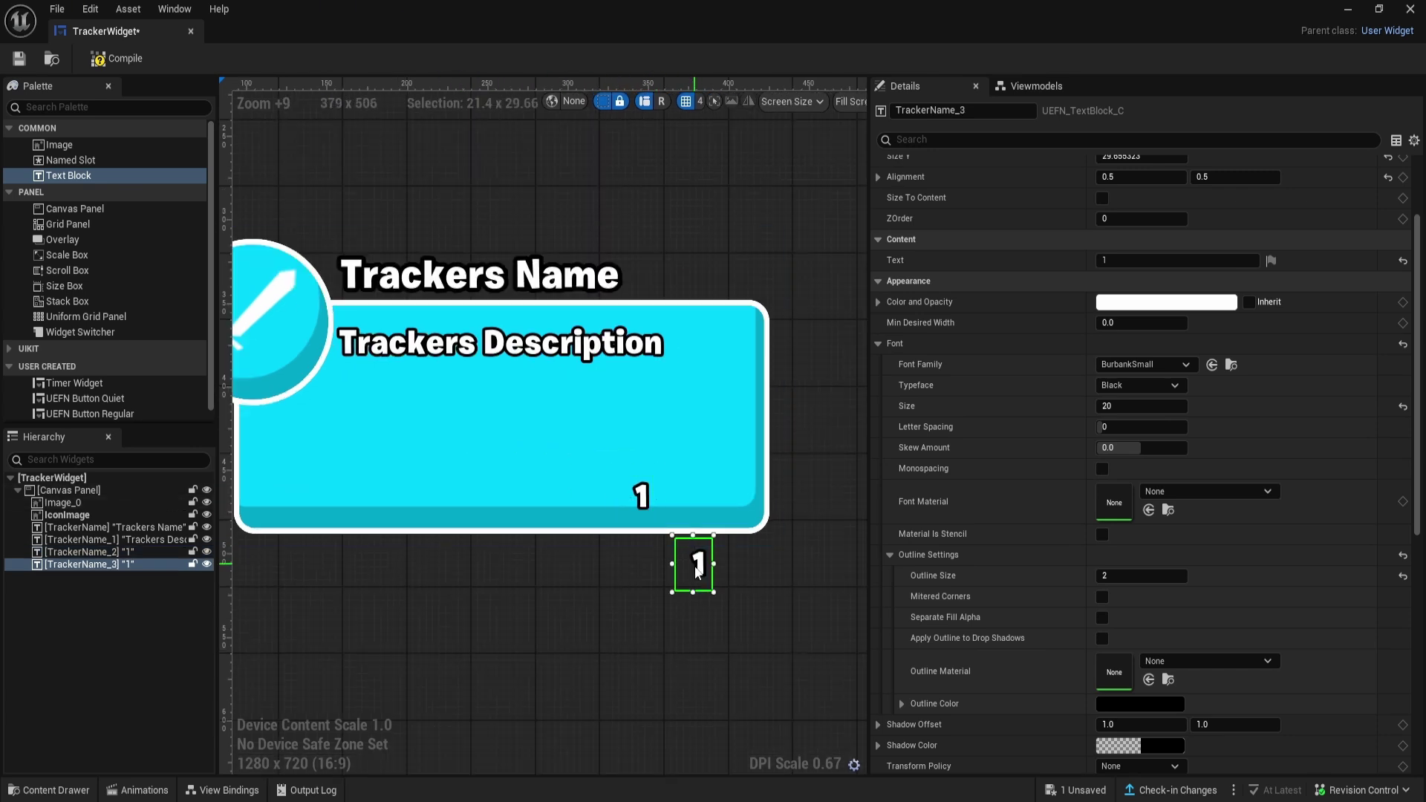
left_click_drag(698, 577, 669, 511)
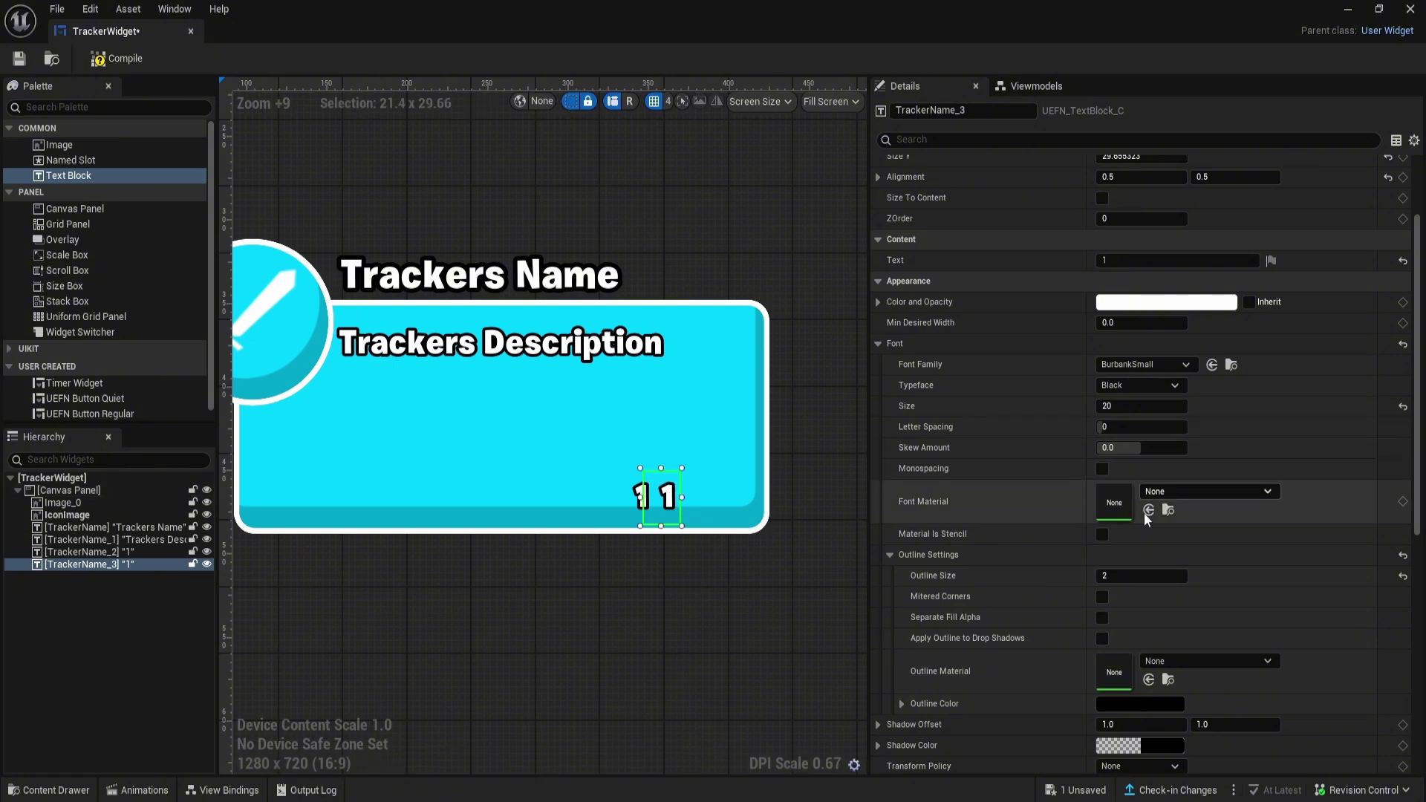
scroll(1114, 652, "up", 3)
left_click(1106, 372)
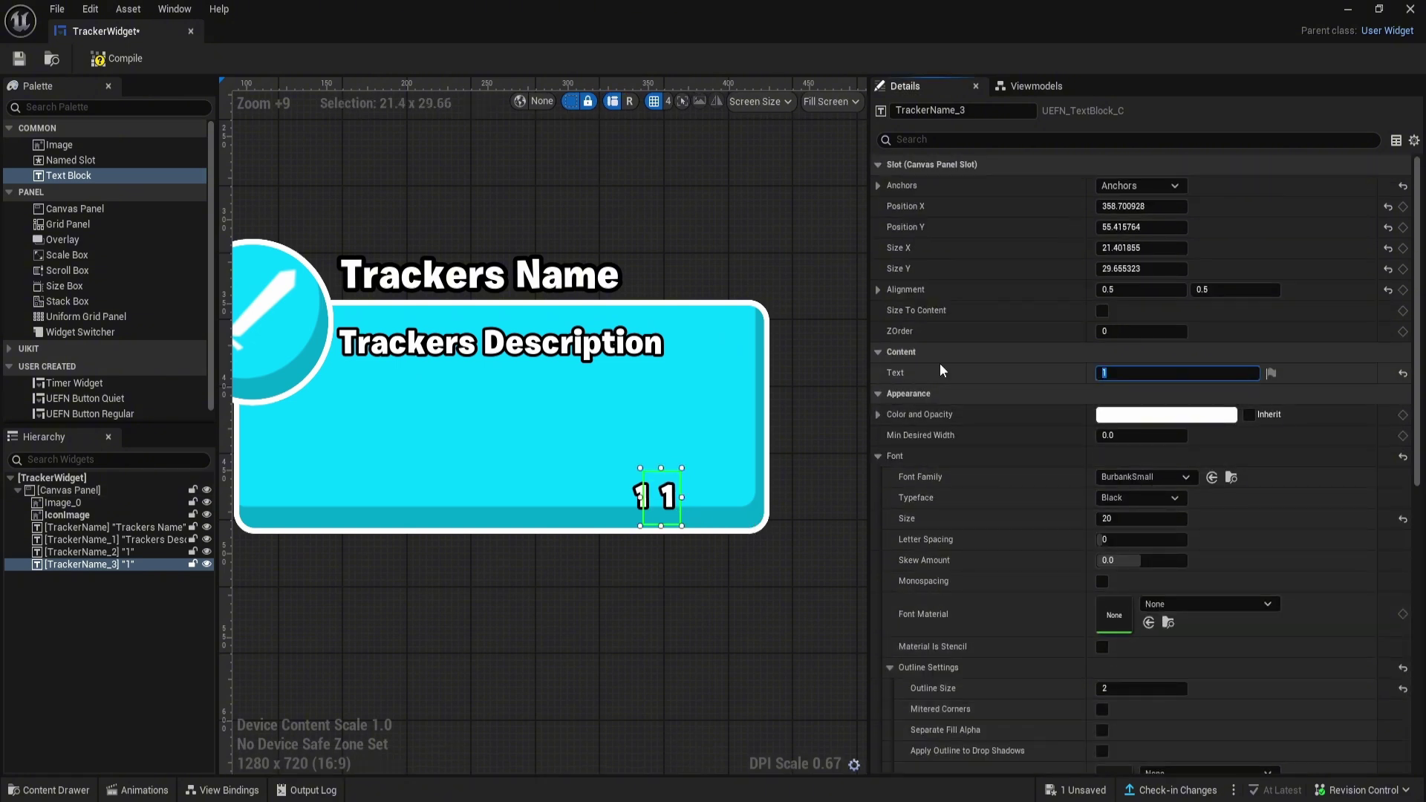
left_click_drag(670, 508, 663, 507)
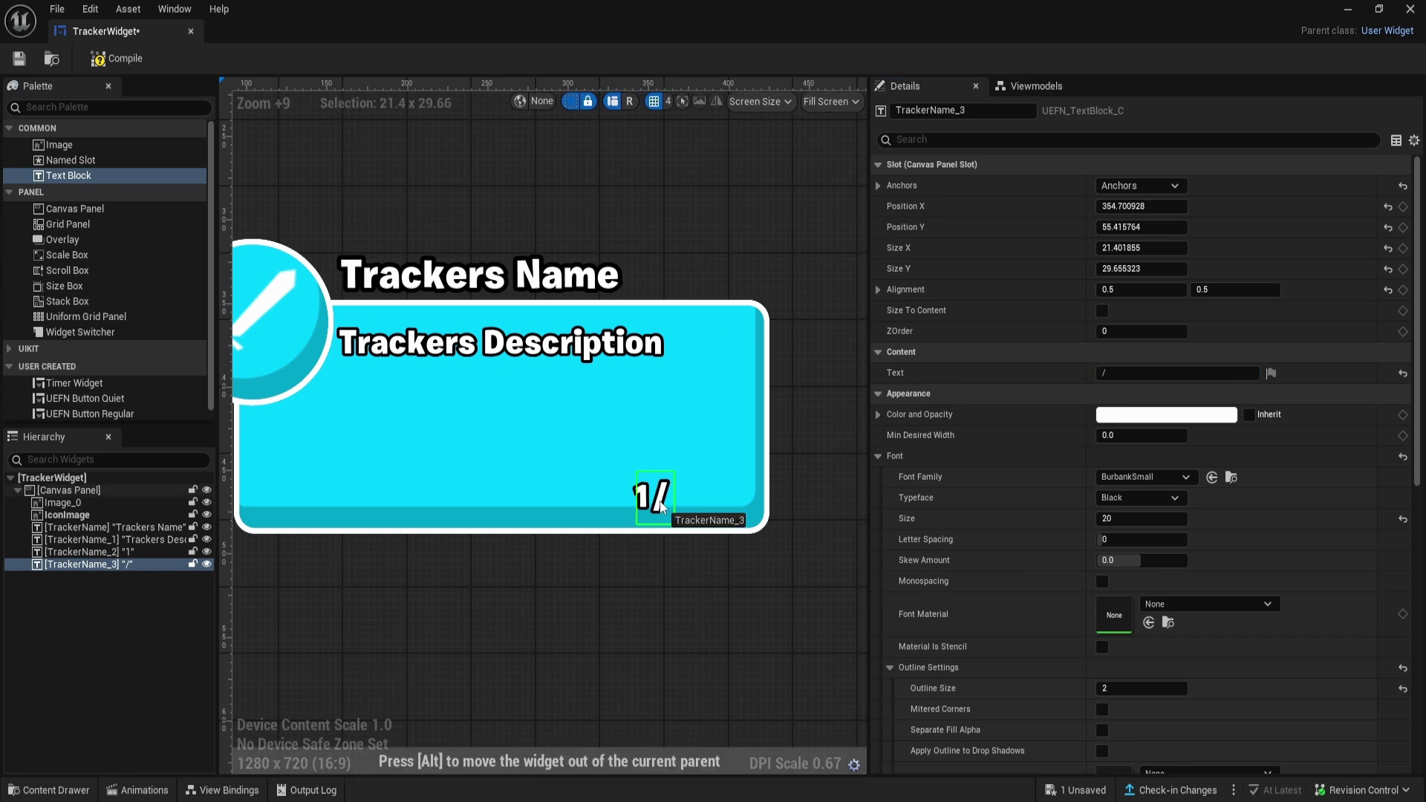
left_click(660, 654)
- Duplicate the "/" text block, place the copy right of the slash at about X 370.7, Y 55.4, and change its text to "3"
scroll(661, 653, "up", 3)
scroll(661, 653, "down", 2)
left_click(650, 525)
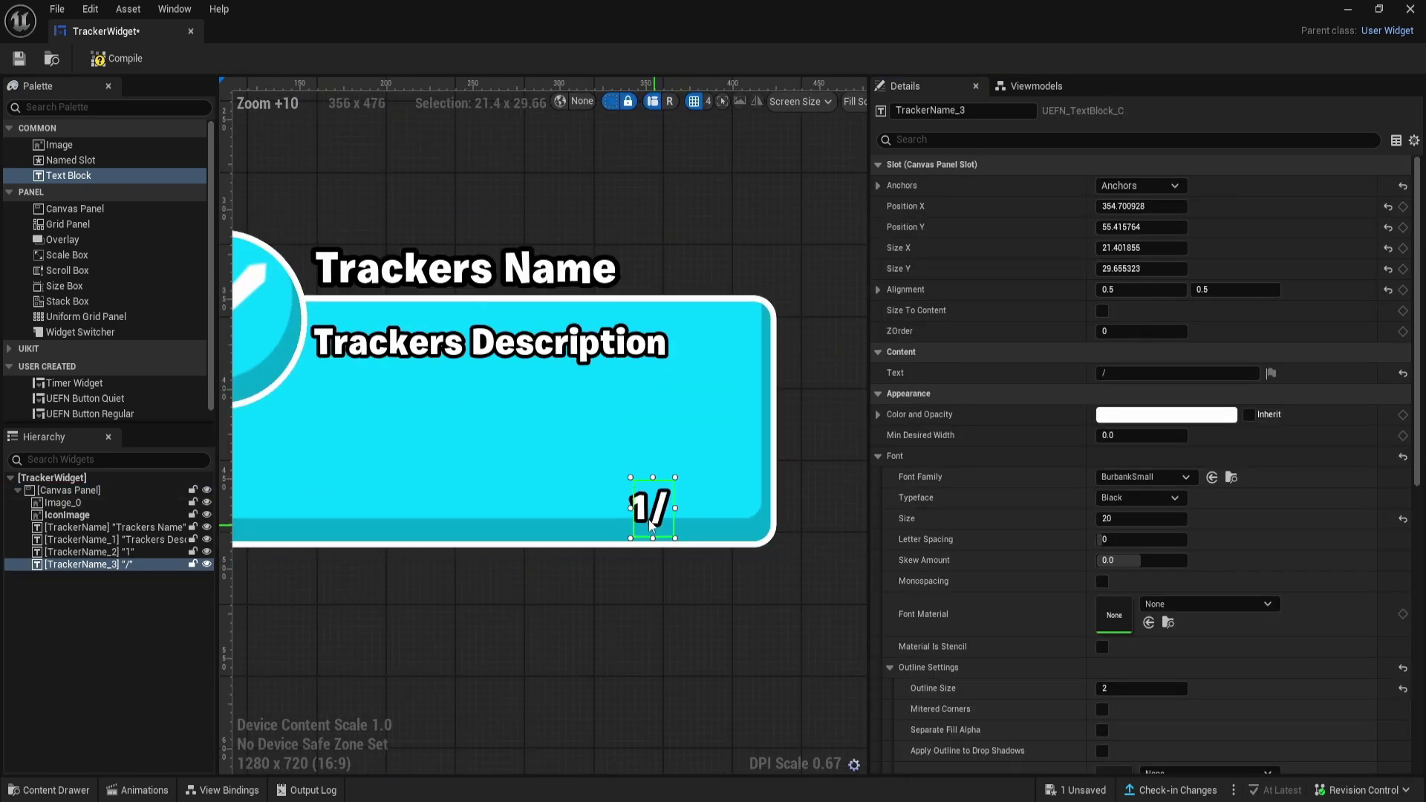
key("ctrl+d")
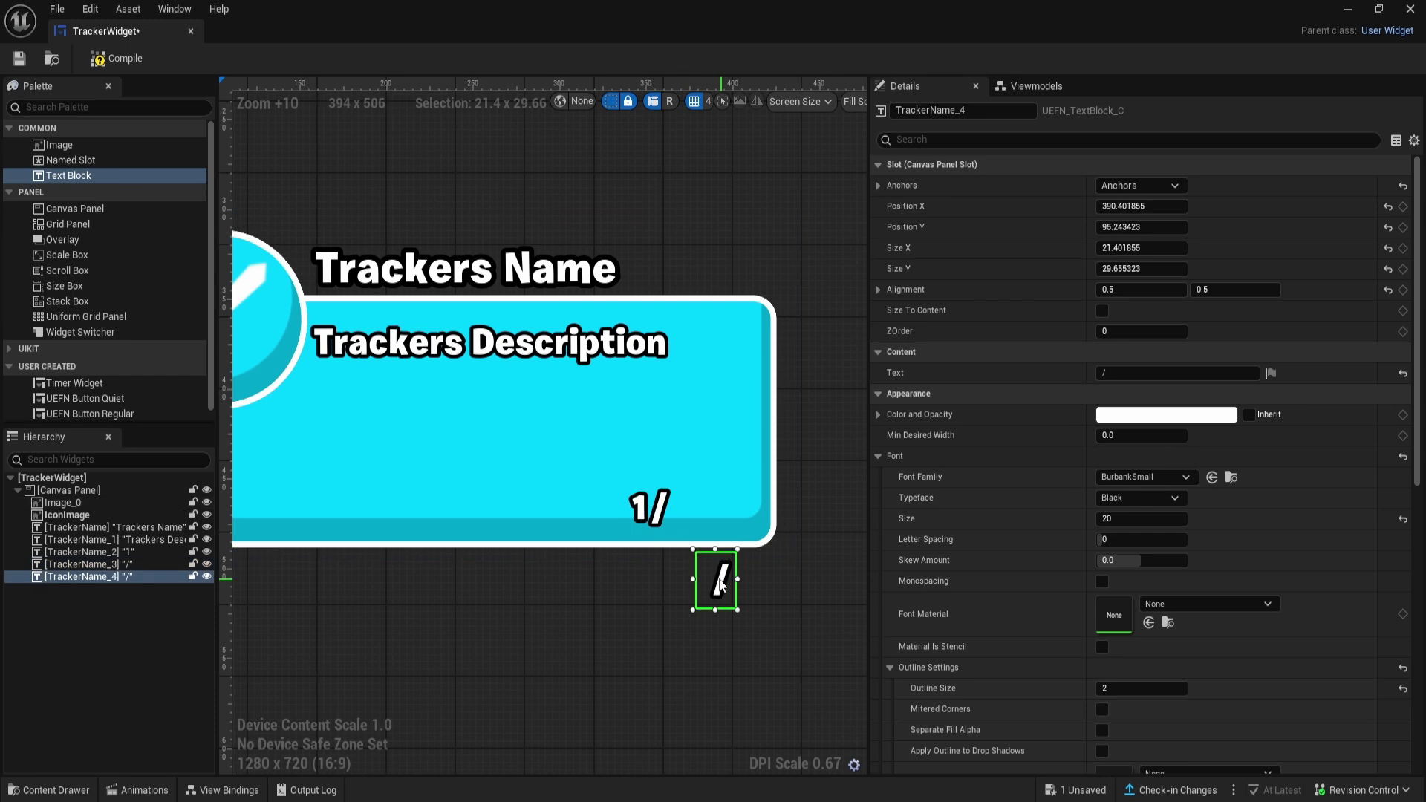
left_click_drag(720, 586, 692, 518)
left_click(1114, 373)
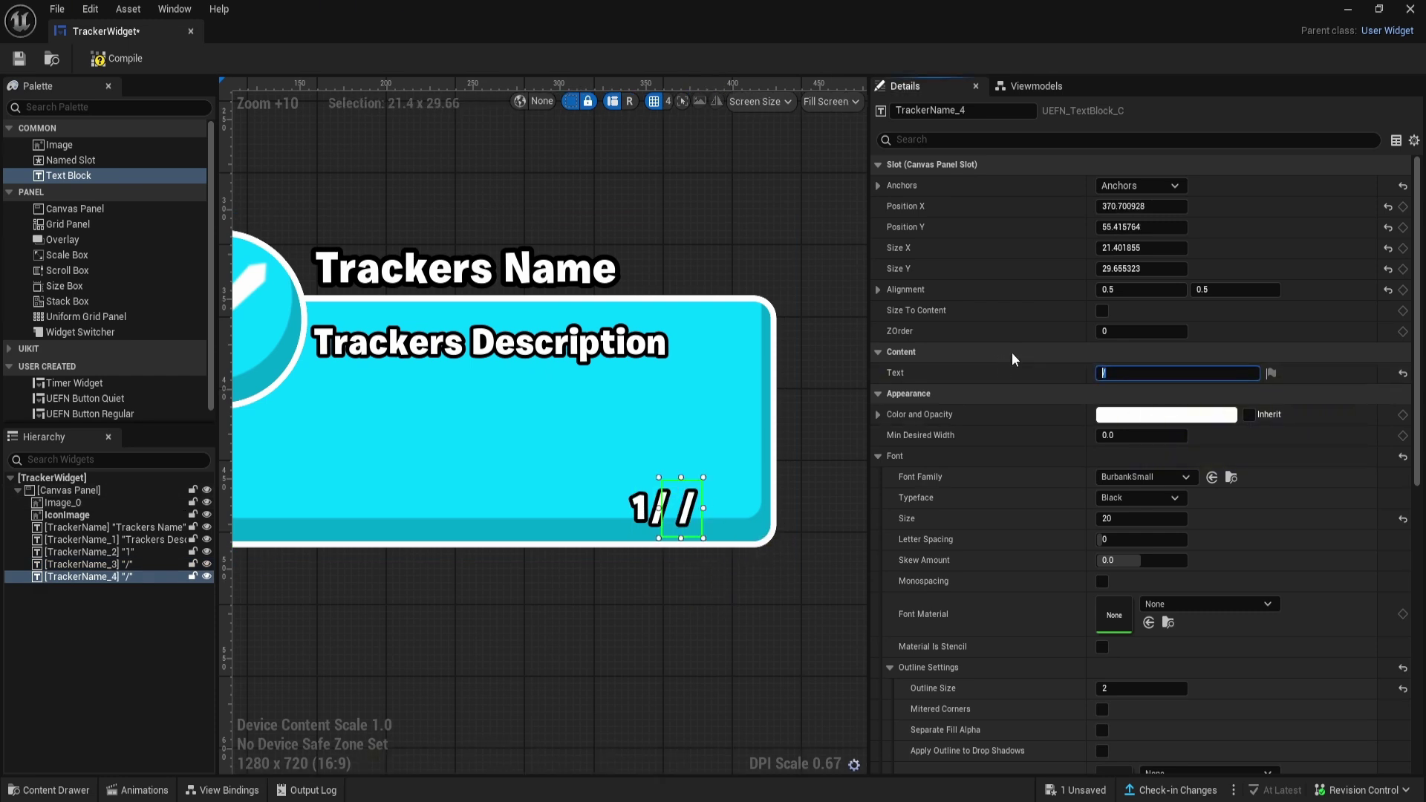
type("3")
- Justify the "3" text block to the left and shift it slightly right, away from the slash
scroll(617, 504, "up", 3)
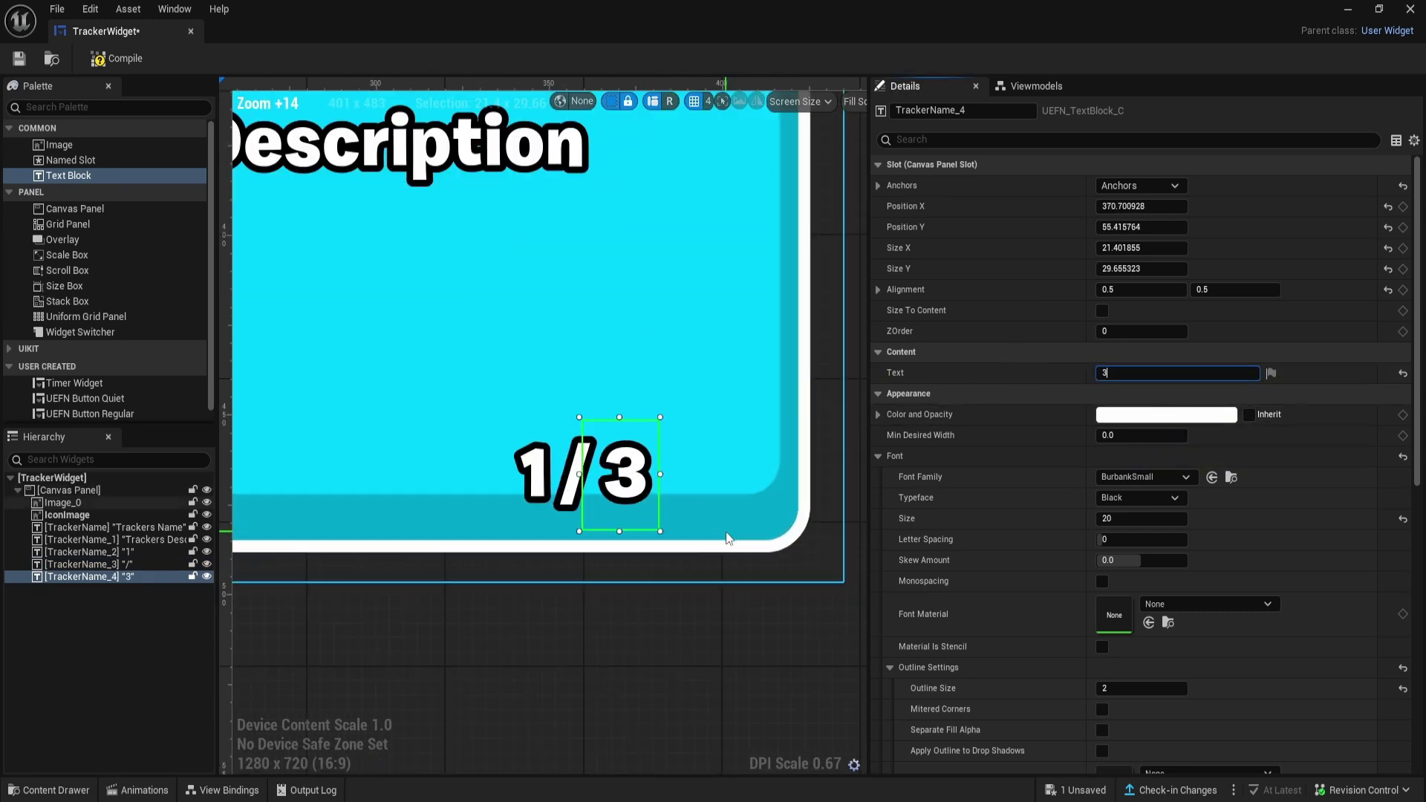
left_click(616, 499)
scroll(1137, 630, "down", 3)
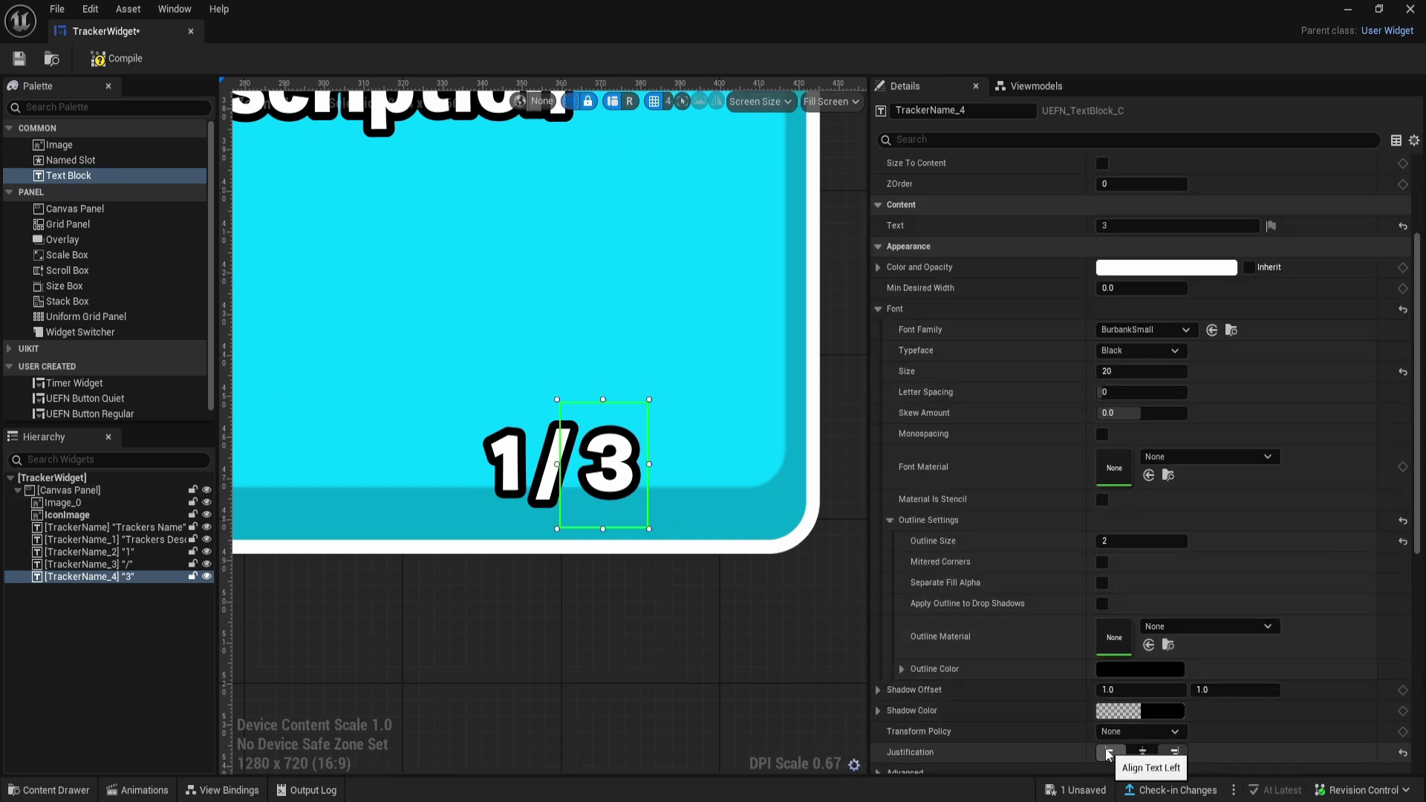
left_click(1108, 752)
left_click_drag(603, 488, 620, 488)
- Narrow the slash text block to about 13 wide and space it between the 1 and the 3, at about X 359
left_click(603, 678)
scroll(603, 679, "down", 4)
left_click(686, 549)
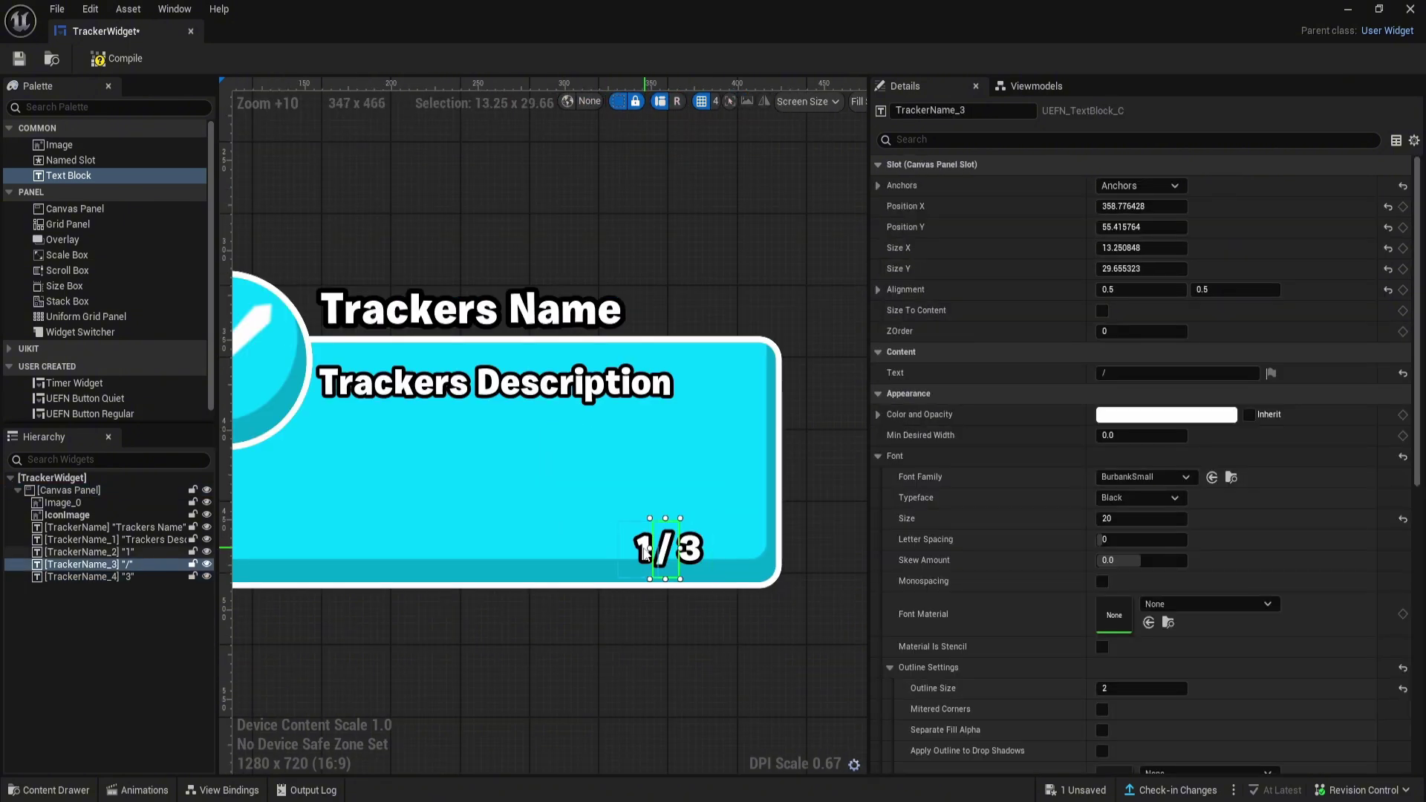
left_click(515, 653)
- Add an image below the description as a bar about 258 by 27, at X 132, Y 416
scroll(514, 653, "down", 3)
right_click_drag(515, 654, 612, 630)
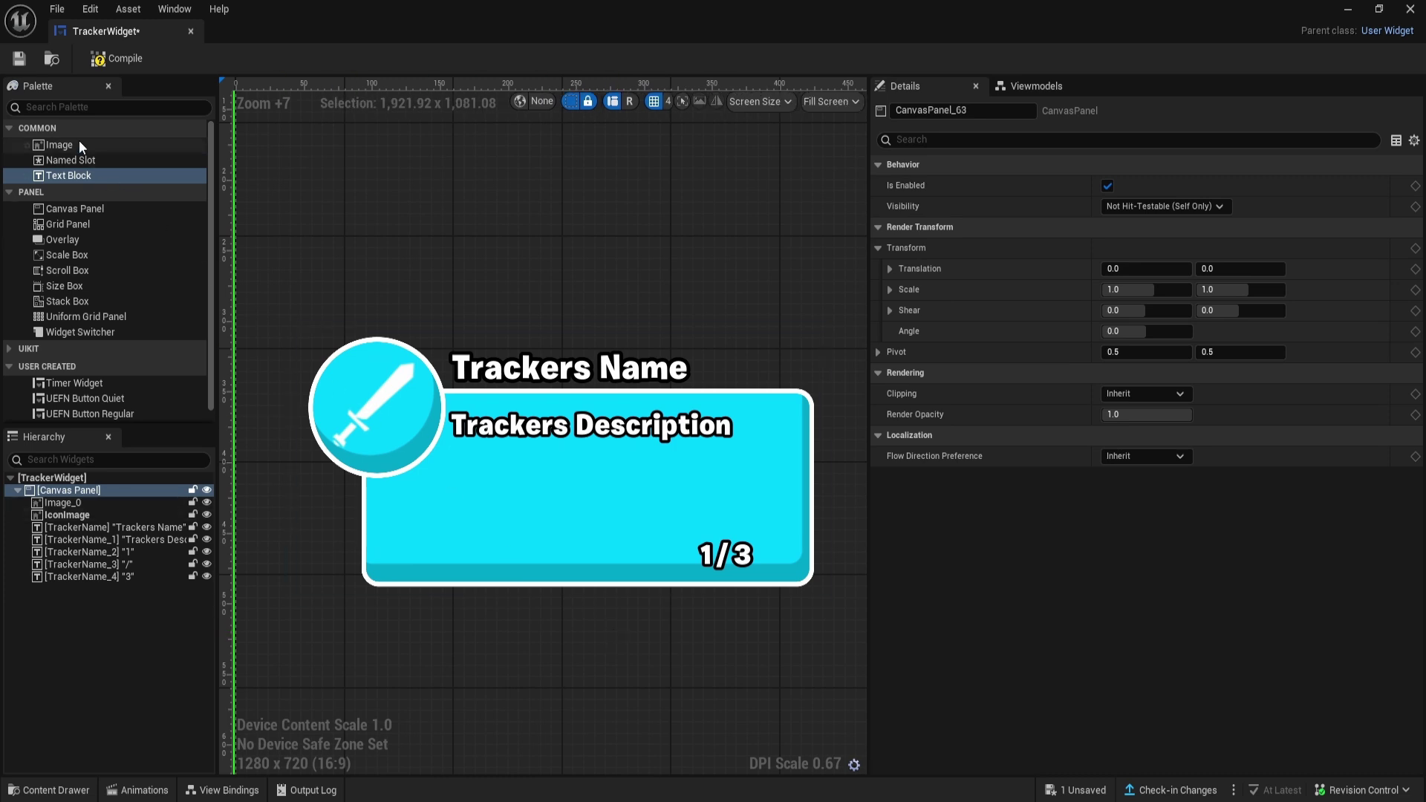
left_click_drag(79, 142, 432, 515)
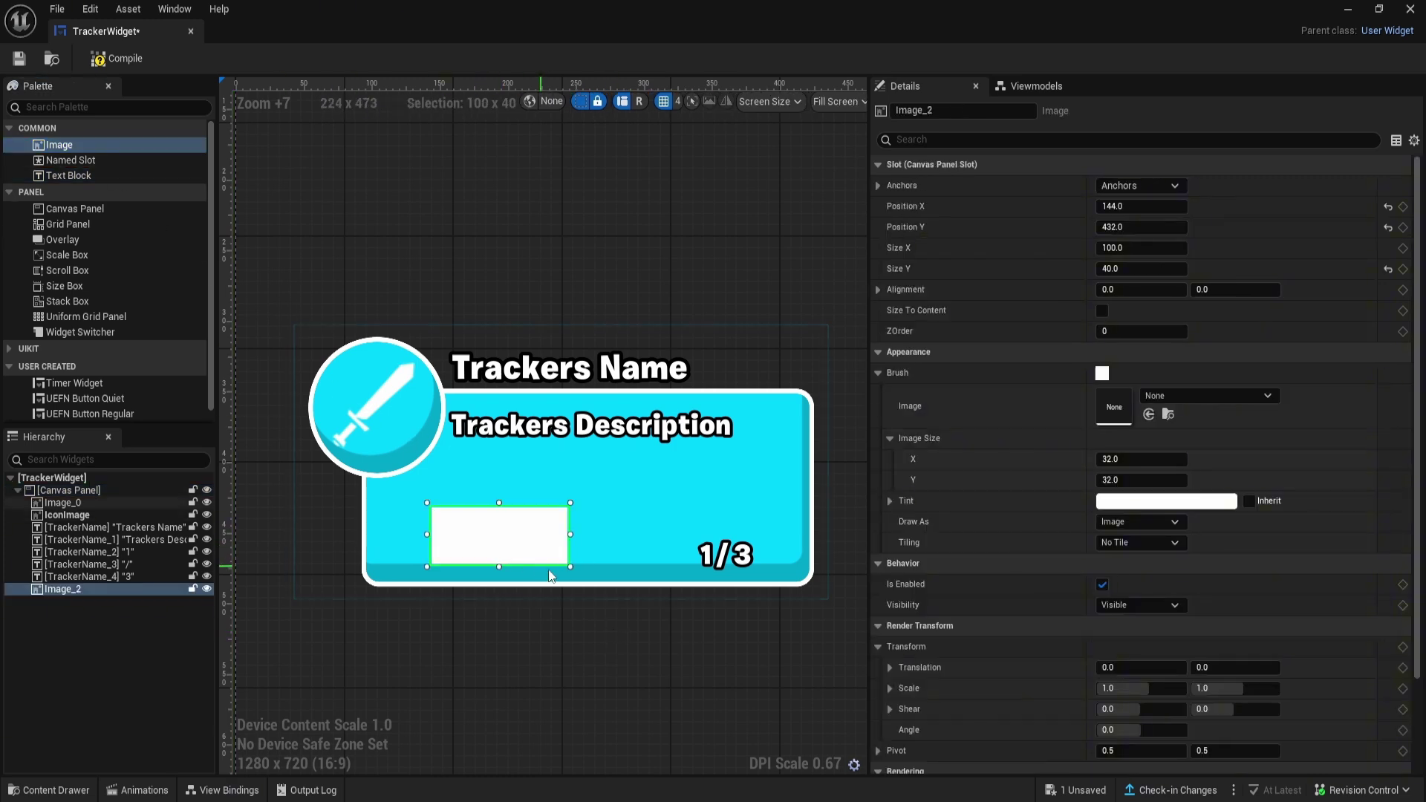
left_click_drag(570, 568, 769, 503)
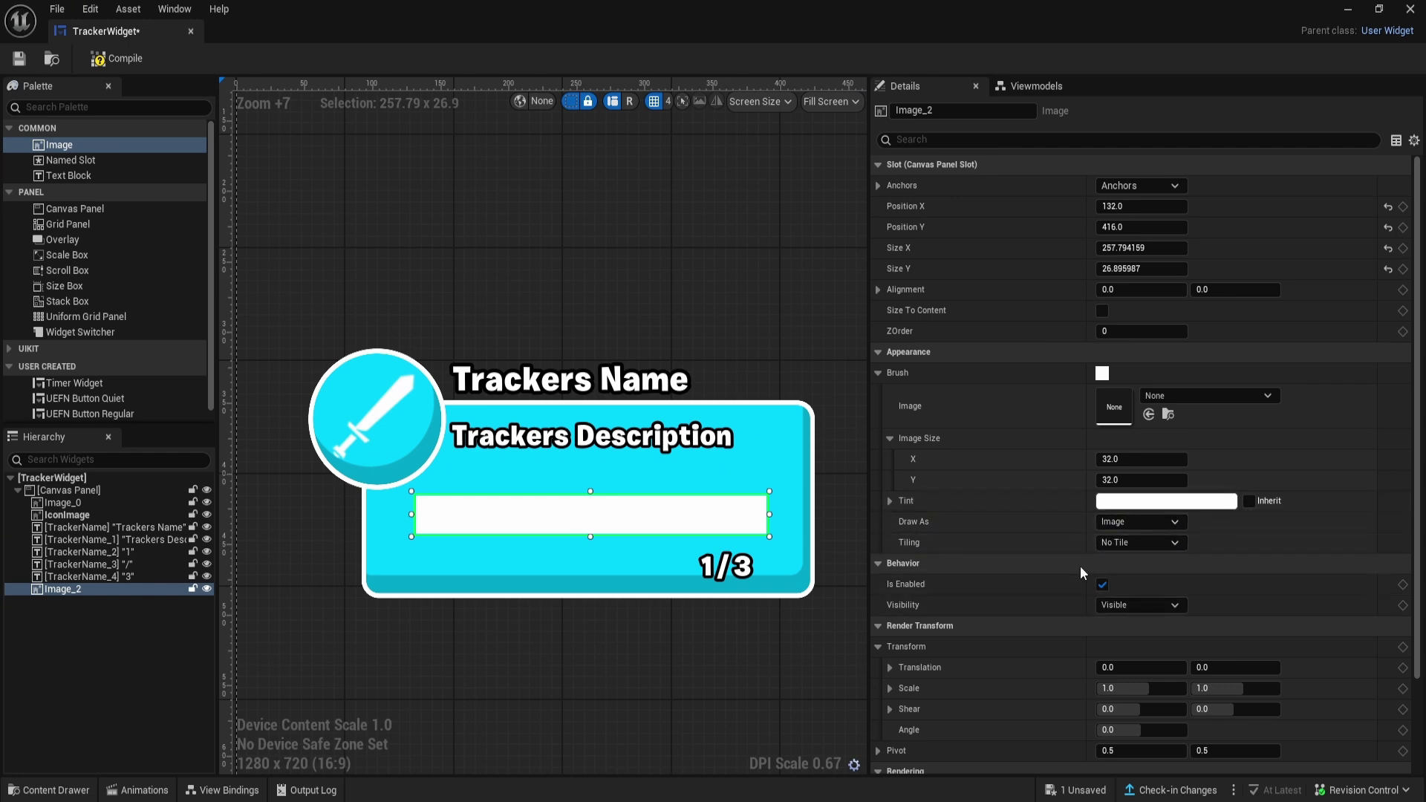
- Shear the white bar image horizontally so both ends slant, and compile the widget
scroll(1123, 549, "down", 2)
mouse_move(1113, 635)
left_mouse_down()
mouse_move(1144, 635)
mouse_move(1099, 635)
left_mouse_up()
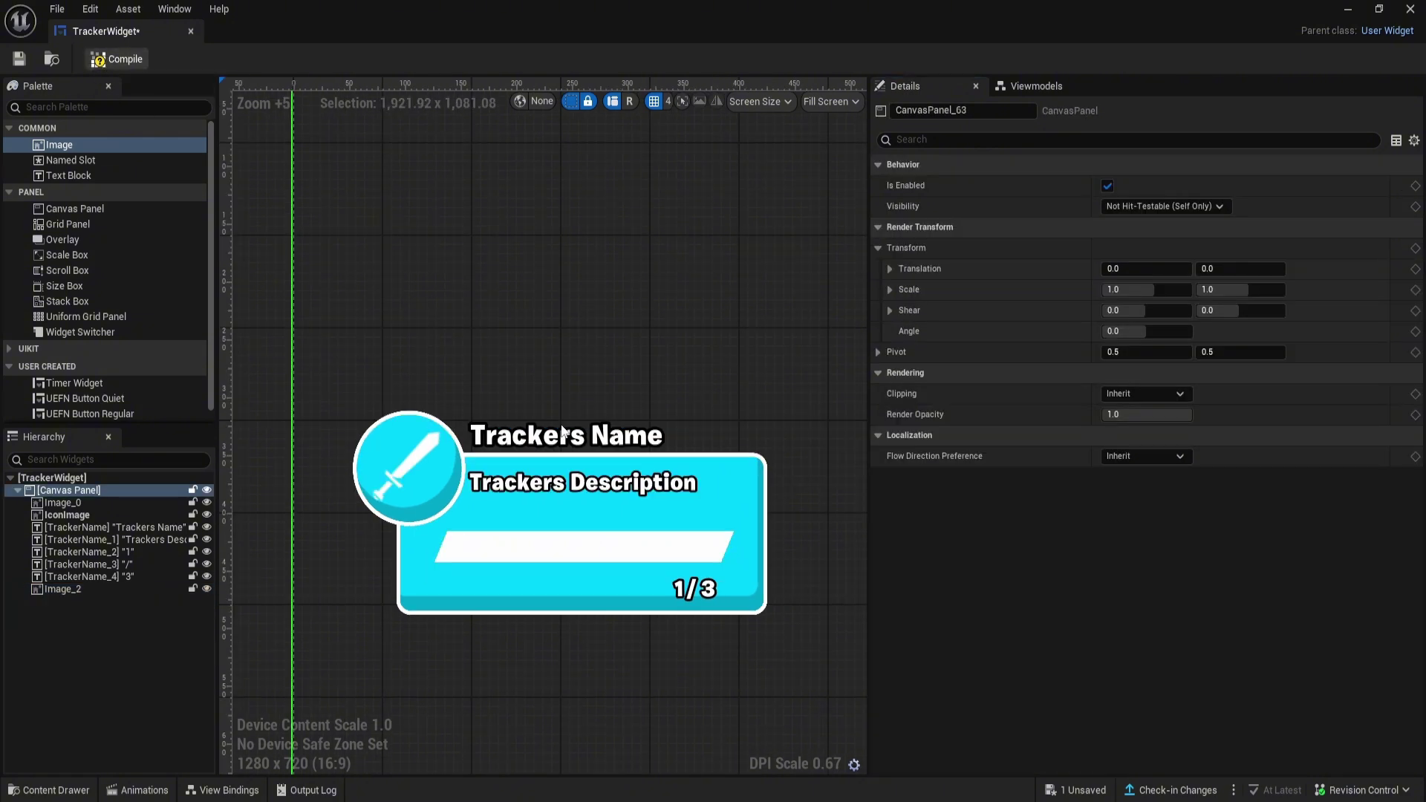
scroll(658, 653, "down", 4)
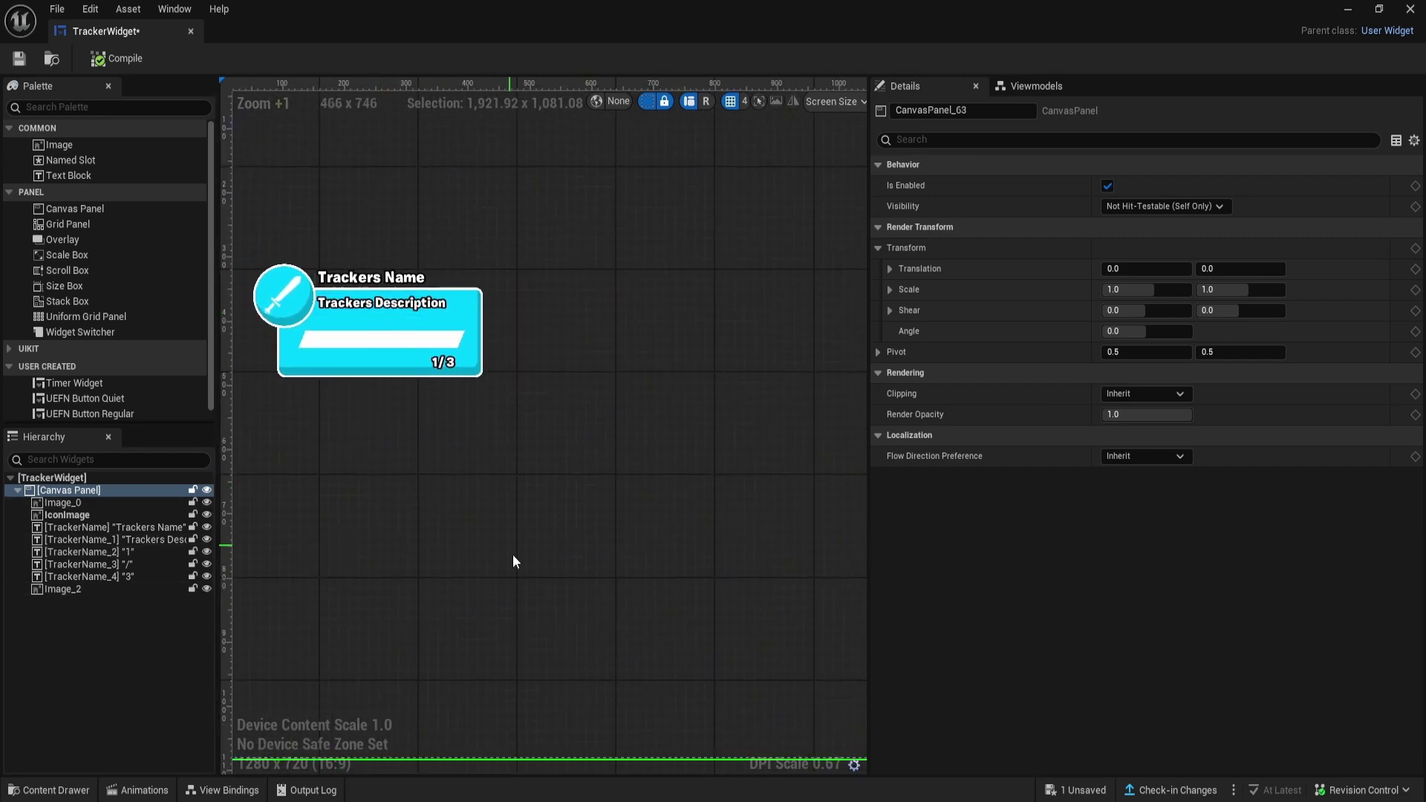
right_click_drag(514, 545, 512, 542)
scroll(512, 541, "down", 1)
scroll(410, 435, "up", 4)
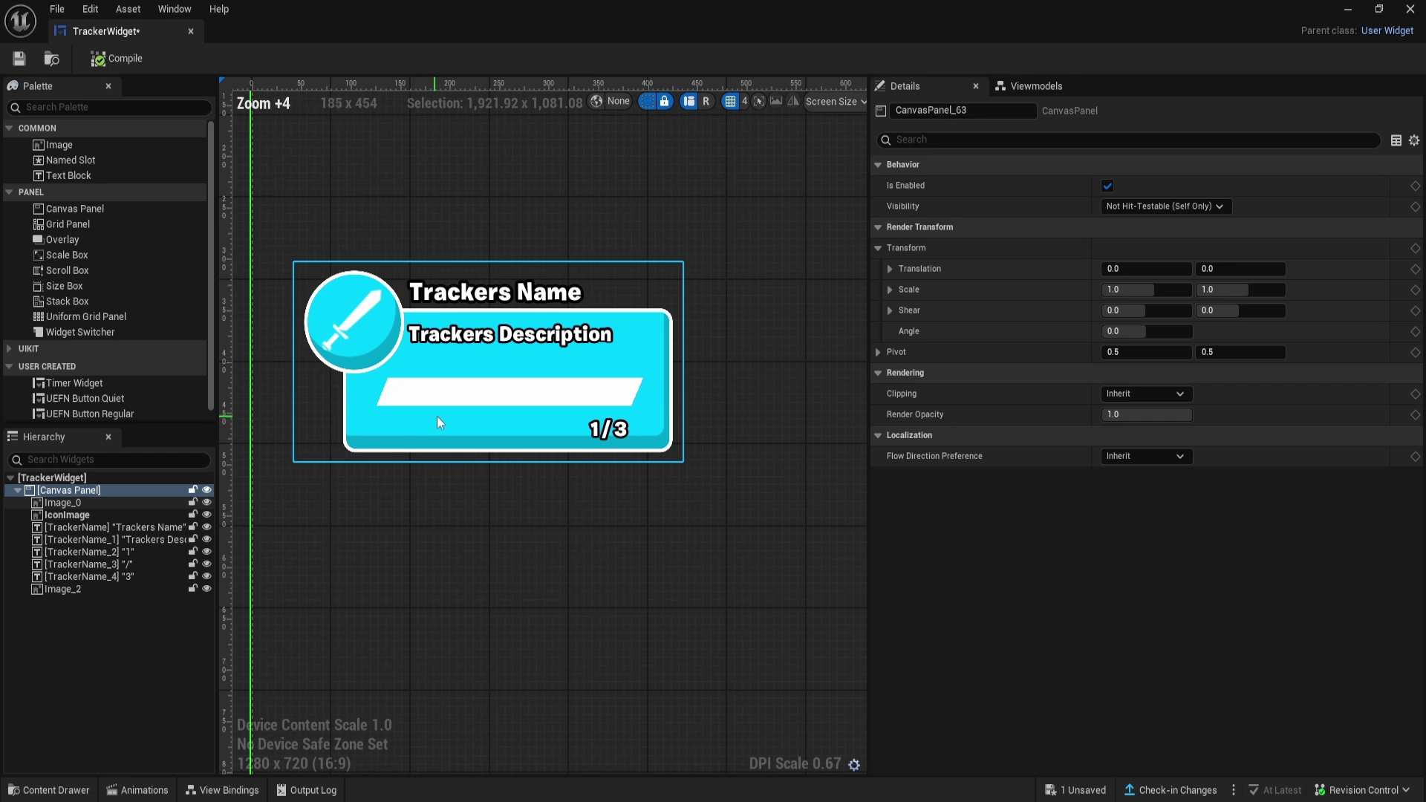
- Add the Device - Tracker View Model to the widget and dock the view bindings in the layout
left_click(204, 791)
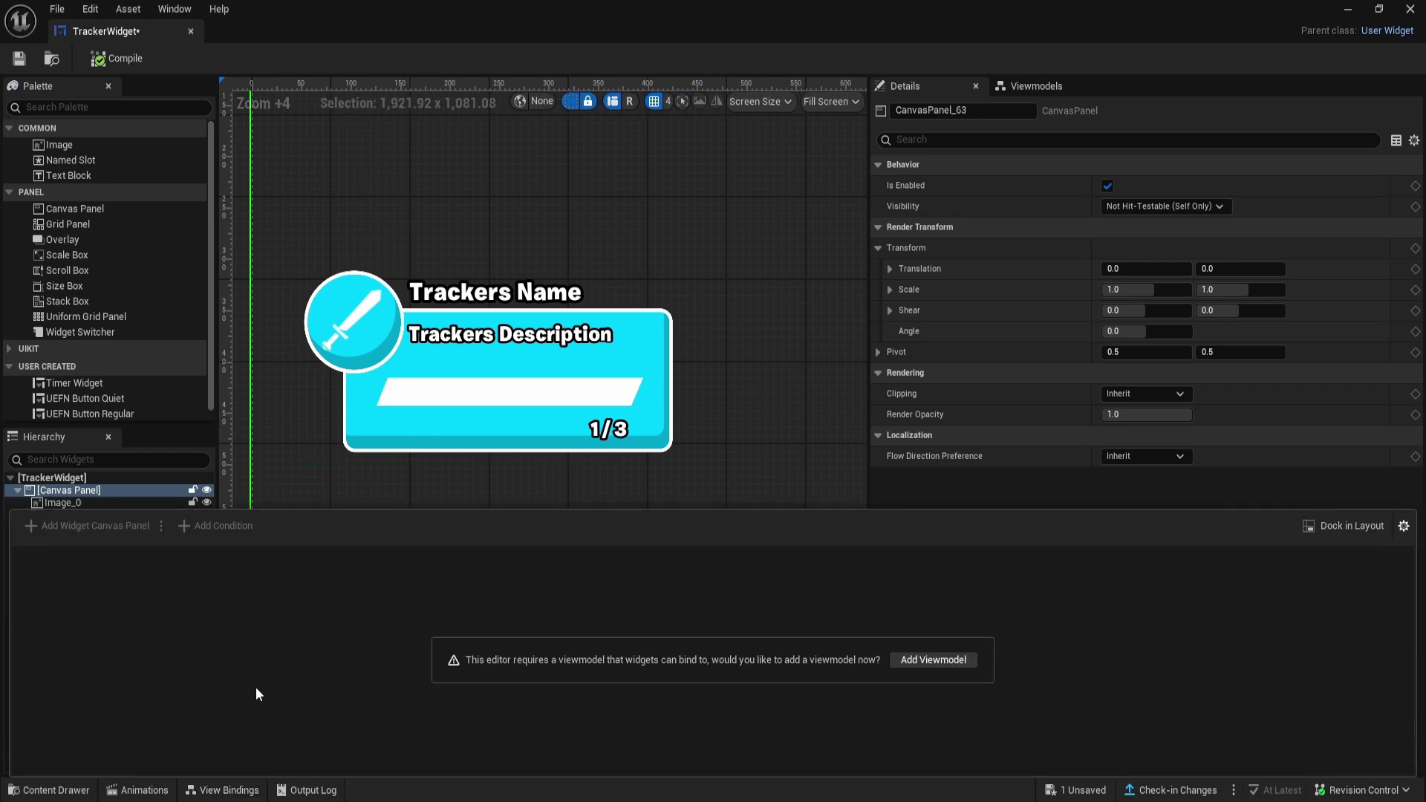
left_click(927, 659)
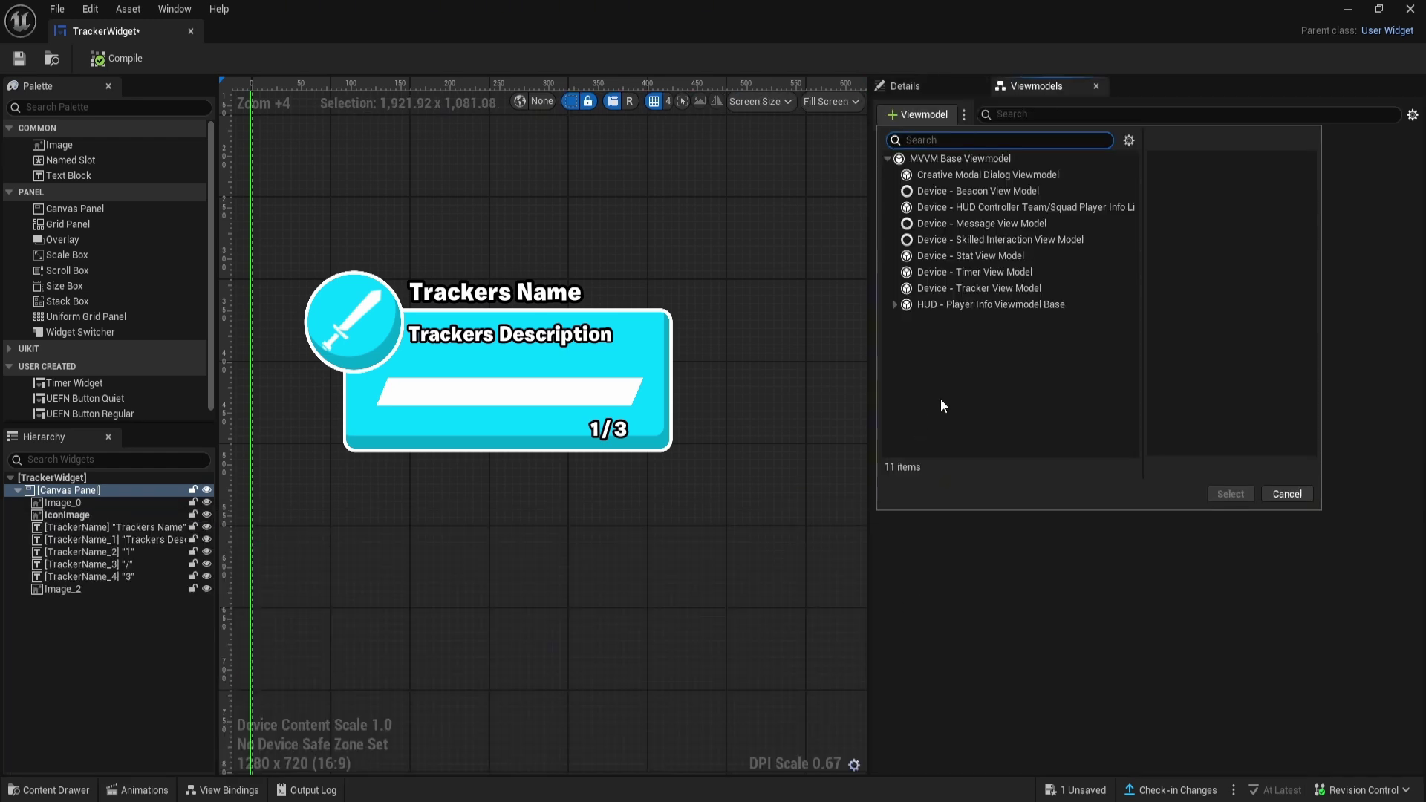
left_click(989, 290)
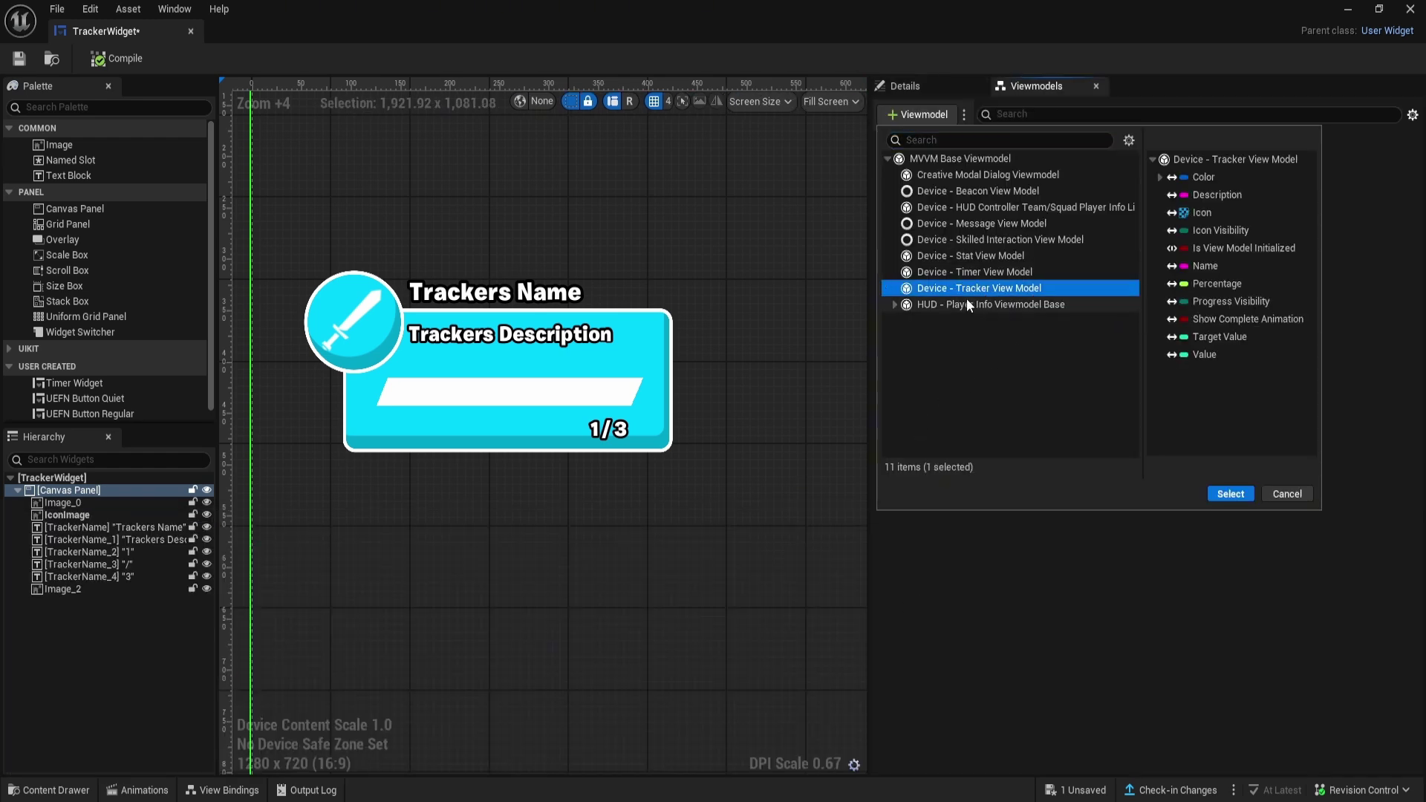
left_click(1230, 494)
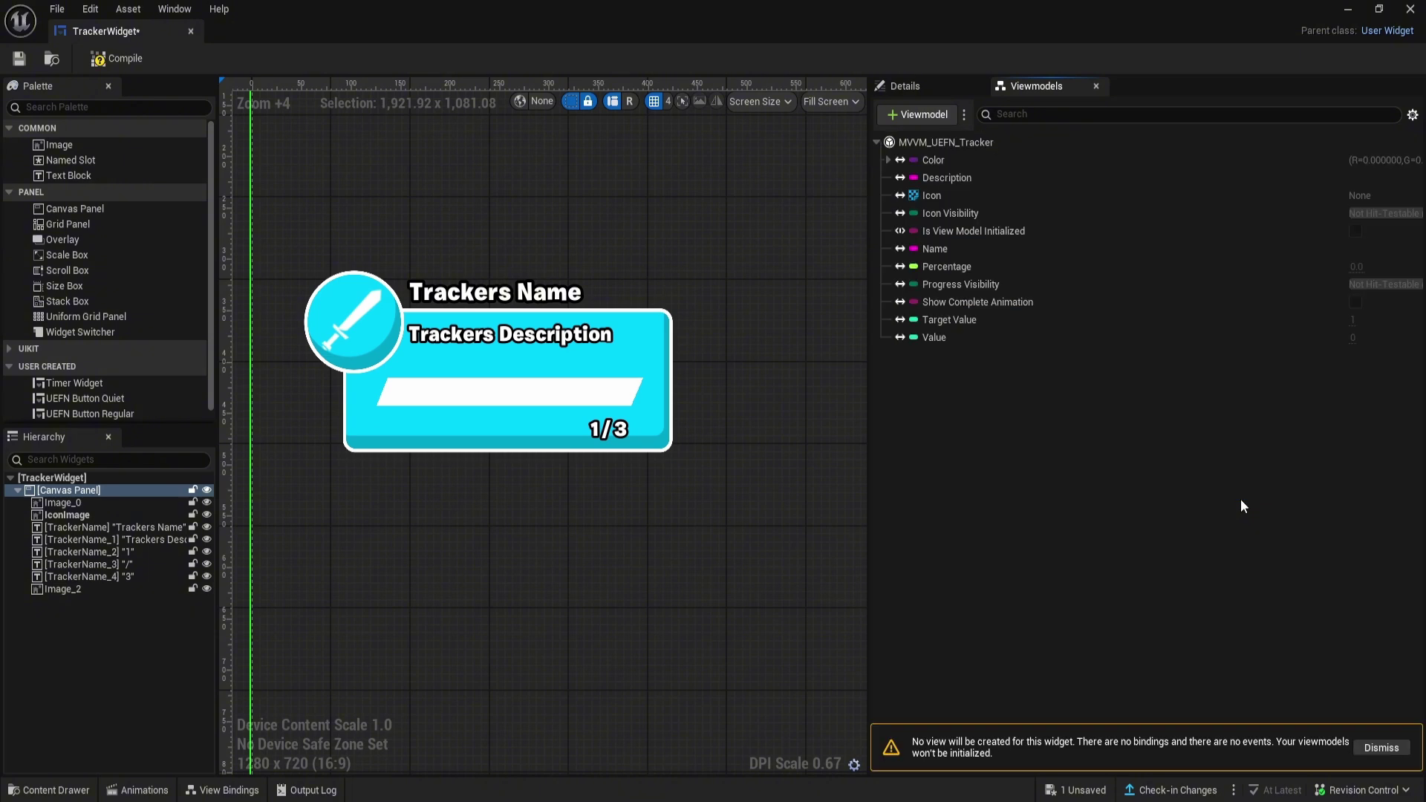
left_click(228, 790)
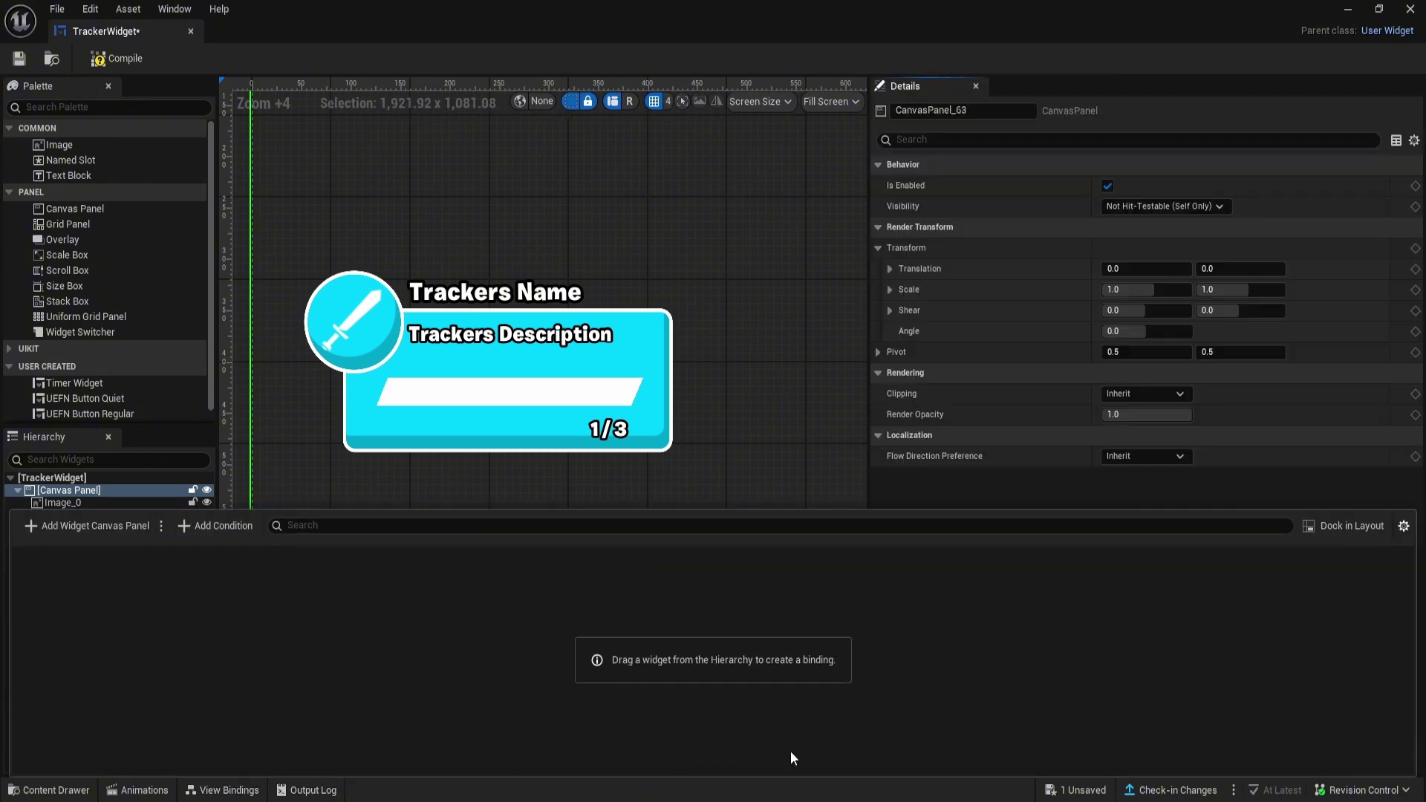
left_click(1350, 526)
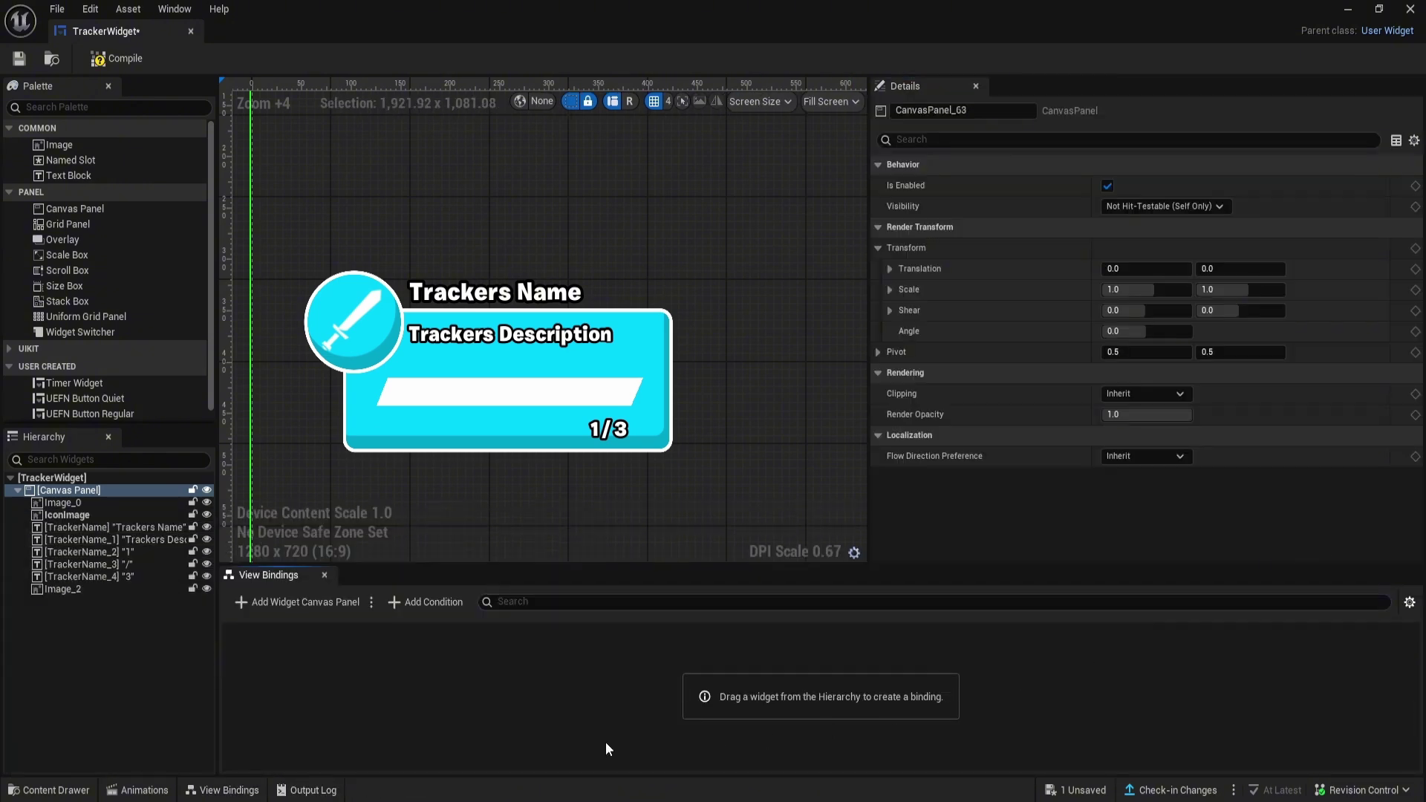
- Add a binding for the sword IconImage with its Brush property as the destination
scroll(474, 432, "up", 2)
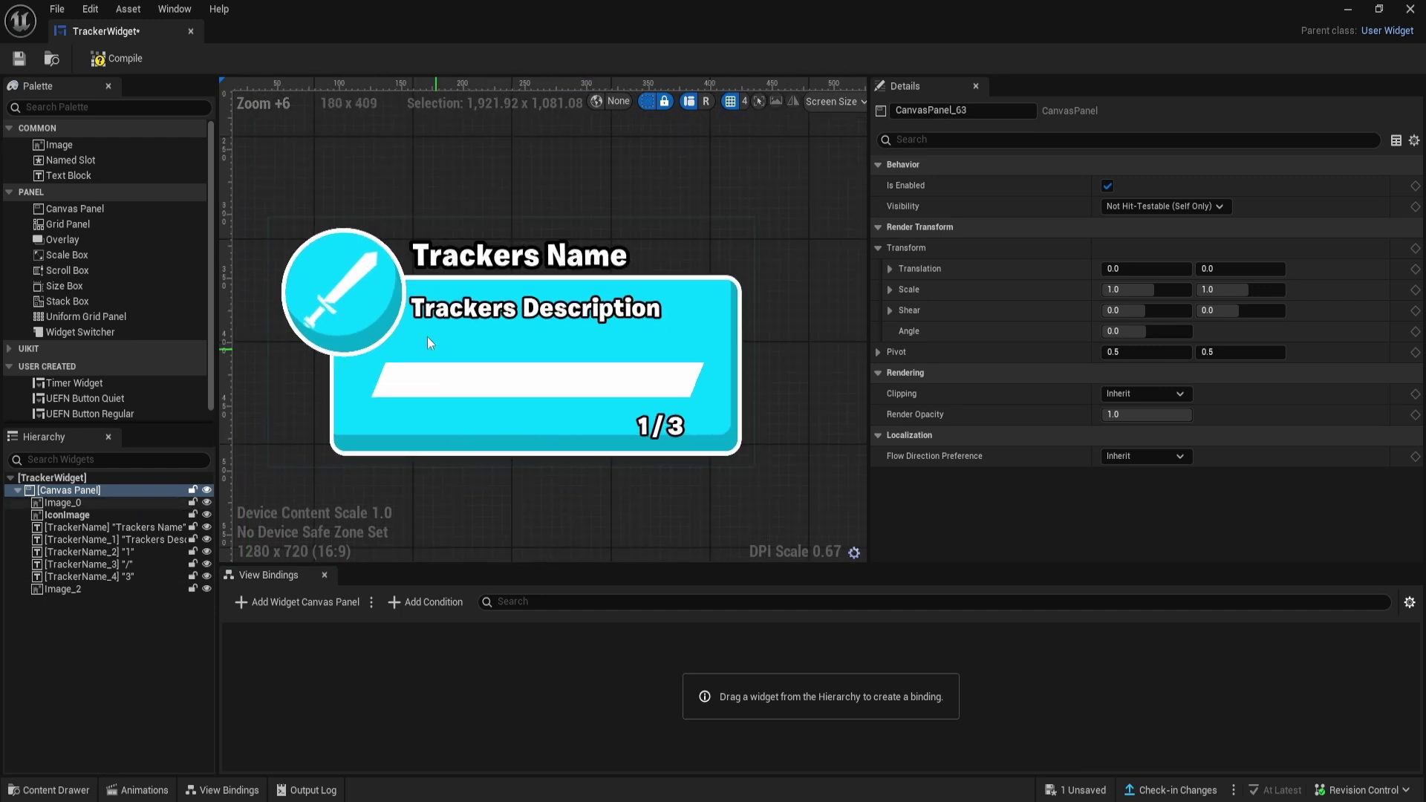
left_click(340, 286)
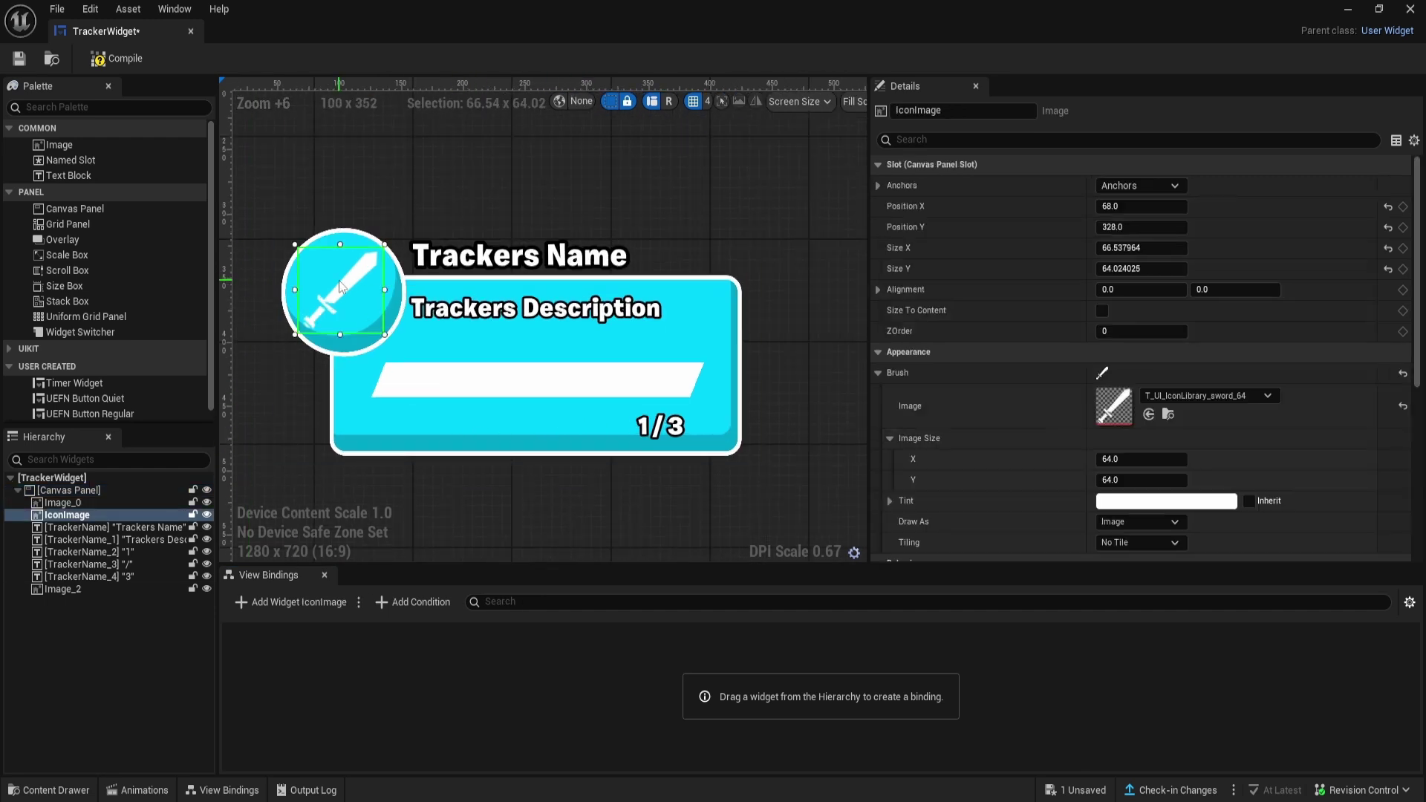
left_click(299, 602)
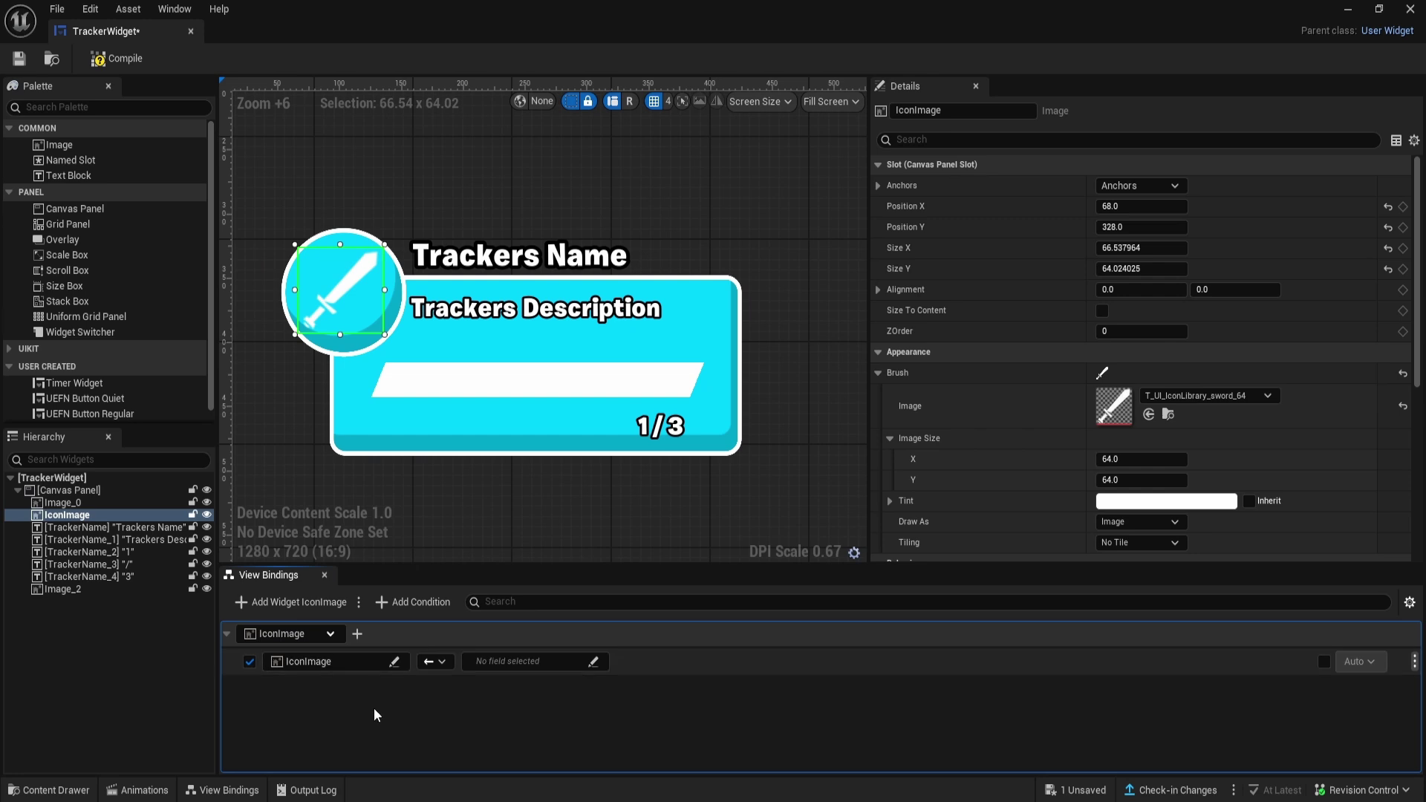
left_click(339, 668)
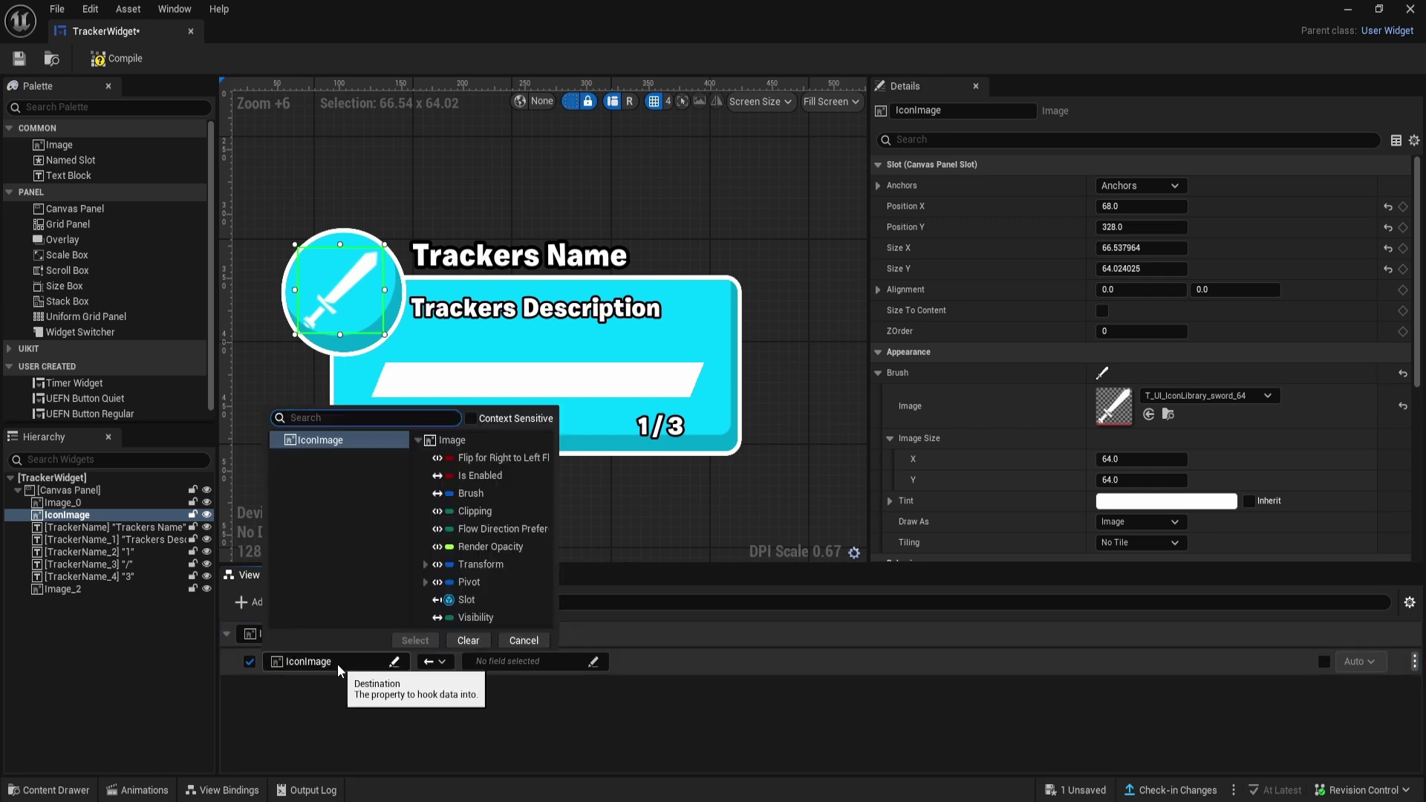
left_click(345, 670)
left_click(357, 672)
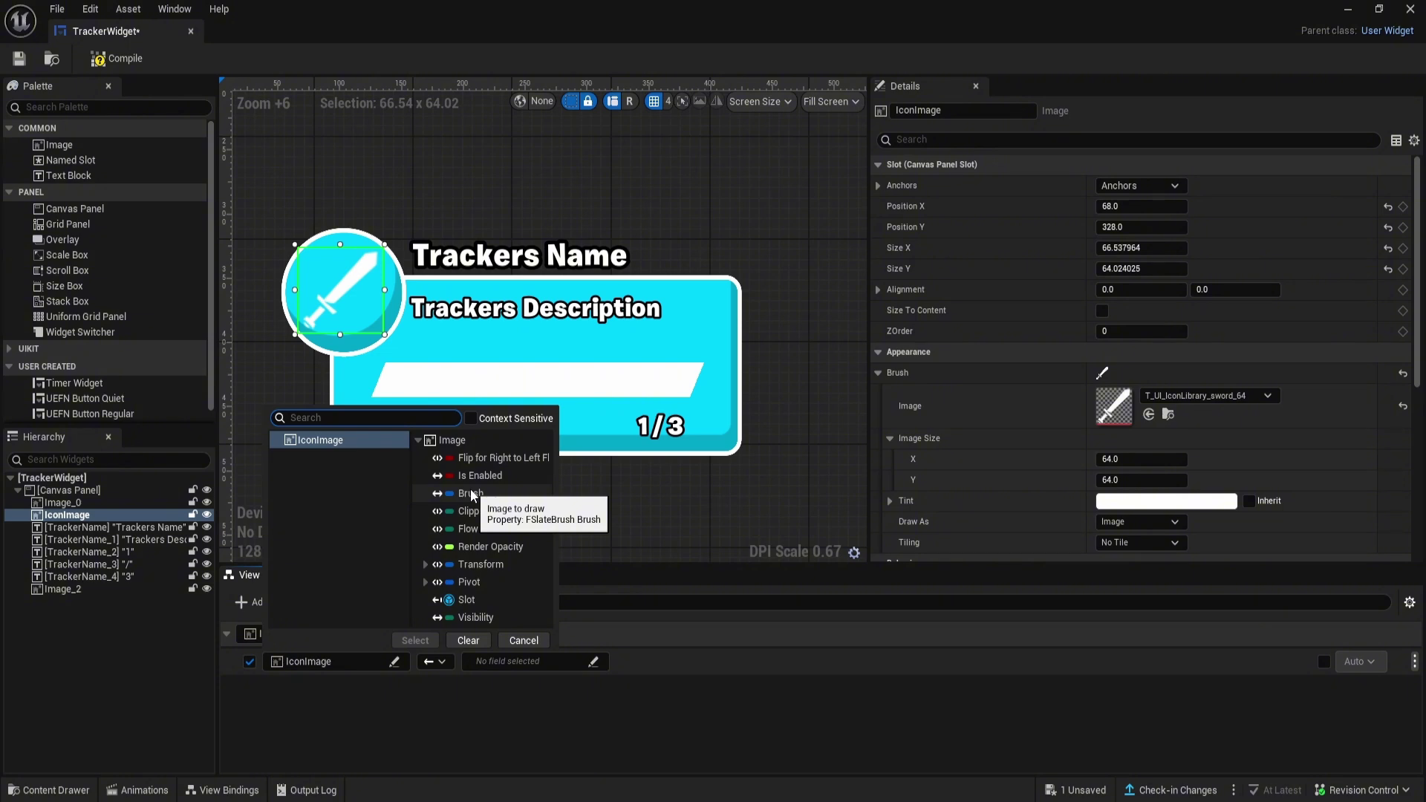
left_click(470, 494)
left_click(415, 640)
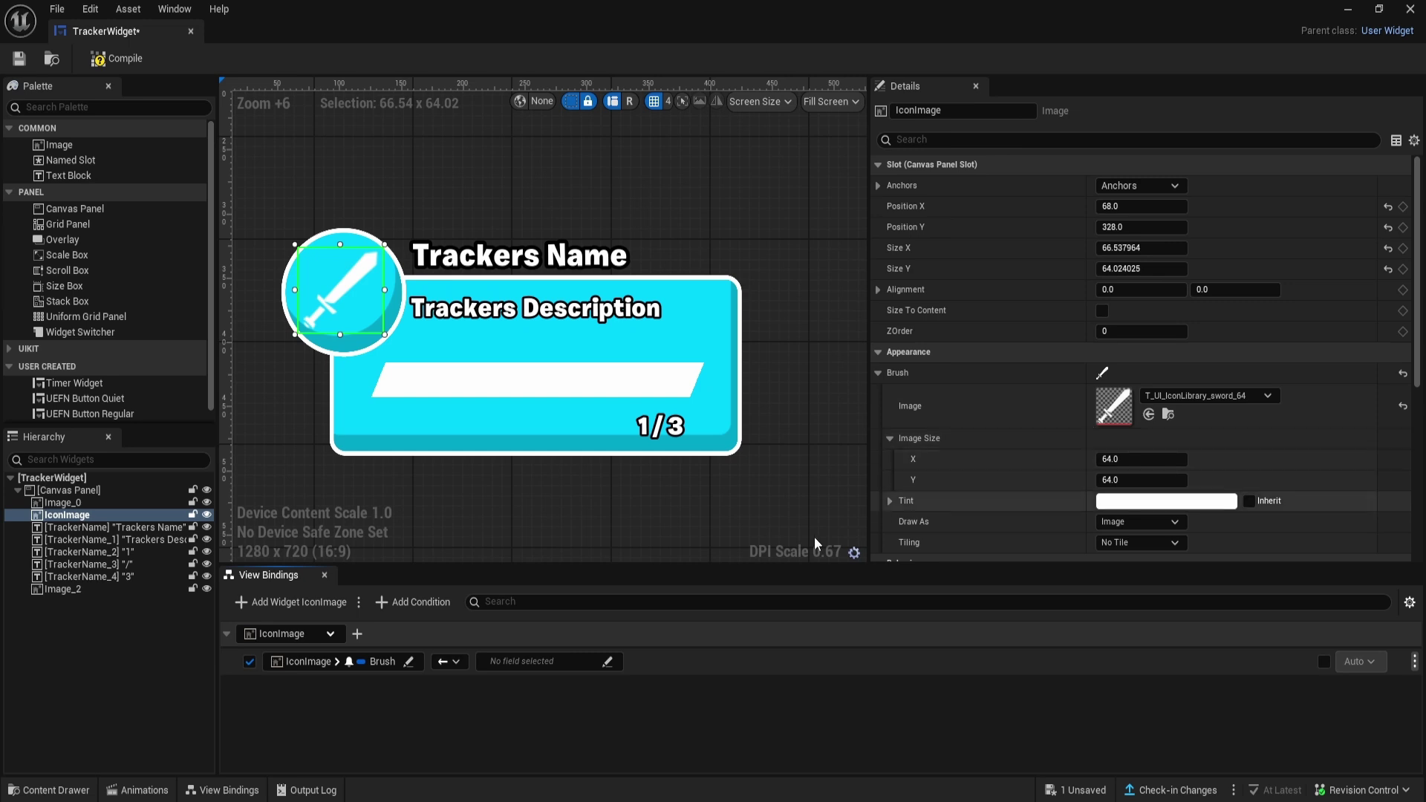
- Try to bind the IconImage brush directly to the Icon field of MVVM_UEFN_Tracker and compile the widget
left_click(576, 664)
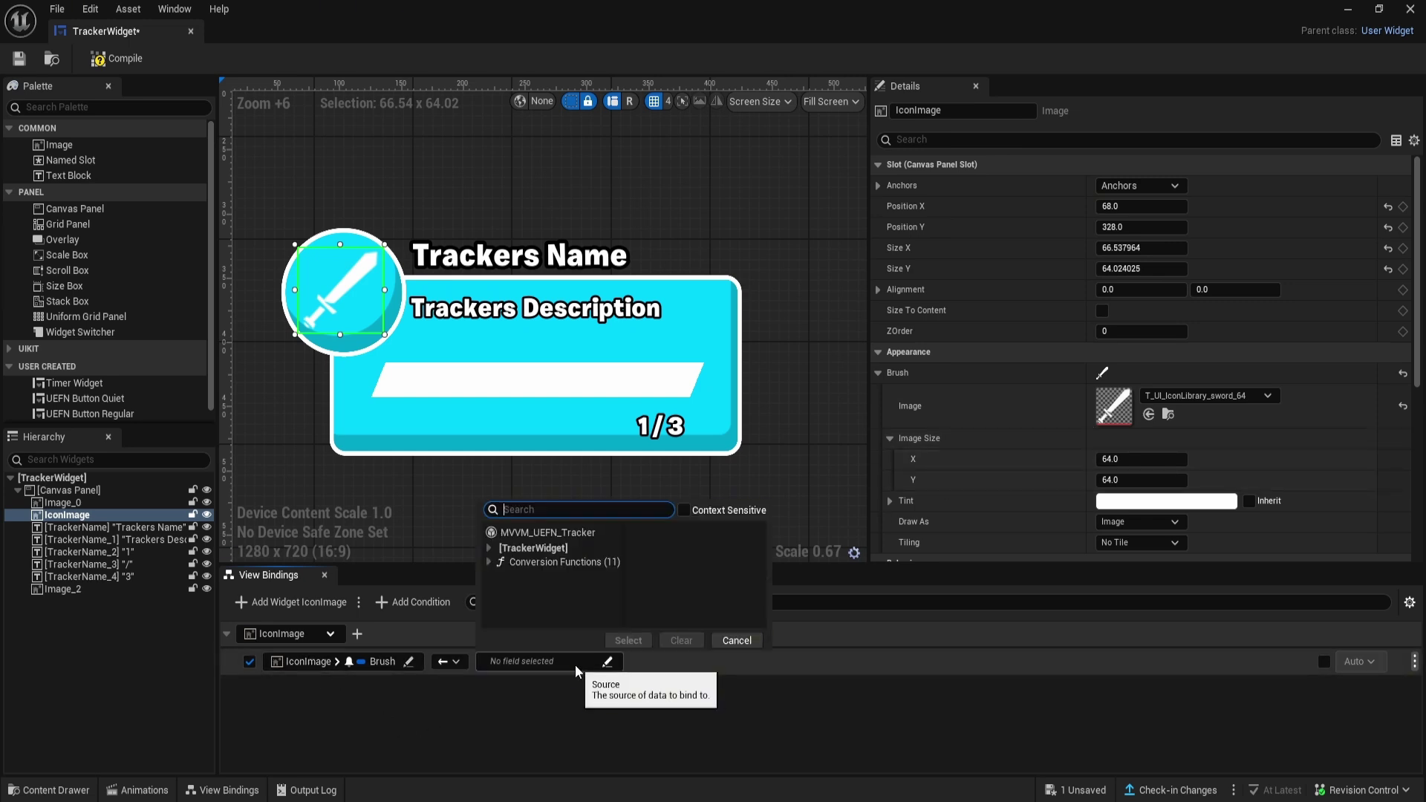
left_click(540, 535)
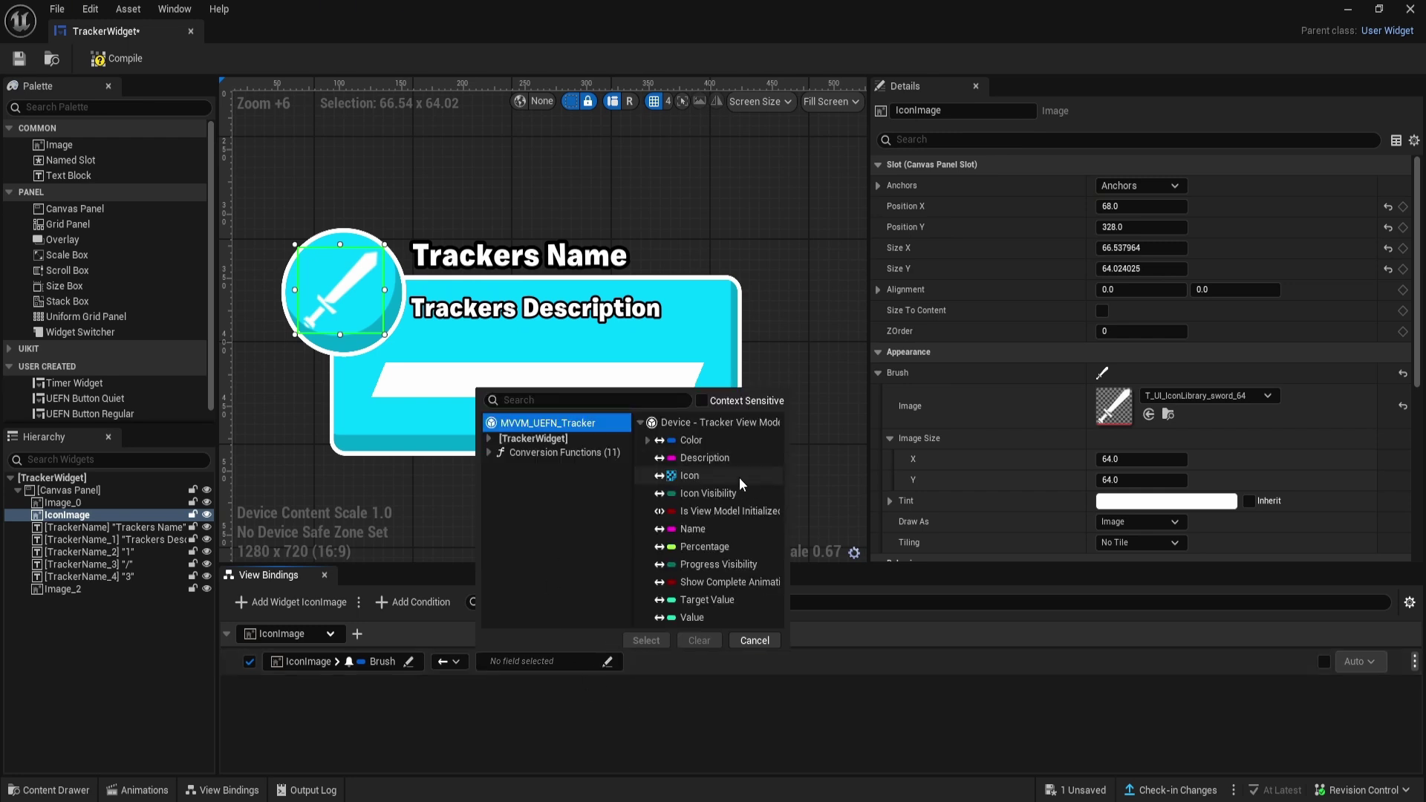
left_click(692, 476)
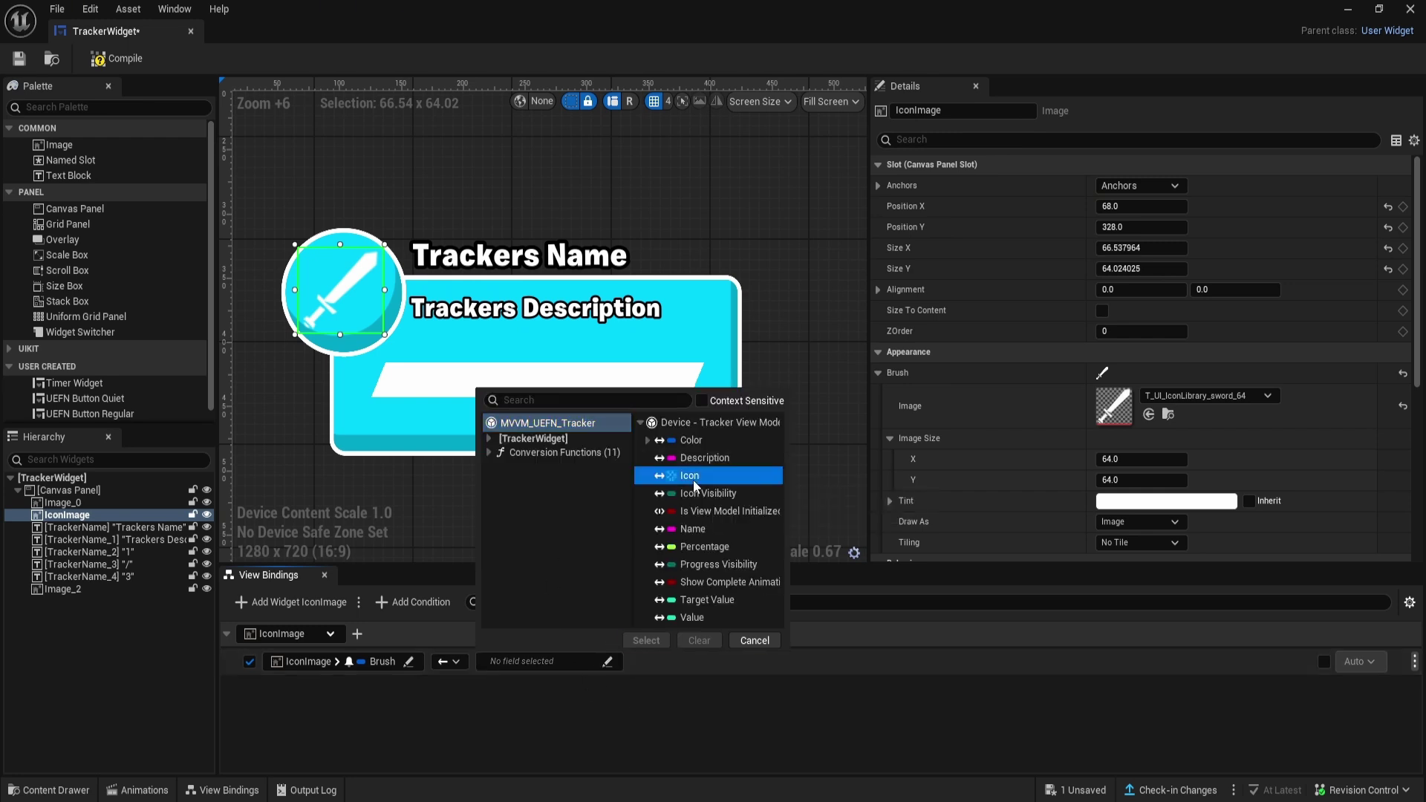
left_click(645, 640)
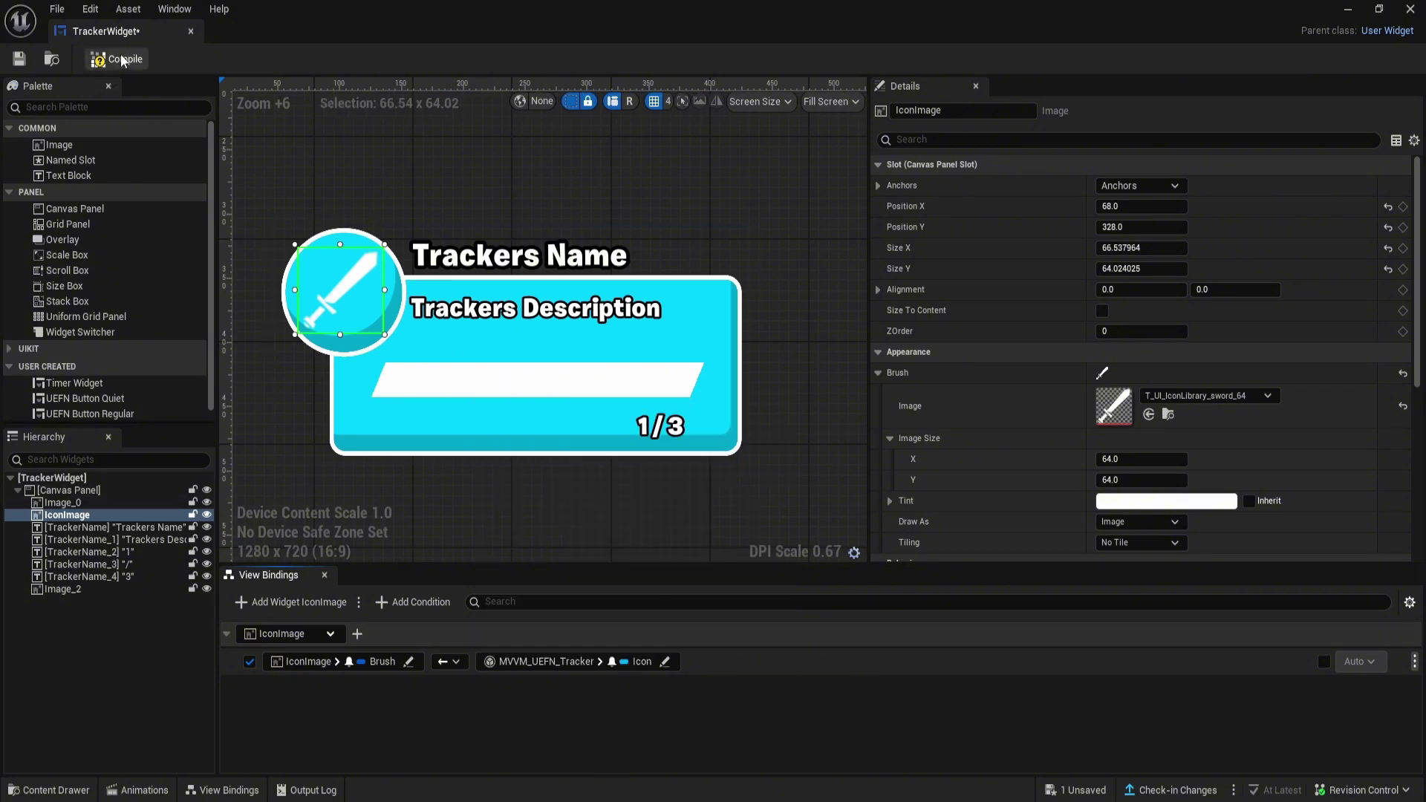
key("F7")
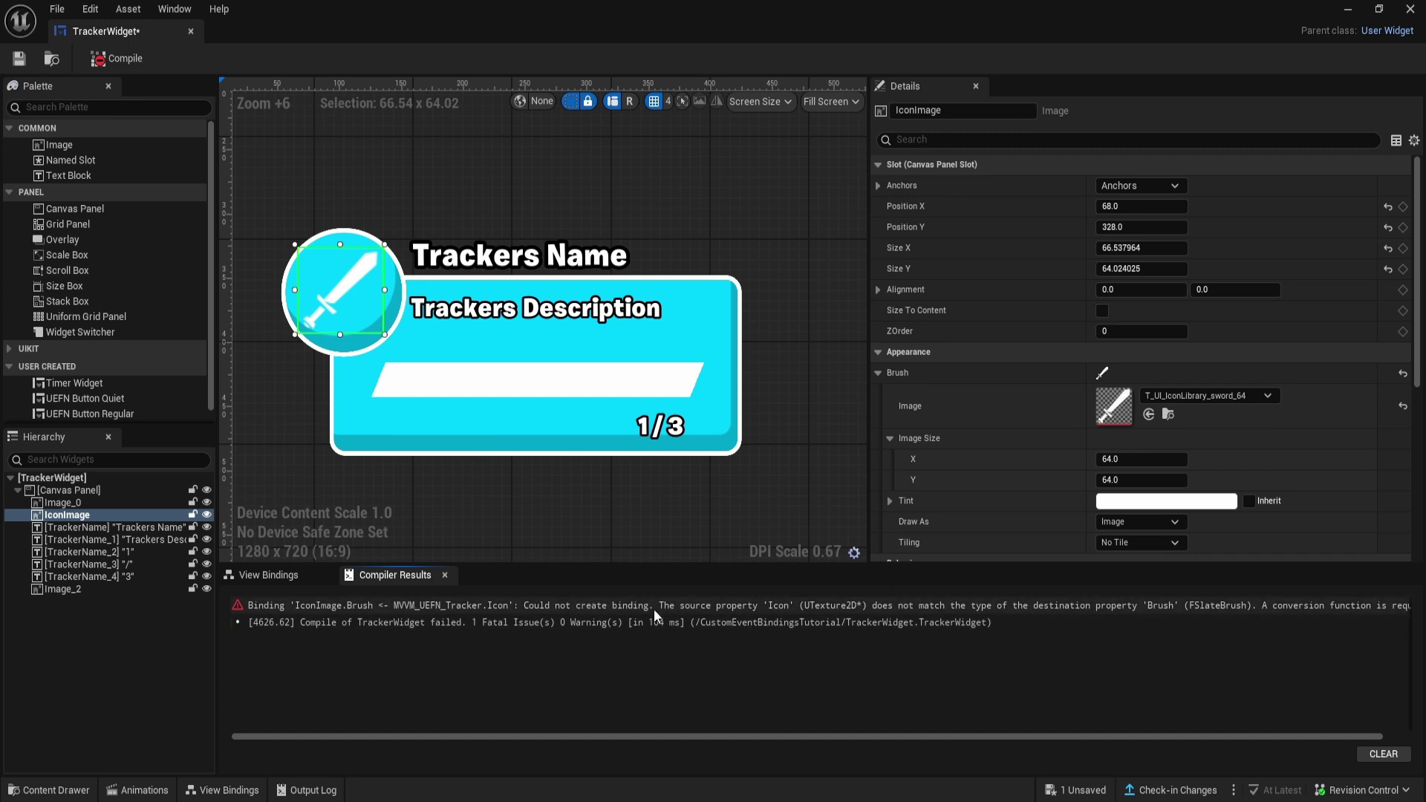
- Set the source of the IconImage brush binding to the Make Brush From Soft Texture conversion function
left_click(320, 574)
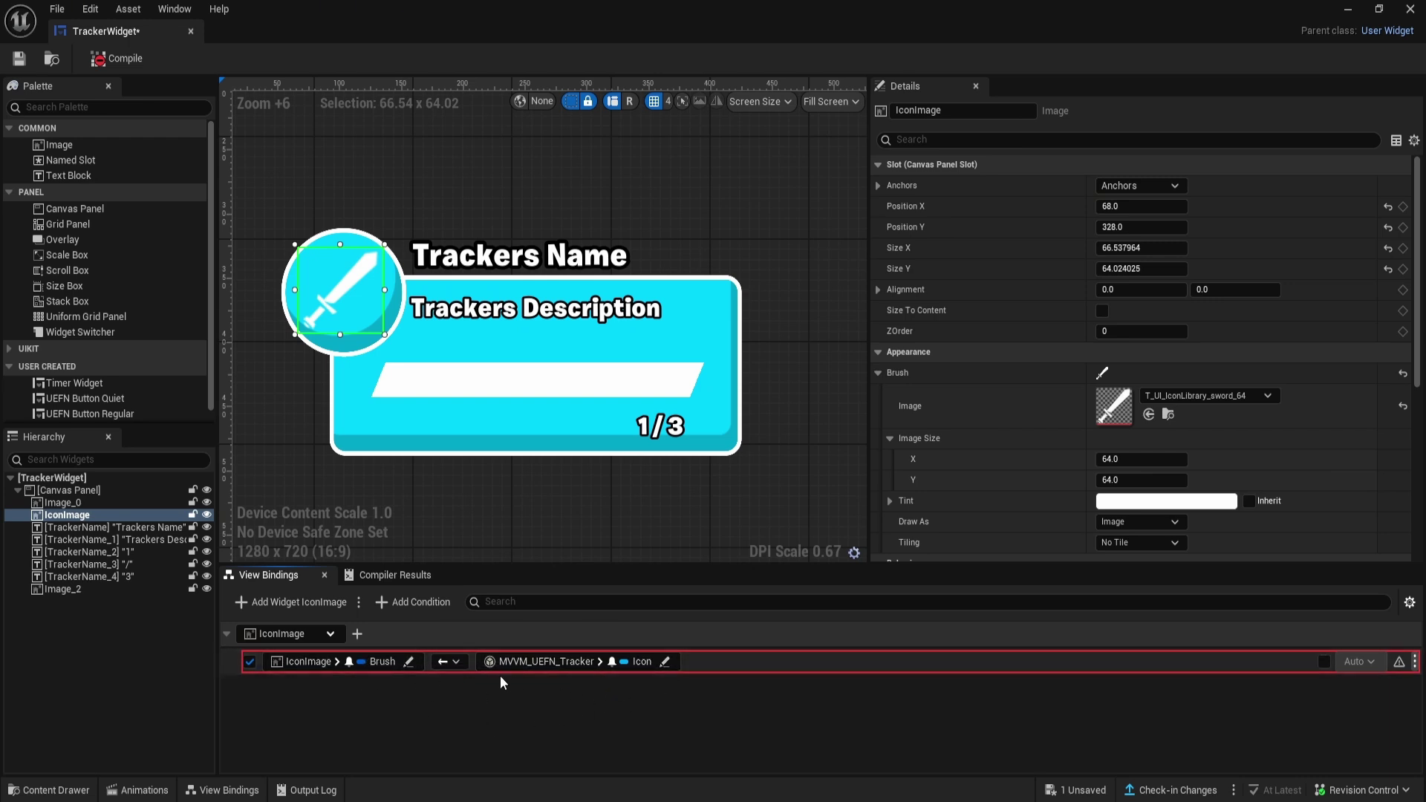
left_click(582, 661)
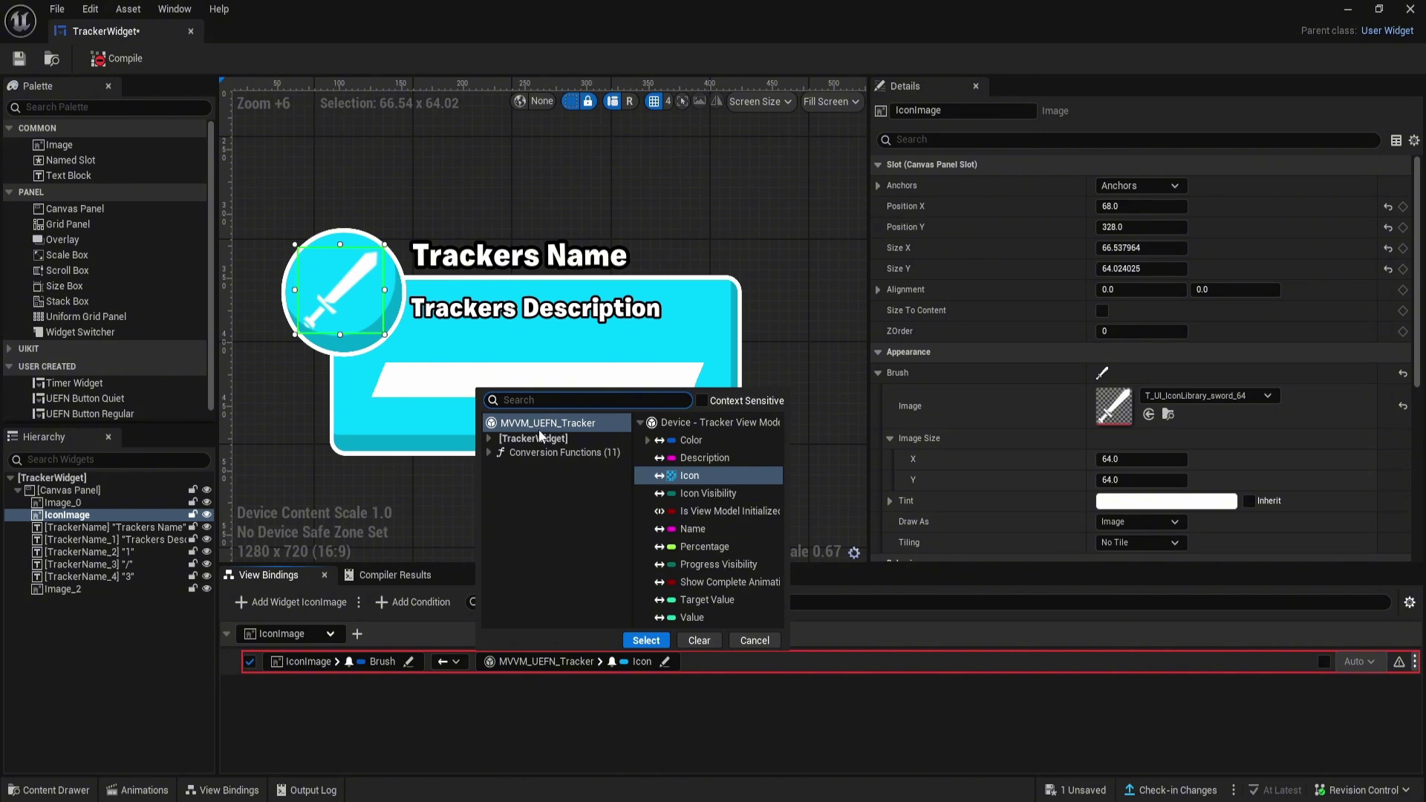
left_click(553, 452)
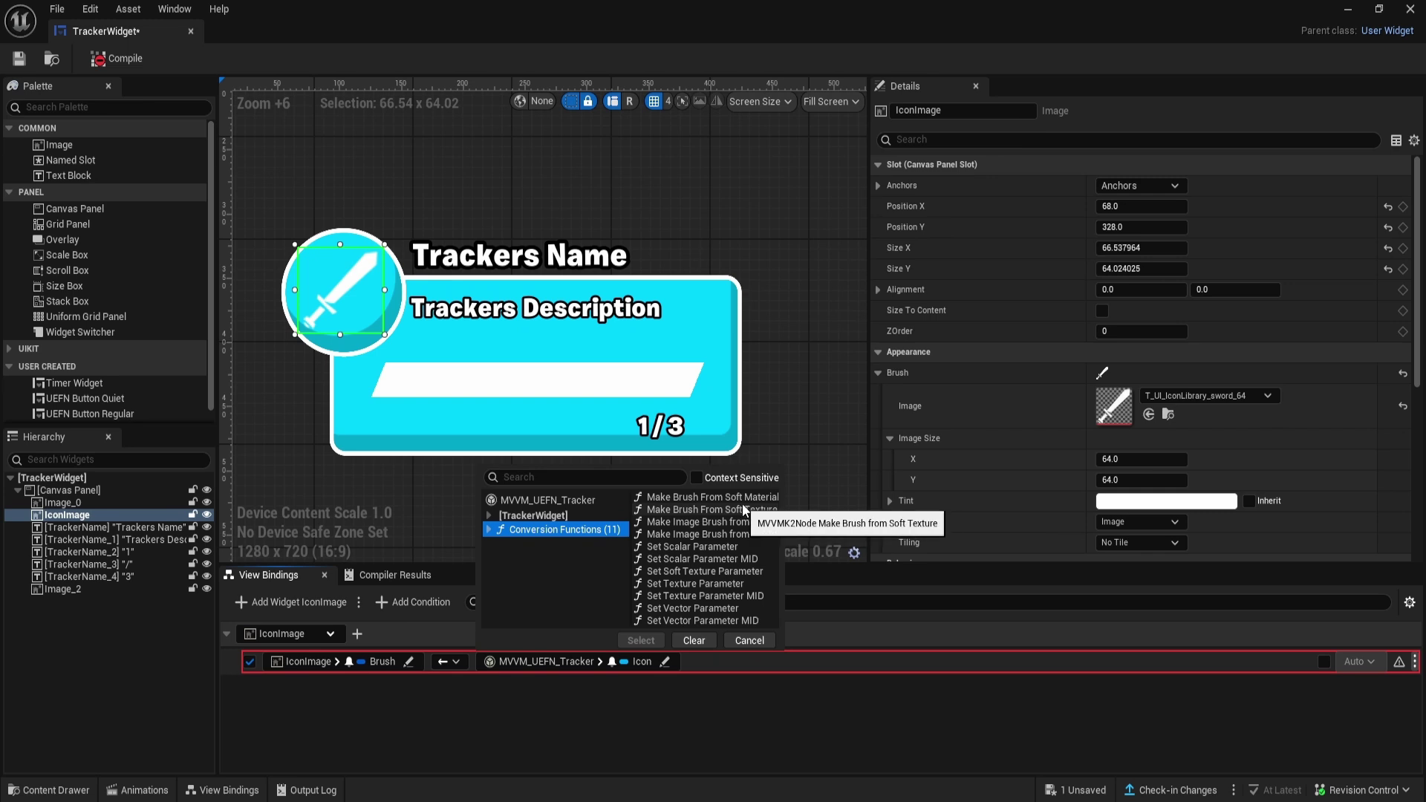
left_click(684, 509)
left_click(640, 640)
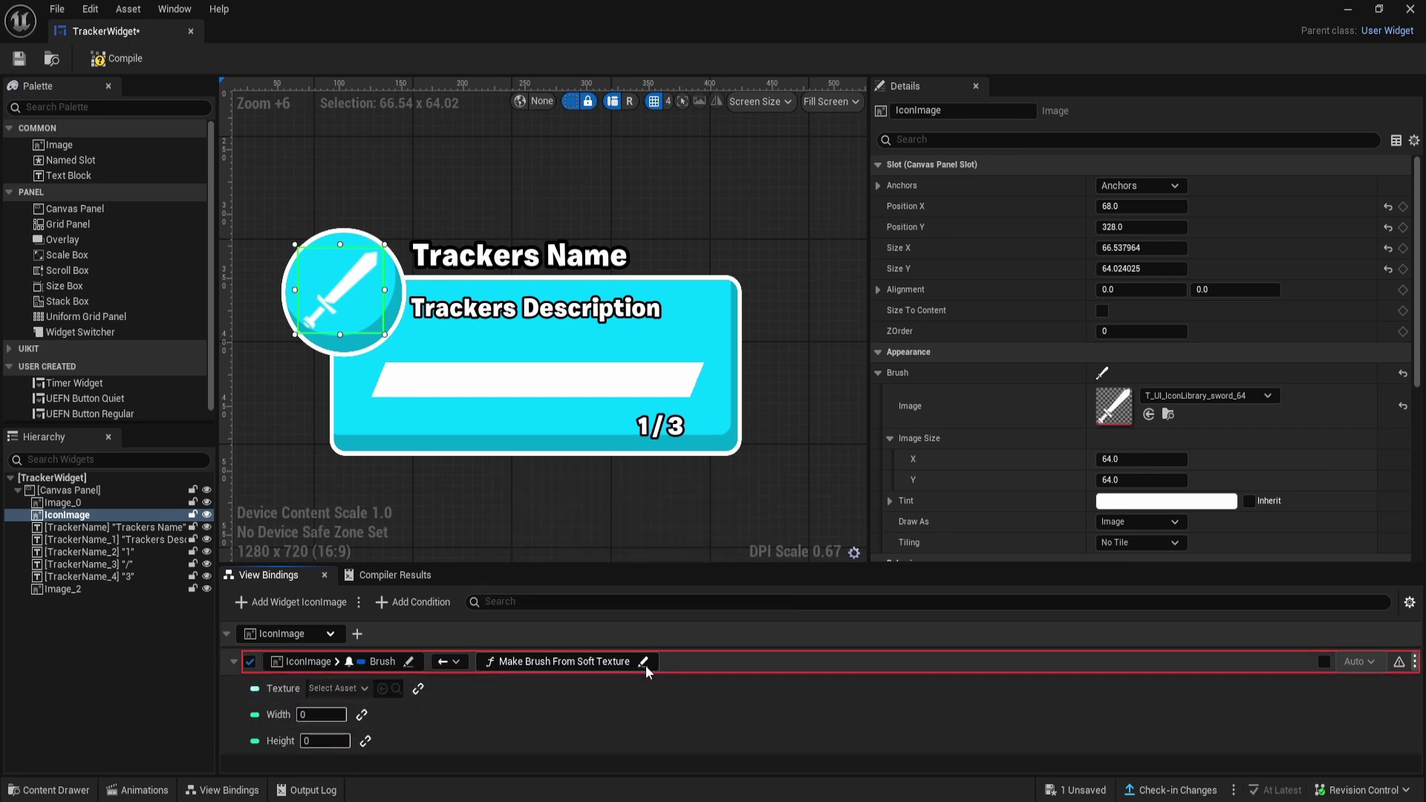
- Link the conversion function's Texture input to the Icon of MVVM_UEFN_Tracker, compile, and collapse the IconImage bindings
left_click(364, 689)
left_click(365, 691)
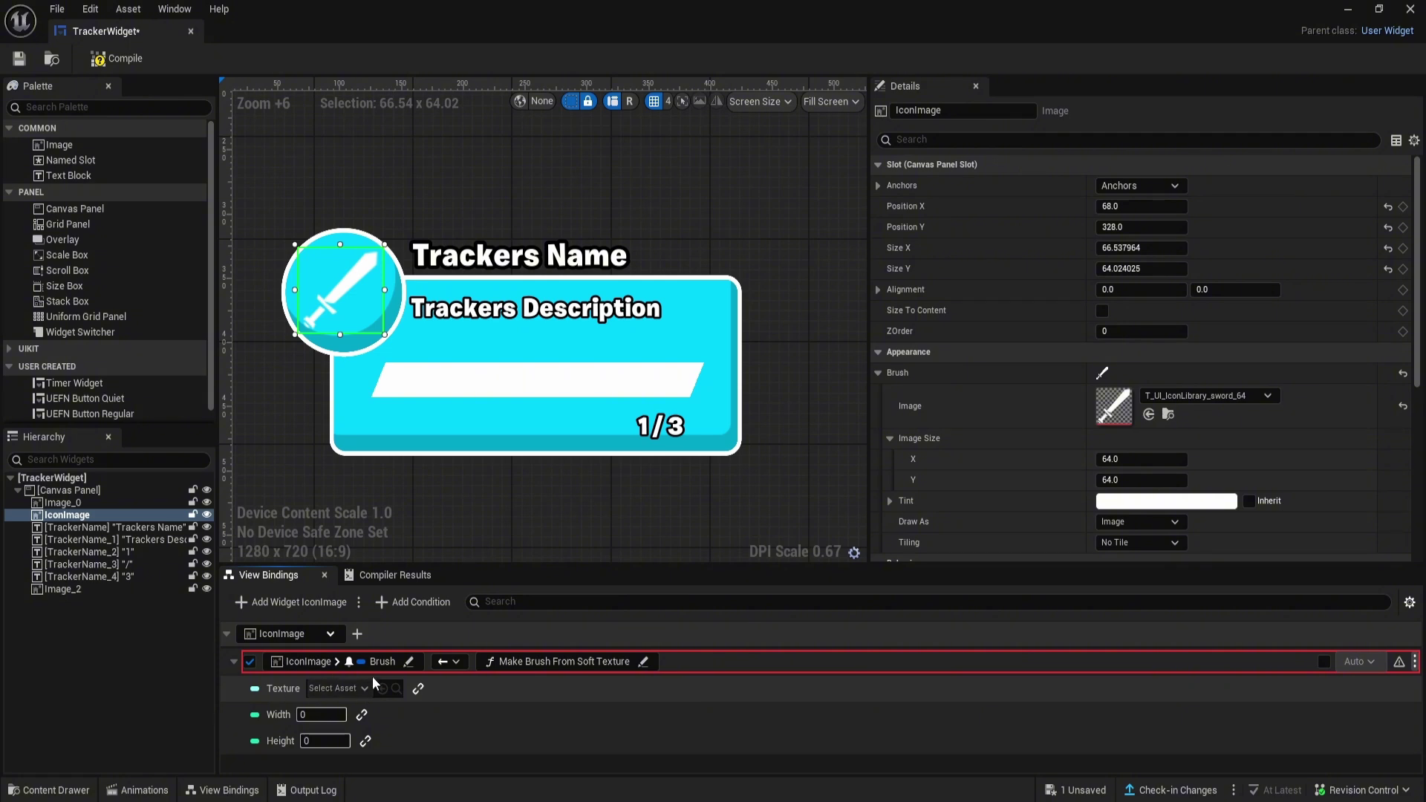
left_click(419, 690)
left_click(428, 692)
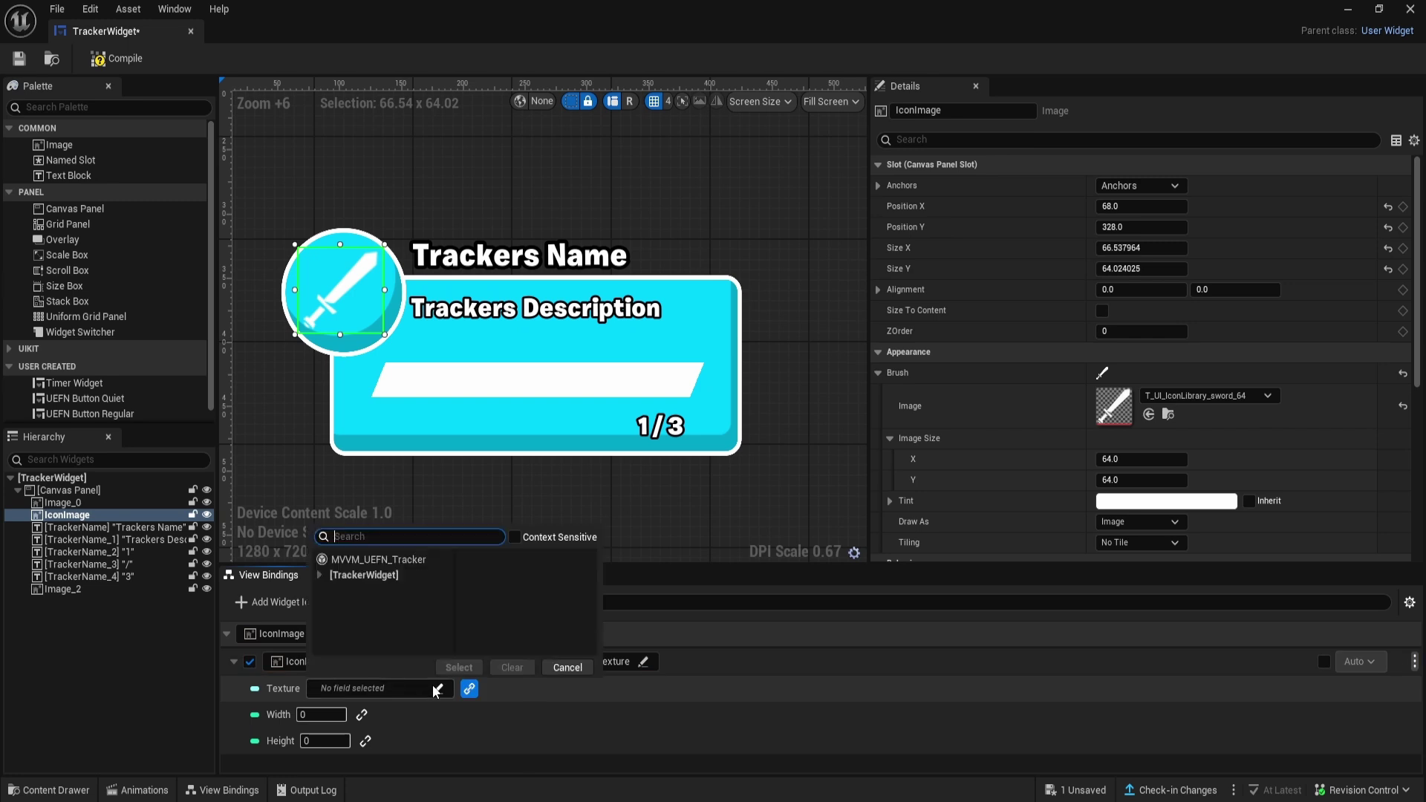
left_click(369, 558)
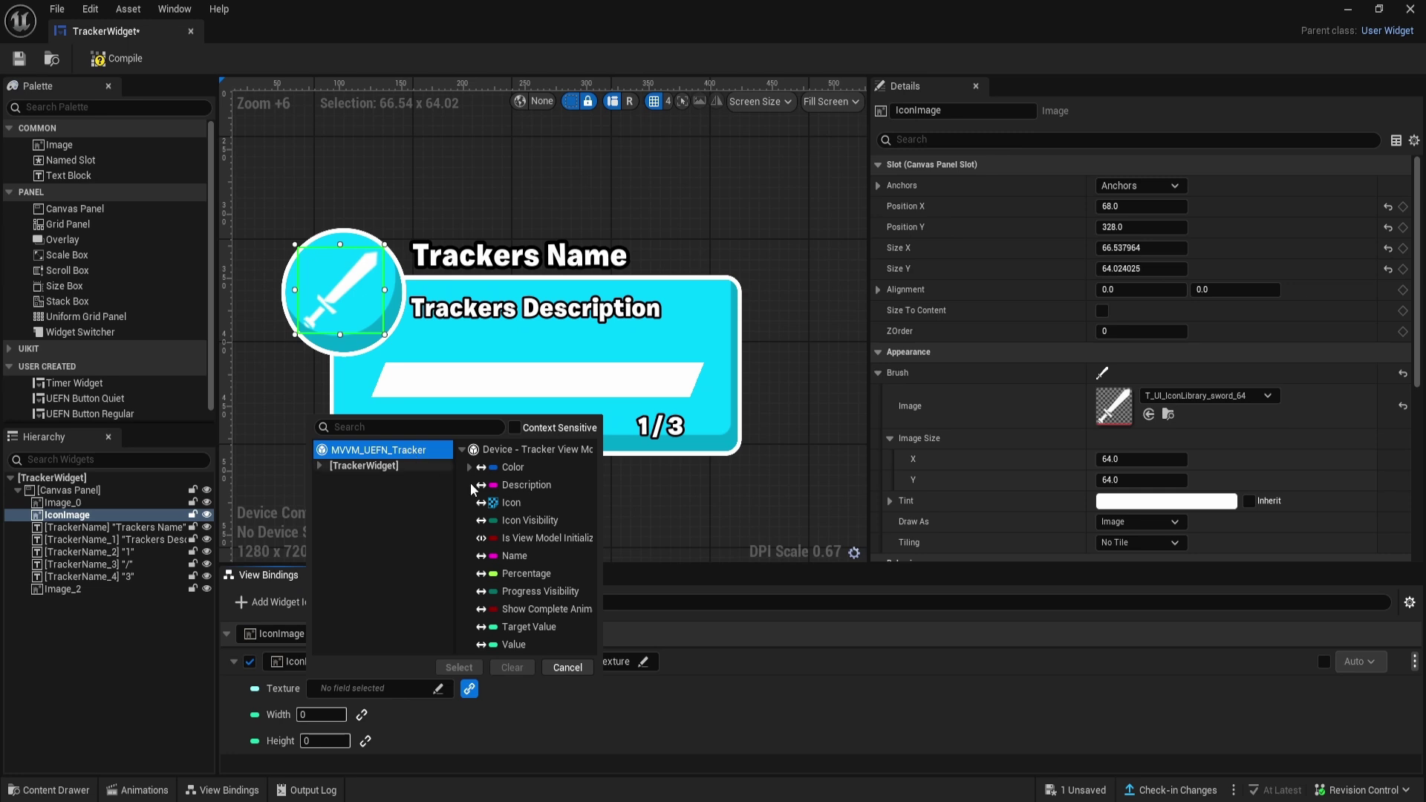
left_click(510, 502)
left_click(459, 667)
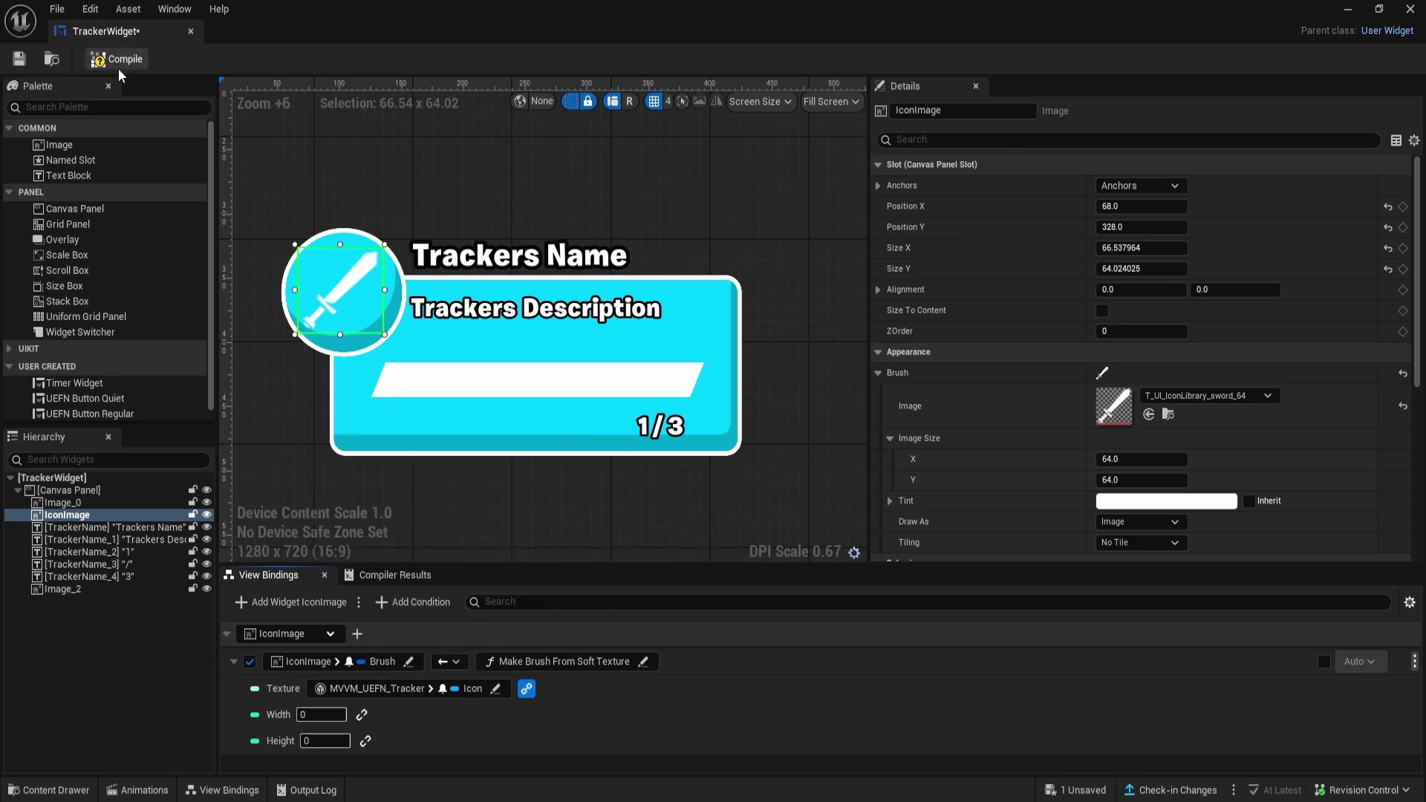
key("F7")
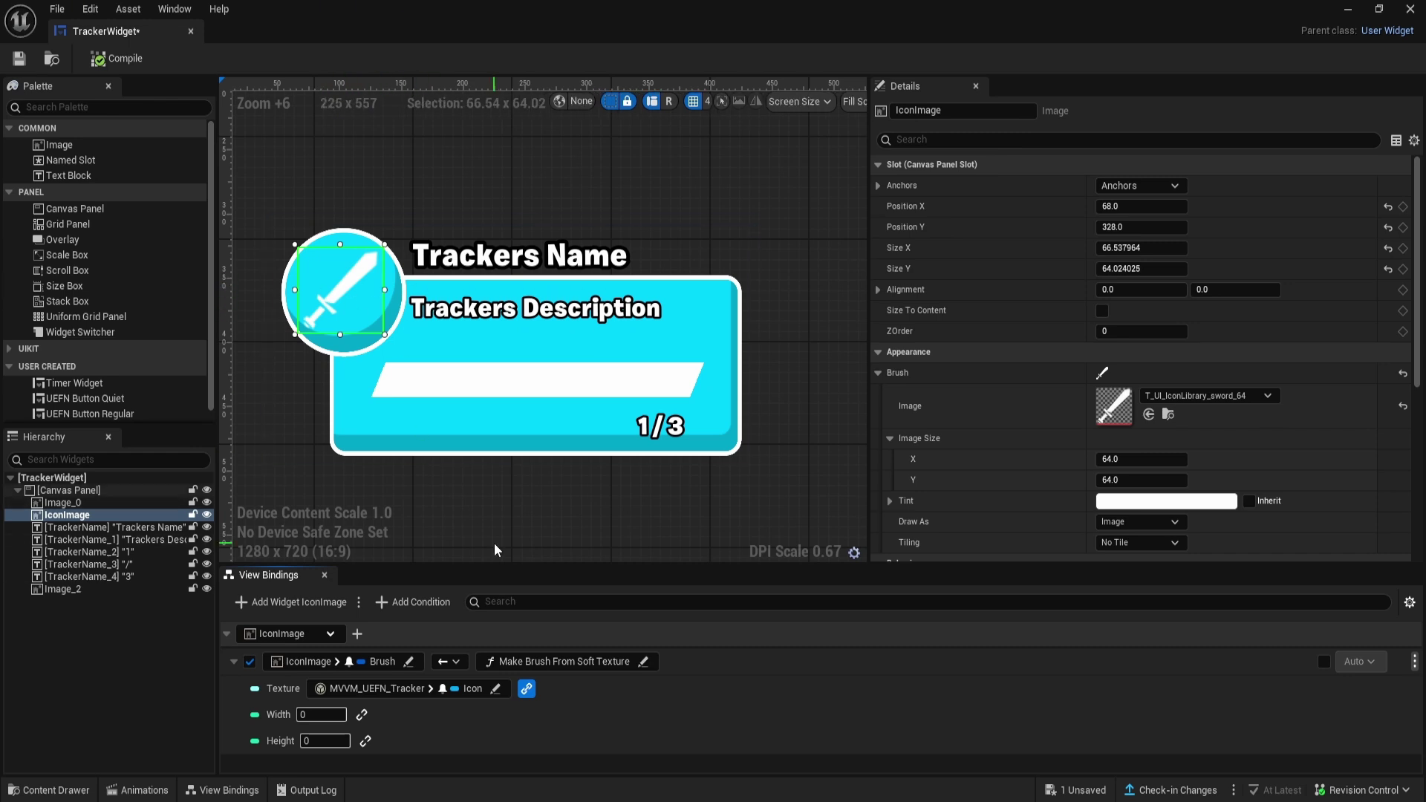
left_click(226, 633)
- Bind the Text of the TrackerName text block to the Name field of MVVM_UEFN_Tracker and collapse its binding group
left_click(516, 252)
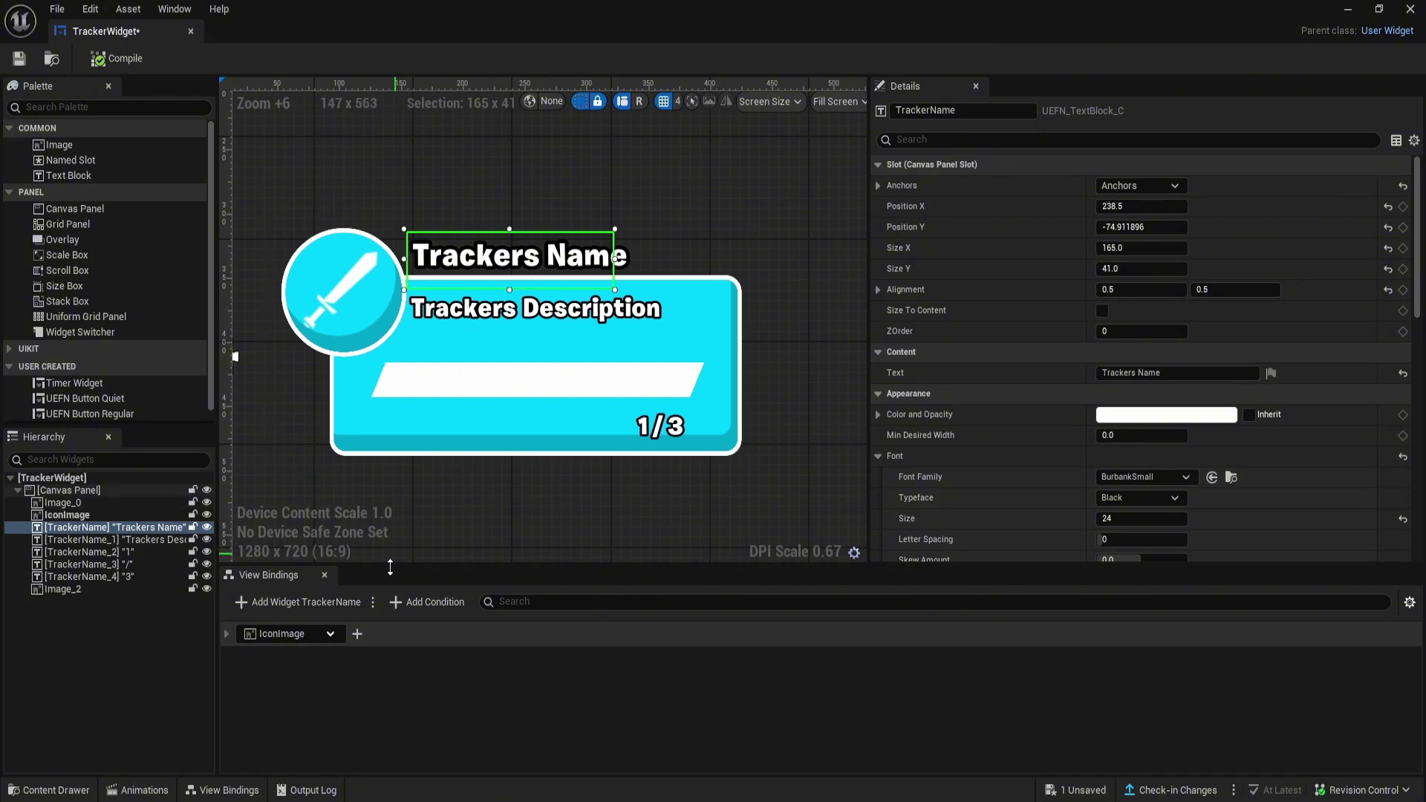
left_click(291, 604)
left_click(394, 687)
left_click(495, 555)
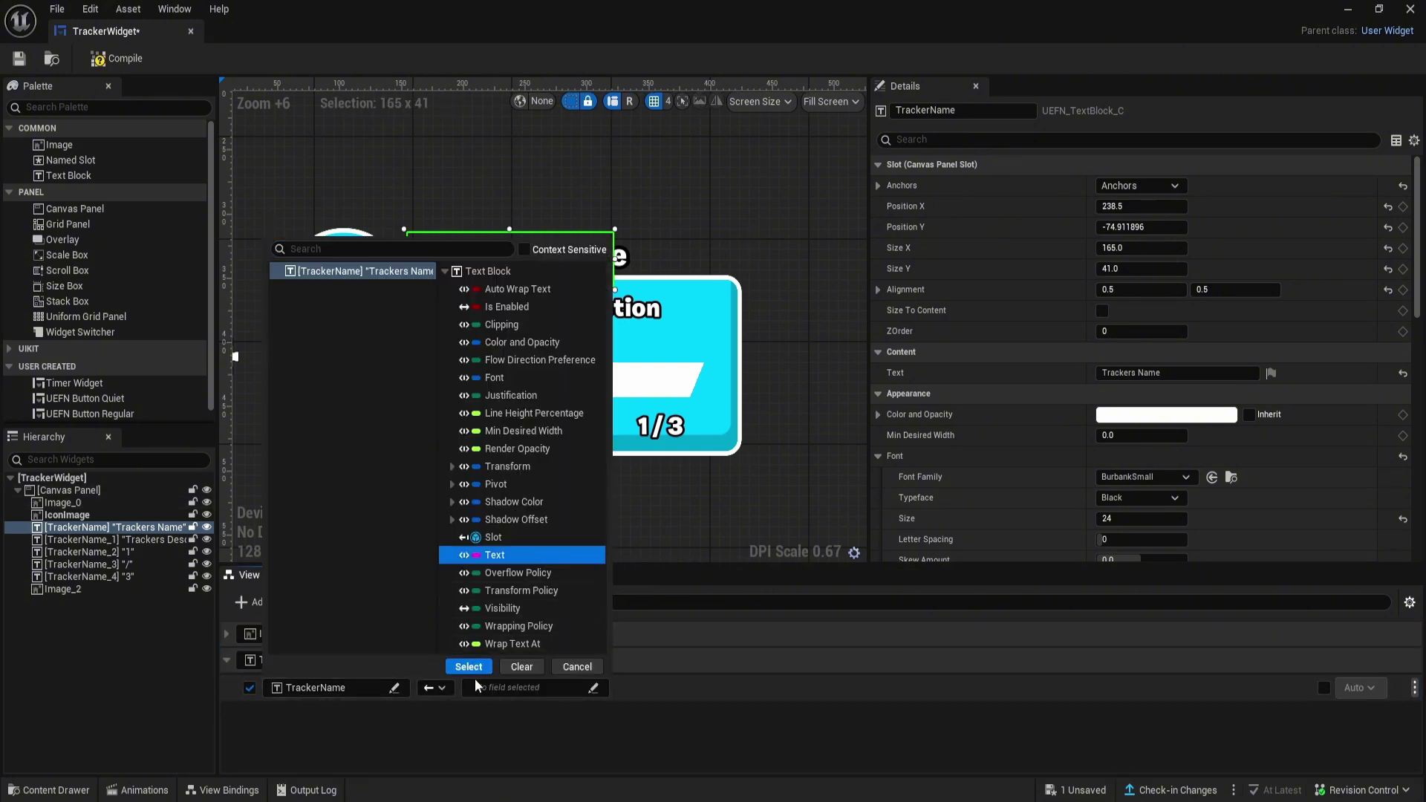
left_click(468, 666)
left_click(544, 688)
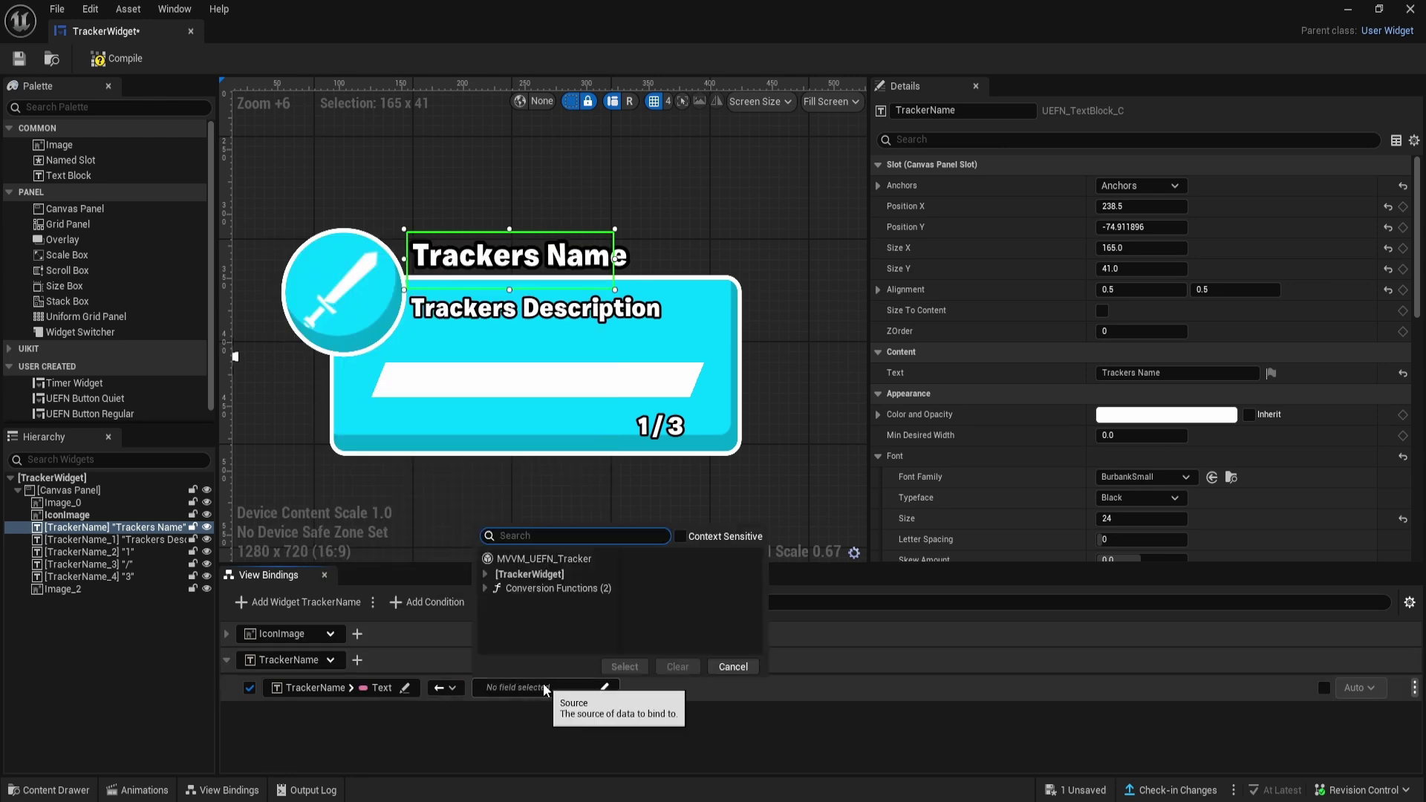
left_click(550, 560)
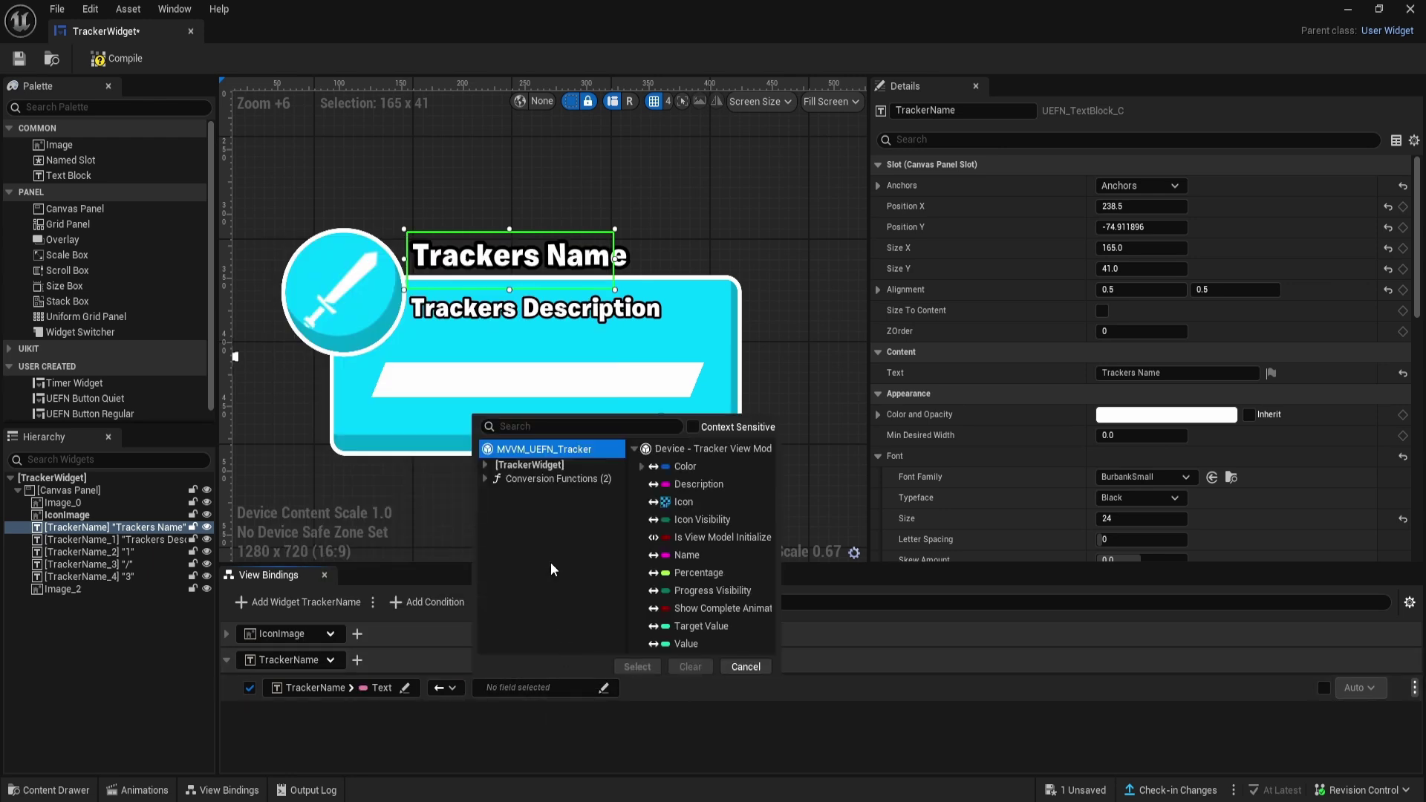
left_click(686, 555)
left_click(637, 666)
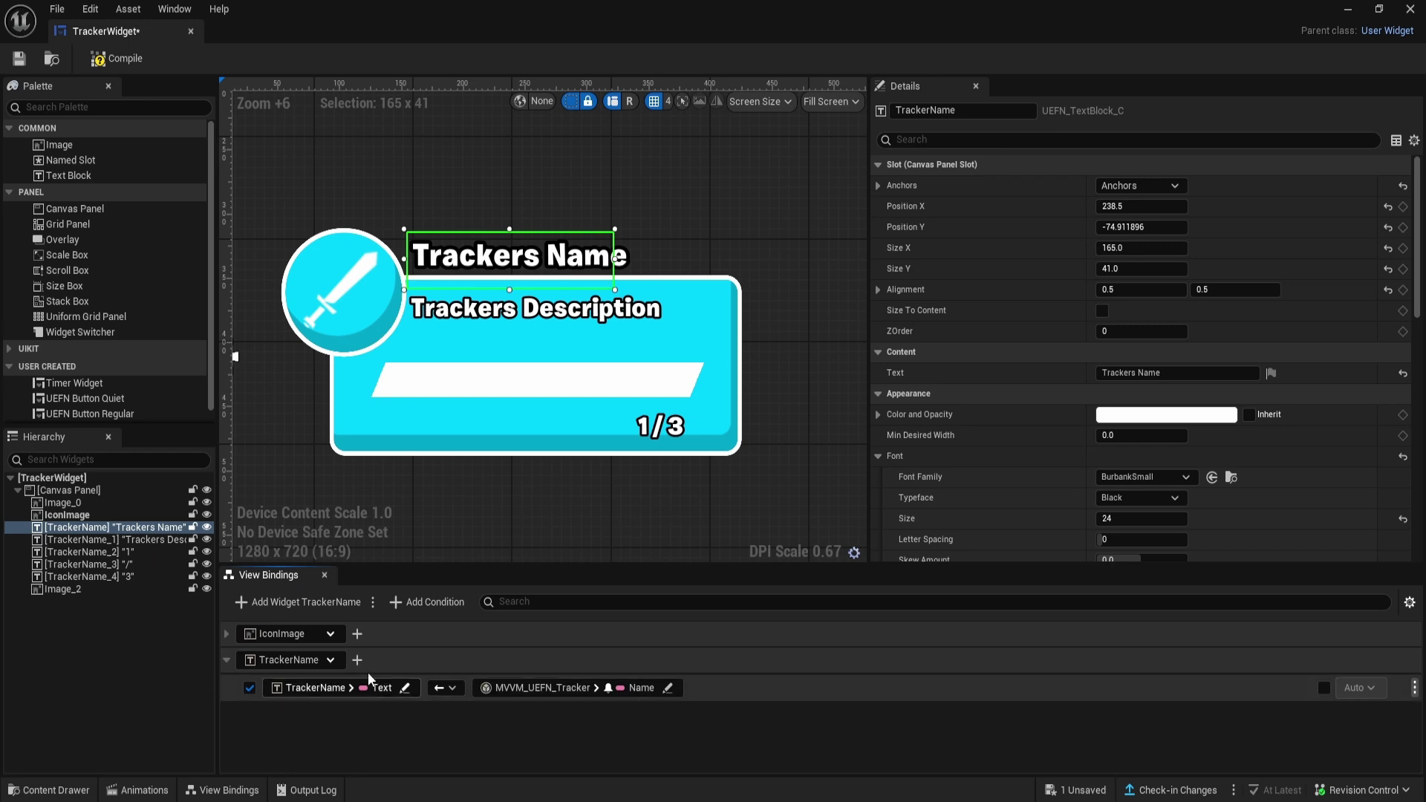
left_click(227, 660)
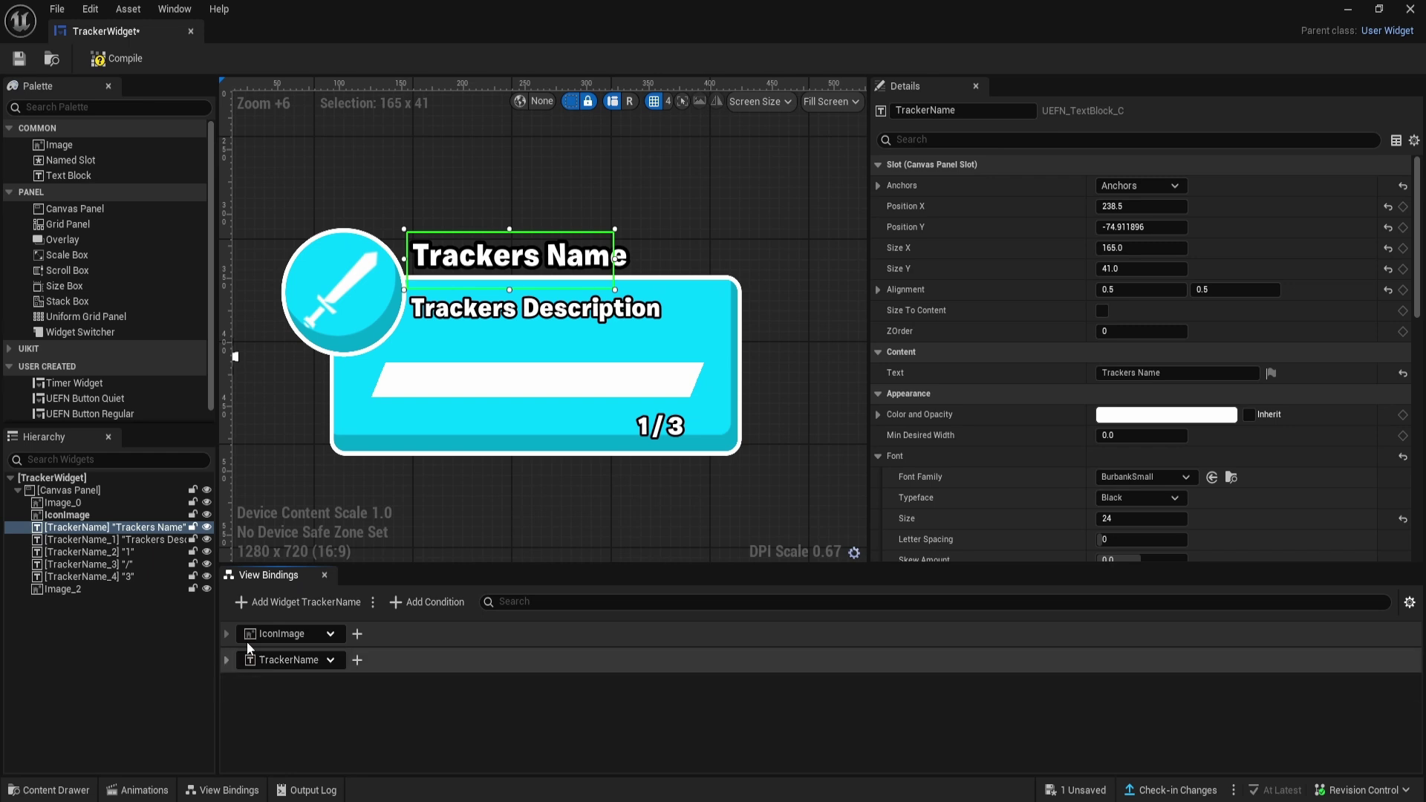
- Bind the Text of the Trackers Description text block to the Description field of MVVM_UEFN_Tracker and collapse its binding group
left_click(483, 317)
left_click(291, 603)
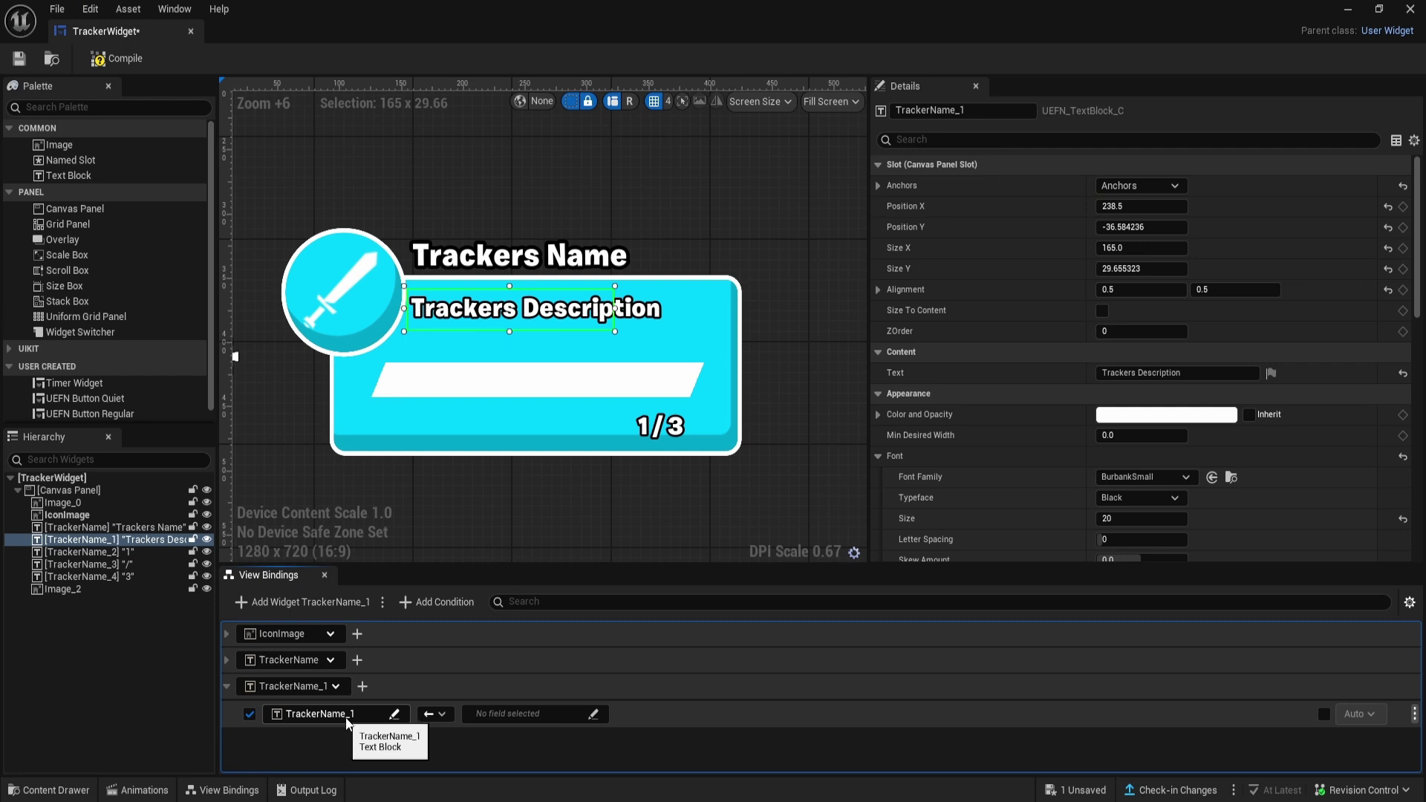
left_click(370, 717)
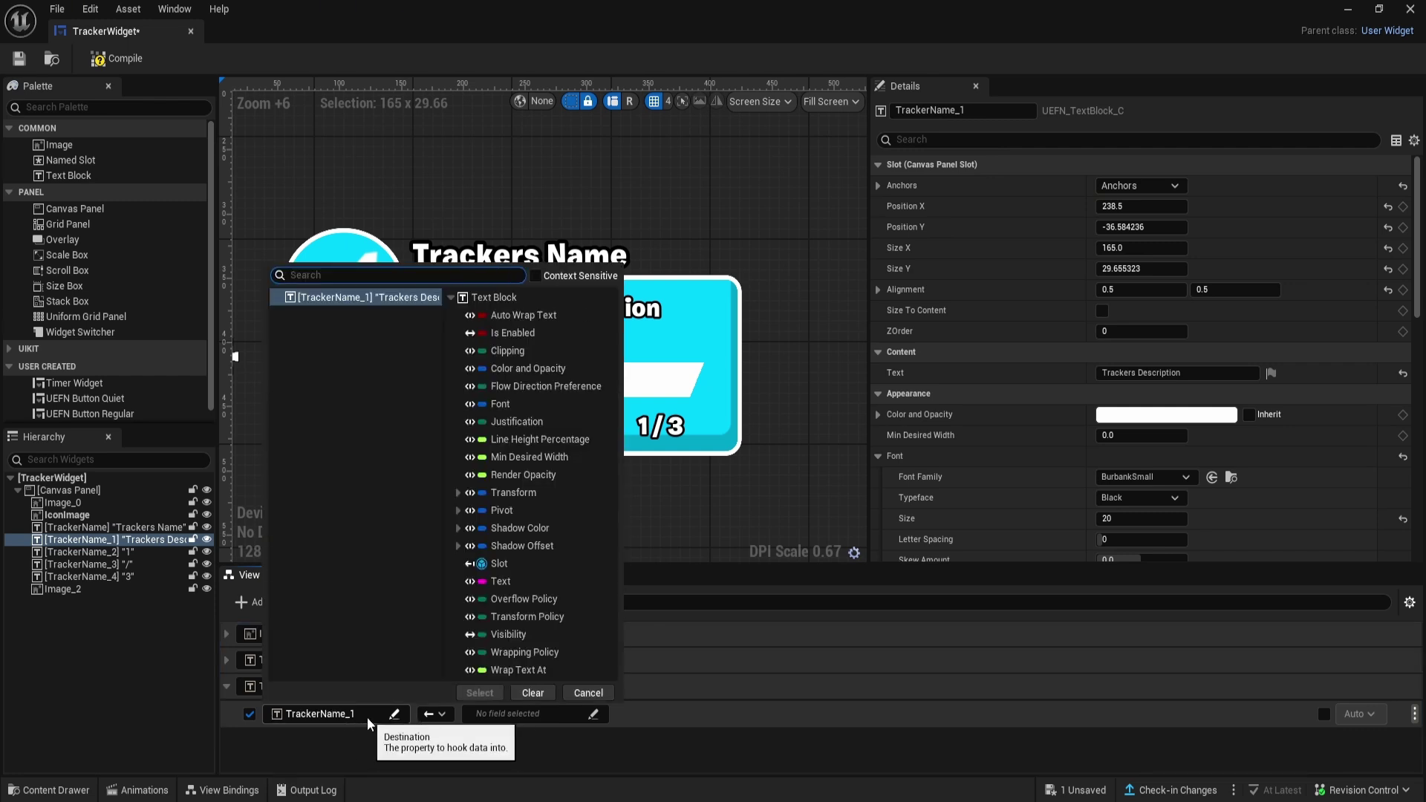
left_click(496, 581)
left_click(479, 692)
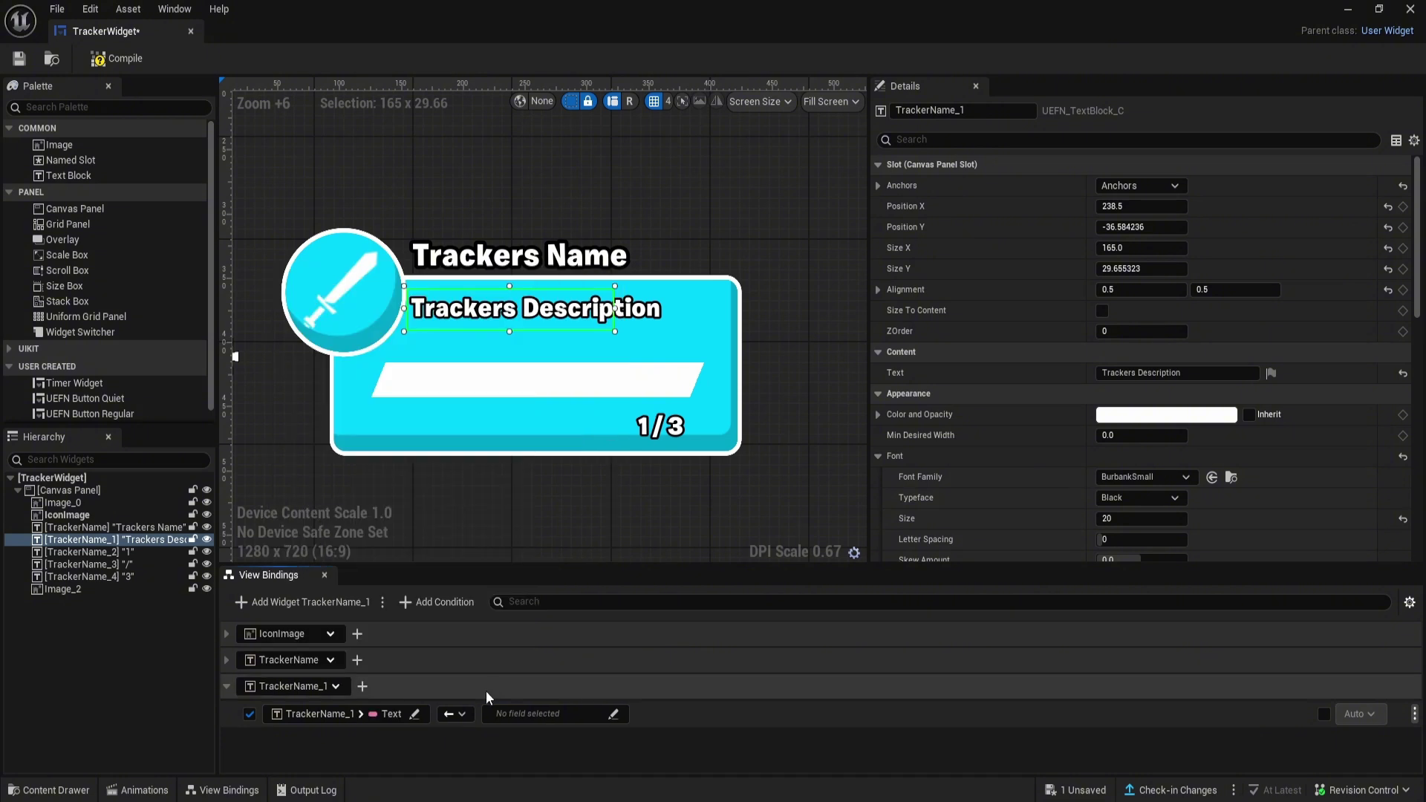
left_click(531, 713)
left_click(535, 586)
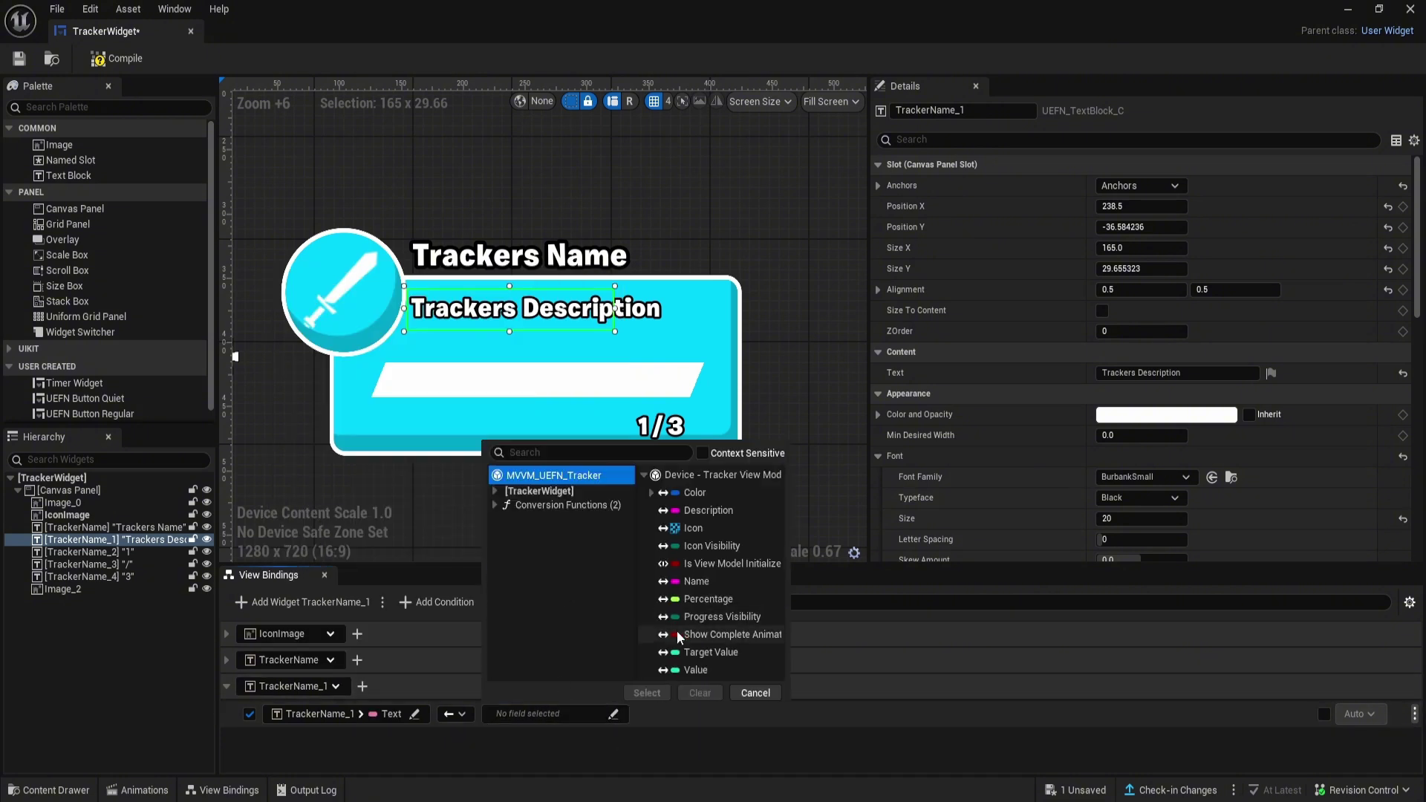
left_click(706, 510)
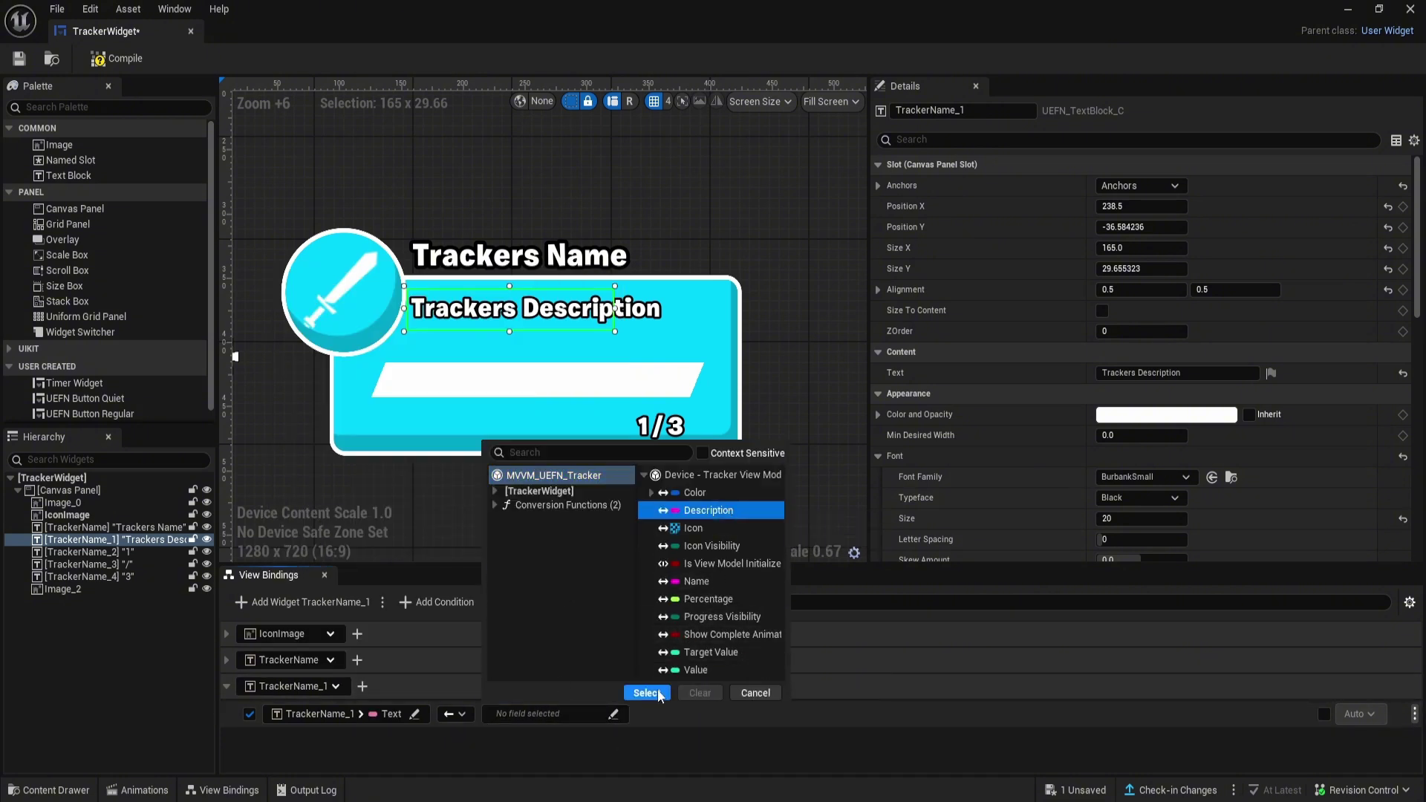
left_click(647, 692)
left_click(226, 686)
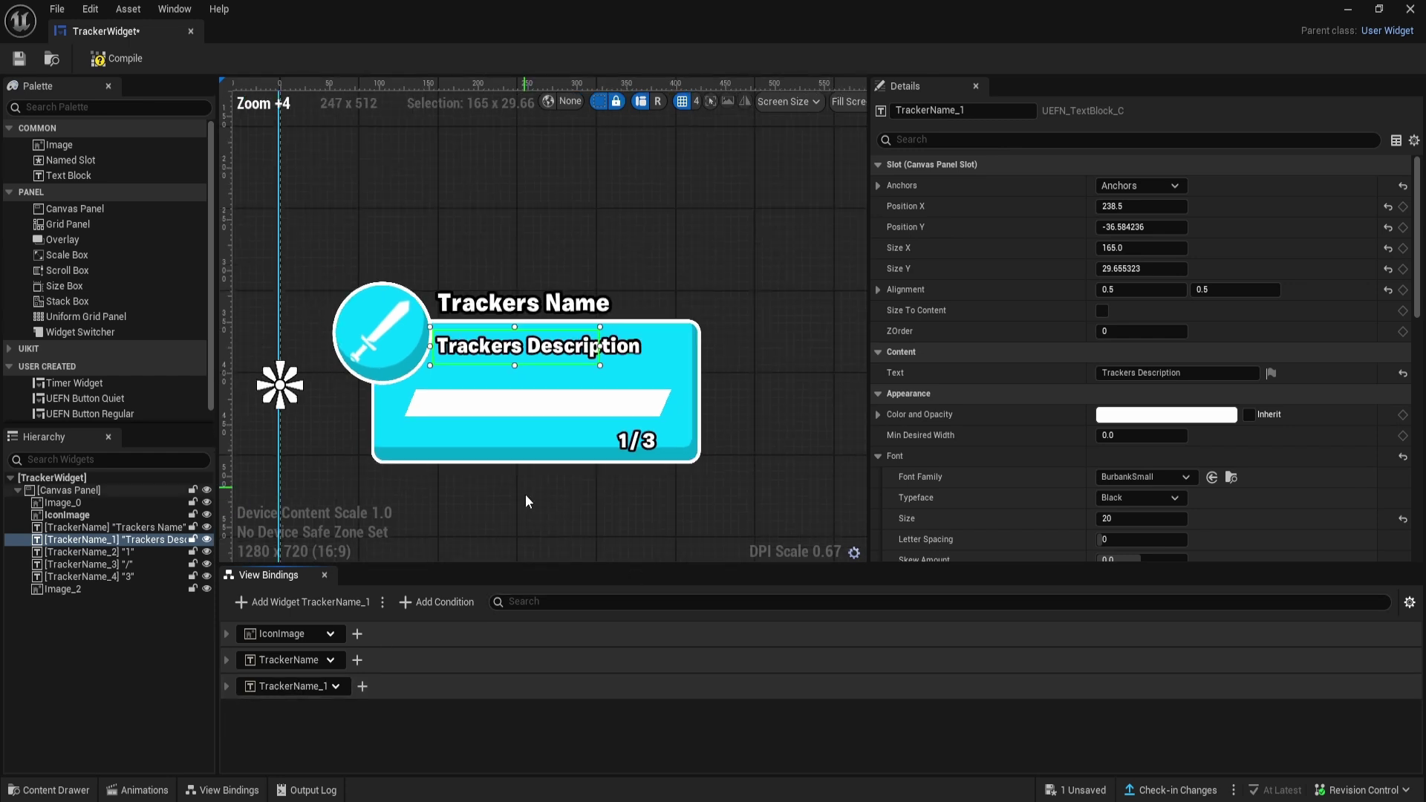
- Add a view binding for the "1" count text block, TrackerName_2, with its Text property as the destination
scroll(594, 426, "up", 1)
left_click(638, 358)
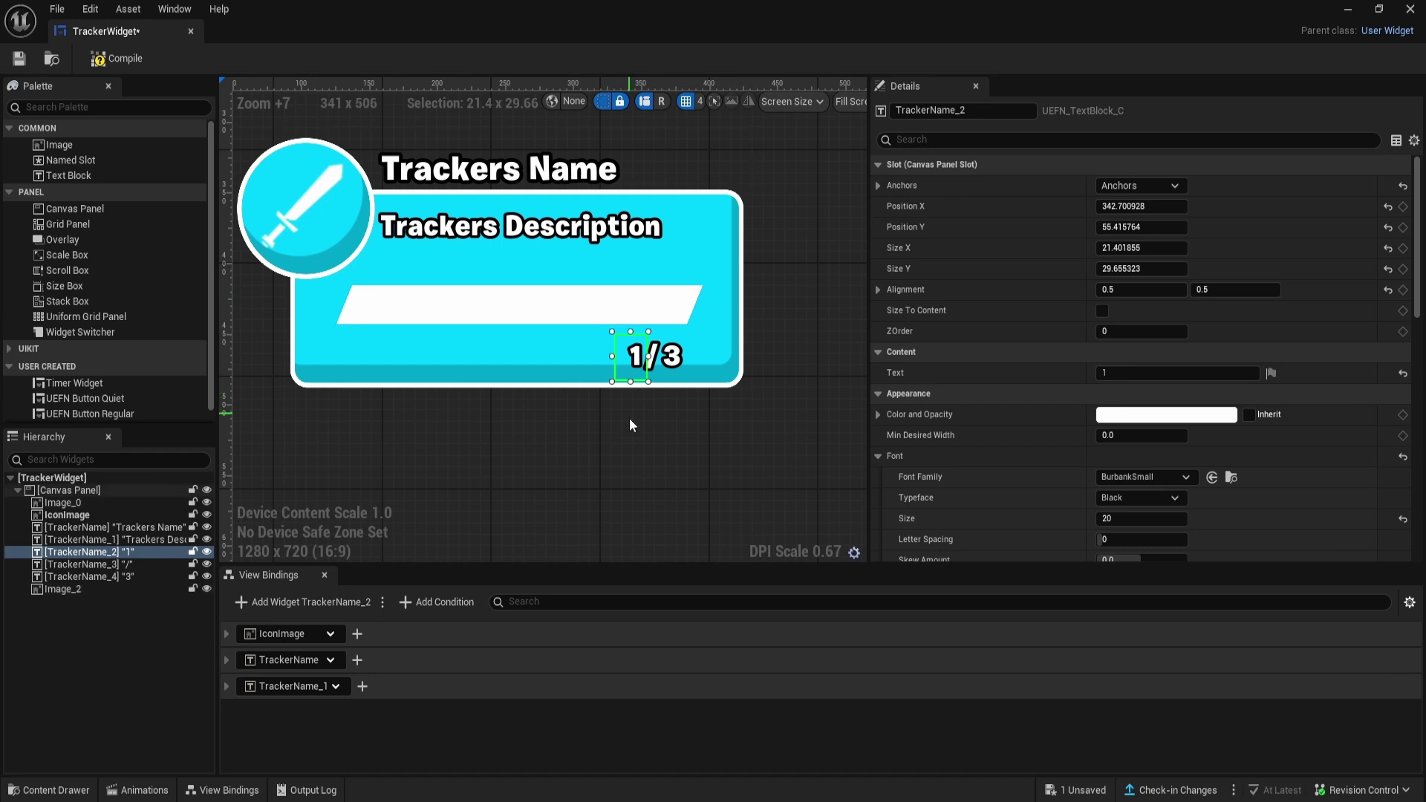
left_click(281, 603)
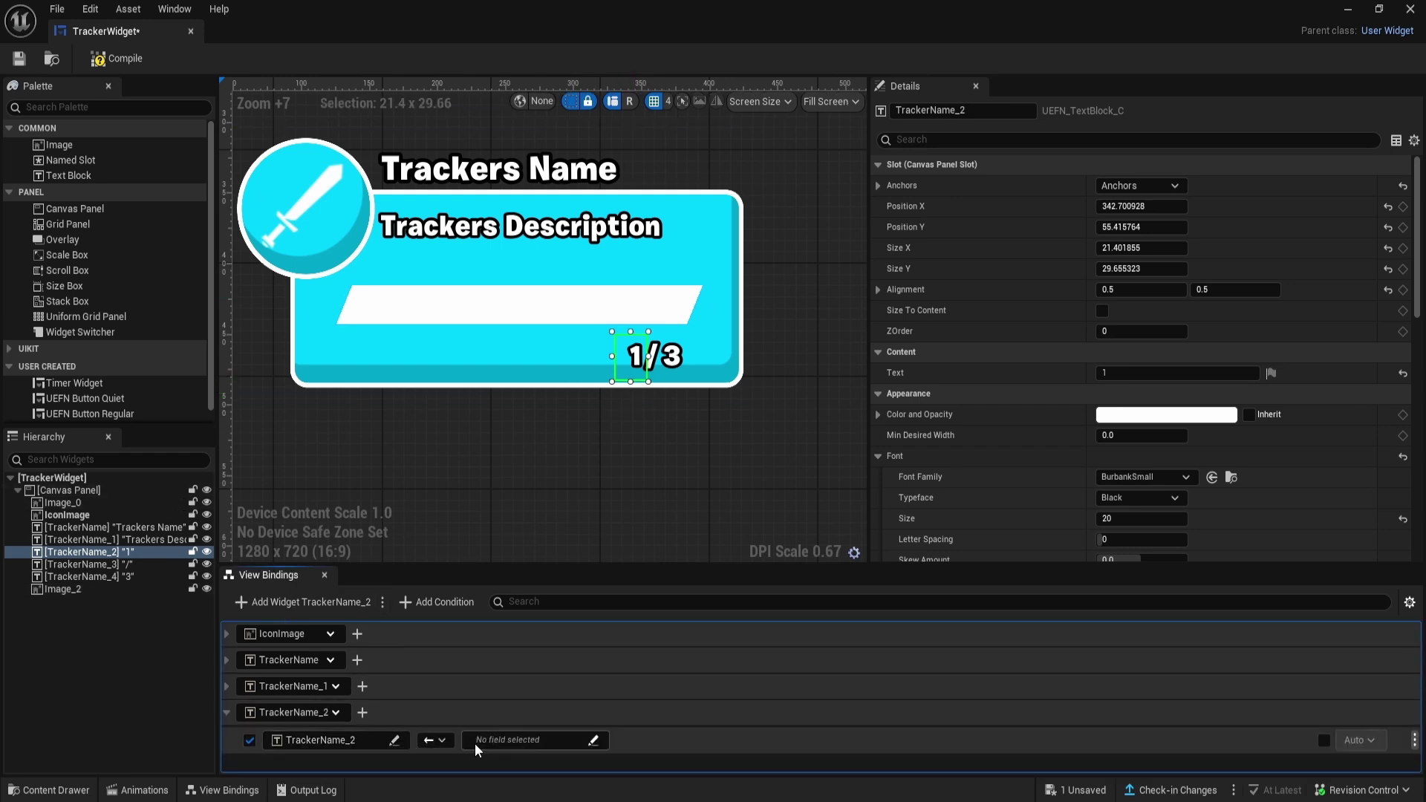
left_click(395, 739)
left_click(439, 614)
left_click(416, 719)
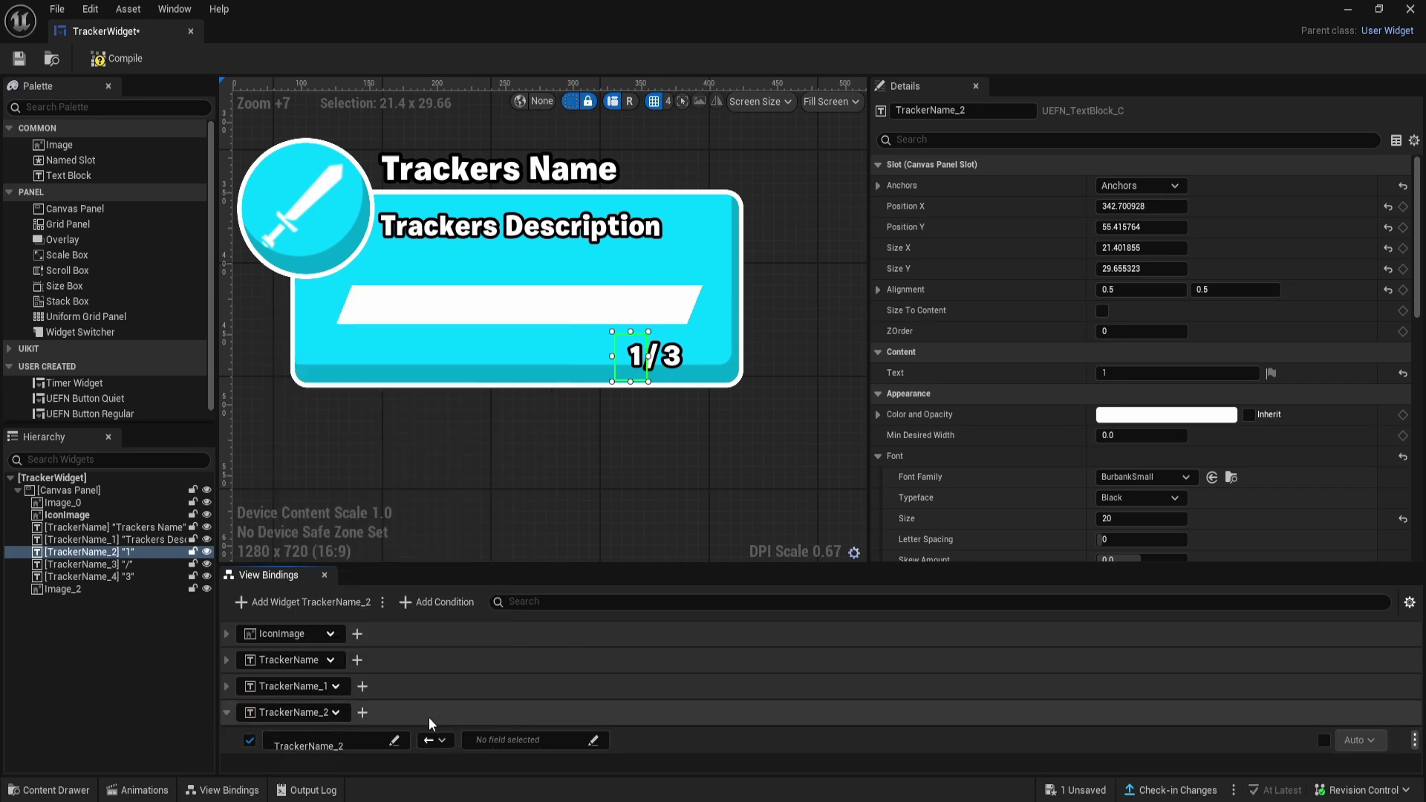
- Try to bind the Text of TrackerName_2 directly to the Value field of MVVM_UEFN_Tracker and compile the widget
left_click(550, 743)
left_click(590, 611)
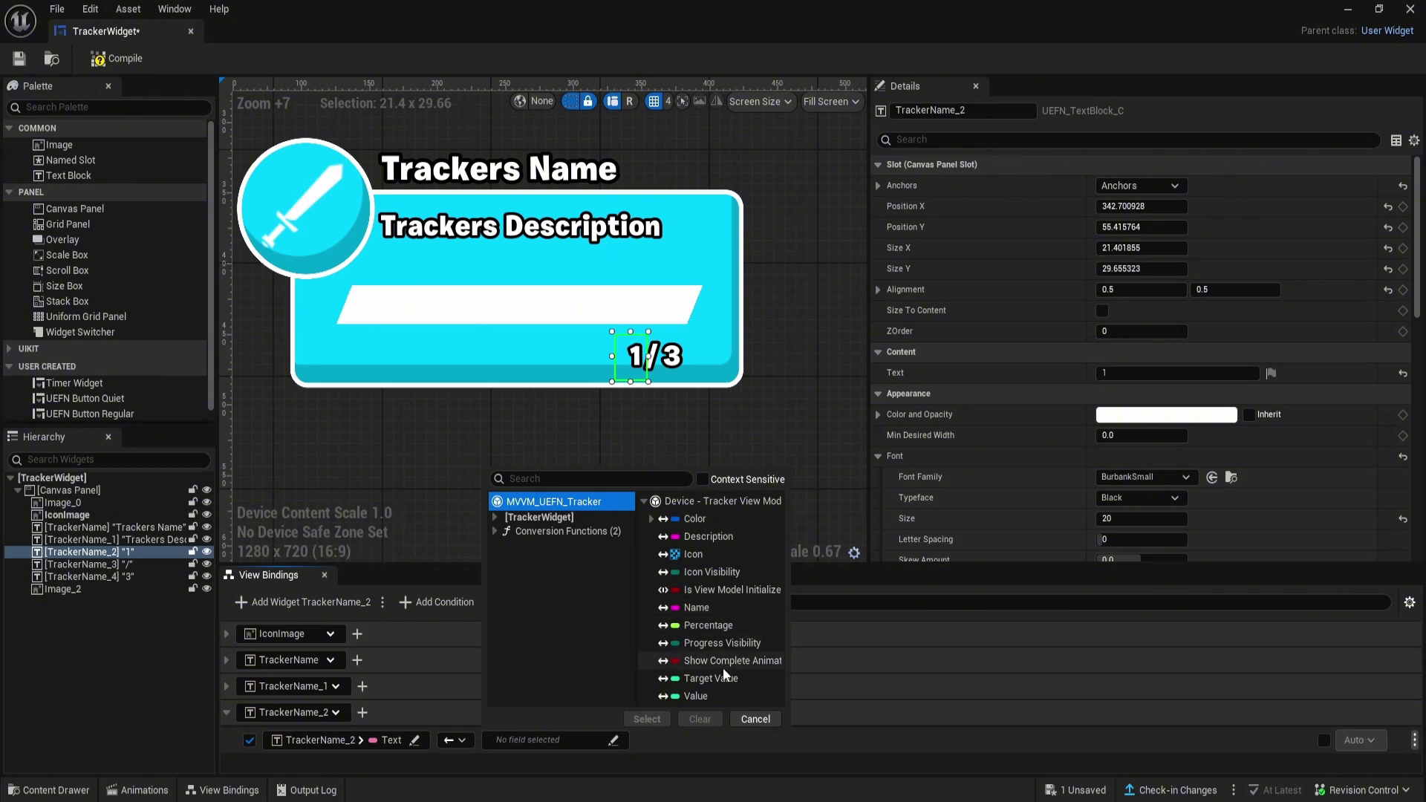
left_click(687, 696)
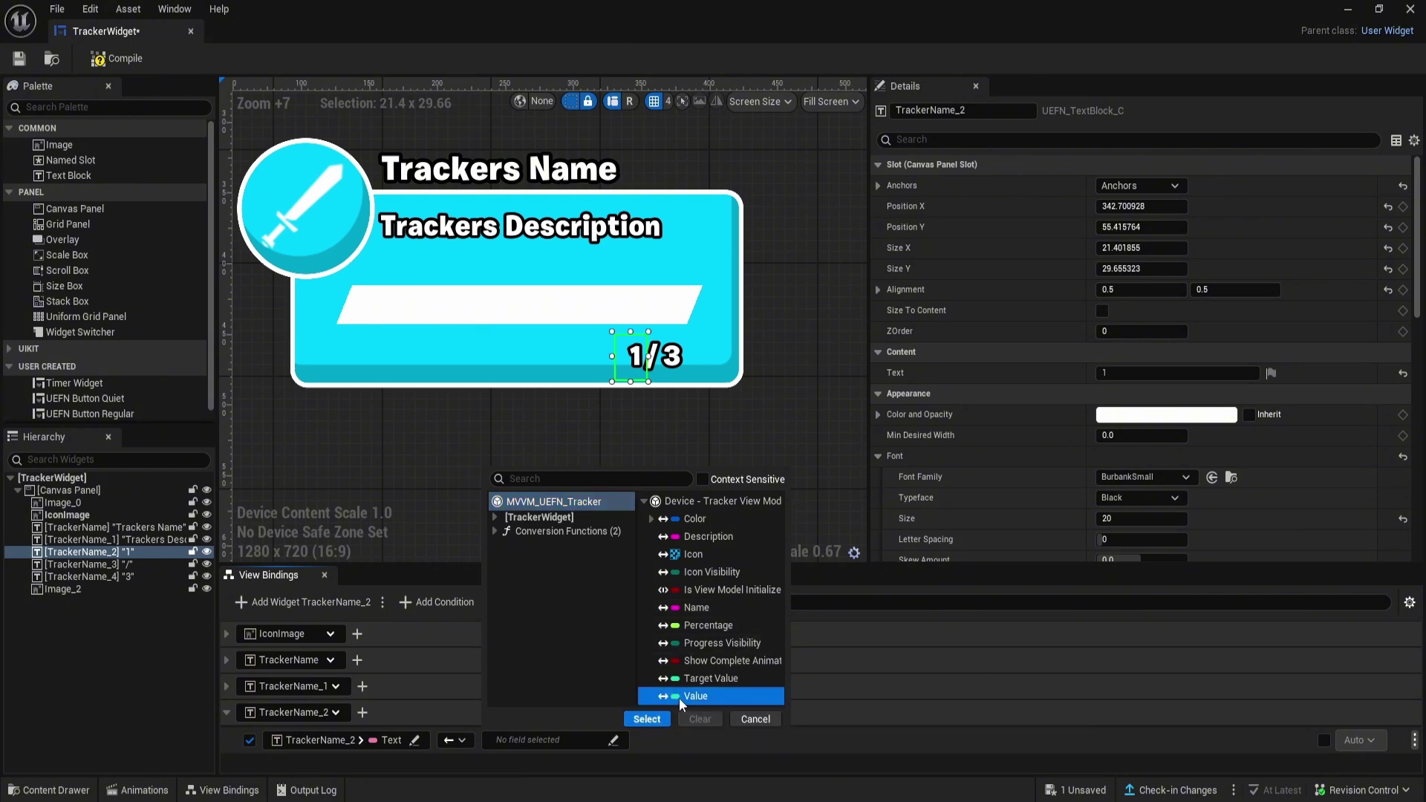
left_click(646, 719)
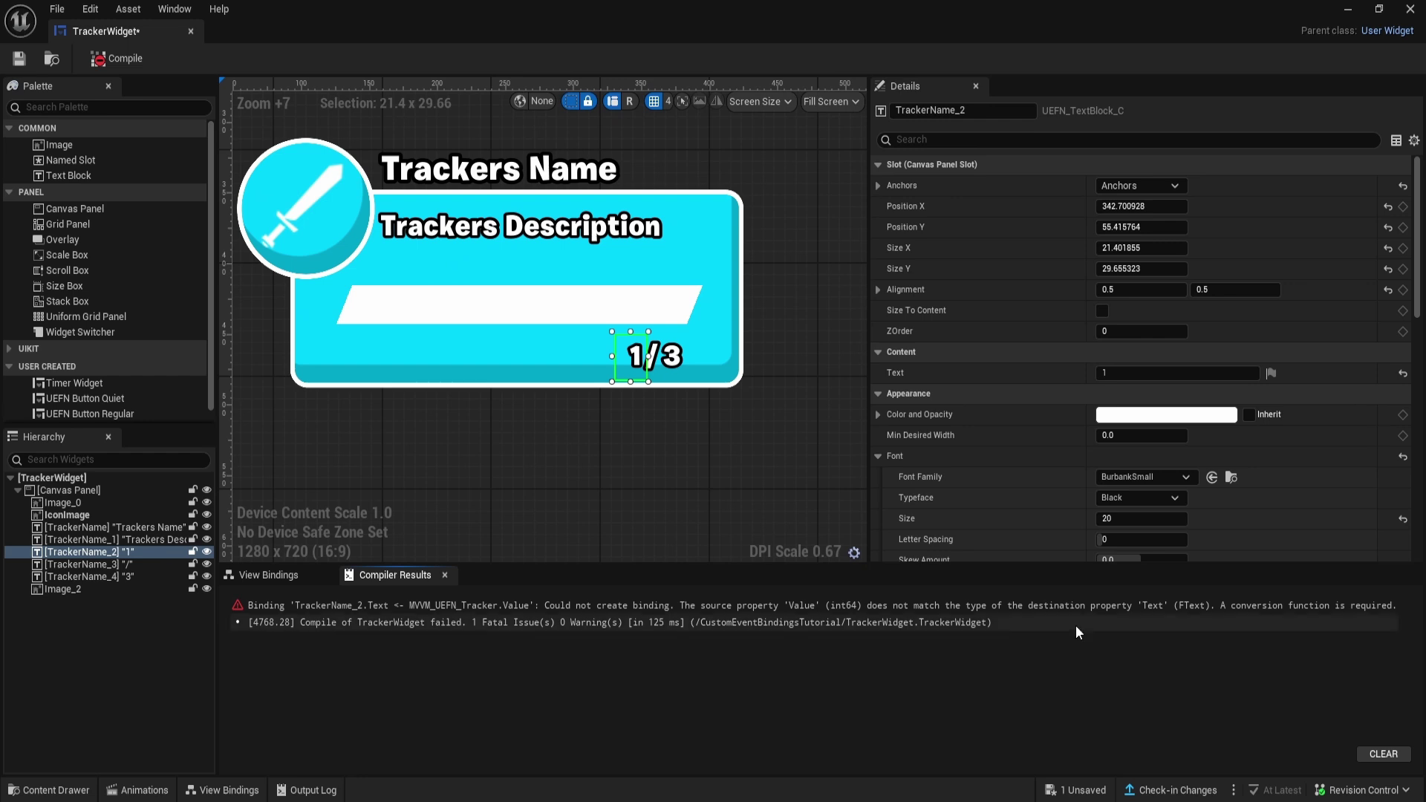
- Set the source of the TrackerName_2 text binding to the To Text (Integer) conversion function
left_click(262, 573)
left_click(587, 735)
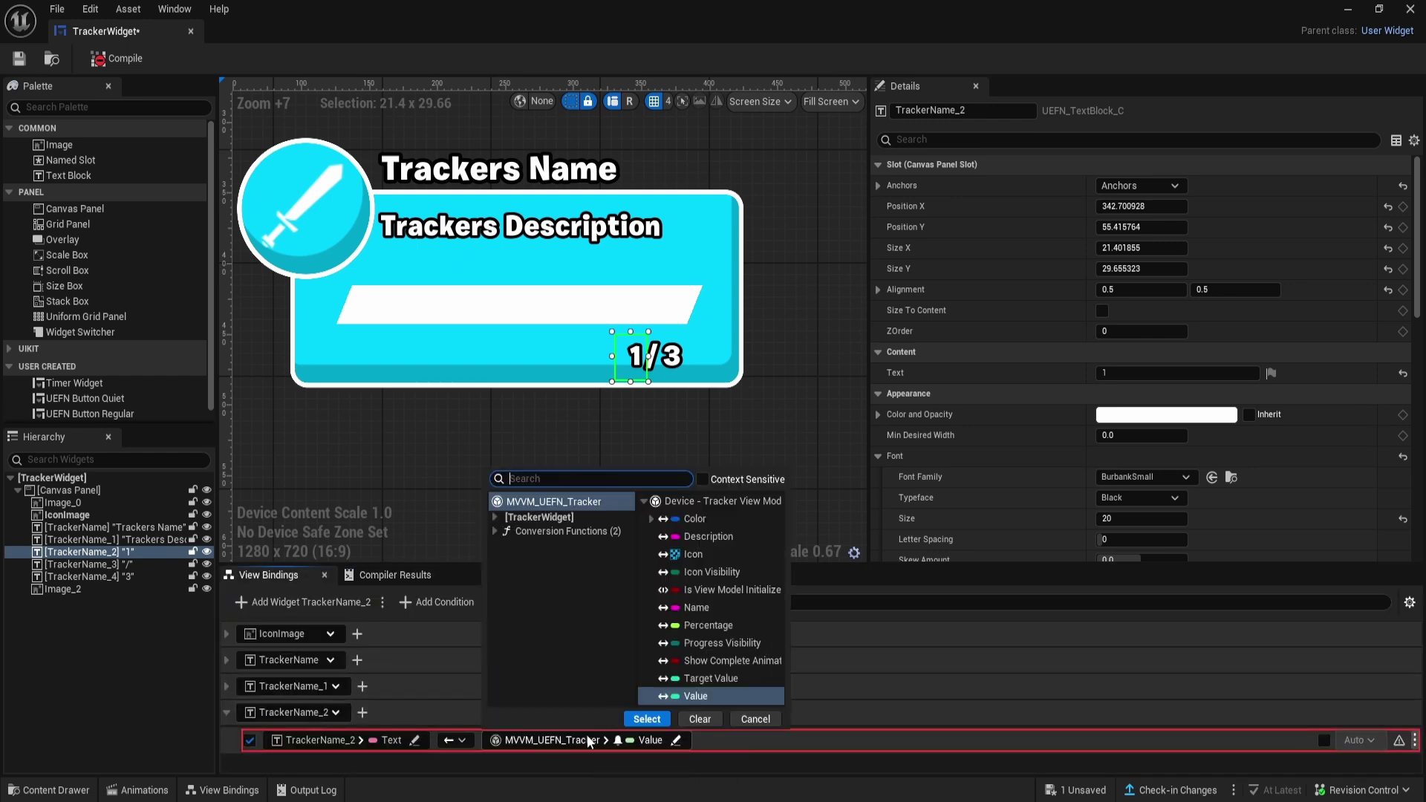
left_click(538, 529)
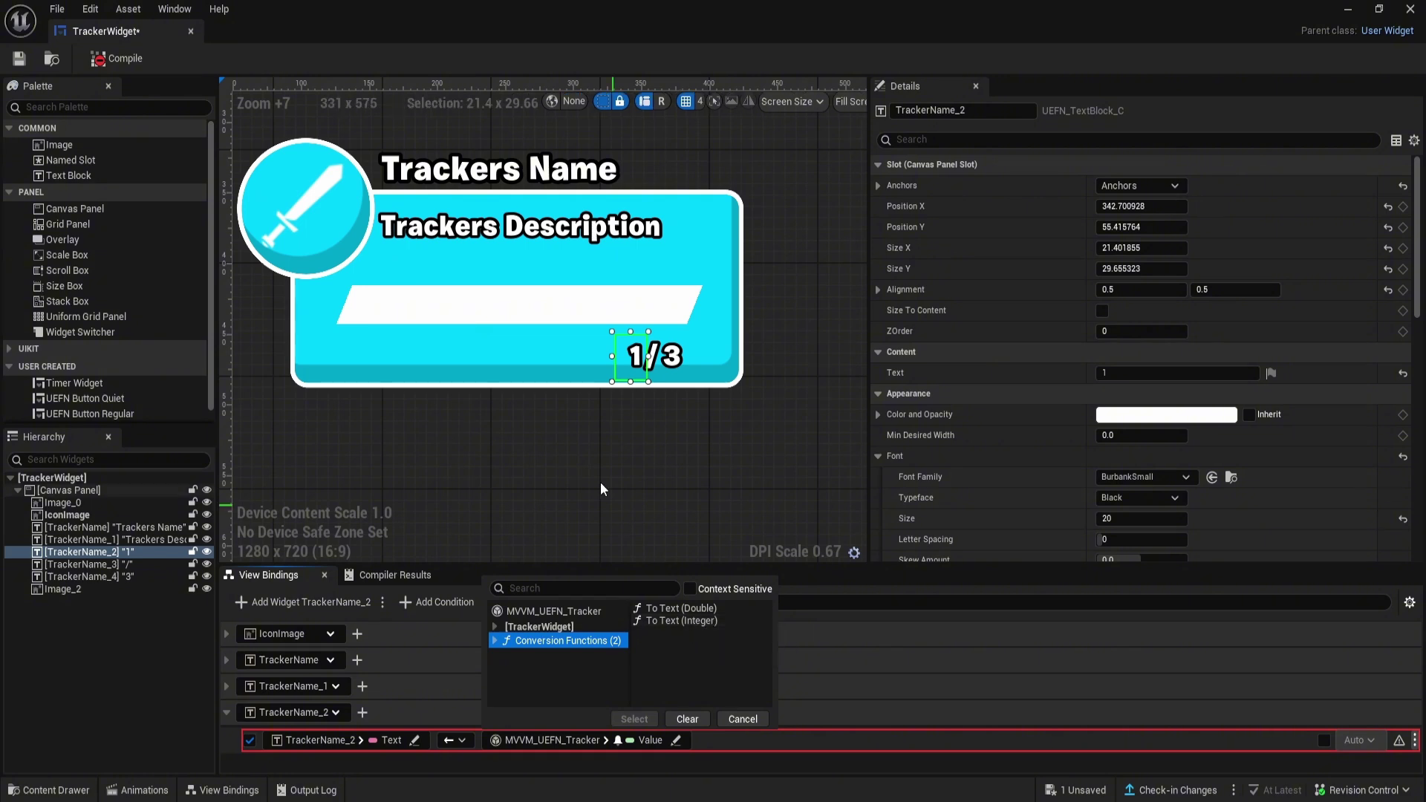
left_click(680, 621)
left_click(634, 719)
scroll(474, 731, "down", 1)
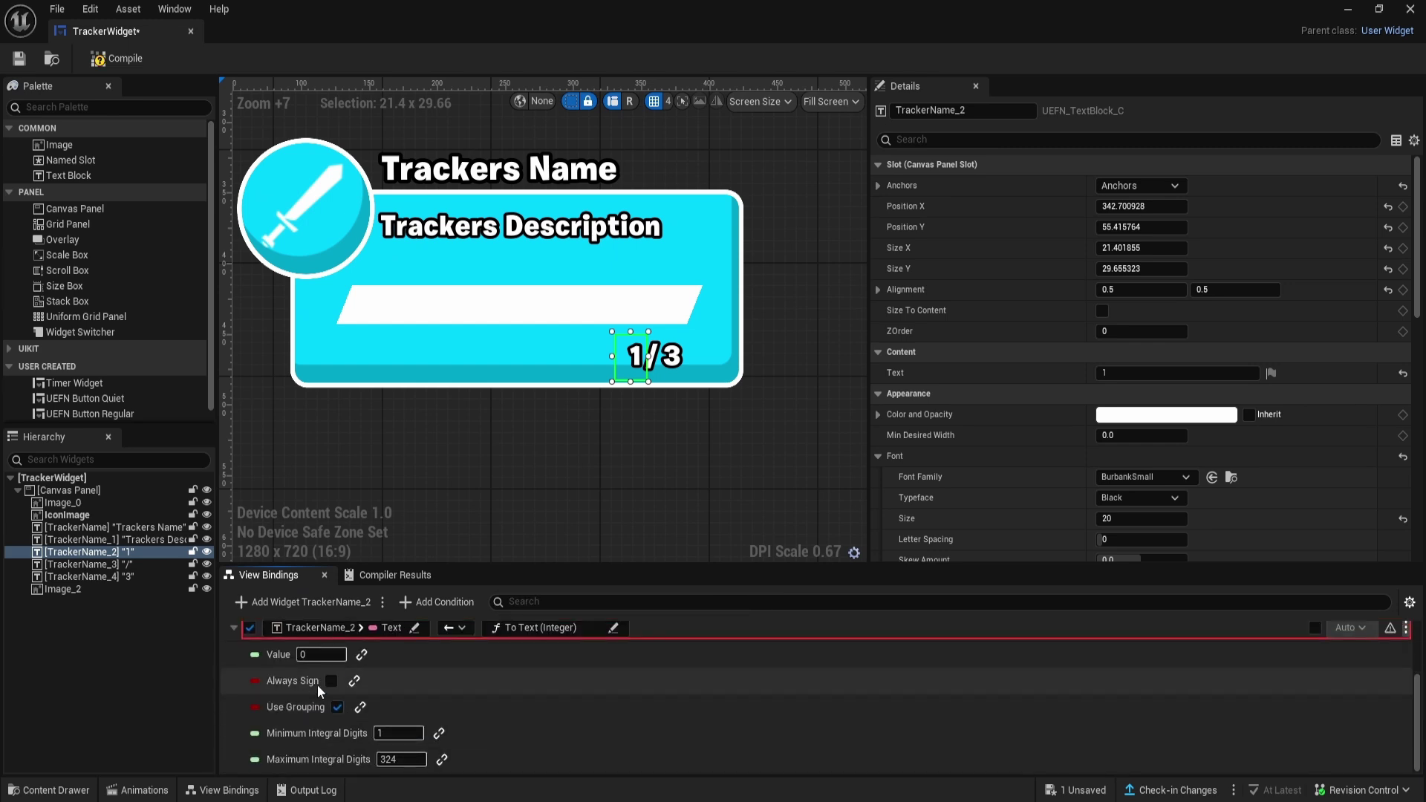
- Link the conversion function's Value input to the Value of MVVM_UEFN_Tracker and collapse the TrackerName_2 bindings
left_click(362, 657)
left_click(386, 526)
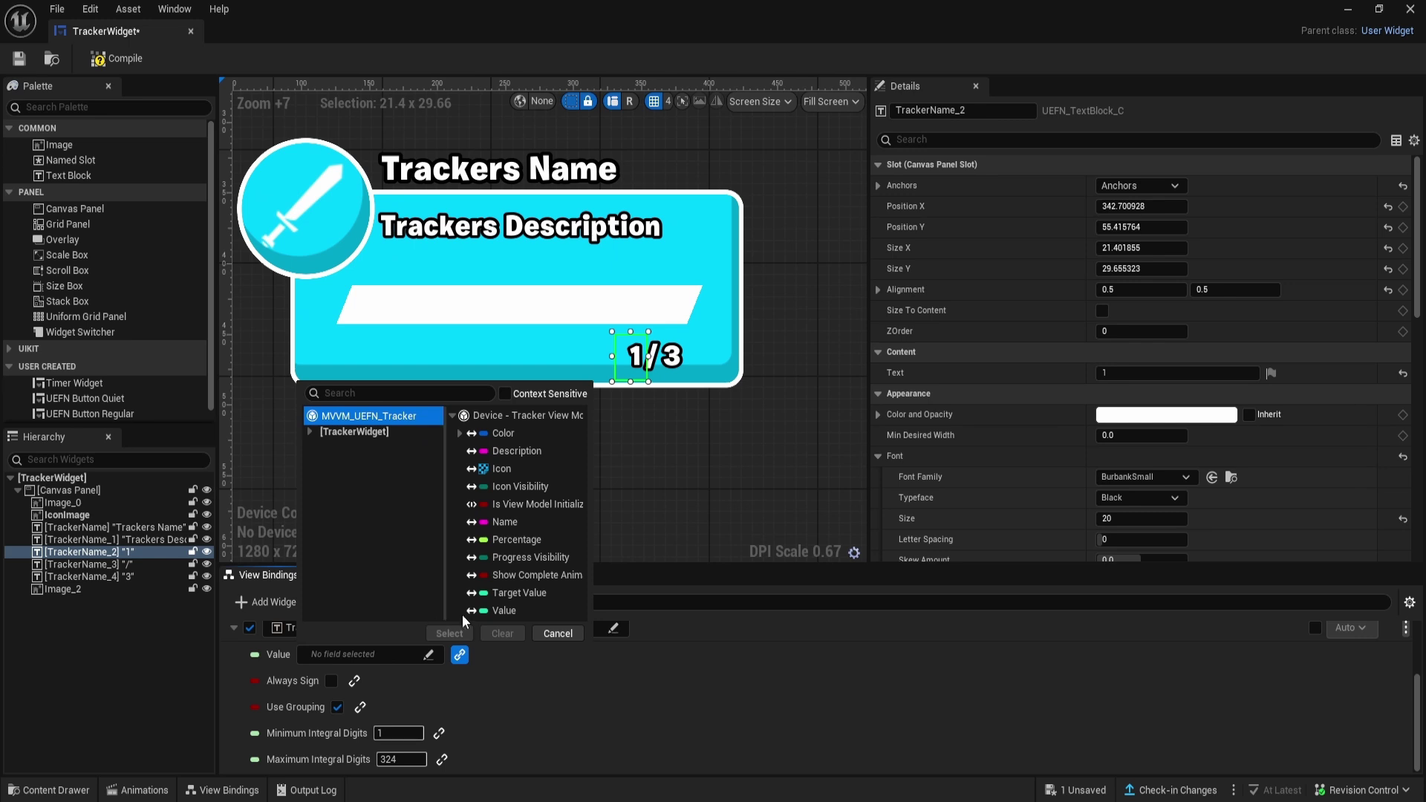
left_click(504, 610)
left_click(455, 633)
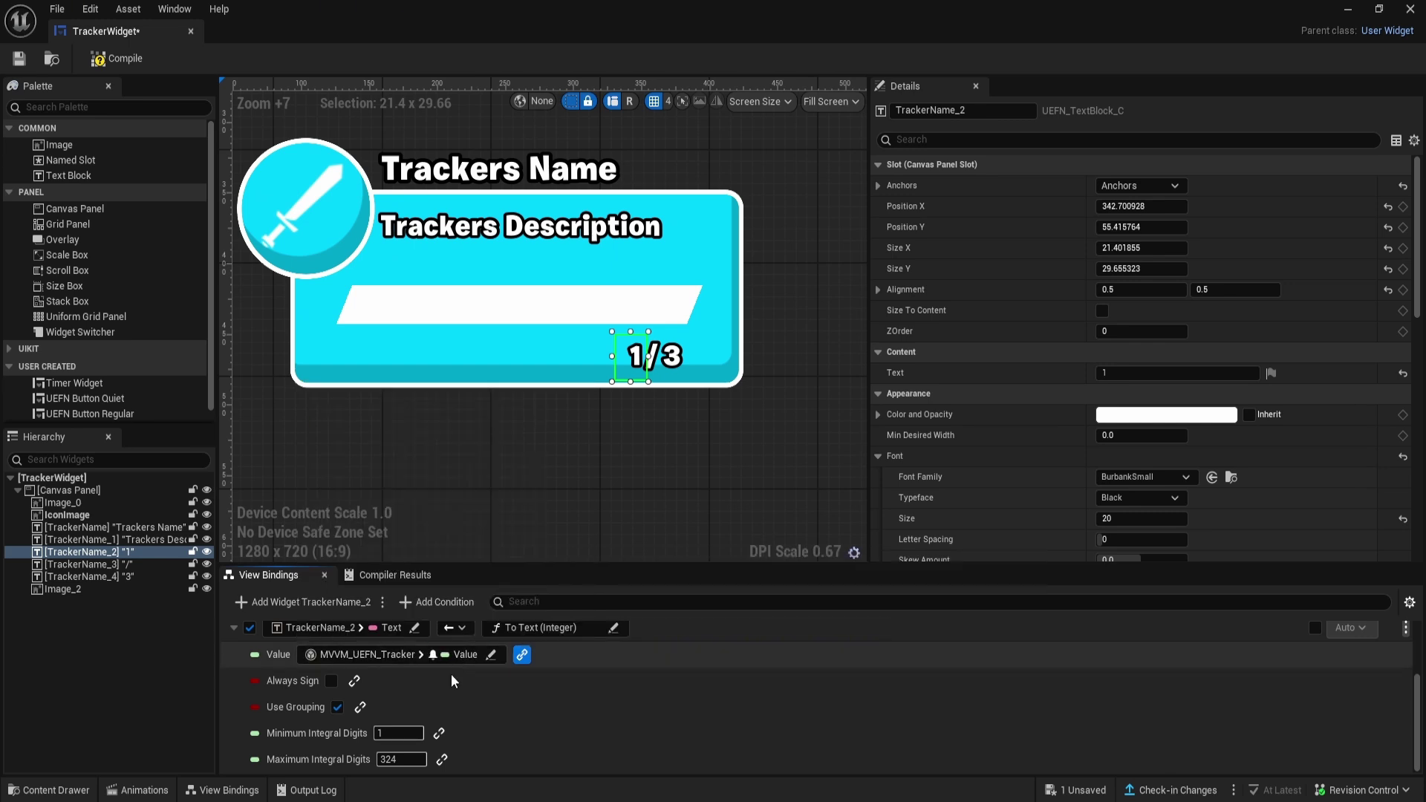
scroll(478, 721, "up", 2)
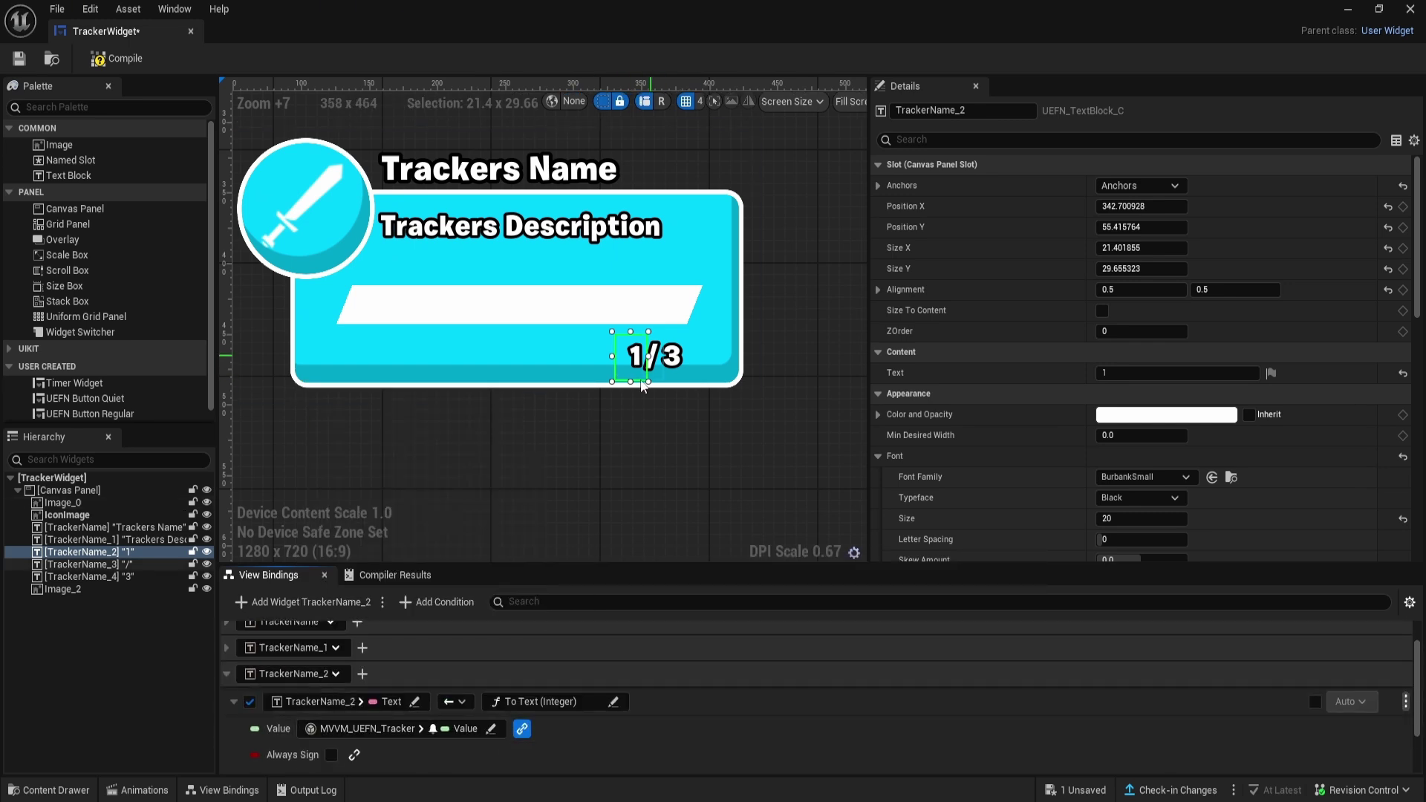
left_click(230, 673)
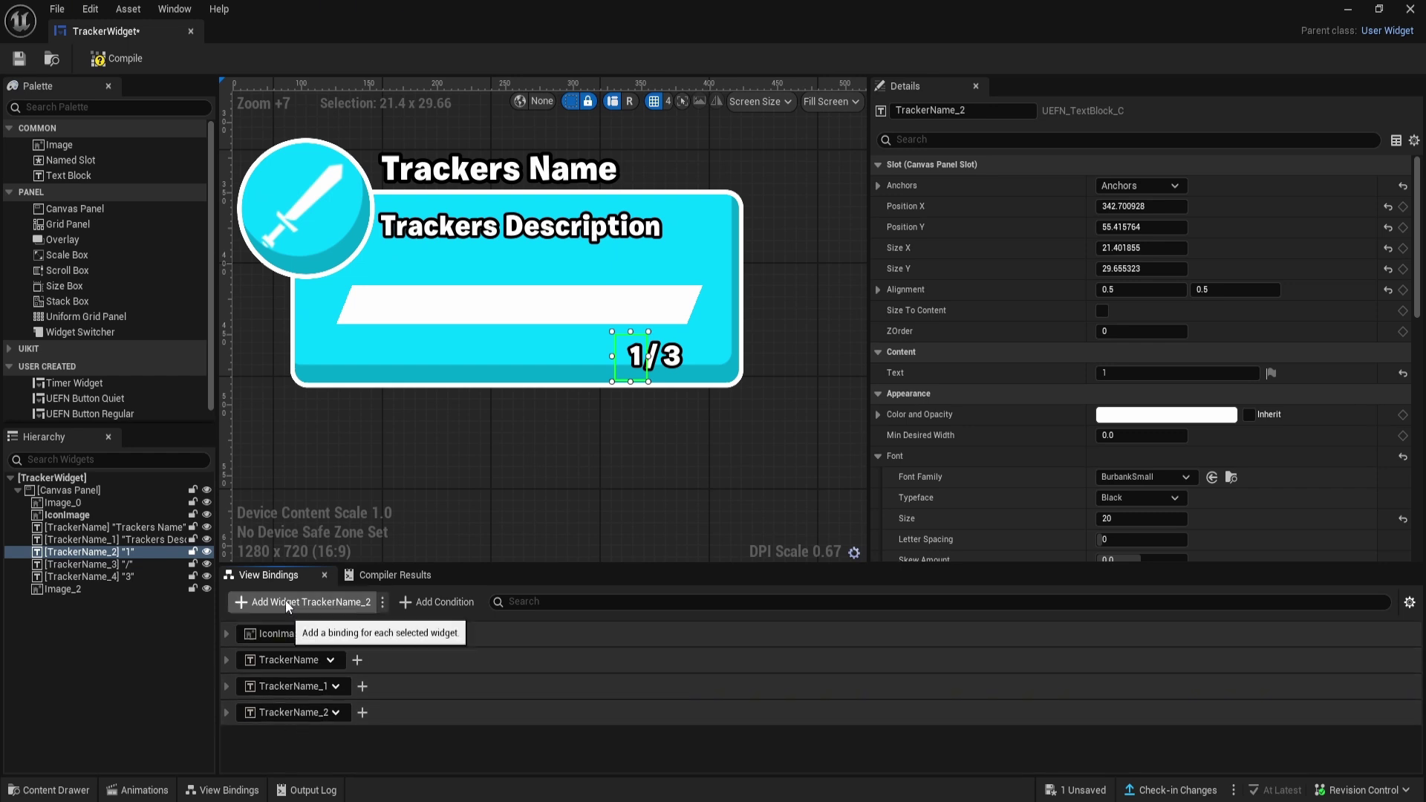
- Add a view binding for the "3" target text block, TrackerName_4, with its Text property as the destination
left_click(672, 355)
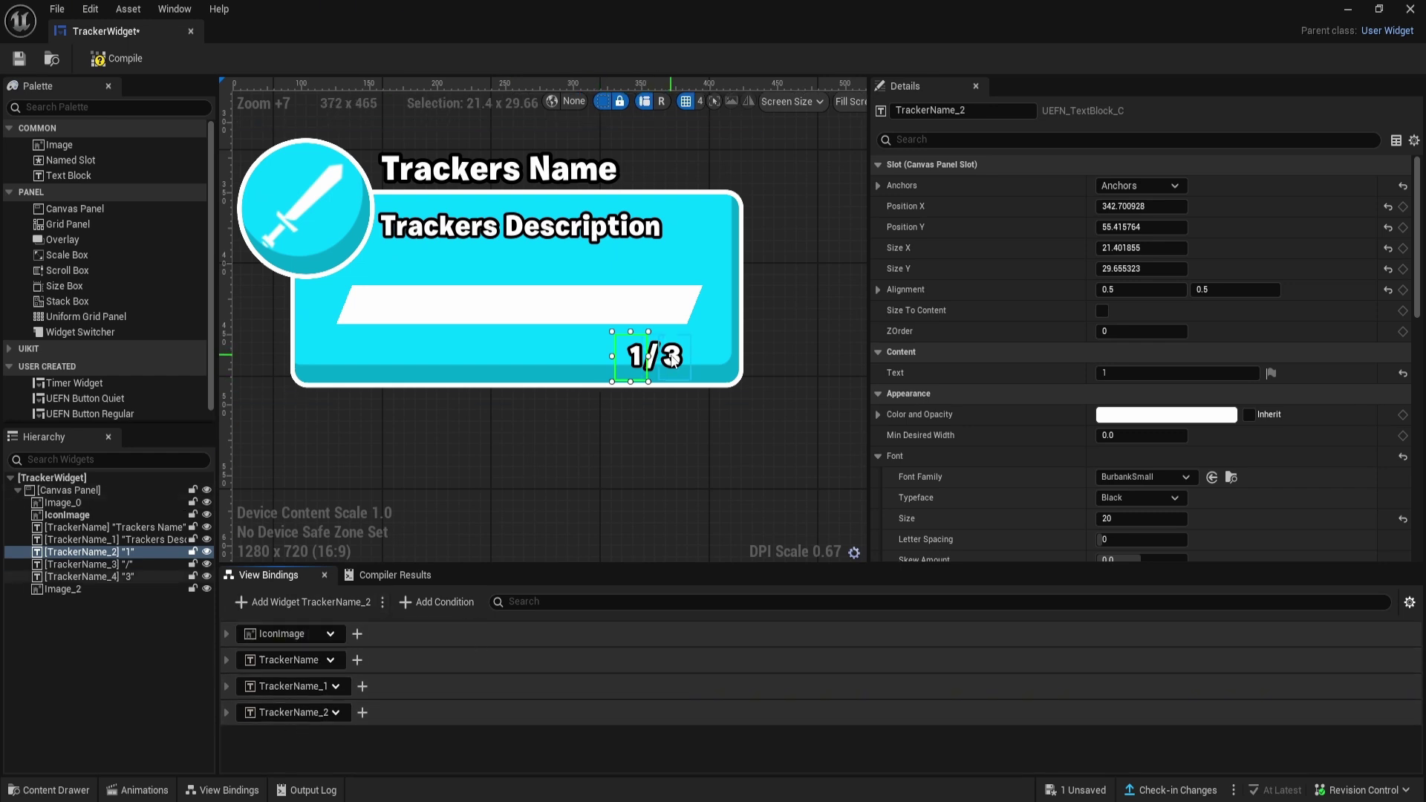
left_click(298, 606)
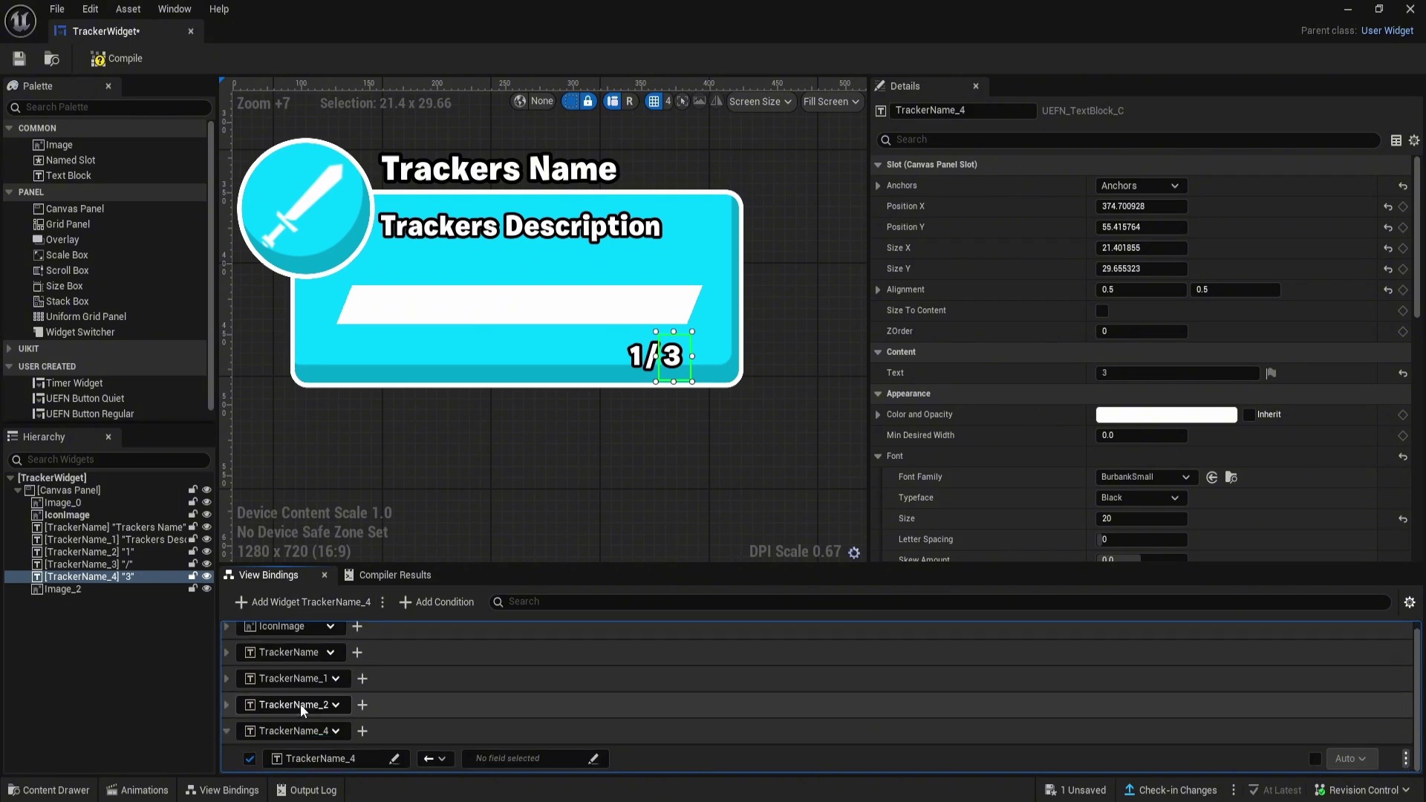
left_click(319, 758)
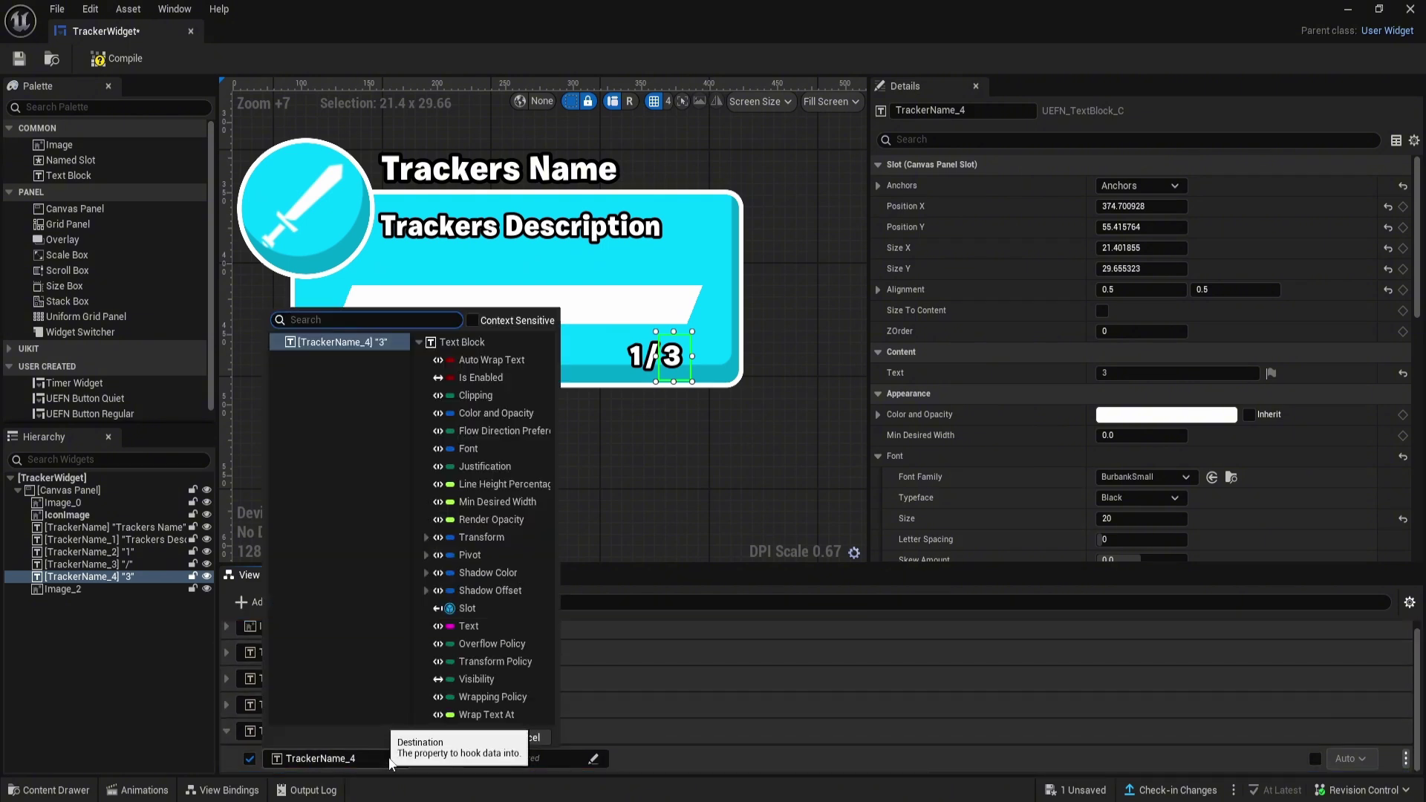
left_click(502, 627)
left_click(417, 737)
- Set the source of the TrackerName_4 text binding to the To Text (Integer) conversion function
left_click(529, 758)
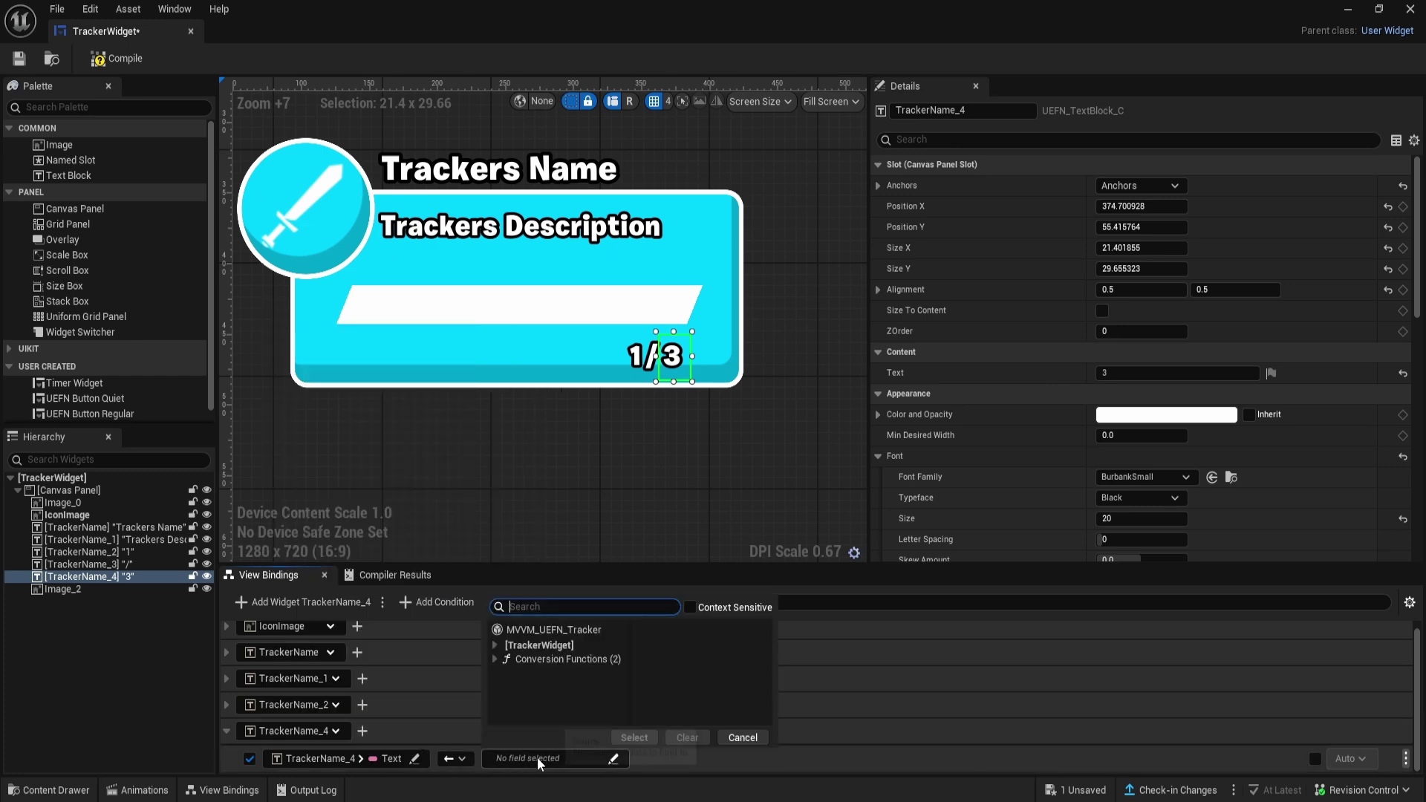
left_click(550, 661)
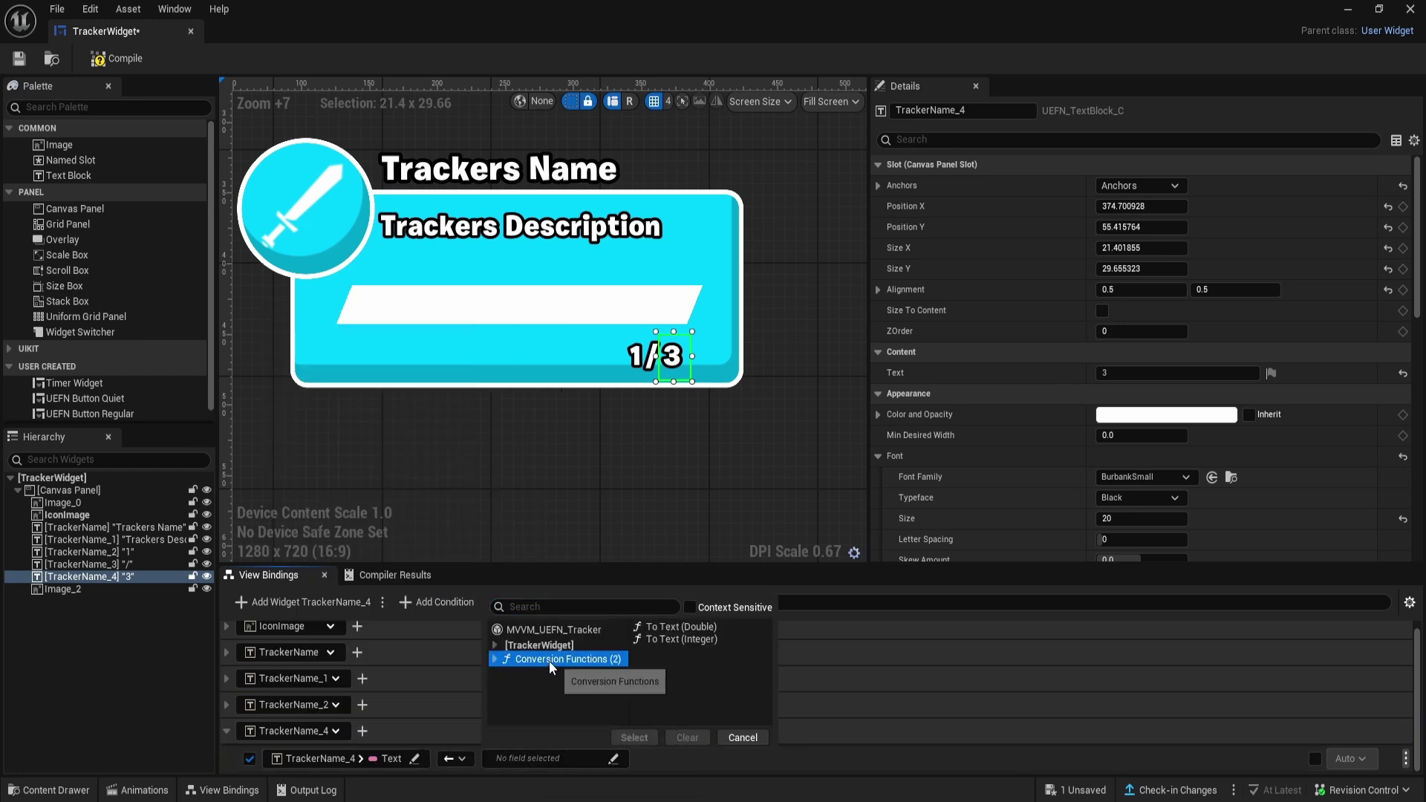
left_click(680, 639)
left_click(634, 737)
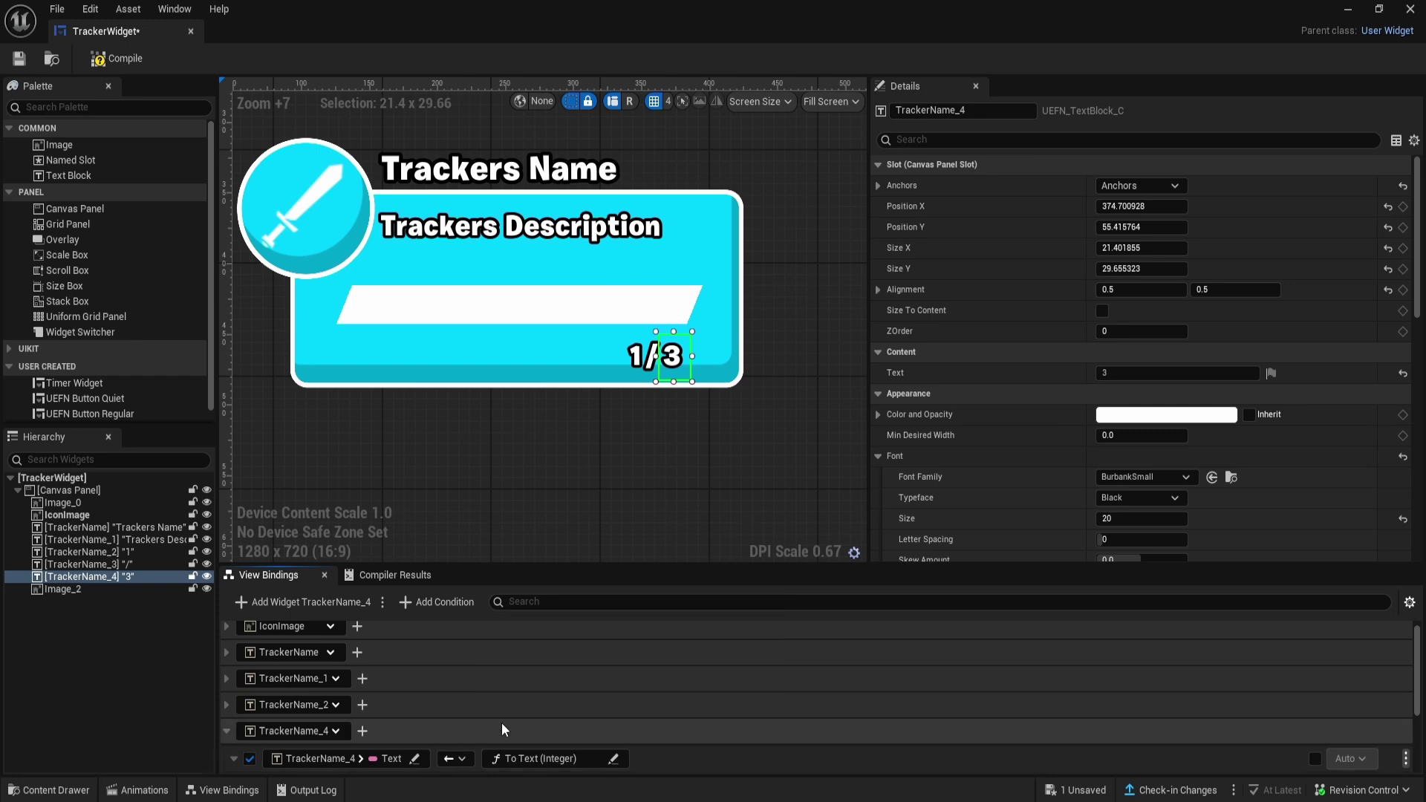
- Link the conversion function's Value input to the Target Value of MVVM_UEFN_Tracker and collapse the TrackerName_4 bindings
left_click(390, 654)
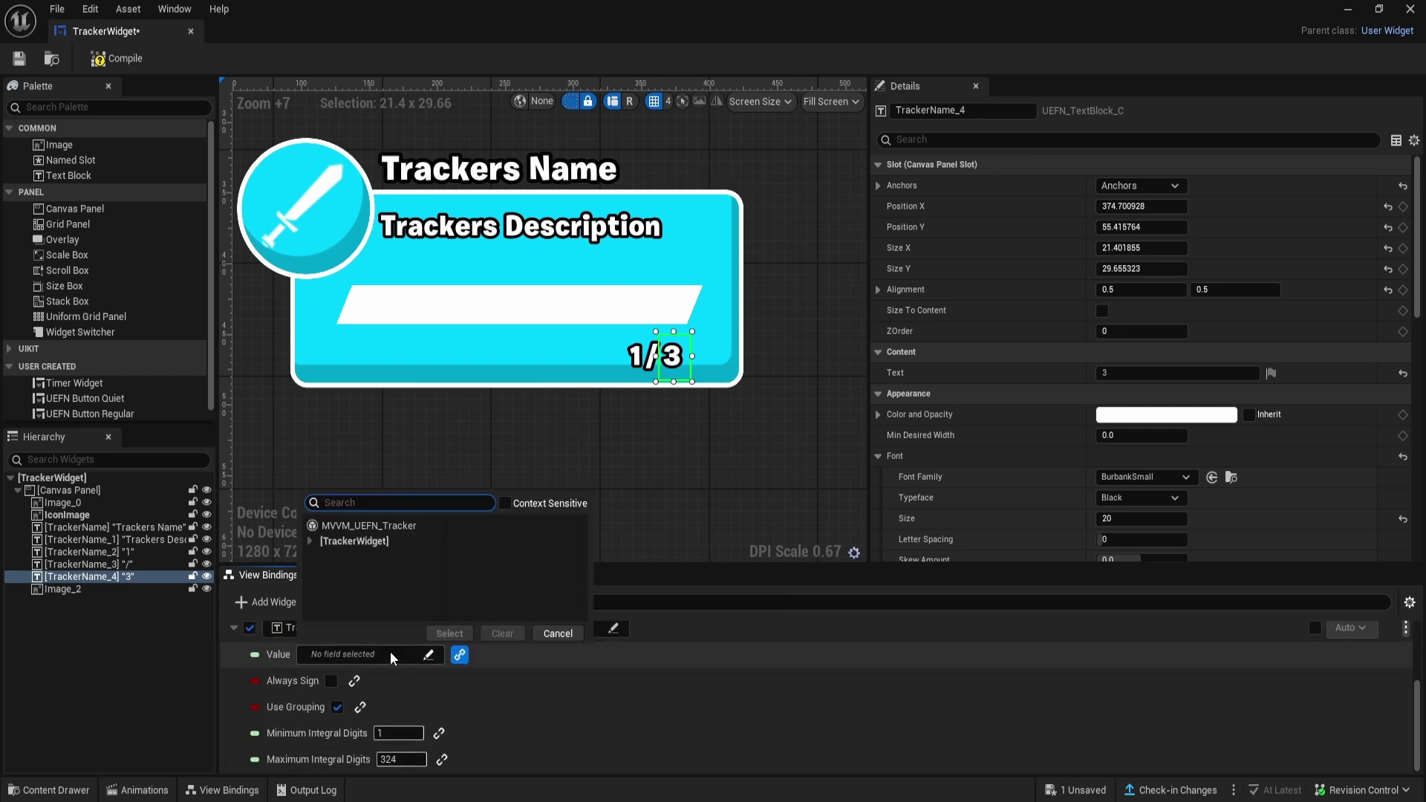
left_click(378, 524)
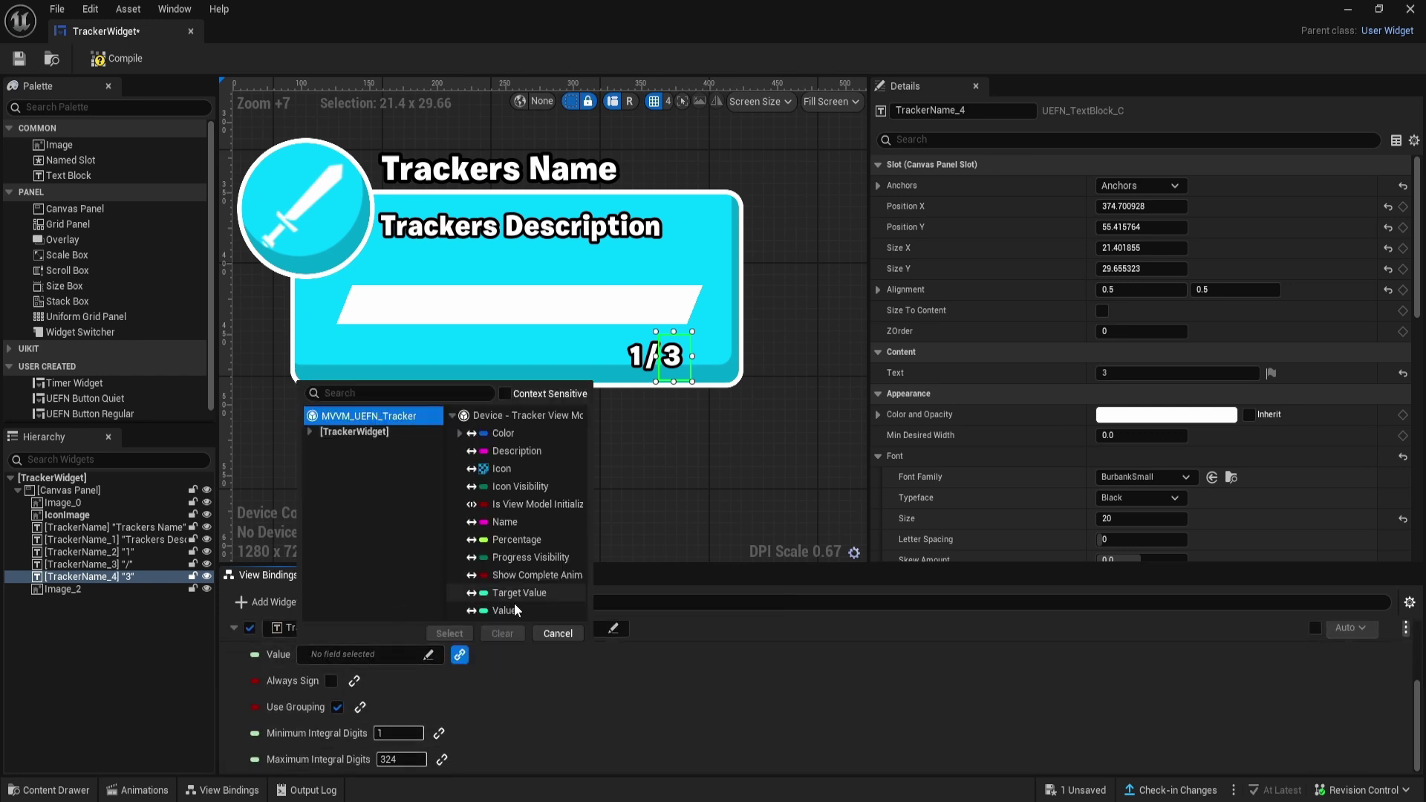
left_click(523, 592)
left_click(449, 632)
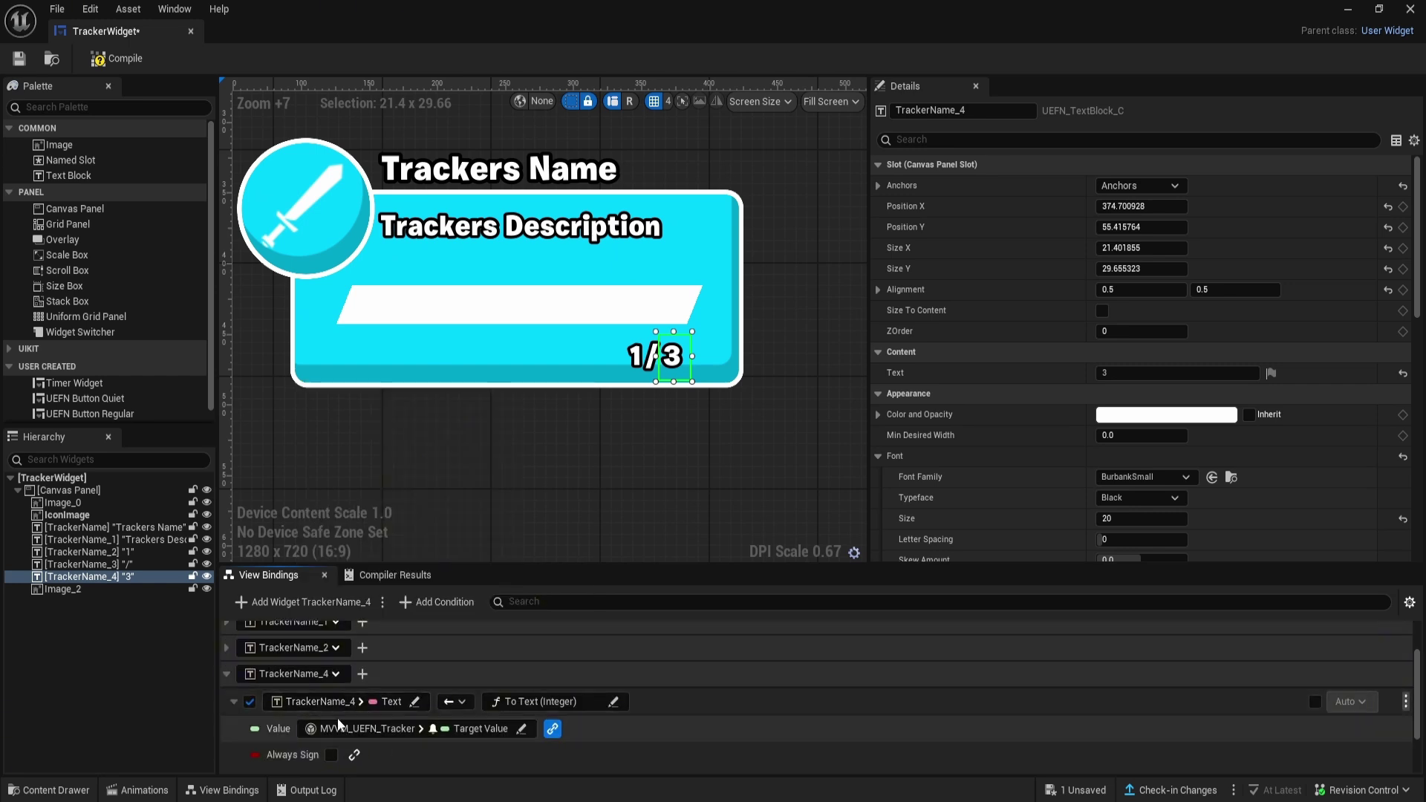
left_click(226, 673)
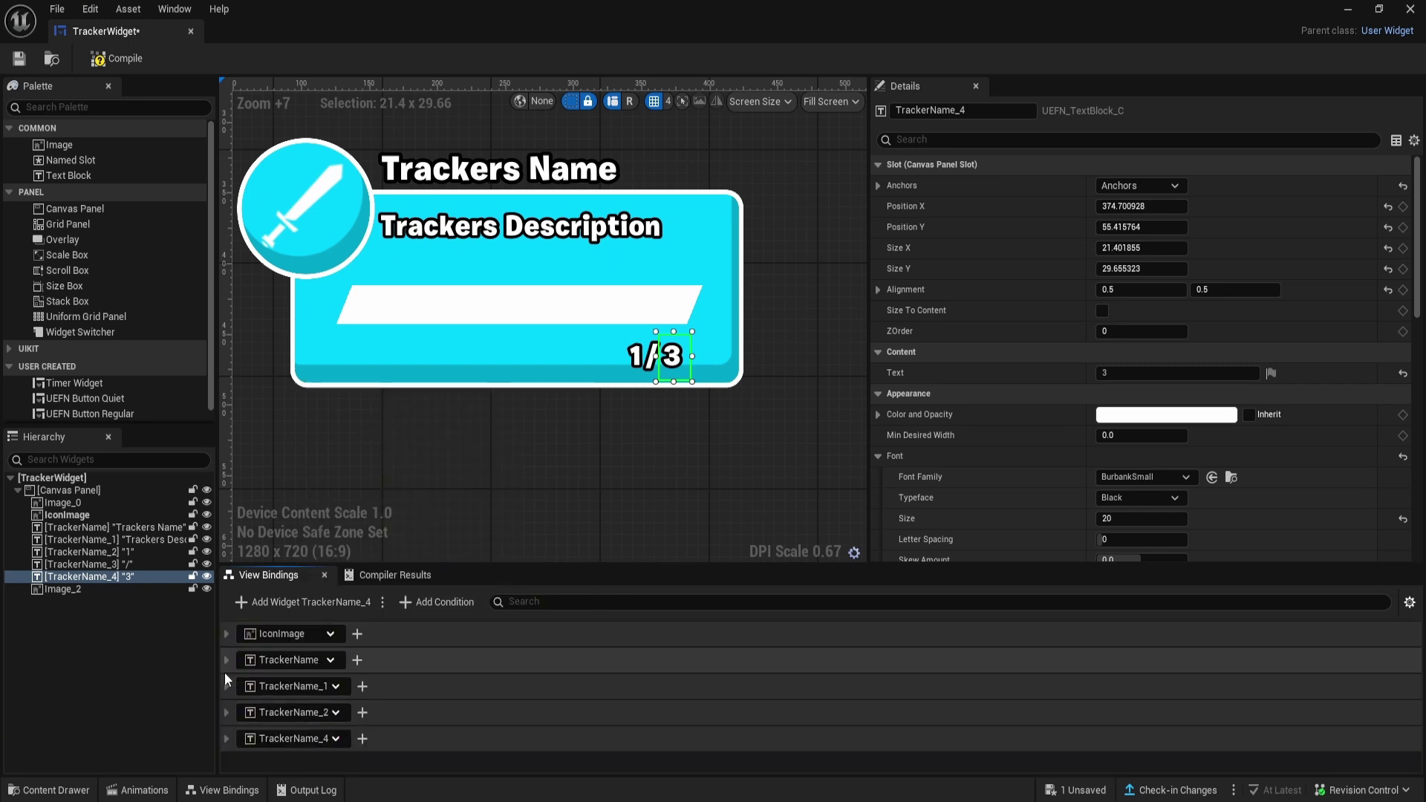
- Add a view binding for the white progress bar, Image_2, and widen the bar to about 265 units
left_click(522, 319)
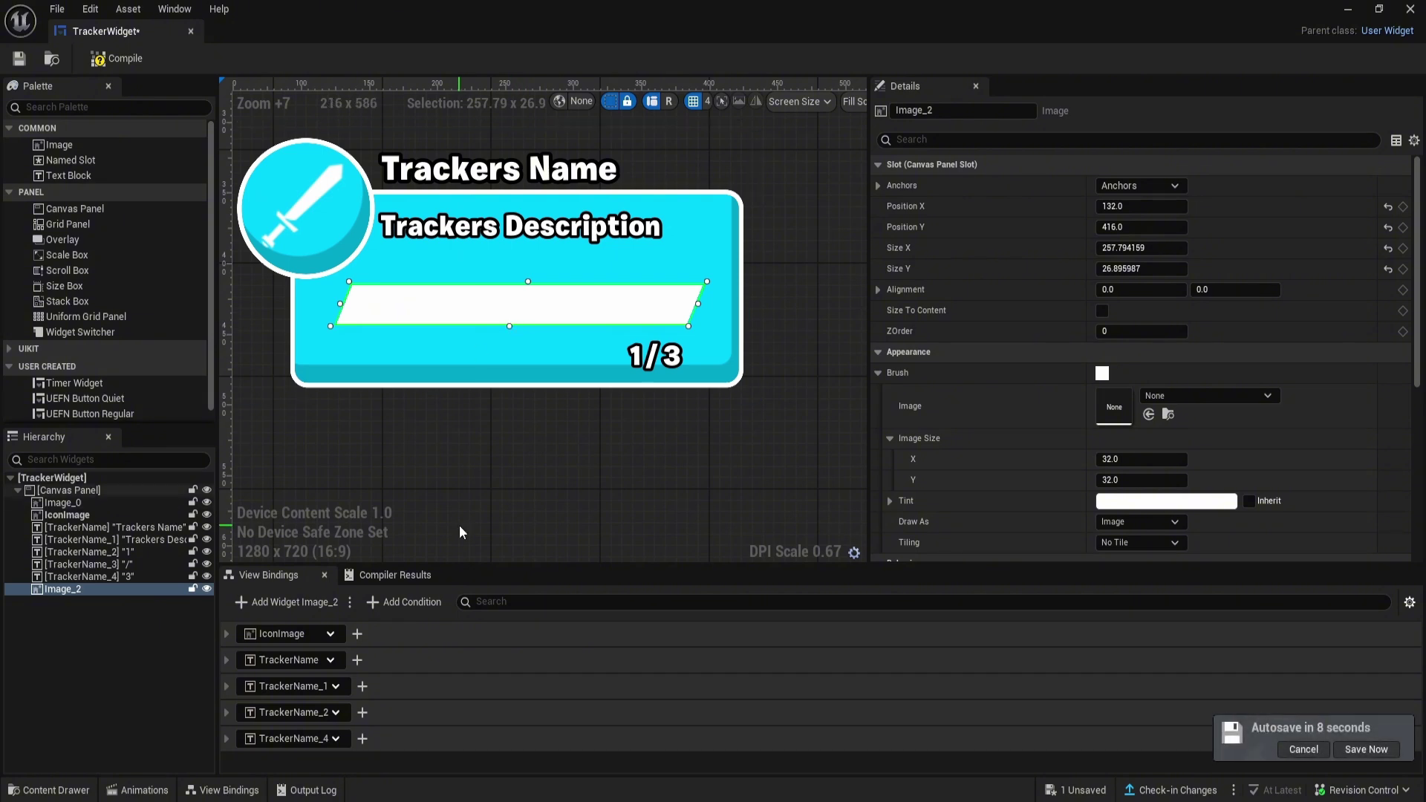
left_click(318, 602)
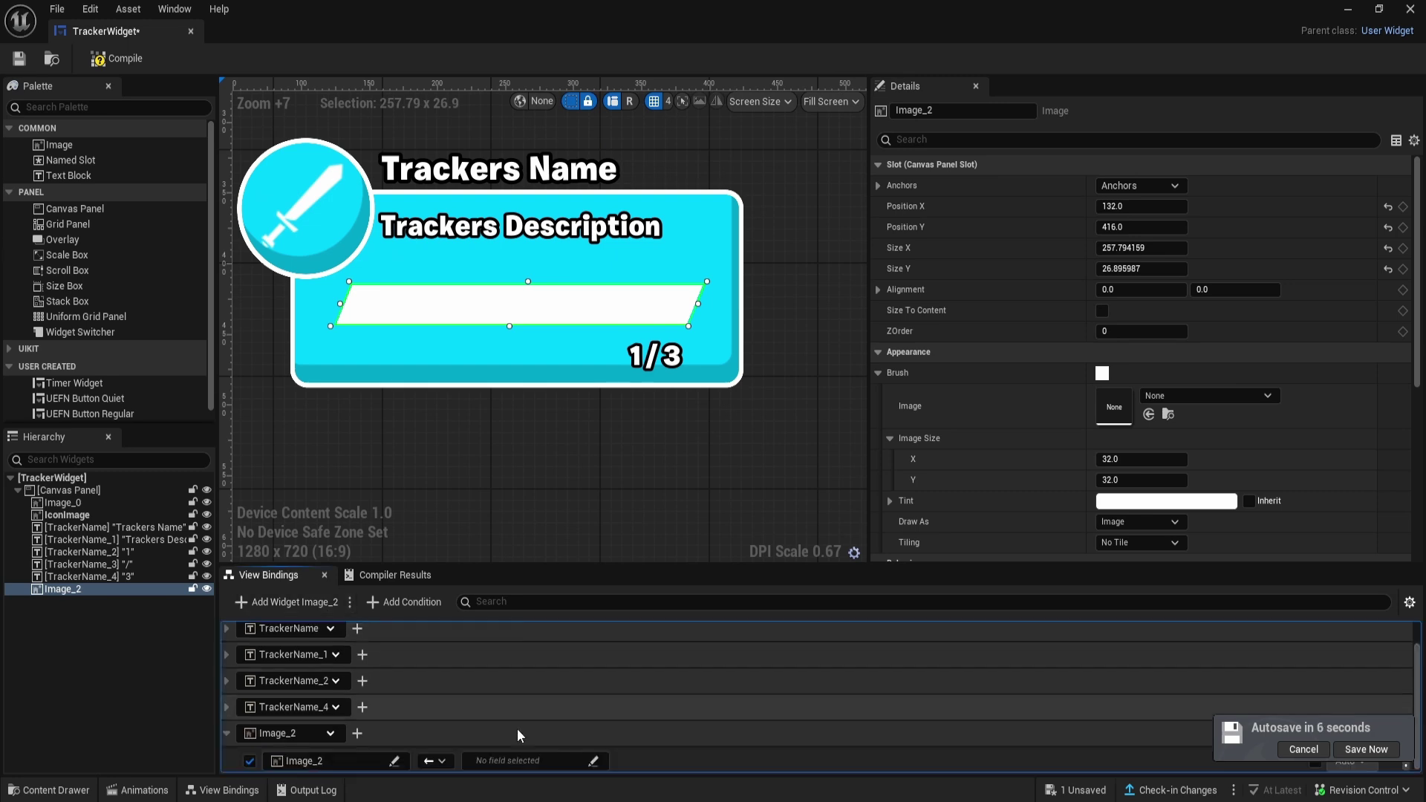
left_click(394, 758)
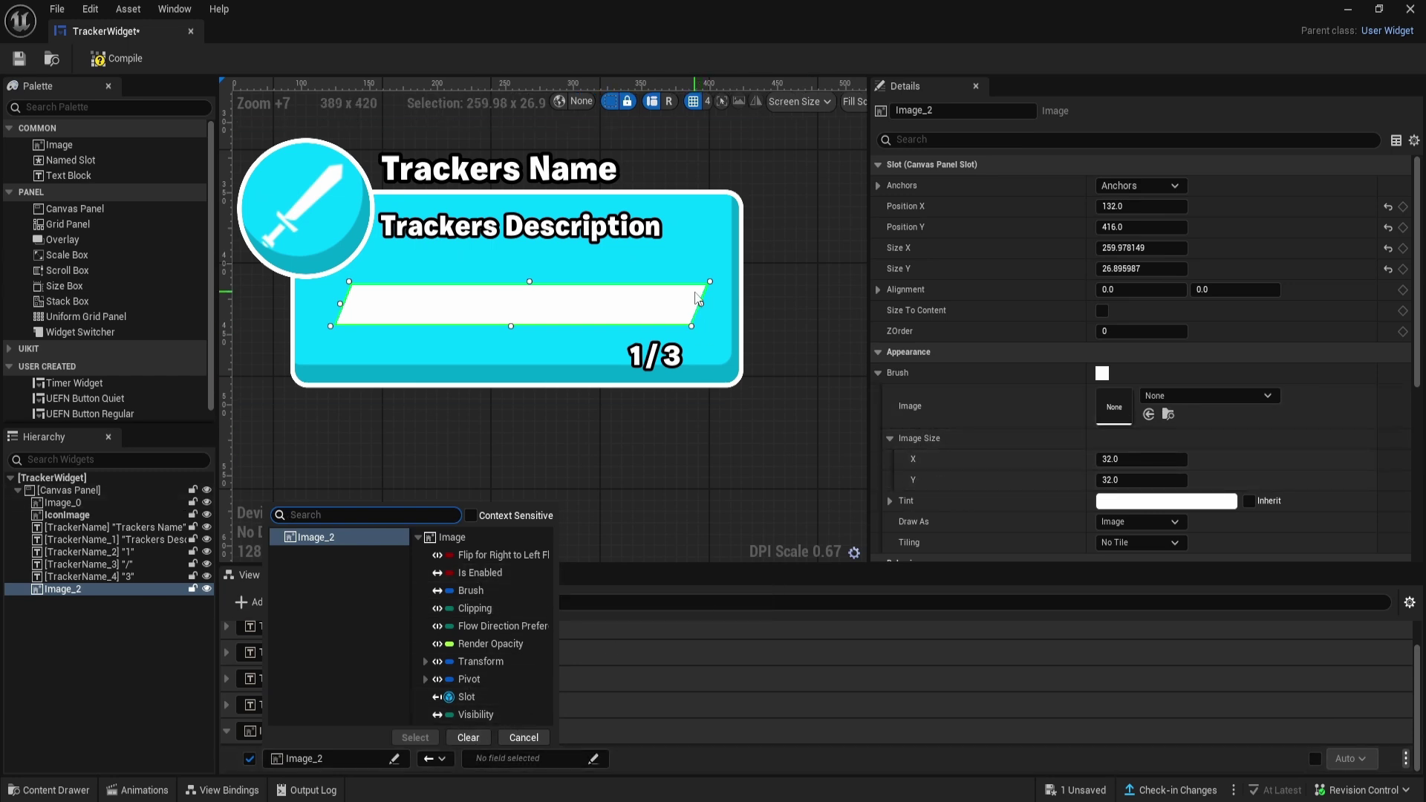
mouse_move(701, 303)
left_mouse_down()
mouse_move(551, 306)
mouse_move(722, 318)
left_mouse_up()
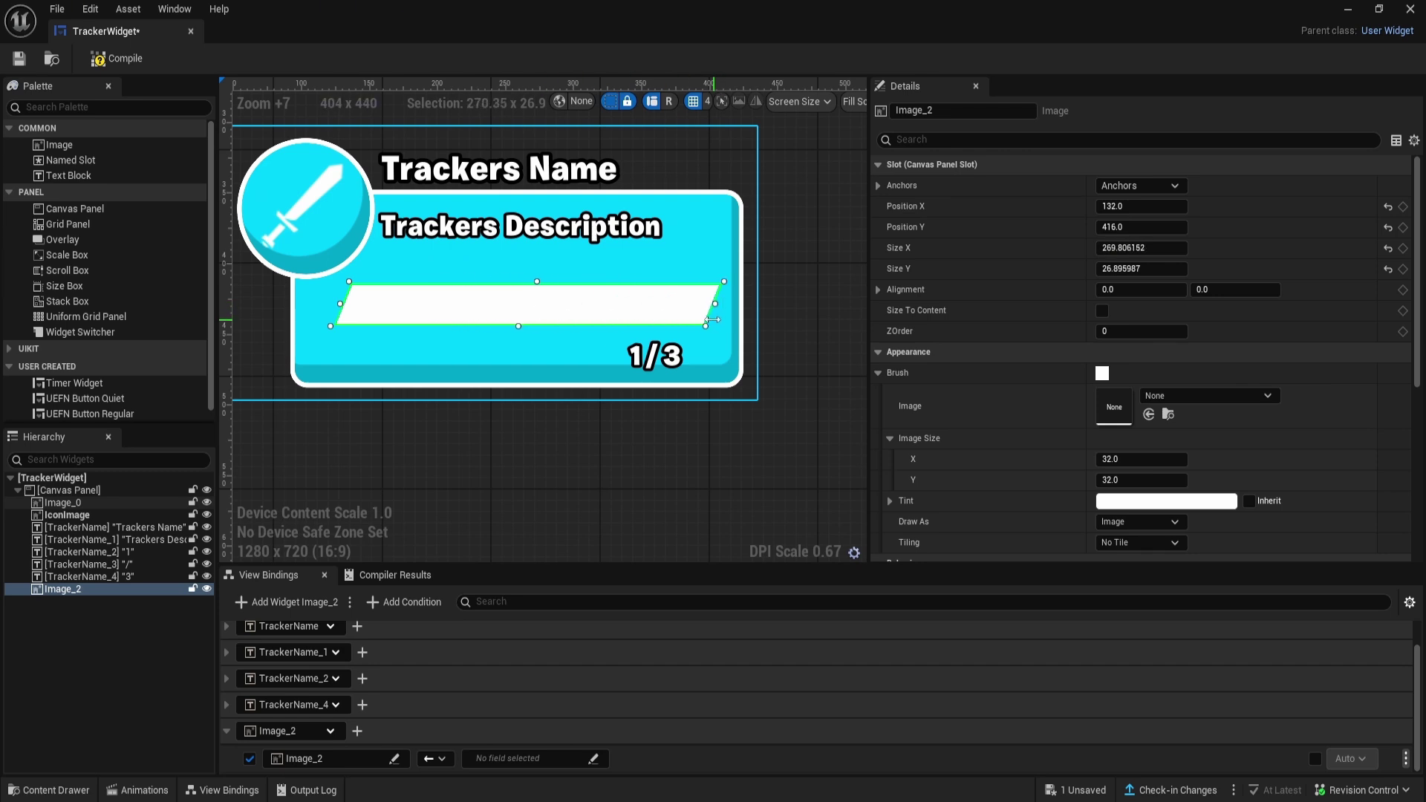
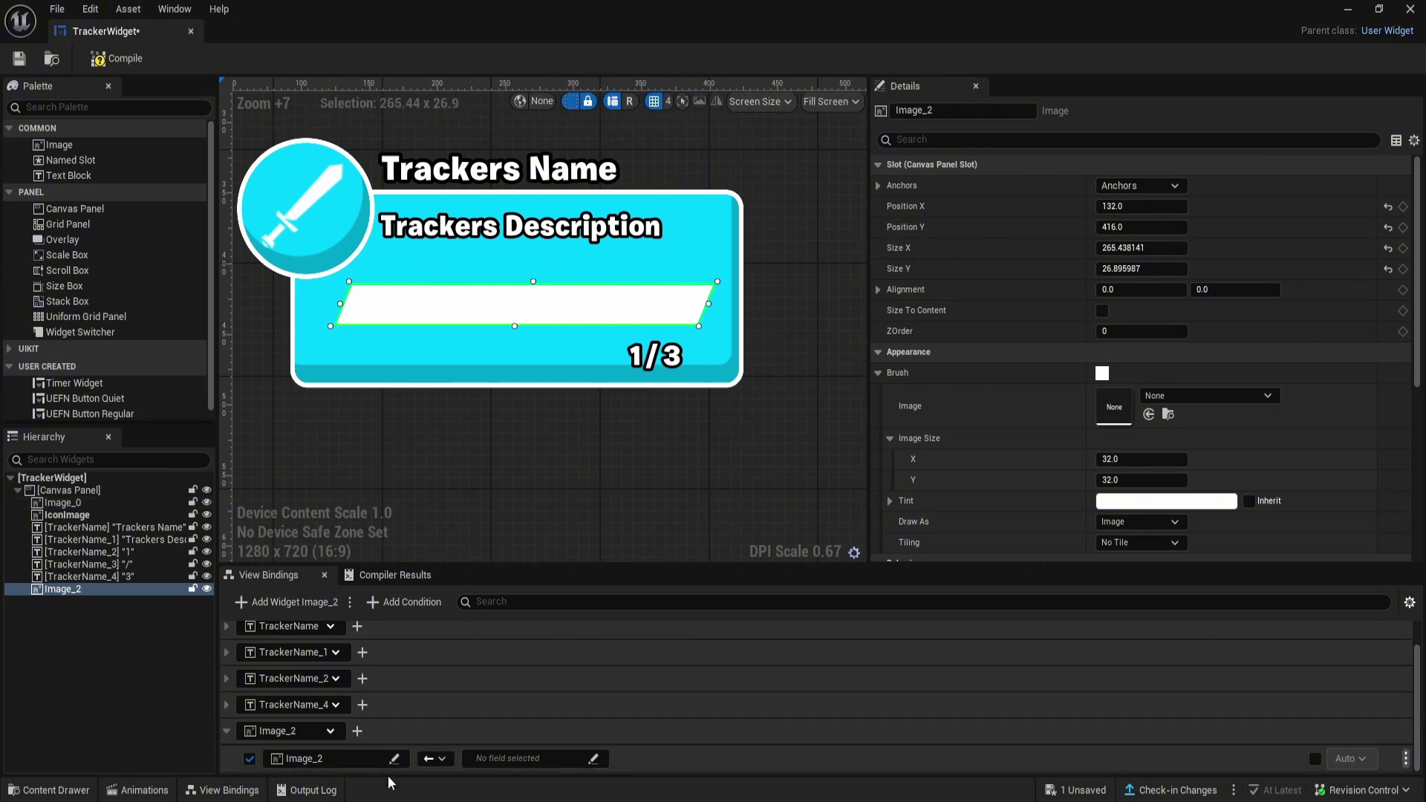
- Remove the unfinished Image_2 view binding and confirm its deletion
left_click(1405, 758)
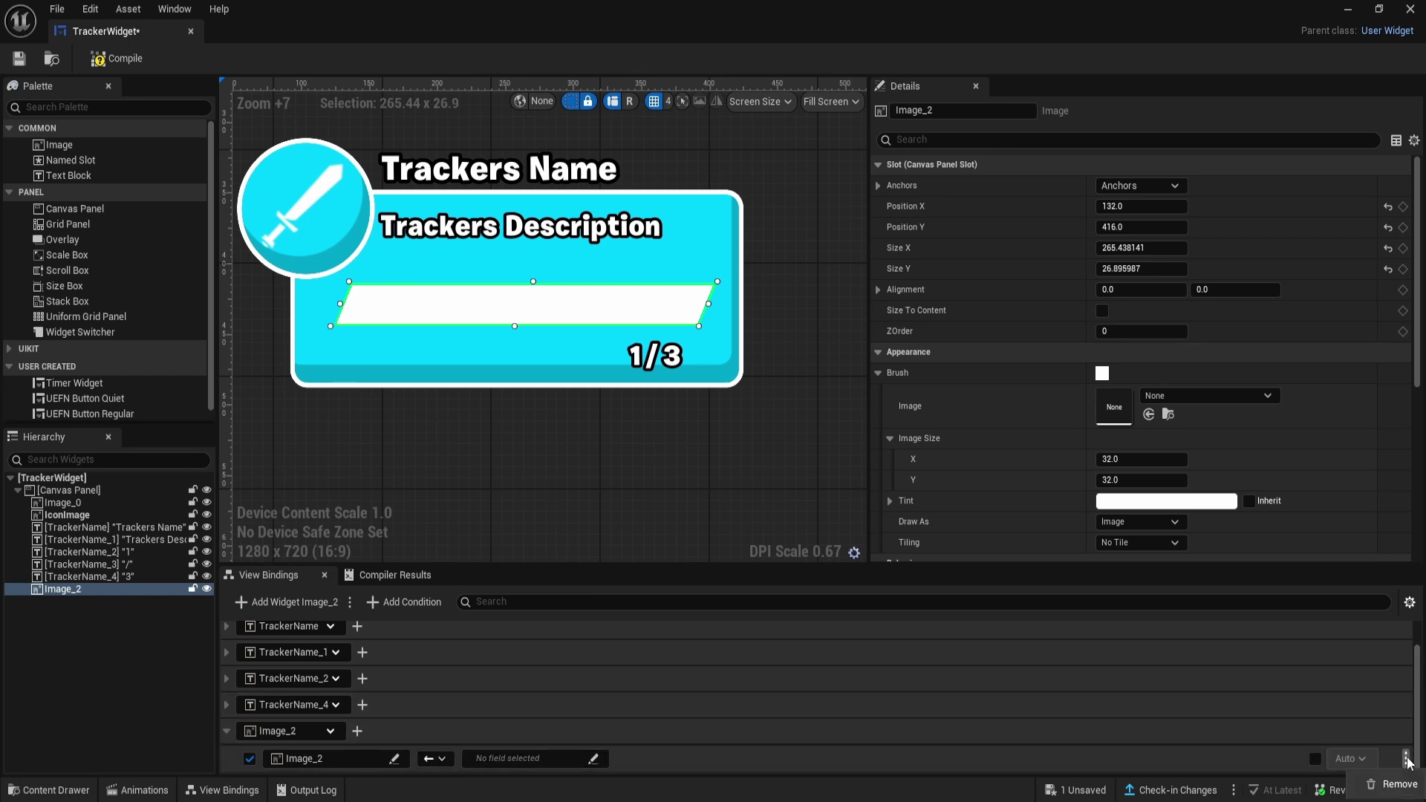
left_click(1396, 785)
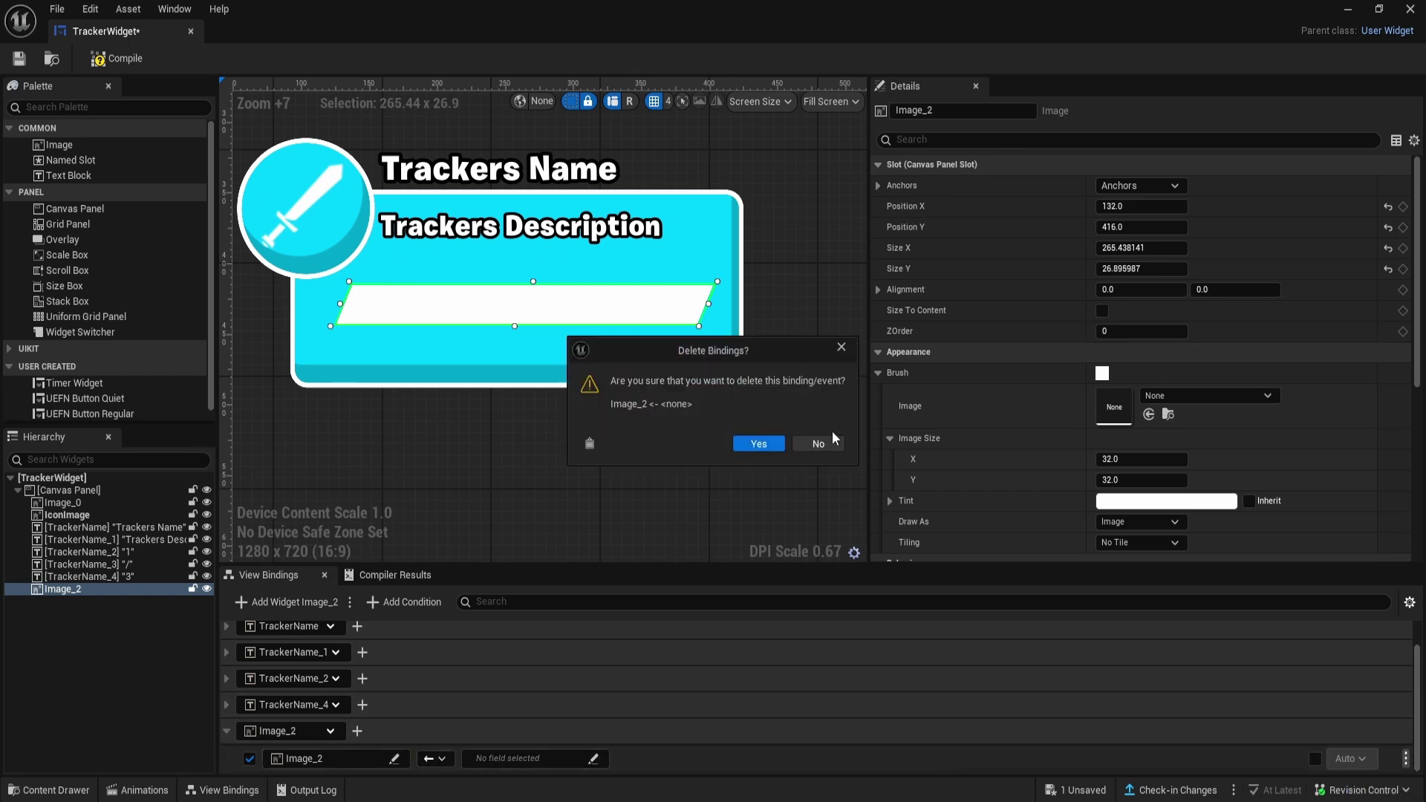
left_click(758, 443)
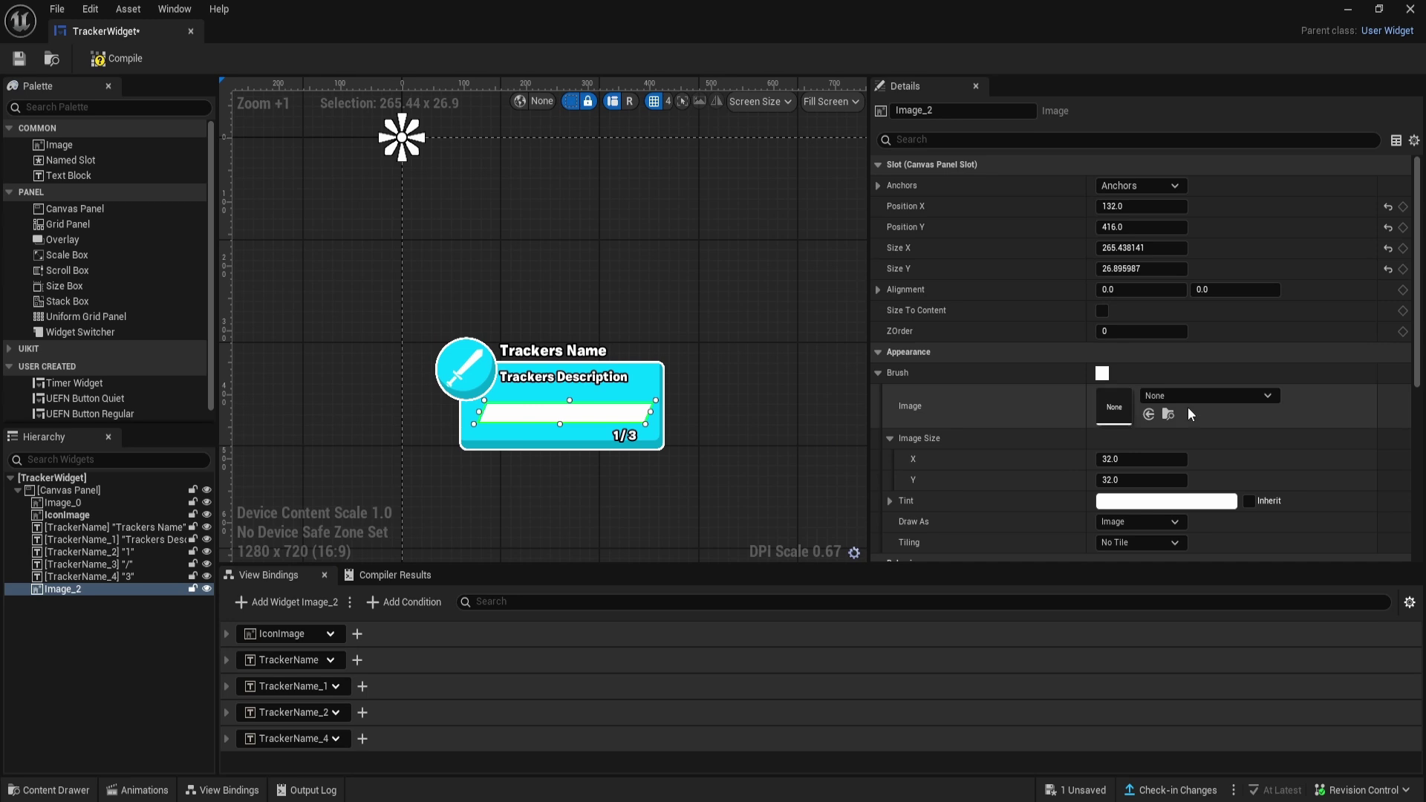
- Set the brush image of the progress bar, Image_2, to ProgressBarMaterial
left_click(1241, 398)
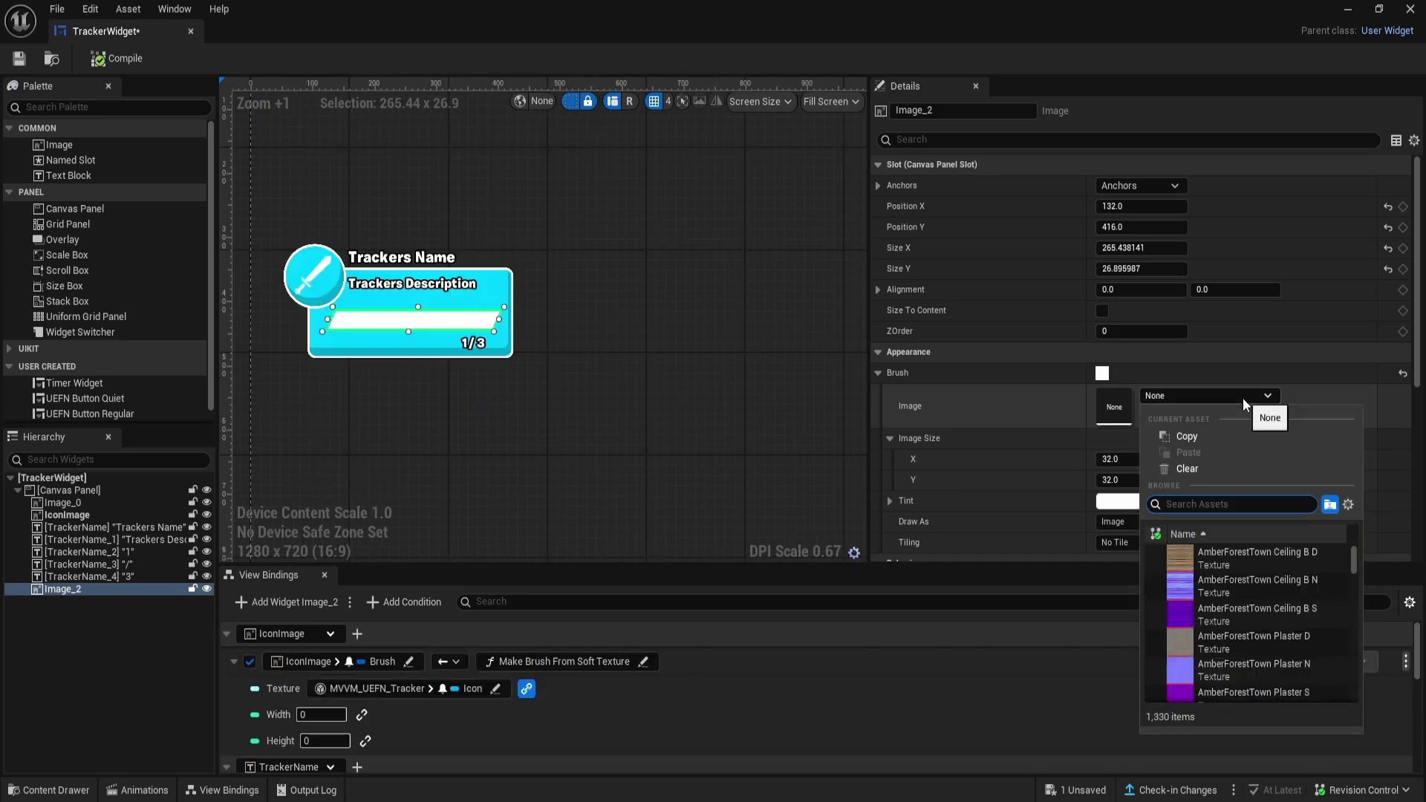
type("progr")
left_click(1217, 557)
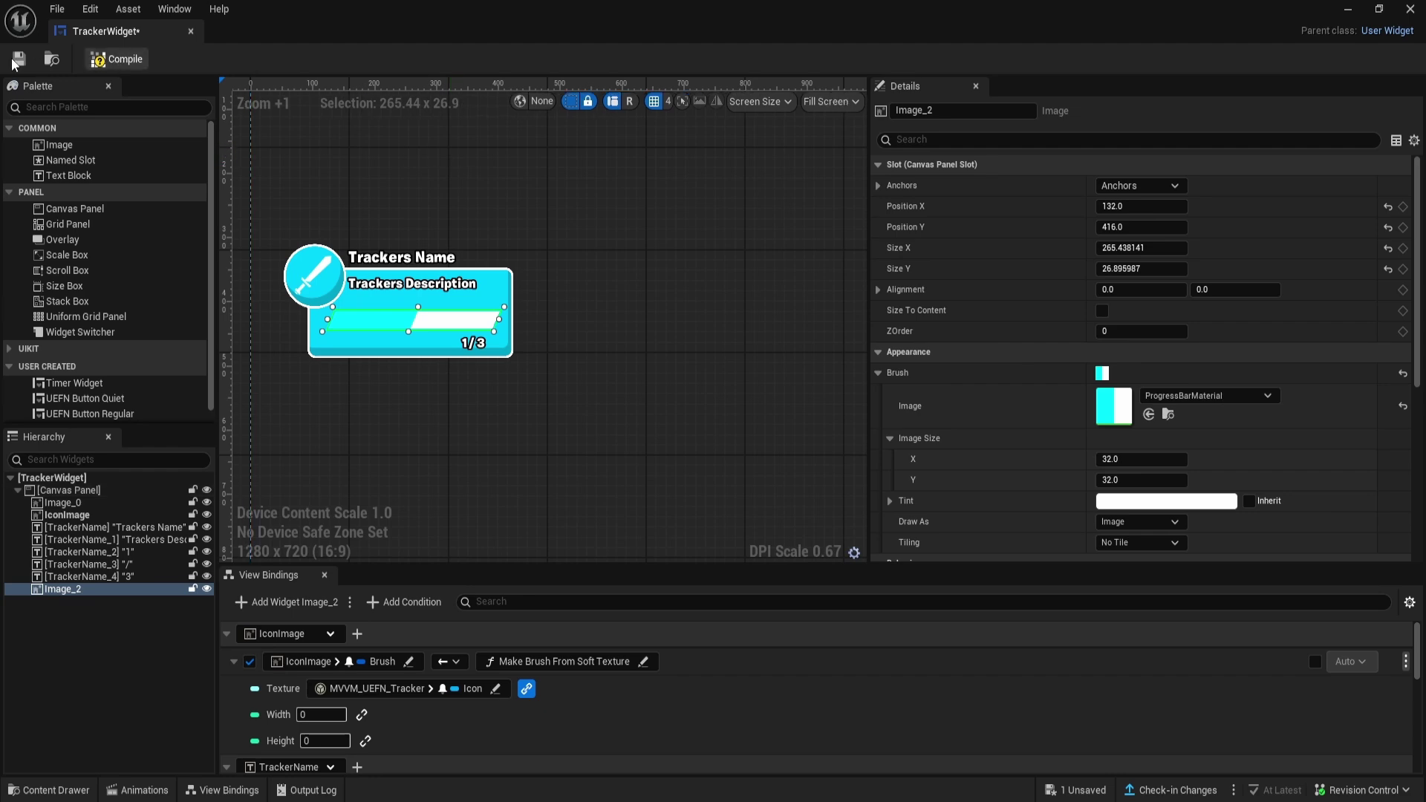
- Open ProgressBarMaterial from the project content and examine its material graph, from the color constants to the Percentage parameter
left_click(1344, 9)
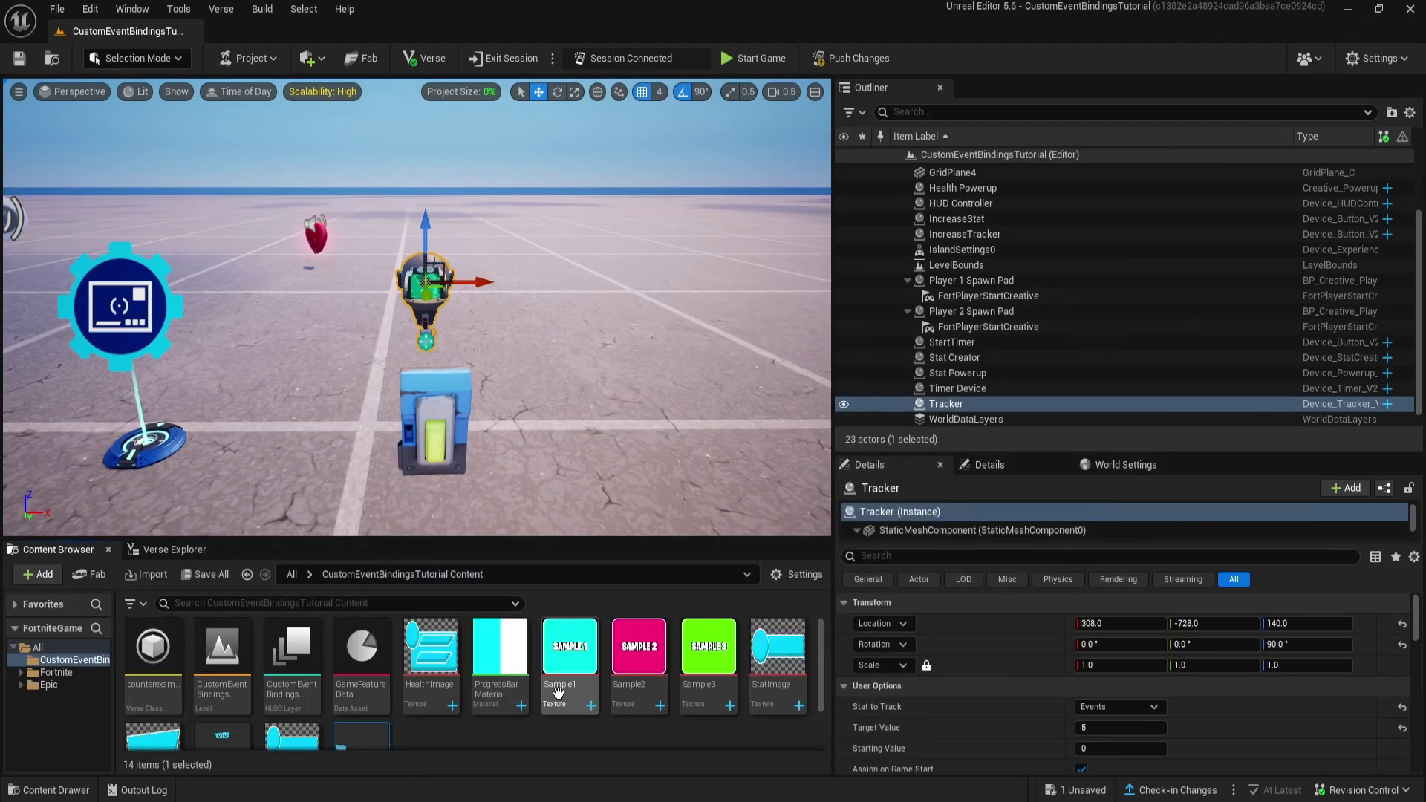
double_click(485, 657)
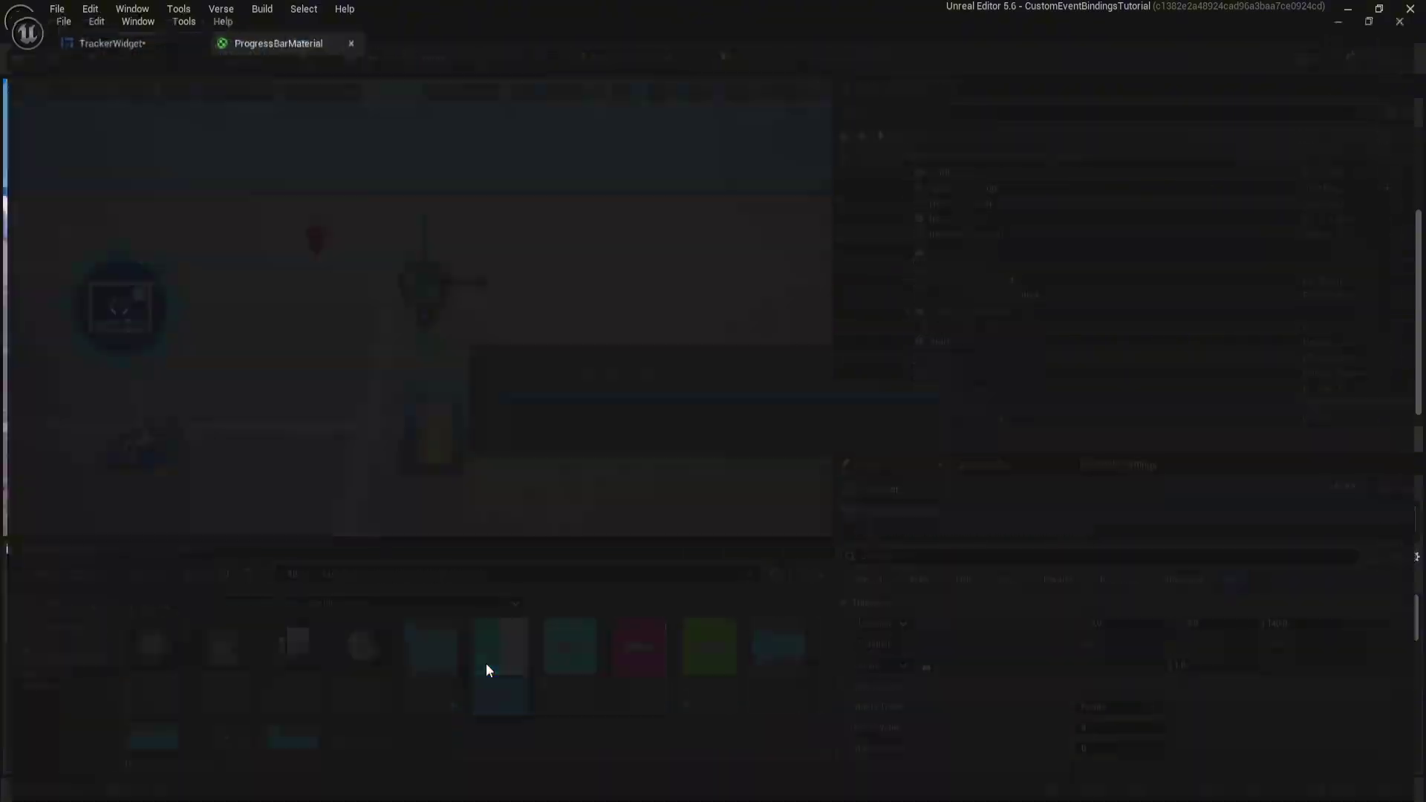
scroll(897, 449, "down", 8)
scroll(777, 359, "up", 5)
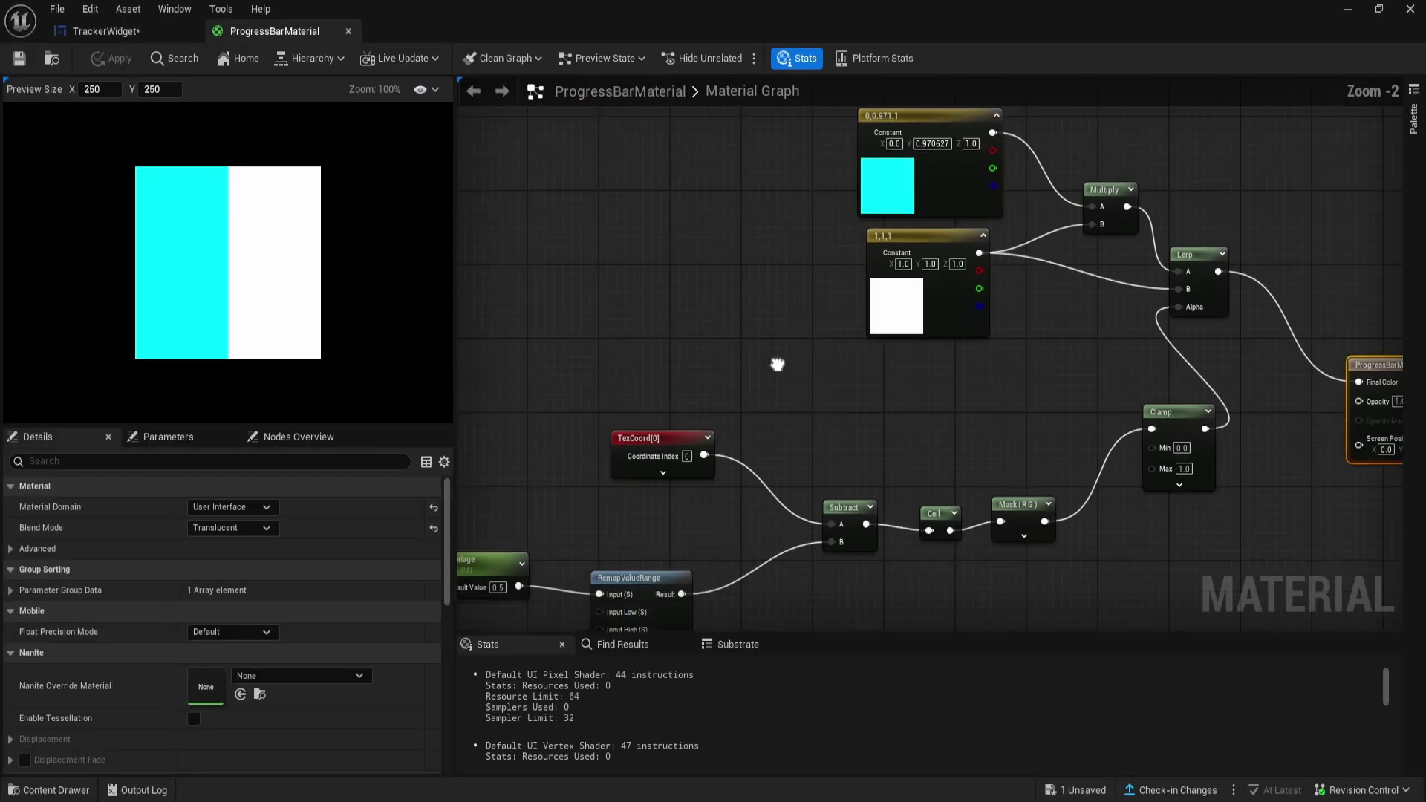
right_click_drag(776, 359, 929, 194)
scroll(918, 352, "up", 1)
scroll(1008, 535, "down", 2)
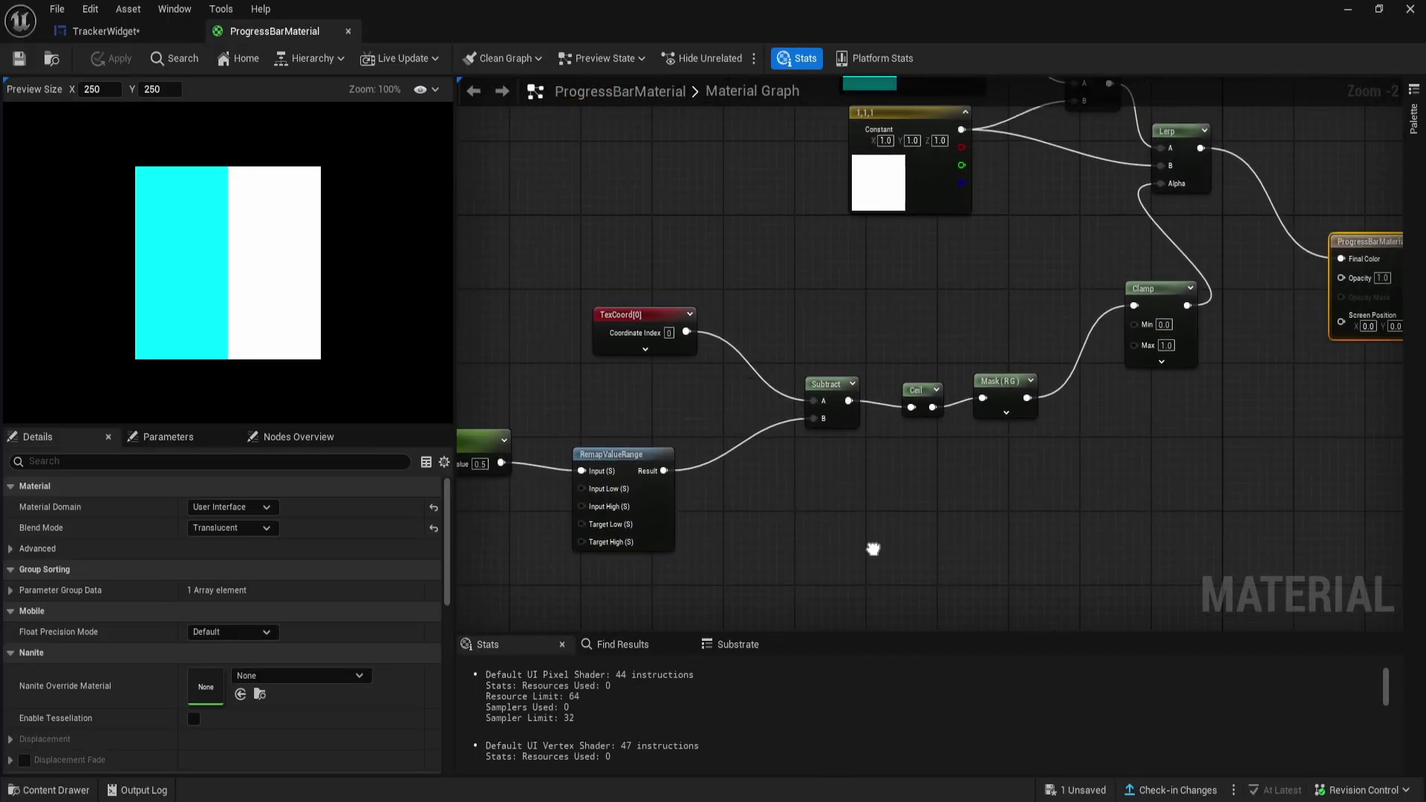
scroll(949, 503, "up", 1)
right_click_drag(965, 605, 1059, 542)
scroll(1103, 617, "down", 1)
scroll(1101, 594, "up", 1)
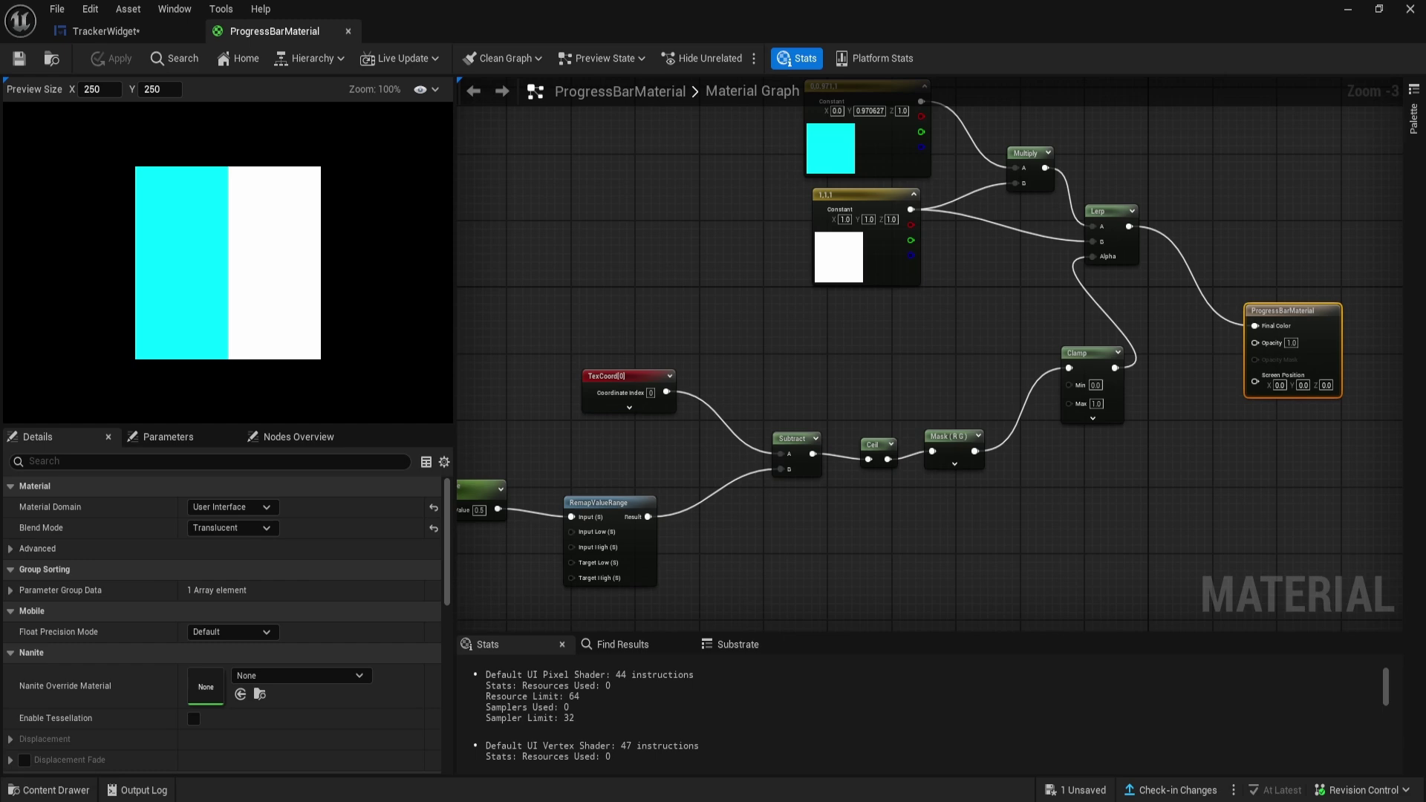
scroll(674, 529, "down", 2)
scroll(589, 471, "up", 1)
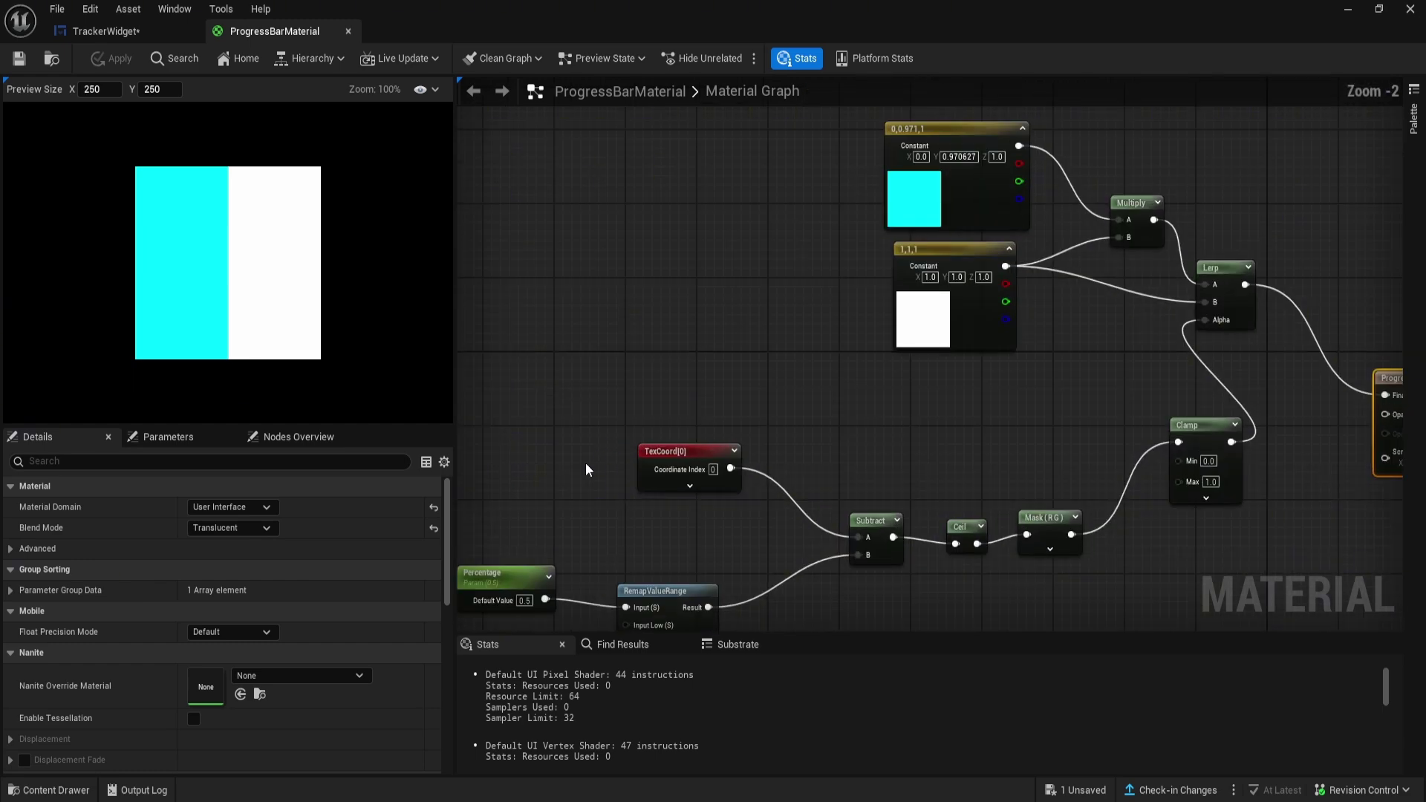
scroll(727, 466, "up", 1)
right_click_drag(669, 330, 572, 425)
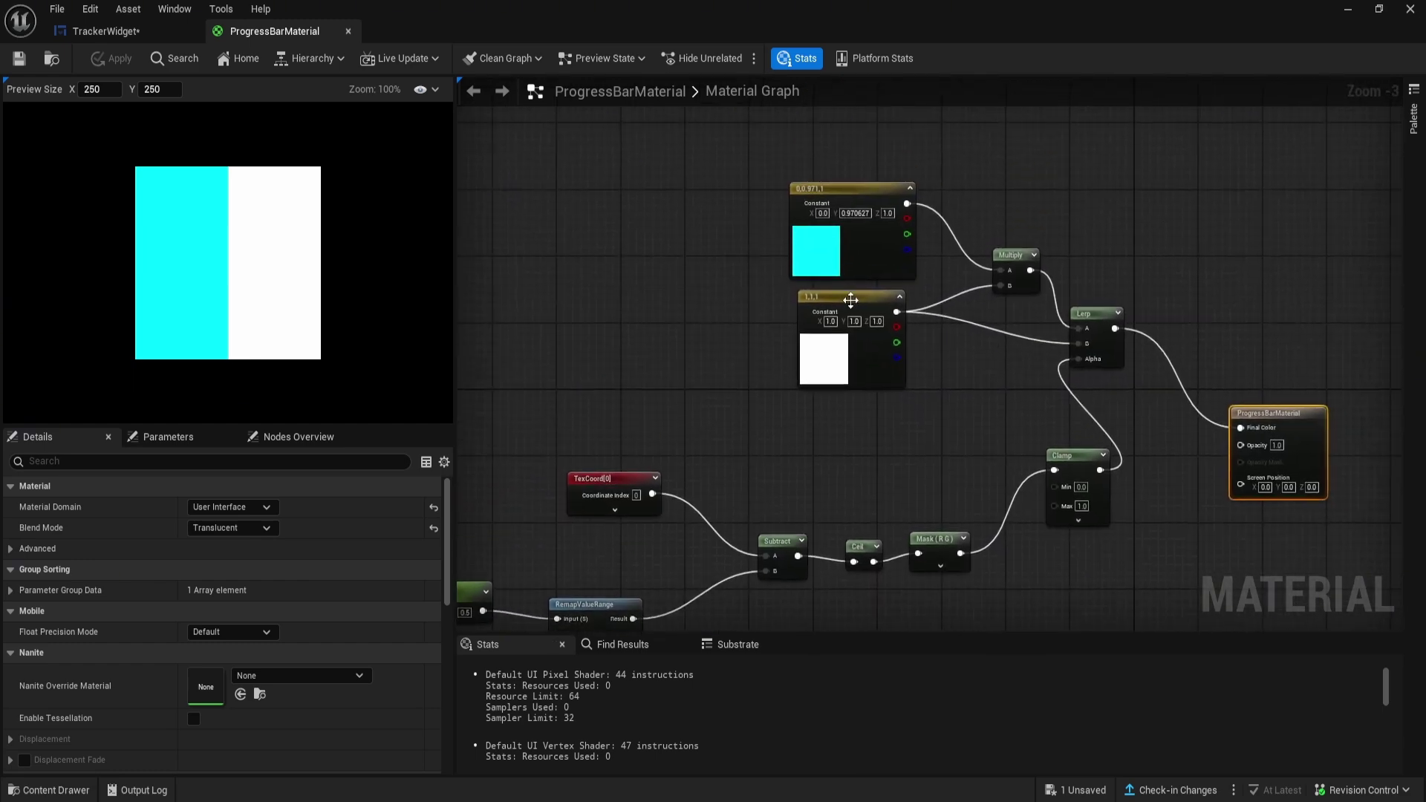
right_click_drag(761, 429, 1042, 320)
scroll(719, 483, "up", 3)
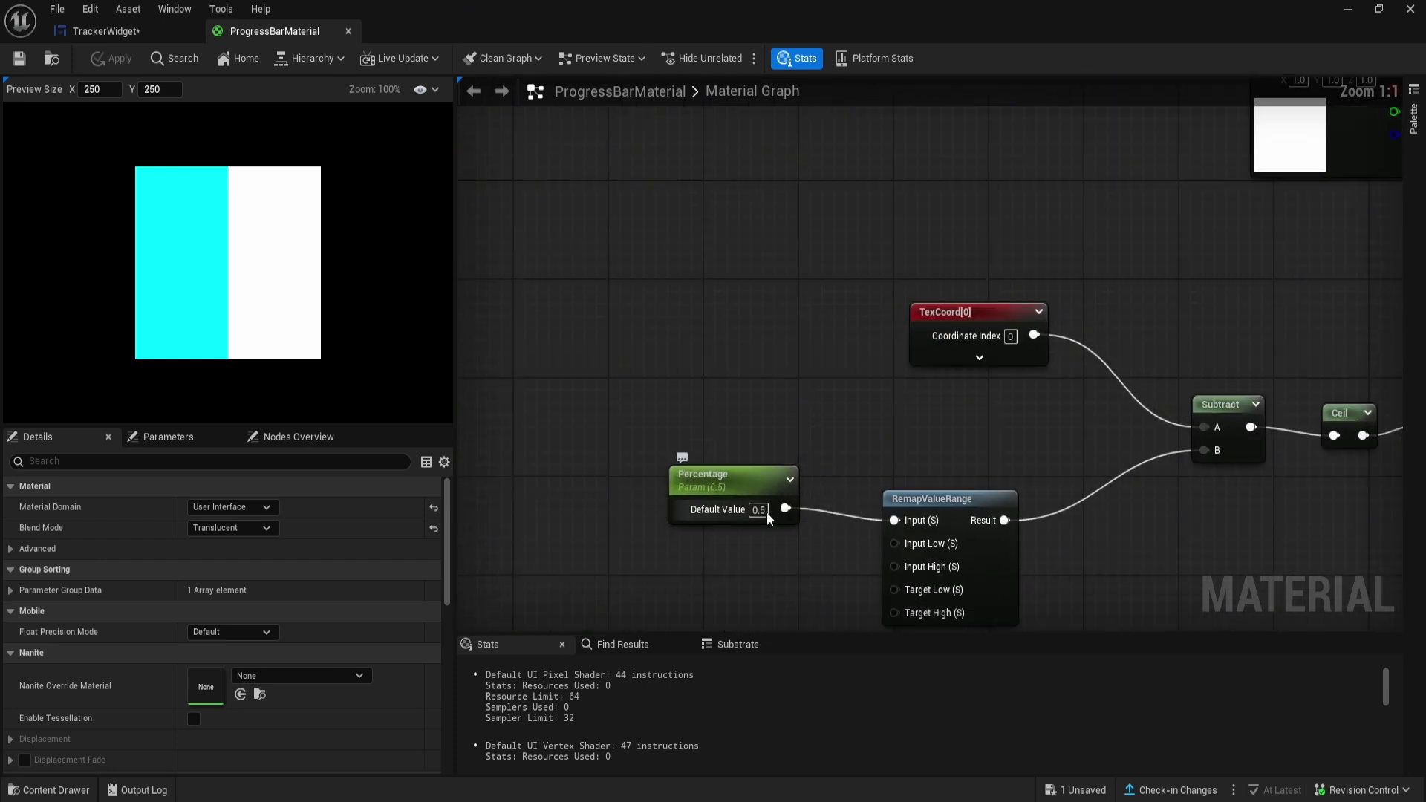
- Preview the material fill with Percentage default values of 0.3, 0.2, 1 and 0
left_click(763, 511)
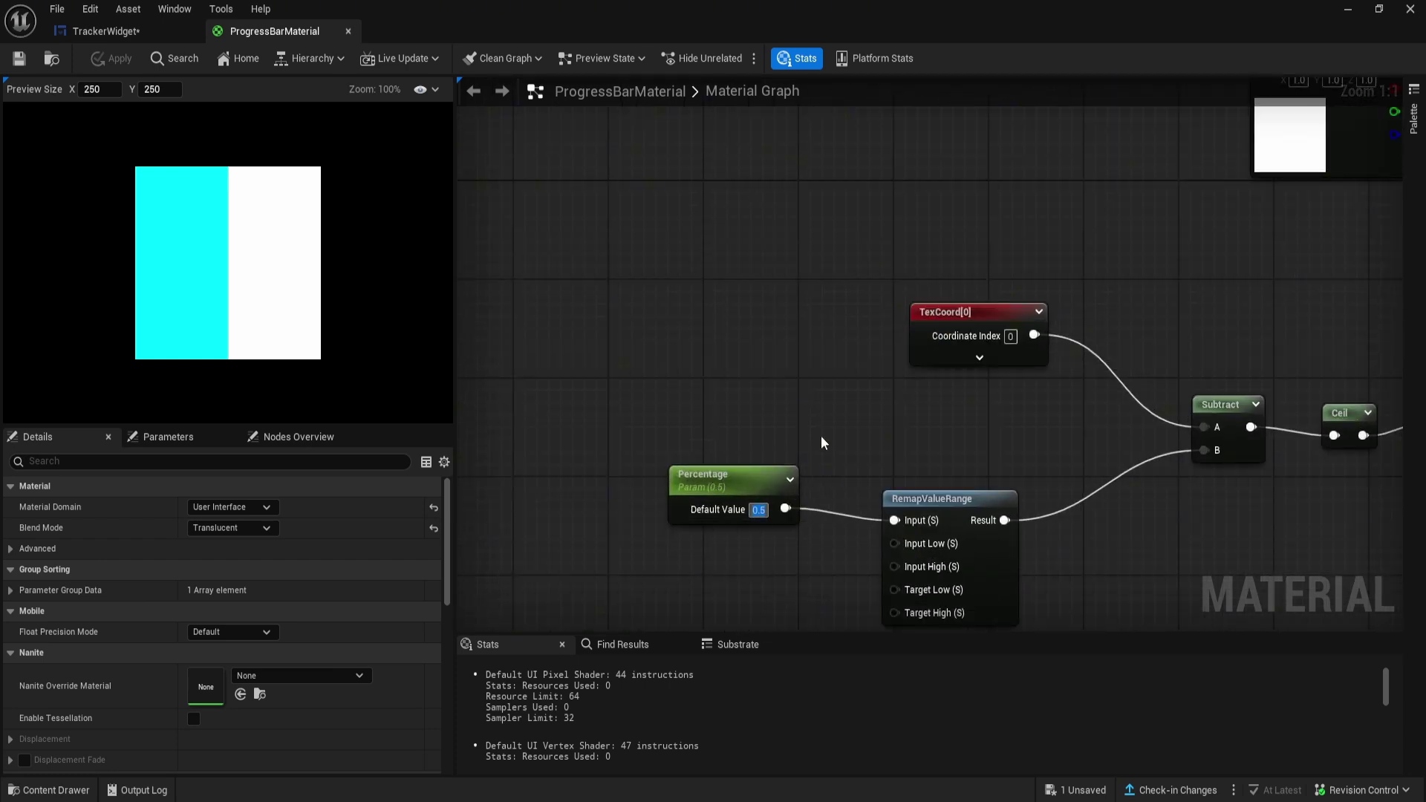
type("0.3")
key("Return")
type("0")
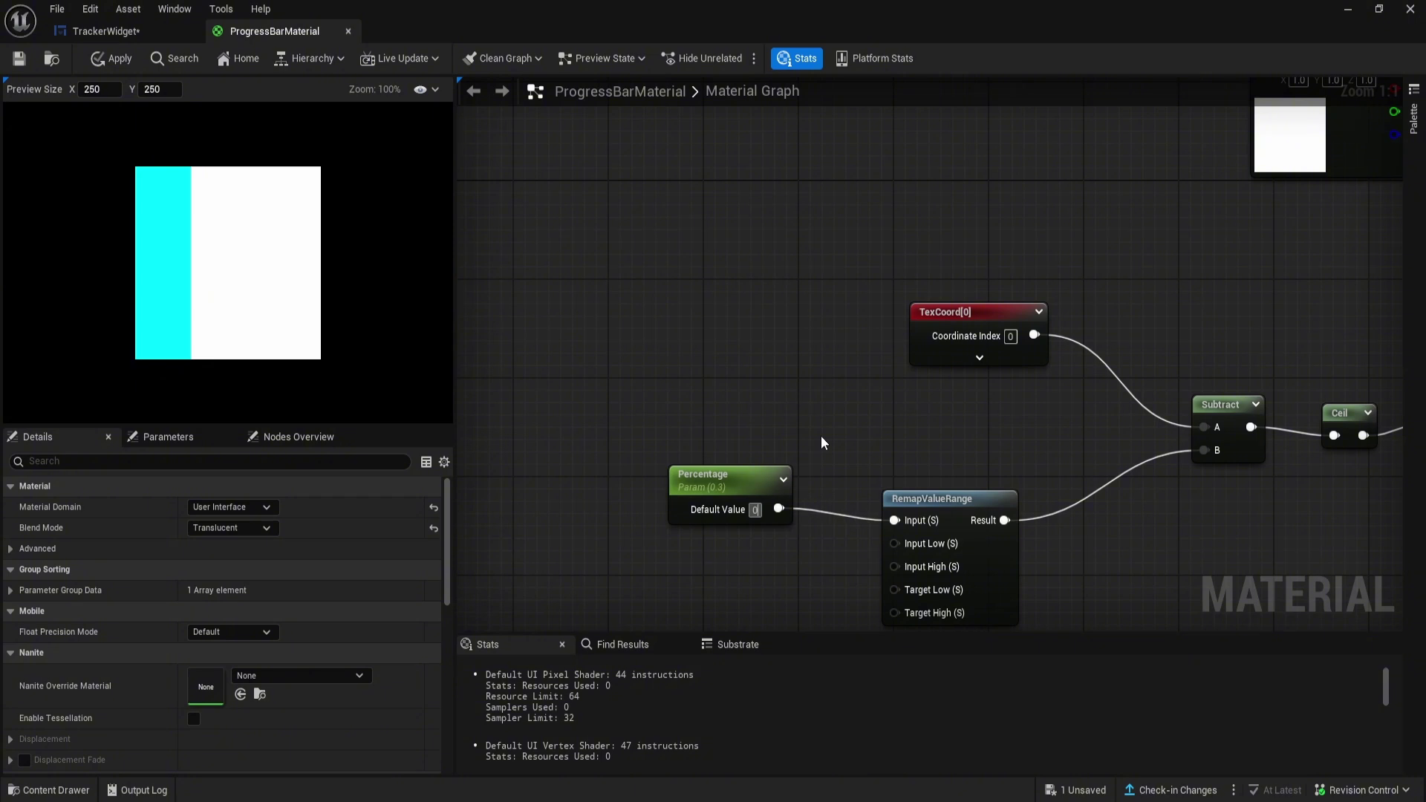
type(".2")
key("Return")
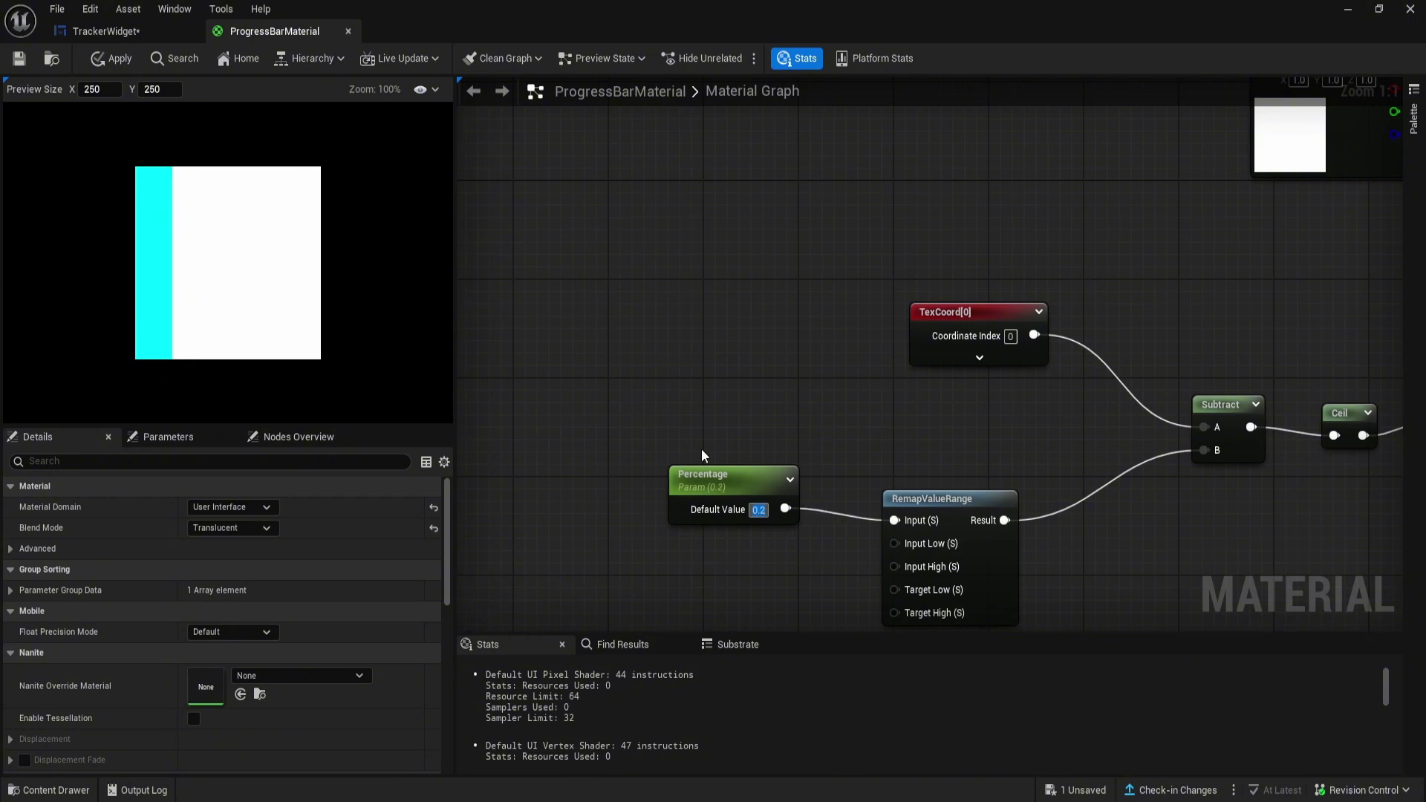
type("1")
key("Return")
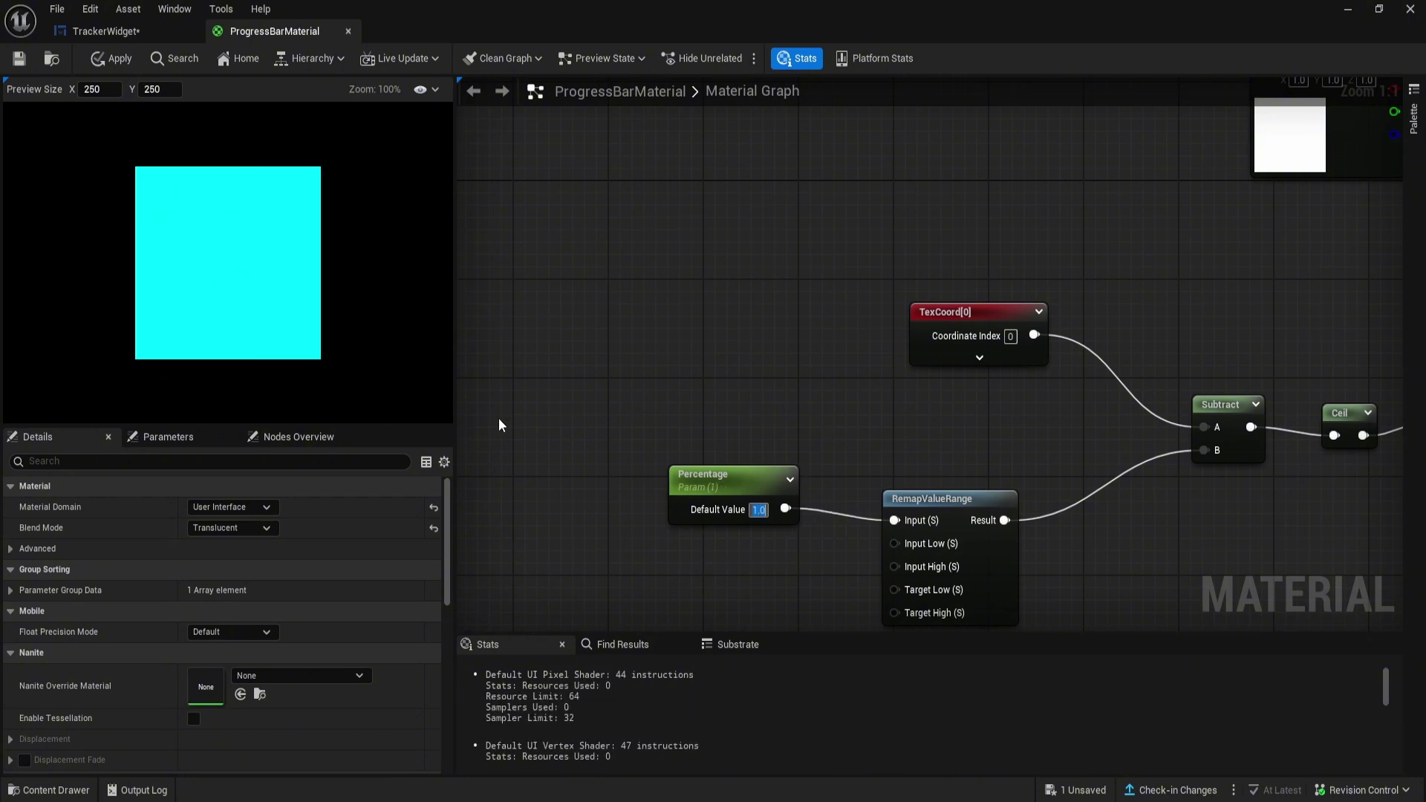
type("0")
key("Return")
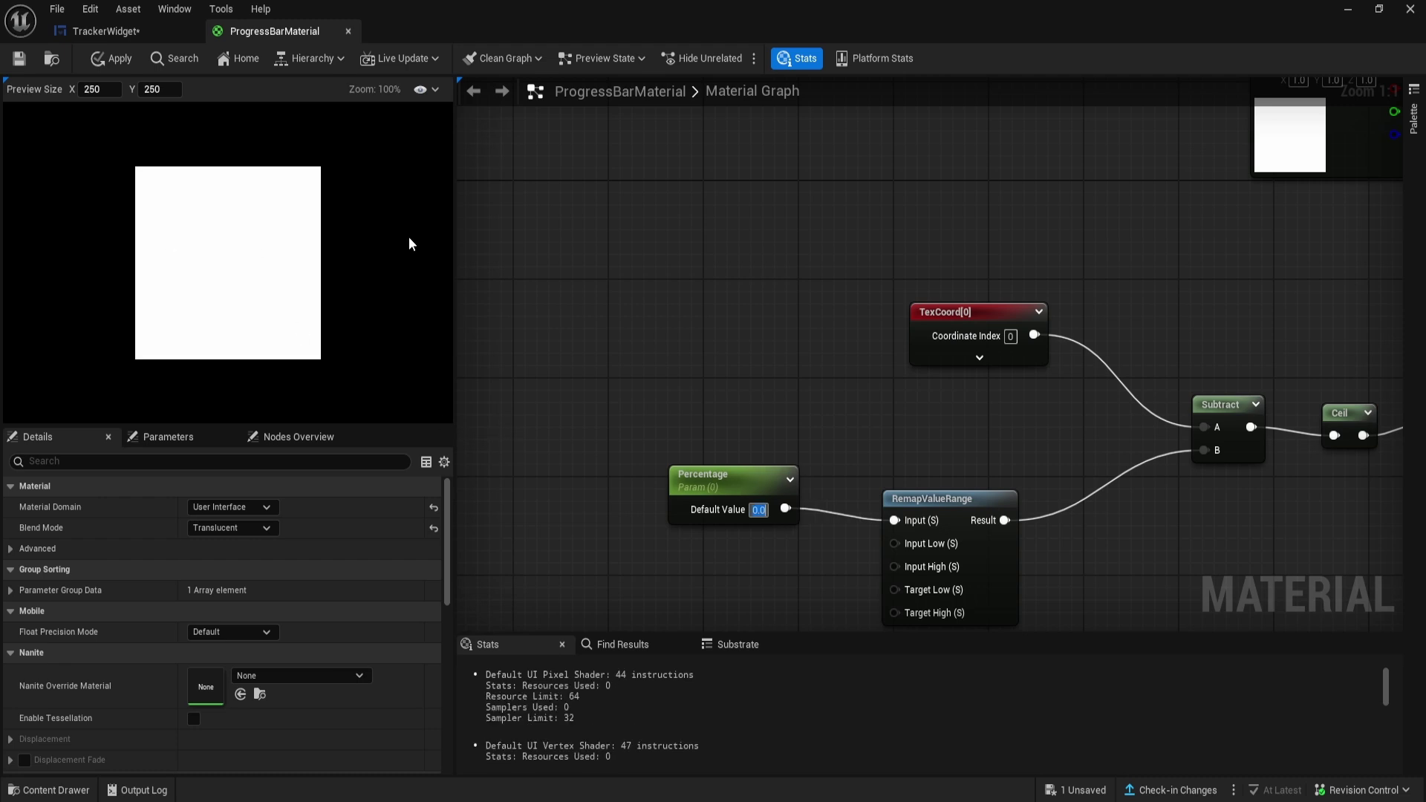
- Set the Percentage parameter's default value back to 0.5 and apply the material
type("0.5")
key("Return")
scroll(773, 418, "down", 2)
left_click(100, 58)
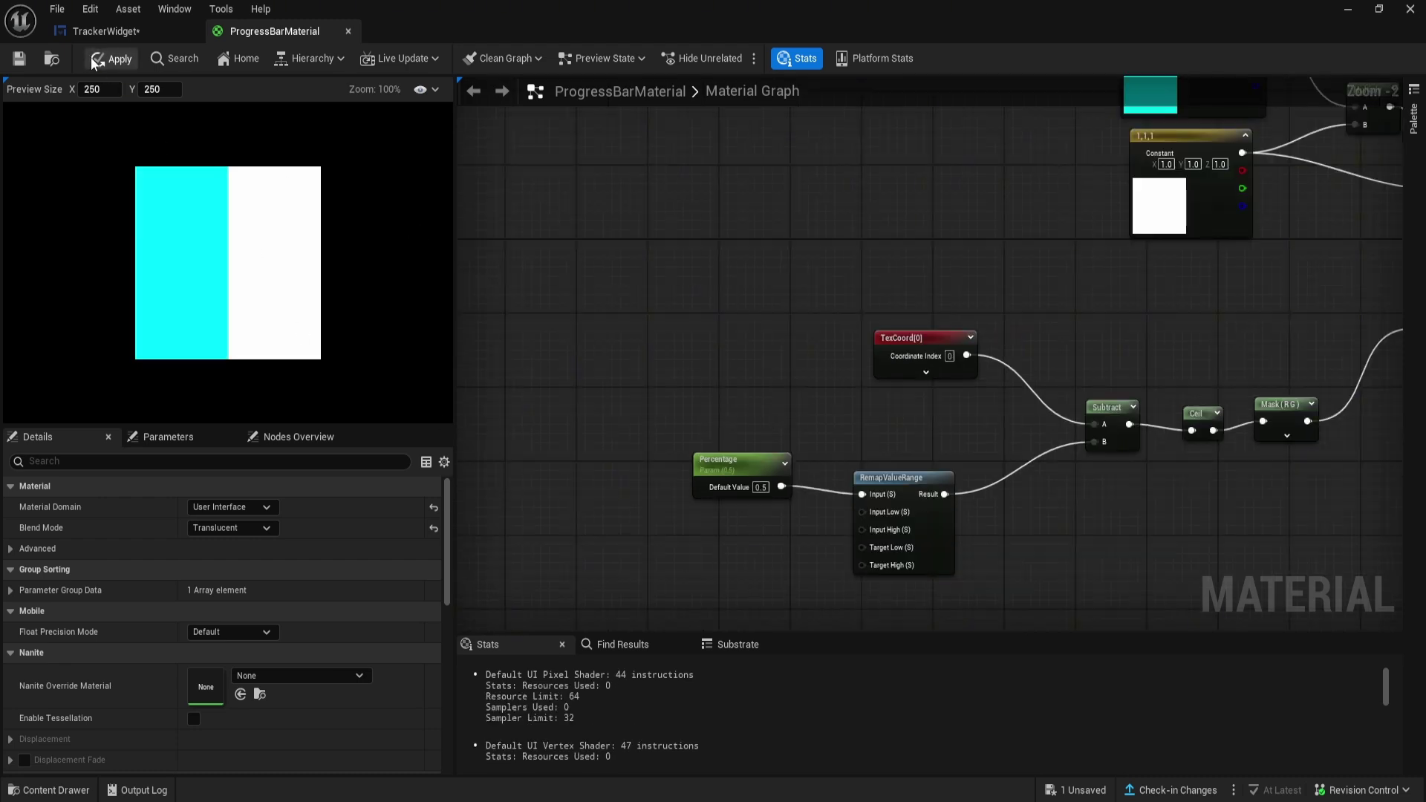
right_click_drag(1179, 357, 1029, 360)
scroll(1088, 359, "down", 2)
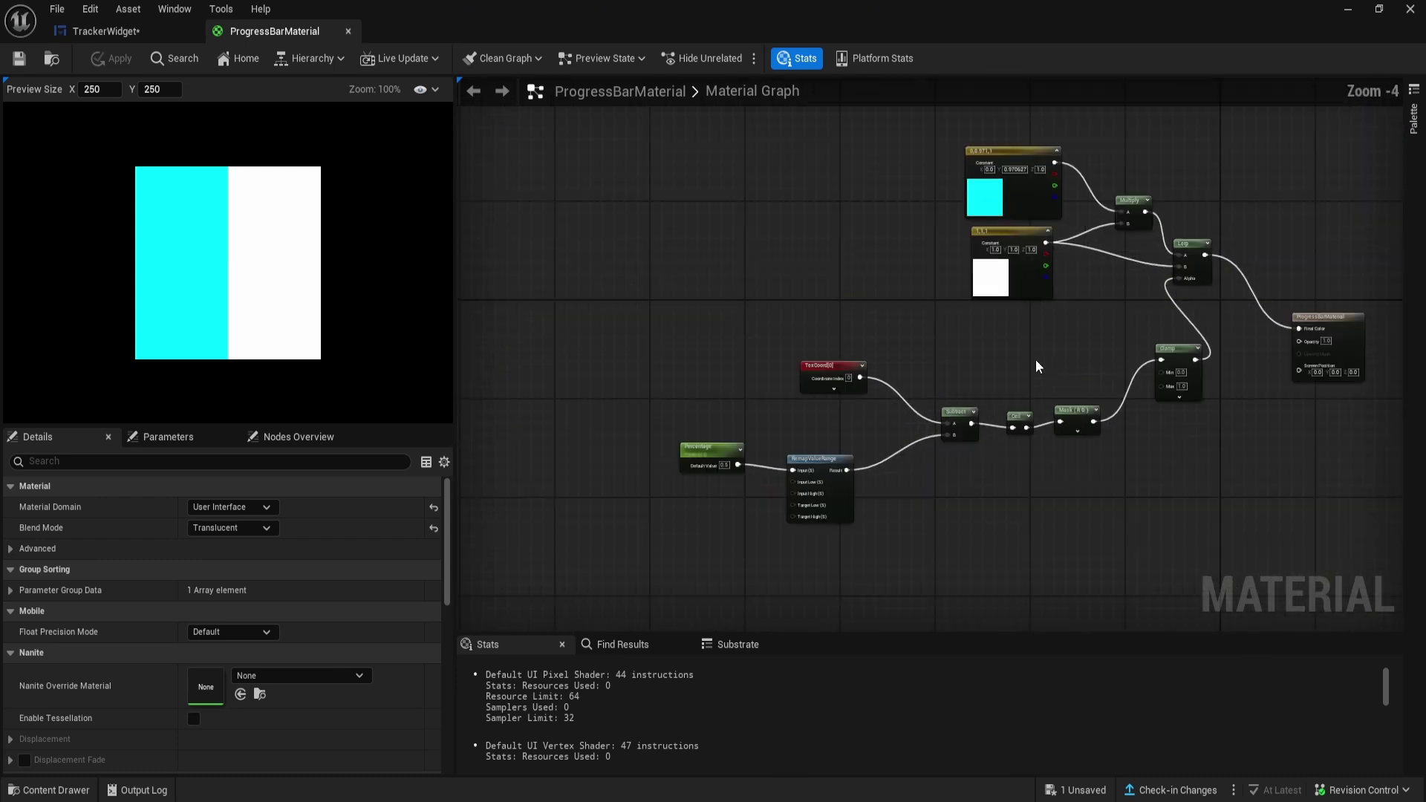
right_click_drag(987, 375, 933, 378)
scroll(960, 381, "up", 1)
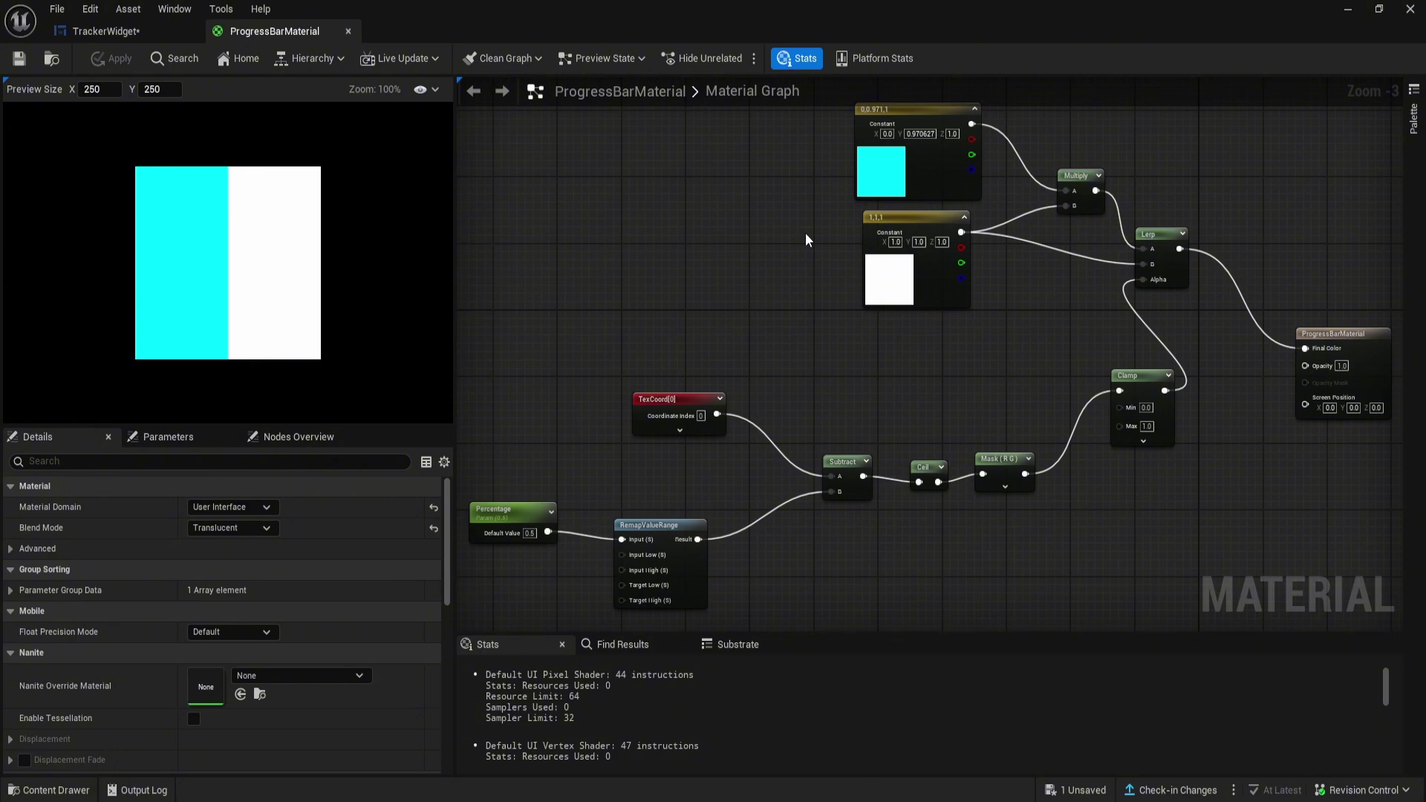
- Return to TrackerWidget and collapse the expanded IconImage and TrackerName entries in the view bindings
left_click(104, 31)
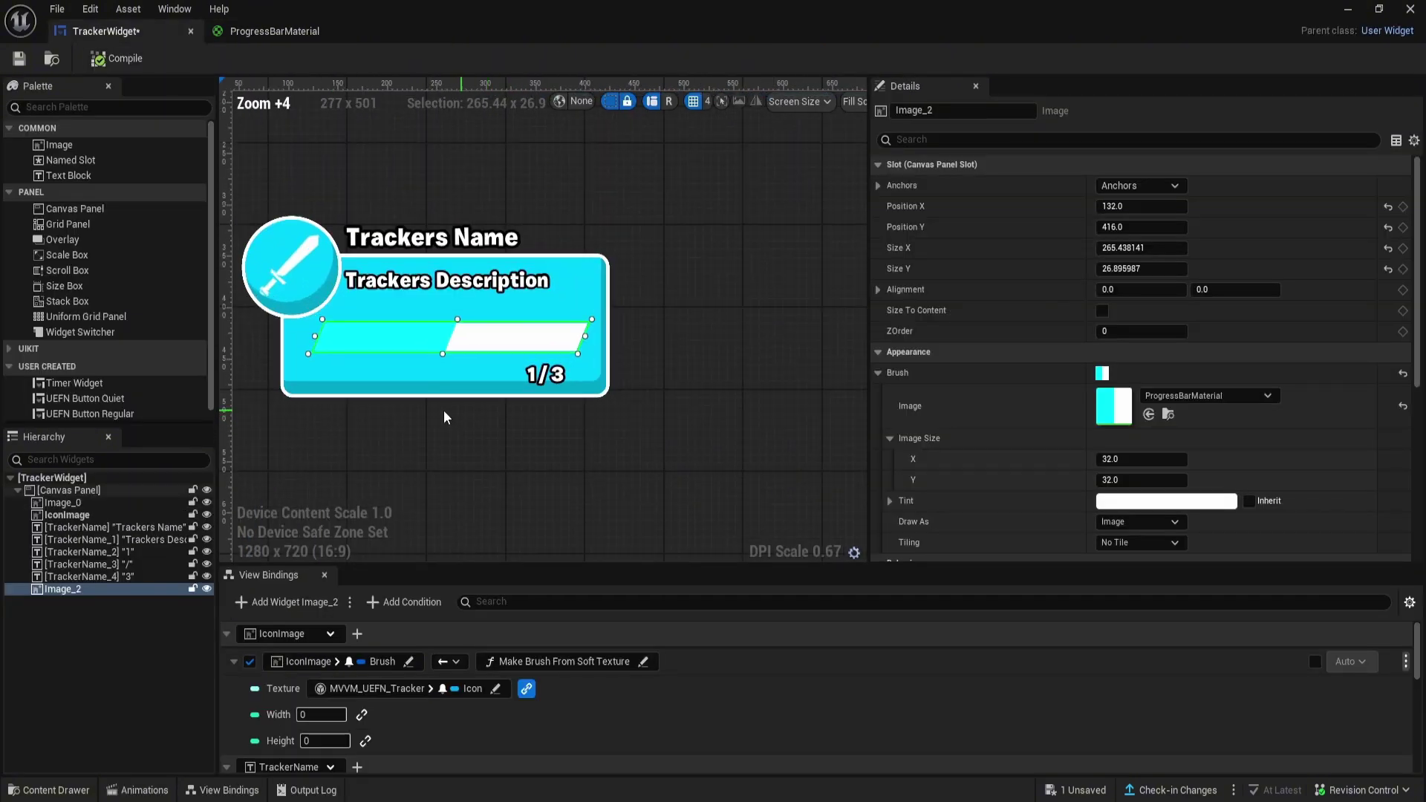
left_click(227, 634)
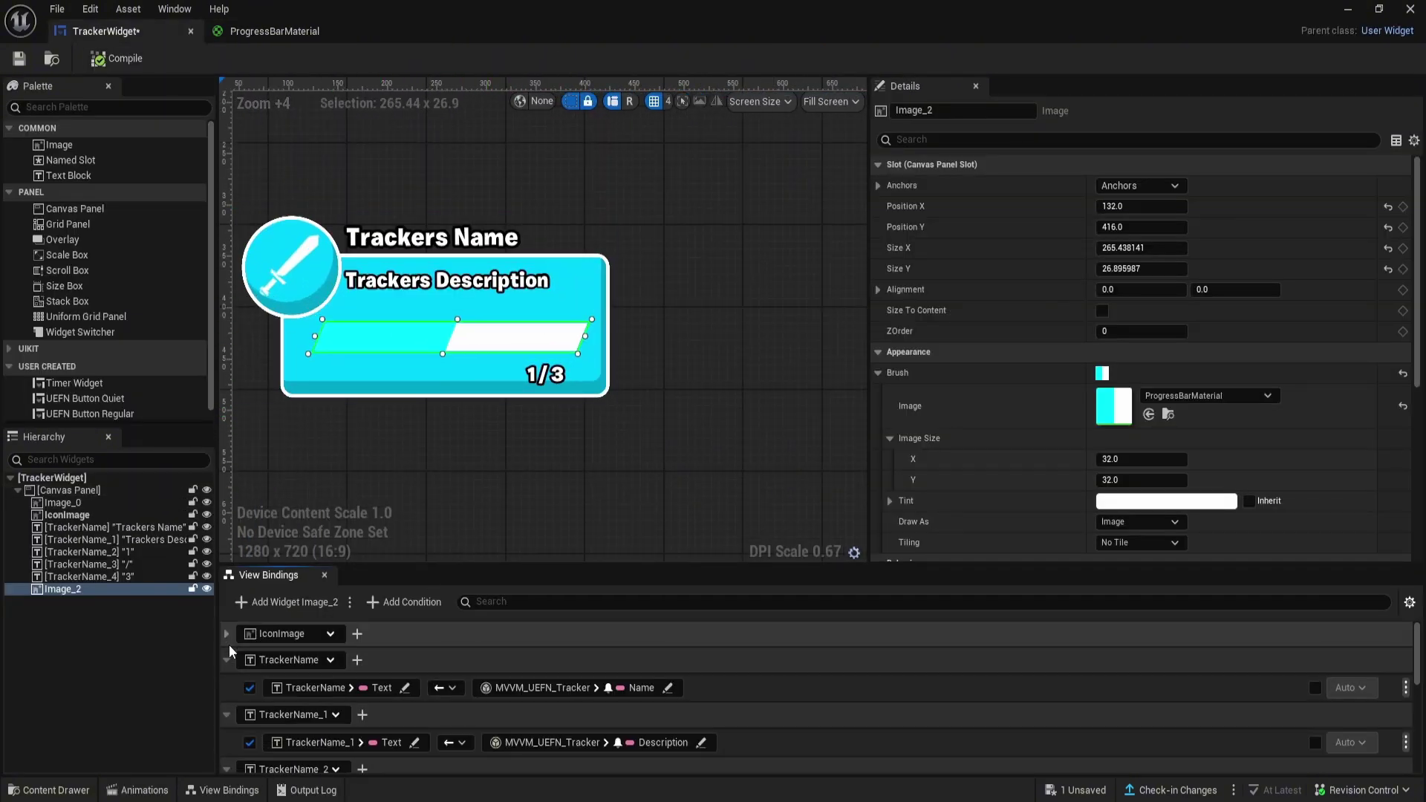
left_click(226, 659)
left_click(227, 687)
left_click(226, 712)
left_click(226, 692)
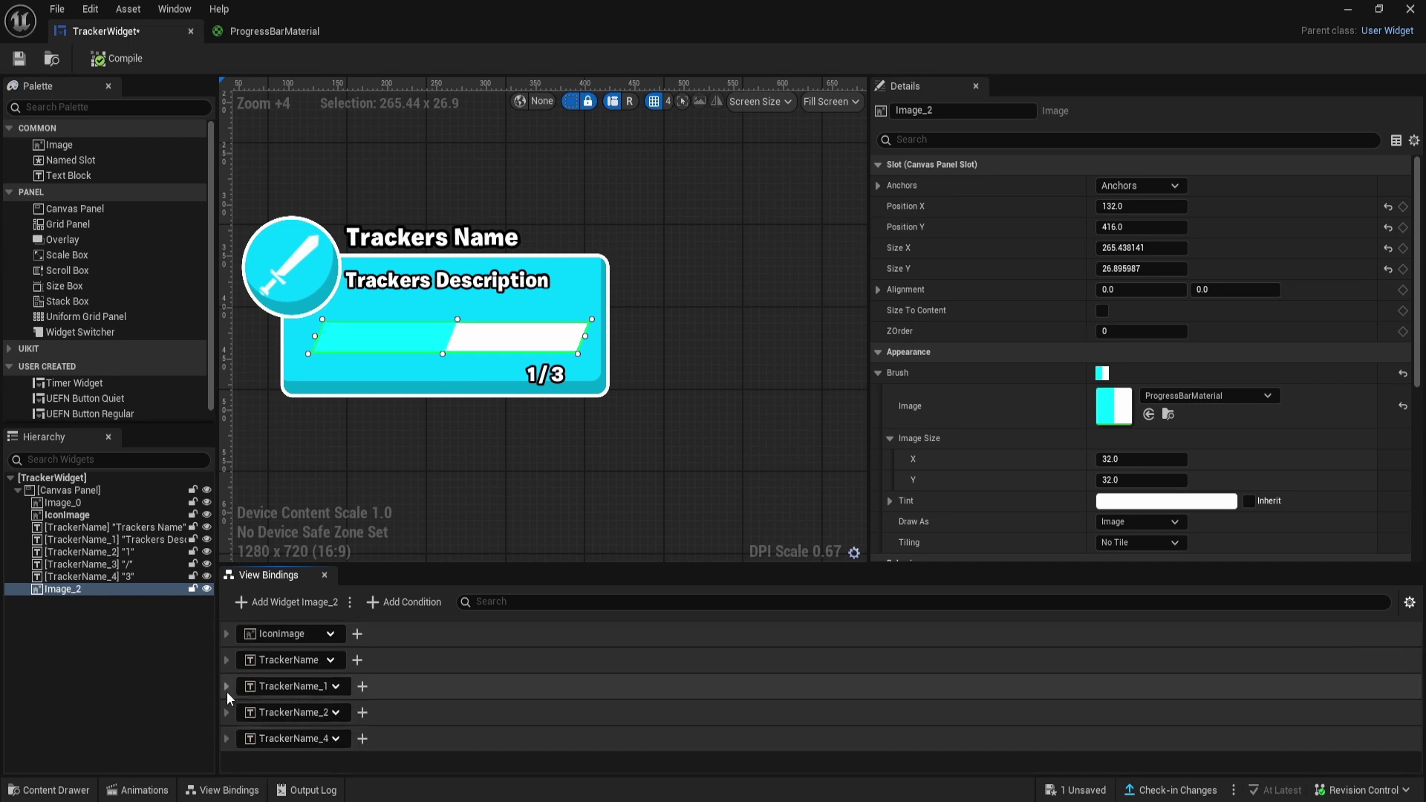
- Add a view binding for the progress bar, Image_2, with its Brush property as the destination
left_click(286, 608)
scroll(365, 747, "down", 1)
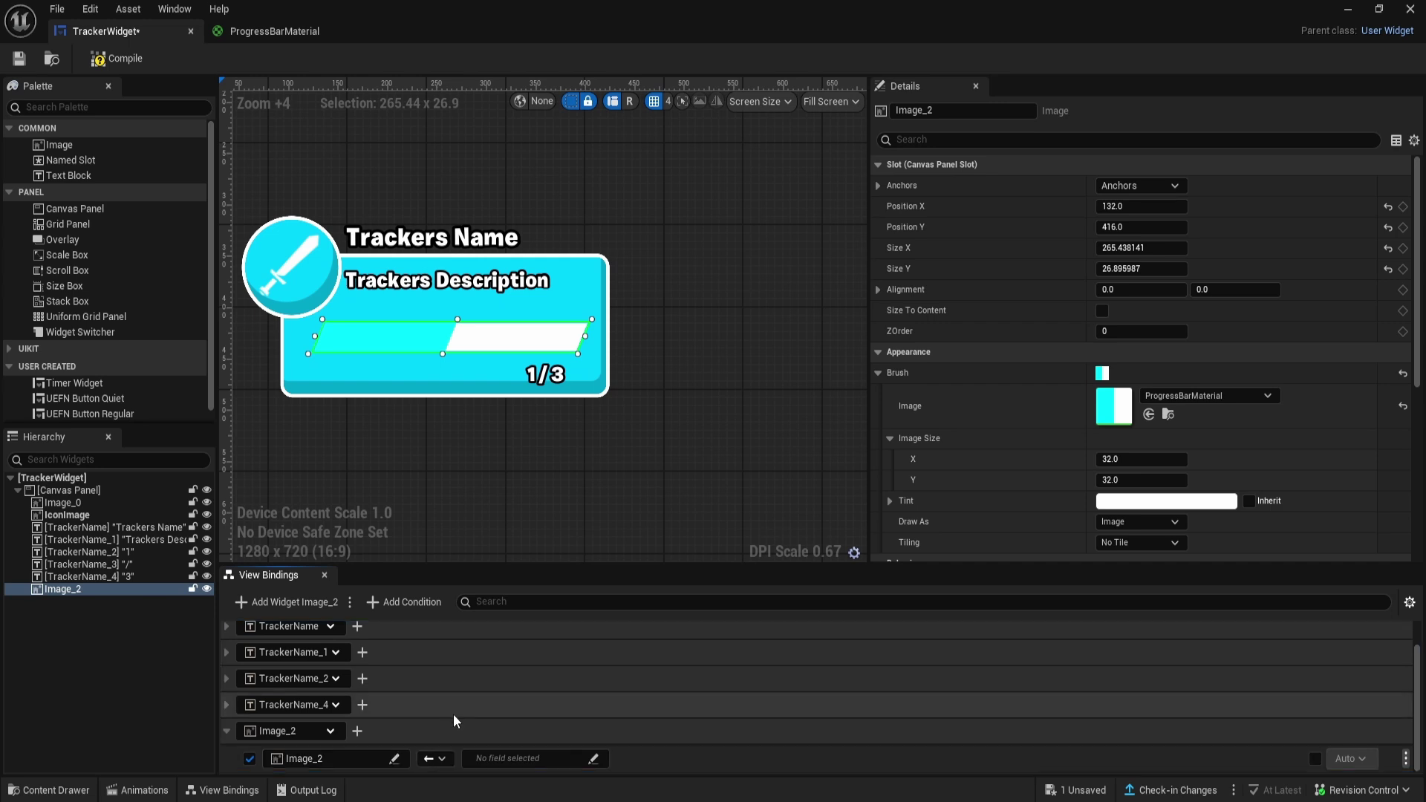
left_click(338, 756)
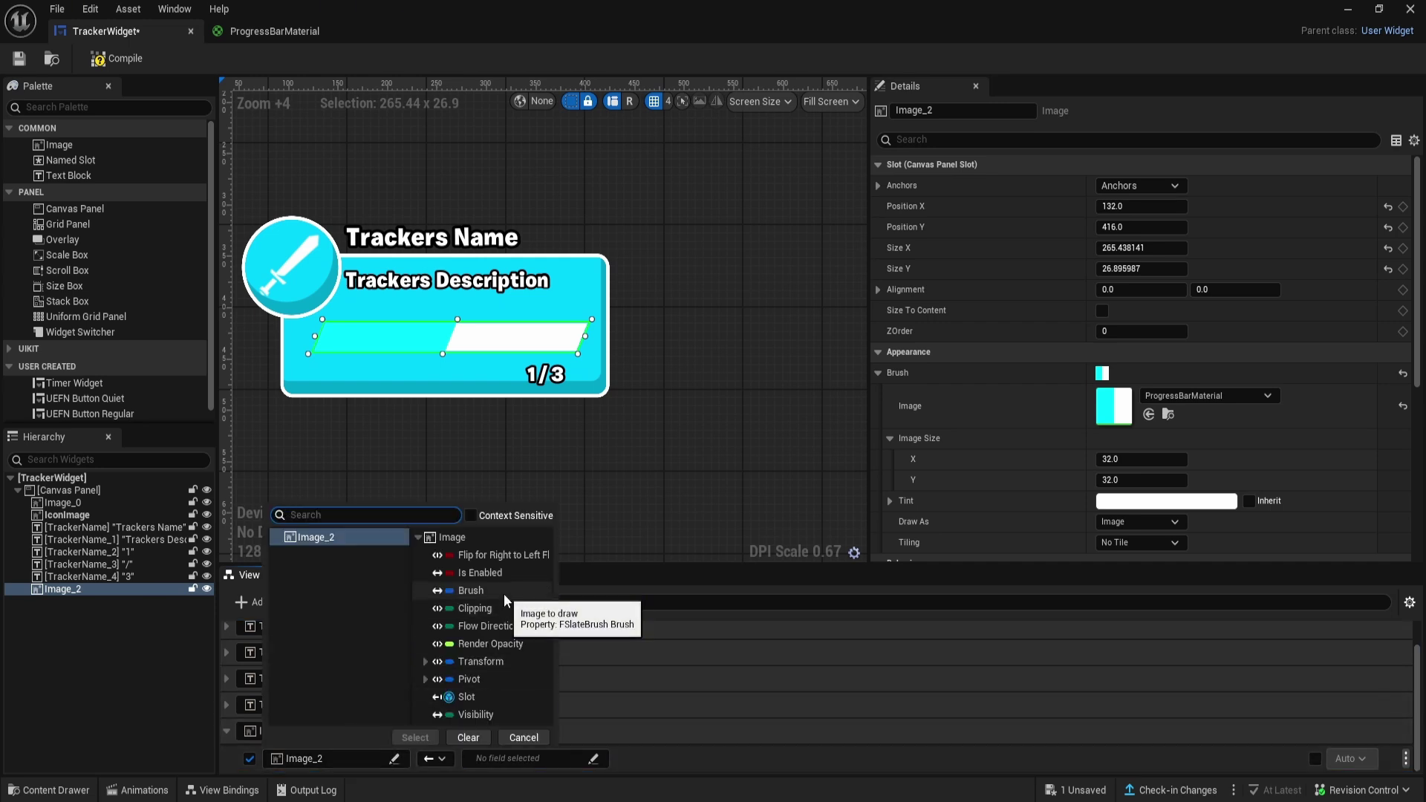
left_click(471, 591)
left_click(415, 737)
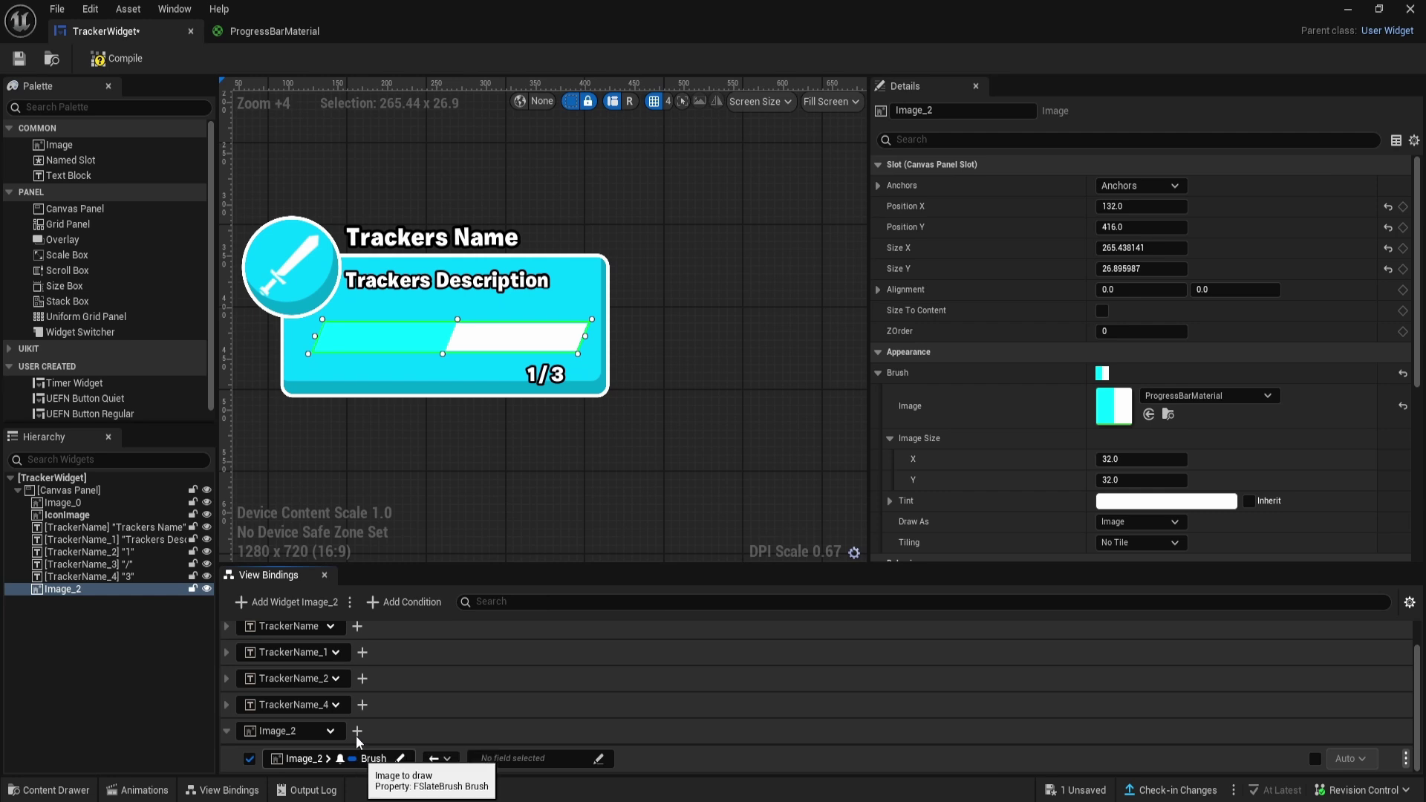
- Review the conversion functions available for the Image_2 Brush binding and check the percentage parameter's name in ProgressBarMaterial
left_click(519, 758)
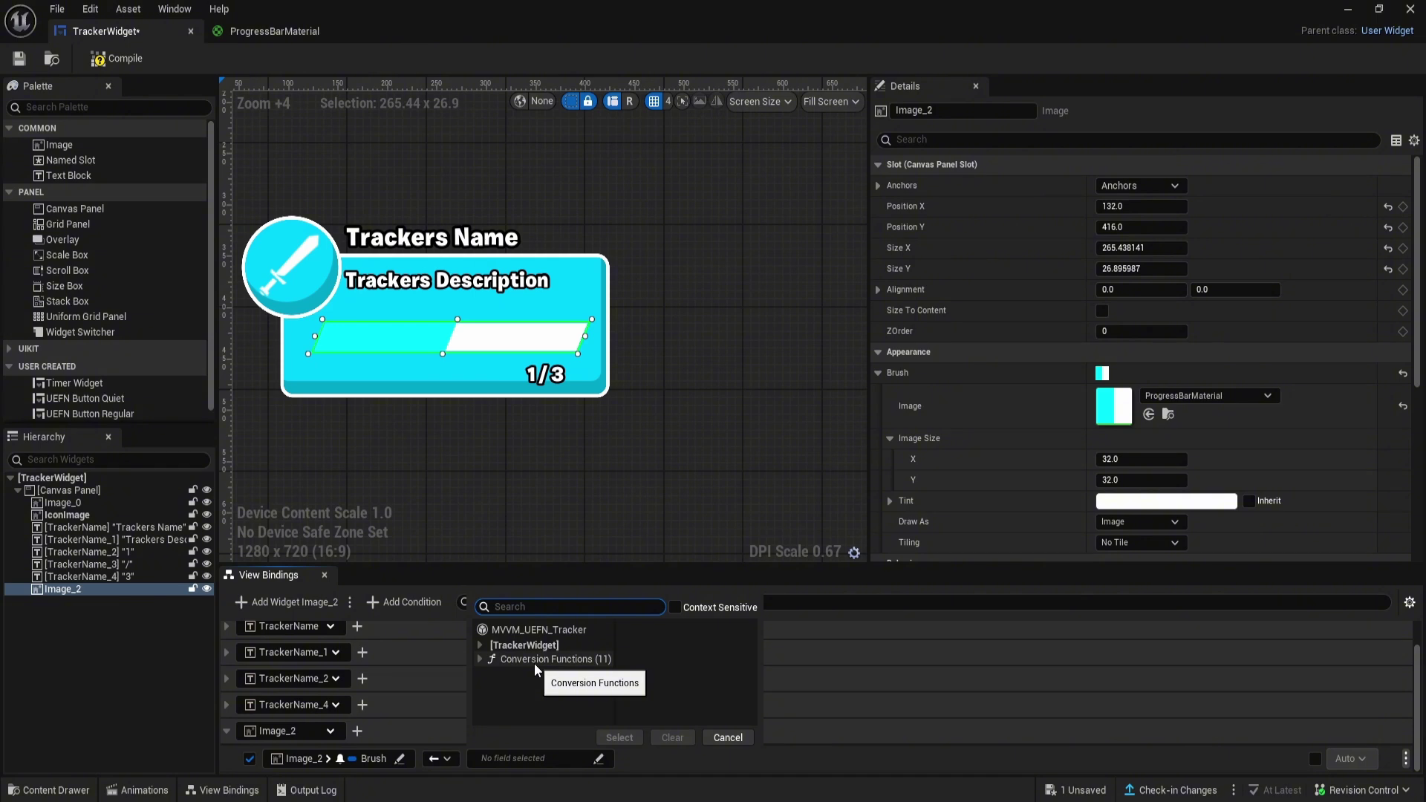
left_click(534, 663)
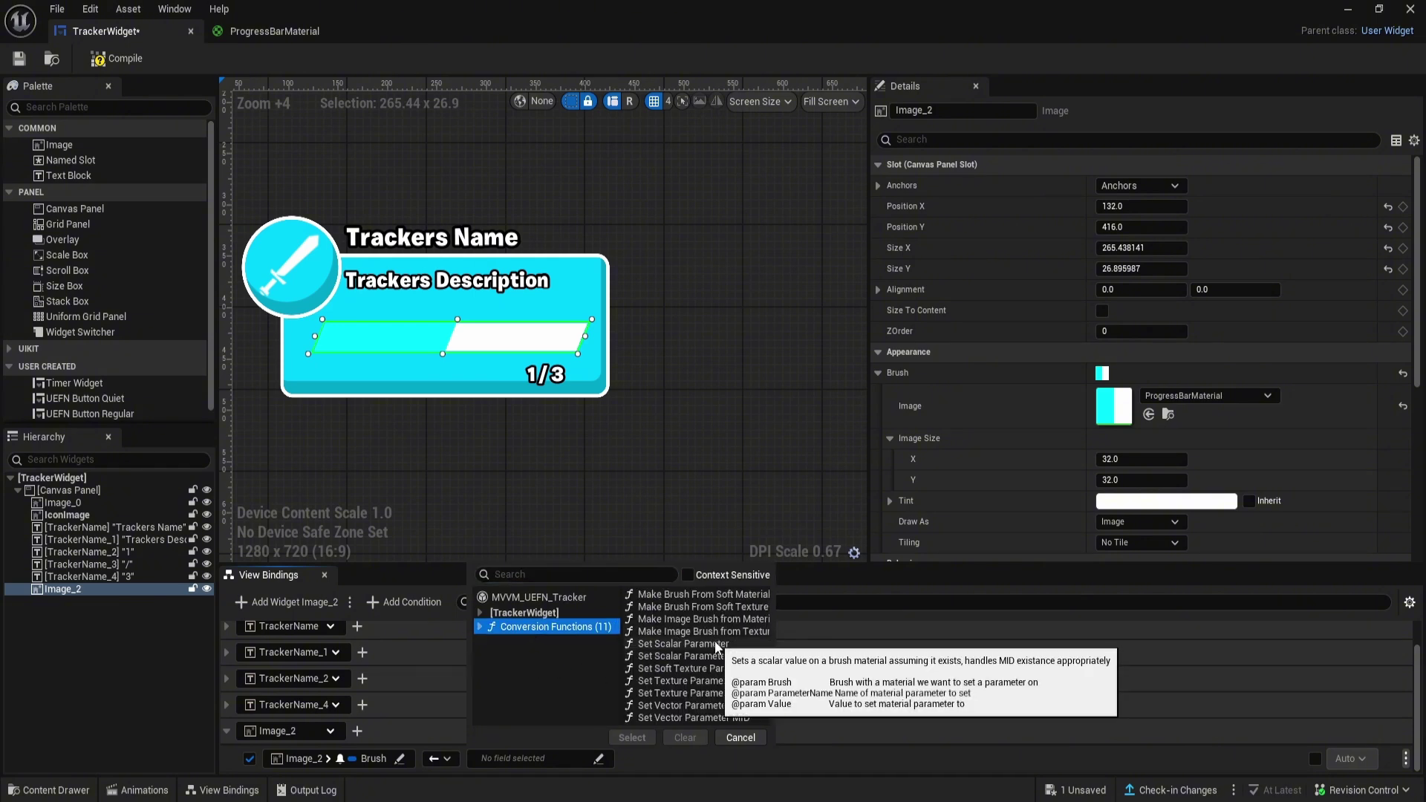
left_click(310, 30)
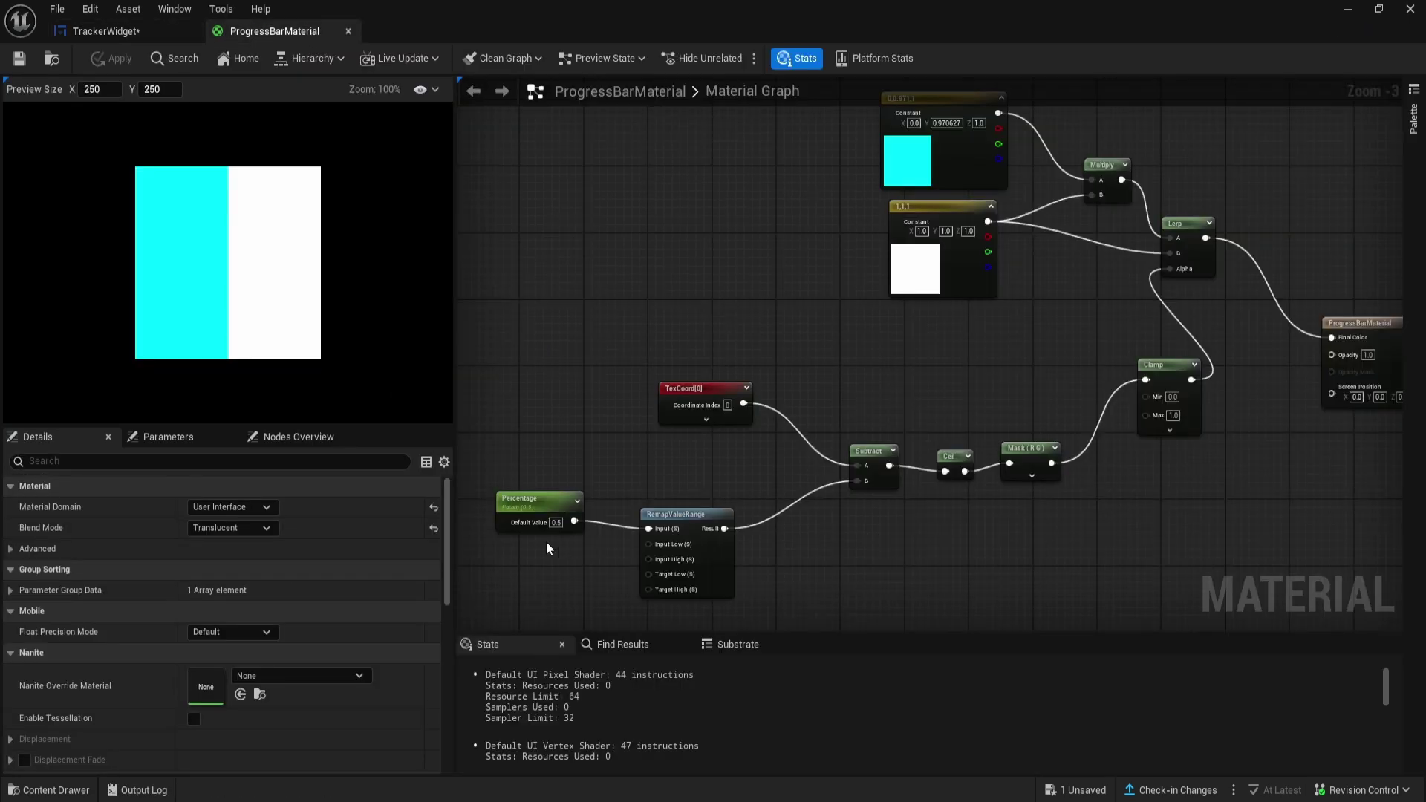
scroll(547, 550, "up", 3)
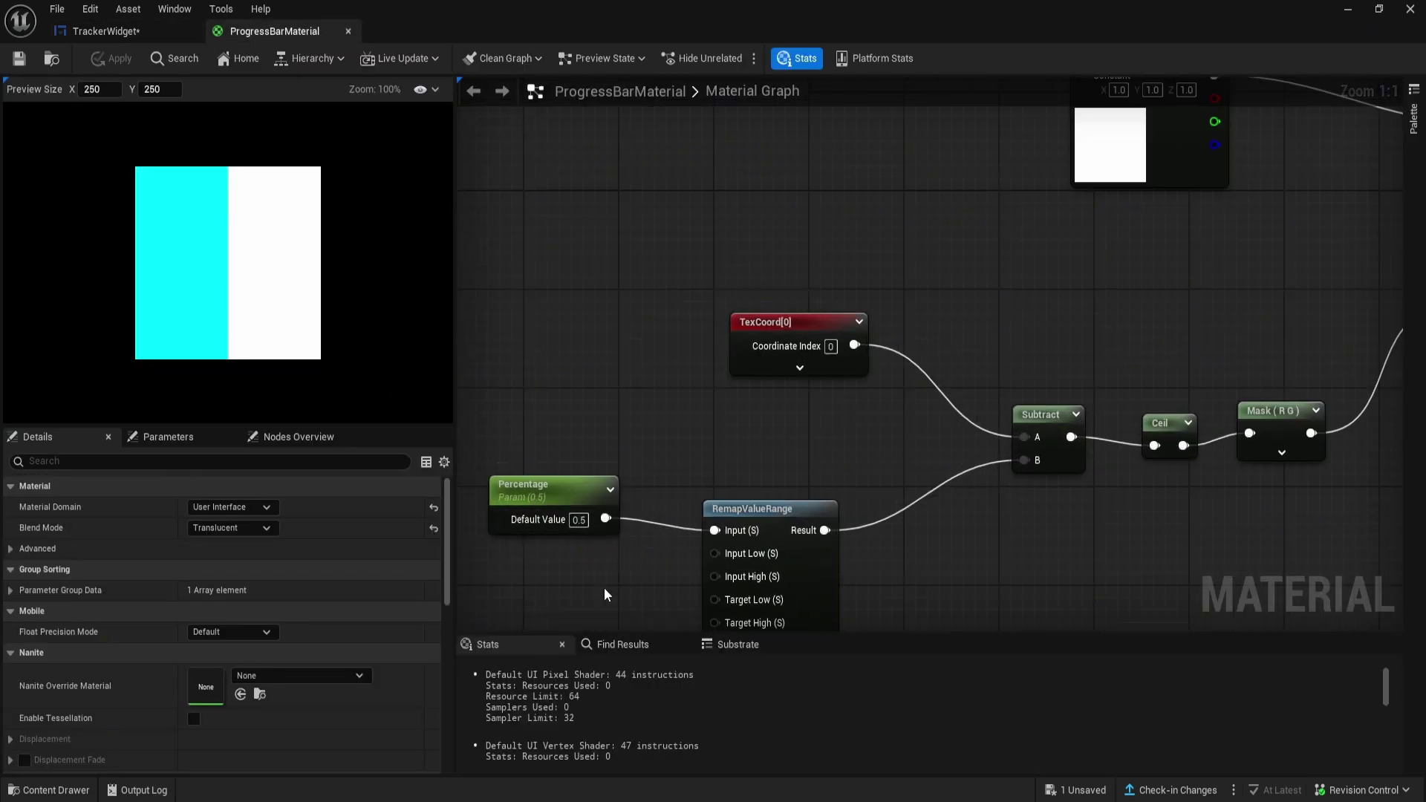
left_click(104, 31)
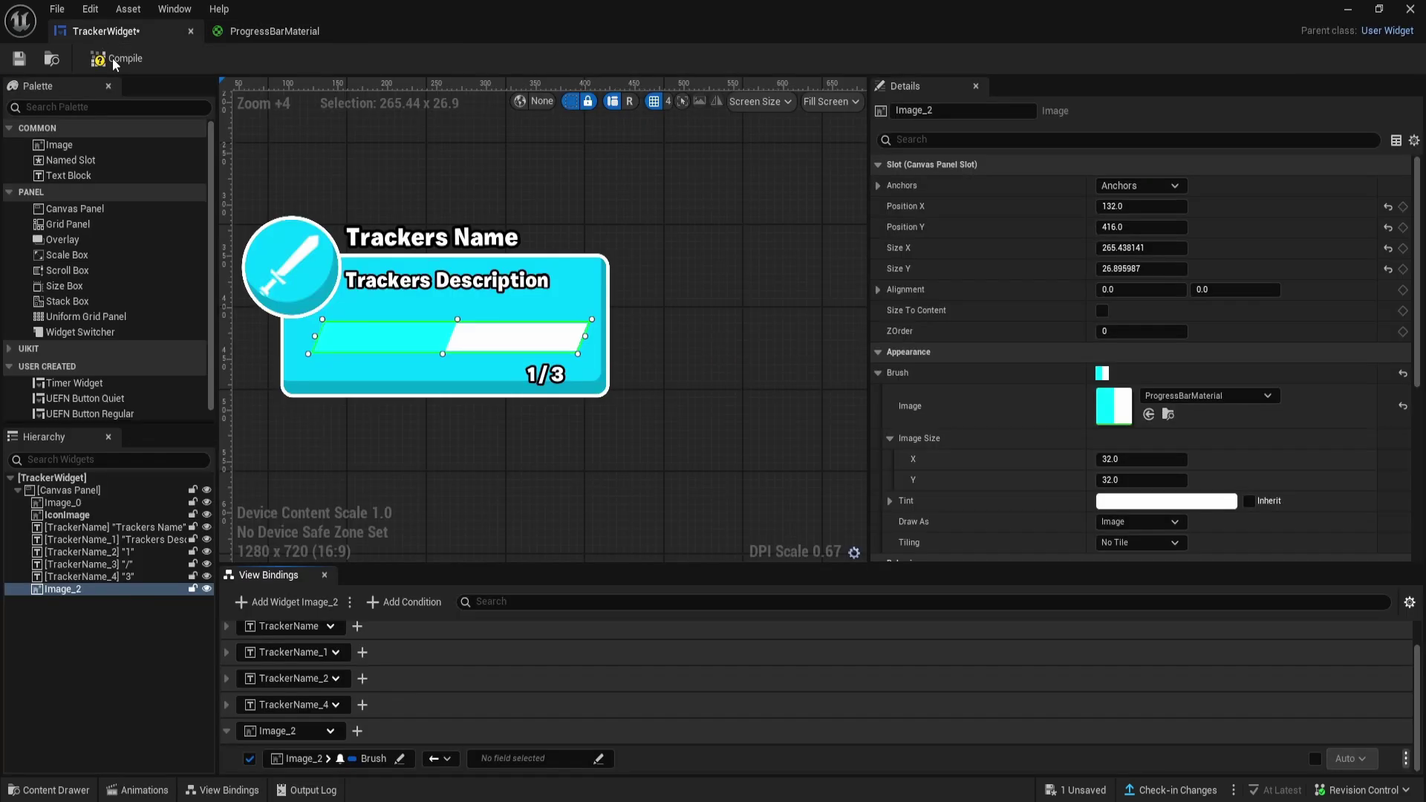
- Set the source of the Image_2 Brush binding to the Set Scalar Parameter conversion function
left_click(556, 758)
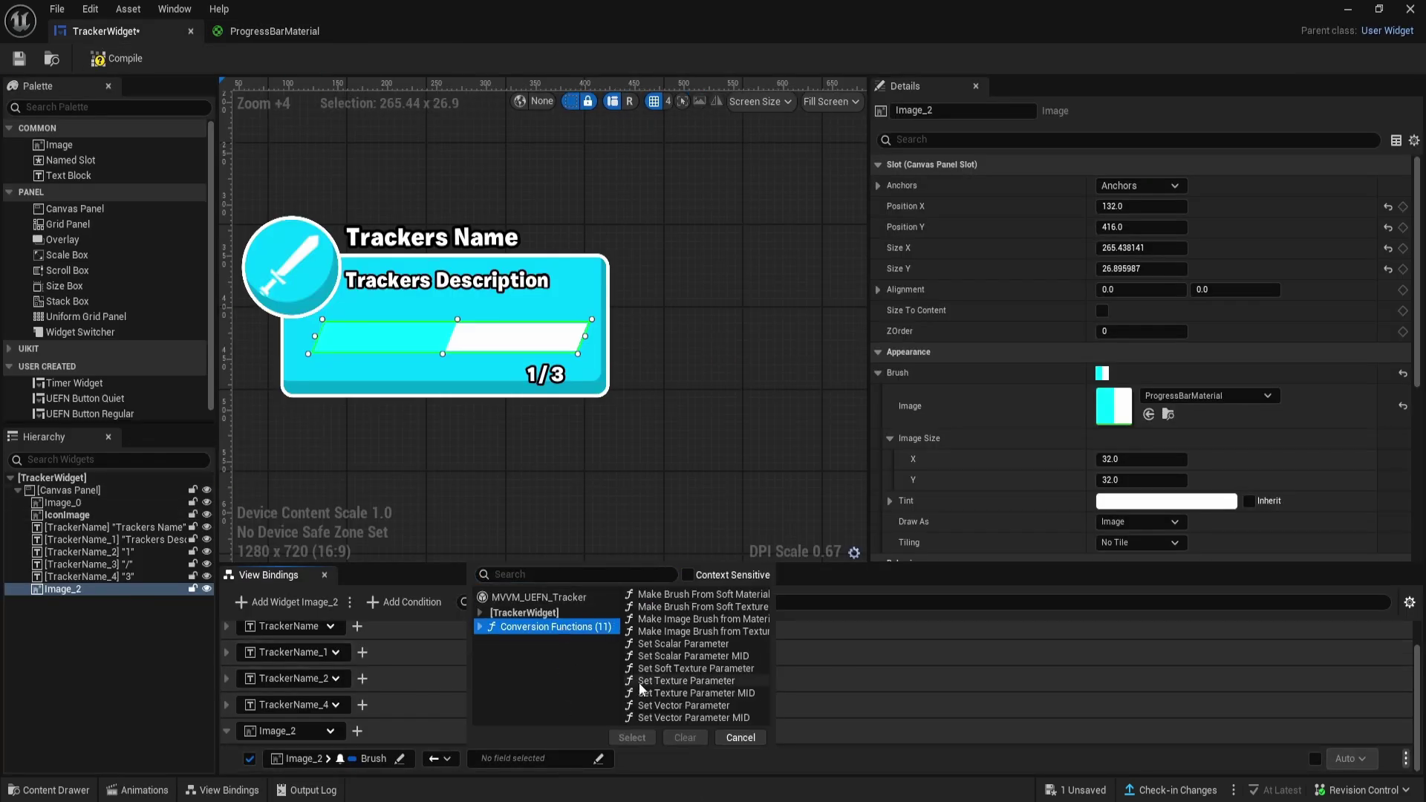
left_click(556, 659)
left_click(683, 643)
left_click(632, 738)
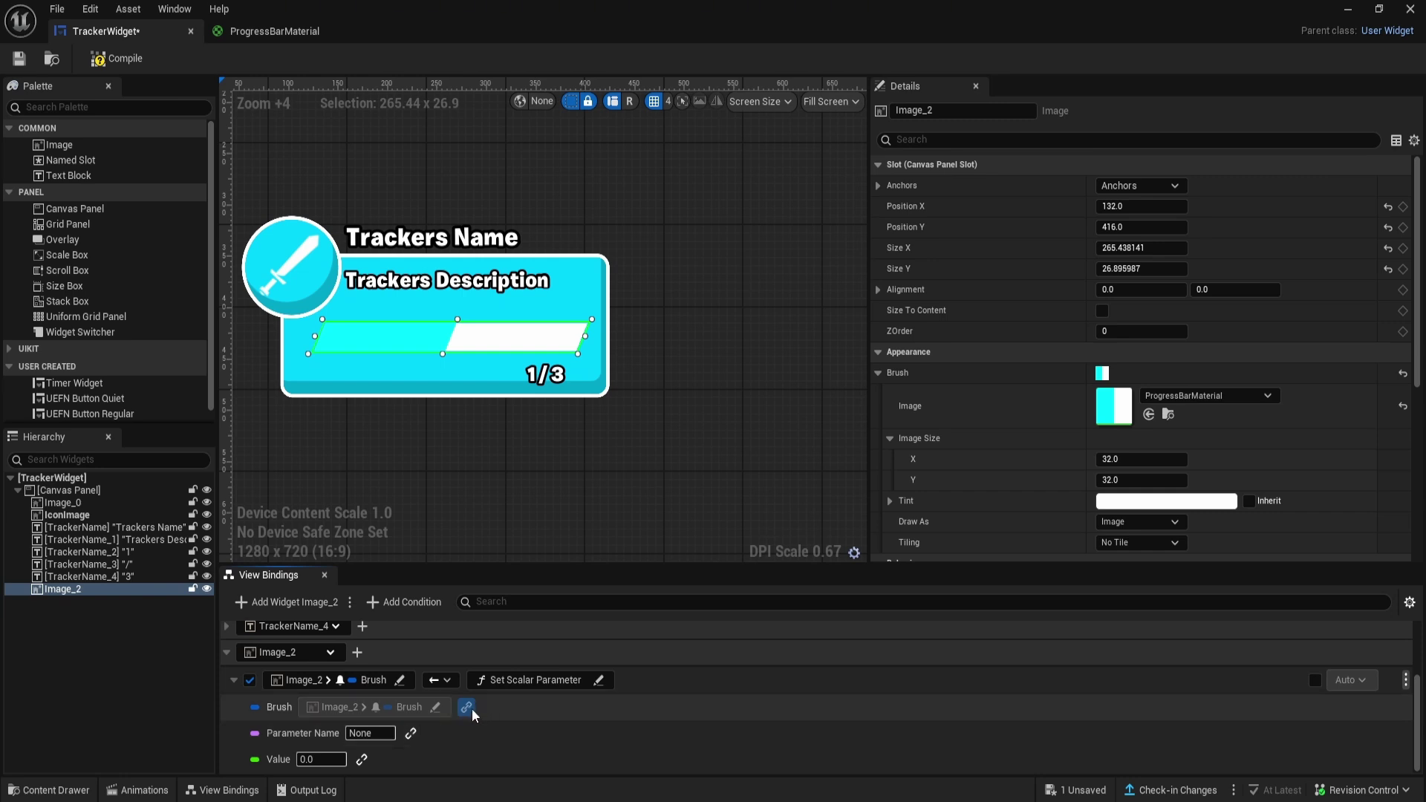
- Set the parameter name of the Image_2 Brush conversion to Percentage, checking it against the parameter node in ProgressBarMaterial
left_click(382, 733)
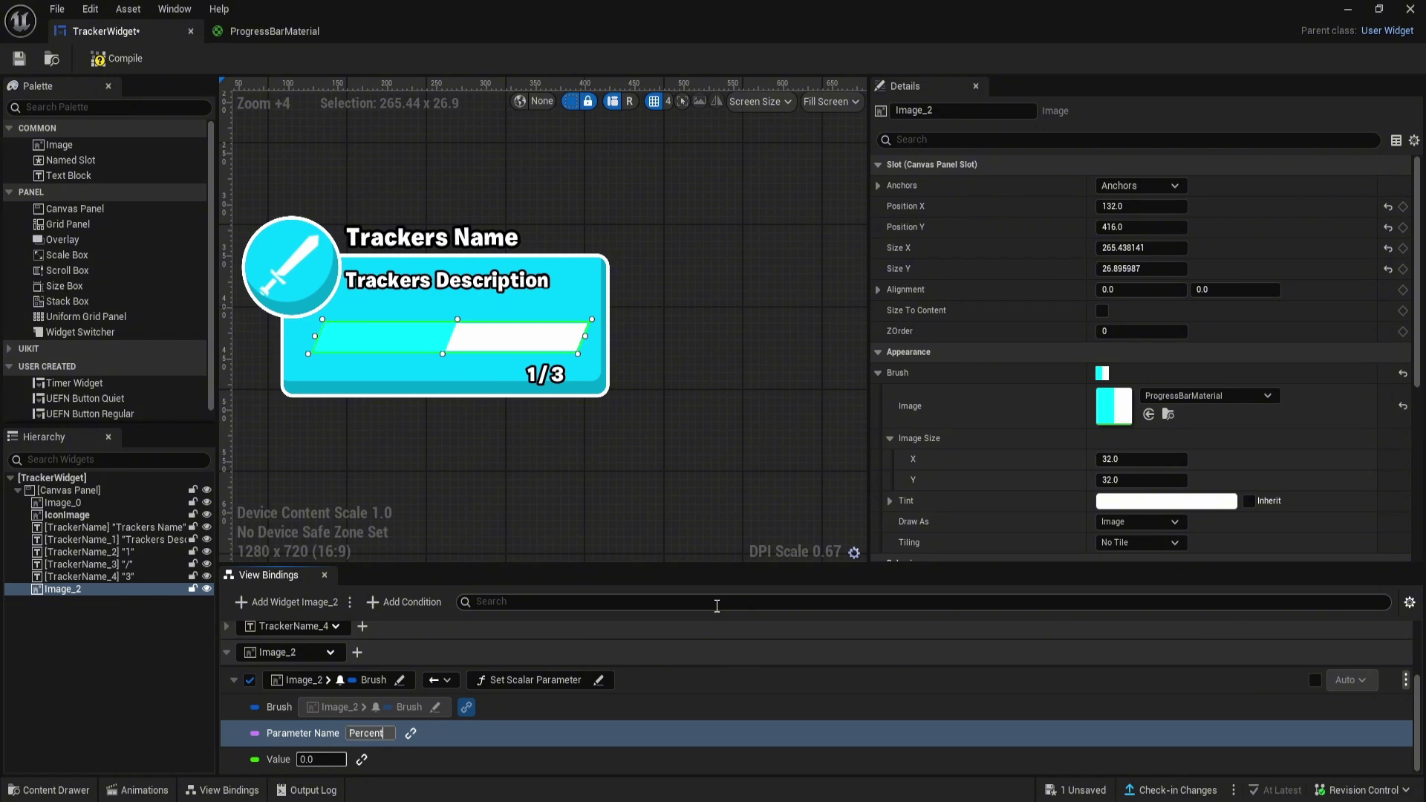
left_click(275, 31)
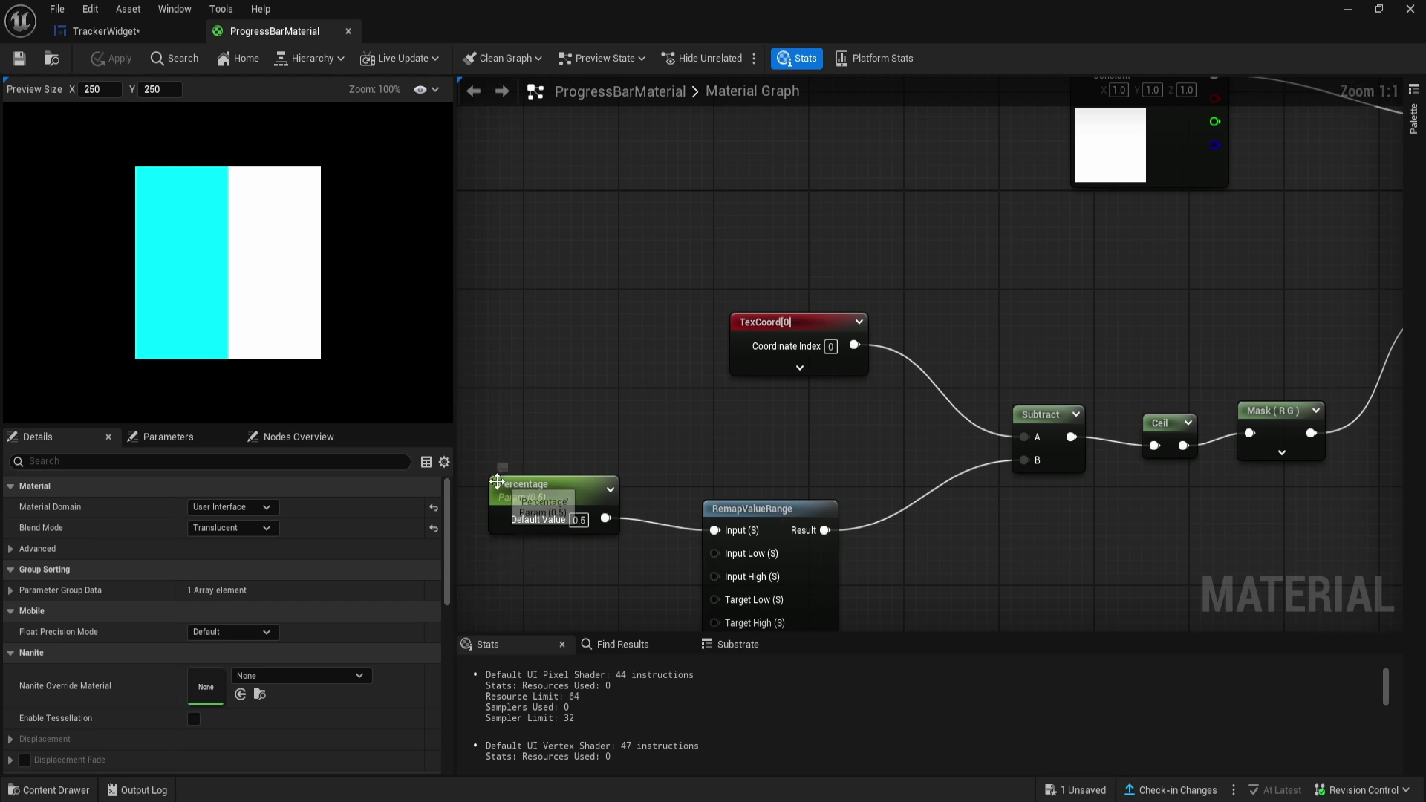
double_click(562, 493)
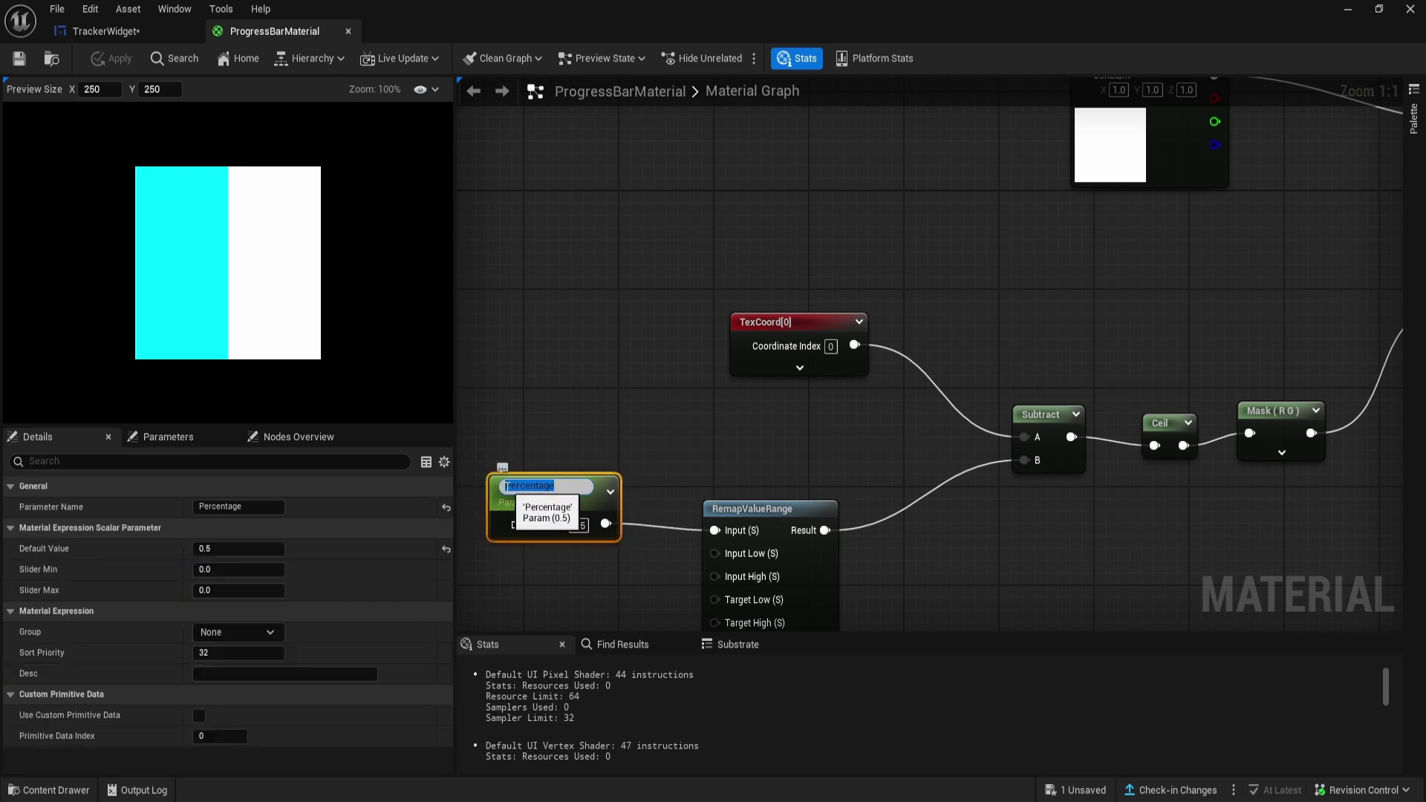
left_click(106, 31)
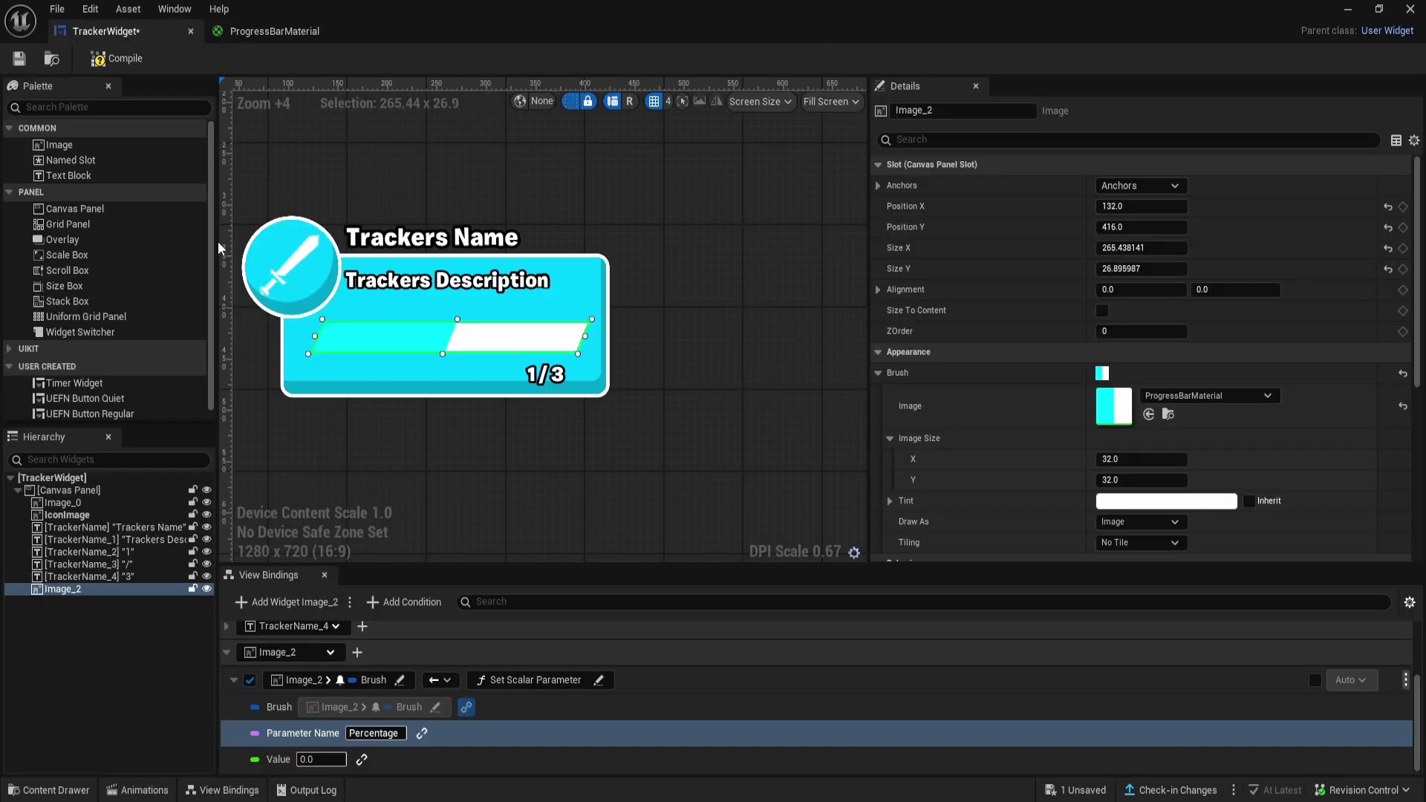
- Bind the conversion's Value input to the Percentage field of MVVM_UEFN_Tracker, and collapse the Image_2 binding entry
left_click(363, 763)
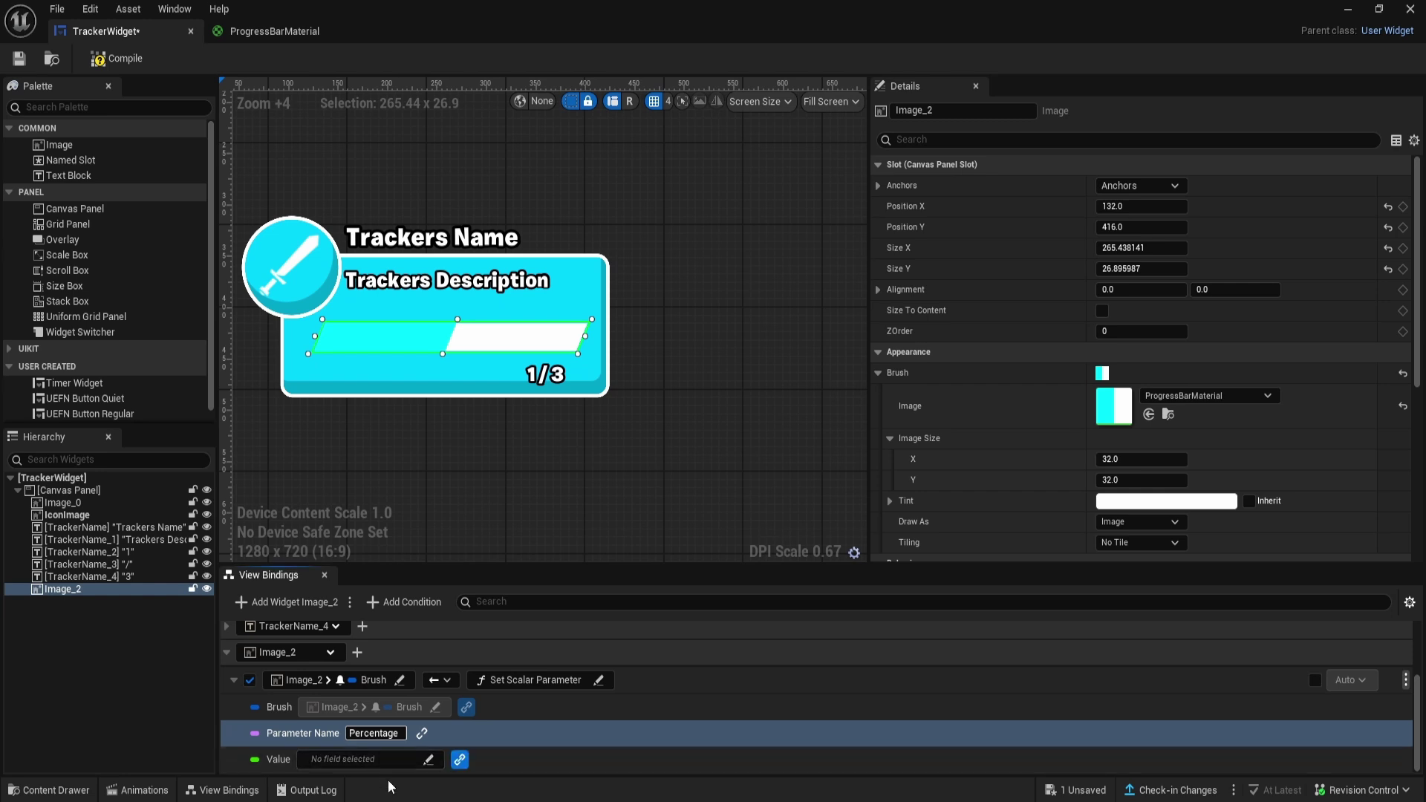
left_click(427, 758)
left_click(377, 631)
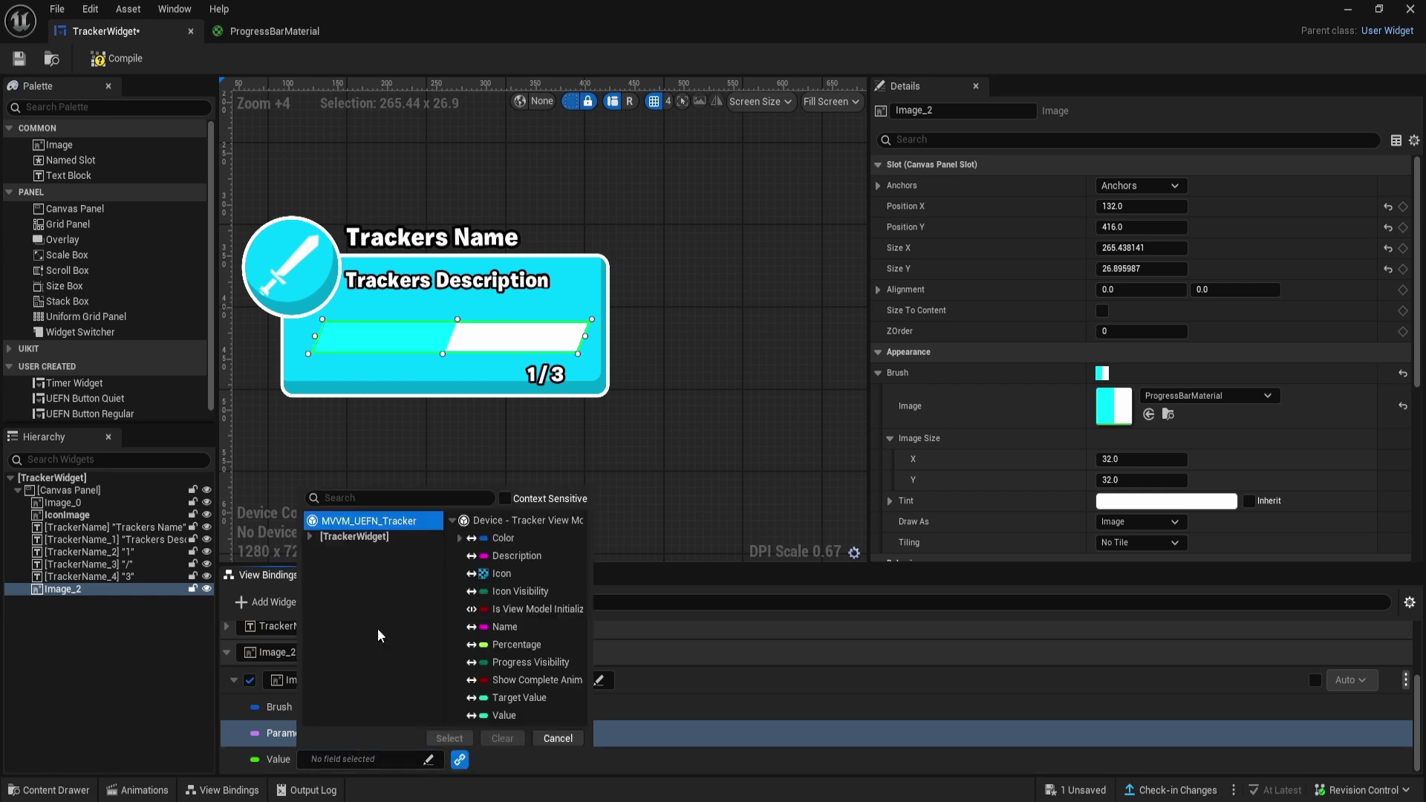
left_click(512, 645)
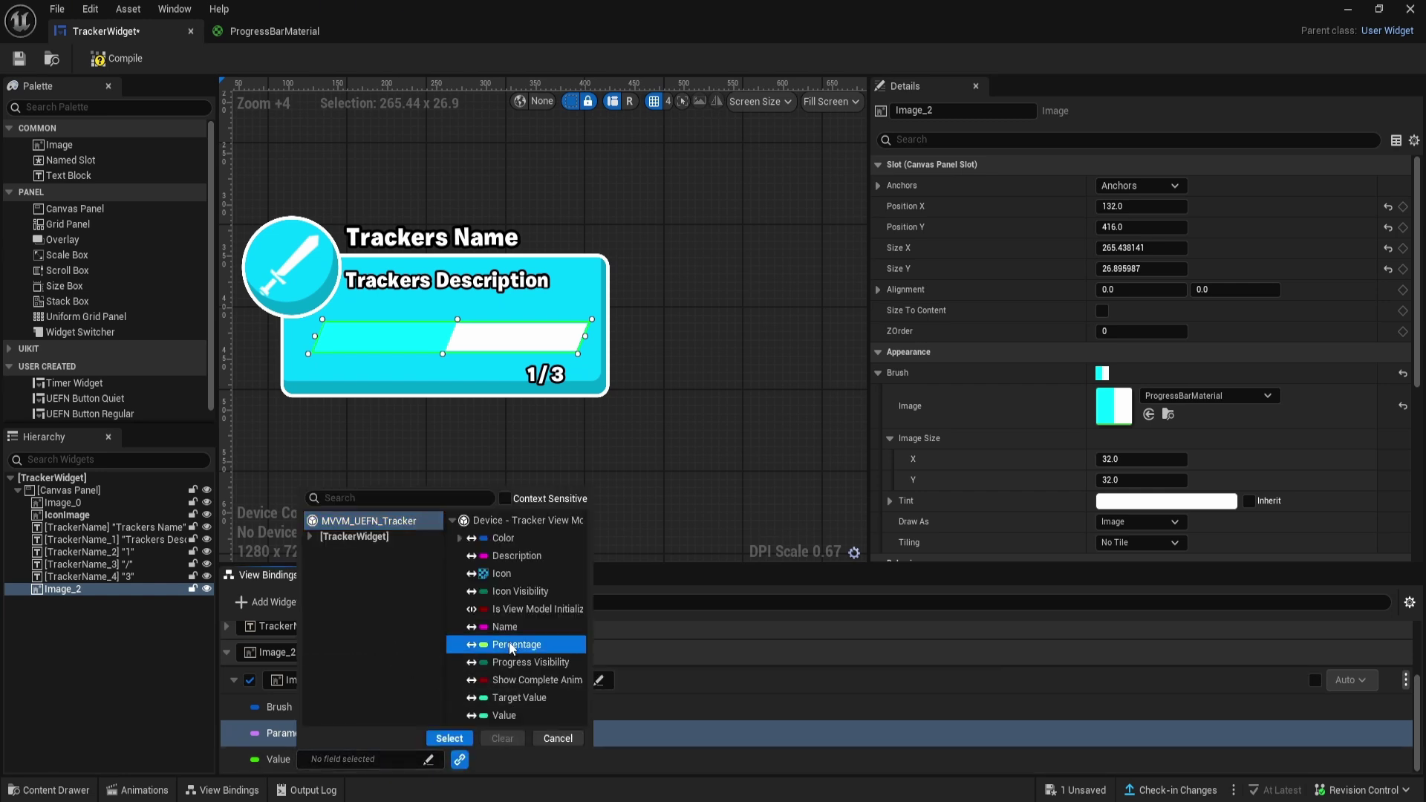
left_click(449, 738)
scroll(490, 342, "up", 5)
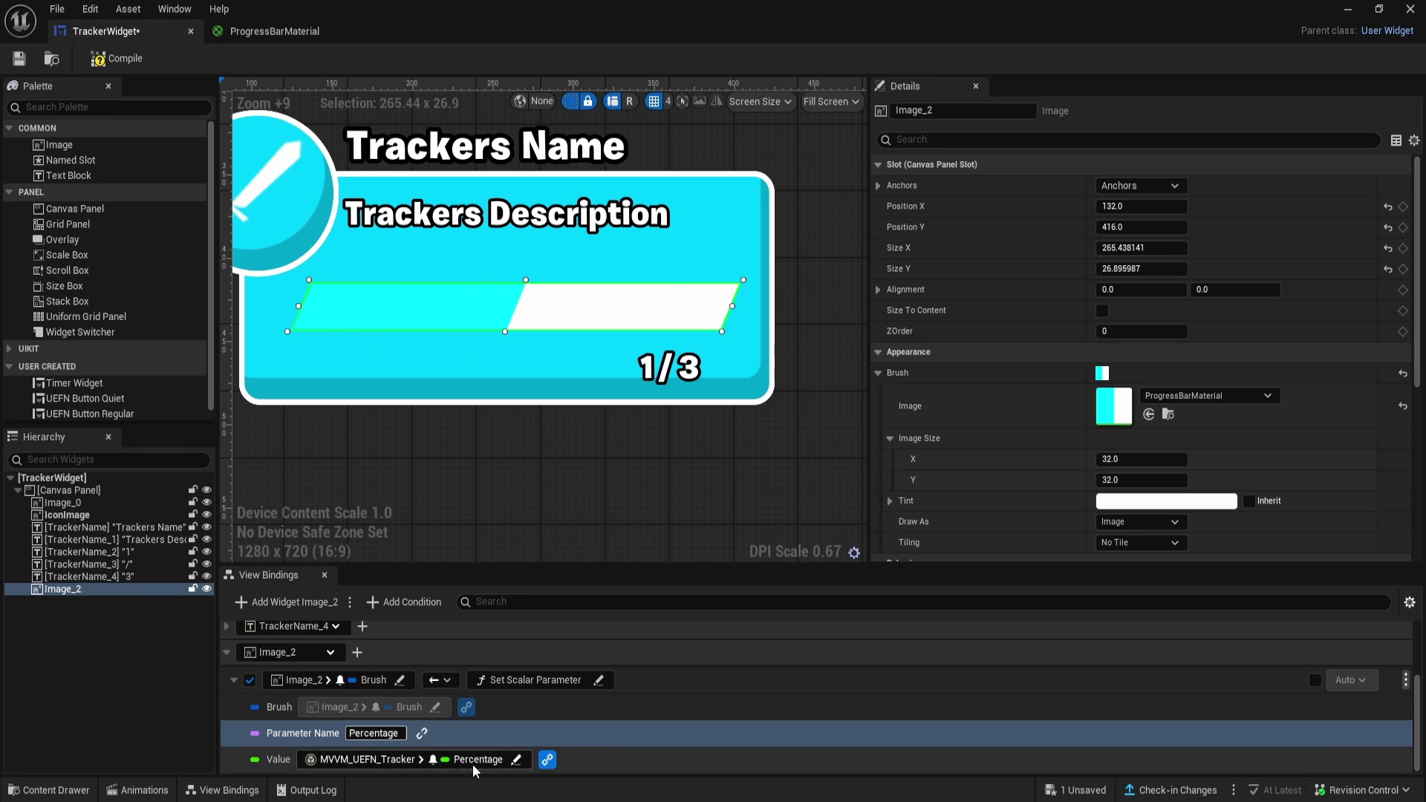
left_click(226, 653)
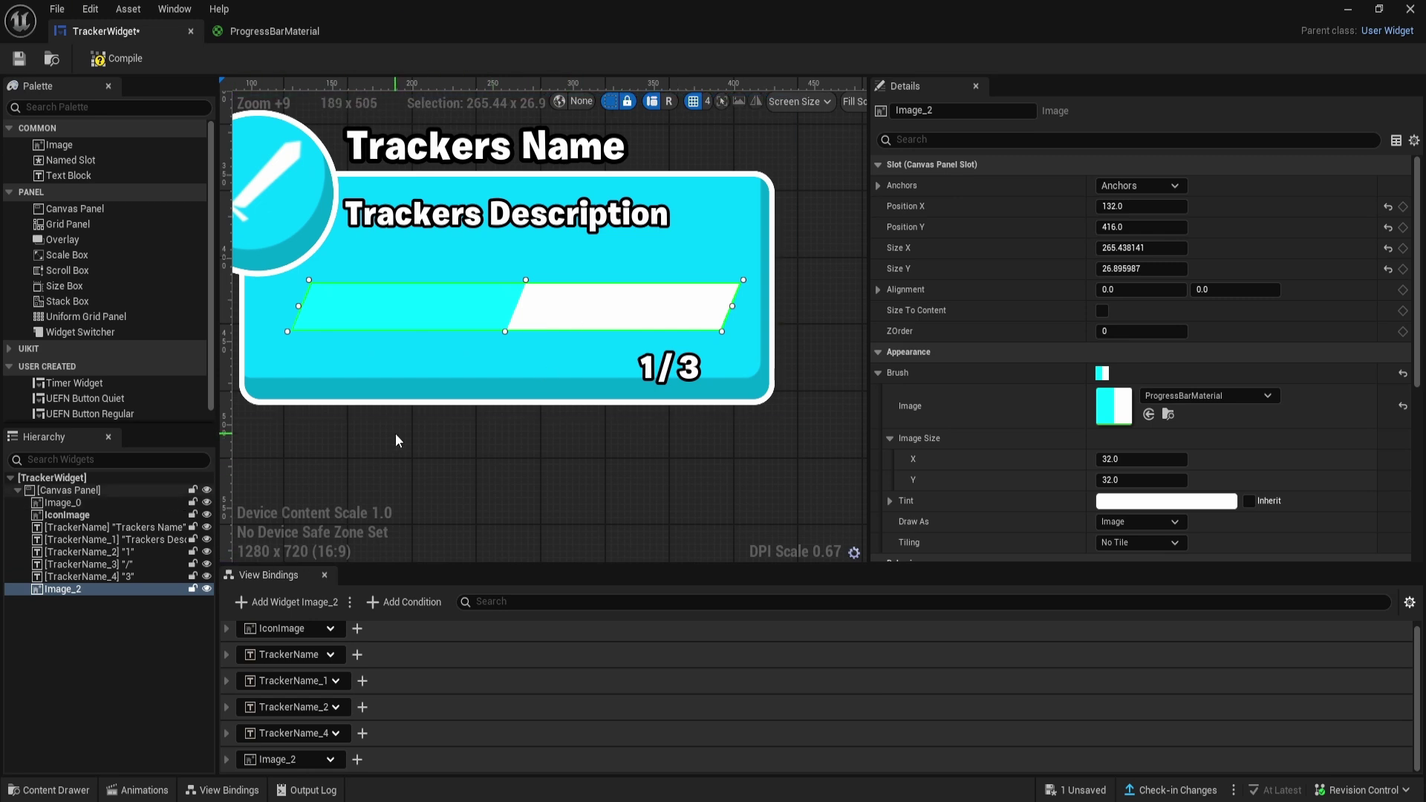
- Duplicate the progress bar Image_2 and place the copy directly over the original at position 132, 416
key("ctrl+v")
left_click(102, 589)
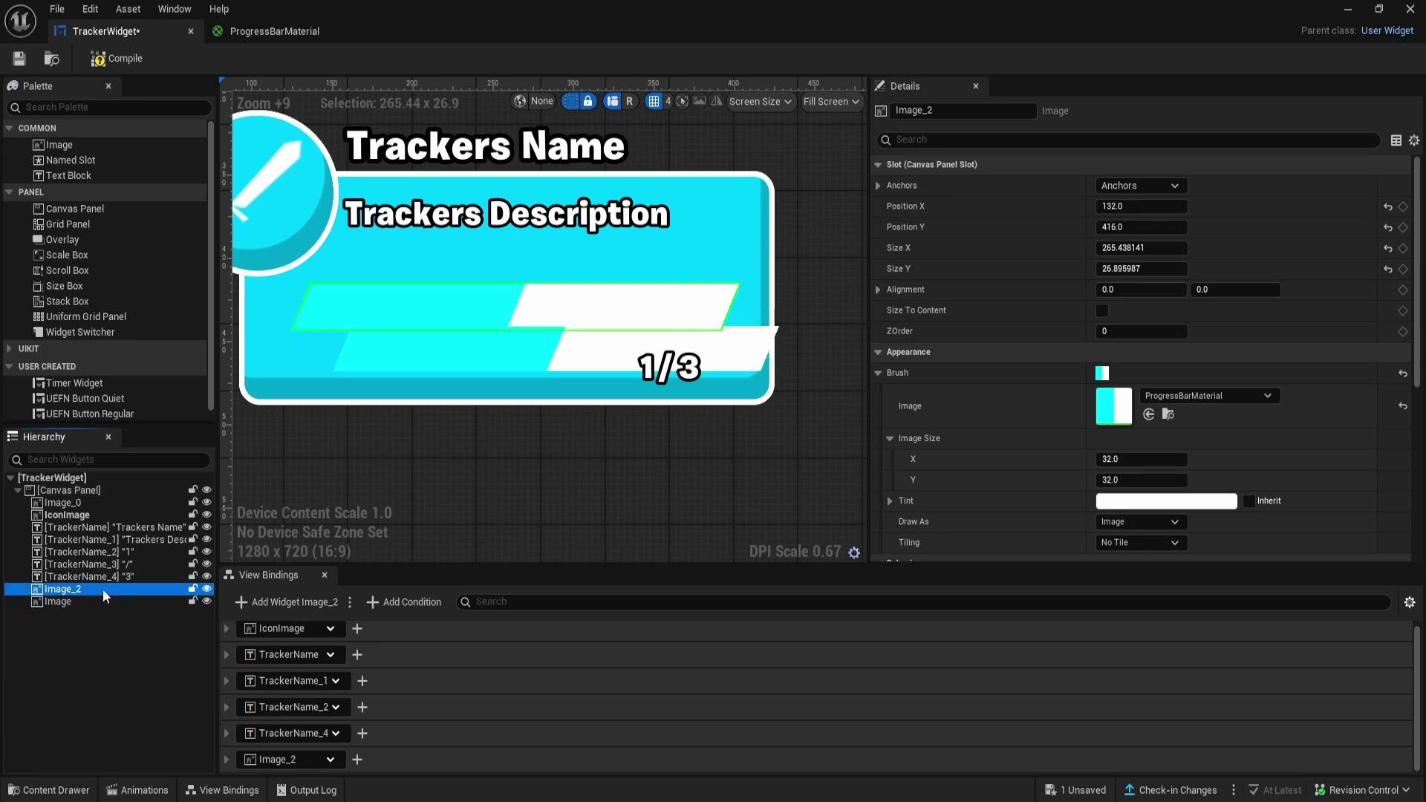
left_click(88, 602)
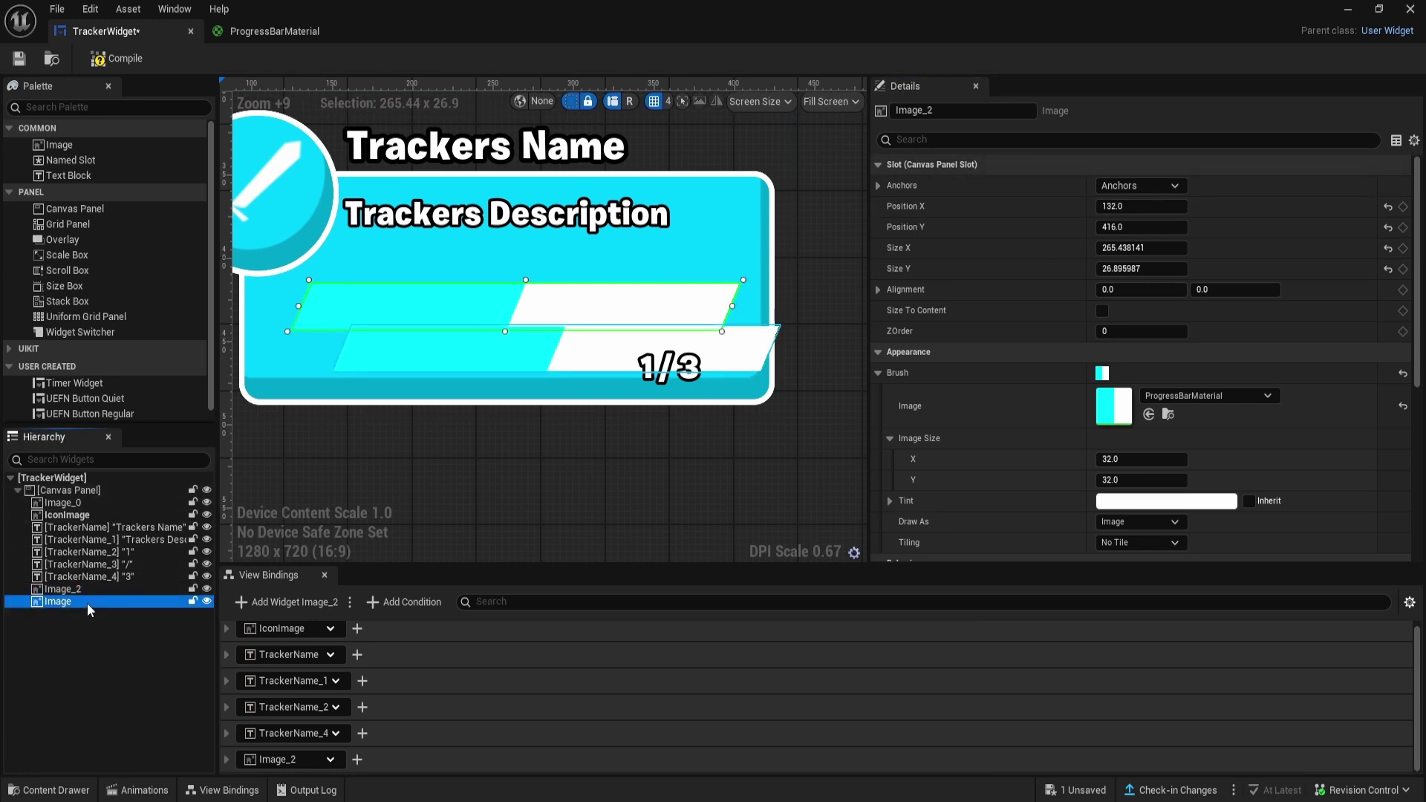
key("ctrl+v")
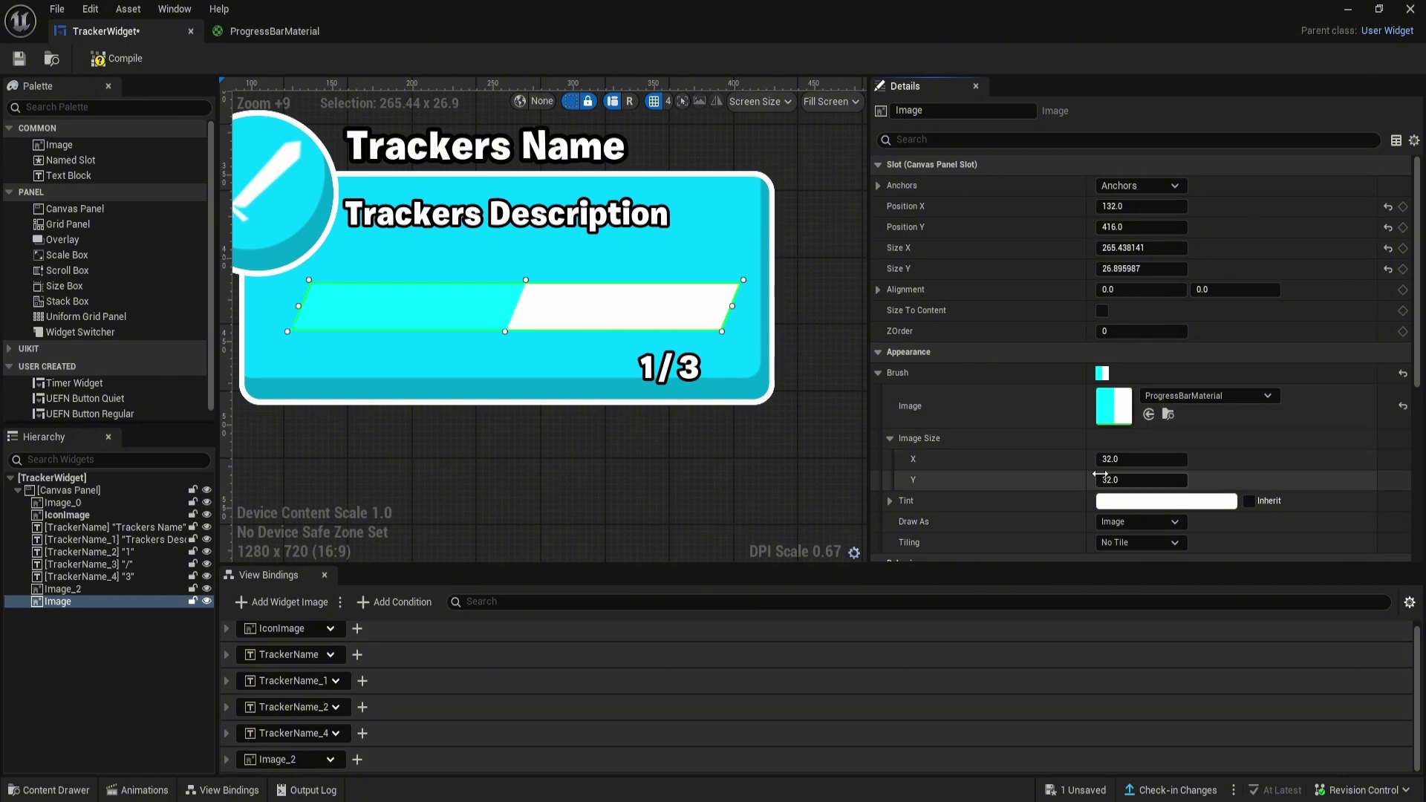
- Clear ProgressBarMaterial from the copied image's brush and tint the copy black
left_click(1200, 395)
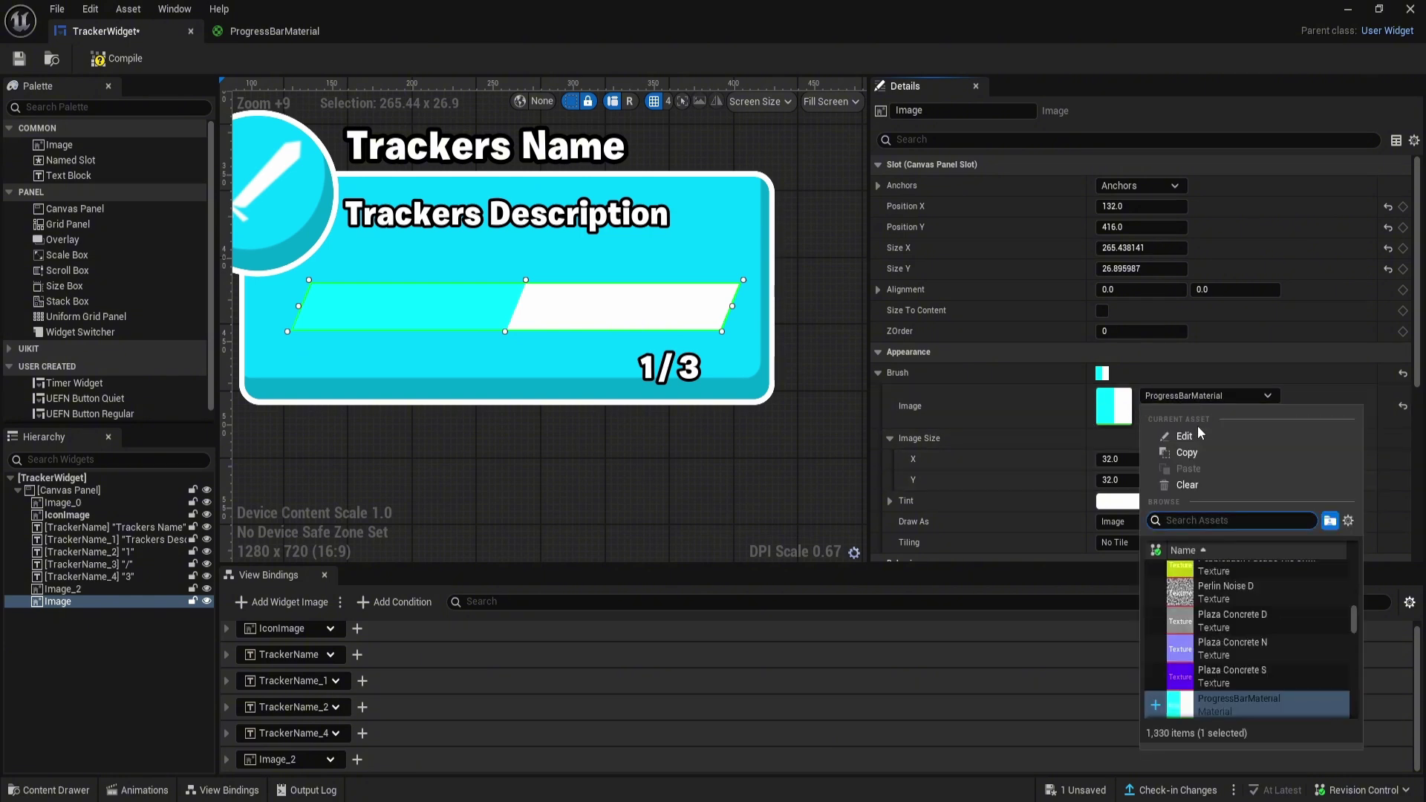
left_click(1213, 486)
scroll(525, 429, "down", 1)
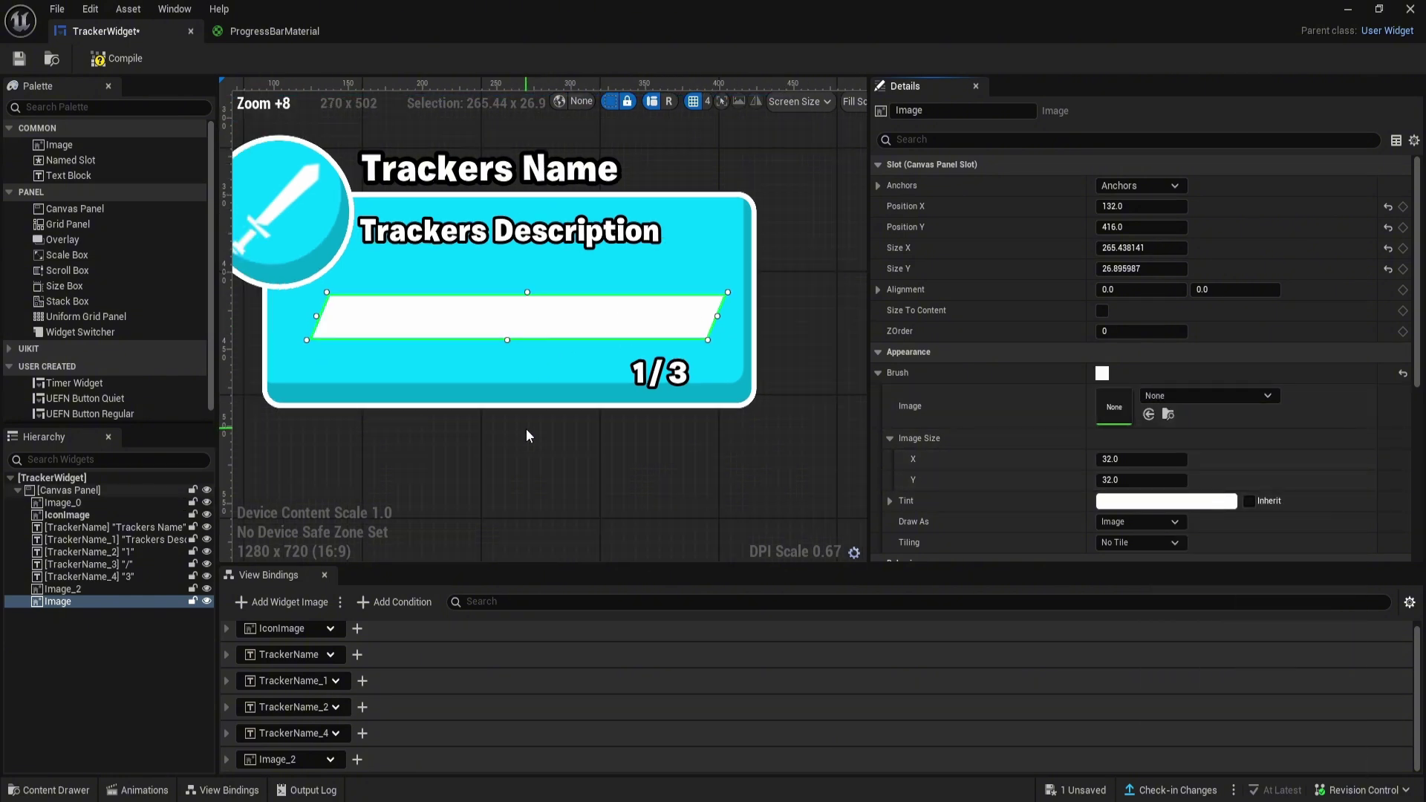
left_click(1172, 501)
left_click_drag(1065, 526, 1058, 664)
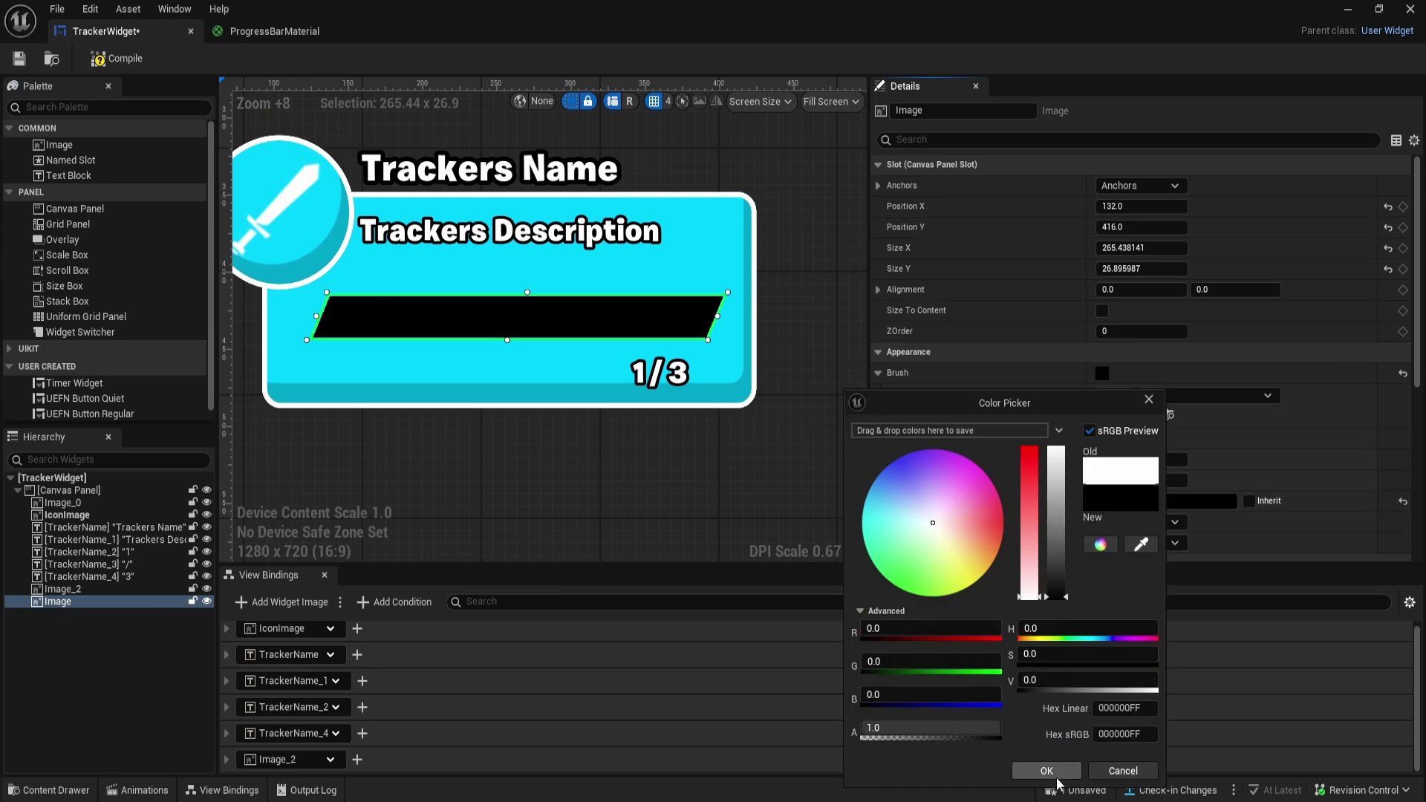
left_click(1057, 776)
- Set the ZOrder of Image_2 to 1 so the progress bar draws above its black copy
left_click(100, 589)
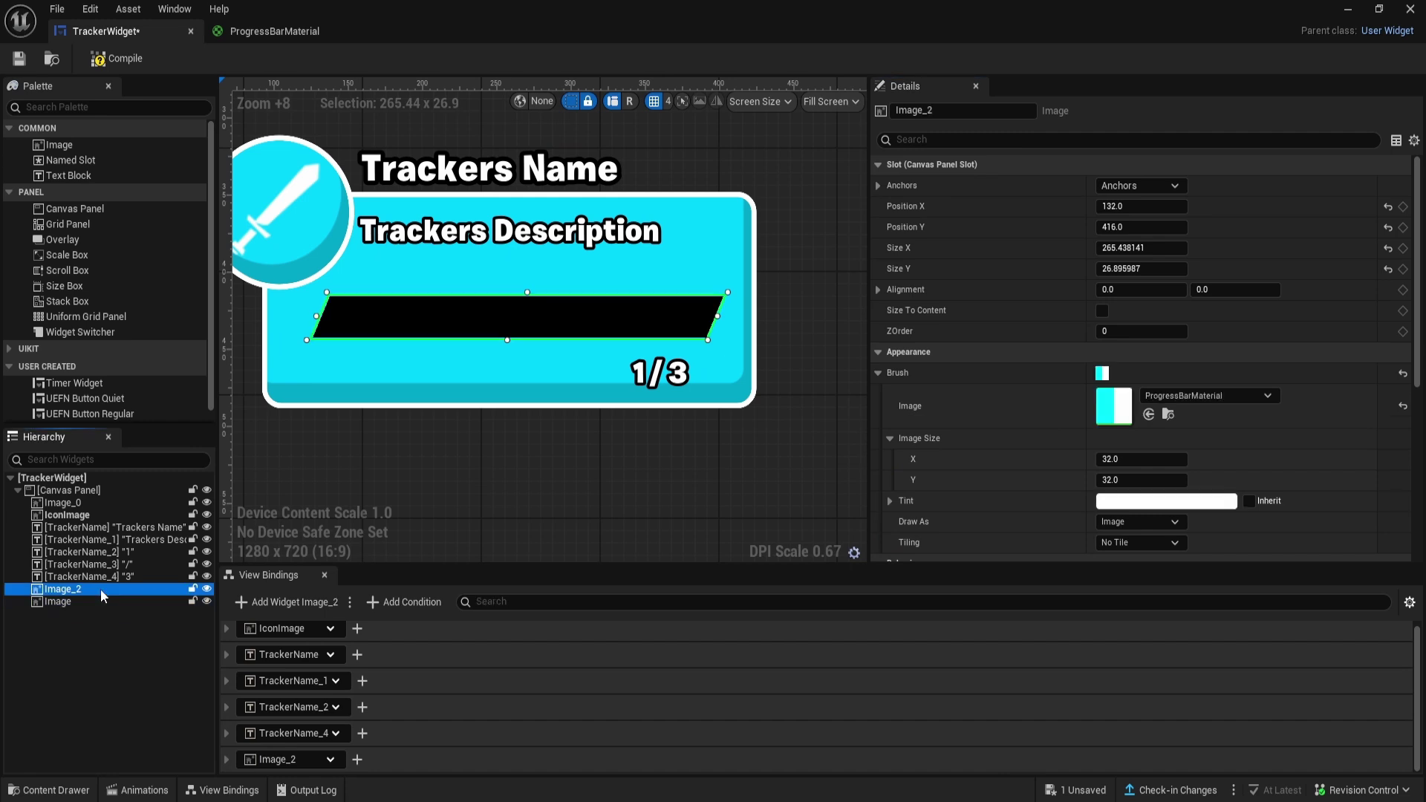
left_click(1140, 327)
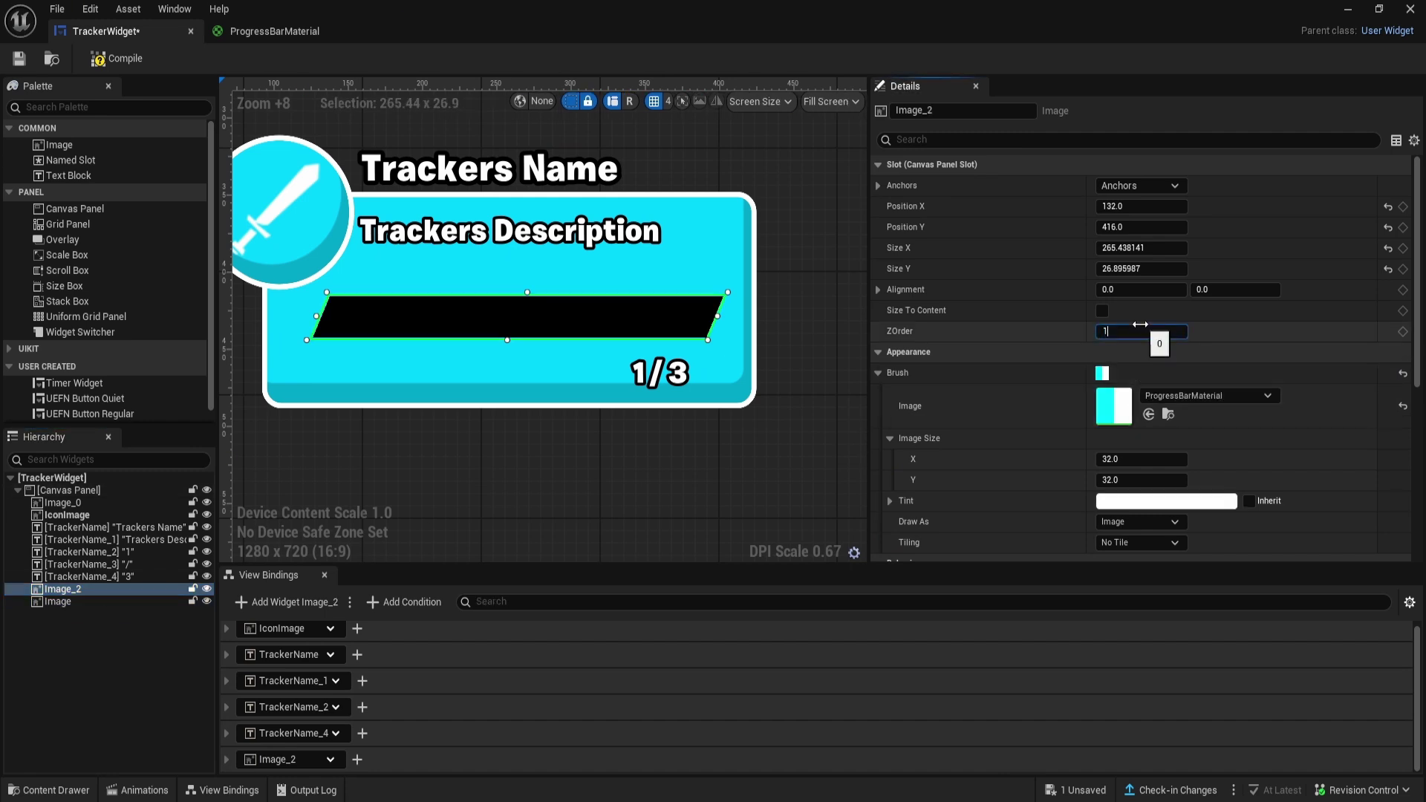
type("1")
key("Return")
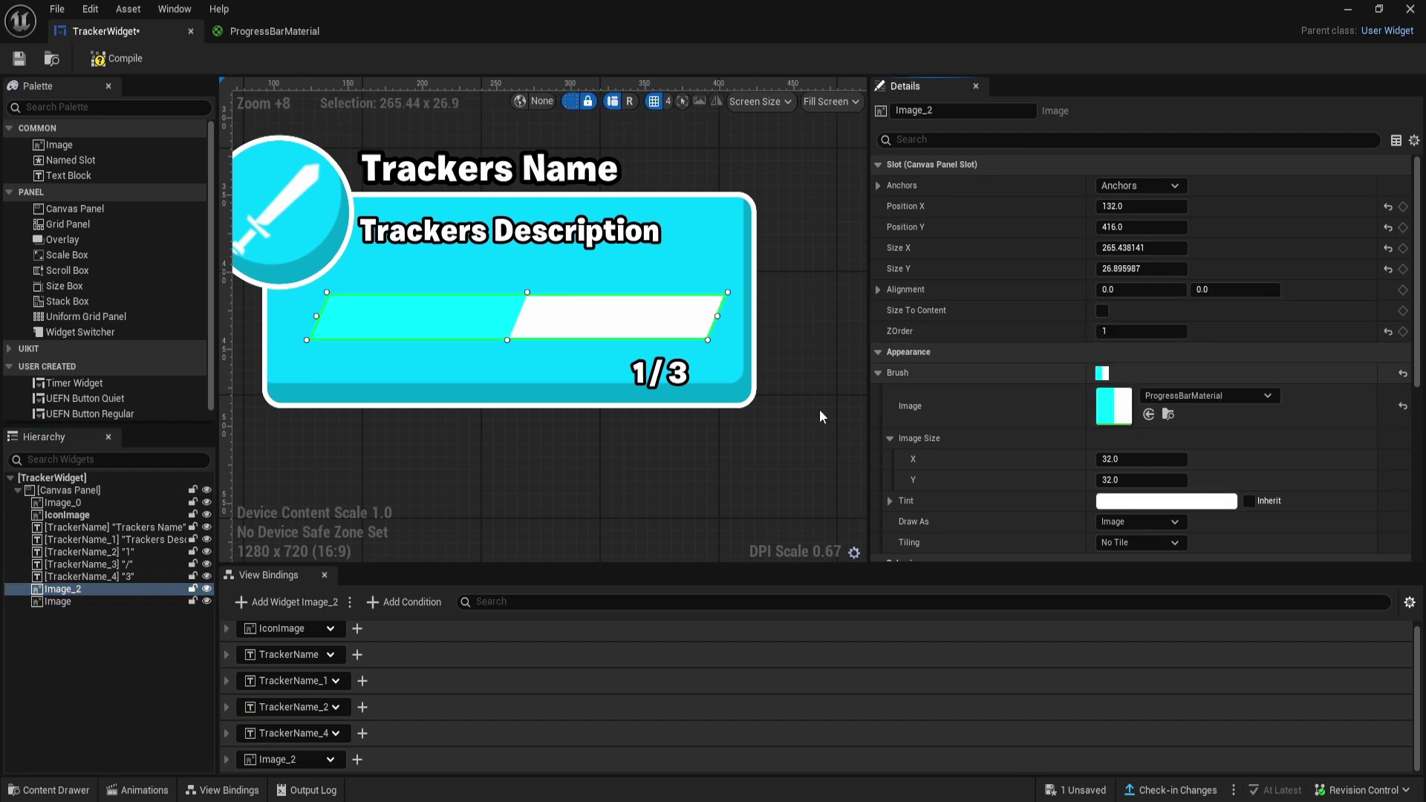
- Resize the black copy to 275 by 35 and move it to position 128, 412 to outline the progress bar
left_click(101, 602)
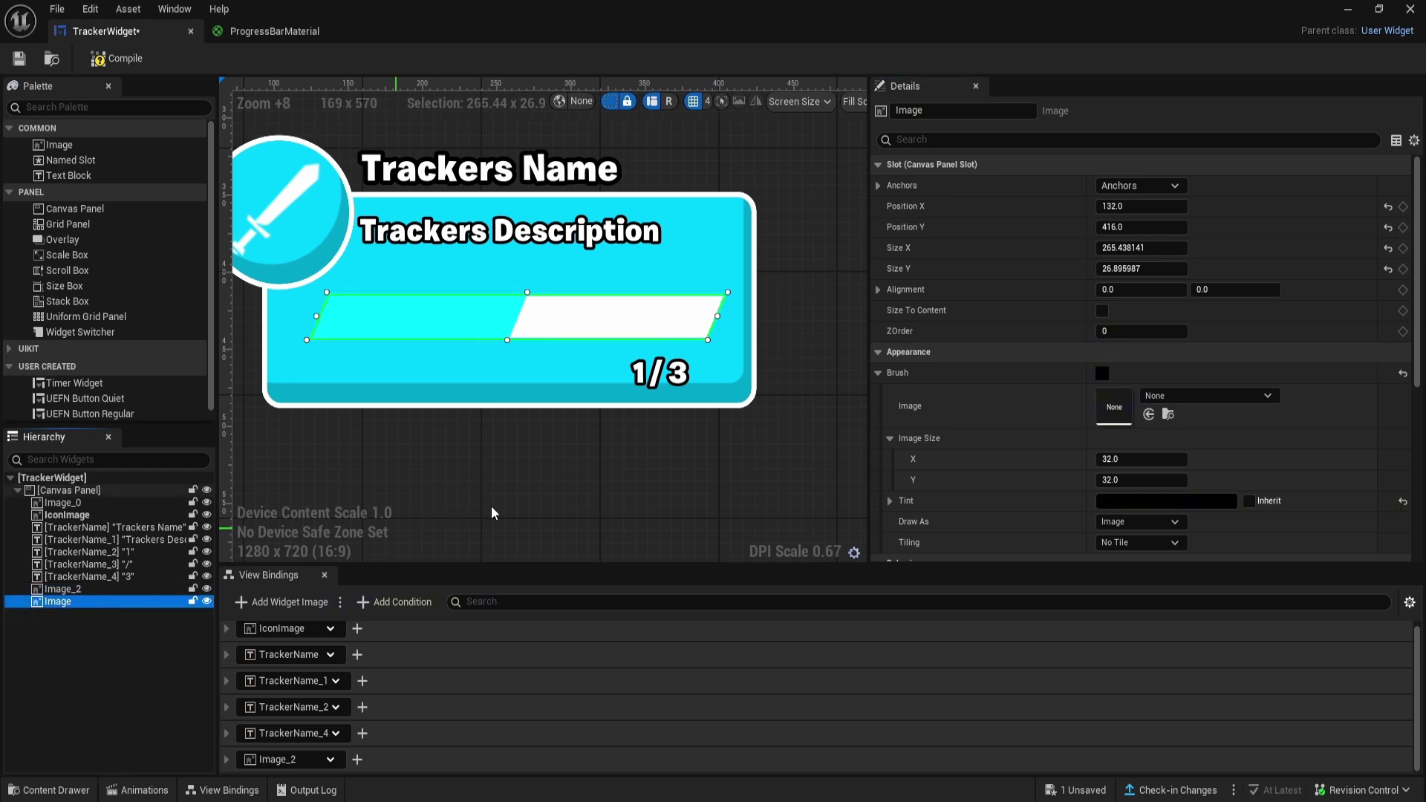
left_click(1156, 249)
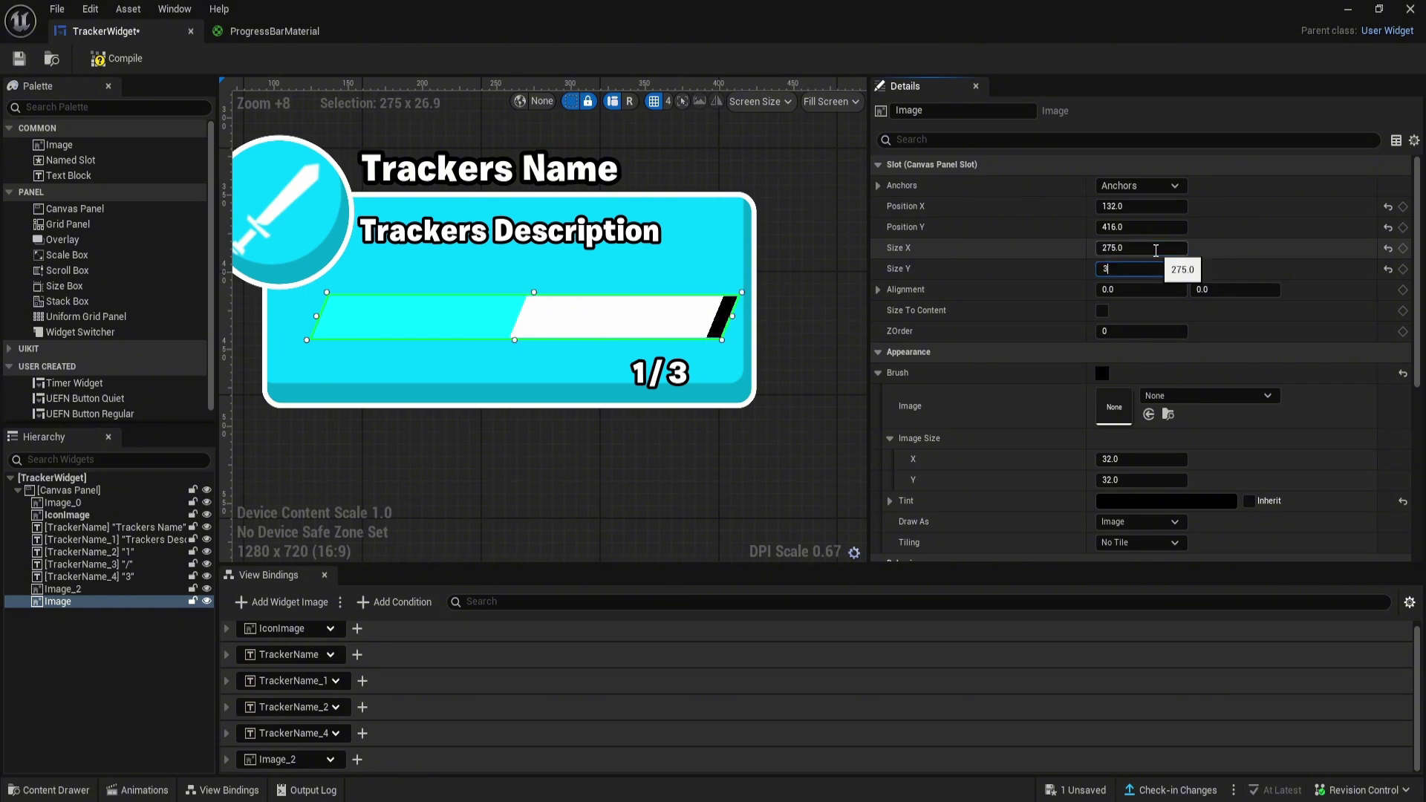
key("Return")
scroll(726, 321, "up", 4)
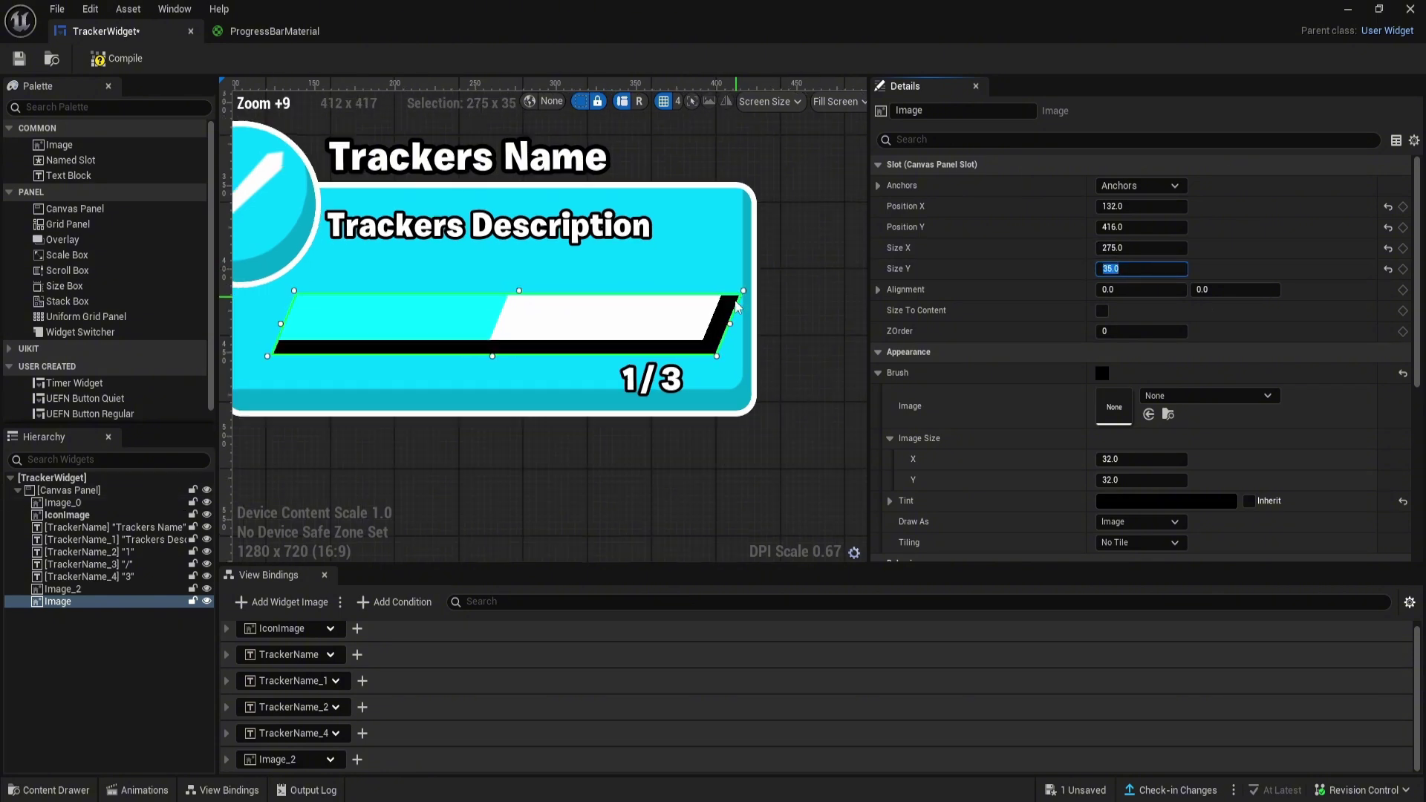
left_click_drag(726, 321, 691, 365)
scroll(690, 365, "down", 5)
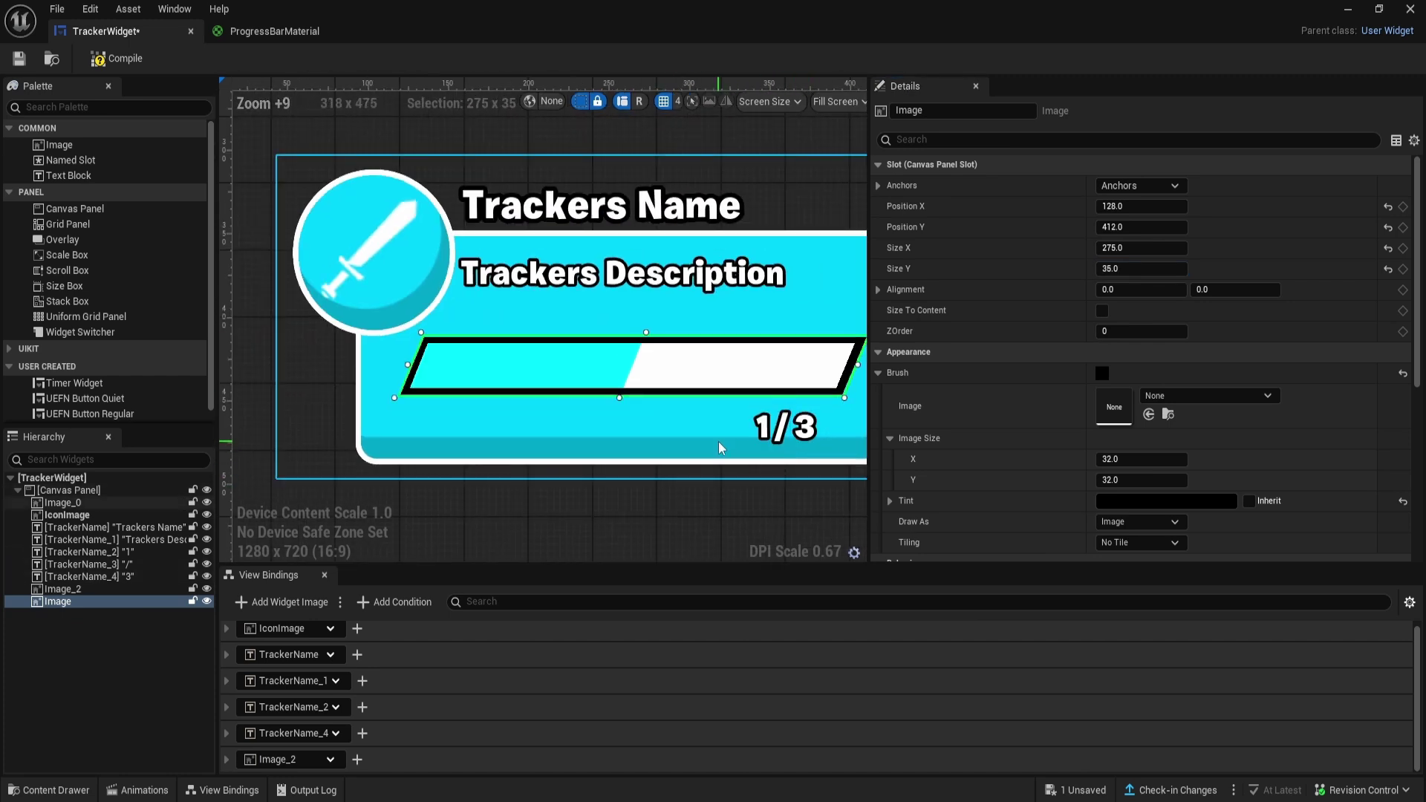
- Deselect the outline image, then compile and save TrackerWidget
right_click_drag(642, 420, 649, 418)
left_click(620, 140)
scroll(620, 140, "down", 2)
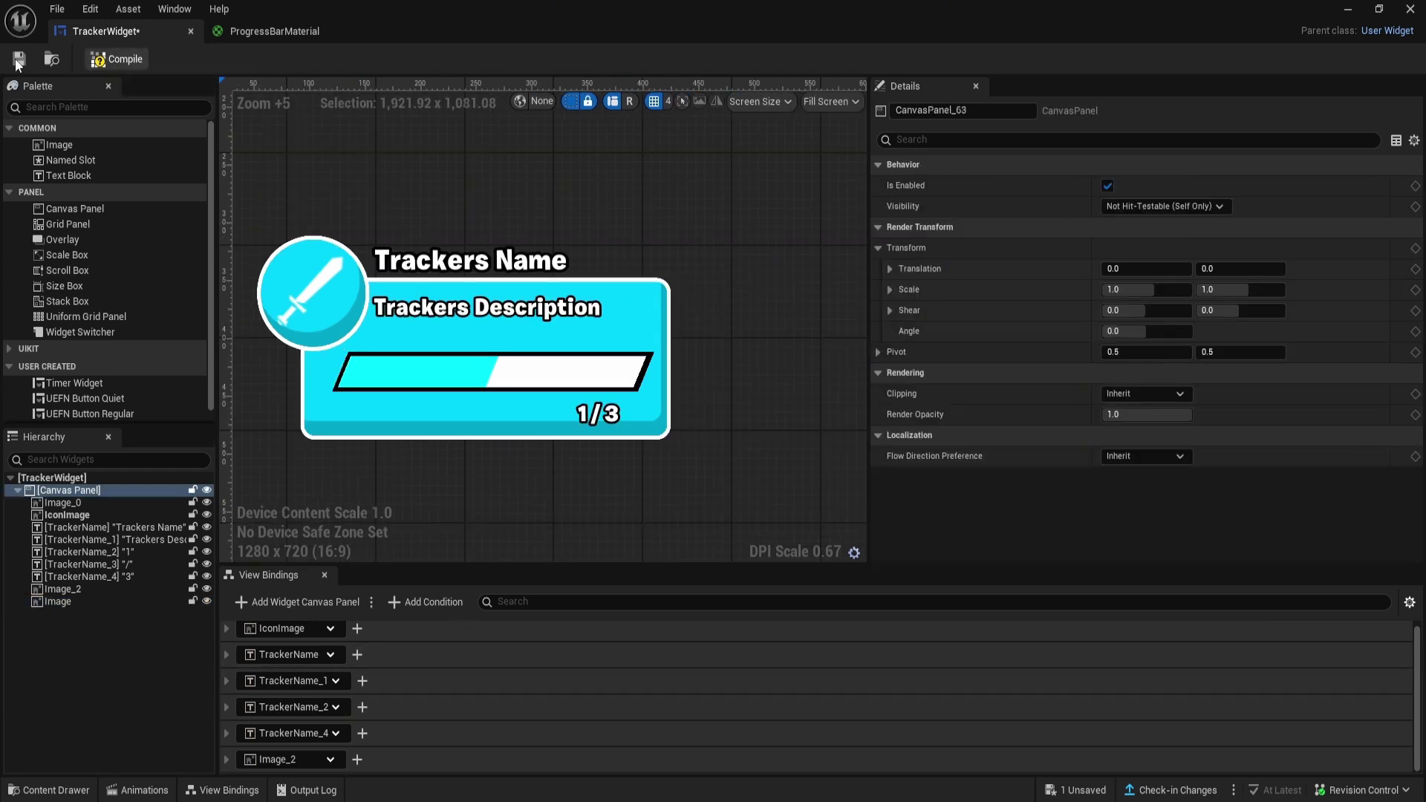
left_click(18, 59)
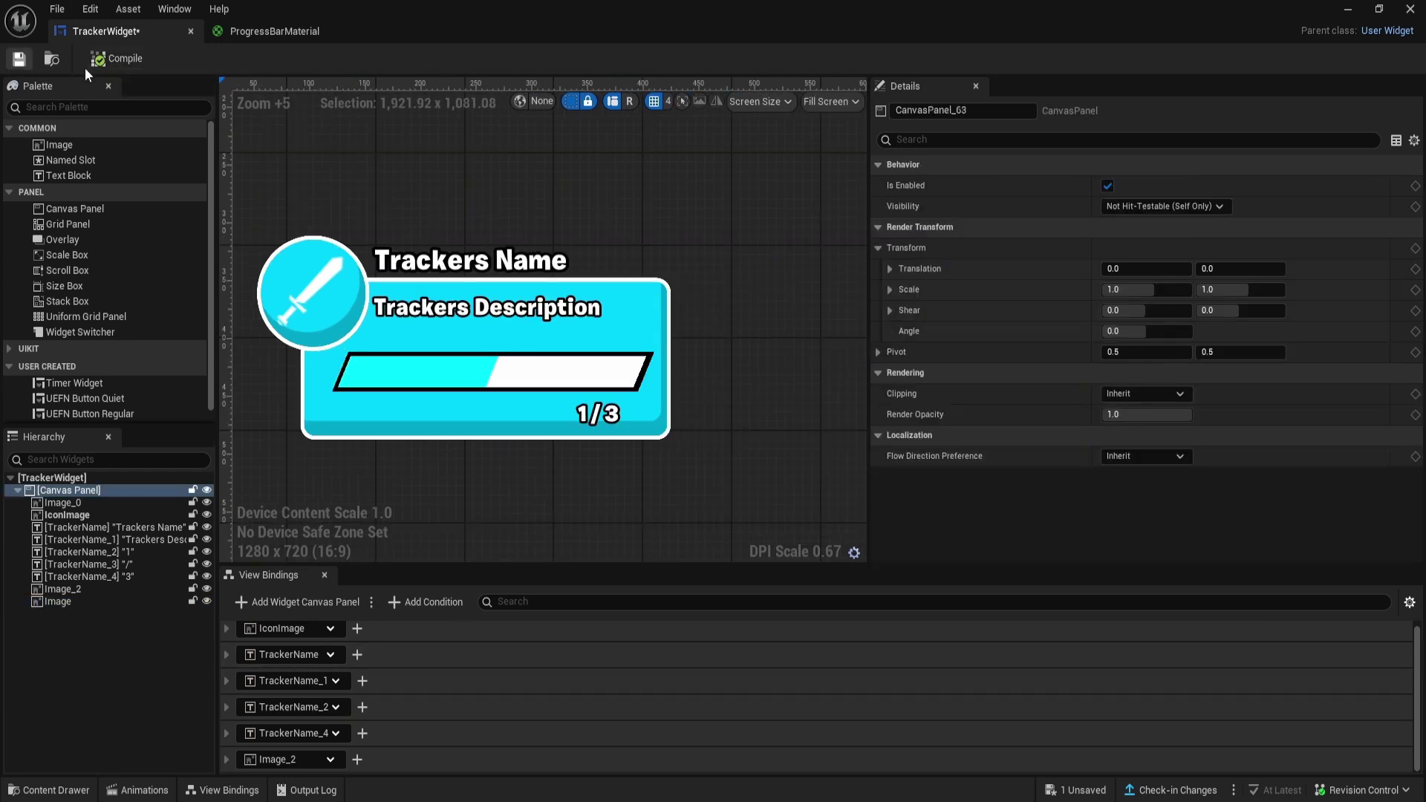
- Return to the level editor and select the Tracker device to view its user options
left_click(1349, 10)
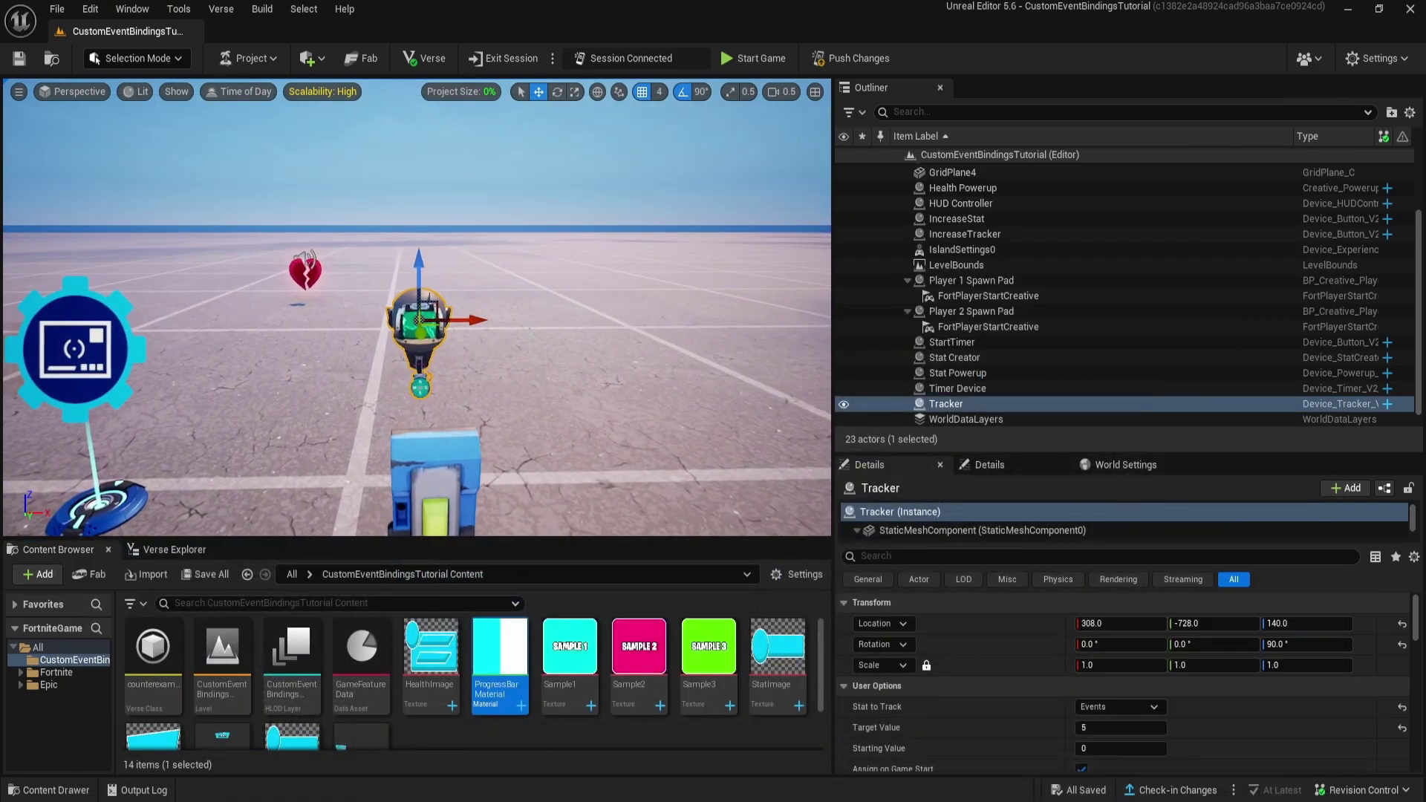
scroll(1031, 719, "down", 2)
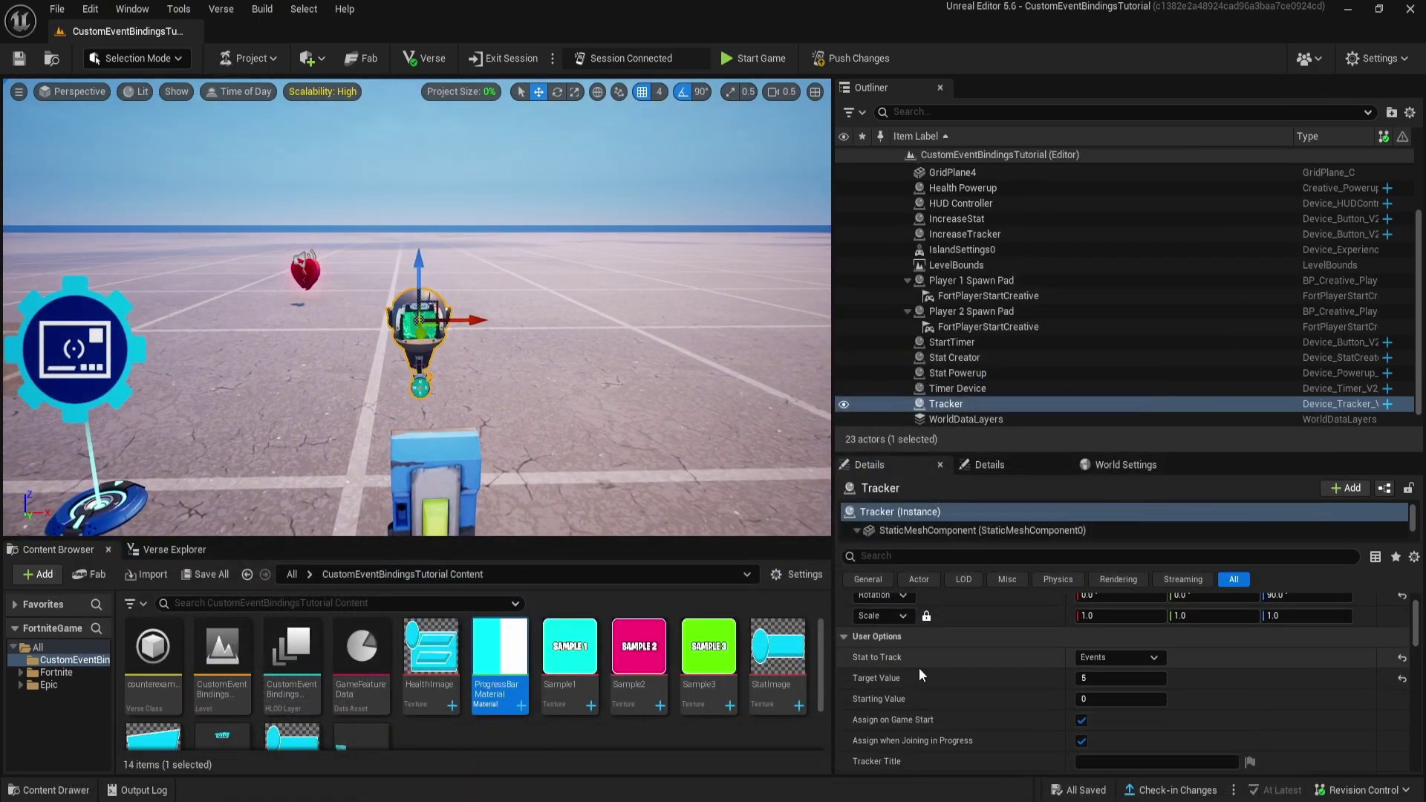
right_click_drag(375, 326, 445, 401)
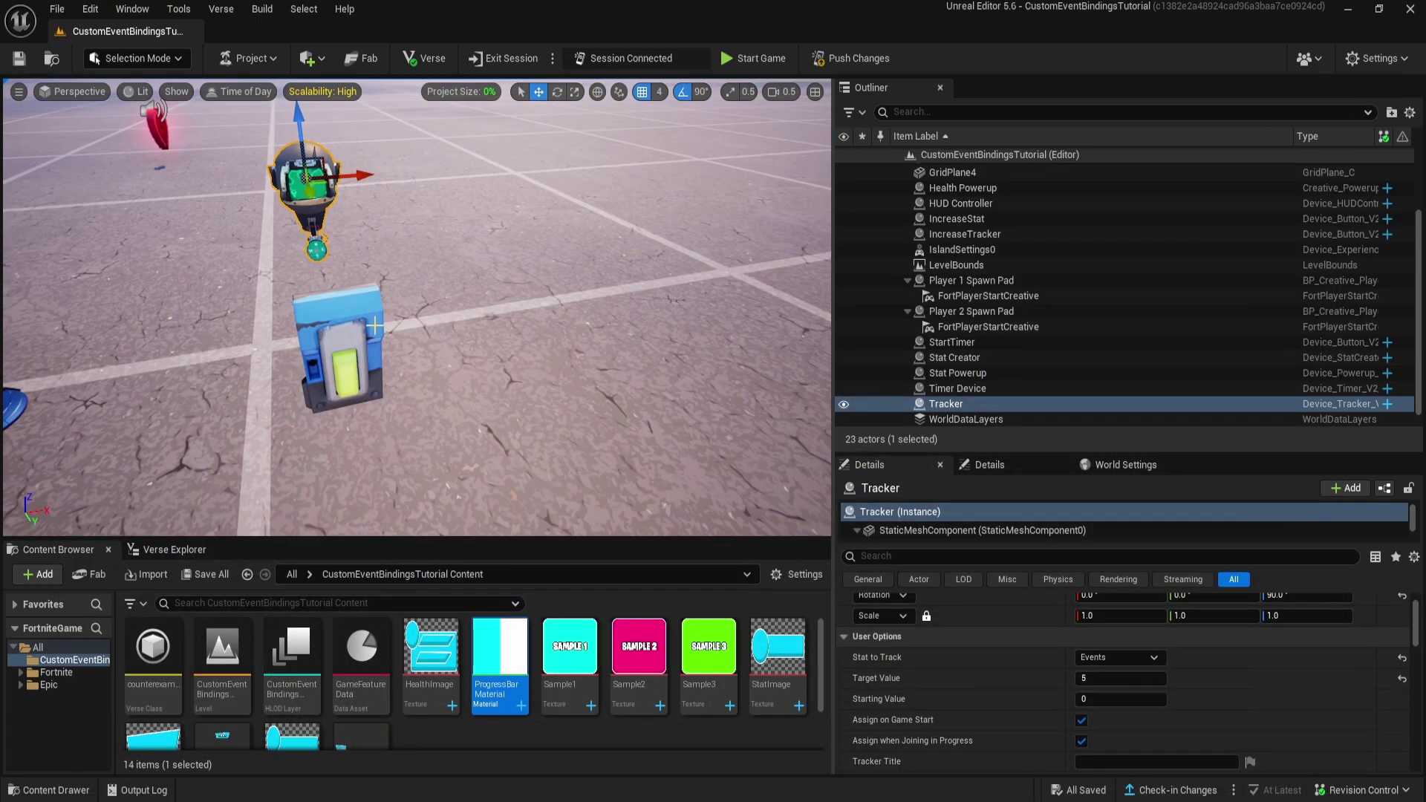
left_click(320, 331)
left_click(945, 403)
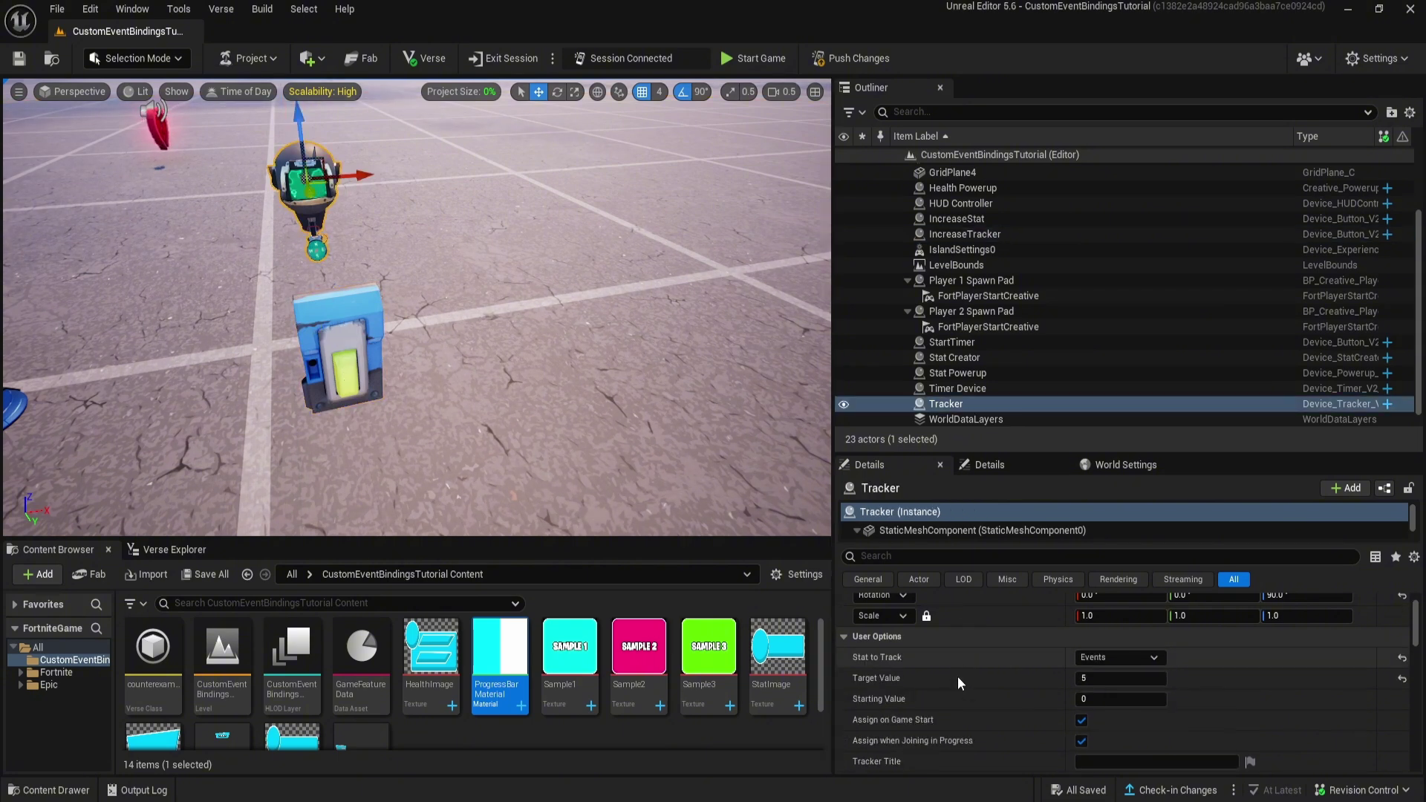
- Set the Tracker device's title to "Progress" and its description text to "This tracker tracks progress"
scroll(956, 675, "down", 2)
scroll(962, 694, "down", 2)
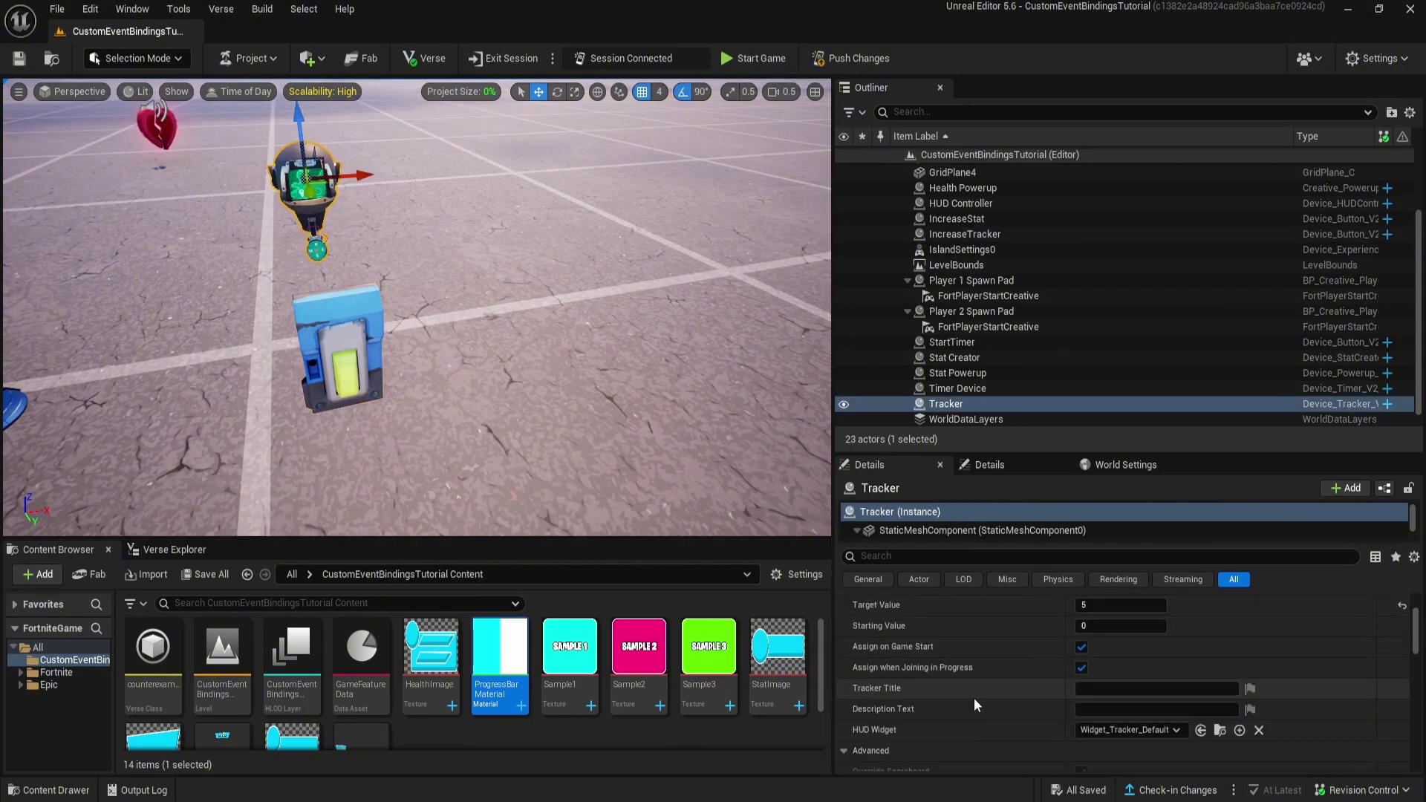
left_click(1091, 664)
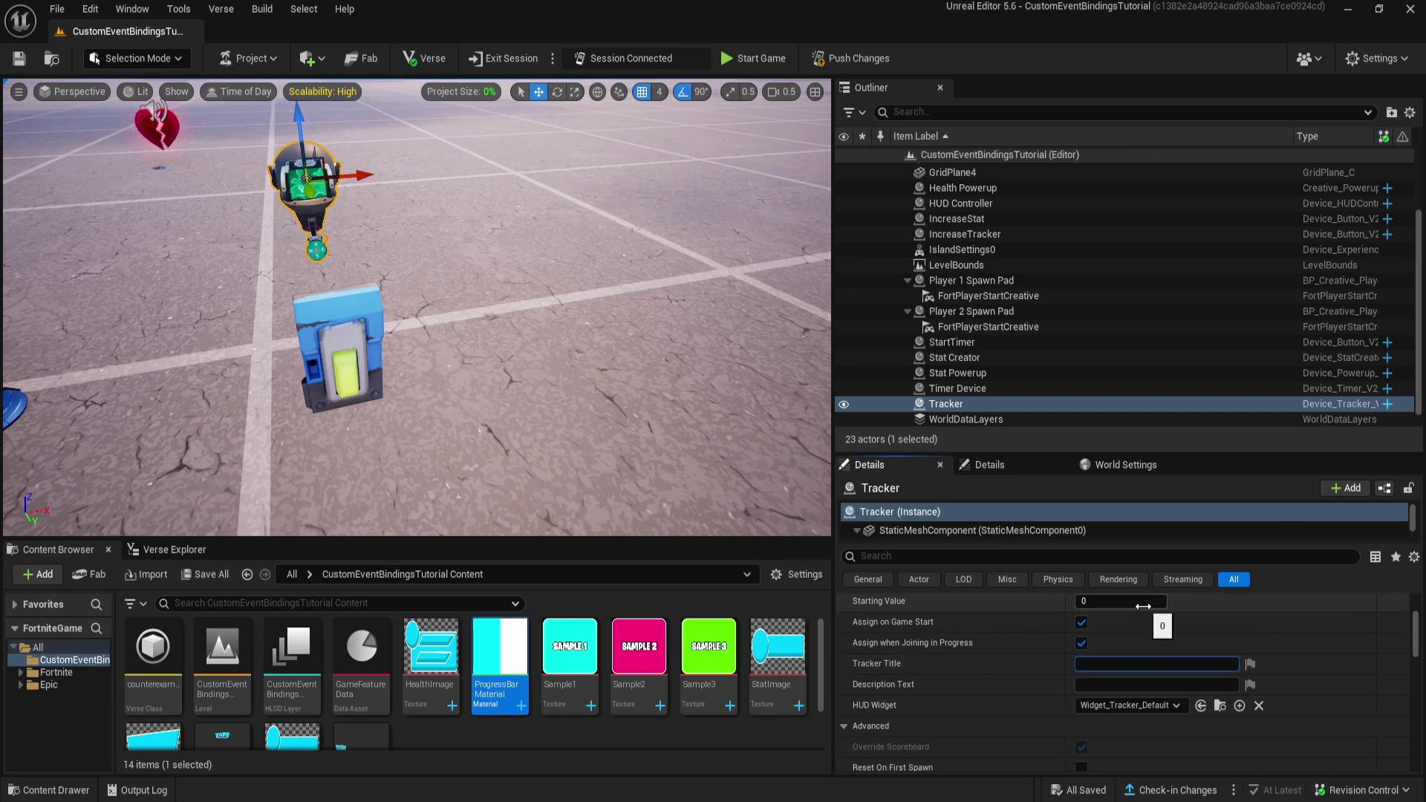
type("Progress")
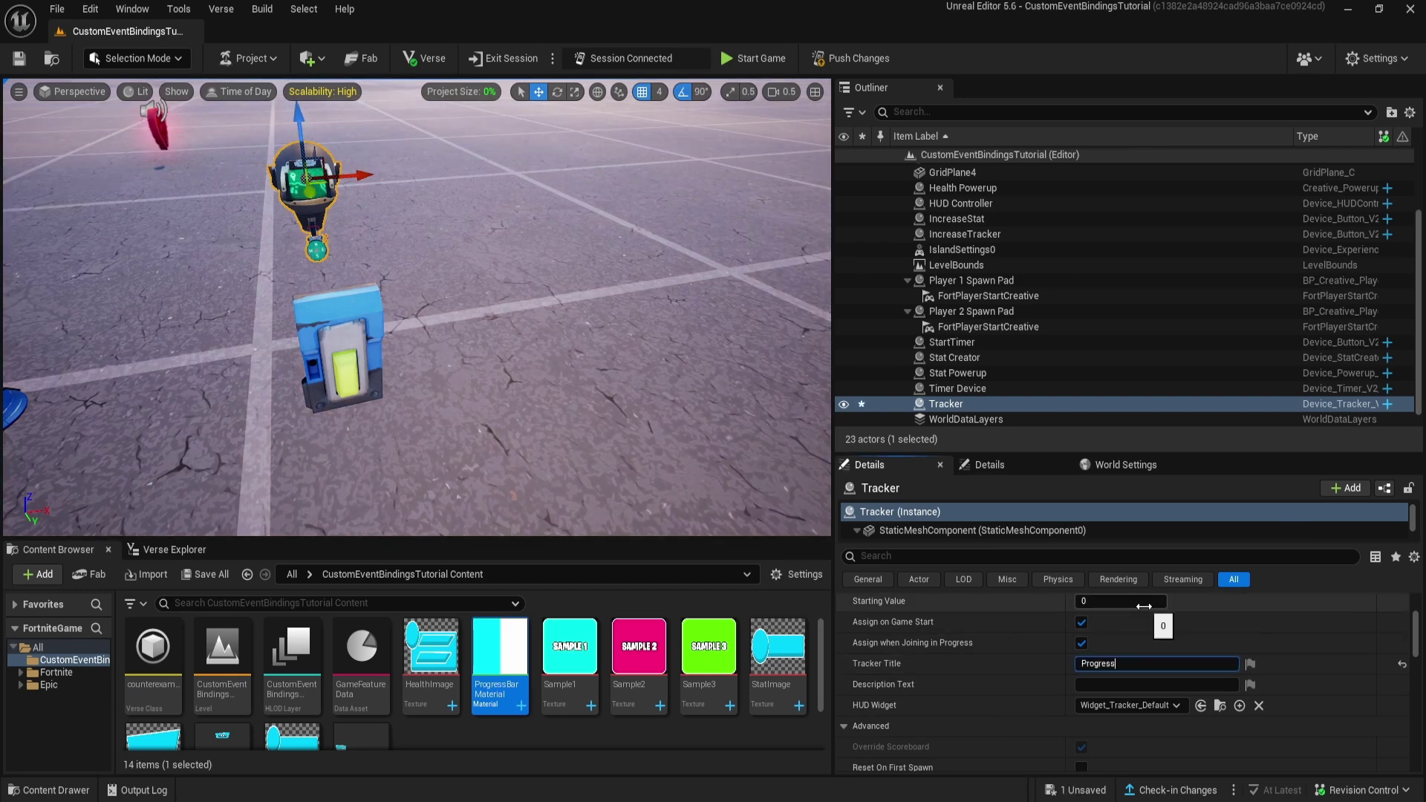
key("Tab")
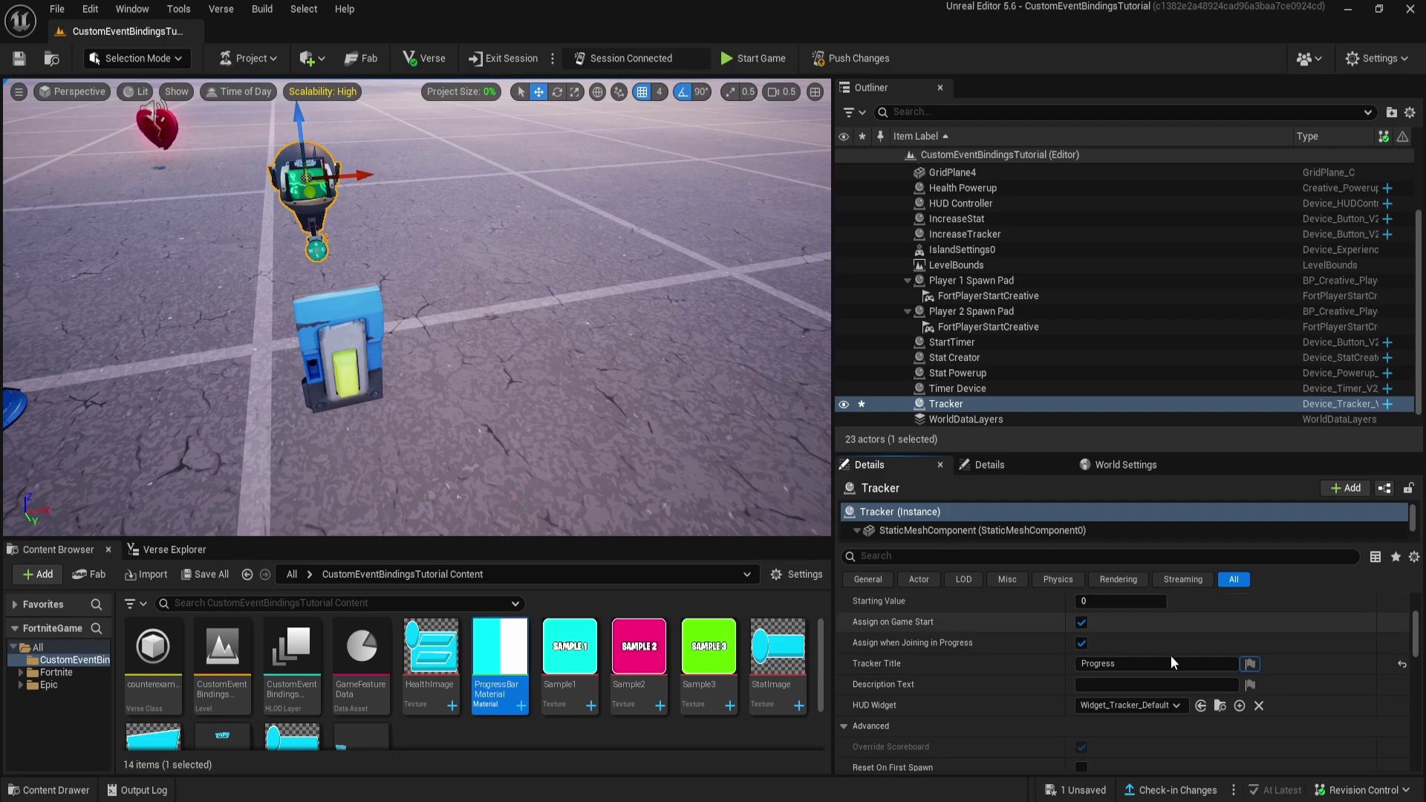
type("This t")
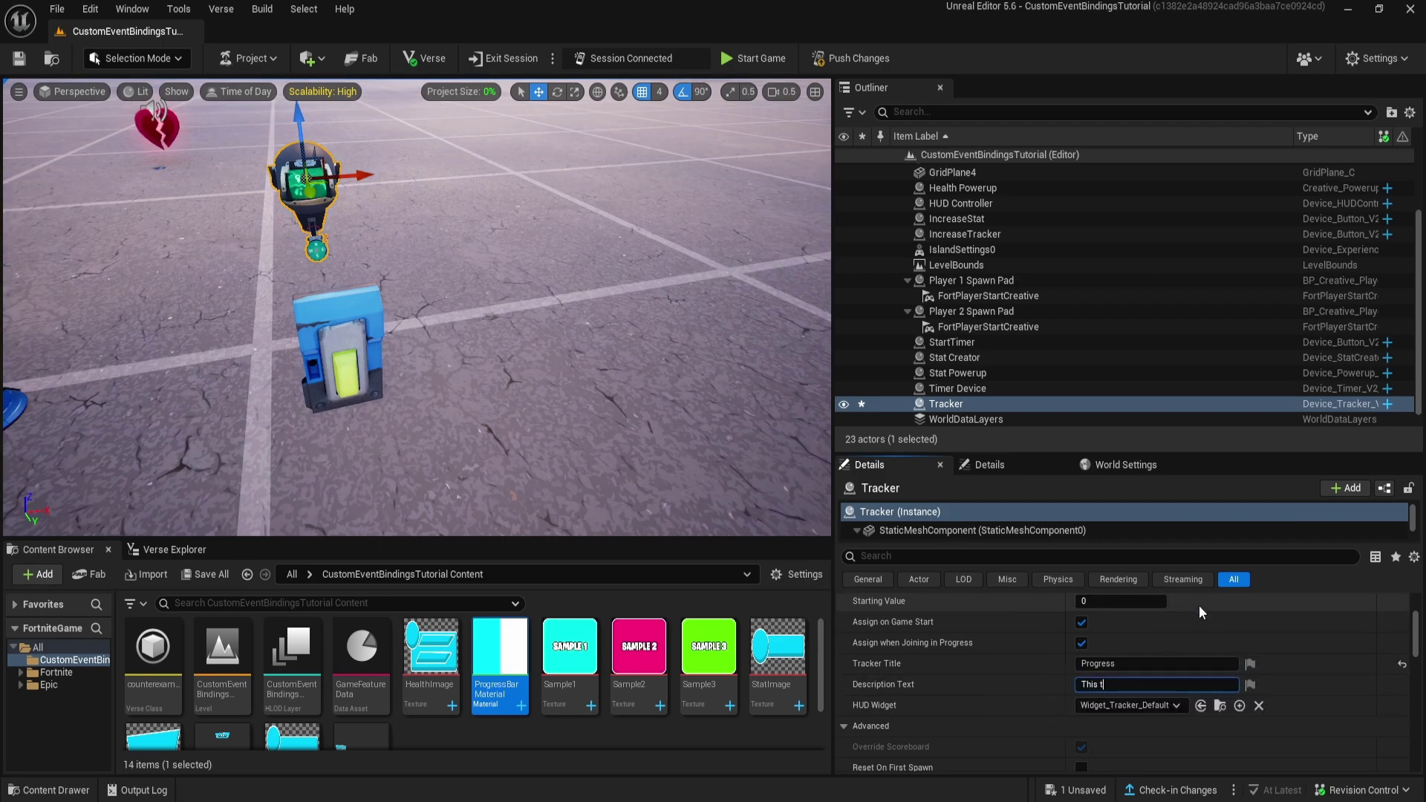
type("racker tracks progress")
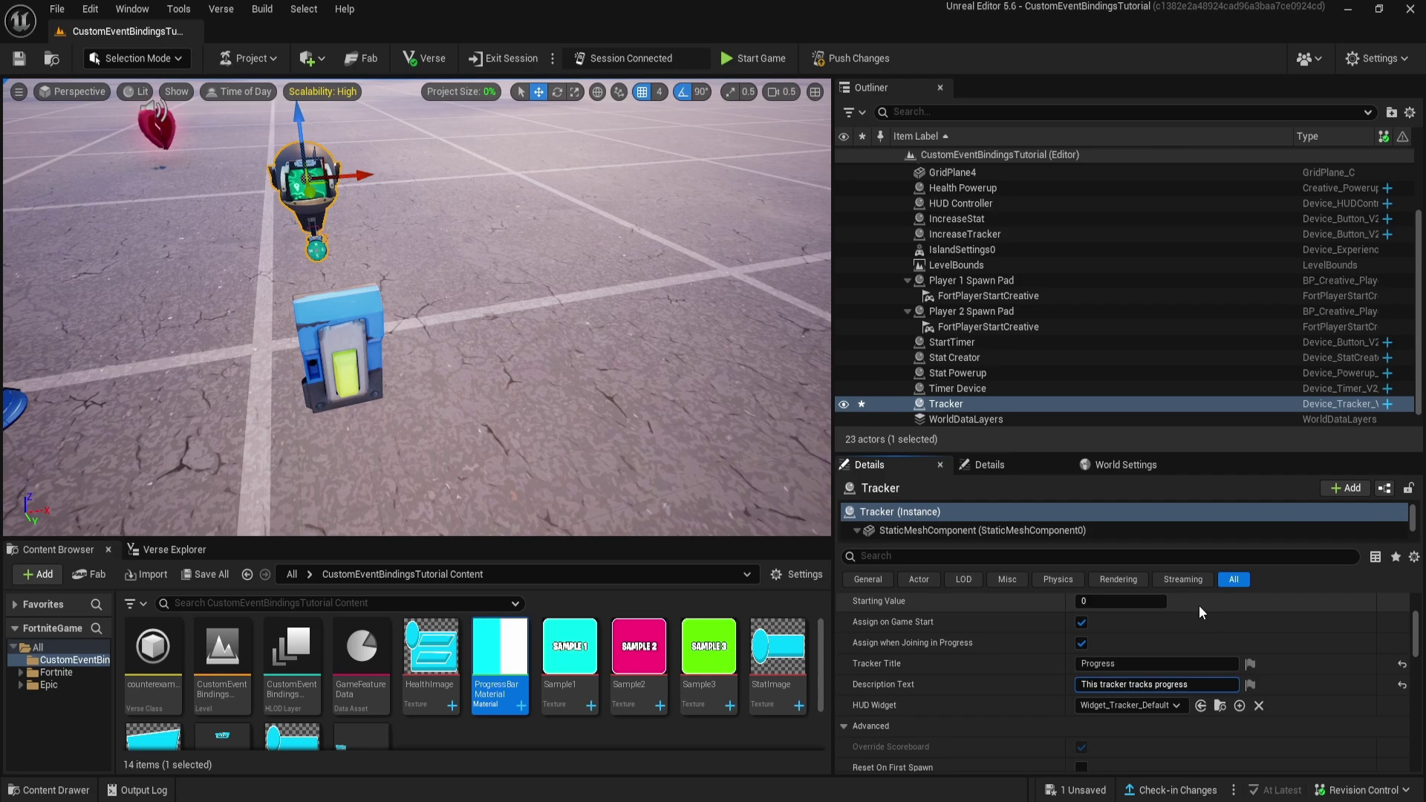
scroll(870, 690, "down", 1)
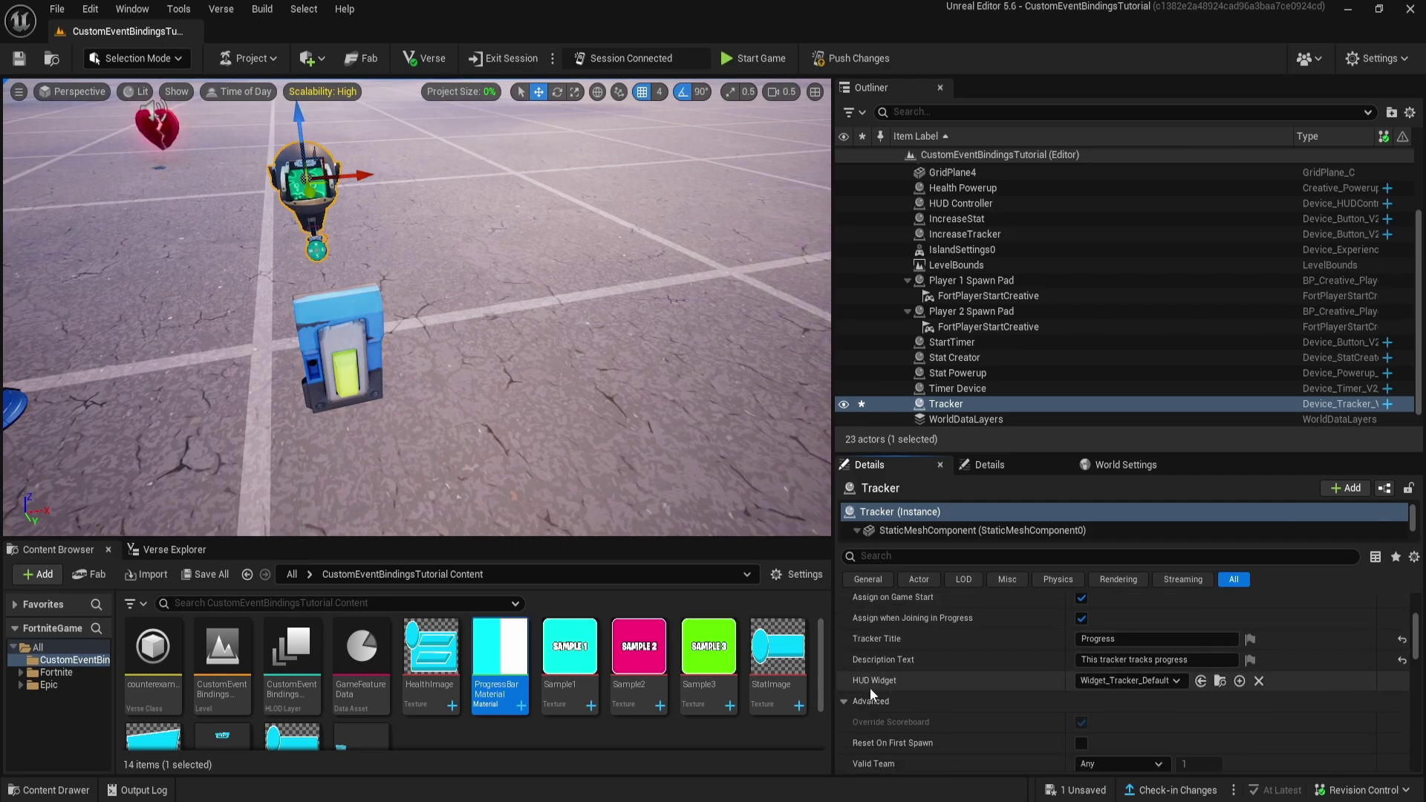
- Assign TrackerWidget as the Tracker device's HUD widget and review the remaining user options
left_click(1102, 680)
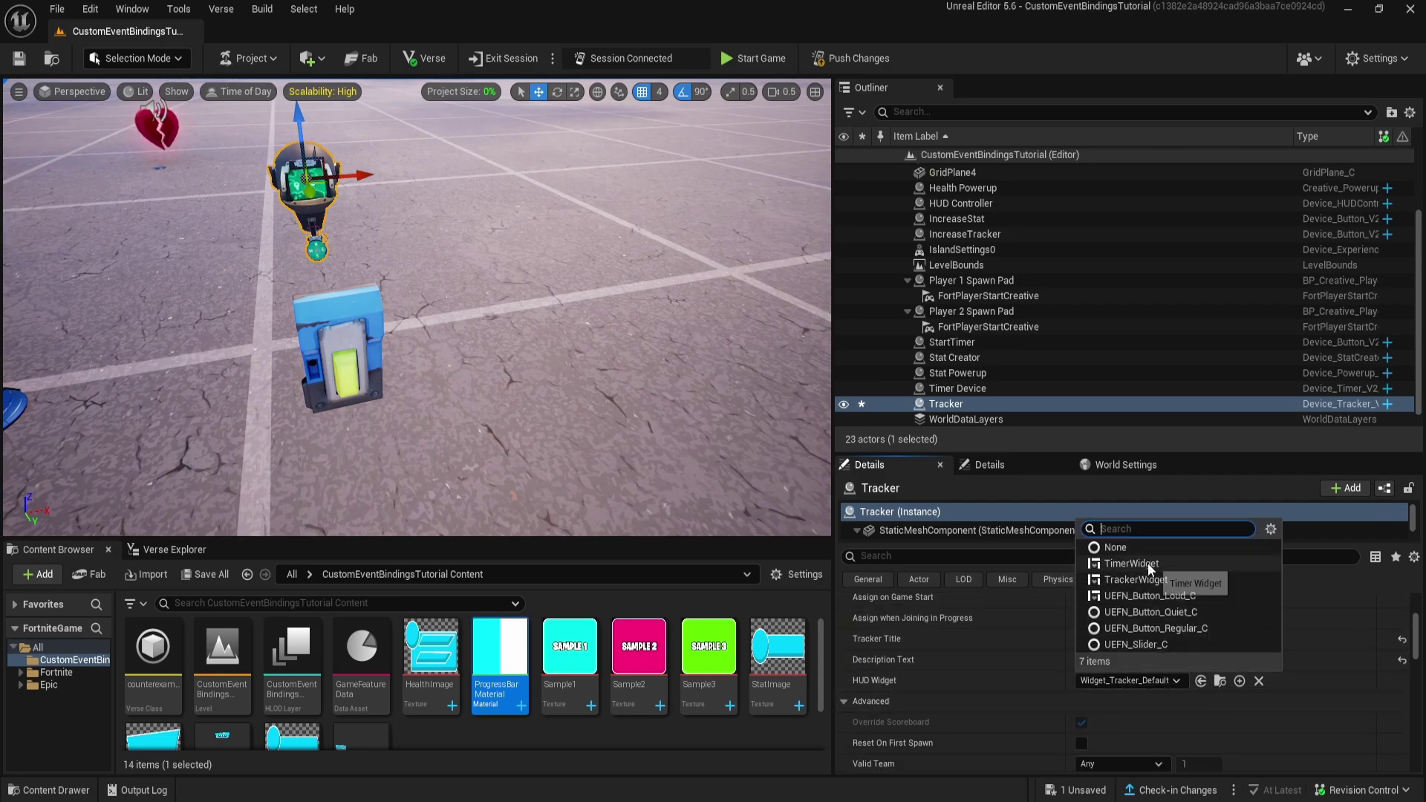
left_click(1188, 580)
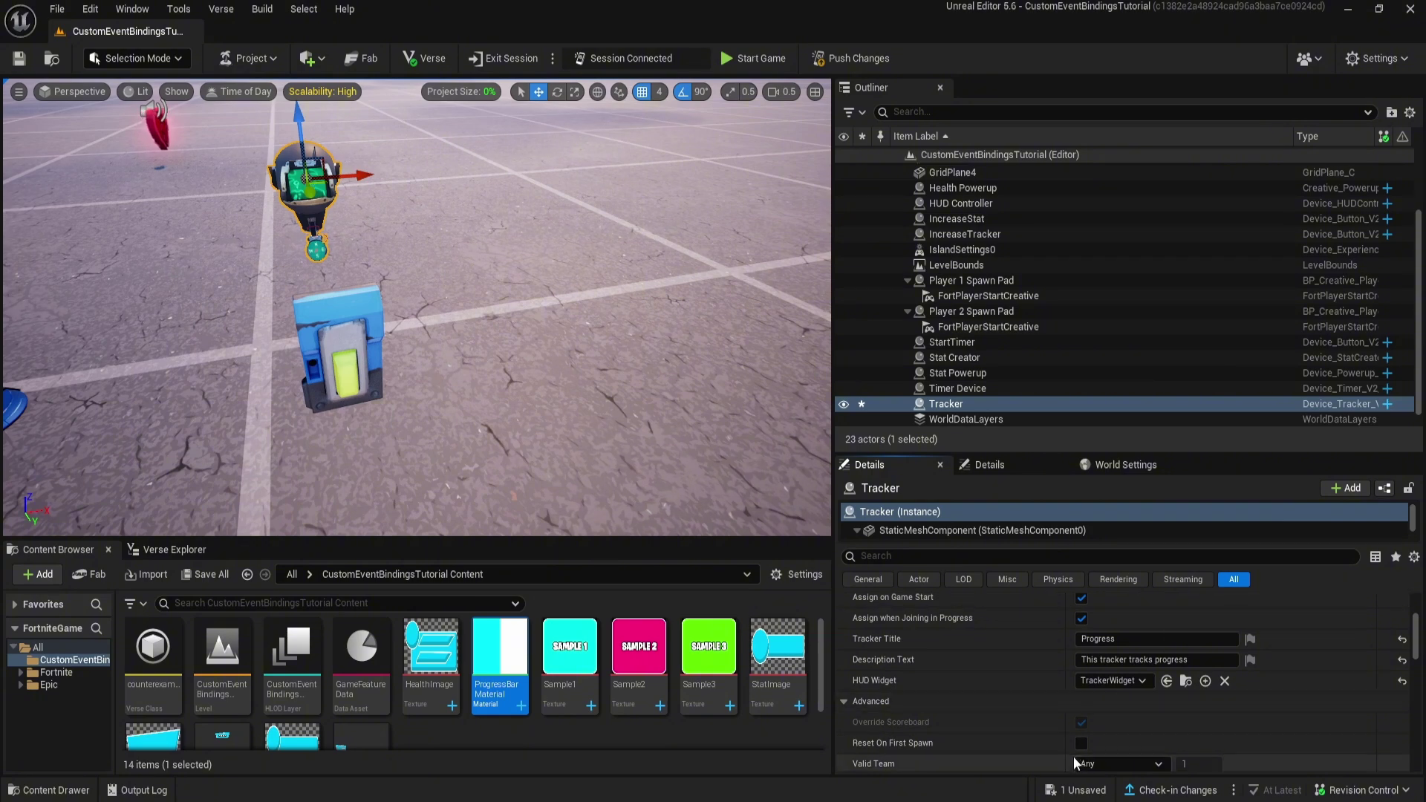
scroll(1025, 727, "down", 1)
scroll(1009, 714, "down", 10)
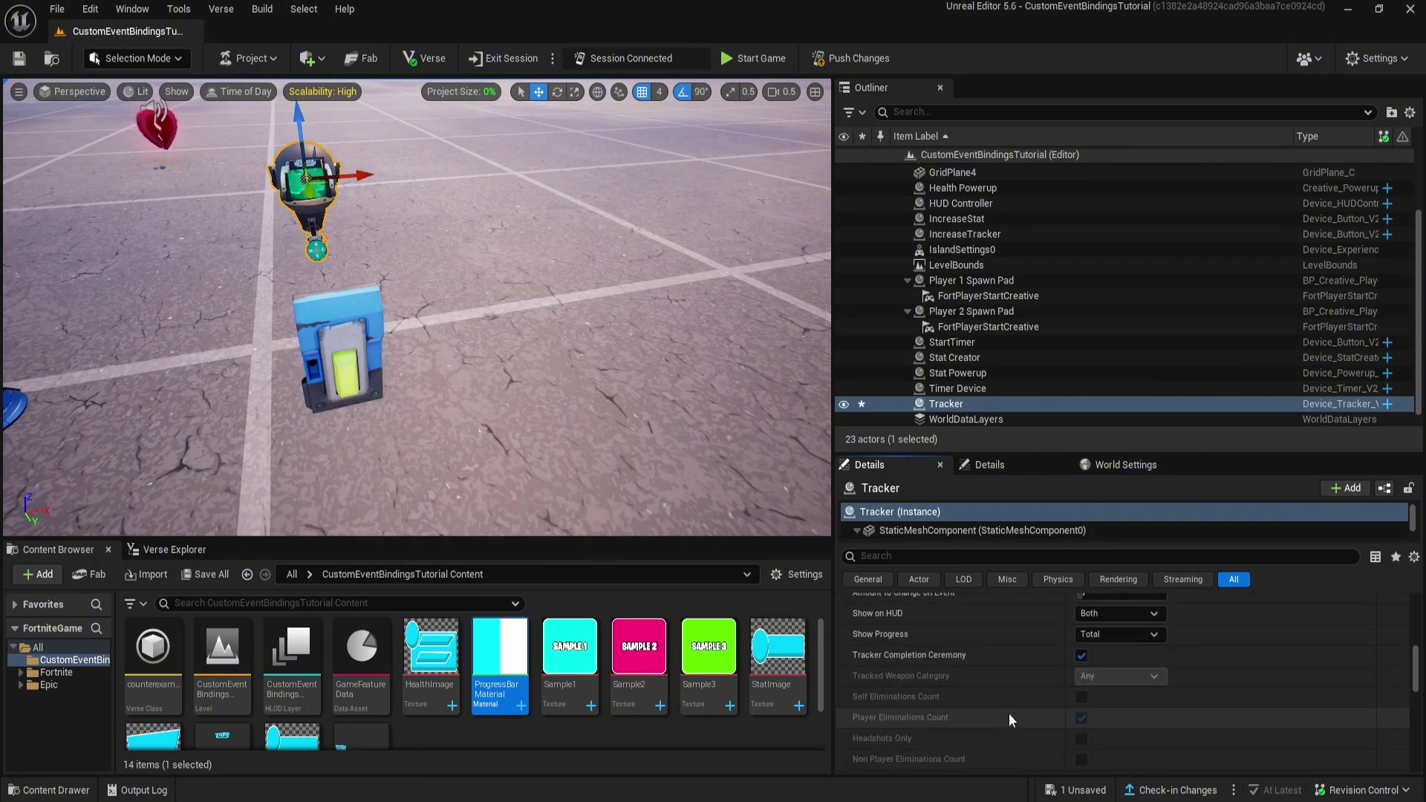
scroll(1010, 709, "down", 8)
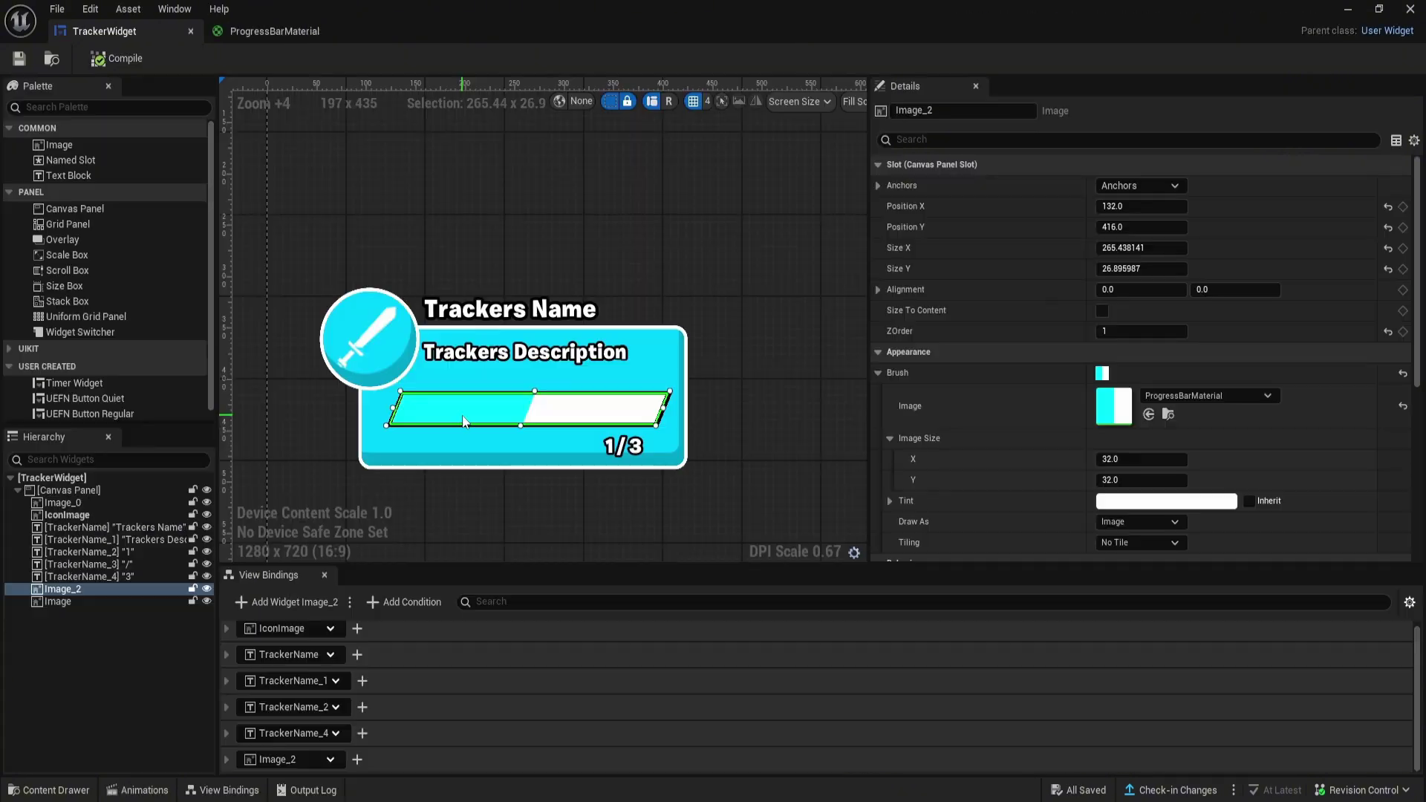
- Move the anchors of TrackerWidget's elements, including the progress bar, down the canvas's left edge to the tracker graphic's height, and select the icon image
left_click_drag(371, 198, 377, 412)
left_click(421, 382)
left_click_drag(371, 197, 371, 405)
left_click(467, 415)
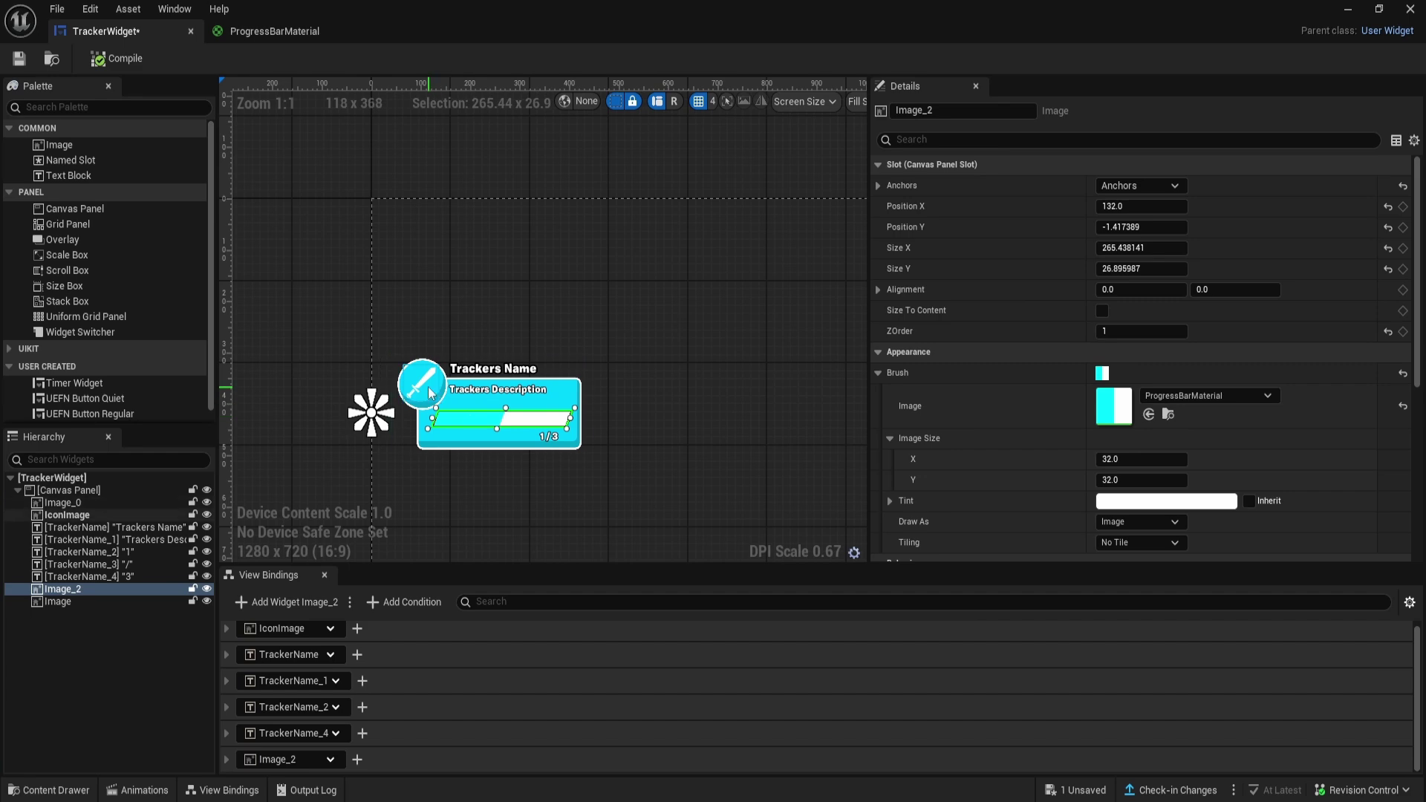
left_click(426, 387)
scroll(407, 426, "up", 3)
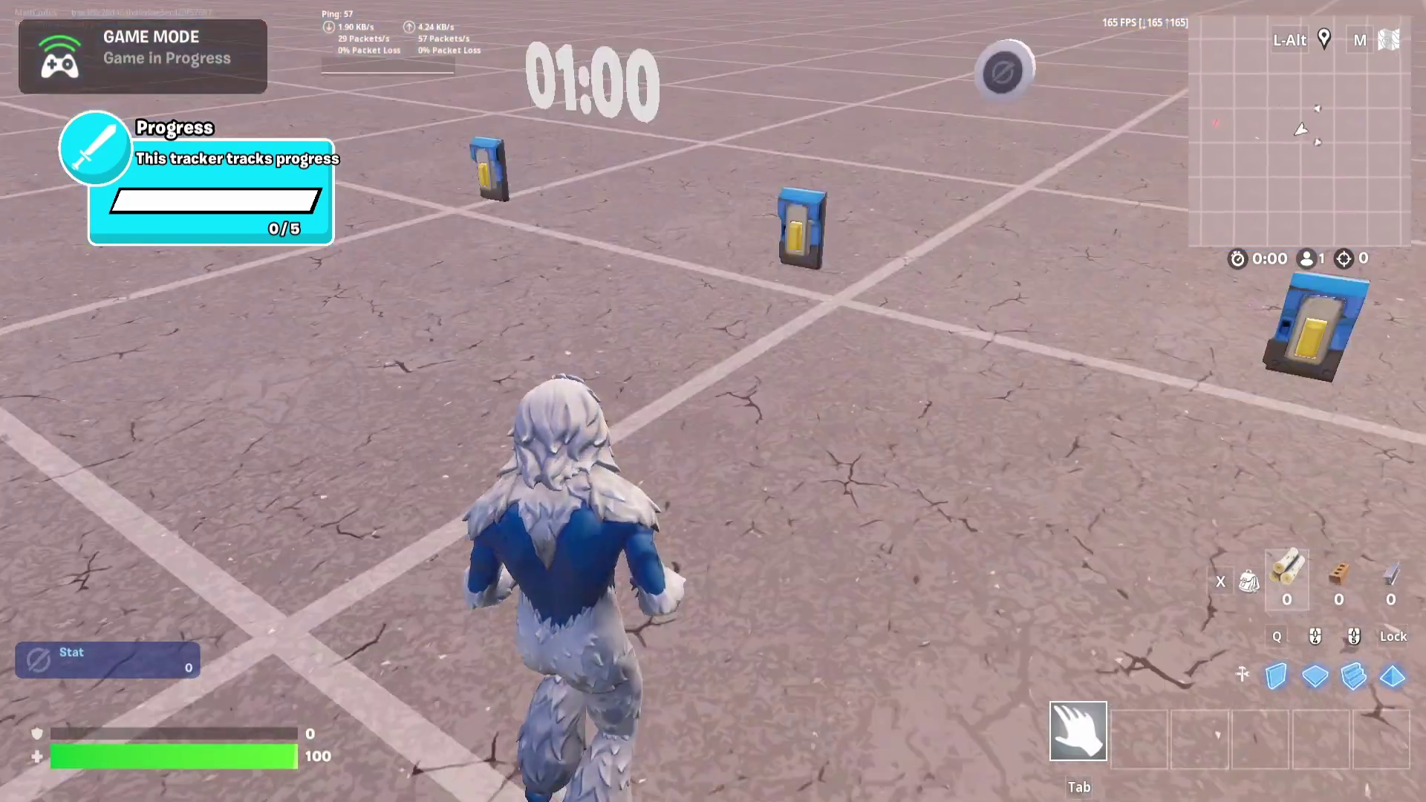
- Playtest the custom tracker by approaching the Increase Tracker button and activating it five times
key("w")
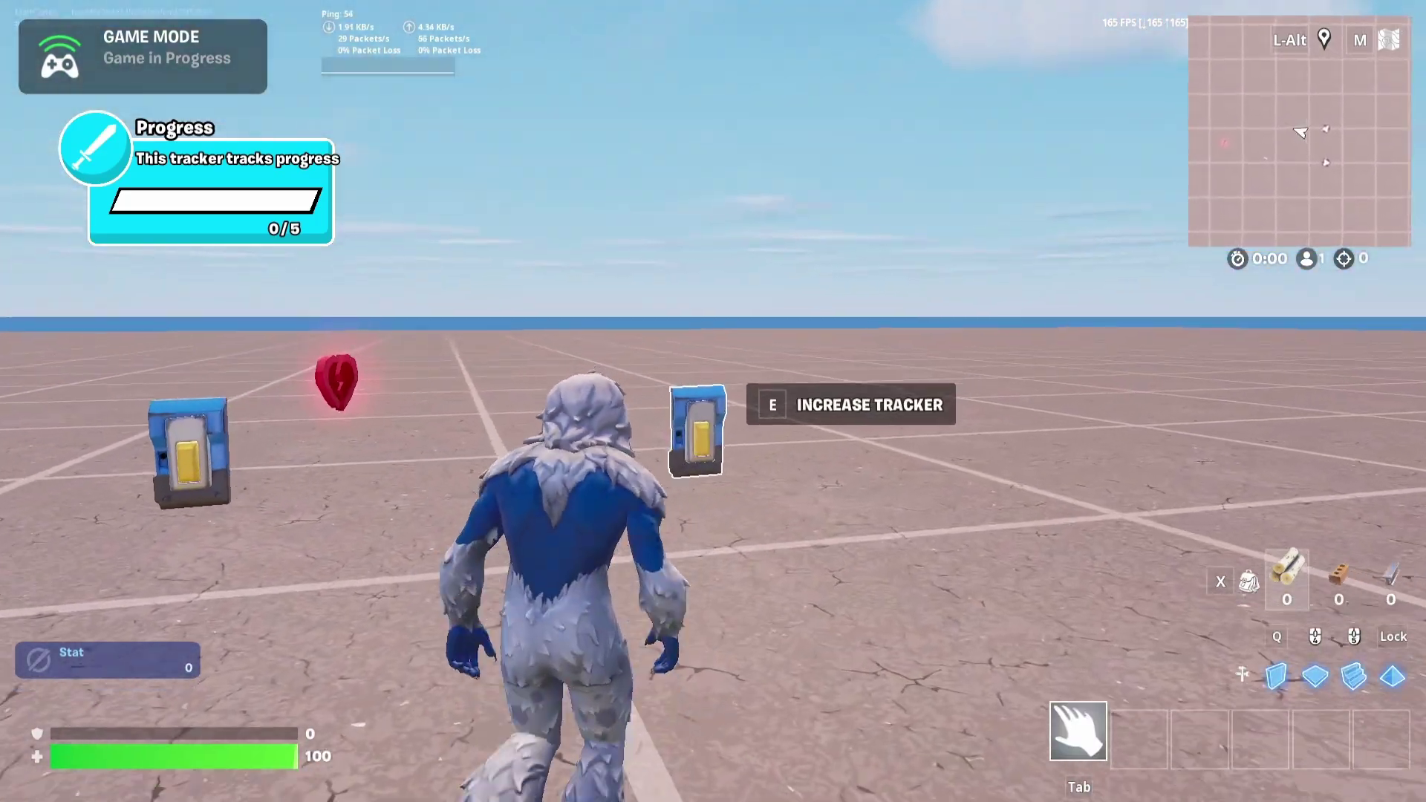
key("e")
key("e")
key("e")
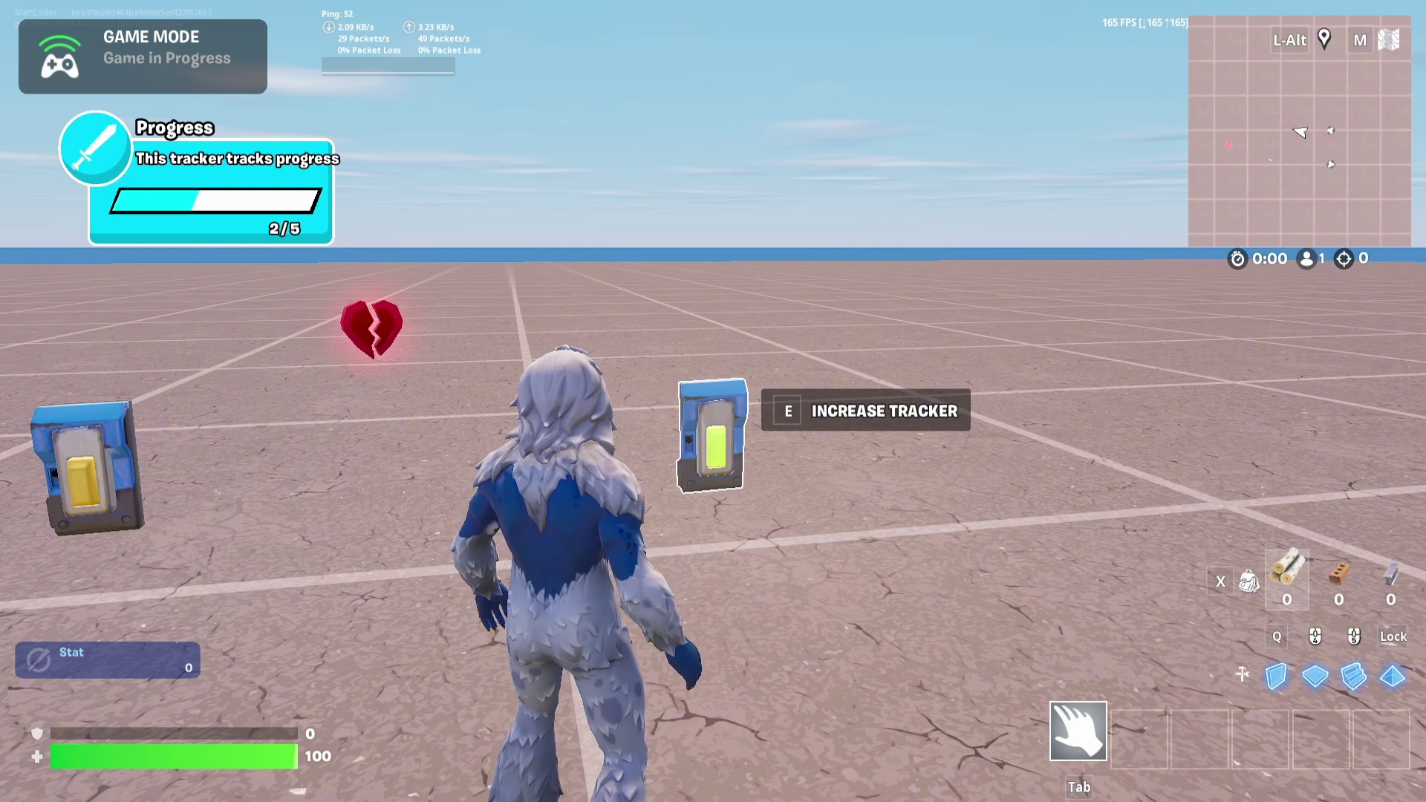
key("e")
key("e")
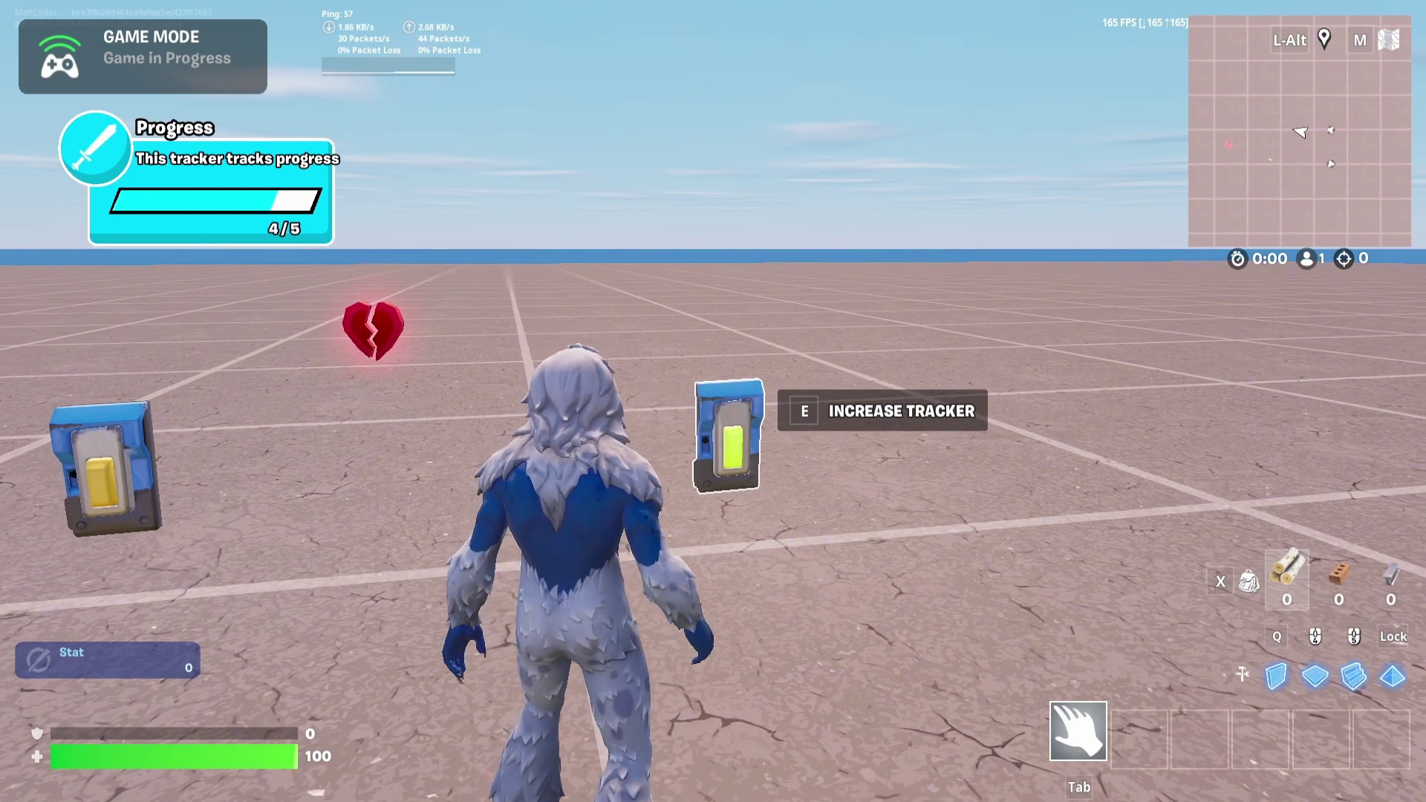
key("s")
key("d")
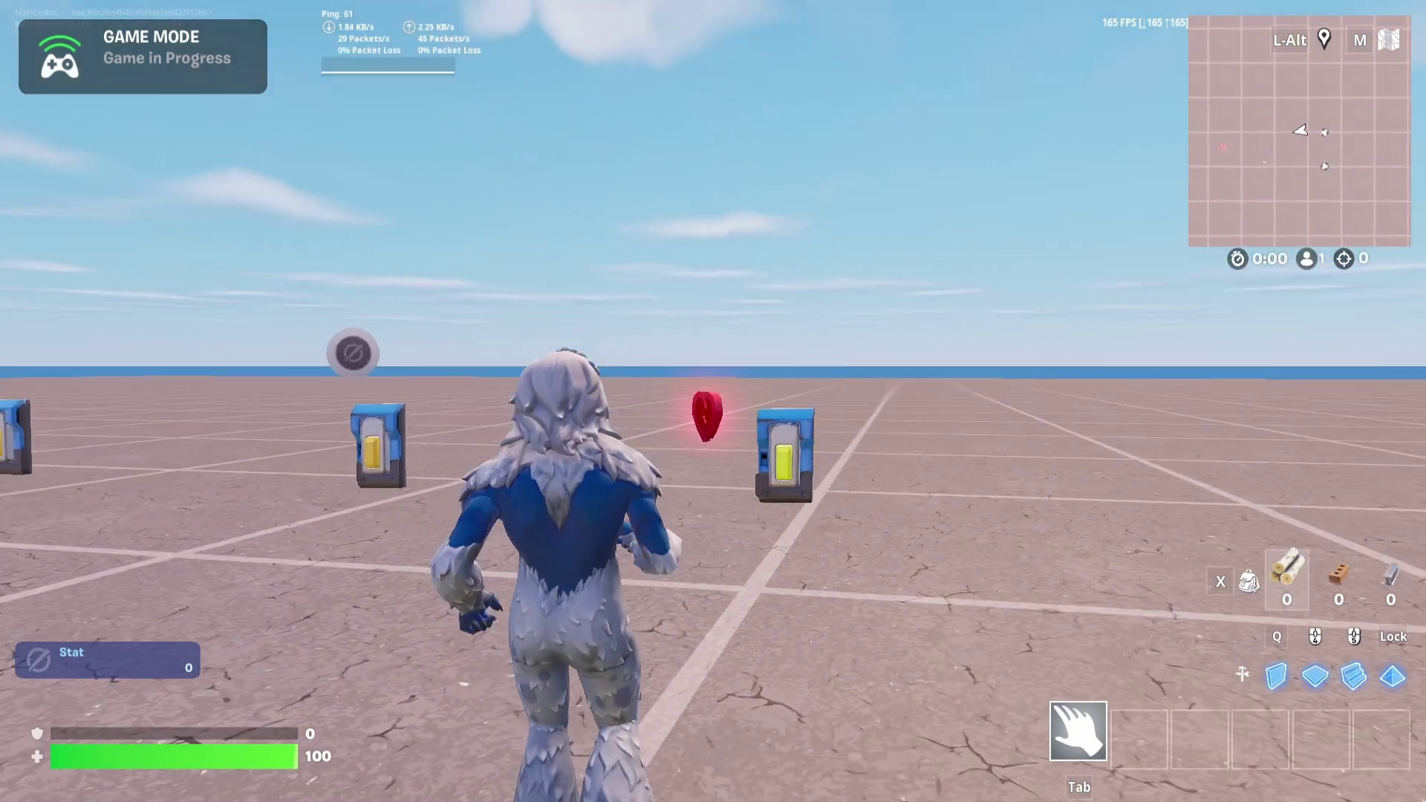
key("space")
key("w")
key("shift")
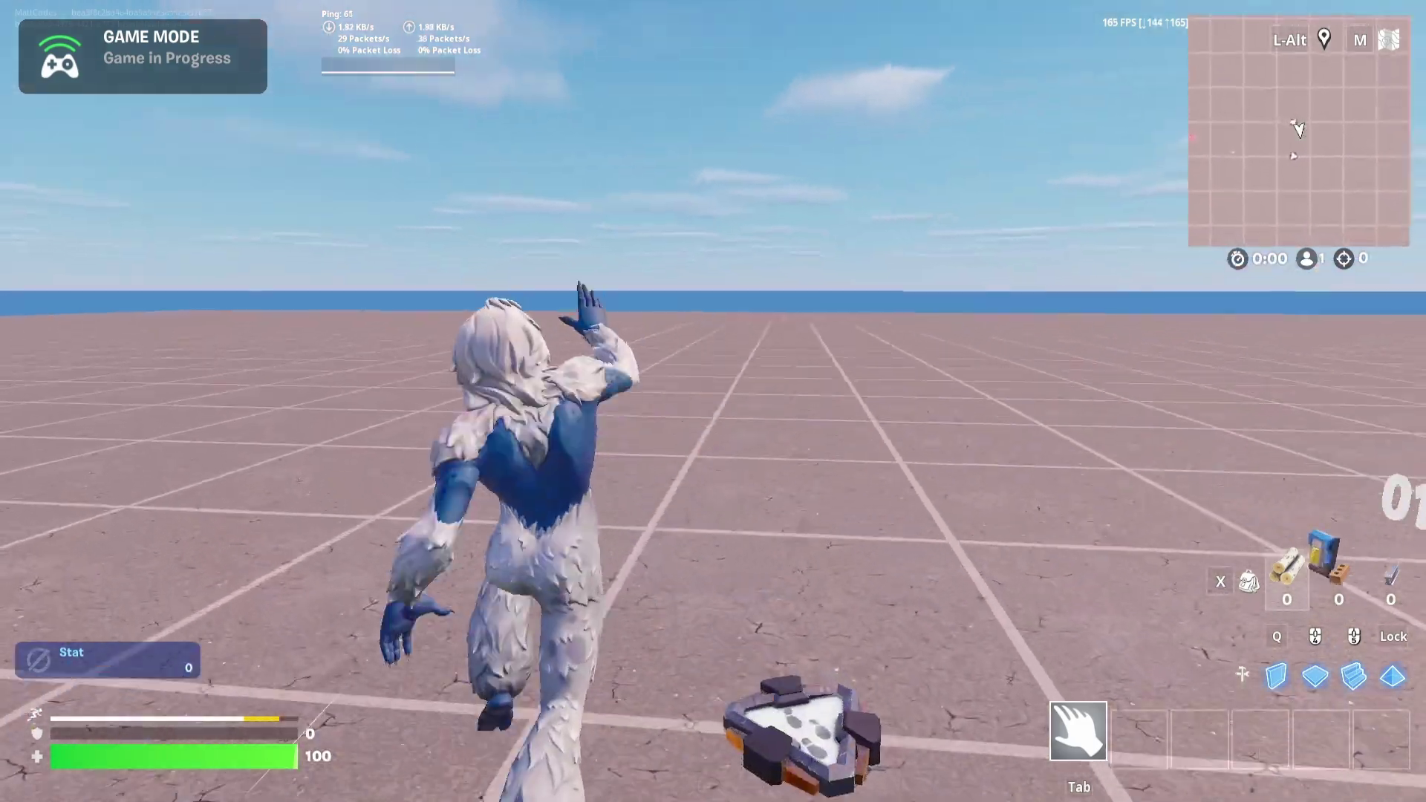